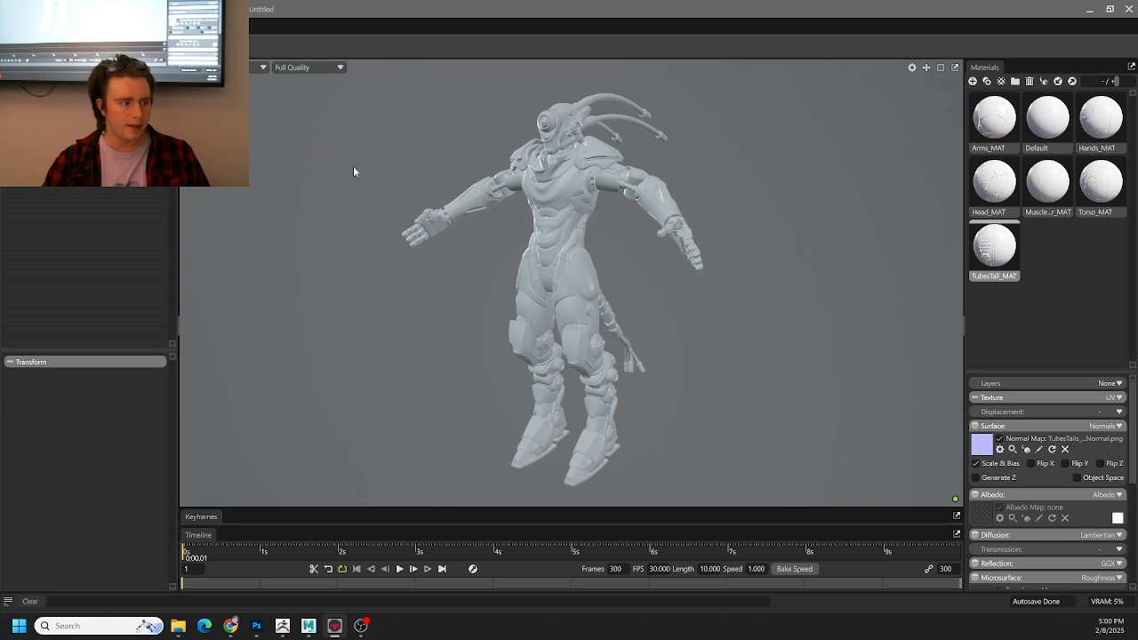
- Add a shadow catcher to the scene beneath the character
{"action": "left_click_drag", "start_coordinate": [353, 166], "coordinate": [338, 212]}
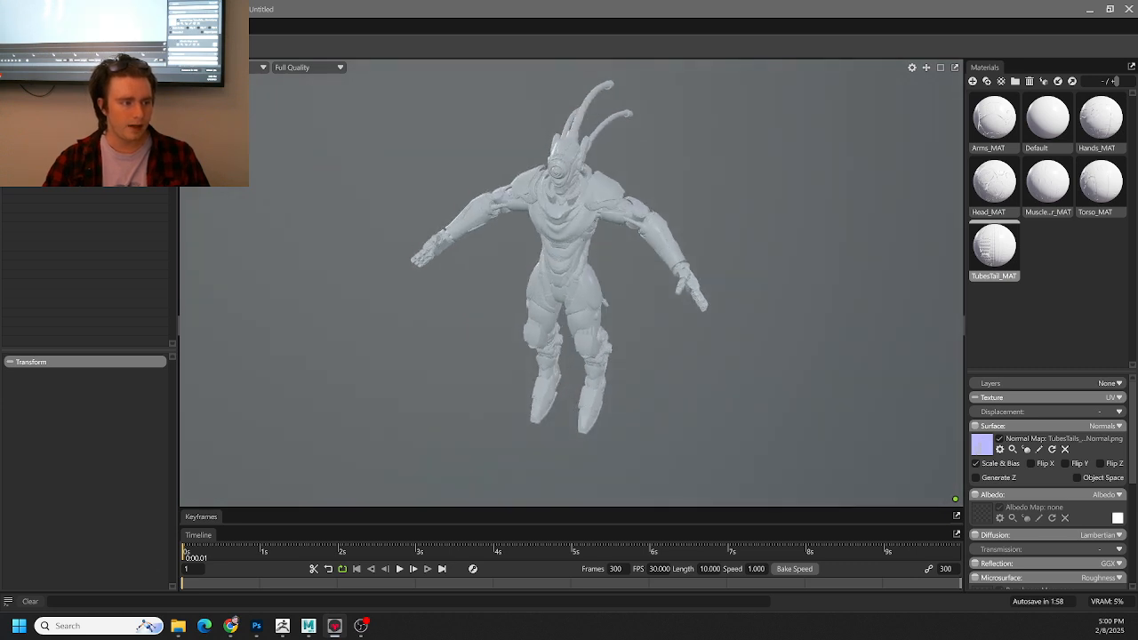
{"action": "left_click", "coordinate": [146, 10]}
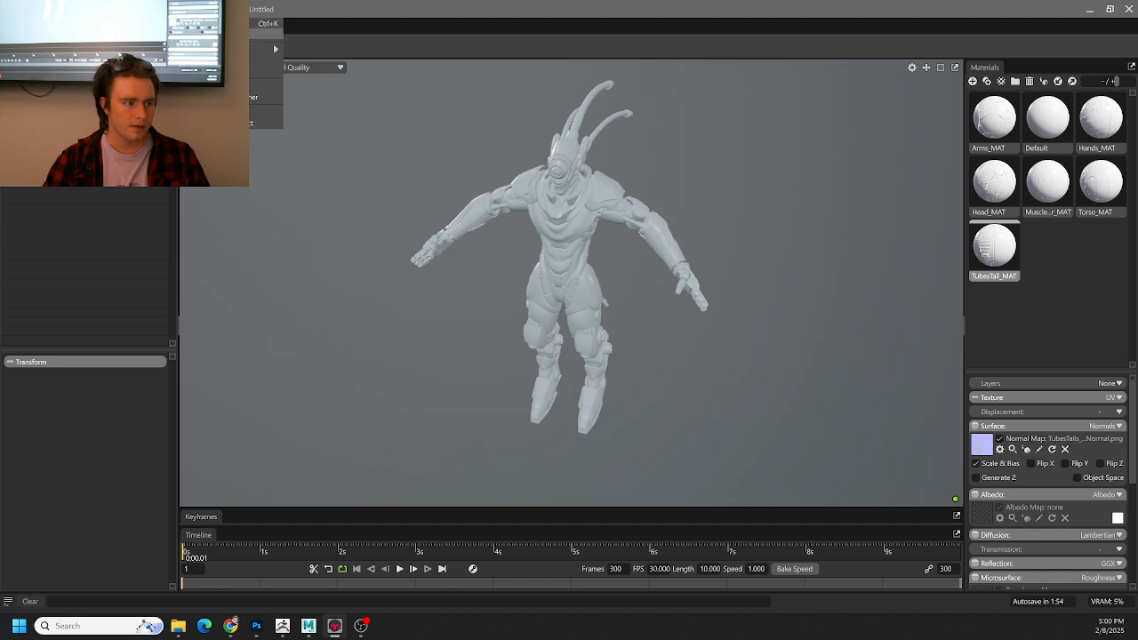
{"action": "left_click", "coordinate": [223, 96]}
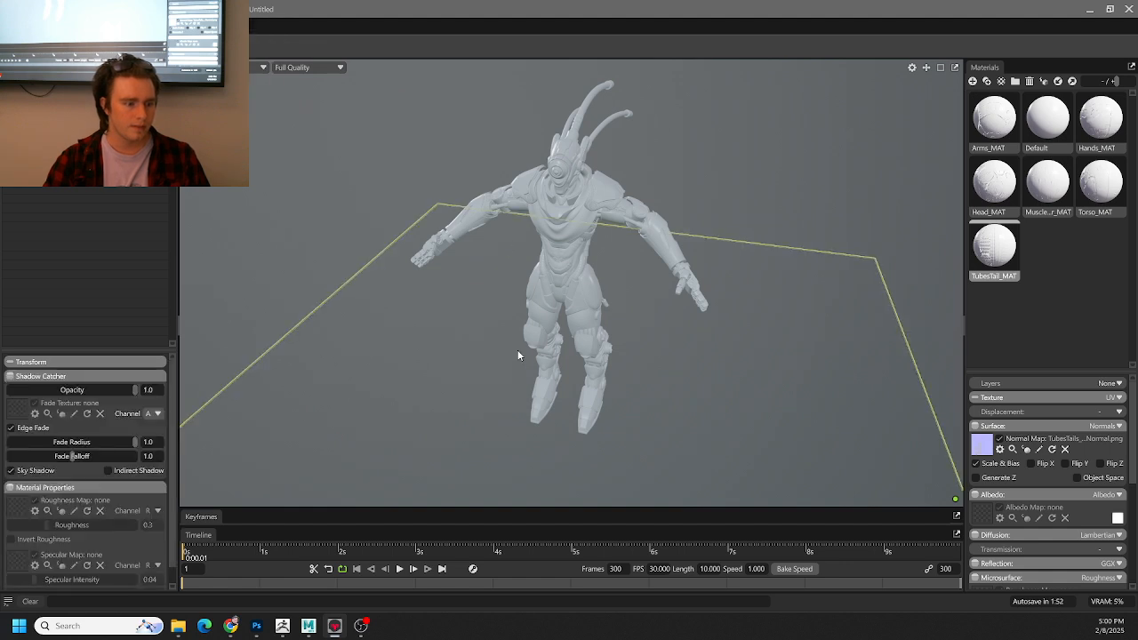
{"action": "left_click_drag", "start_coordinate": [523, 357], "coordinate": [557, 265]}
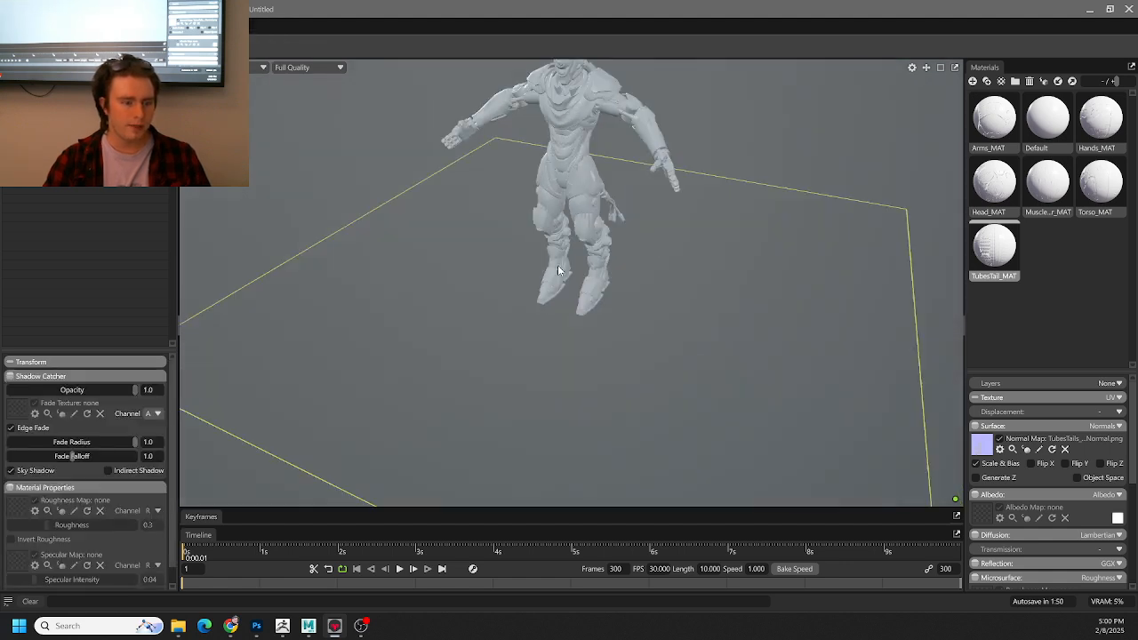
{"action": "left_click_drag", "start_coordinate": [671, 233], "coordinate": [622, 238]}
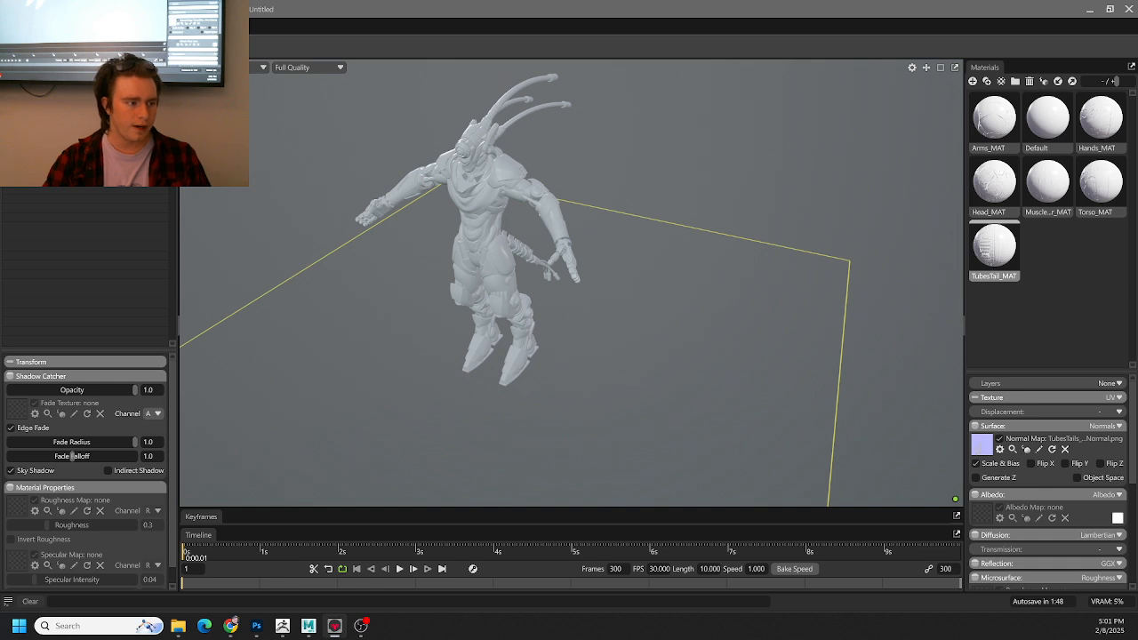
- Lower the sky's backdrop brightness to 0.019 and its sky light brightness to 0.066
{"action": "left_click", "coordinate": [53, 119]}
{"action": "scroll", "coordinate": [147, 436], "scroll_direction": "down", "scroll_amount": 2}
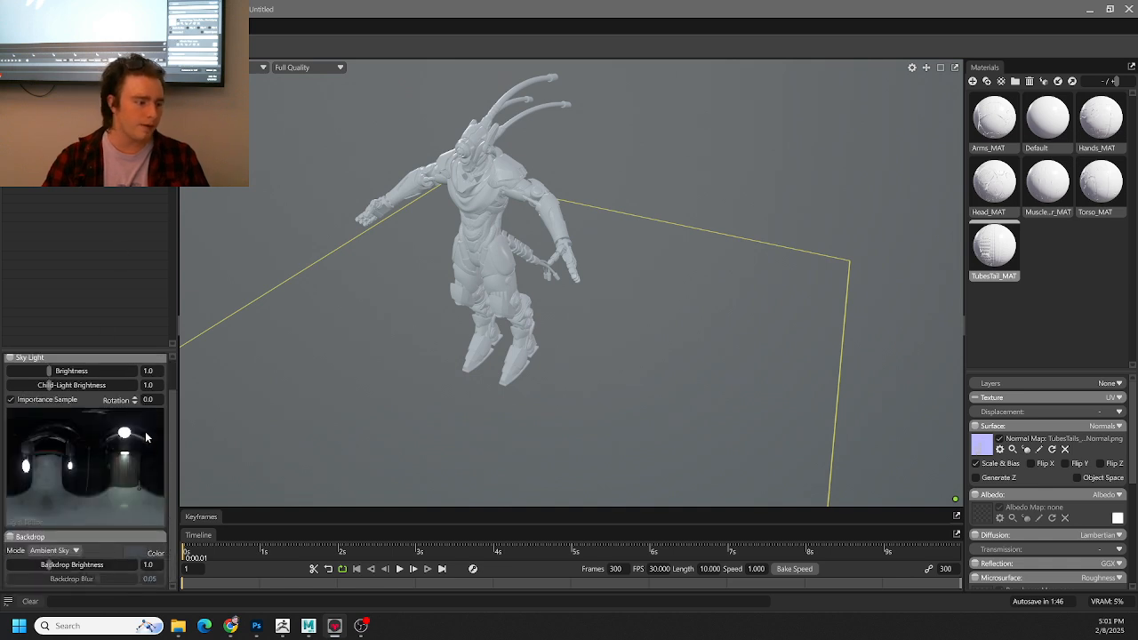
{"action": "left_click_drag", "start_coordinate": [51, 566], "coordinate": [24, 565]}
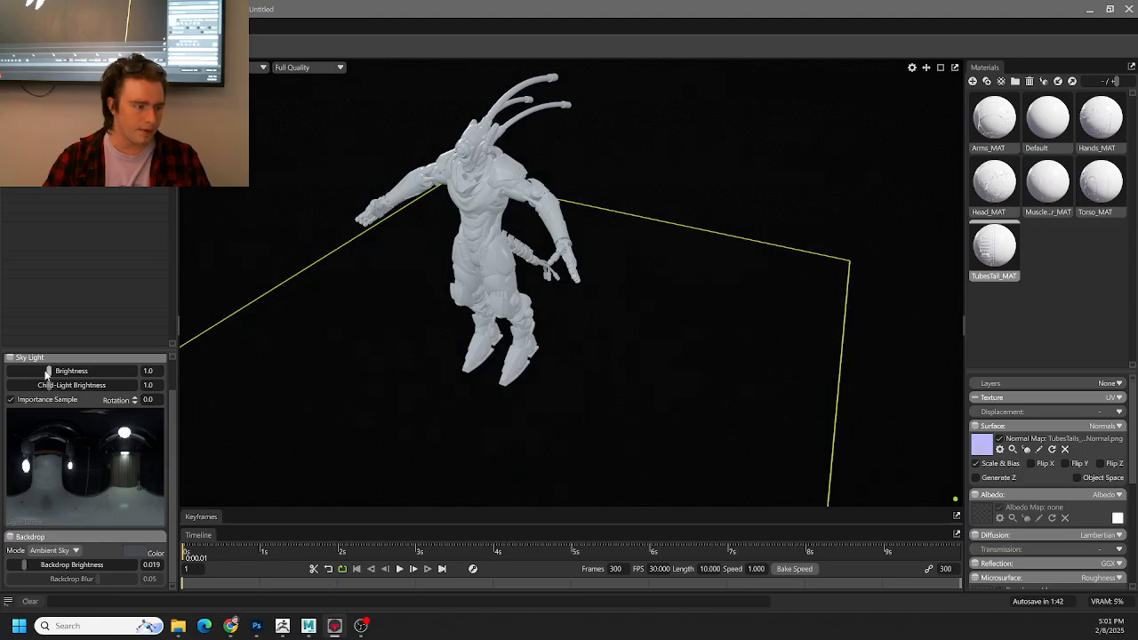
{"action": "left_click_drag", "start_coordinate": [47, 372], "coordinate": [29, 371]}
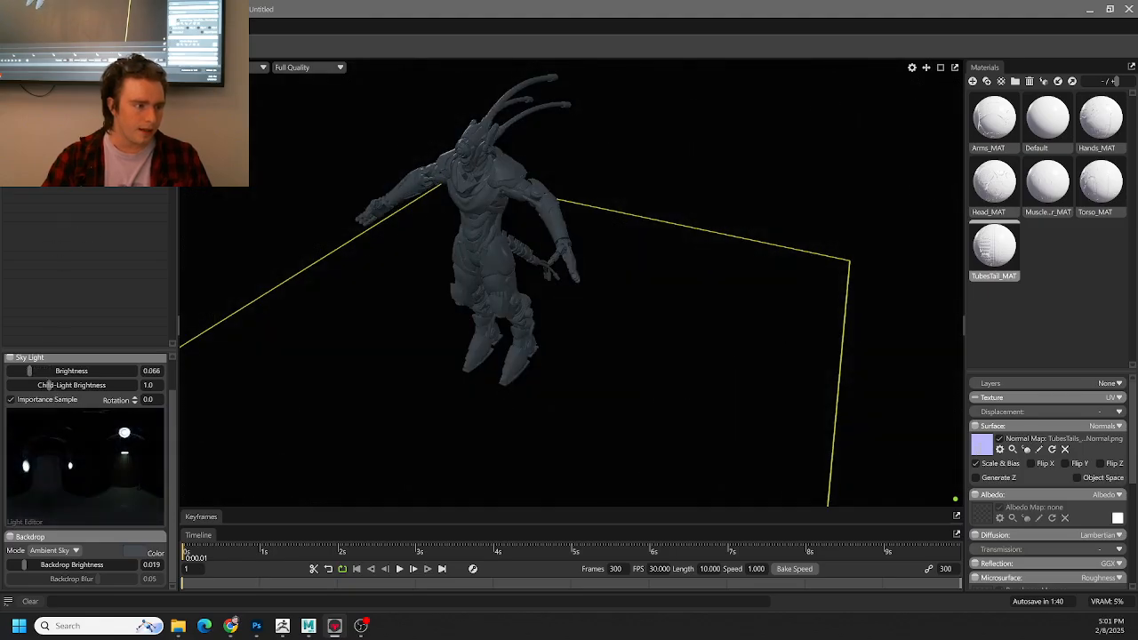
- Load the Studio Beauty sky from the library's Skies and close the library
{"action": "scroll", "coordinate": [129, 412], "scroll_direction": "up", "scroll_amount": 2}
{"action": "left_click", "coordinate": [144, 376]}
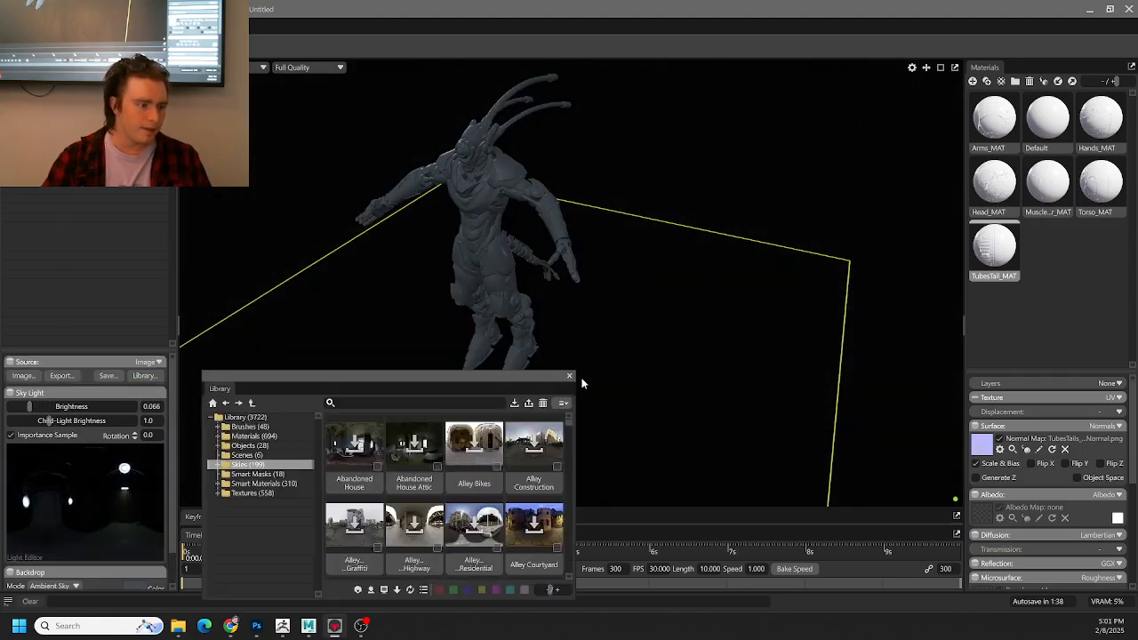
{"action": "scroll", "coordinate": [488, 483], "scroll_direction": "down", "scroll_amount": 3}
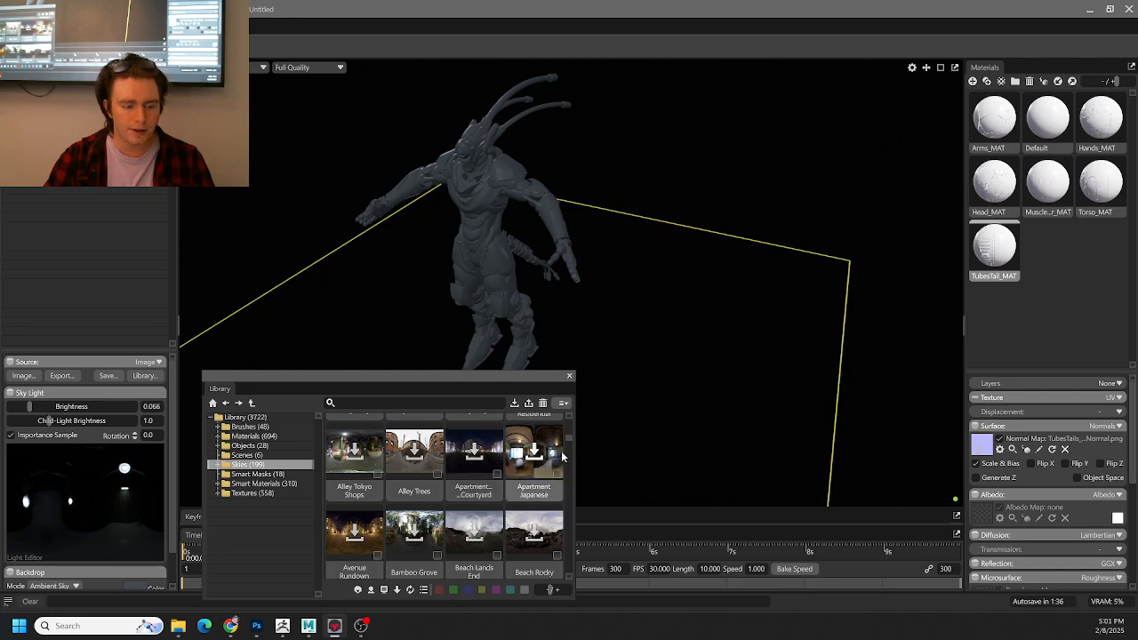
{"action": "left_click_drag", "start_coordinate": [568, 437], "coordinate": [570, 583]}
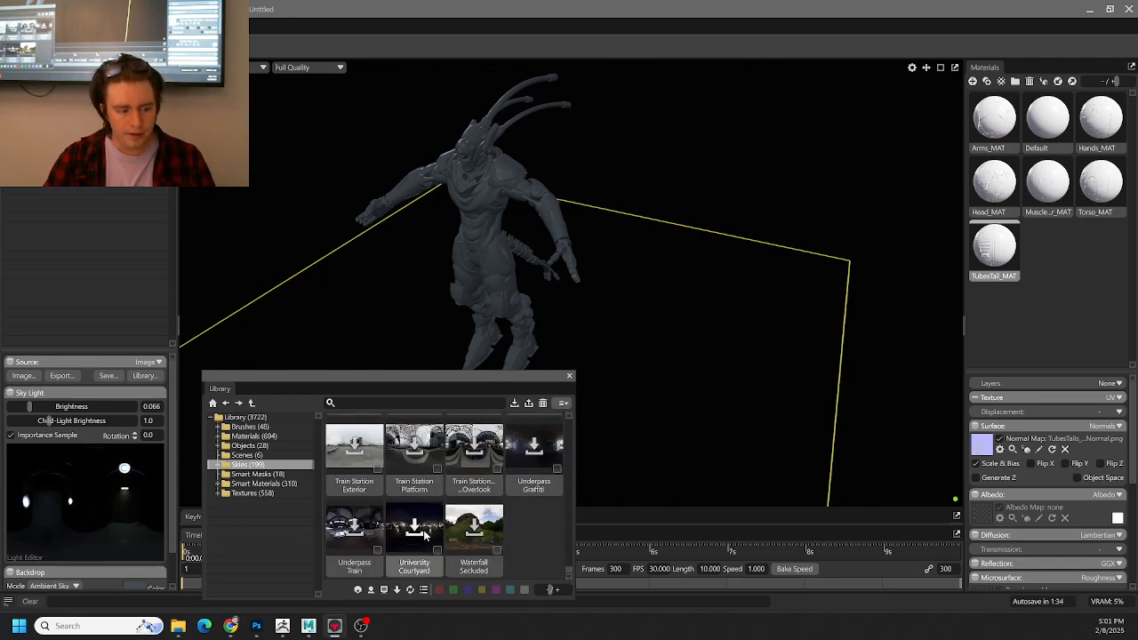
{"action": "scroll", "coordinate": [424, 530], "scroll_direction": "up", "scroll_amount": 3}
{"action": "scroll", "coordinate": [474, 498], "scroll_direction": "up", "scroll_amount": 1}
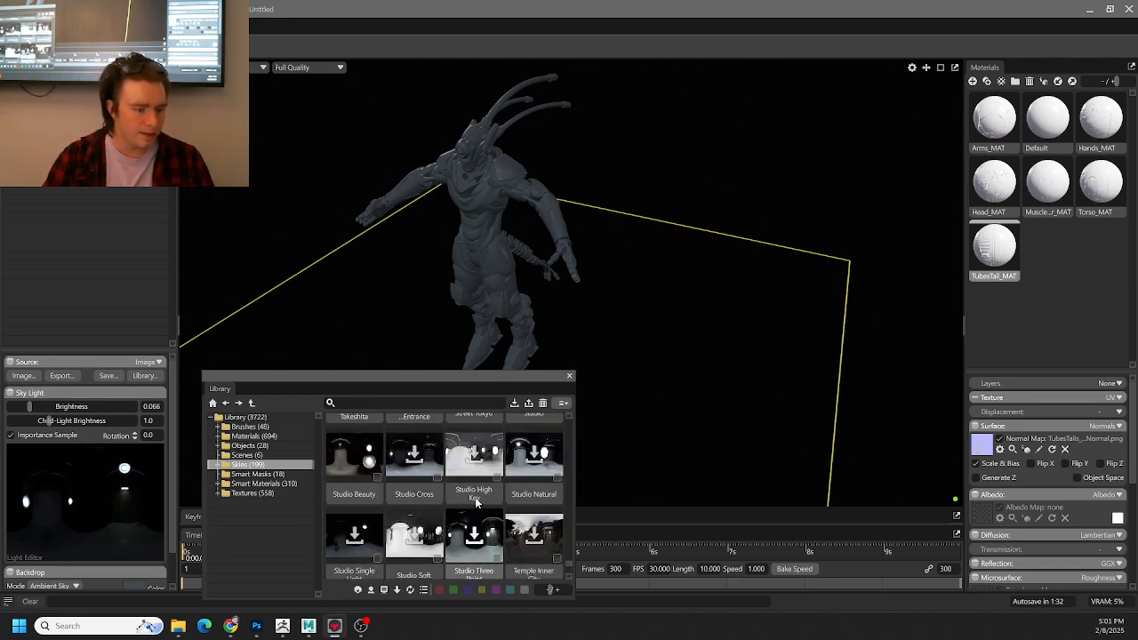
{"action": "left_click", "coordinate": [360, 448]}
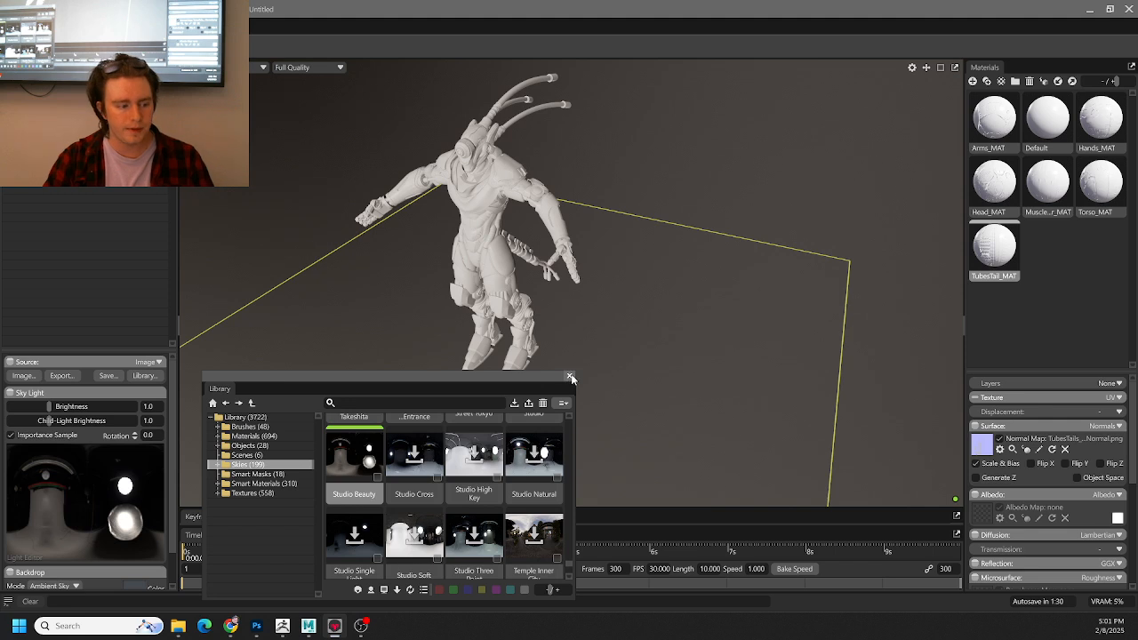
{"action": "left_click", "coordinate": [570, 376]}
- Set the sky light brightness to 0.169, the backdrop brightness to 0.335 and the child-light brightness to 0
{"action": "left_click_drag", "start_coordinate": [46, 406], "coordinate": [35, 407]}
{"action": "scroll", "coordinate": [34, 406], "scroll_direction": "down", "scroll_amount": 1}
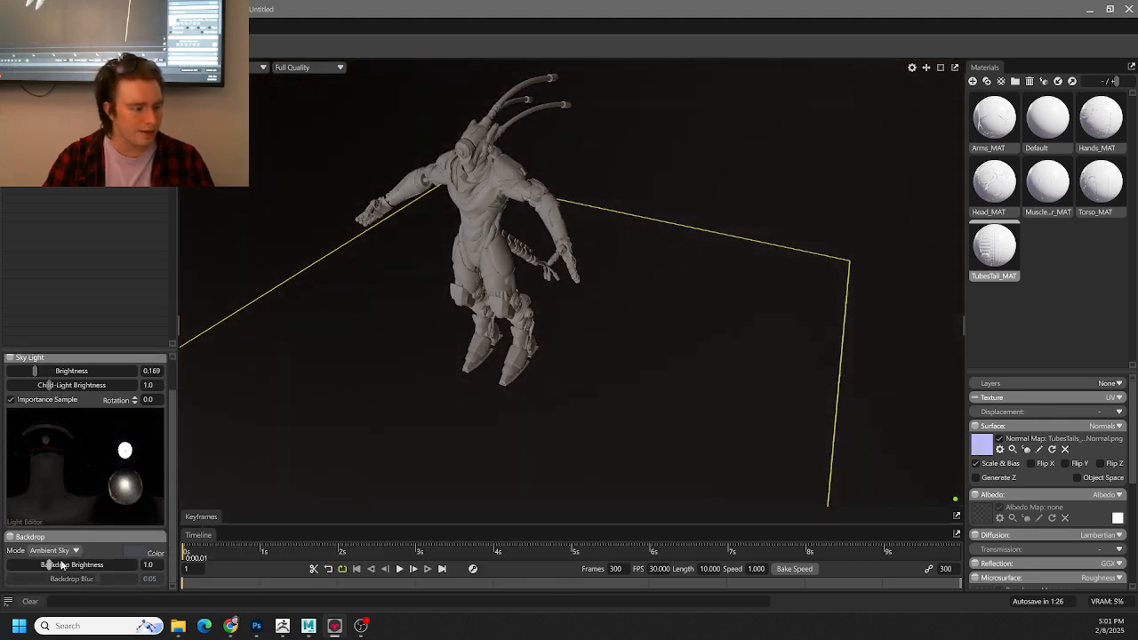
{"action": "left_click_drag", "start_coordinate": [45, 564], "coordinate": [37, 564]}
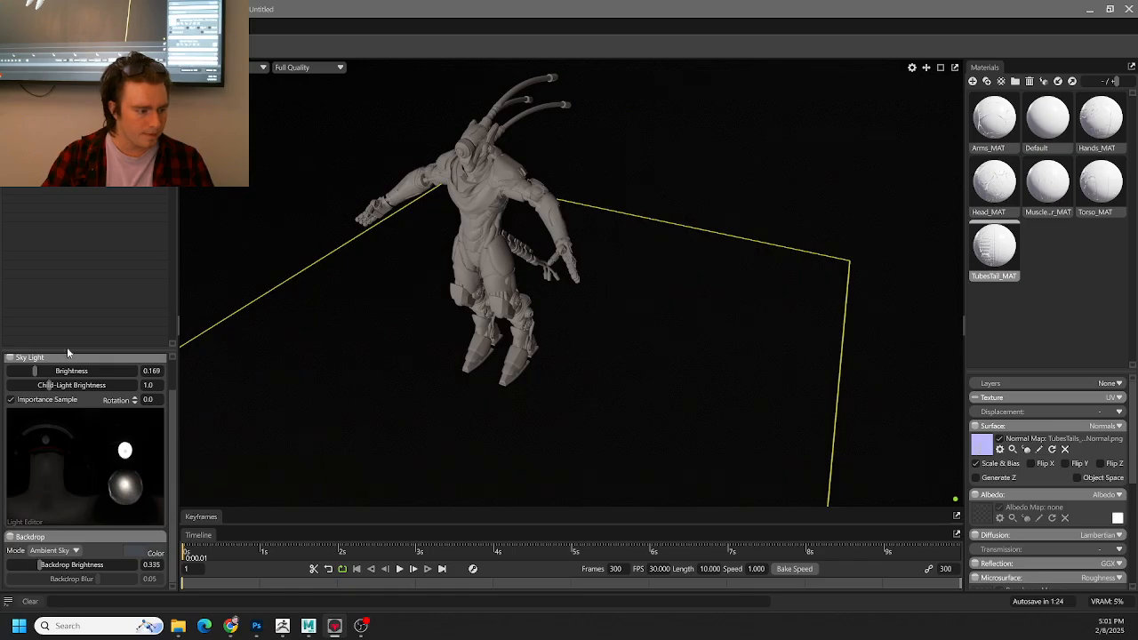
{"action": "scroll", "coordinate": [567, 348], "scroll_direction": "down", "scroll_amount": 4}
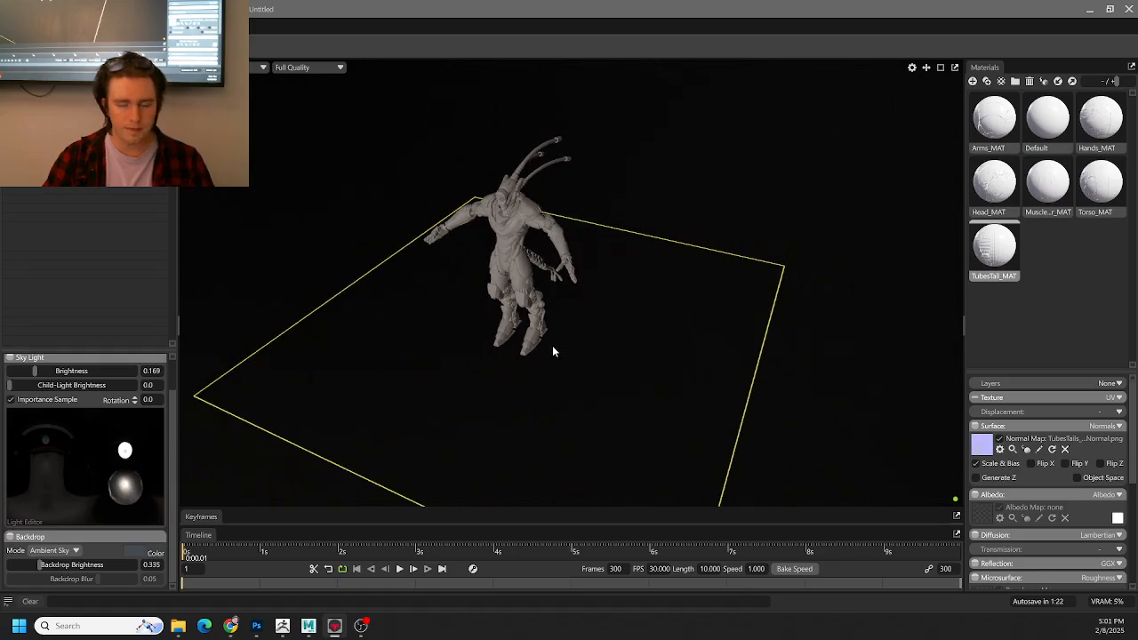
- Add an omni light shining from above onto the front side of the character
{"action": "left_click_drag", "start_coordinate": [552, 346], "coordinate": [680, 354]}
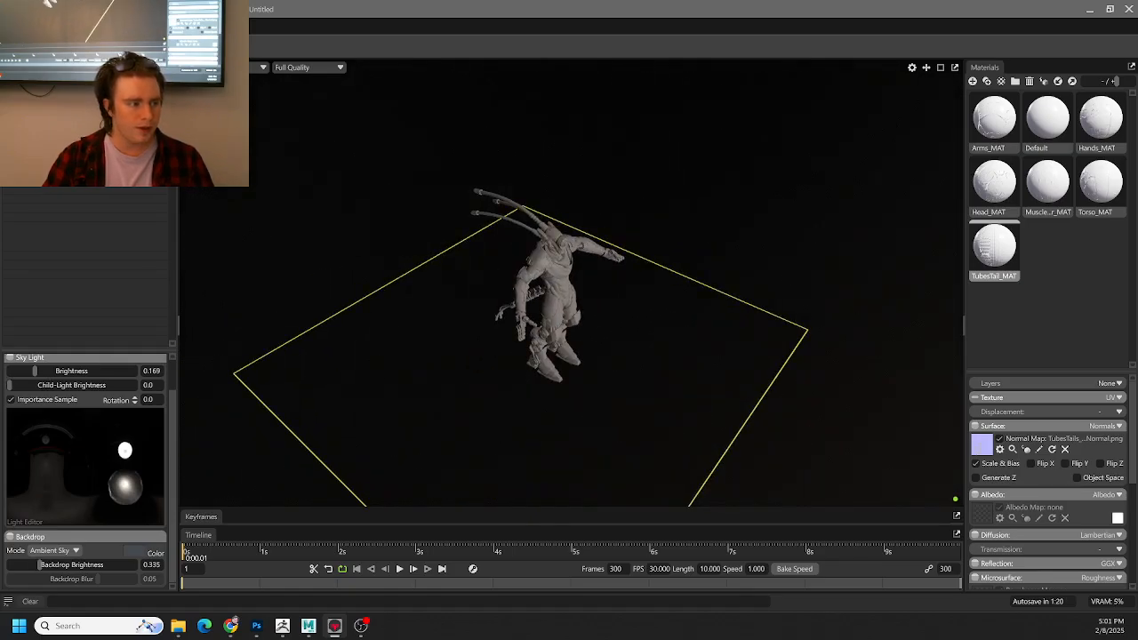
{"action": "left_click", "coordinate": [96, 9]}
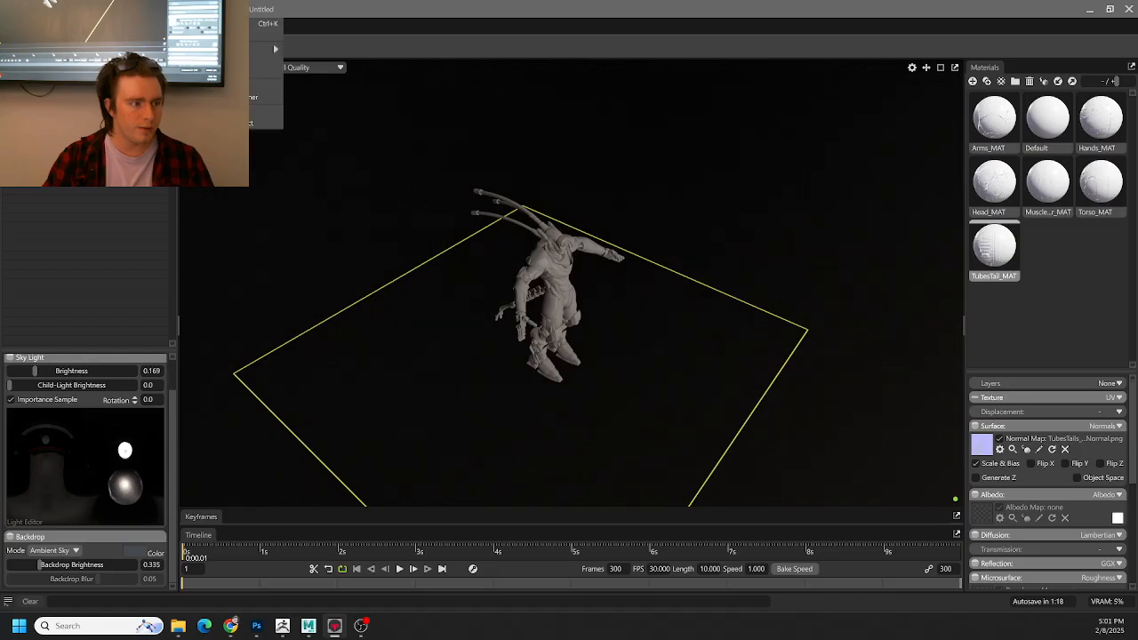
{"action": "mouse_move", "coordinate": [223, 49]}
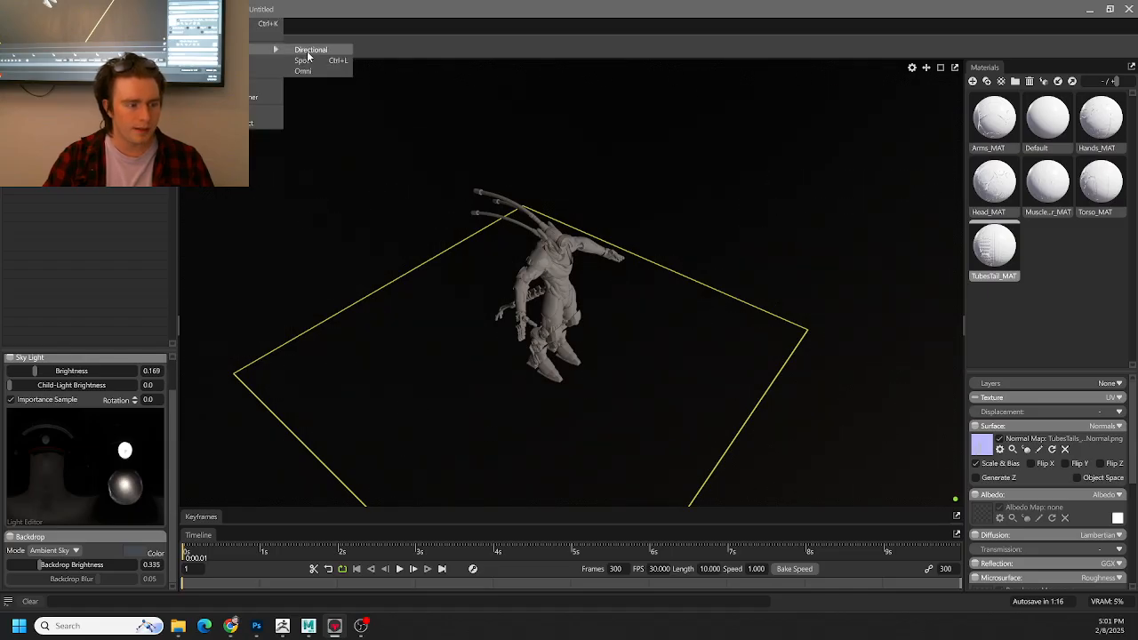
{"action": "left_click", "coordinate": [304, 71]}
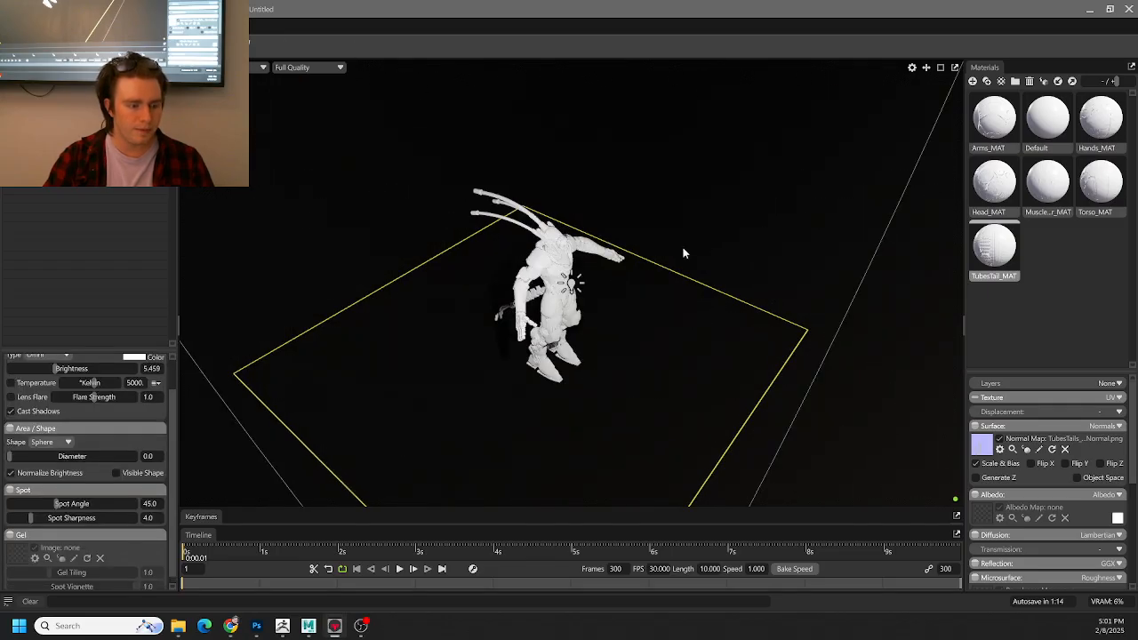
- Add a second omni light on the side of the character opposite the first light
{"action": "left_click_drag", "start_coordinate": [681, 251], "coordinate": [344, 193]}
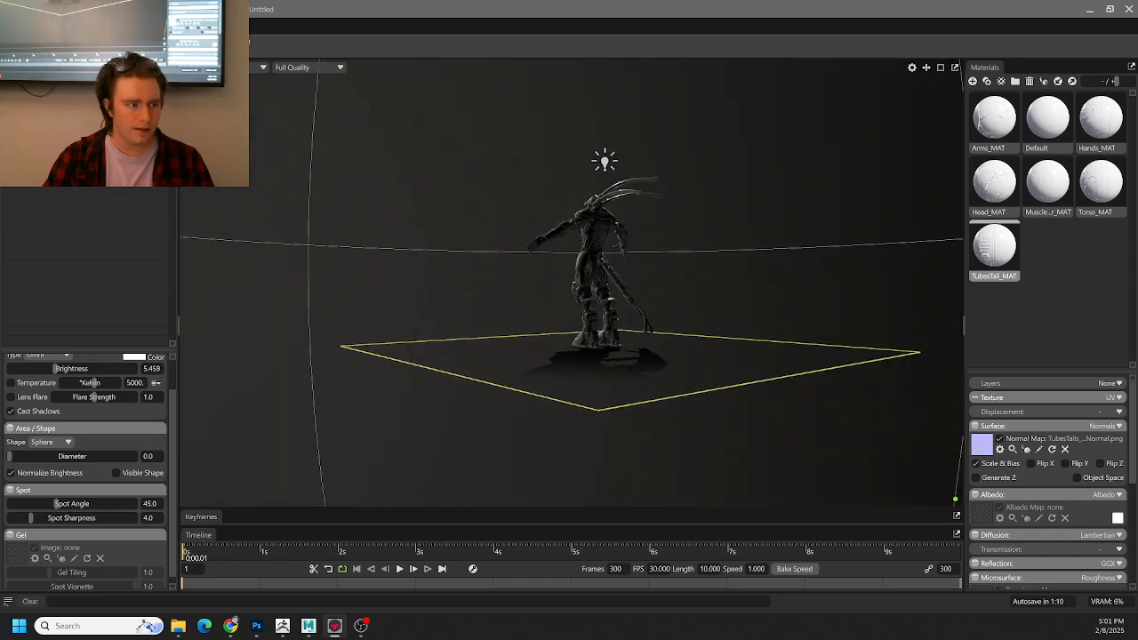
{"action": "left_click", "coordinate": [156, 9]}
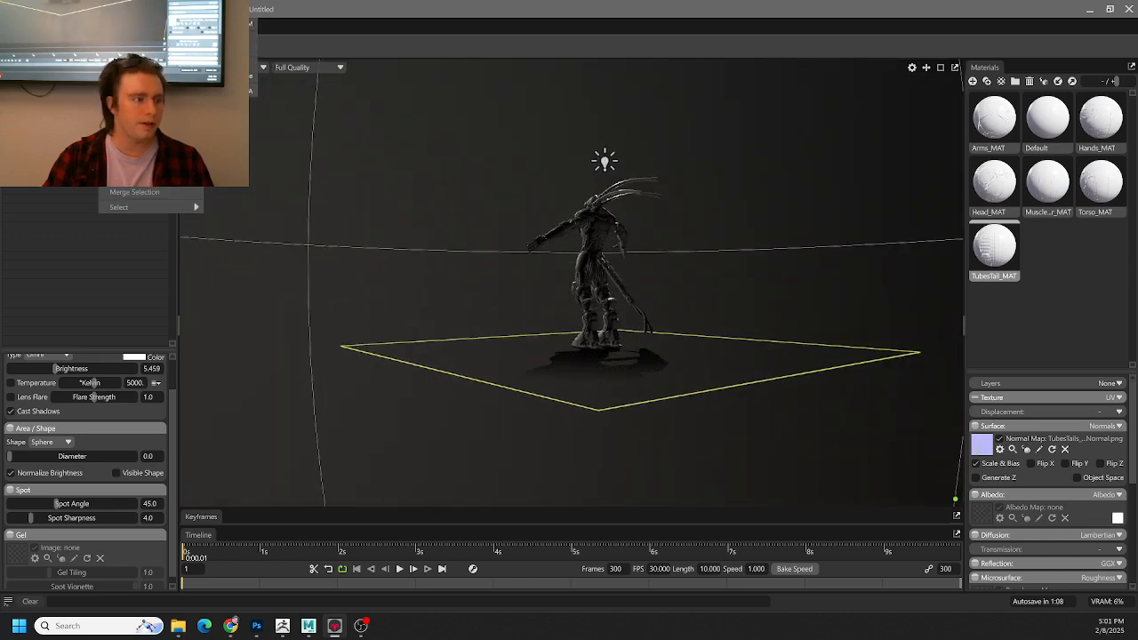
{"action": "mouse_move", "coordinate": [267, 50]}
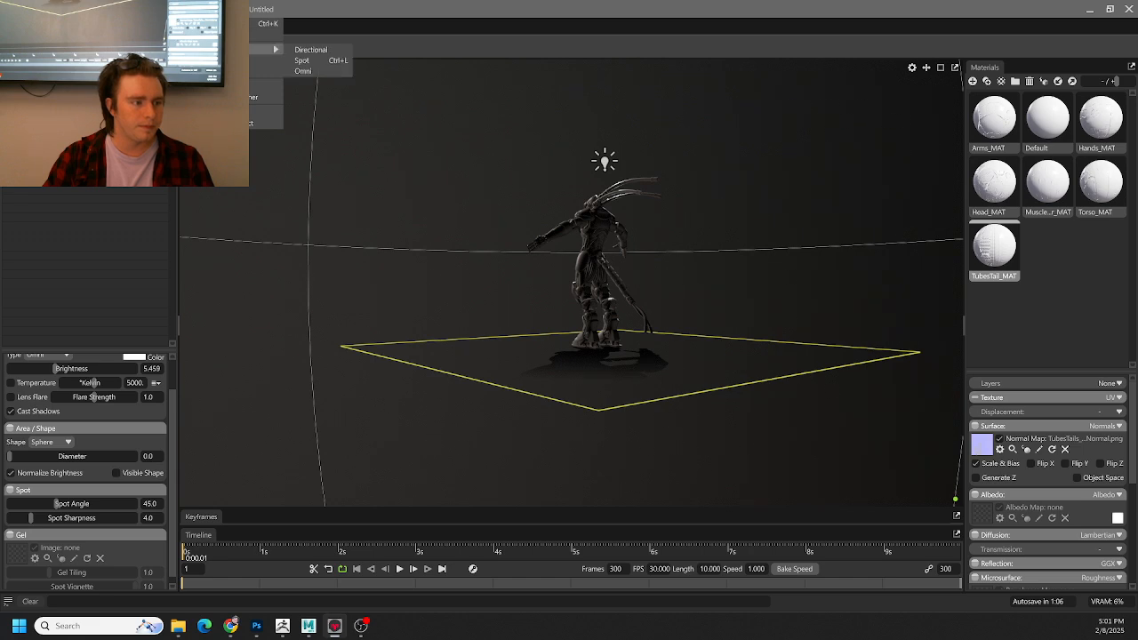
{"action": "left_click", "coordinate": [308, 73]}
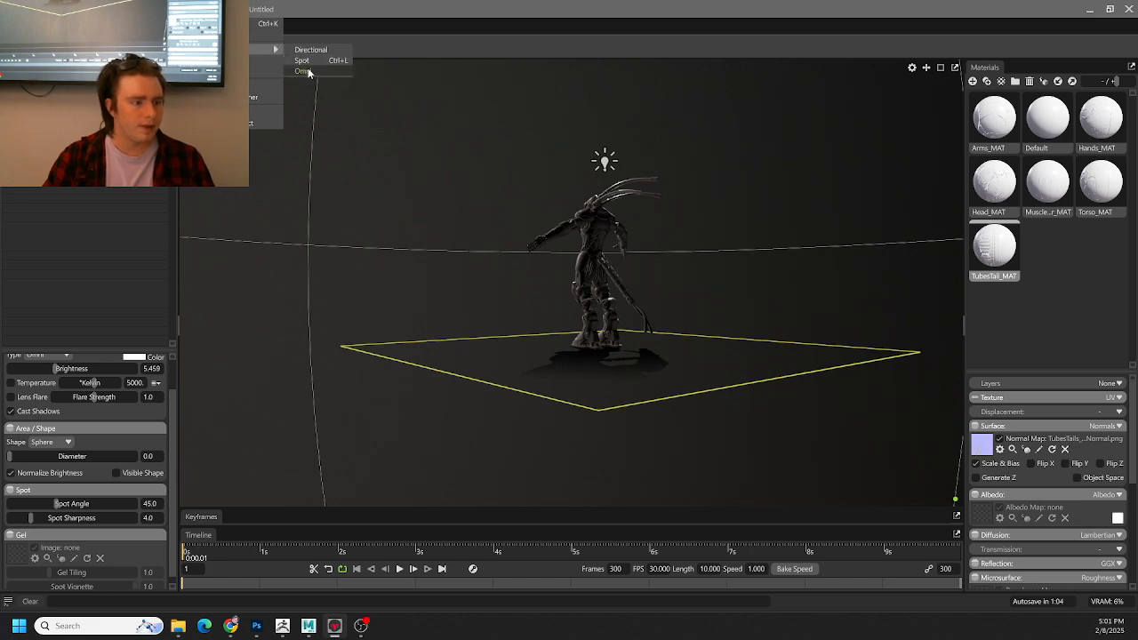
- Add a third omni light shining onto the character's back from a closer view
{"action": "left_click_drag", "start_coordinate": [806, 255], "coordinate": [658, 282]}
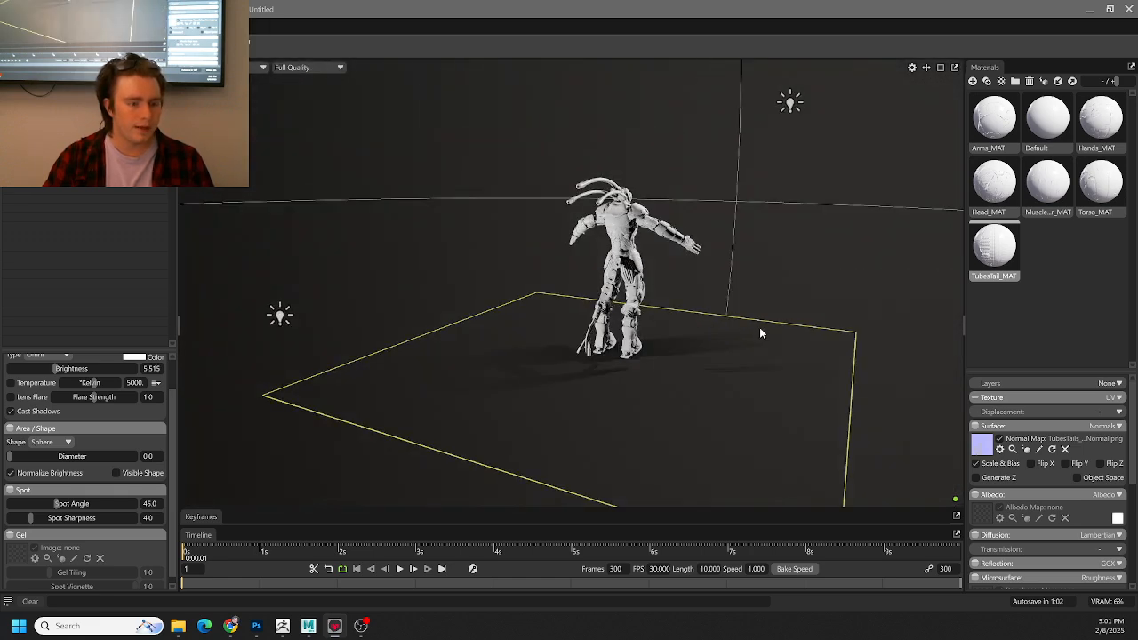
{"action": "middle_click_drag", "start_coordinate": [759, 327], "coordinate": [674, 273]}
{"action": "scroll", "coordinate": [644, 269], "scroll_direction": "up", "scroll_amount": 4}
{"action": "middle_click_drag", "start_coordinate": [620, 245], "coordinate": [648, 325]}
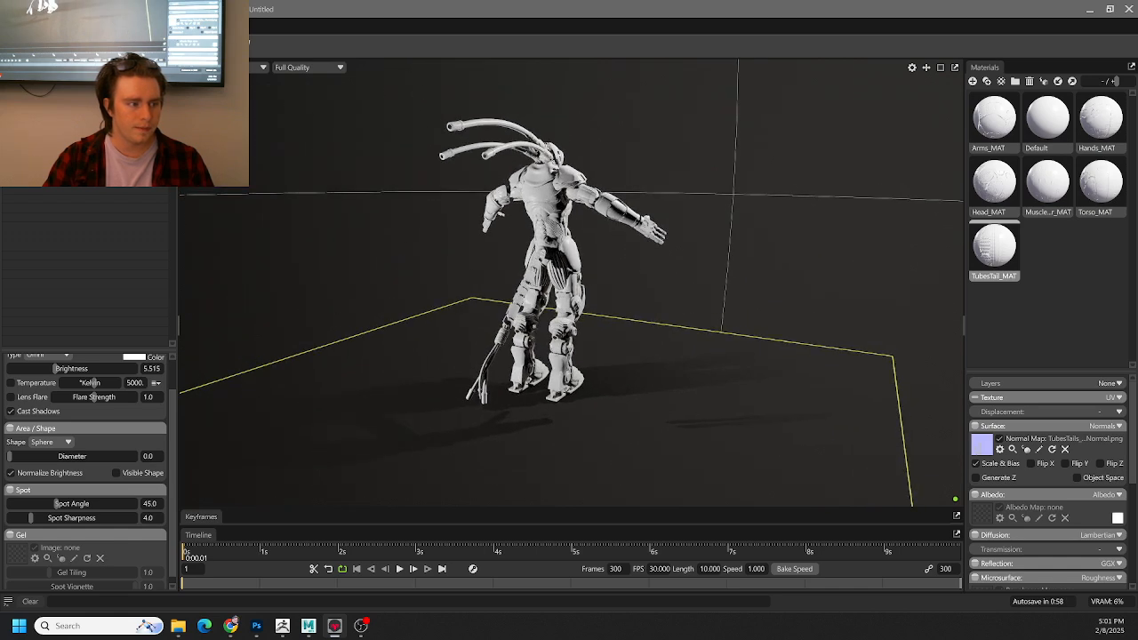
{"action": "left_click", "coordinate": [174, 9]}
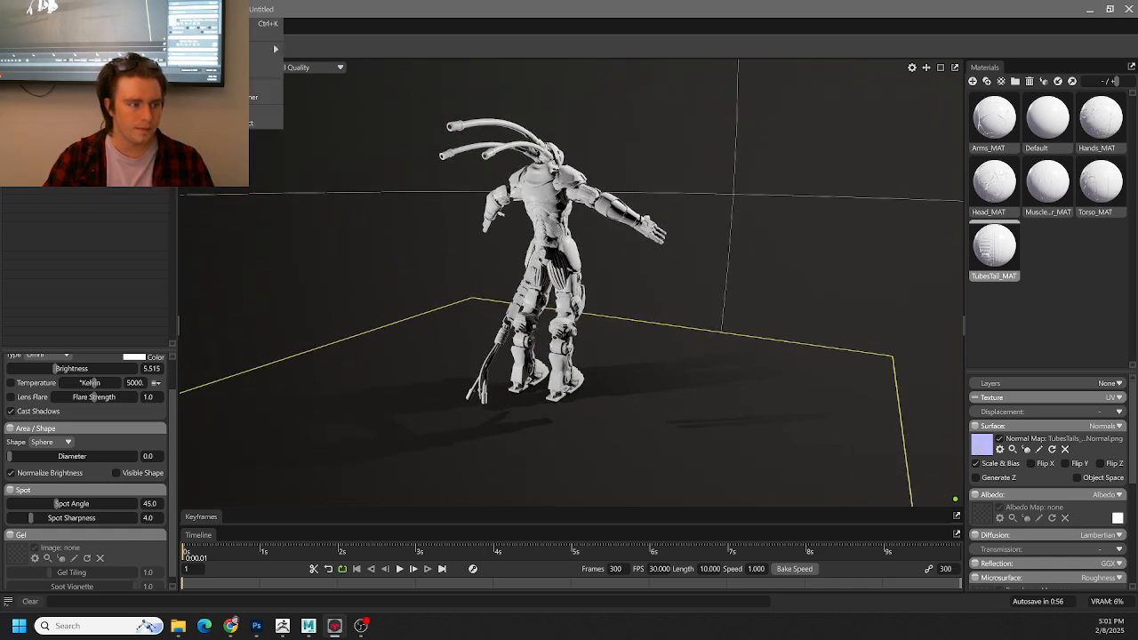
{"action": "left_click", "coordinate": [174, 9]}
{"action": "mouse_move", "coordinate": [227, 48]}
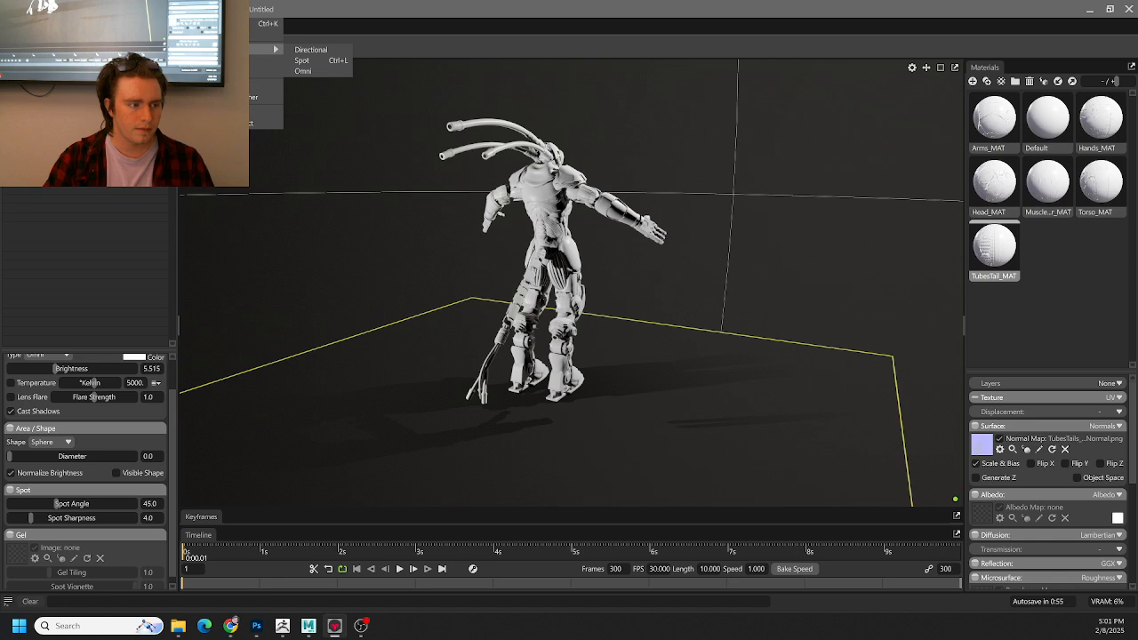
{"action": "left_click", "coordinate": [304, 72]}
- Reduce the sky light's brightness to 0 so only the omni lights illuminate the character
{"action": "left_click_drag", "start_coordinate": [690, 231], "coordinate": [484, 192]}
{"action": "middle_click_drag", "start_coordinate": [503, 204], "coordinate": [400, 292]}
{"action": "scroll", "coordinate": [432, 238], "scroll_direction": "up", "scroll_amount": 2}
{"action": "left_click", "coordinate": [62, 122]}
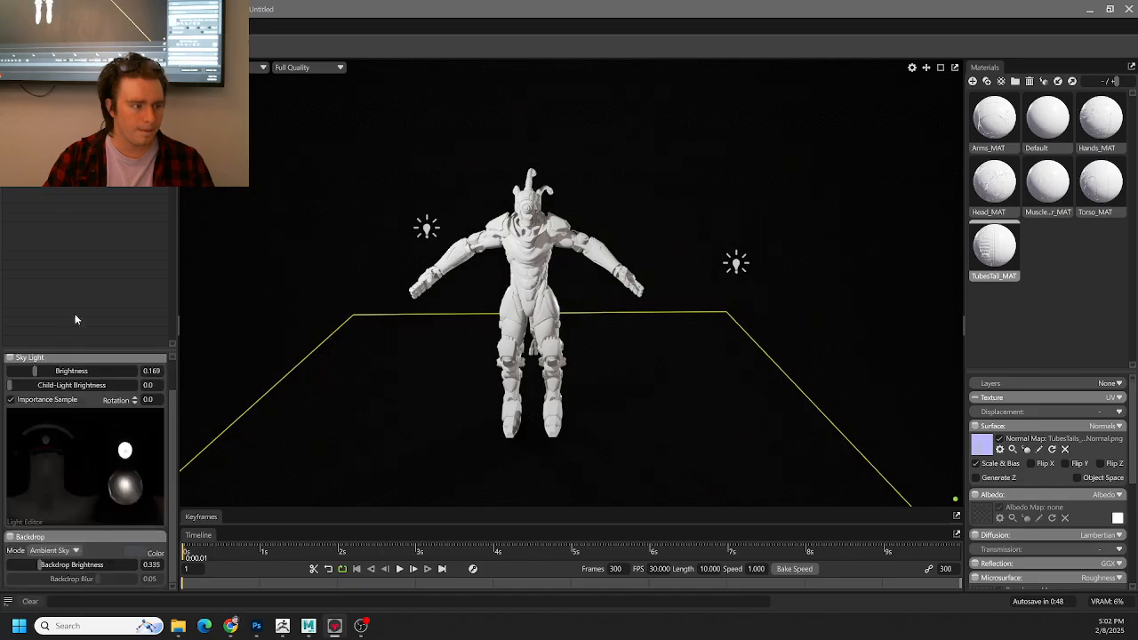
{"action": "left_click_drag", "start_coordinate": [35, 372], "coordinate": [7, 372]}
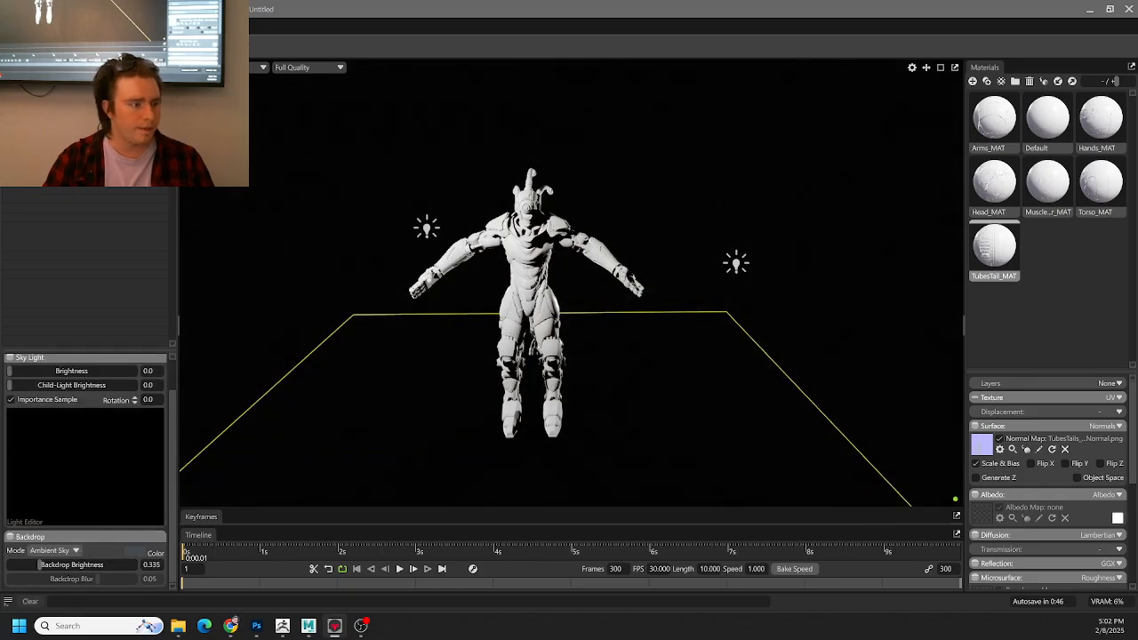
- Switch the render lighting mode from Raster to Ray Tracing
{"action": "scroll", "coordinate": [85, 463], "scroll_direction": "down", "scroll_amount": 5}
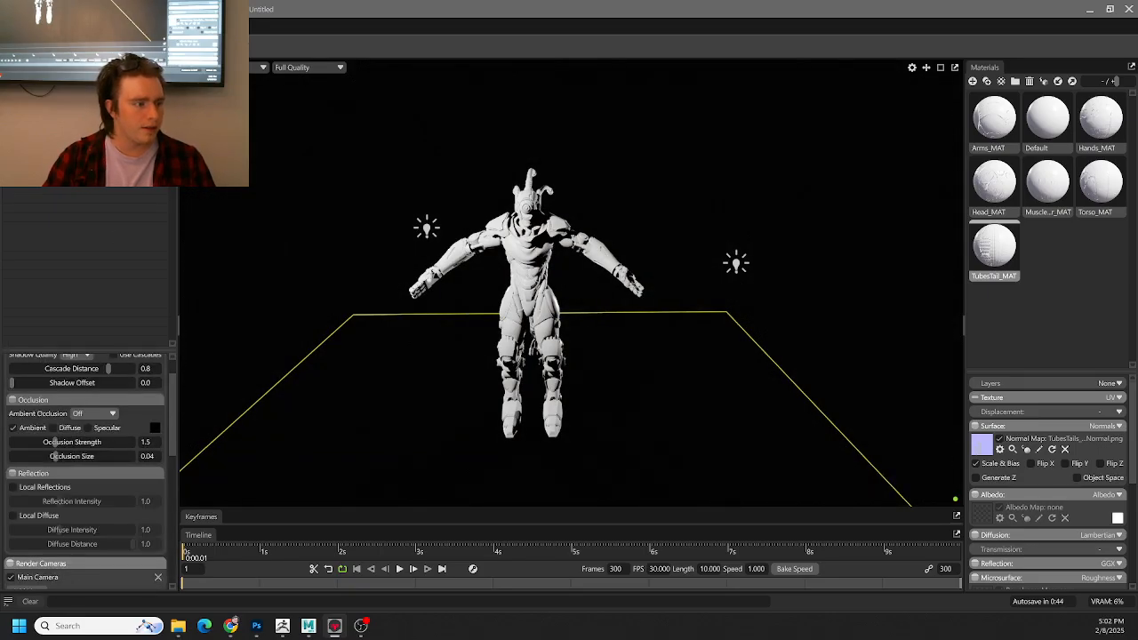
{"action": "scroll", "coordinate": [130, 460], "scroll_direction": "up", "scroll_amount": 1}
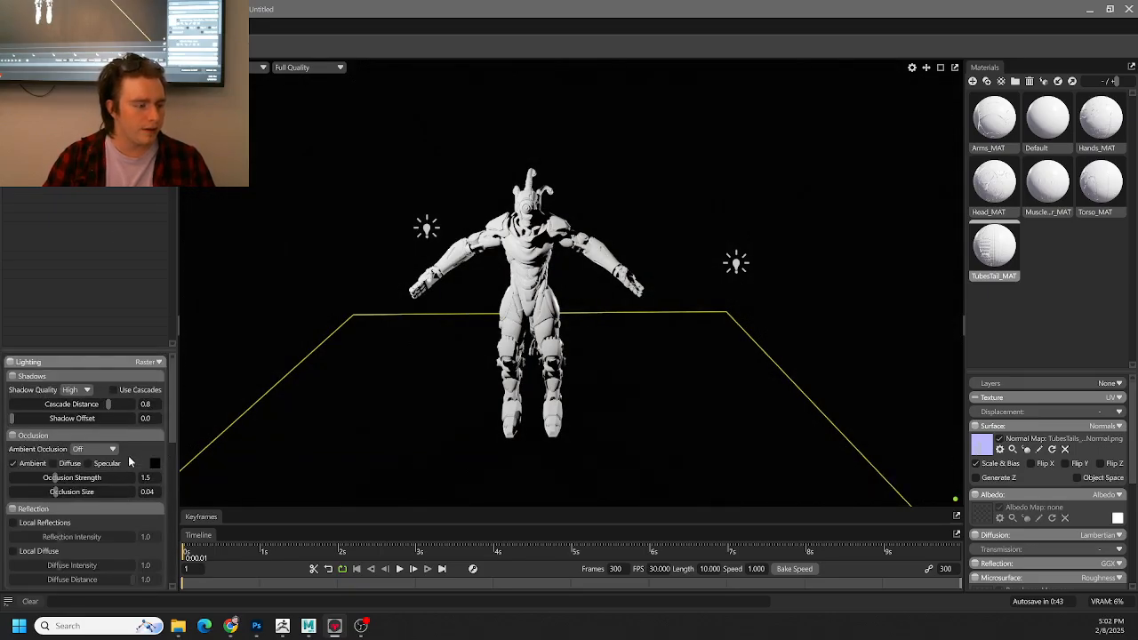
{"action": "left_click", "coordinate": [147, 362]}
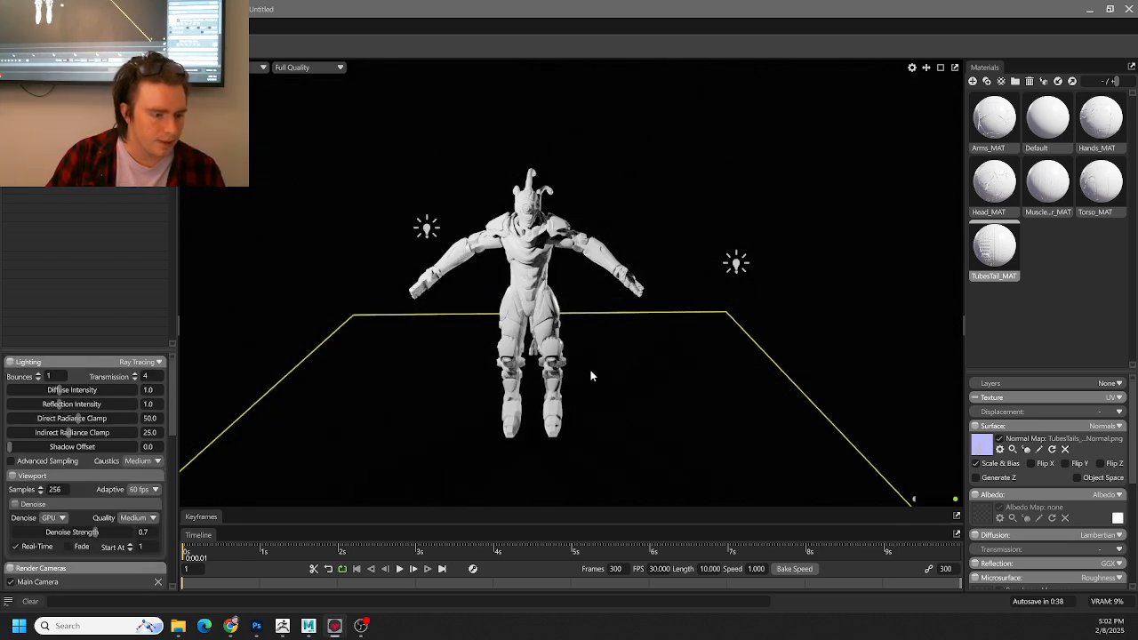
- Enable Indirect Shadow on the shadow catcher so the floor beneath the character picks up indirect light
{"action": "middle_click_drag", "start_coordinate": [590, 374], "coordinate": [617, 302]}
{"action": "left_click_drag", "start_coordinate": [610, 275], "coordinate": [242, 176]}
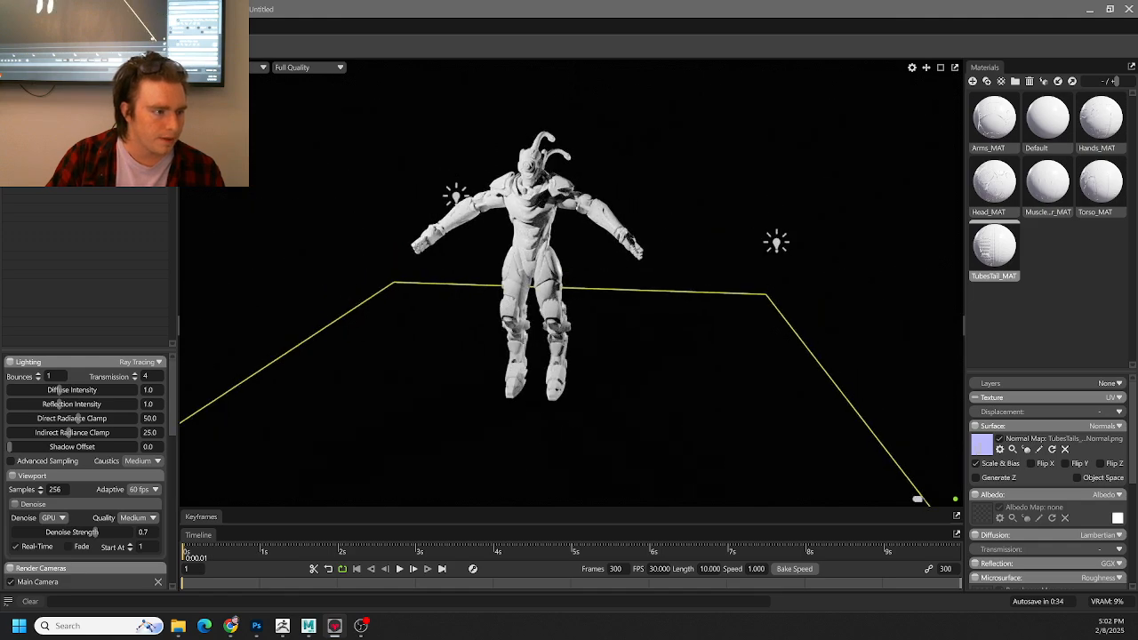
{"action": "left_click", "coordinate": [54, 169]}
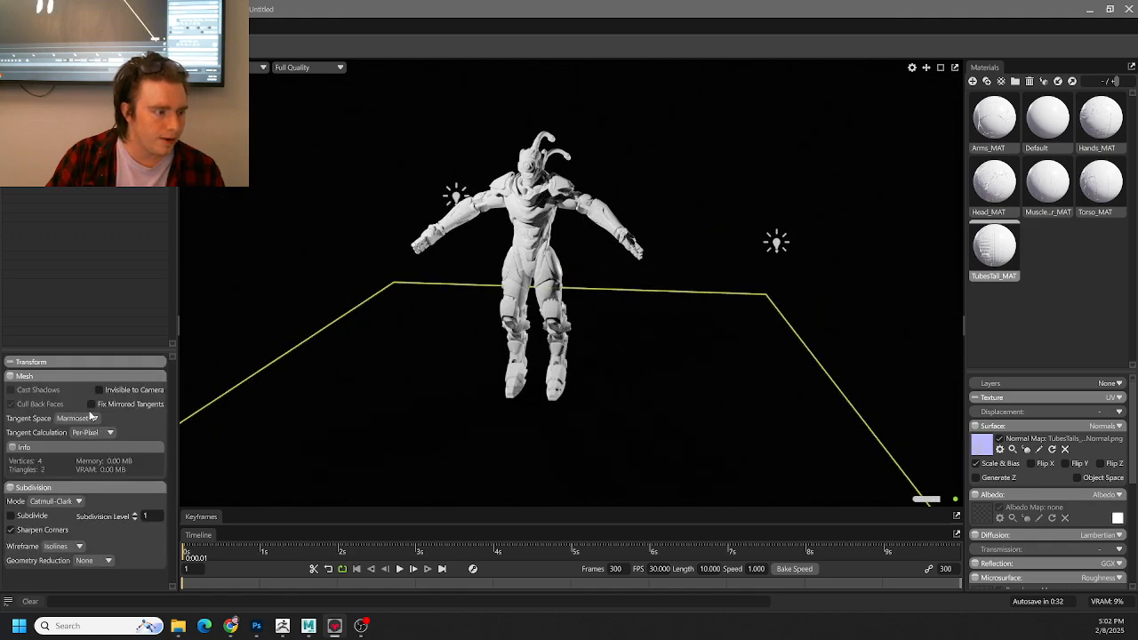
{"action": "left_click", "coordinate": [53, 161]}
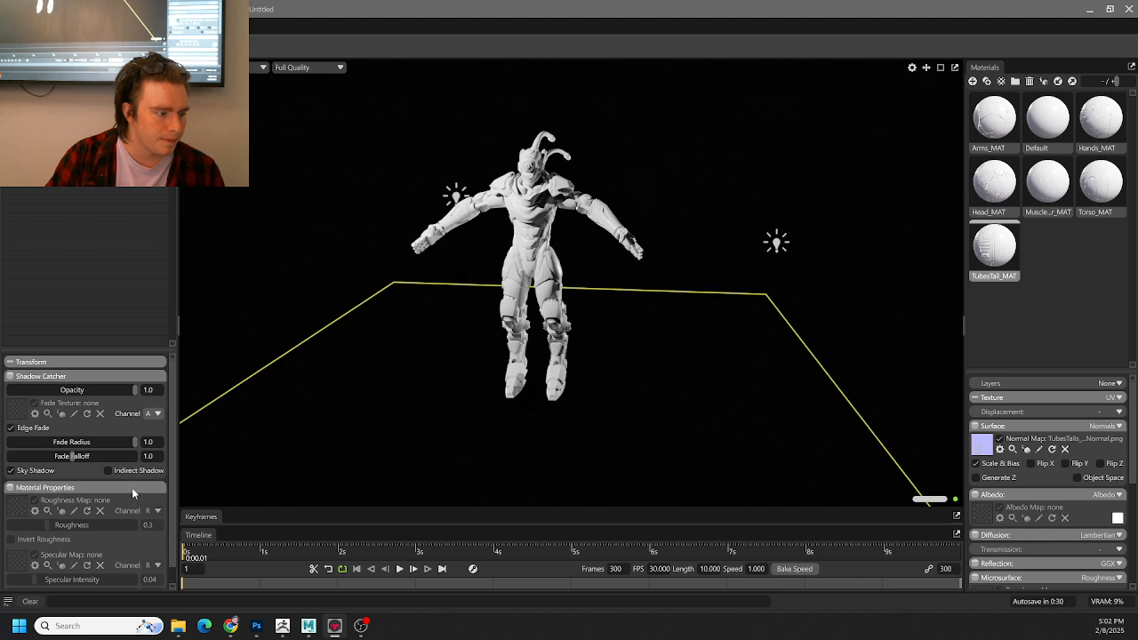
{"action": "left_click", "coordinate": [108, 471]}
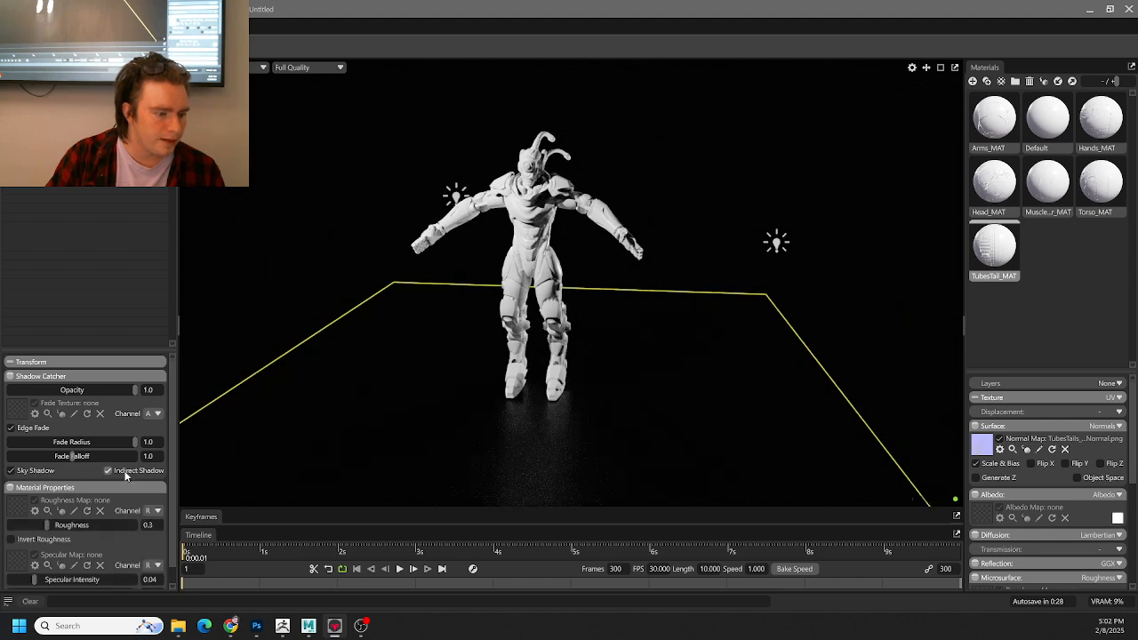
{"action": "middle_click_drag", "start_coordinate": [524, 394], "coordinate": [524, 339], "text": "alt"}
{"action": "scroll", "coordinate": [557, 336], "scroll_direction": "up", "scroll_amount": 3}
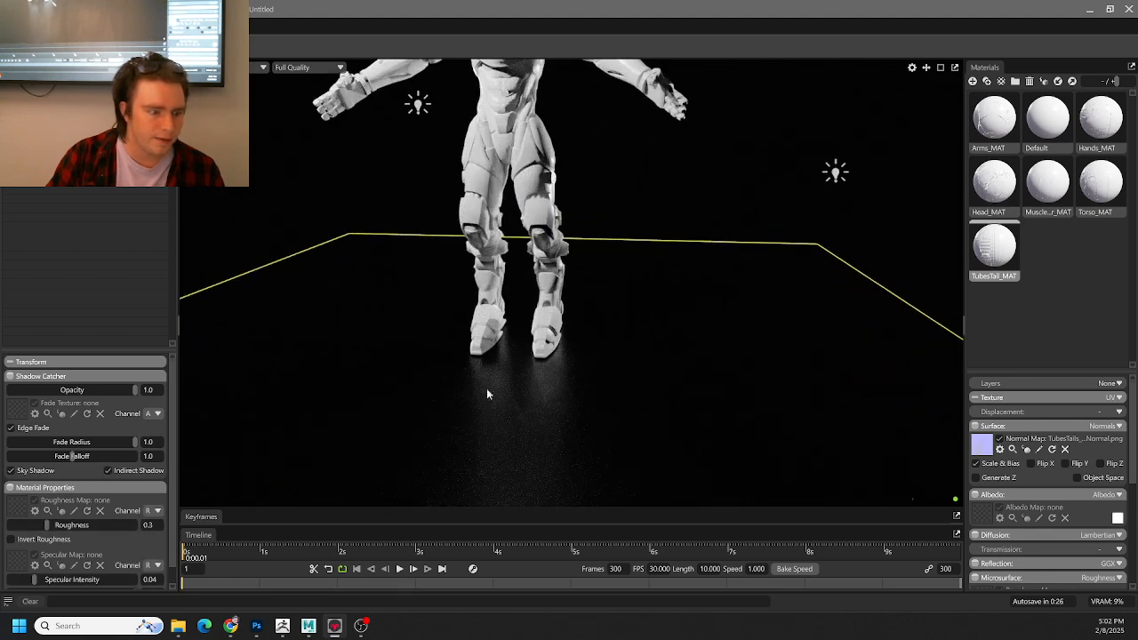
{"action": "scroll", "coordinate": [512, 403], "scroll_direction": "down", "scroll_amount": 3}
{"action": "left_click_drag", "start_coordinate": [311, 416], "coordinate": [354, 377], "text": "alt"}
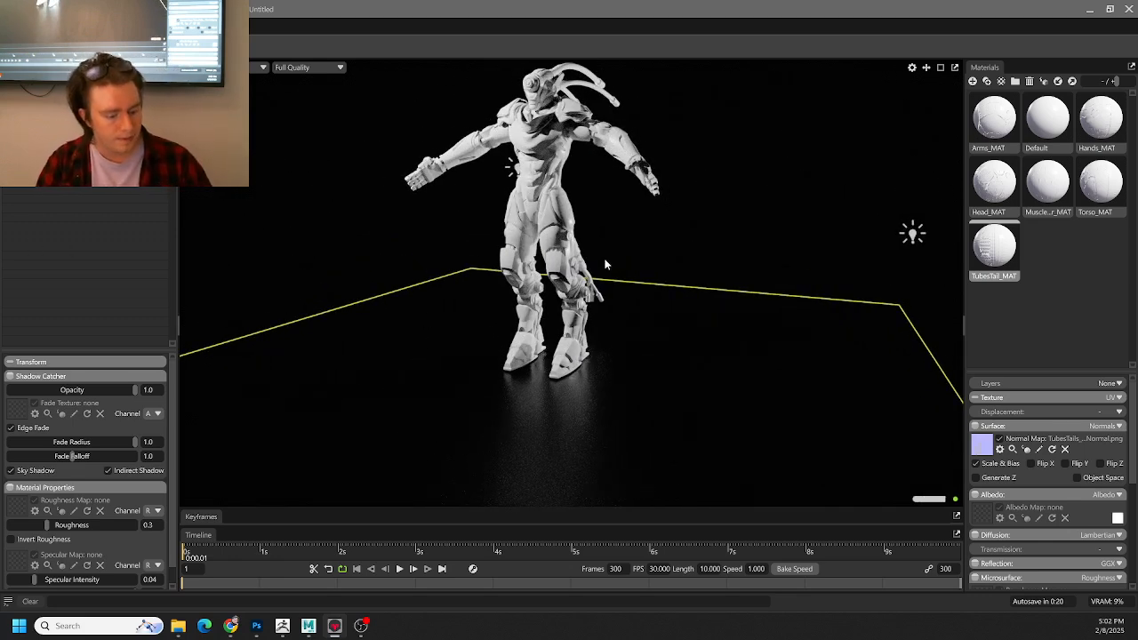
- Increase the sphere diameter of two omni lights, including the one beside the character, for softer lighting
{"action": "key", "text": "w"}
{"action": "left_click_drag", "start_coordinate": [569, 275], "coordinate": [569, 279]}
{"action": "middle_click_drag", "start_coordinate": [599, 211], "coordinate": [628, 269]}
{"action": "left_click_drag", "start_coordinate": [691, 269], "coordinate": [707, 266], "text": "alt"}
{"action": "left_click", "coordinate": [80, 142]}
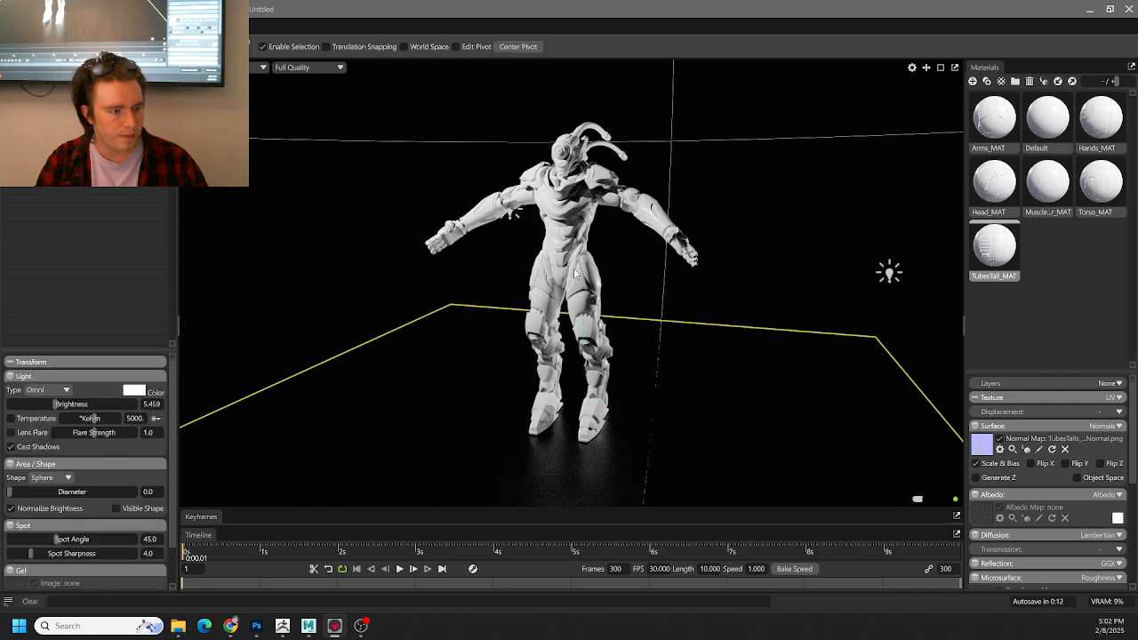
{"action": "left_click_drag", "start_coordinate": [573, 269], "coordinate": [500, 265], "text": "alt"}
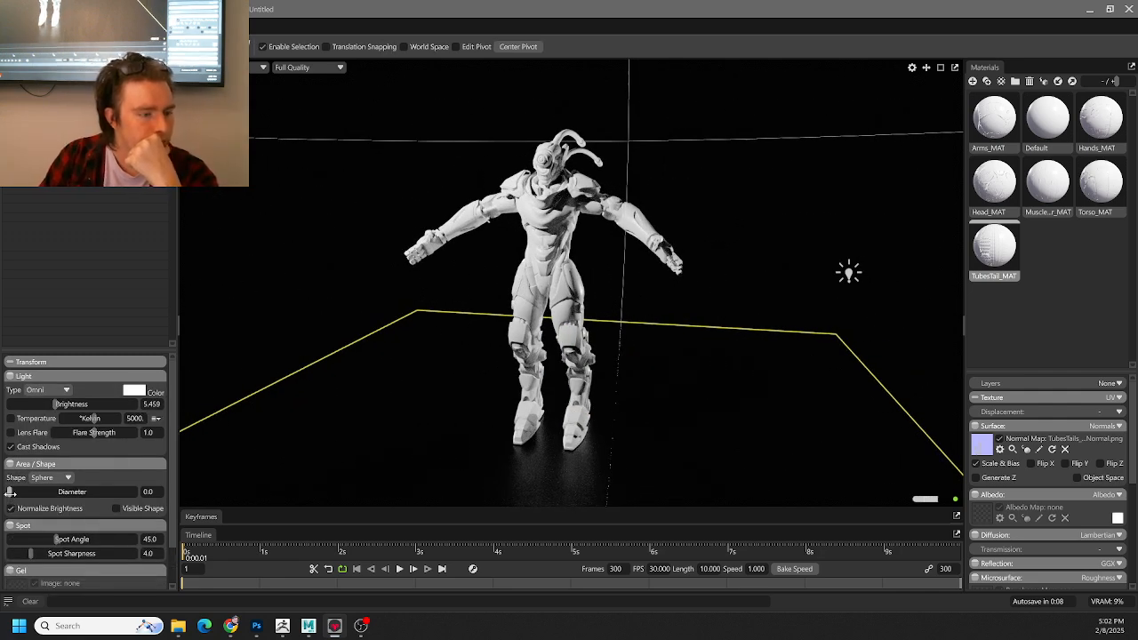
{"action": "left_click_drag", "start_coordinate": [11, 497], "coordinate": [52, 496]}
{"action": "left_click", "coordinate": [849, 272]}
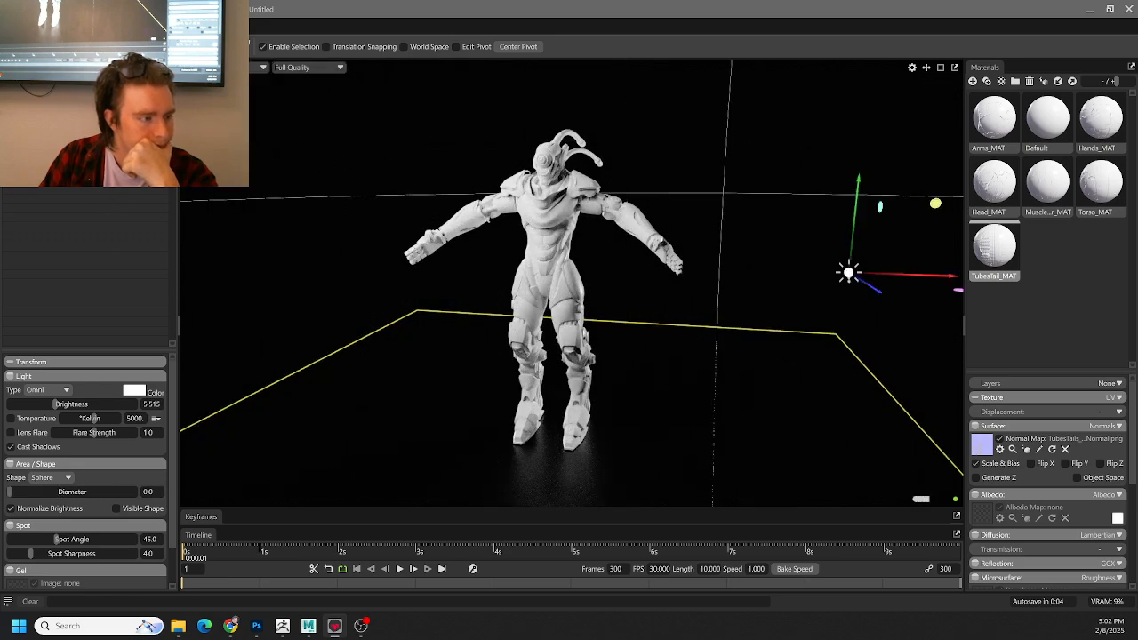
{"action": "left_click_drag", "start_coordinate": [11, 494], "coordinate": [47, 497]}
- Set the remaining omni light's sphere diameter to about 4.47 and its brightness to about 6.863
{"action": "left_click", "coordinate": [73, 171]}
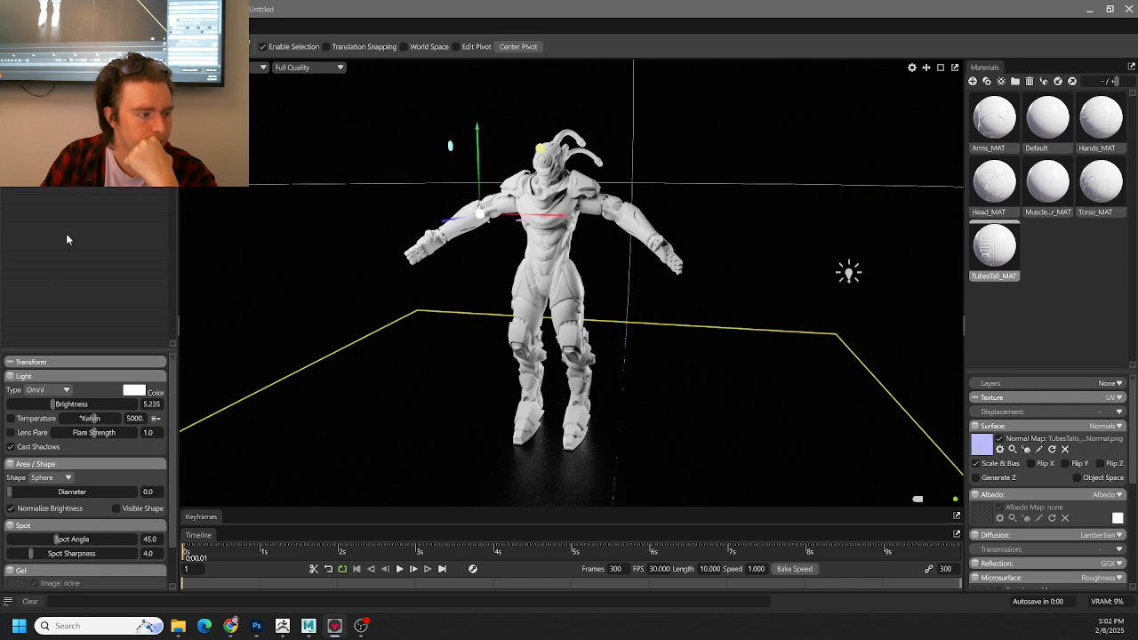
{"action": "left_click_drag", "start_coordinate": [12, 489], "coordinate": [36, 491]}
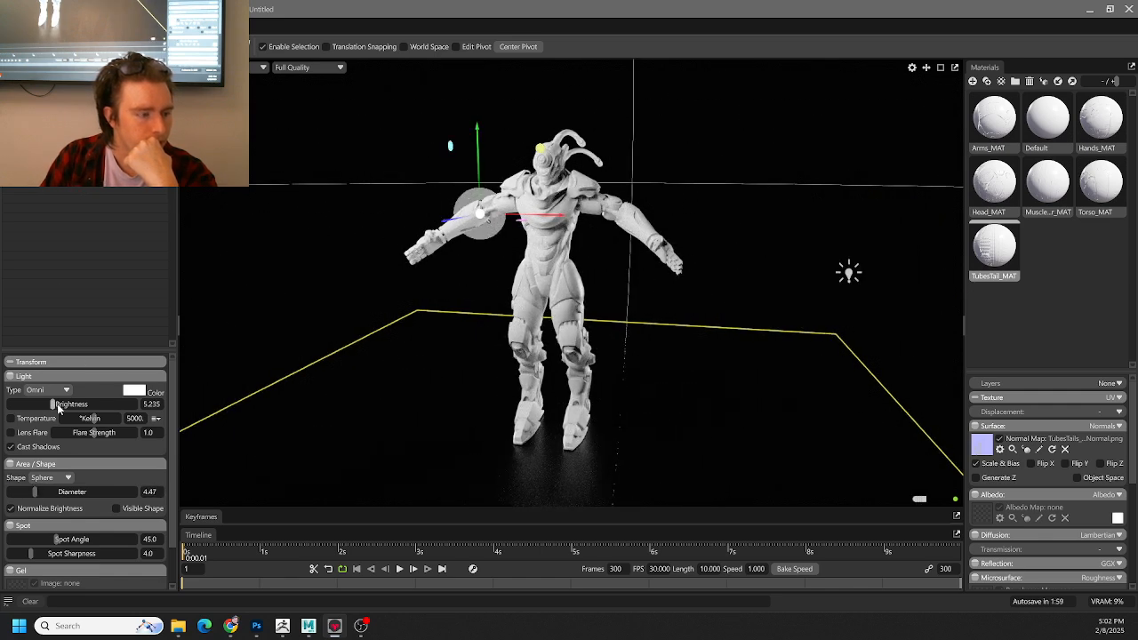
{"action": "left_click_drag", "start_coordinate": [58, 408], "coordinate": [67, 414]}
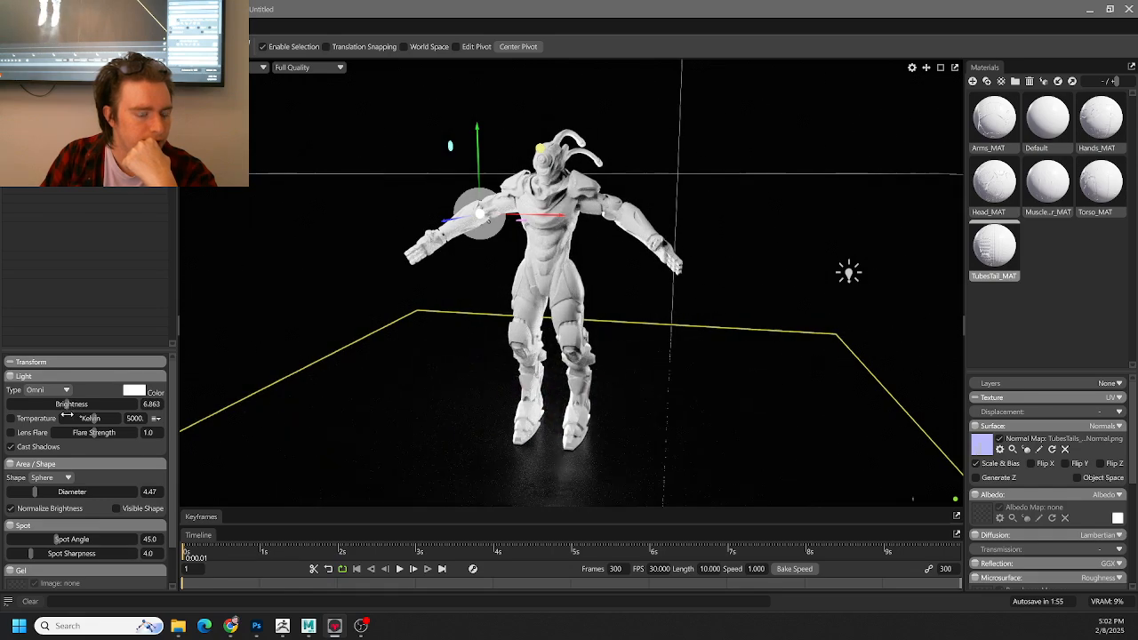
{"action": "mouse_move", "coordinate": [618, 269]}
{"action": "left_mouse_down"}
{"action": "mouse_move", "coordinate": [628, 236]}
{"action": "mouse_move", "coordinate": [675, 229]}
{"action": "mouse_move", "coordinate": [446, 278]}
{"action": "mouse_move", "coordinate": [412, 138]}
{"action": "mouse_move", "coordinate": [384, 135]}
{"action": "mouse_move", "coordinate": [587, 276]}
{"action": "mouse_move", "coordinate": [622, 387]}
{"action": "mouse_move", "coordinate": [613, 299]}
{"action": "mouse_move", "coordinate": [626, 256]}
{"action": "mouse_move", "coordinate": [631, 264]}
{"action": "left_mouse_up"}
- Narrow the main camera's field of view to about 16.19 degrees, reframe the whole character and turn on Safe Frame
{"action": "left_click", "coordinate": [206, 186]}
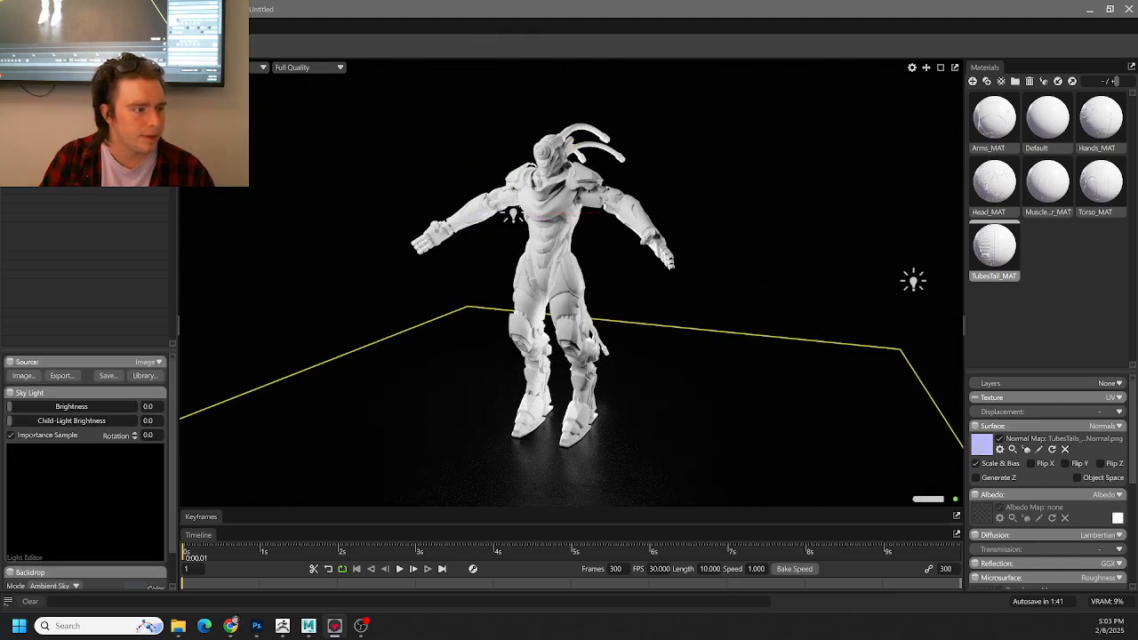
{"action": "left_click", "coordinate": [44, 107]}
{"action": "left_click", "coordinate": [44, 96]}
{"action": "left_click", "coordinate": [44, 108]}
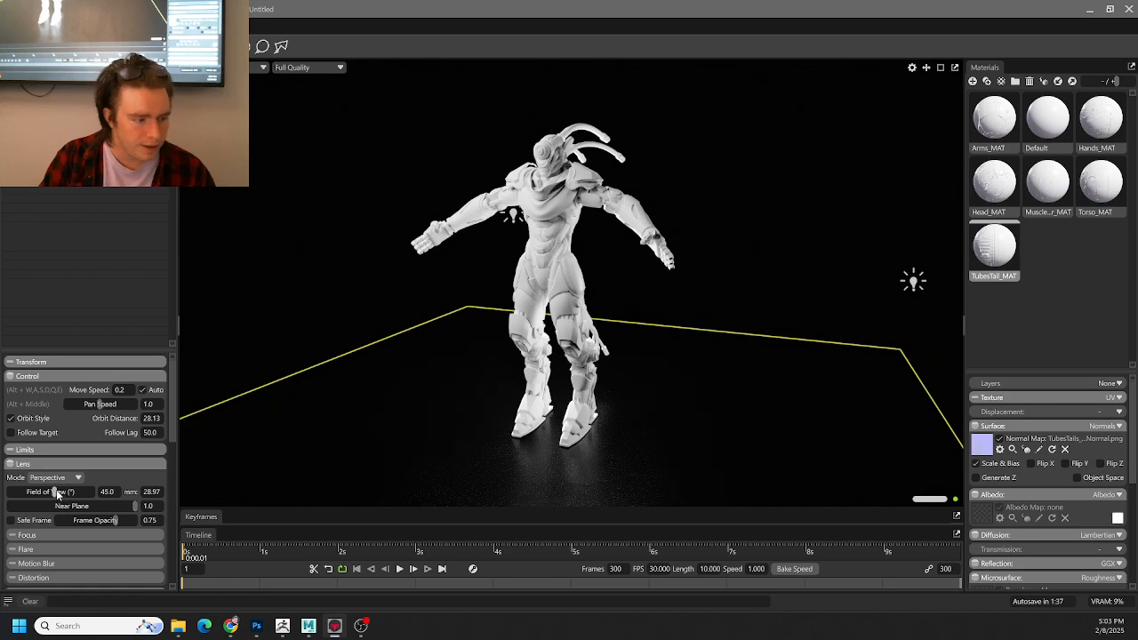
{"action": "left_click_drag", "start_coordinate": [57, 493], "coordinate": [34, 492]}
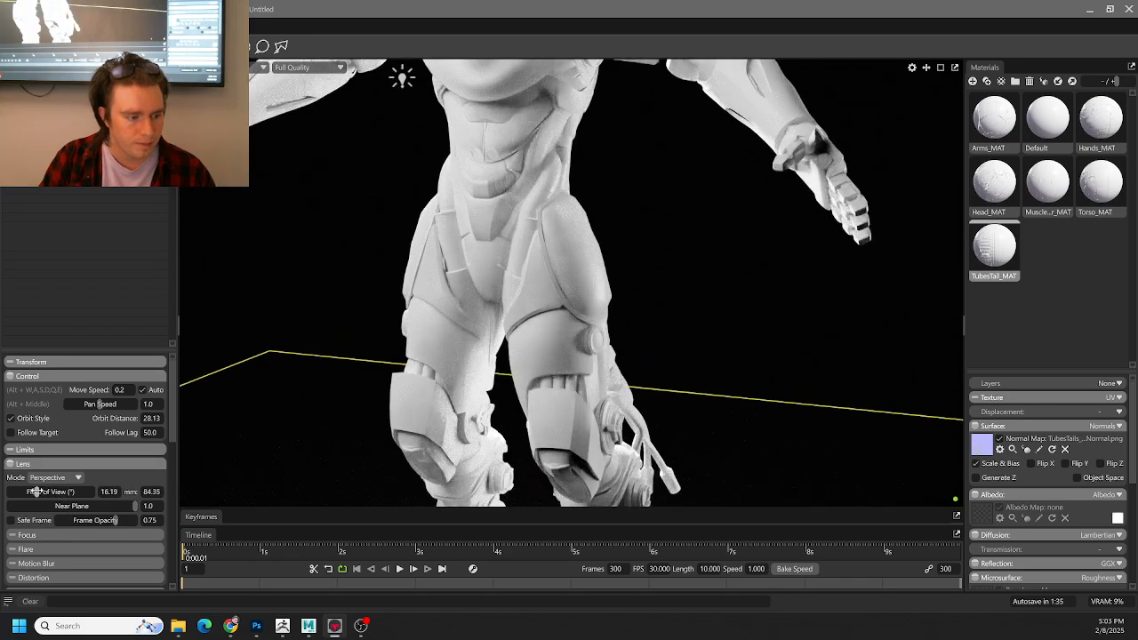
{"action": "scroll", "coordinate": [365, 363], "scroll_direction": "down", "scroll_amount": 10}
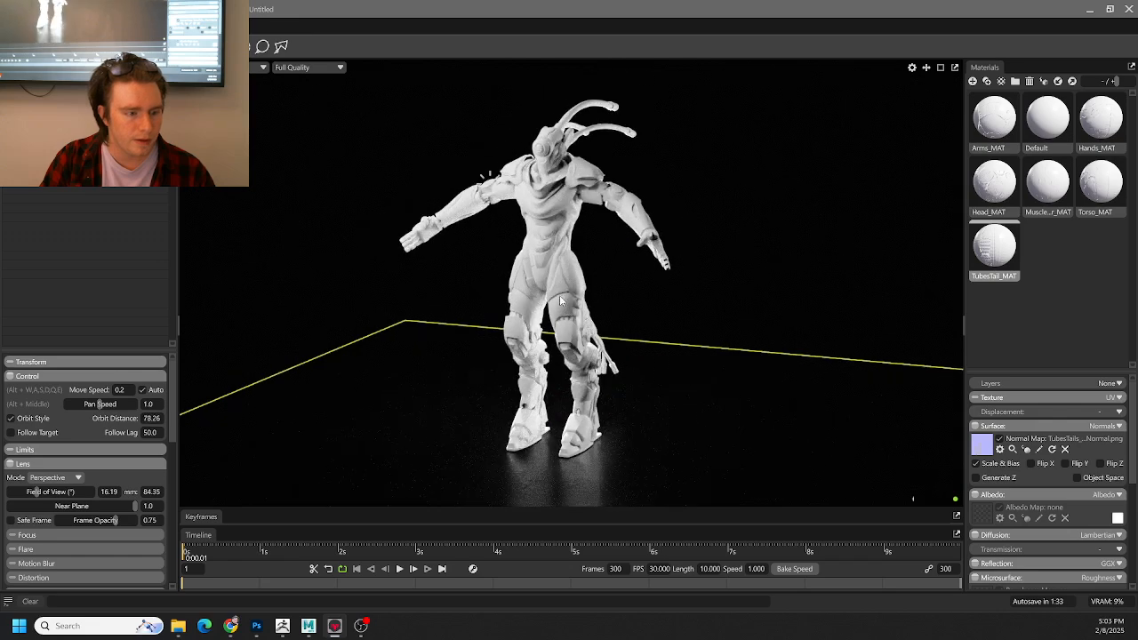
{"action": "left_click_drag", "start_coordinate": [559, 295], "coordinate": [609, 264]}
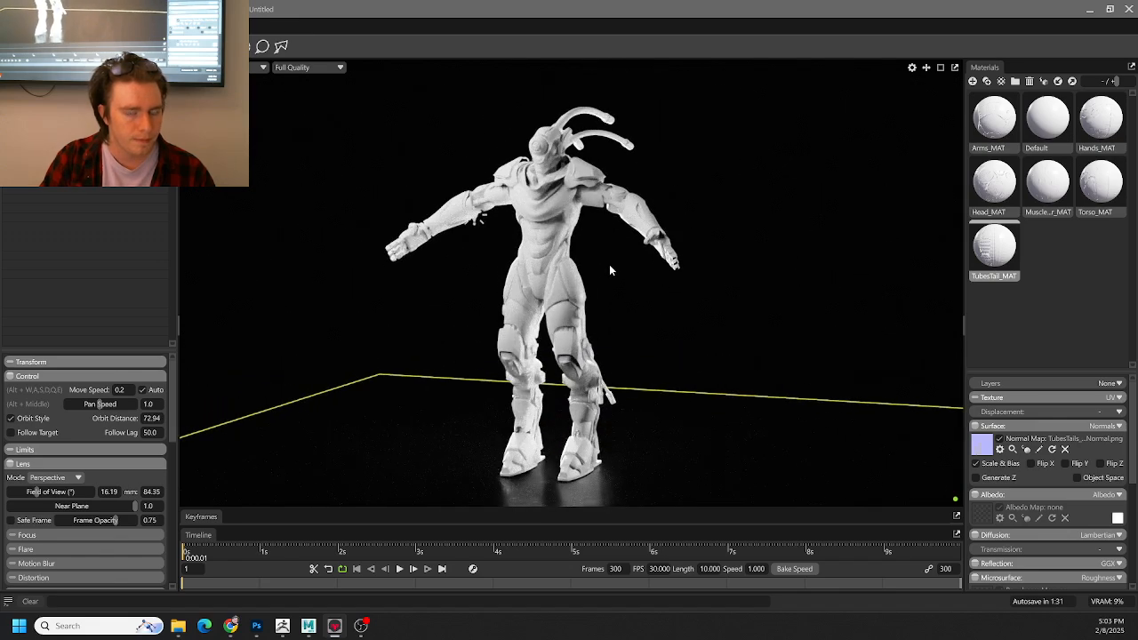
{"action": "right_click_drag", "start_coordinate": [609, 266], "coordinate": [606, 264], "text": "alt"}
{"action": "left_click_drag", "start_coordinate": [597, 263], "coordinate": [593, 265], "text": "alt"}
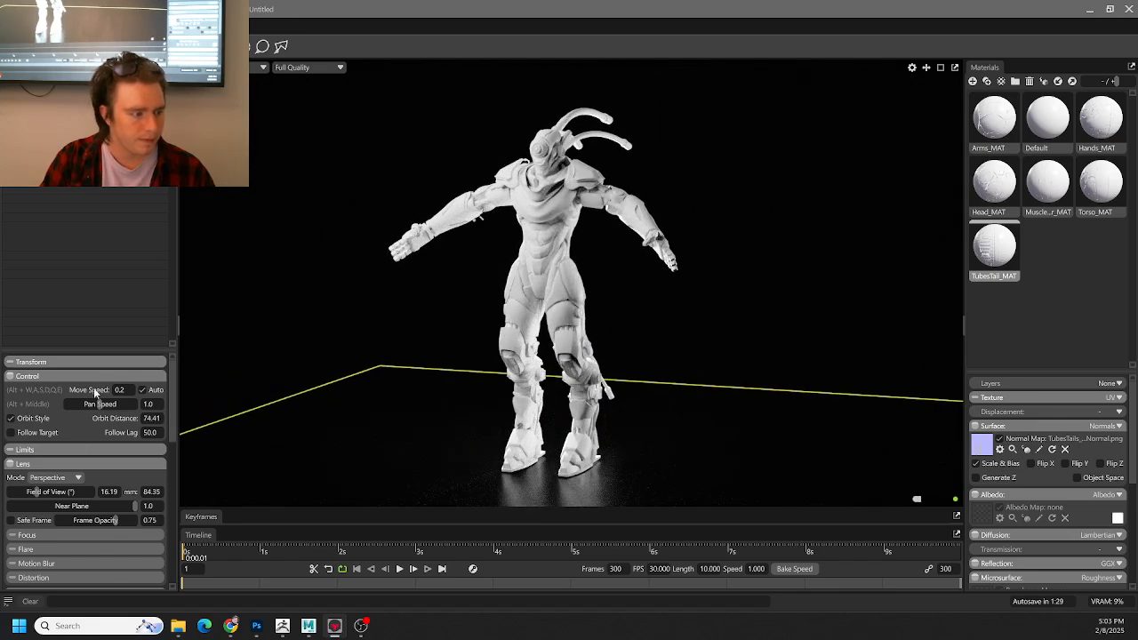
{"action": "left_click", "coordinate": [13, 520]}
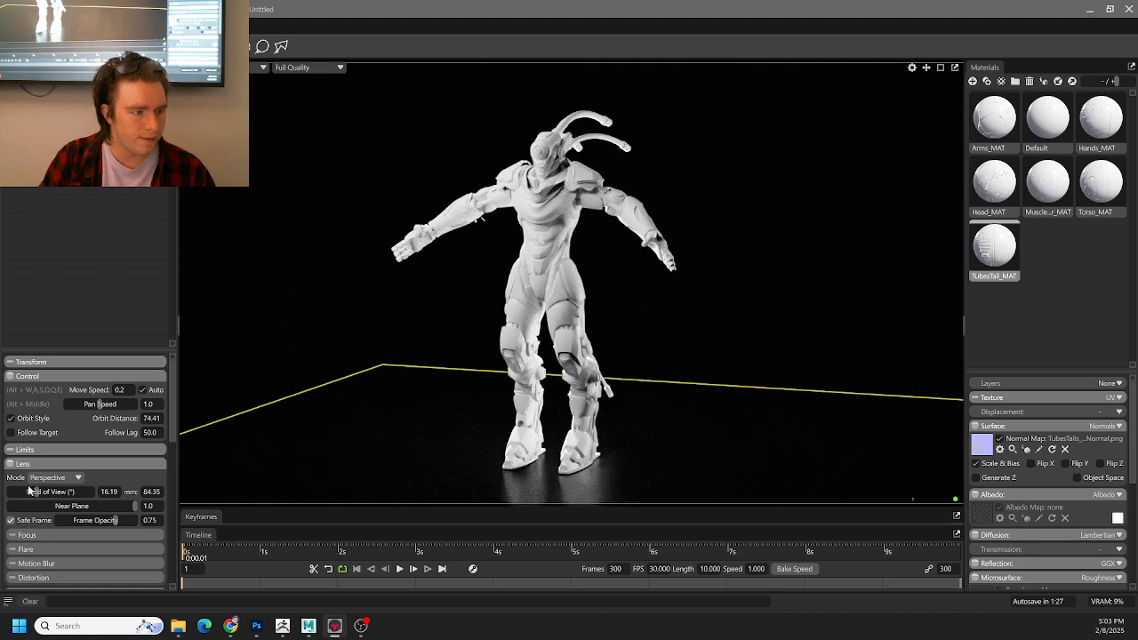
- Set the render output width to 1000 pixels for both image and video, with the character inside the frame
{"action": "left_click", "coordinate": [39, 97]}
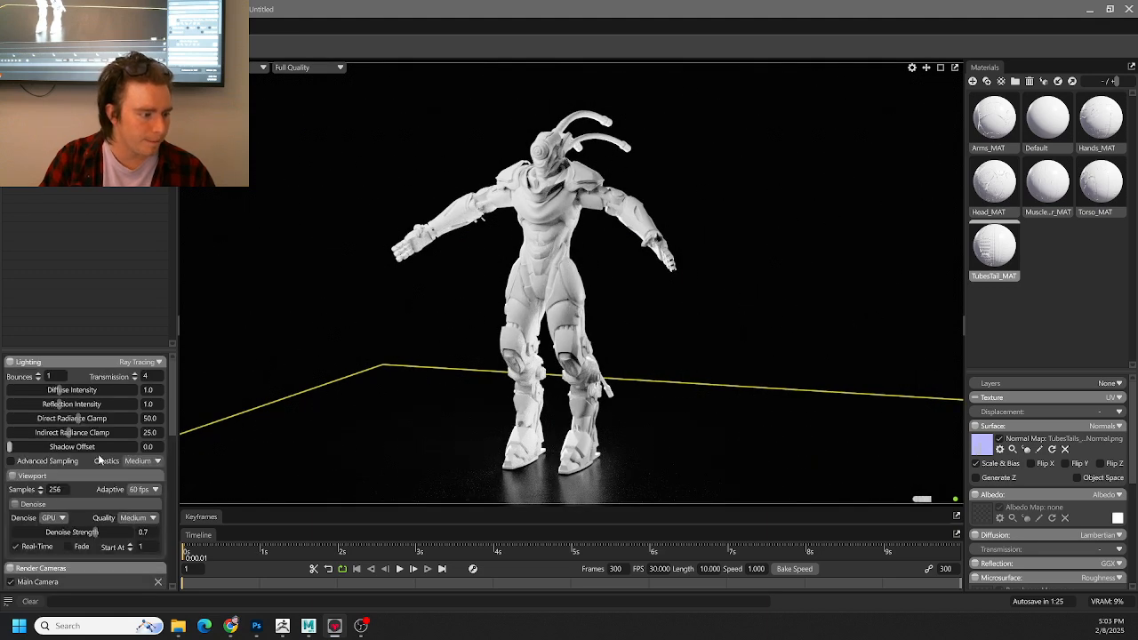
{"action": "scroll", "coordinate": [100, 461], "scroll_direction": "down", "scroll_amount": 10}
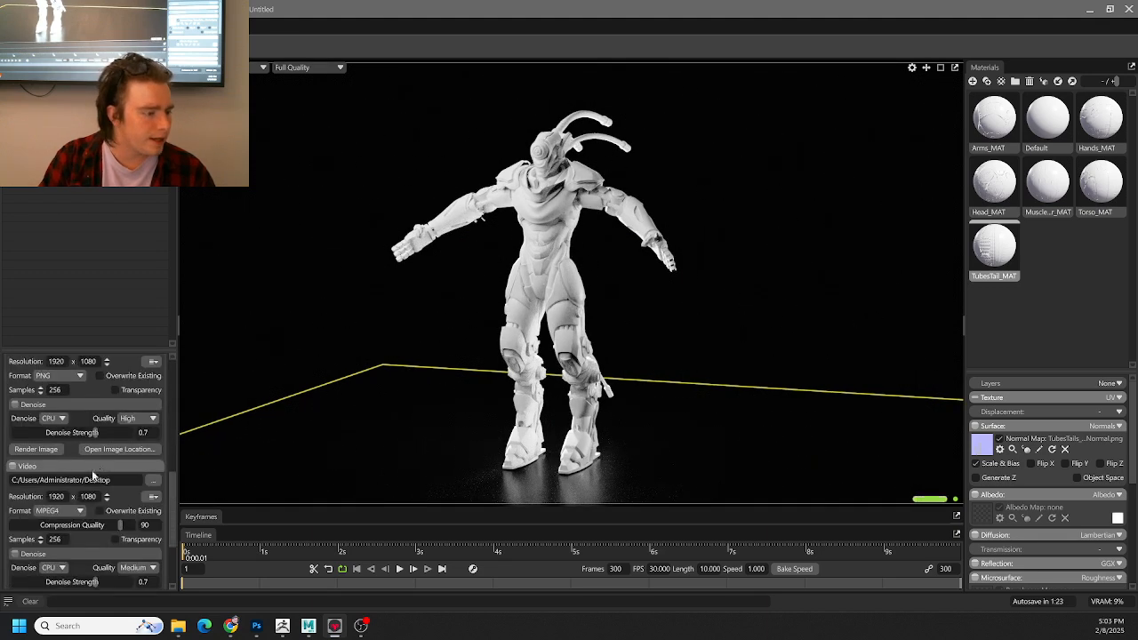
{"action": "scroll", "coordinate": [92, 470], "scroll_direction": "down", "scroll_amount": 3}
{"action": "scroll", "coordinate": [77, 499], "scroll_direction": "up", "scroll_amount": 4}
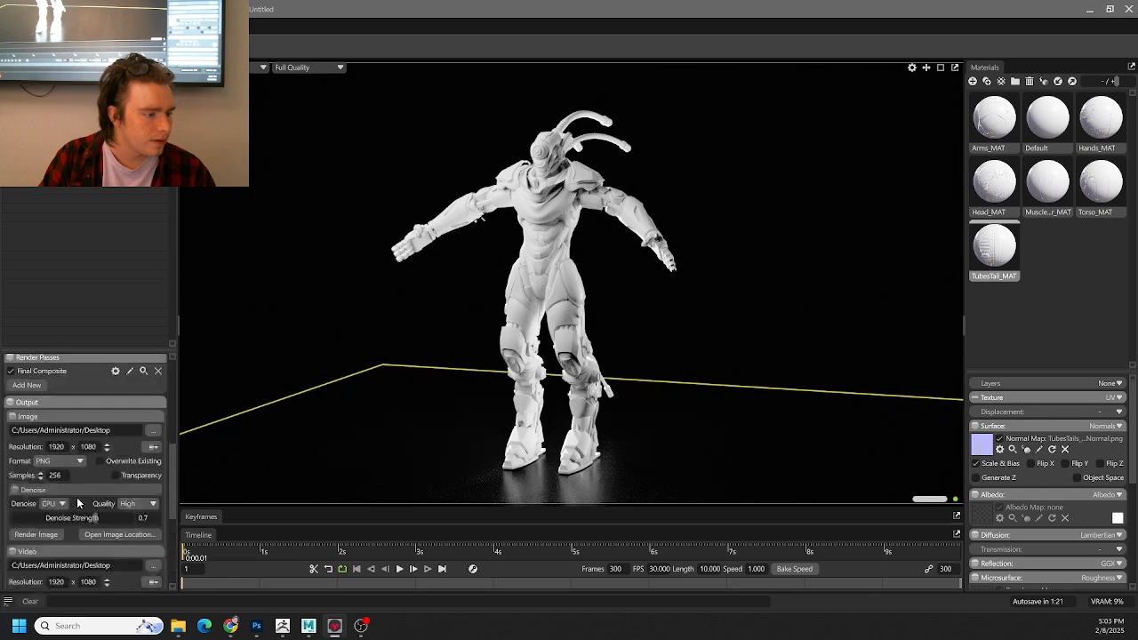
{"action": "scroll", "coordinate": [66, 502], "scroll_direction": "down", "scroll_amount": 1}
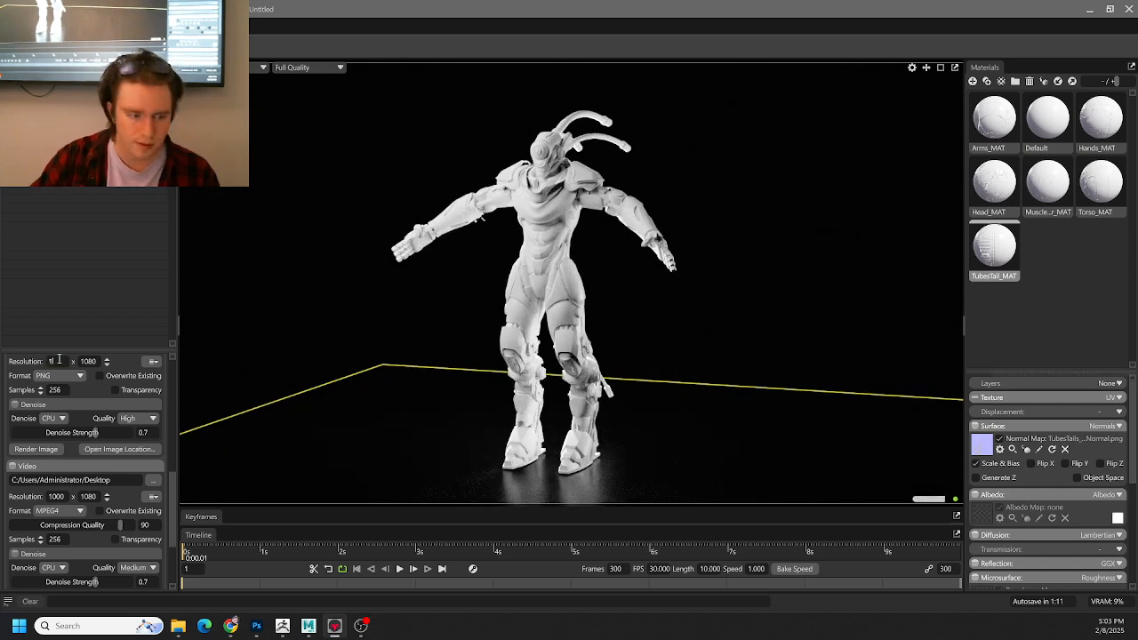
{"action": "type", "text": "000"}
{"action": "key", "text": "Return"}
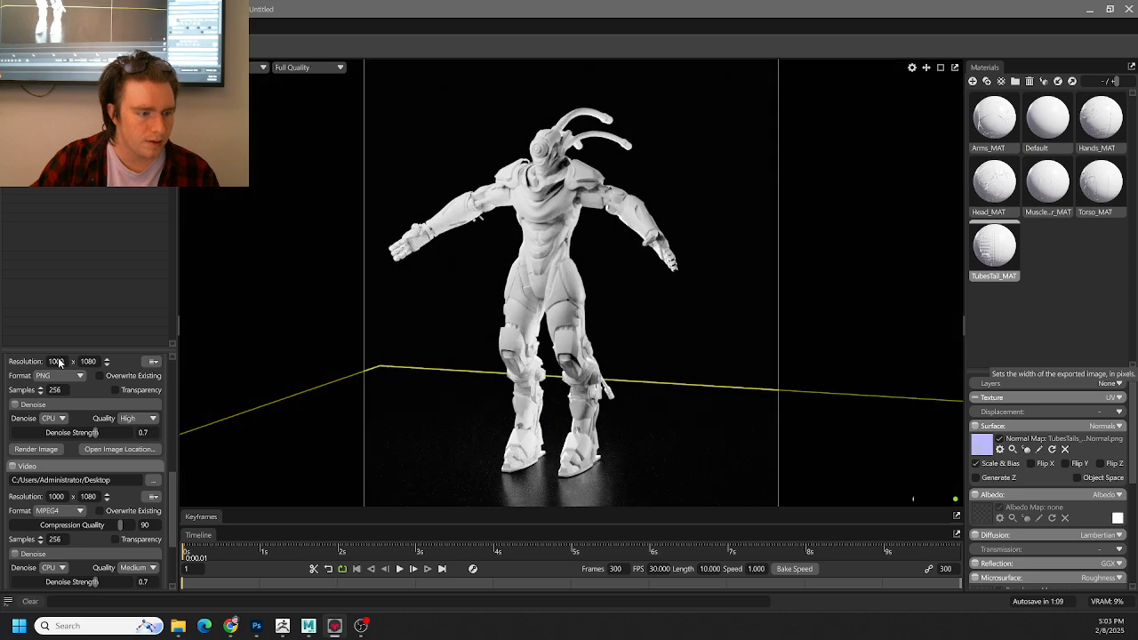
{"action": "mouse_move", "coordinate": [632, 262]}
{"action": "middle_mouse_down"}
{"action": "mouse_move", "coordinate": [403, 258]}
{"action": "mouse_move", "coordinate": [610, 235]}
{"action": "mouse_move", "coordinate": [625, 257]}
{"action": "middle_mouse_up"}
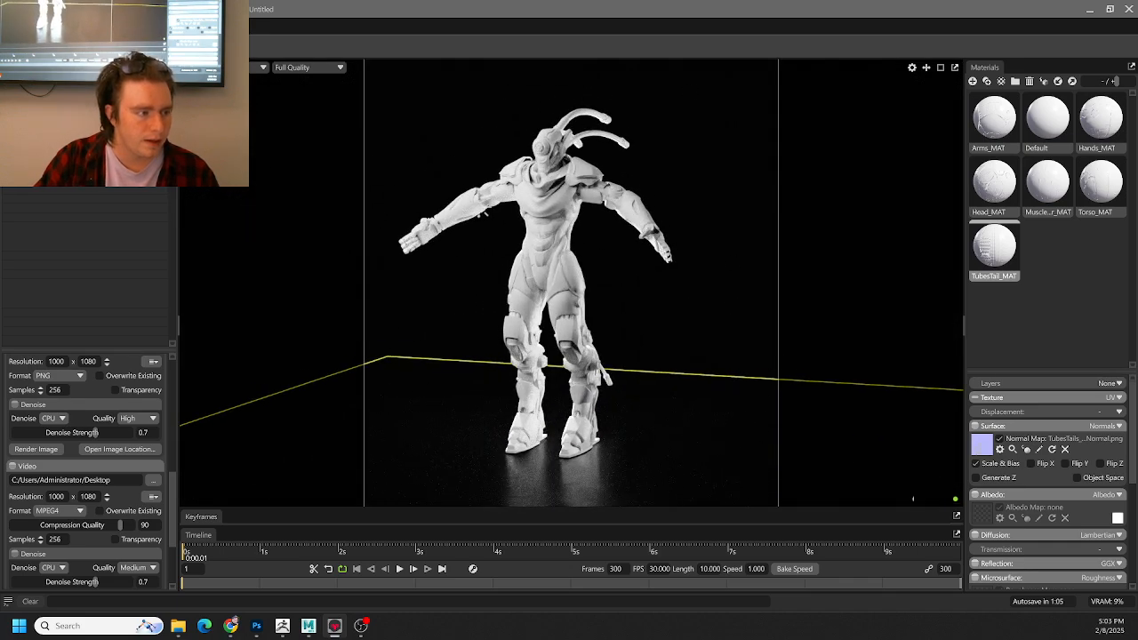
{"action": "left_click", "coordinate": [71, 133]}
{"action": "left_click", "coordinate": [104, 82]}
{"action": "left_click", "coordinate": [133, 116]}
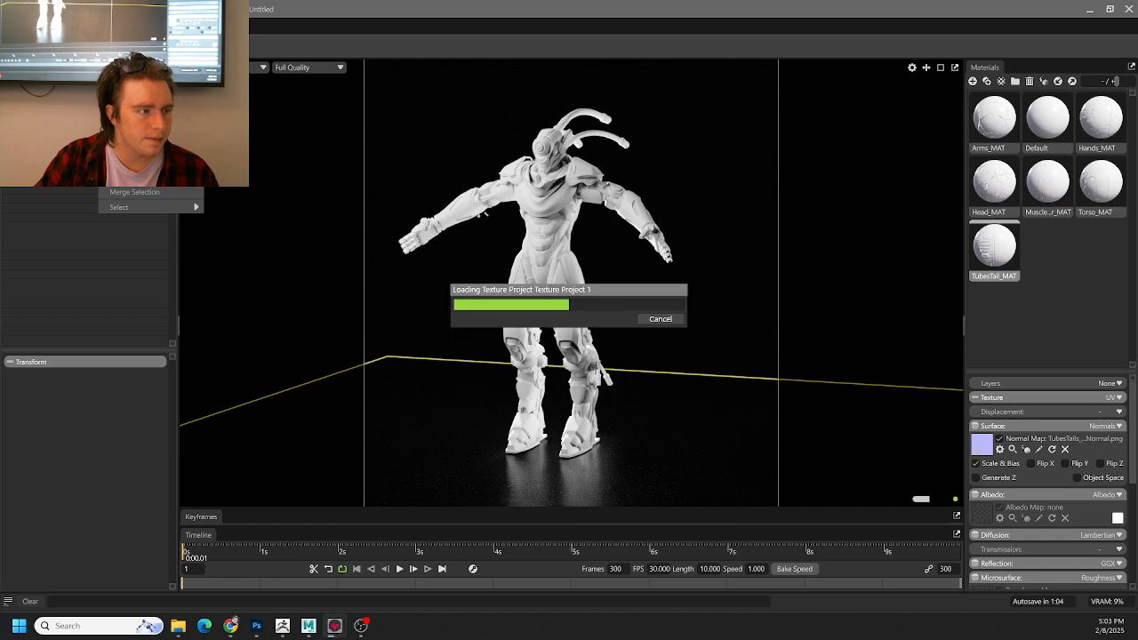
{"action": "key", "text": "Delete"}
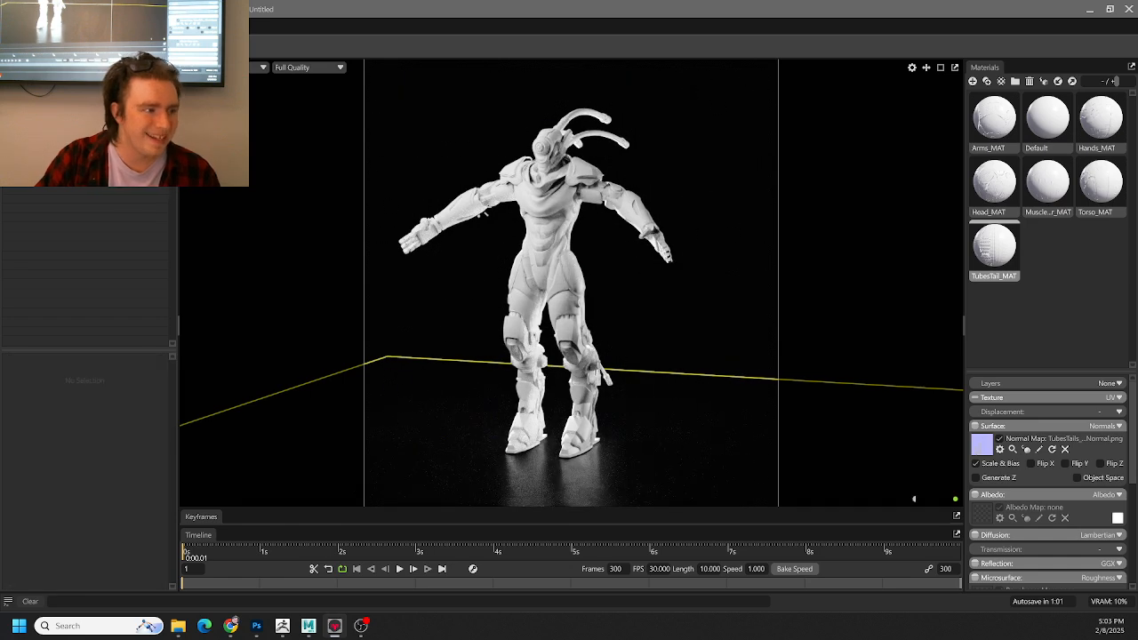
- Add a turntable object to the scene and scrub the timeline to preview its rotation
{"action": "left_click", "coordinate": [183, 9]}
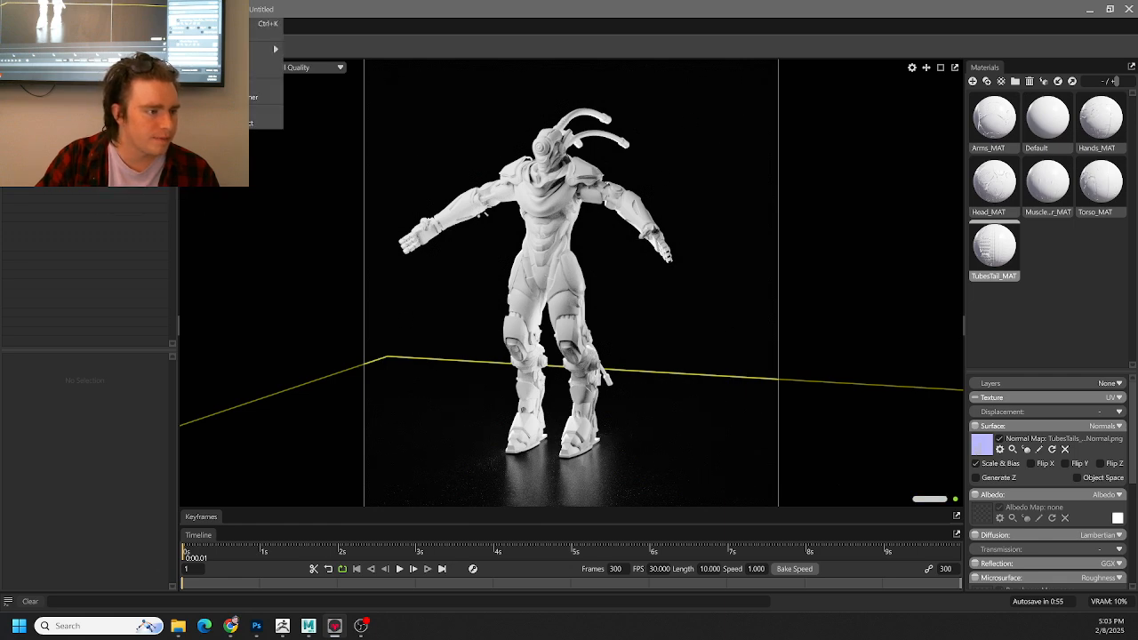
{"action": "left_click", "coordinate": [209, 84]}
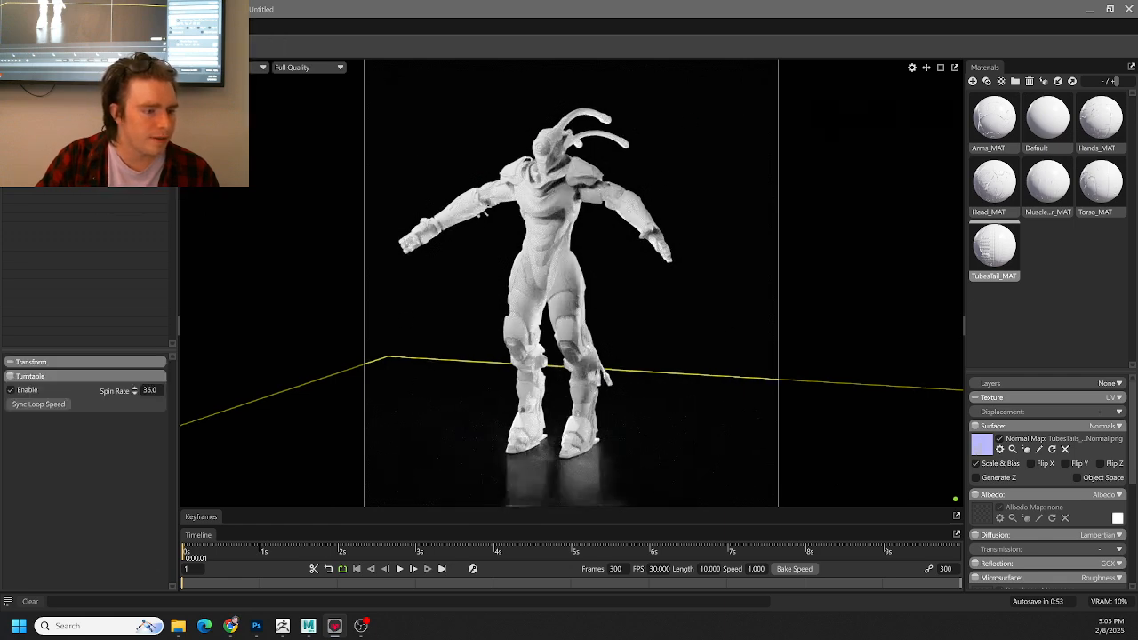
{"action": "middle_click_drag", "start_coordinate": [504, 290], "coordinate": [530, 273], "text": "alt"}
{"action": "scroll", "coordinate": [530, 272], "scroll_direction": "down", "scroll_amount": 2}
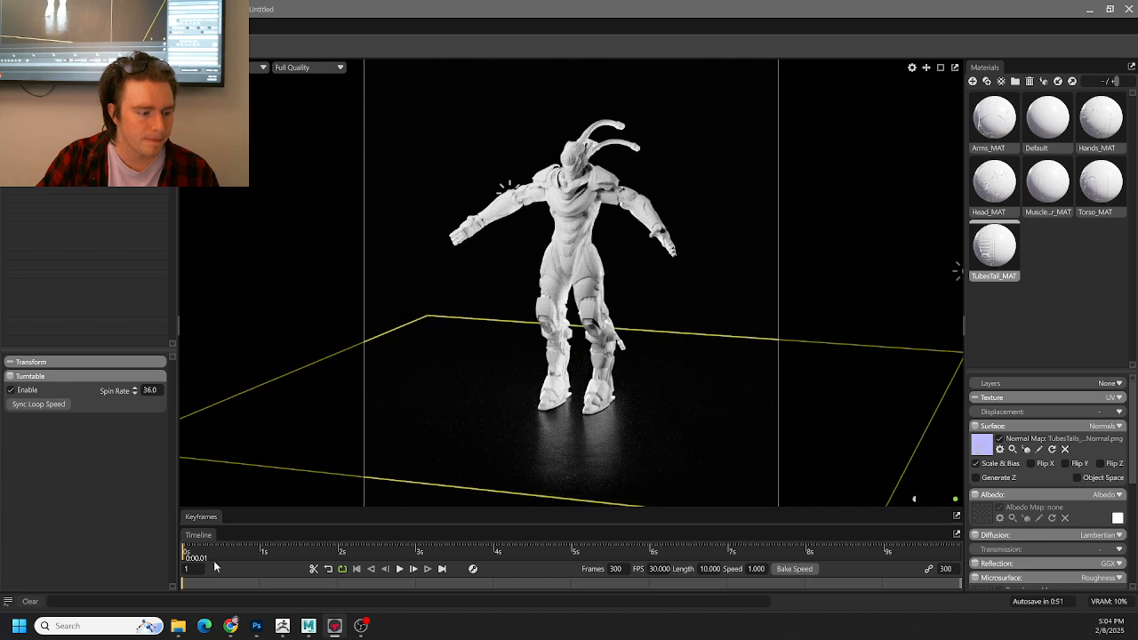
{"action": "left_click_drag", "start_coordinate": [200, 551], "coordinate": [223, 549]}
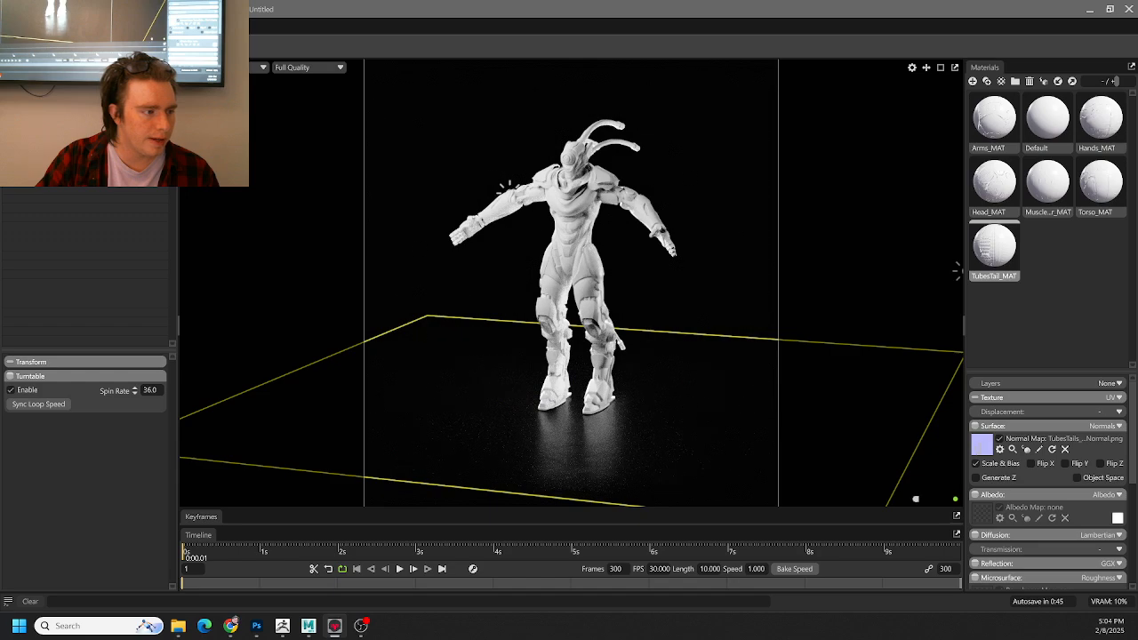
{"action": "left_click", "coordinate": [62, 151]}
{"action": "left_click", "coordinate": [67, 147]}
{"action": "left_click_drag", "start_coordinate": [205, 551], "coordinate": [145, 437]}
- Set the transmission of the character's muscle fiber material to Subsurface Scattering
{"action": "scroll", "coordinate": [634, 230], "scroll_direction": "up", "scroll_amount": 5}
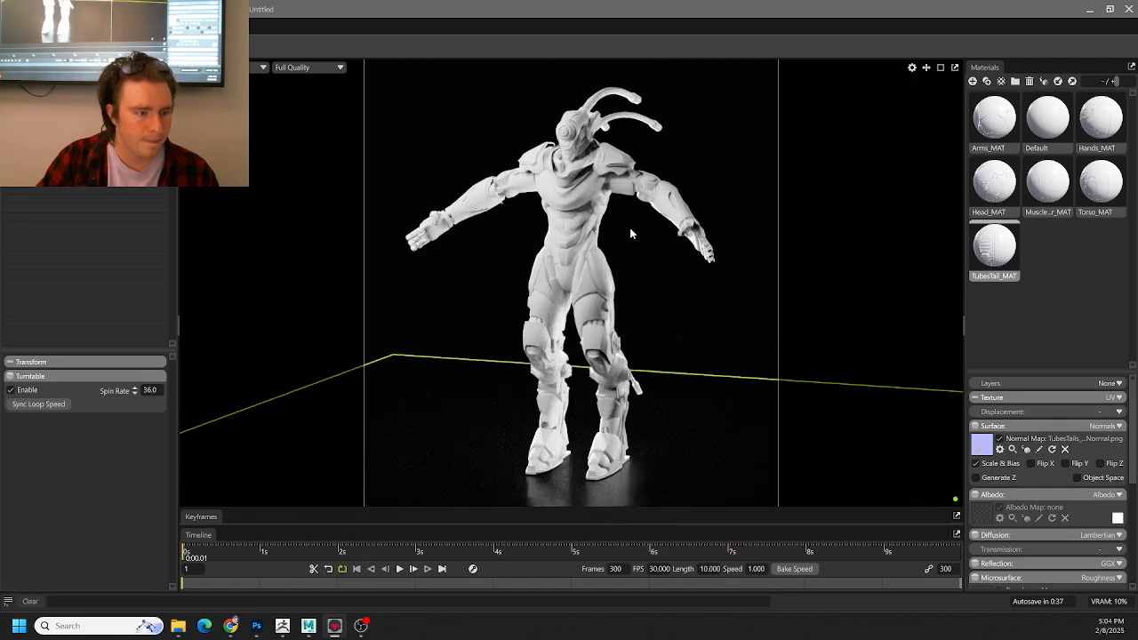
{"action": "left_click_drag", "start_coordinate": [636, 226], "coordinate": [639, 214]}
{"action": "left_click_drag", "start_coordinate": [637, 266], "coordinate": [629, 263]}
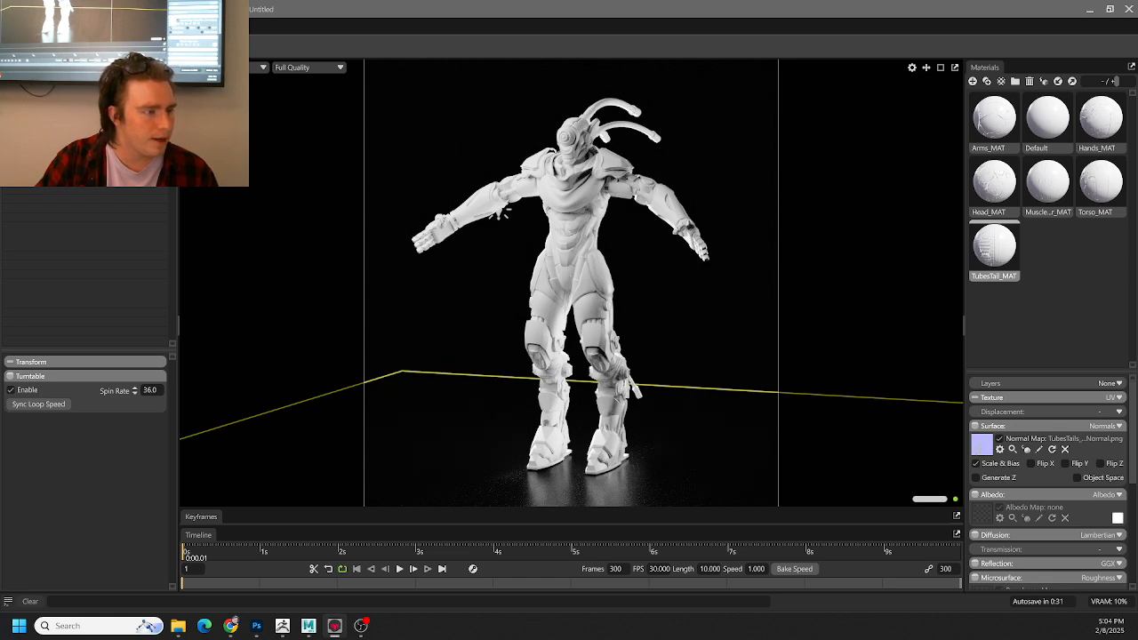
{"action": "left_click", "coordinate": [1000, 120]}
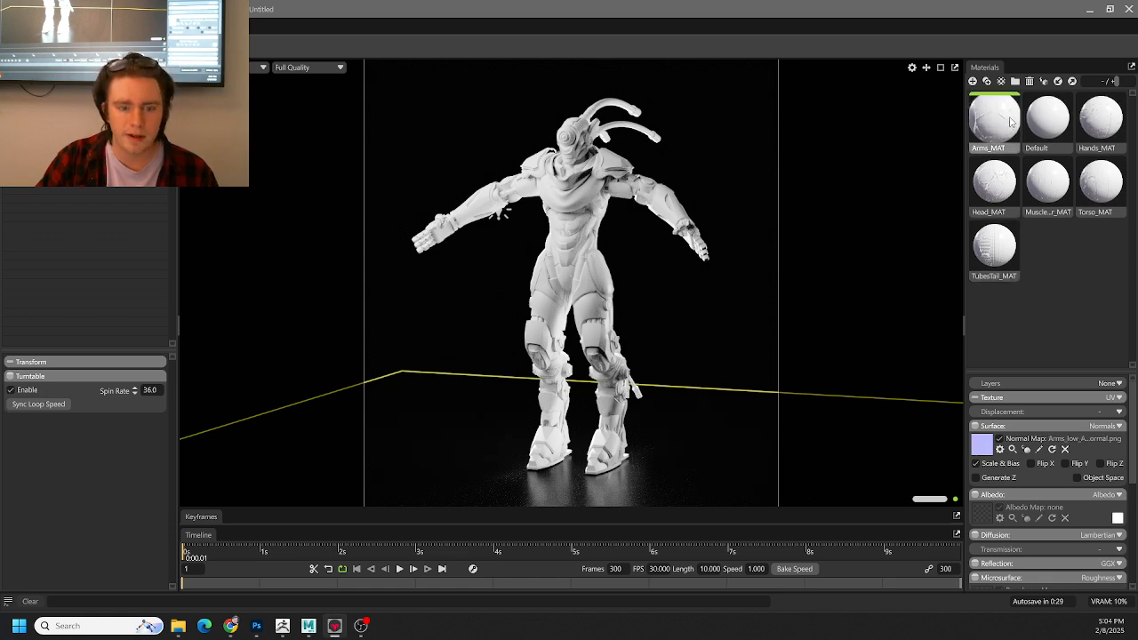
{"action": "scroll", "coordinate": [629, 213], "scroll_direction": "up", "scroll_amount": 3}
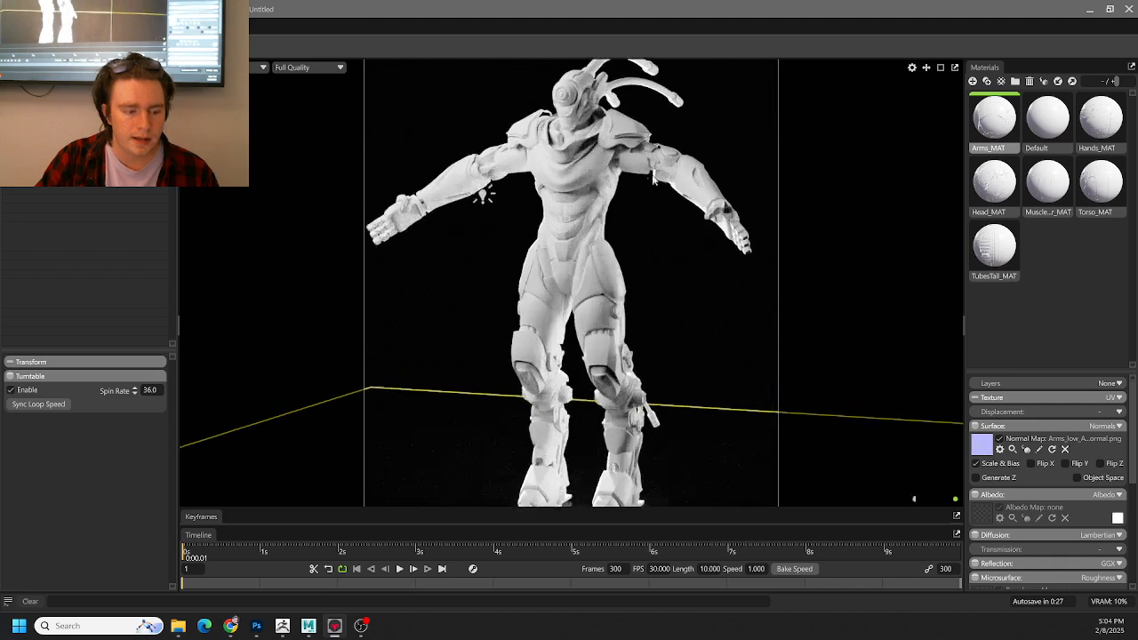
{"action": "middle_click_drag", "start_coordinate": [629, 213], "coordinate": [659, 307]}
{"action": "scroll", "coordinate": [625, 365], "scroll_direction": "up", "scroll_amount": 3}
{"action": "scroll", "coordinate": [624, 365], "scroll_direction": "up", "scroll_amount": 2}
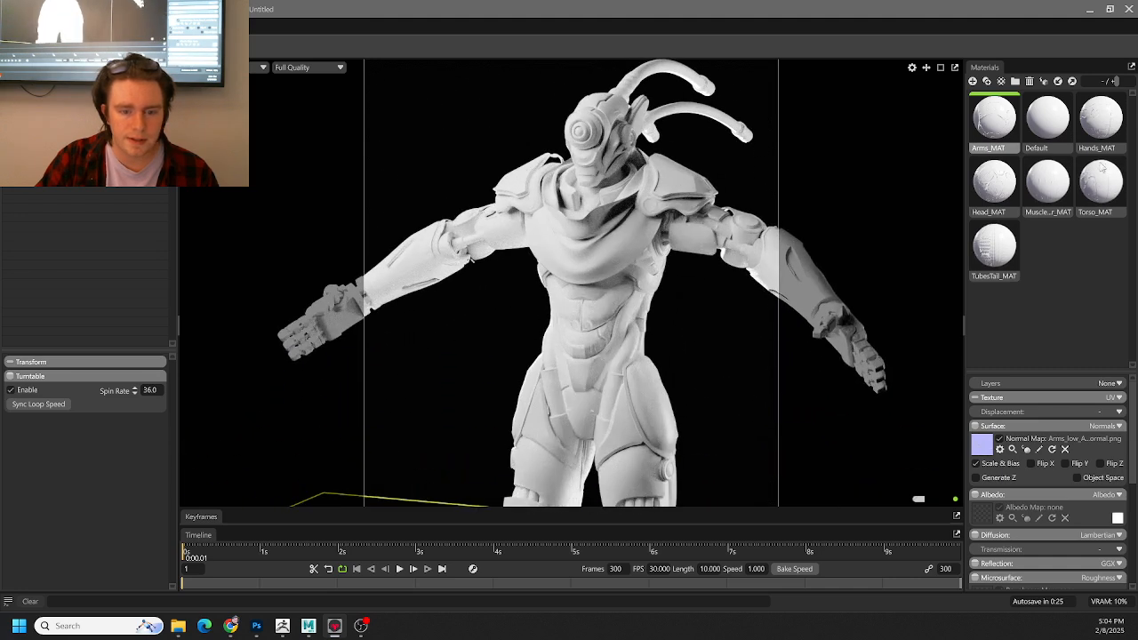
{"action": "left_click", "coordinate": [1048, 183]}
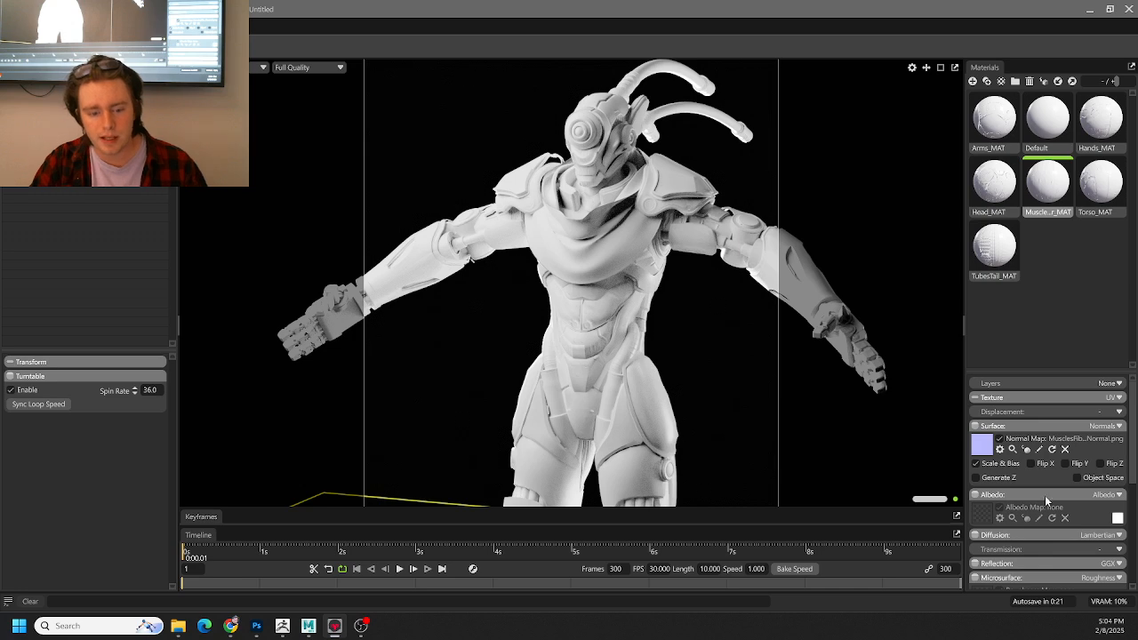
{"action": "scroll", "coordinate": [1067, 480], "scroll_direction": "down", "scroll_amount": 2}
{"action": "left_click", "coordinate": [1120, 464]}
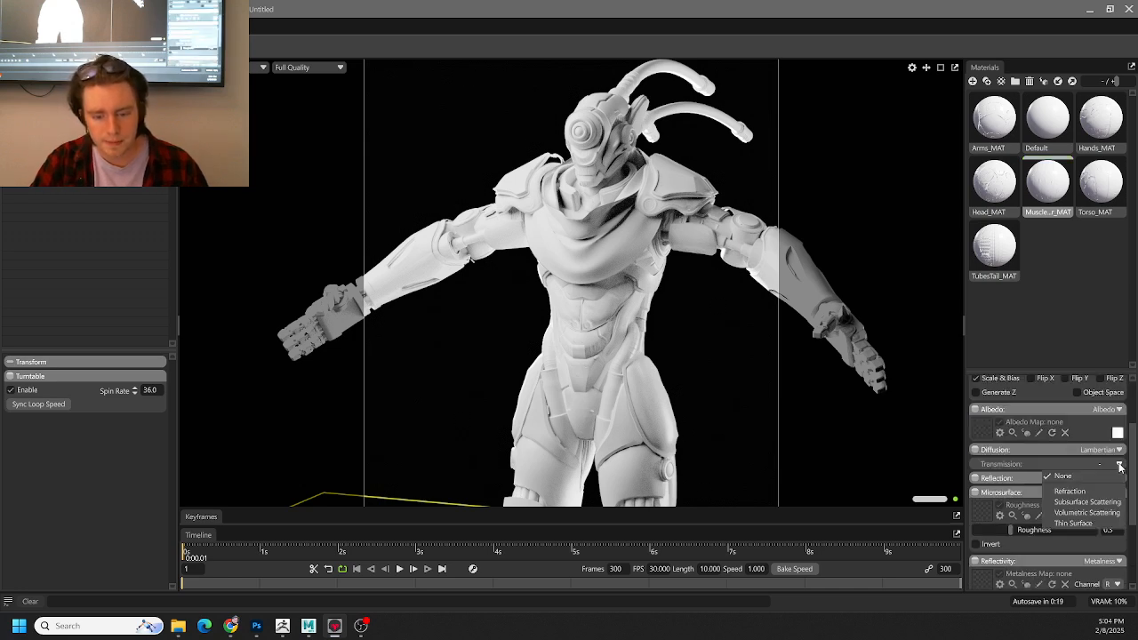
{"action": "left_click", "coordinate": [1086, 502]}
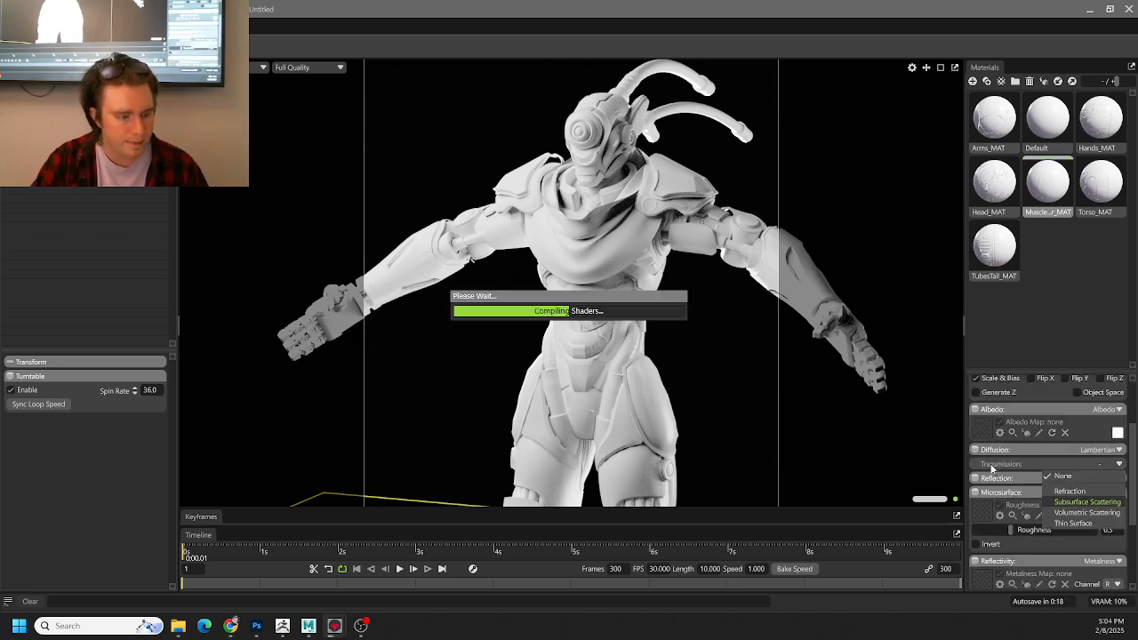
- Reduce the muscle material's subsurface scatter depth to about 0.081 mm
{"action": "left_click_drag", "start_coordinate": [653, 448], "coordinate": [711, 450], "text": "alt"}
{"action": "middle_click_drag", "start_coordinate": [711, 450], "coordinate": [700, 323], "text": "alt"}
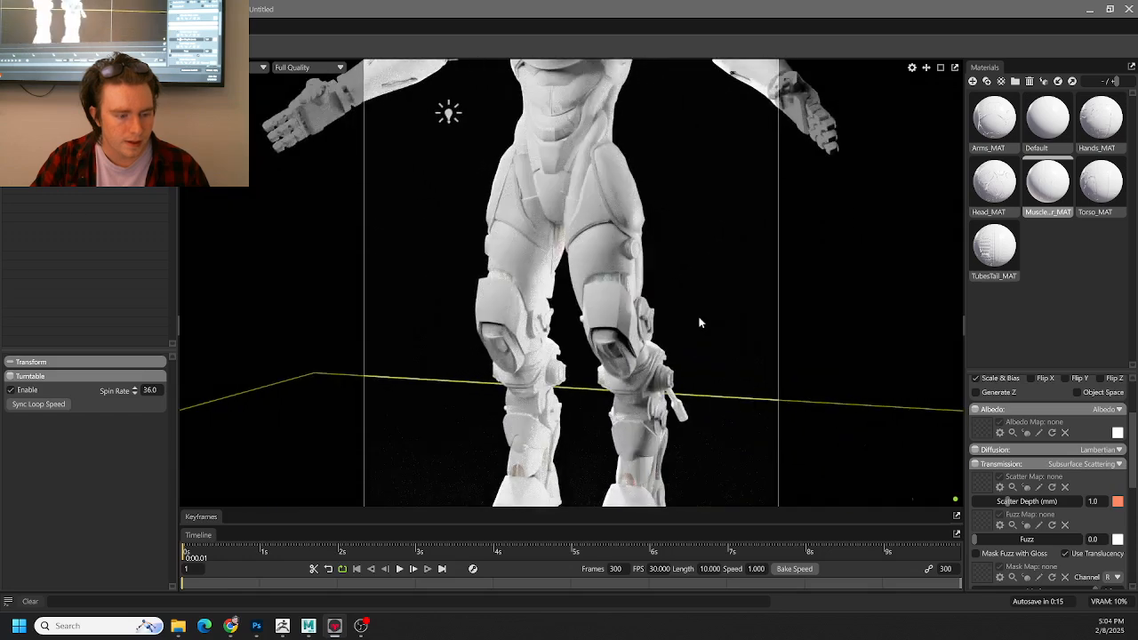
{"action": "scroll", "coordinate": [699, 323], "scroll_direction": "up", "scroll_amount": 3}
{"action": "left_click_drag", "start_coordinate": [1007, 505], "coordinate": [994, 501]}
- Reframe the whole character inside the safe frame from a slightly rotated angle, with the timeline at its start
{"action": "scroll", "coordinate": [549, 209], "scroll_direction": "down", "scroll_amount": 6}
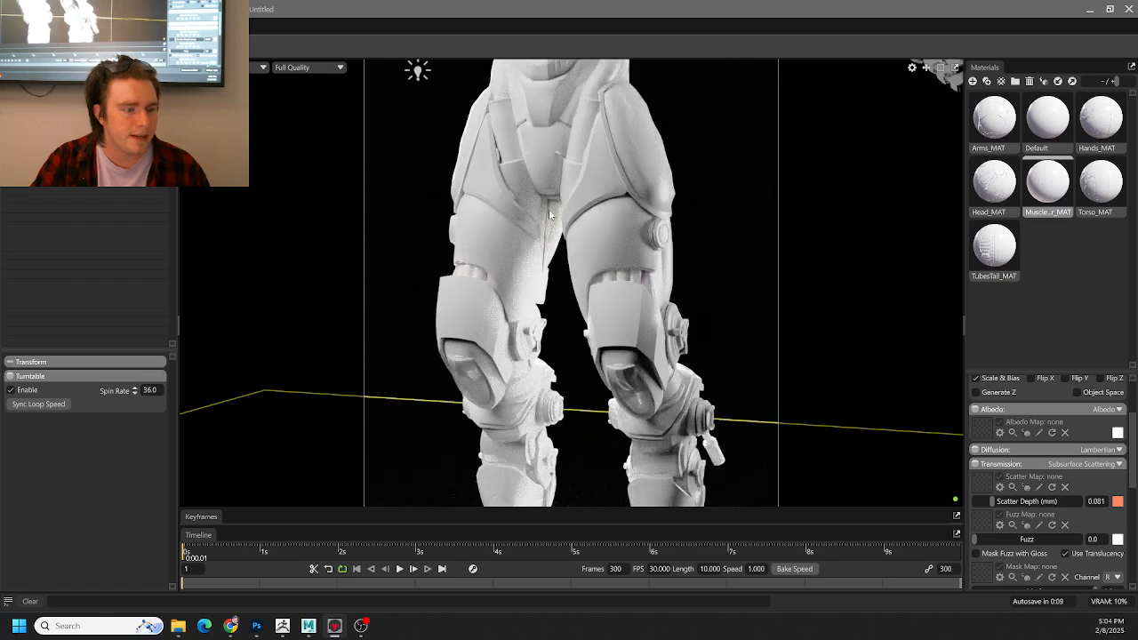
{"action": "scroll", "coordinate": [639, 189], "scroll_direction": "up", "scroll_amount": 4}
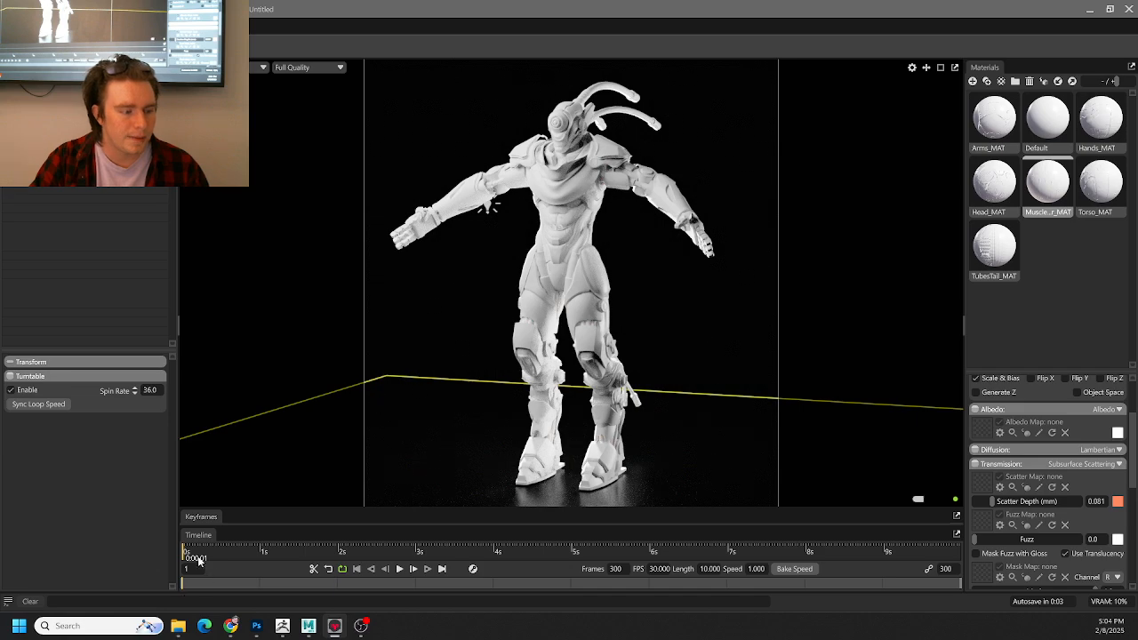
{"action": "left_click_drag", "start_coordinate": [196, 556], "coordinate": [115, 507]}
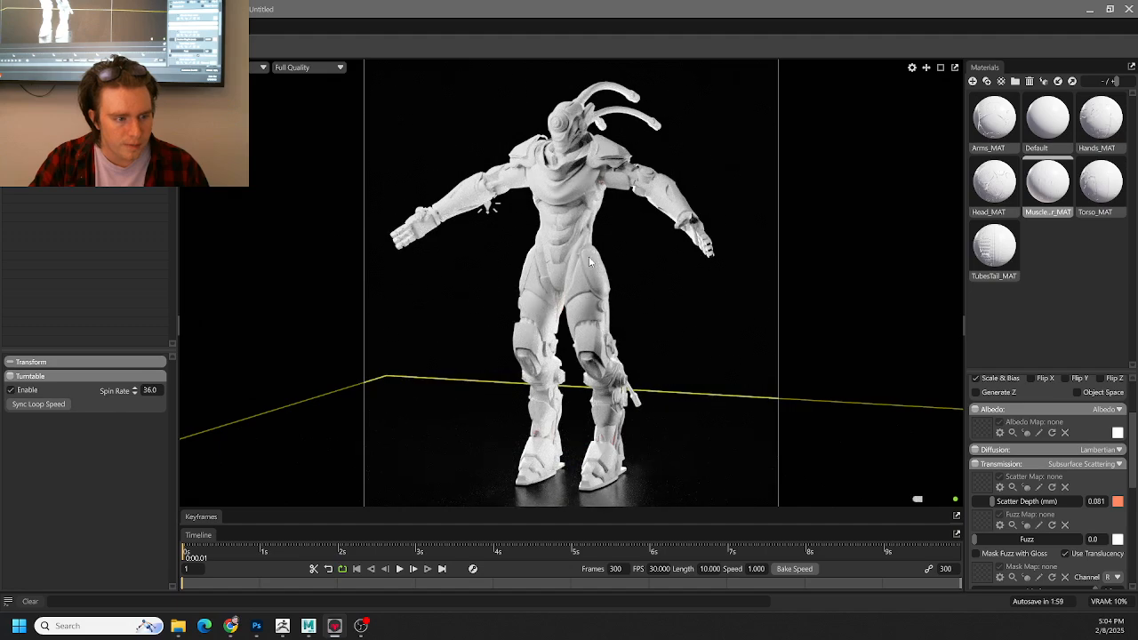
{"action": "left_click_drag", "start_coordinate": [588, 256], "coordinate": [716, 292]}
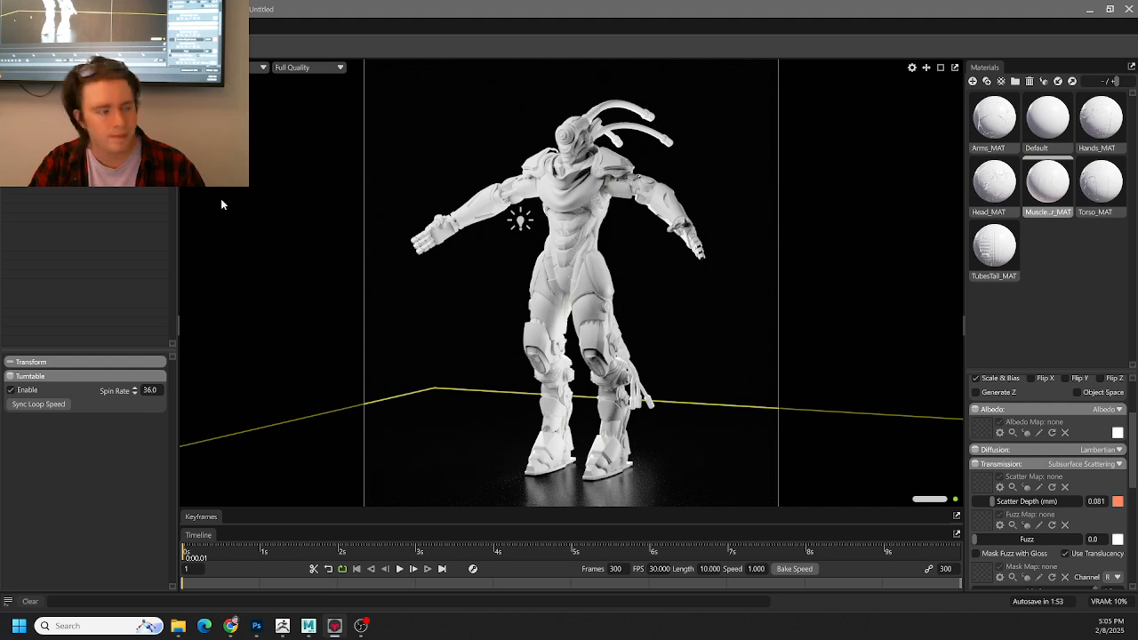
- Set the video render output to Untitled.mp4 in the Downloads folder as MPEG video
{"action": "scroll", "coordinate": [60, 462], "scroll_direction": "down", "scroll_amount": 10}
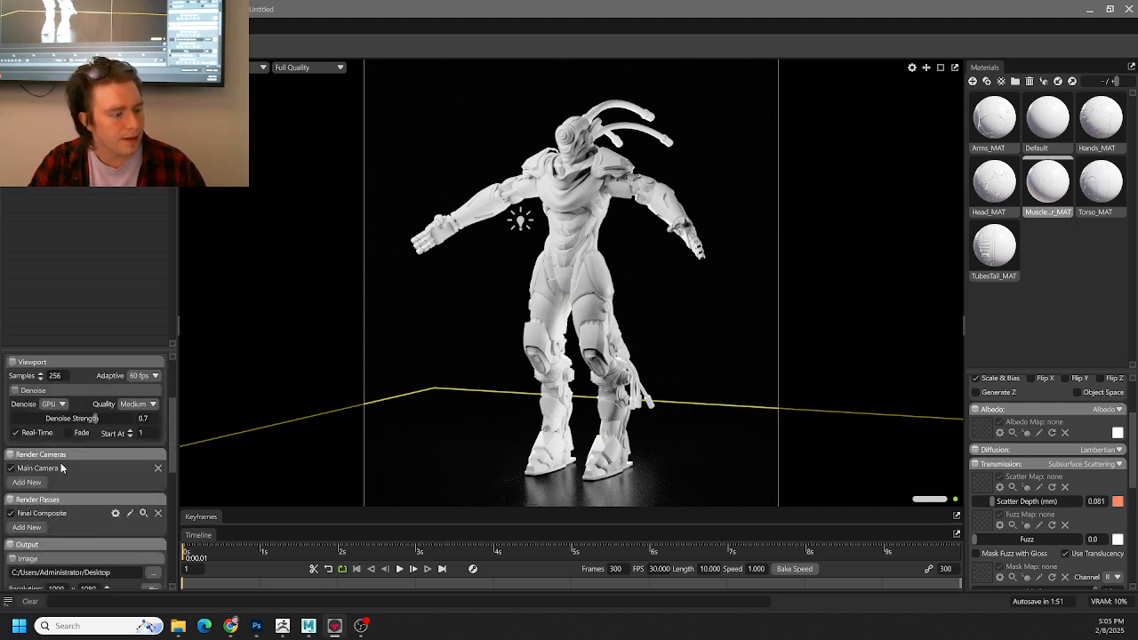
{"action": "scroll", "coordinate": [61, 462], "scroll_direction": "down", "scroll_amount": 1}
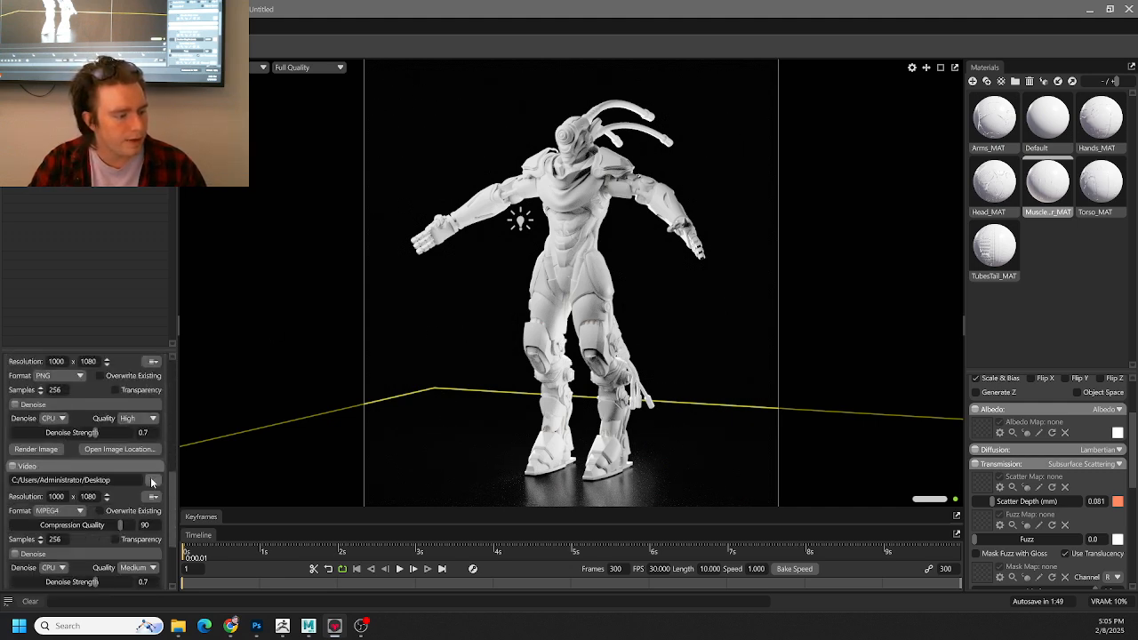
{"action": "left_click", "coordinate": [153, 480]}
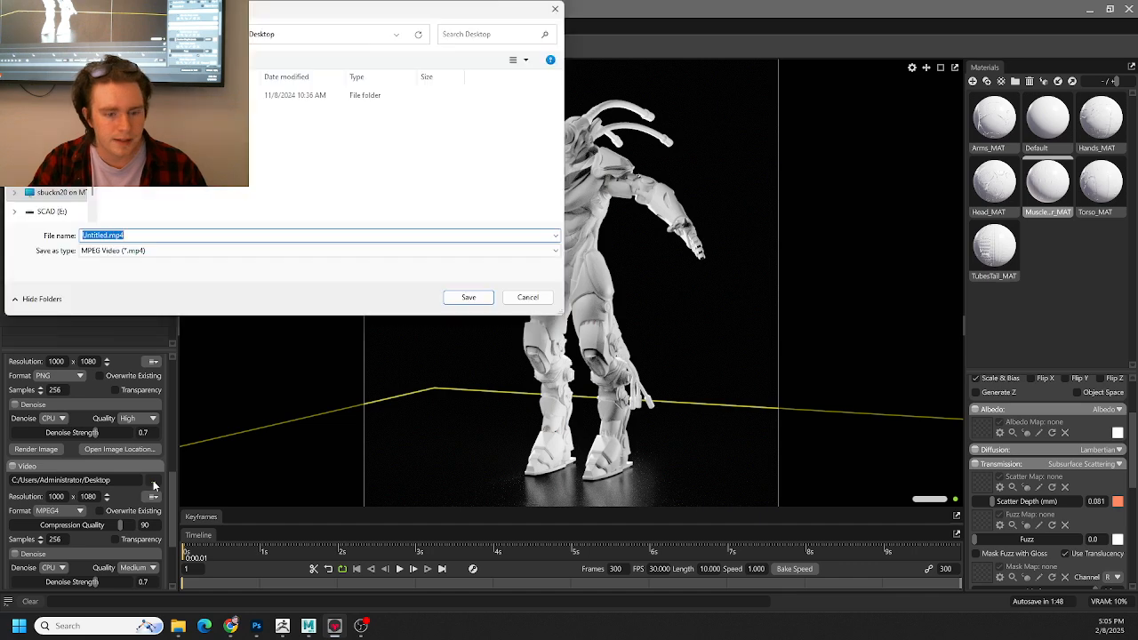
{"action": "left_click", "coordinate": [49, 157]}
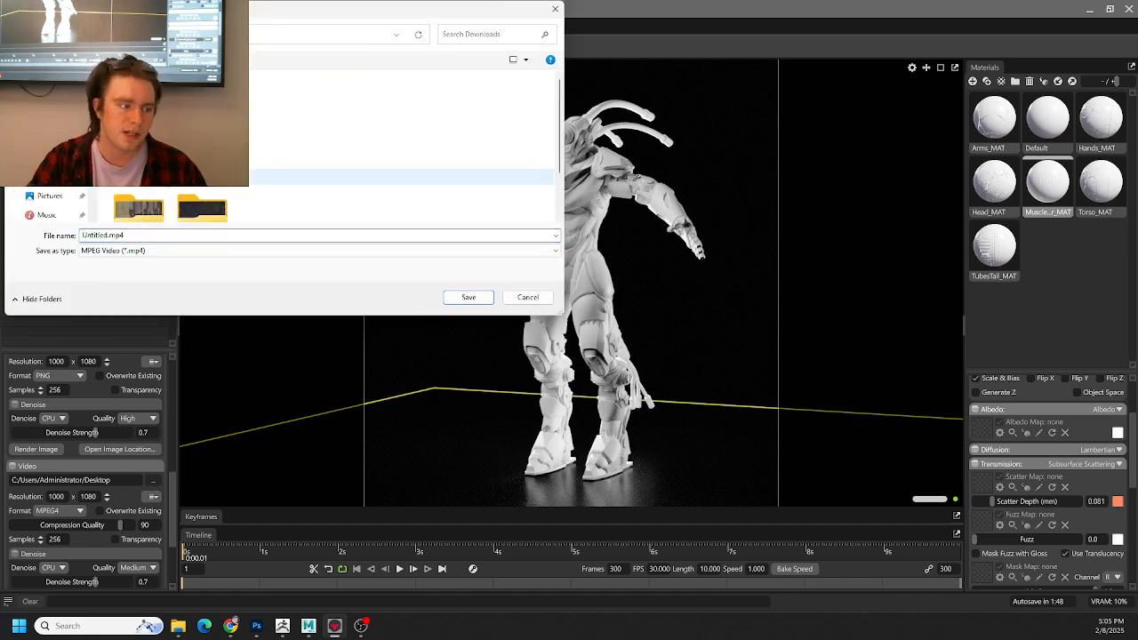
{"action": "left_click", "coordinate": [469, 297]}
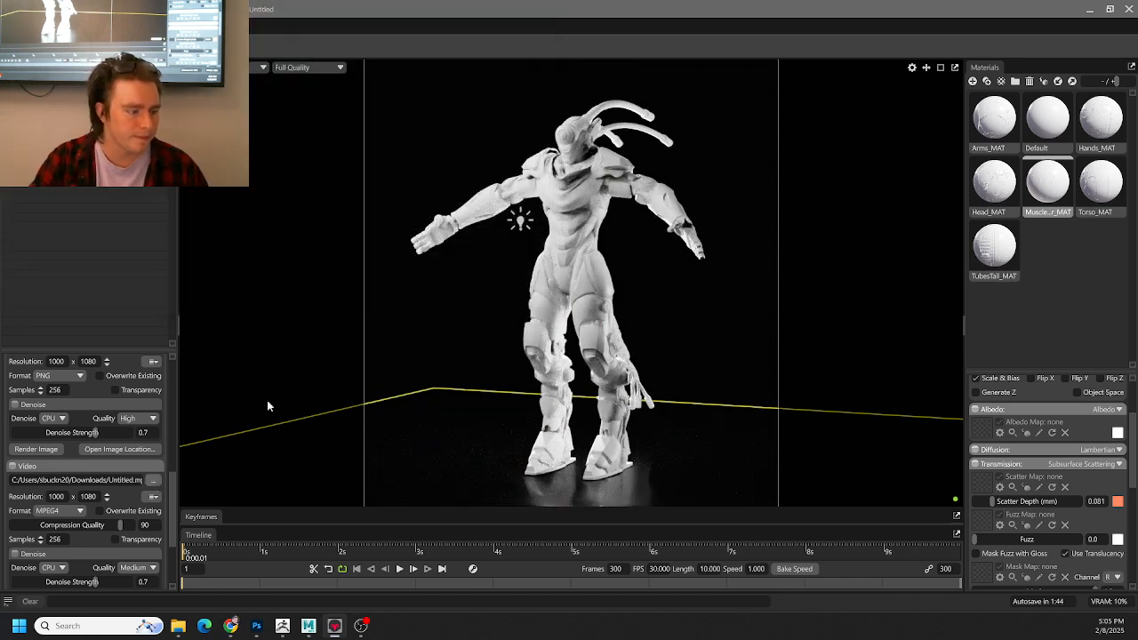
- Raise the video render samples to 2048
{"action": "scroll", "coordinate": [40, 450], "scroll_direction": "down", "scroll_amount": 3}
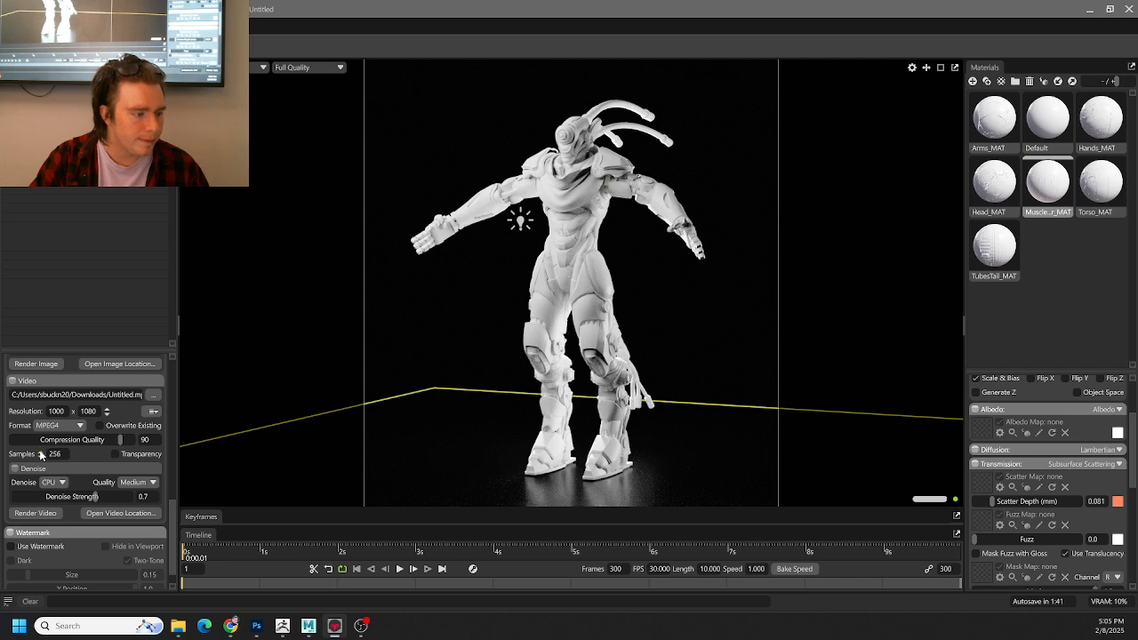
{"action": "left_click", "coordinate": [40, 452]}
{"action": "left_click", "coordinate": [40, 451]}
{"action": "left_click", "coordinate": [40, 451]}
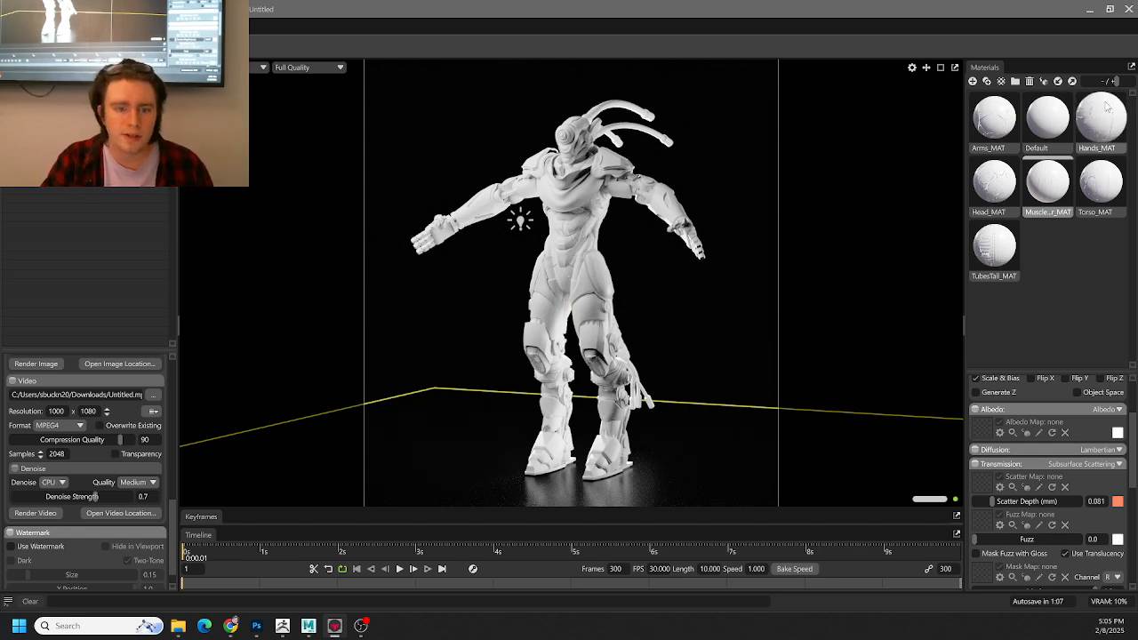
- Quit Marmoset Toolbag without saving the scene and launch ZBrush 2025.0.1
{"action": "left_click", "coordinate": [1129, 8]}
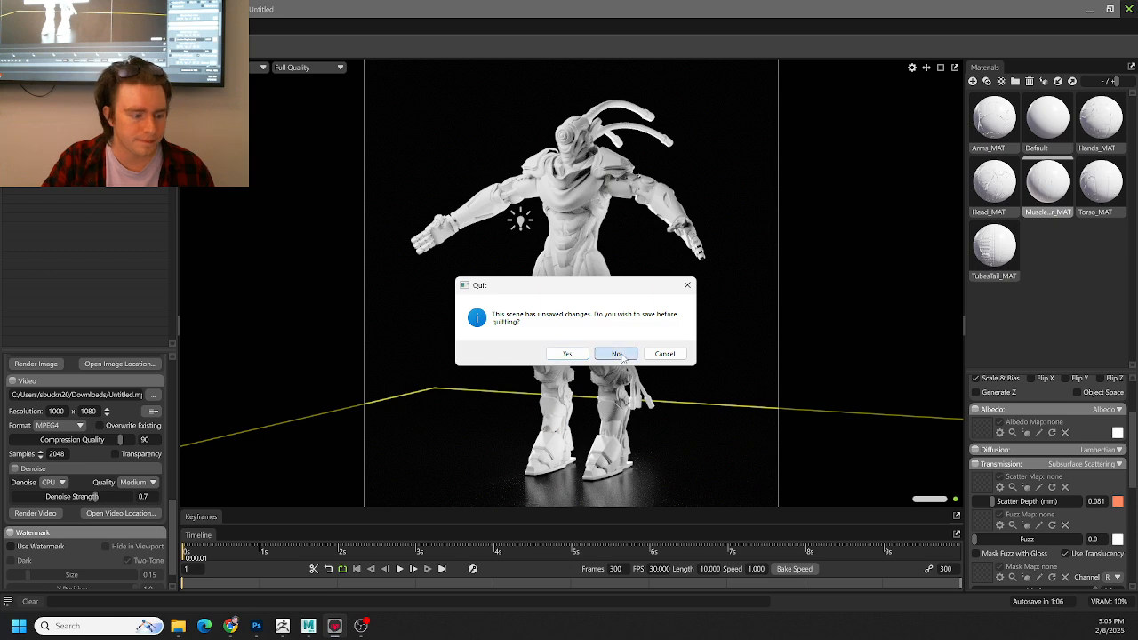
{"action": "left_click", "coordinate": [613, 353]}
{"action": "left_click", "coordinate": [282, 627]}
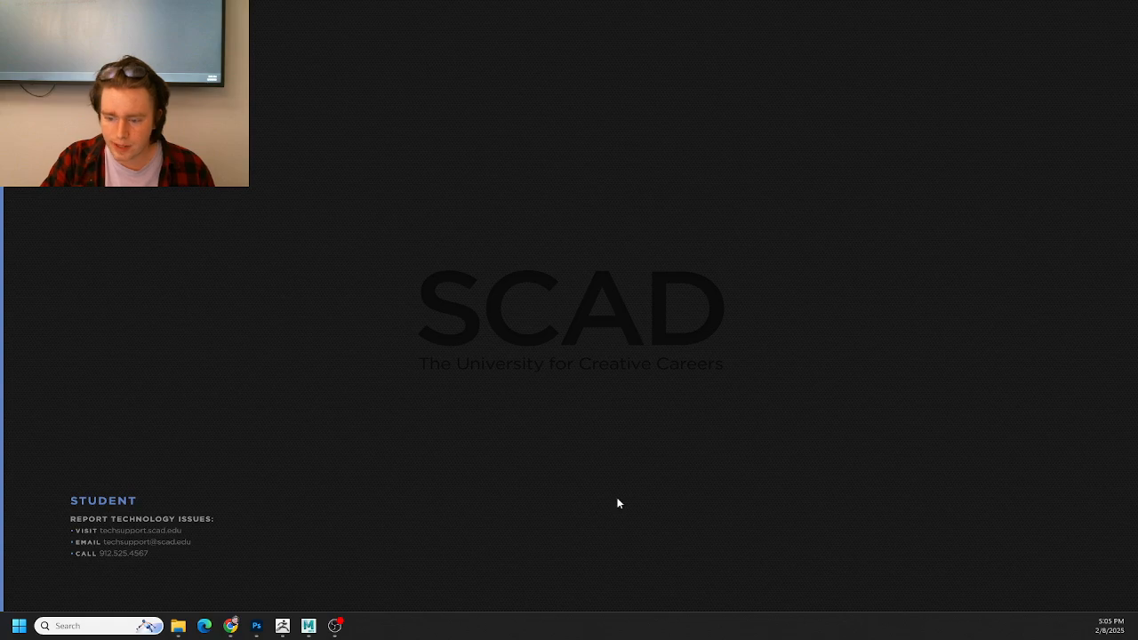
{"action": "left_click", "coordinate": [92, 626]}
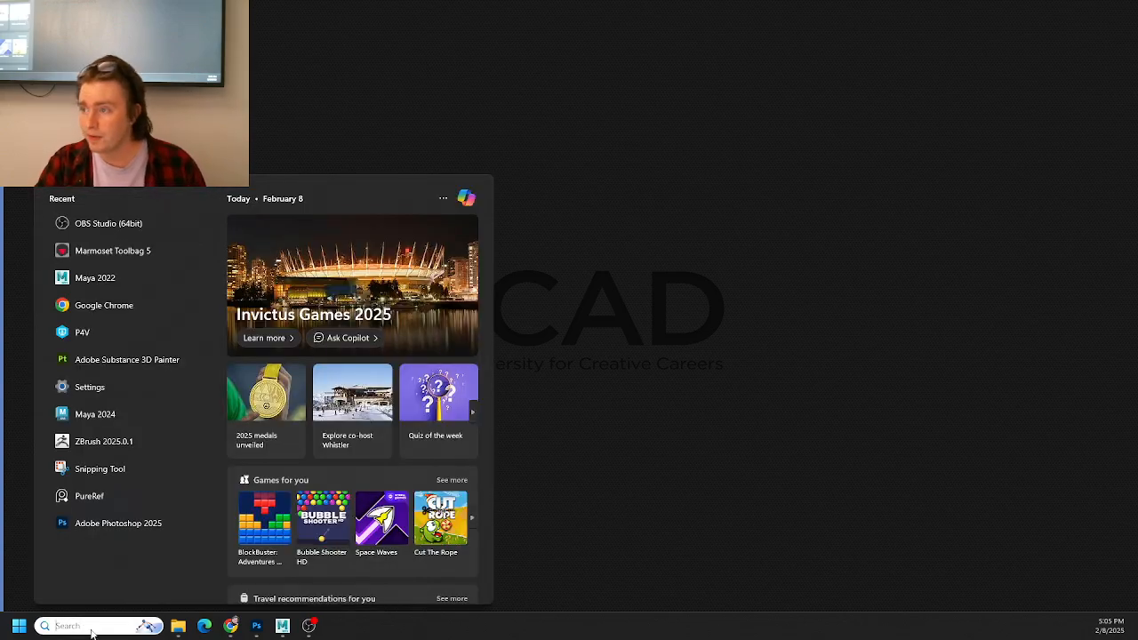
{"action": "left_click", "coordinate": [128, 440]}
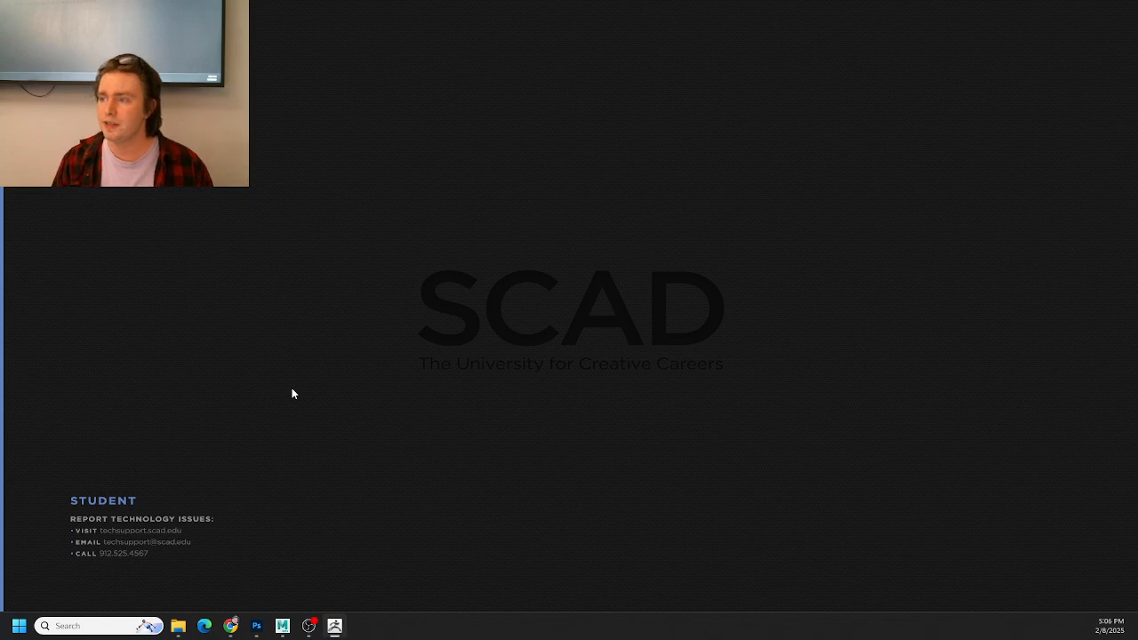
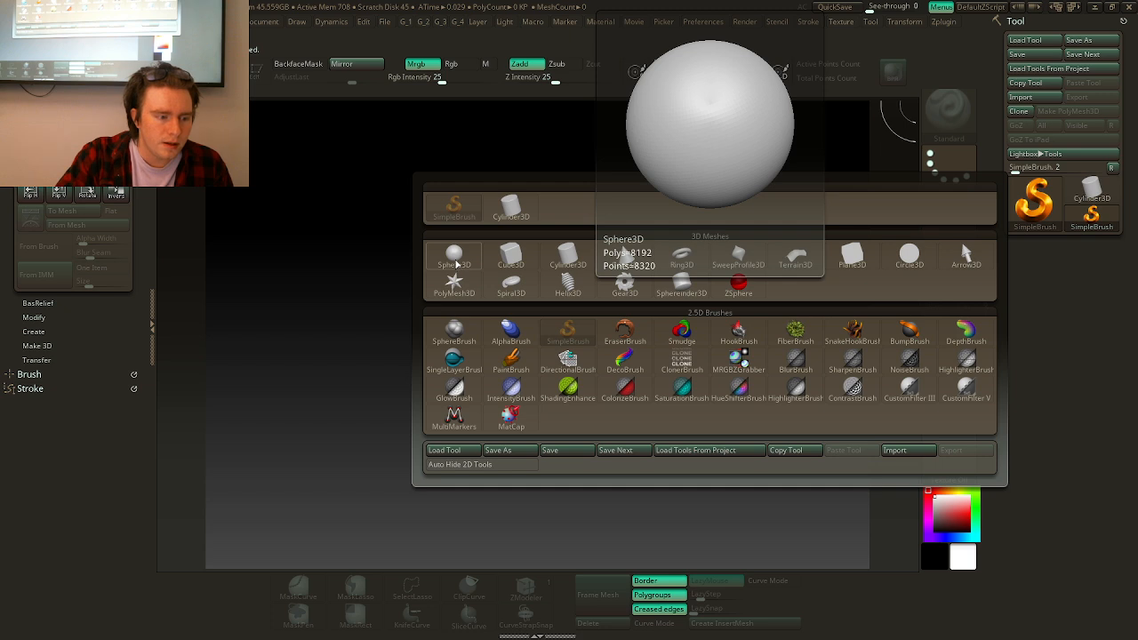
- Draw a large Sphere3D on the canvas, turn on Edit mode and place the sphere near the canvas centre
{"action": "left_click", "coordinate": [455, 257]}
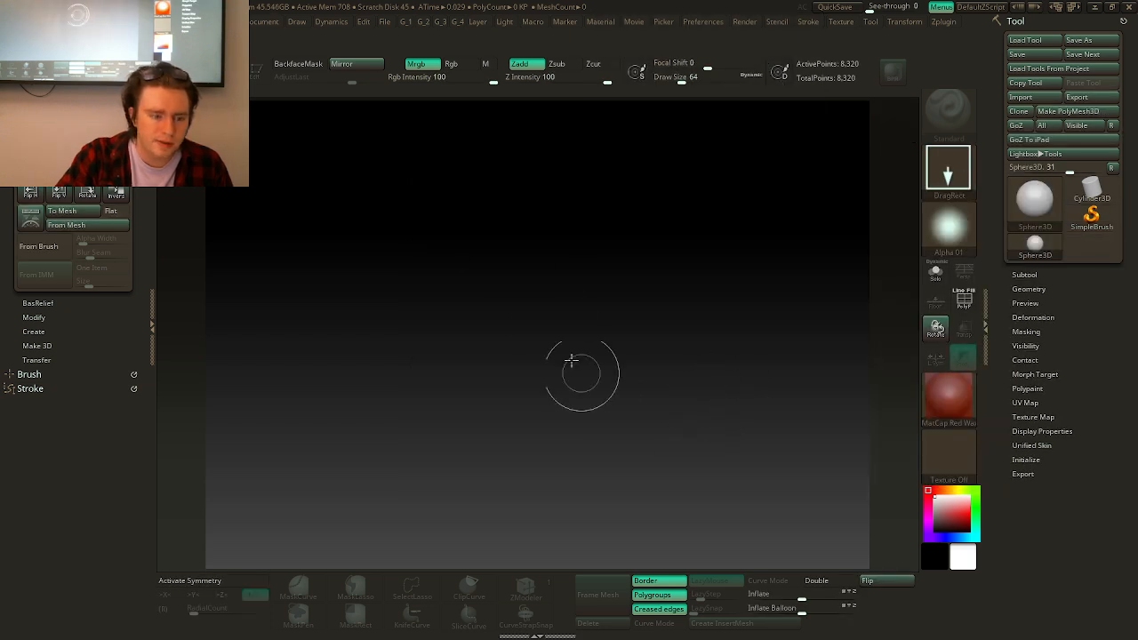
{"action": "left_click_drag", "start_coordinate": [516, 276], "coordinate": [547, 514]}
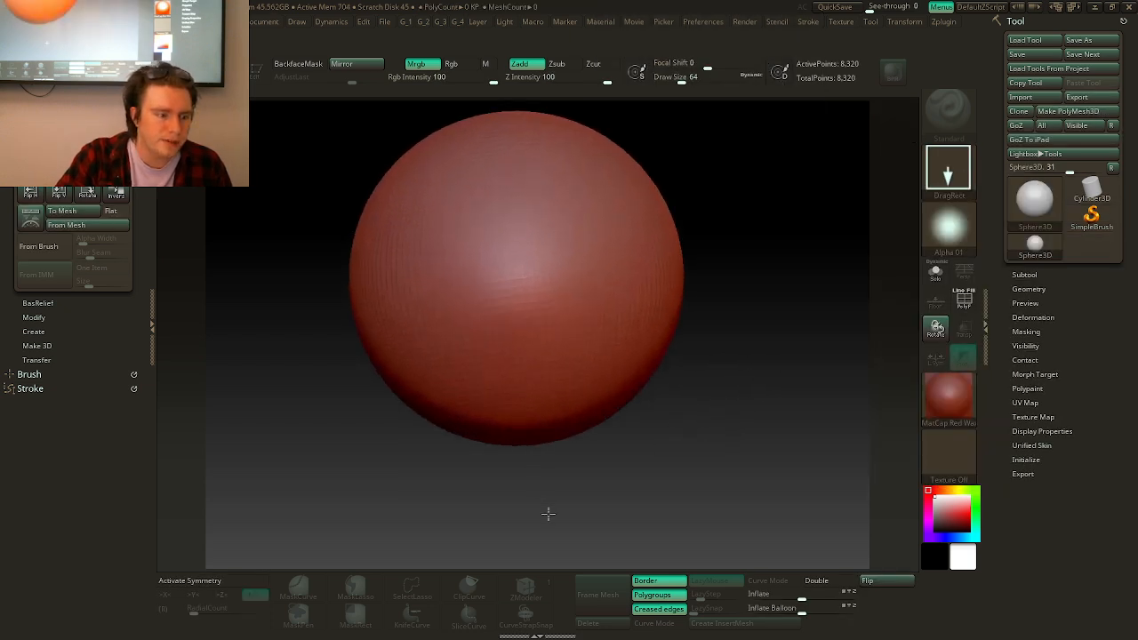
{"action": "left_click", "coordinate": [261, 68]}
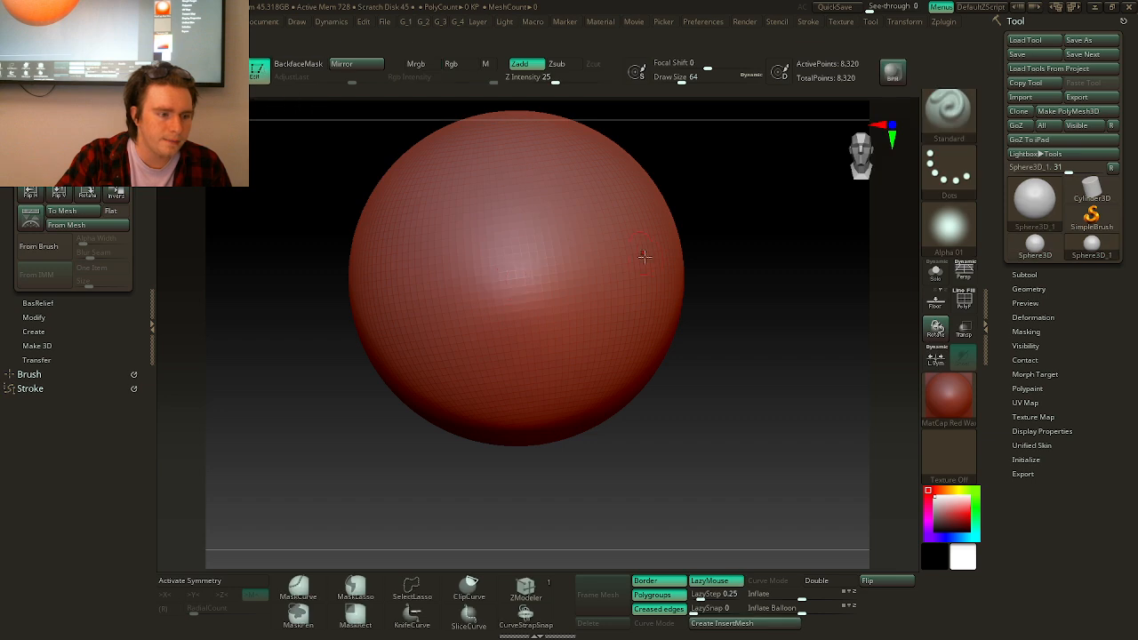
{"action": "left_click_drag", "start_coordinate": [700, 190], "coordinate": [696, 238], "text": "alt"}
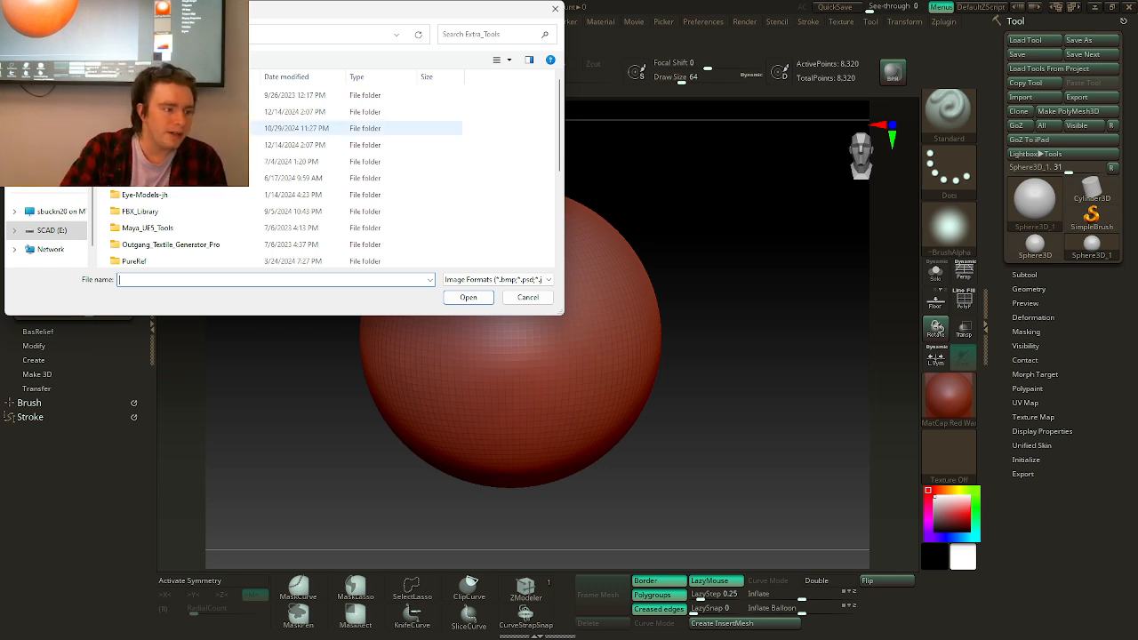
{"action": "scroll", "coordinate": [355, 133], "scroll_direction": "down", "scroll_amount": 3}
{"action": "scroll", "coordinate": [329, 178], "scroll_direction": "up", "scroll_amount": 3}
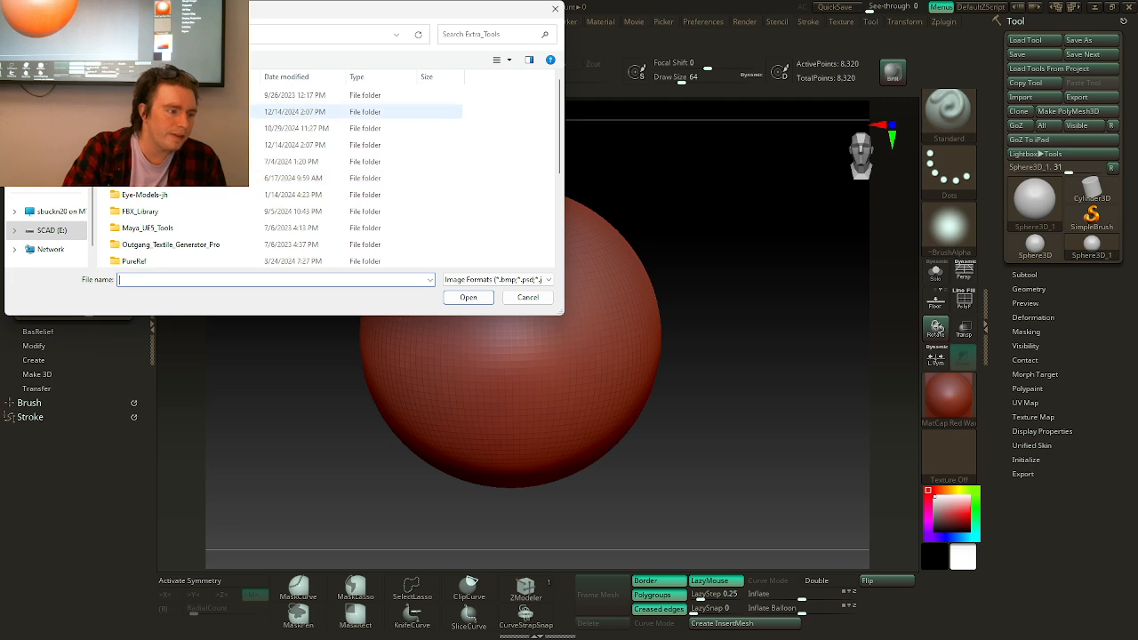
{"action": "left_click", "coordinate": [511, 296]}
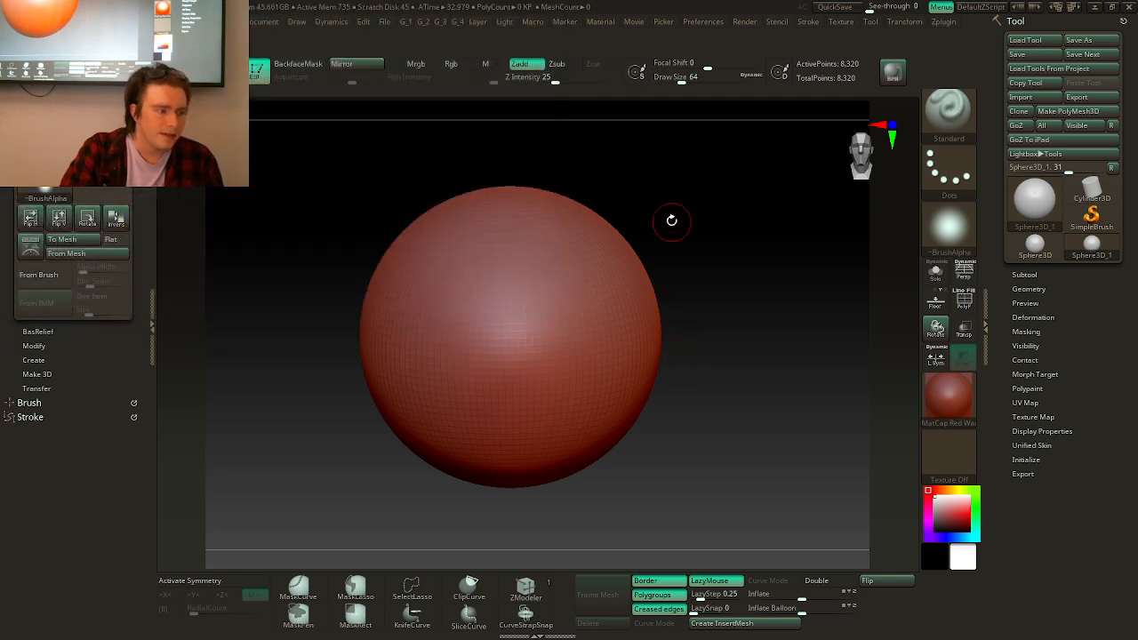
- Choose the Standard brush for sculpting on the sphere
{"action": "left_click_drag", "start_coordinate": [671, 219], "coordinate": [640, 284]}
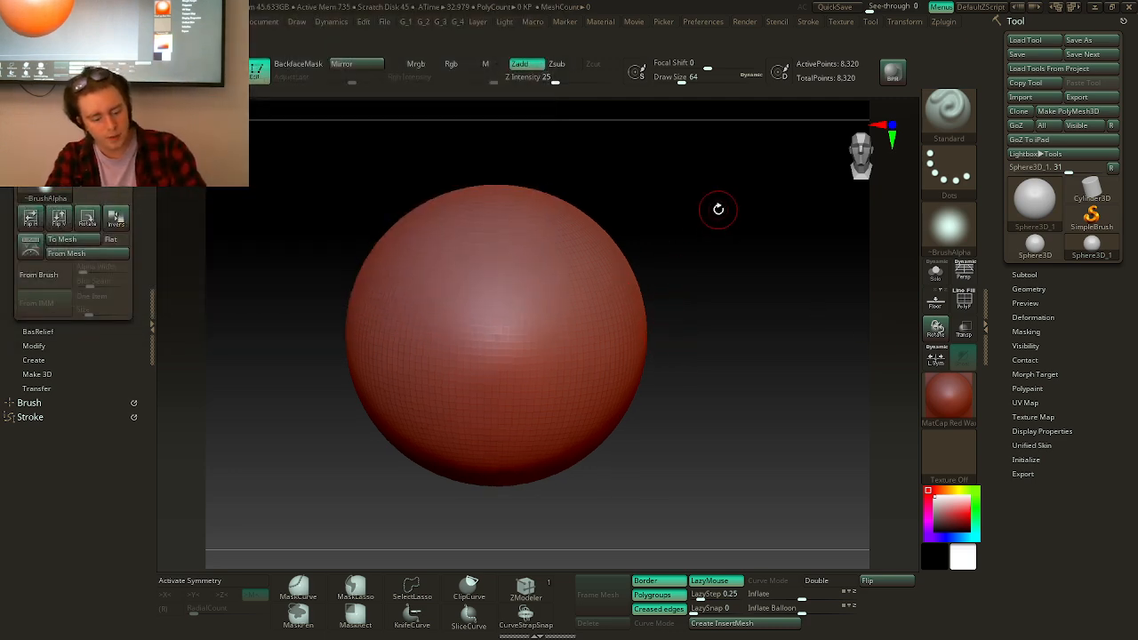
{"action": "key", "text": "b"}
{"action": "key", "text": "s"}
{"action": "key", "text": "t"}
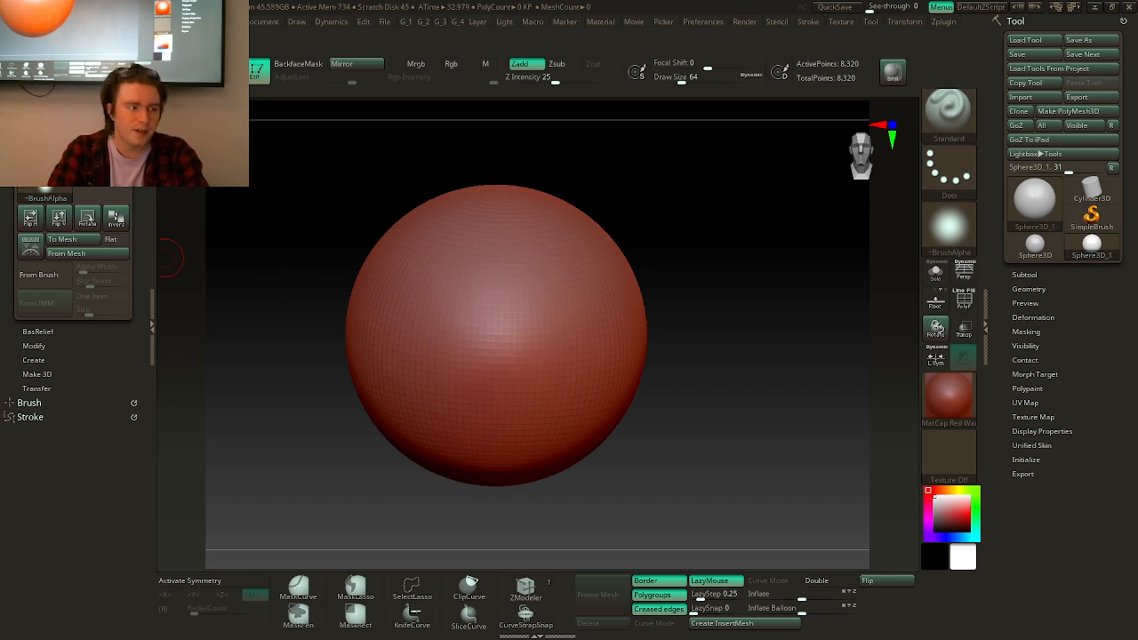
- Import parrish_ALPHA.png from the Alphas folder inside Extra_Tools as the brush alpha
{"action": "mouse_move", "coordinate": [168, 21]}
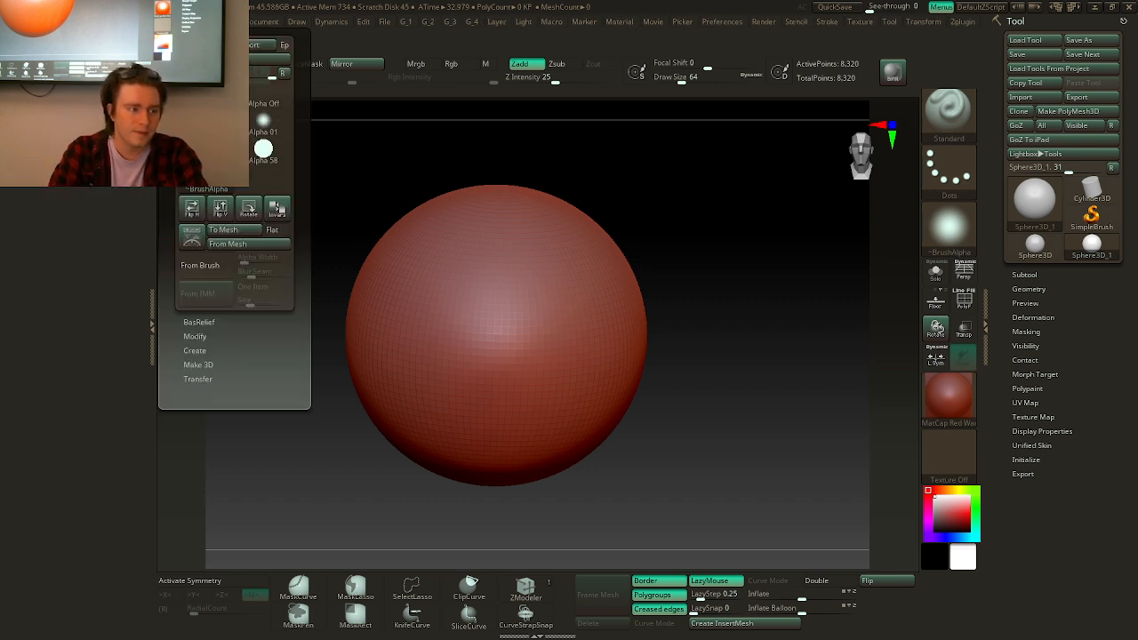
{"action": "left_click", "coordinate": [200, 45]}
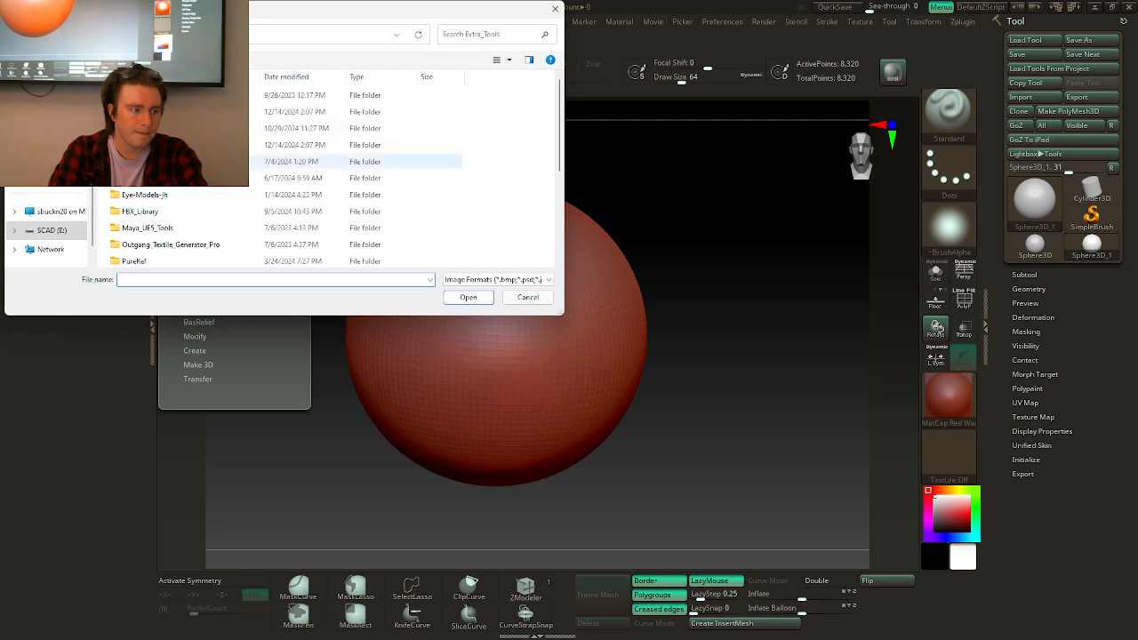
{"action": "scroll", "coordinate": [178, 111], "scroll_direction": "down", "scroll_amount": 4}
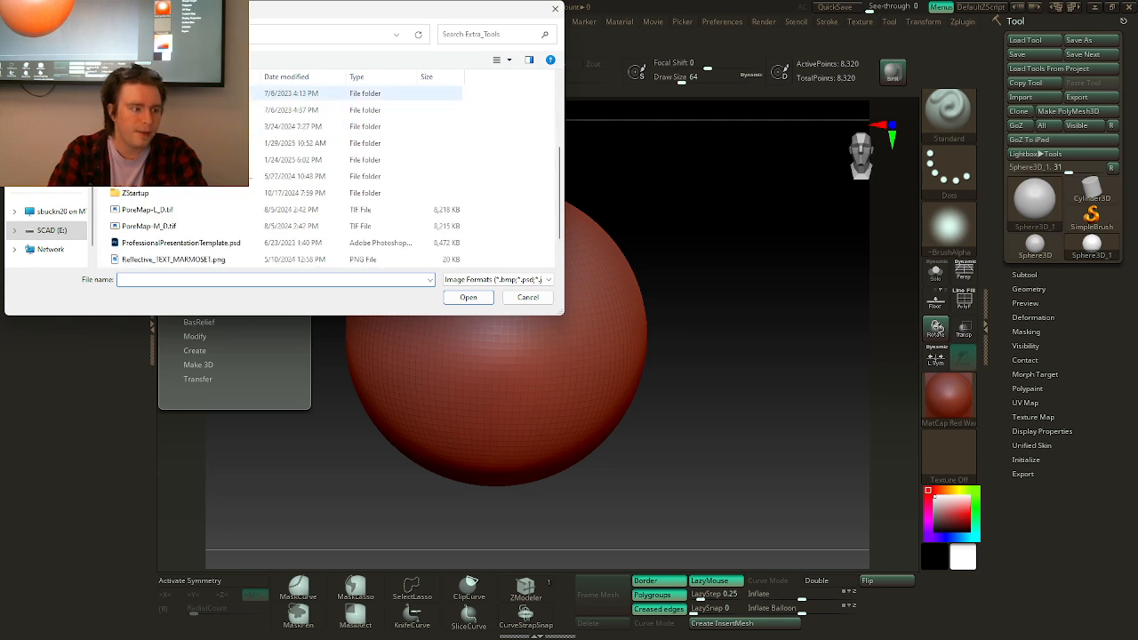
{"action": "scroll", "coordinate": [178, 125], "scroll_direction": "up", "scroll_amount": 4}
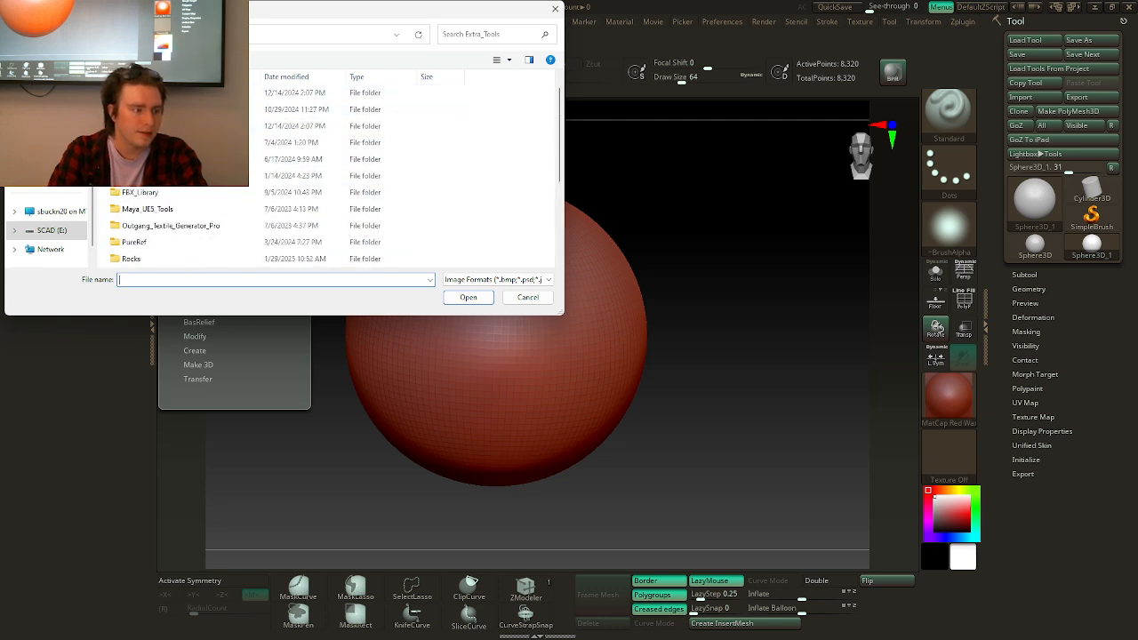
{"action": "double_click", "coordinate": [178, 92]}
{"action": "scroll", "coordinate": [177, 143], "scroll_direction": "down", "scroll_amount": 3}
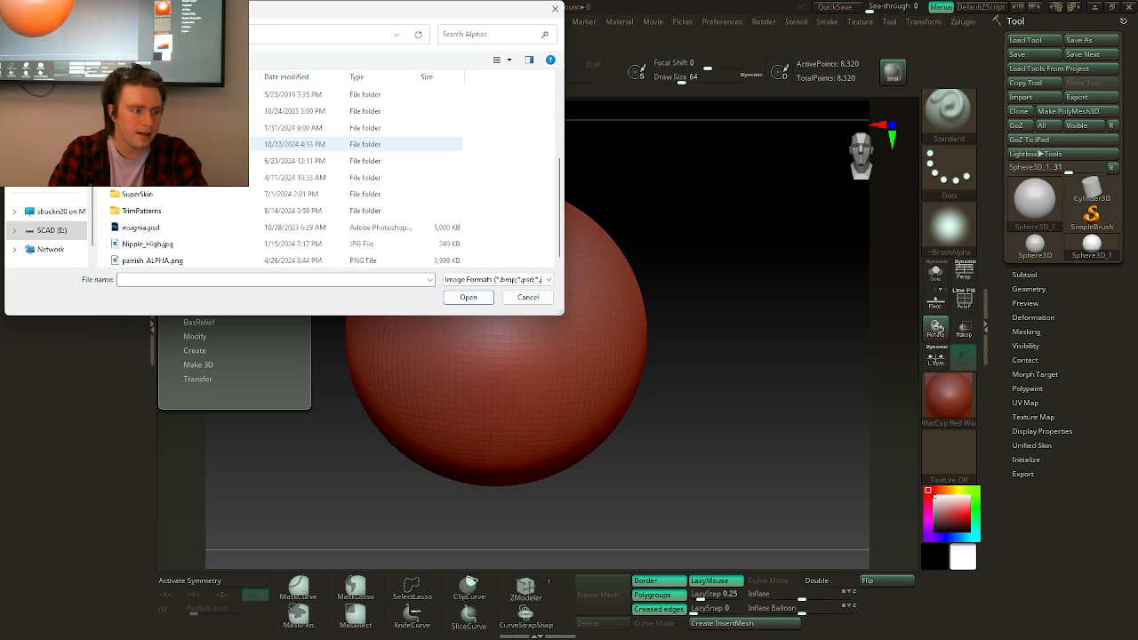
{"action": "left_click", "coordinate": [188, 261]}
{"action": "double_click", "coordinate": [152, 260]}
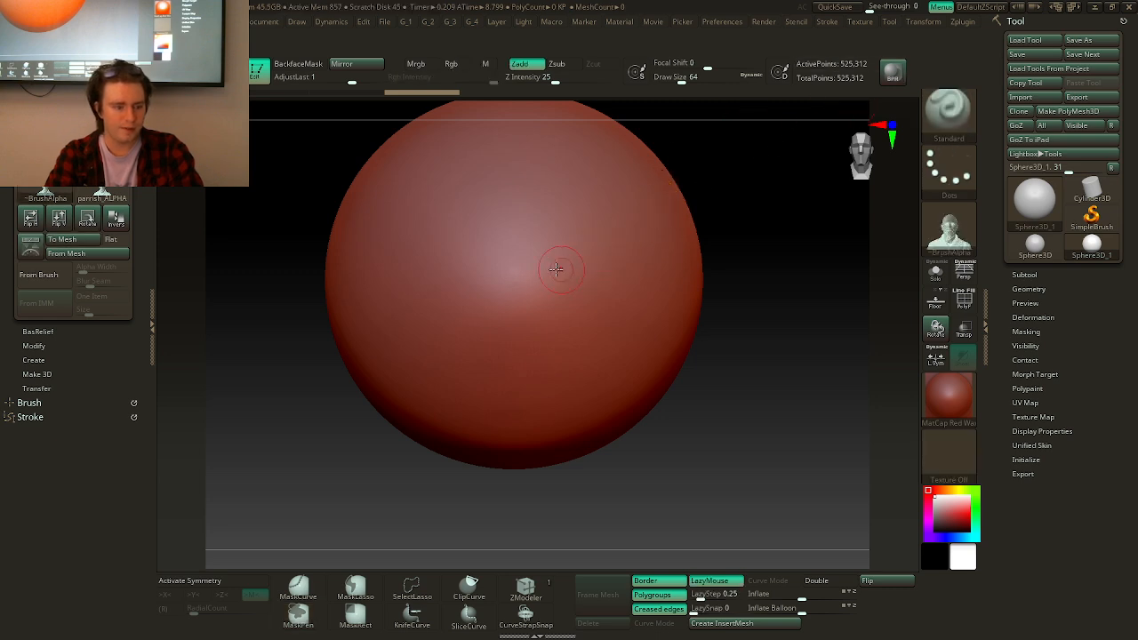
- Convert the sphere primitive to a PolyMesh3D and subdivide it once more for finer sculpting detail
{"action": "right_click_drag", "start_coordinate": [549, 271], "coordinate": [541, 308], "text": "alt"}
{"action": "left_click", "coordinate": [511, 302]}
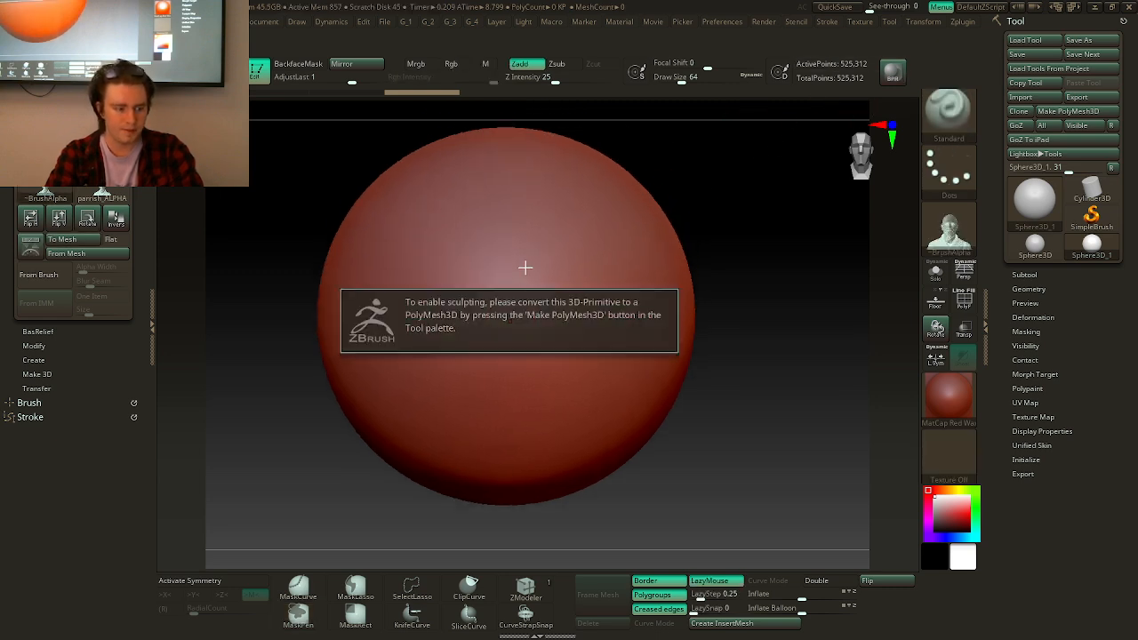
{"action": "left_click", "coordinate": [1072, 112]}
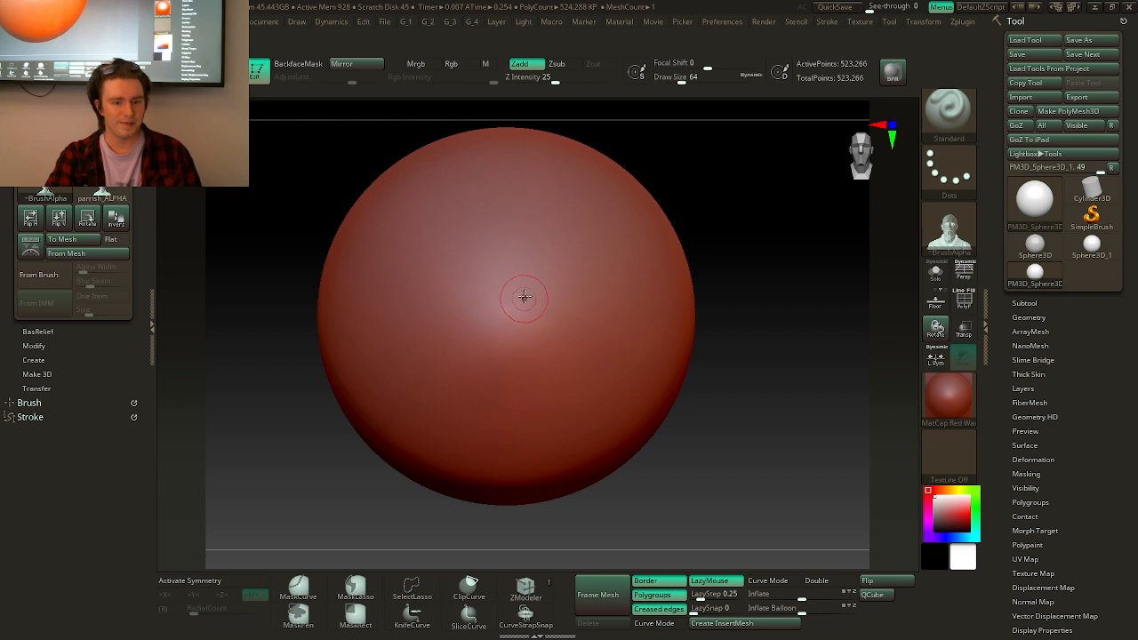
{"action": "key", "text": "ctrl"}
{"action": "key", "text": "ctrl+d"}
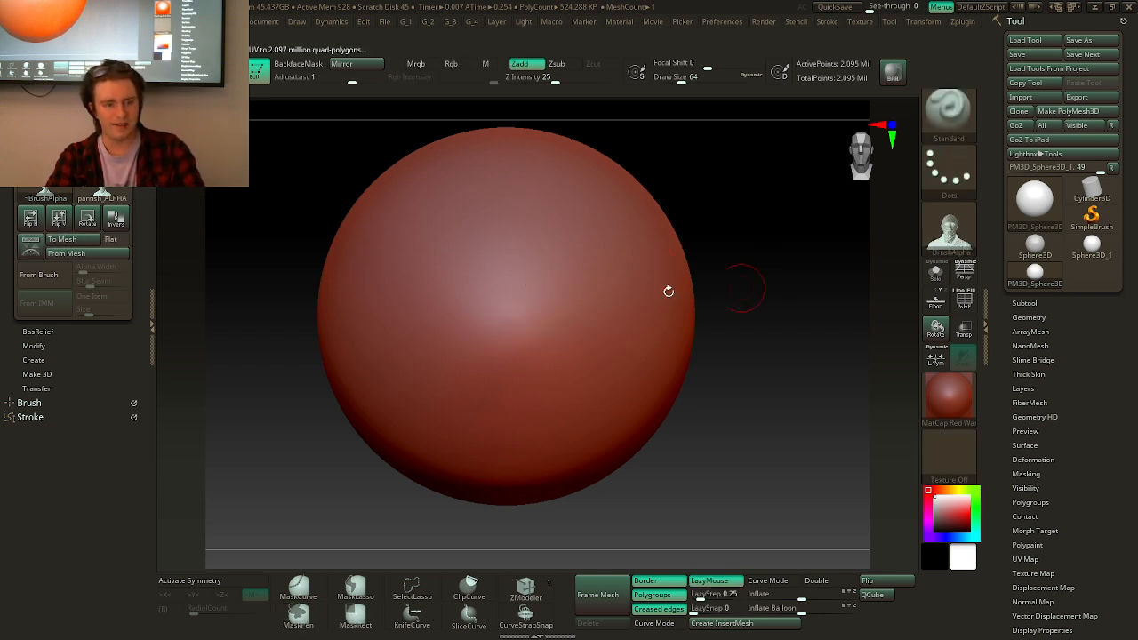
- Undo the stray mask stroke on the sphere and set the Standard brush's stroke type to DragRect
{"action": "left_click_drag", "start_coordinate": [512, 311], "coordinate": [522, 245]}
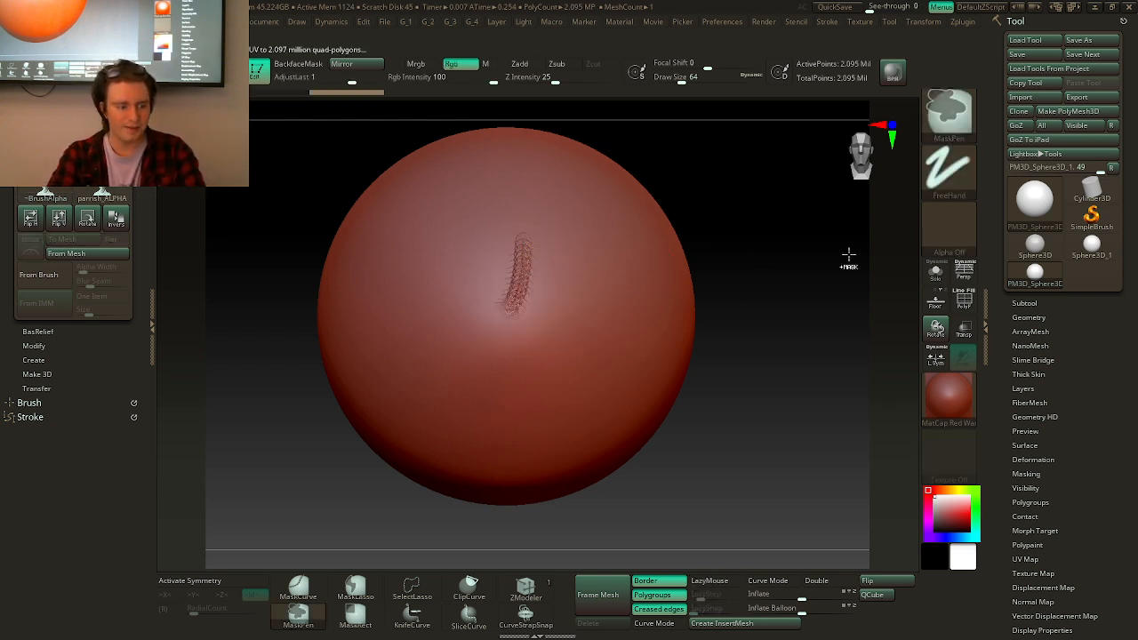
{"action": "key", "text": "ctrl+z"}
{"action": "left_click", "coordinate": [949, 173]}
{"action": "left_click", "coordinate": [591, 182]}
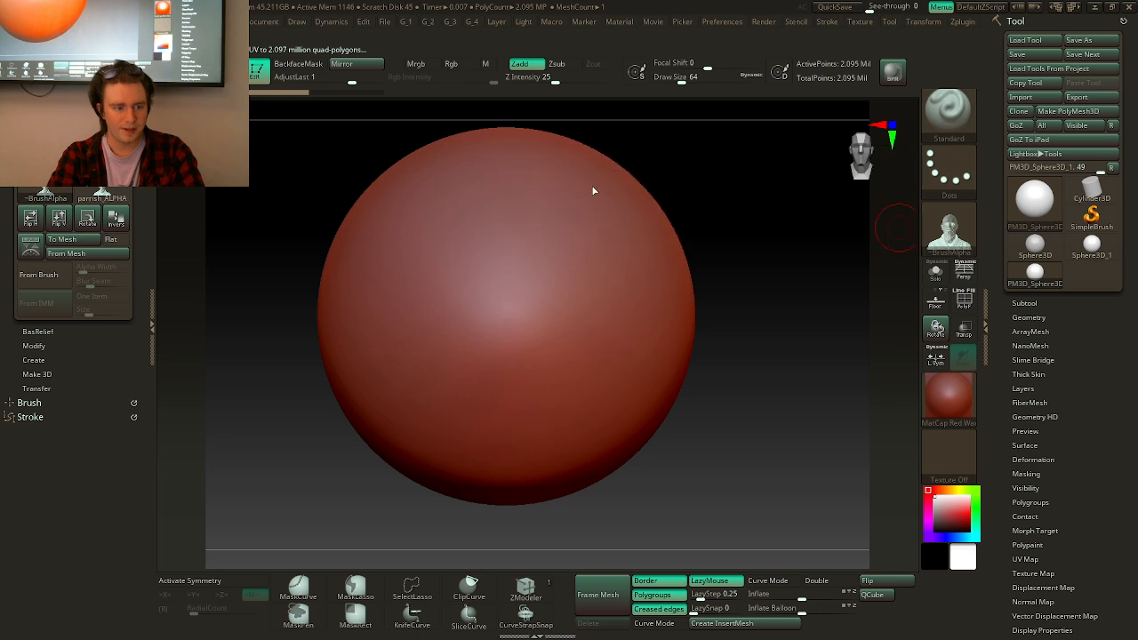
- Stamp the portrait alpha large on the sphere's front as a trial and undo the stamp
{"action": "mouse_move", "coordinate": [513, 336]}
{"action": "left_mouse_down"}
{"action": "mouse_move", "coordinate": [488, 310]}
{"action": "mouse_move", "coordinate": [508, 305]}
{"action": "mouse_move", "coordinate": [517, 198]}
{"action": "mouse_move", "coordinate": [500, 131]}
{"action": "left_mouse_up"}
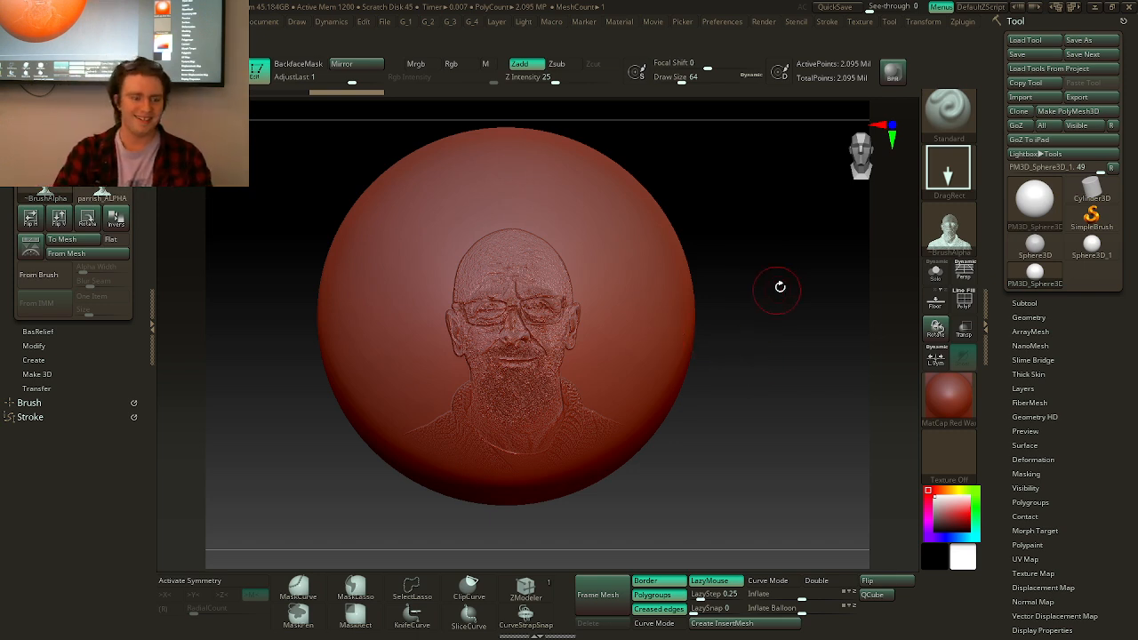
{"action": "key", "text": "ctrl+z"}
{"action": "left_click_drag", "start_coordinate": [297, 309], "coordinate": [303, 352], "text": "alt"}
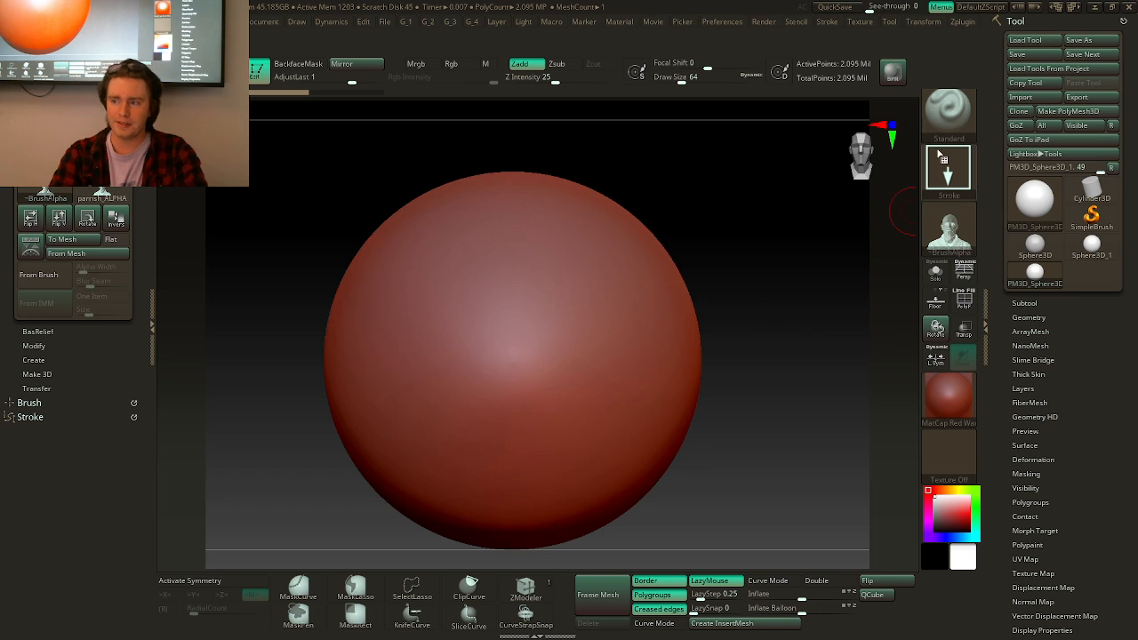
- Expand the alpha's Make 3D settings and import Rosette_a4.tif from the Rosettes folder inside OrnamentalAlphas
{"action": "mouse_move", "coordinate": [951, 231]}
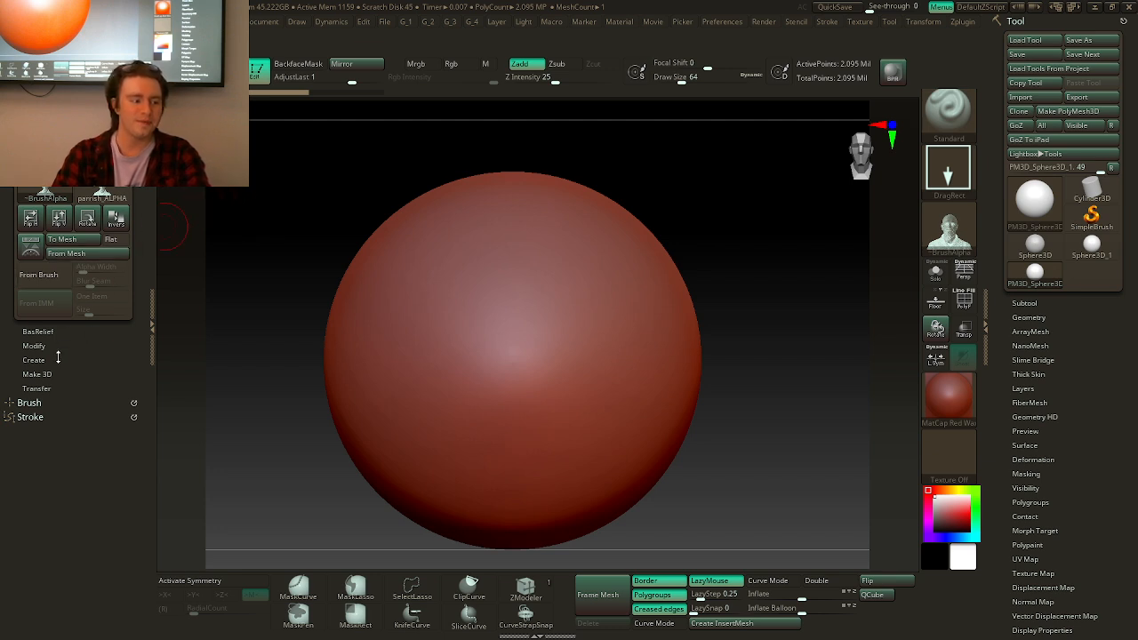
{"action": "left_click", "coordinate": [36, 374]}
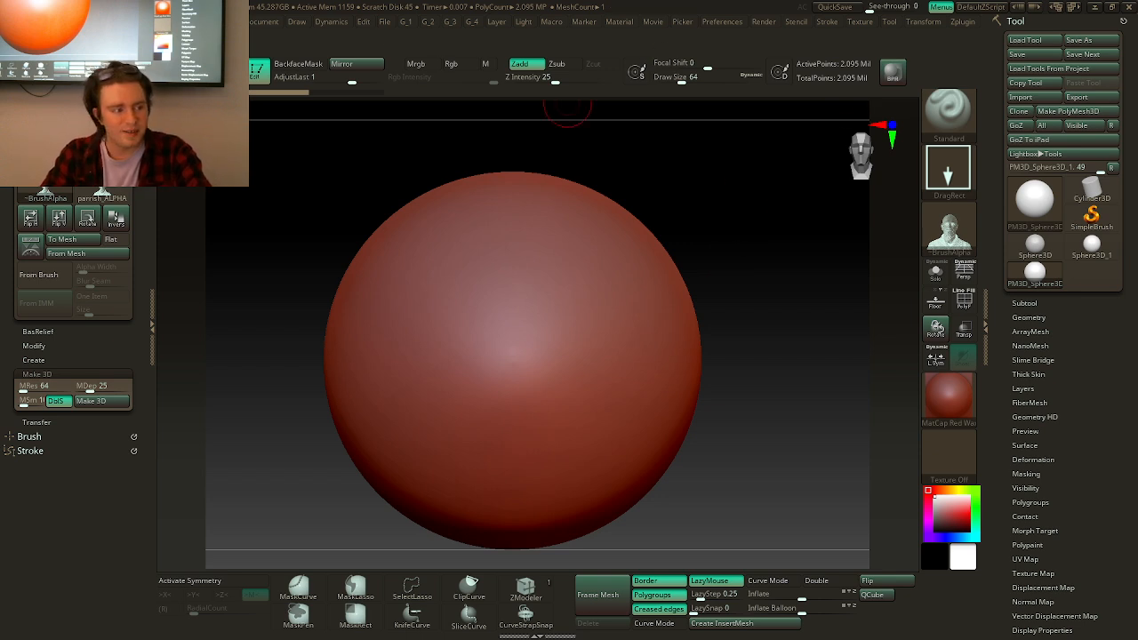
{"action": "left_click", "coordinate": [45, 94]}
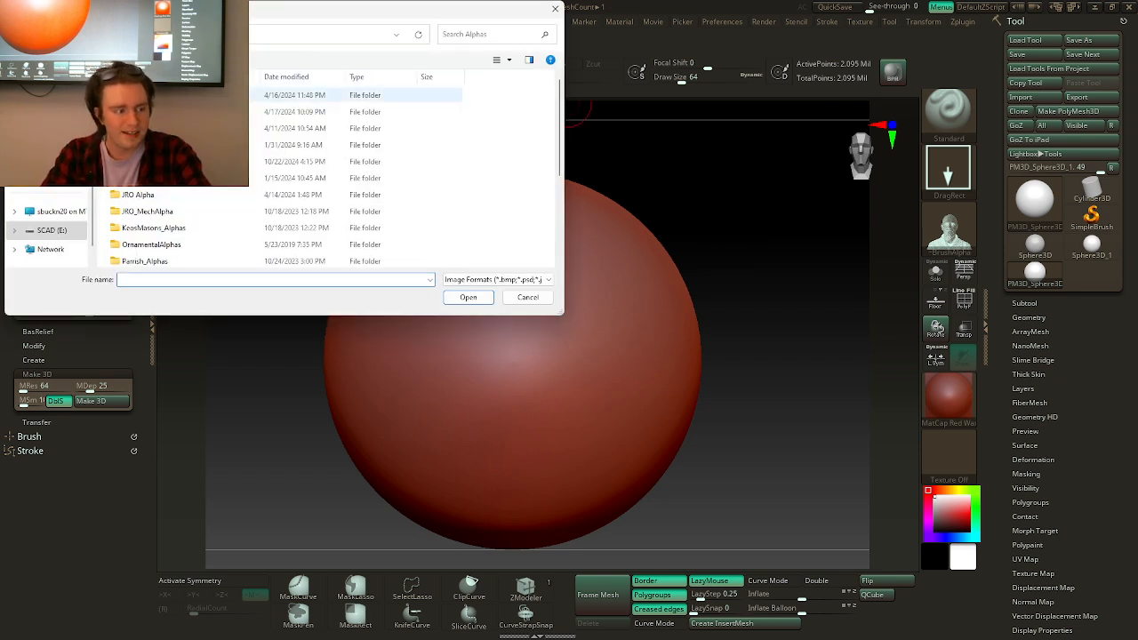
{"action": "scroll", "coordinate": [188, 142], "scroll_direction": "down", "scroll_amount": 5}
{"action": "scroll", "coordinate": [182, 177], "scroll_direction": "up", "scroll_amount": 1}
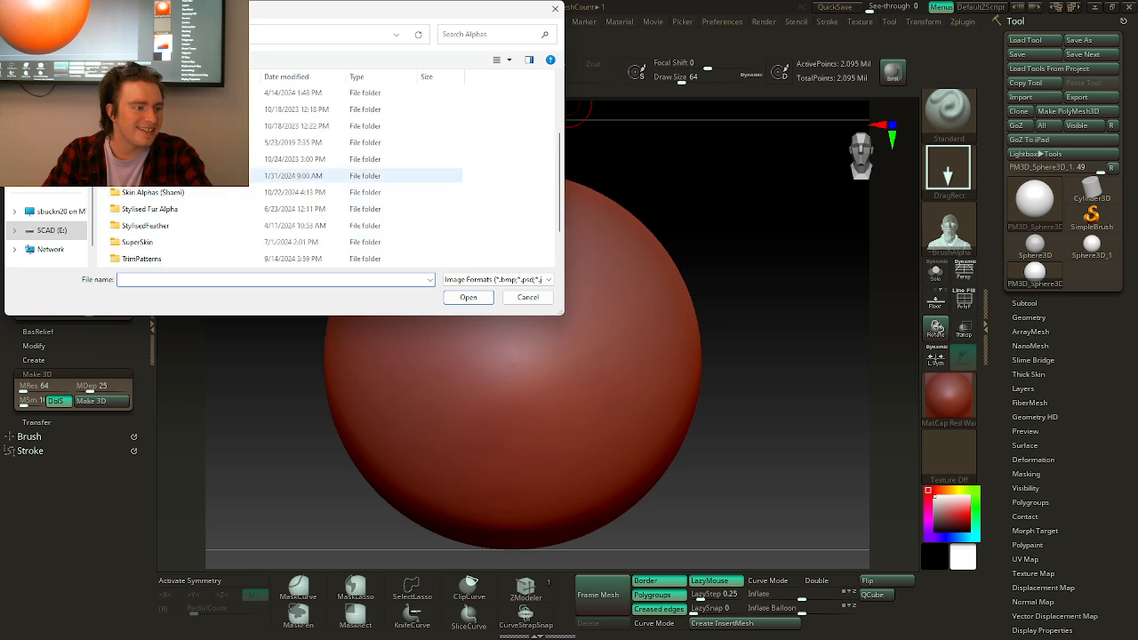
{"action": "left_click", "coordinate": [182, 142]}
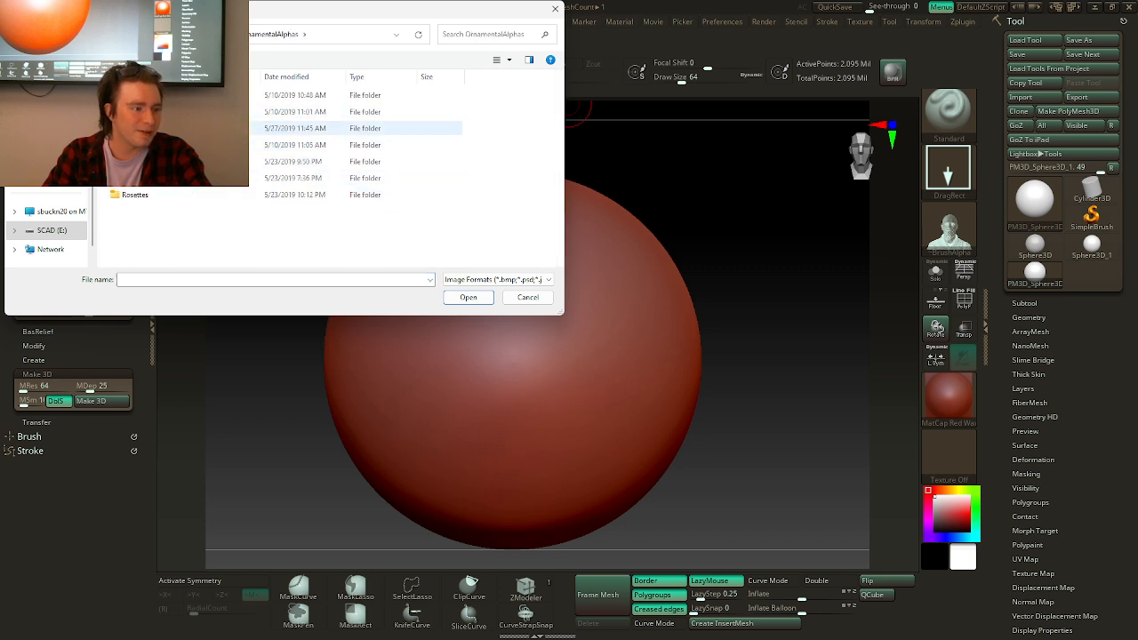
{"action": "double_click", "coordinate": [182, 143]}
{"action": "double_click", "coordinate": [161, 200]}
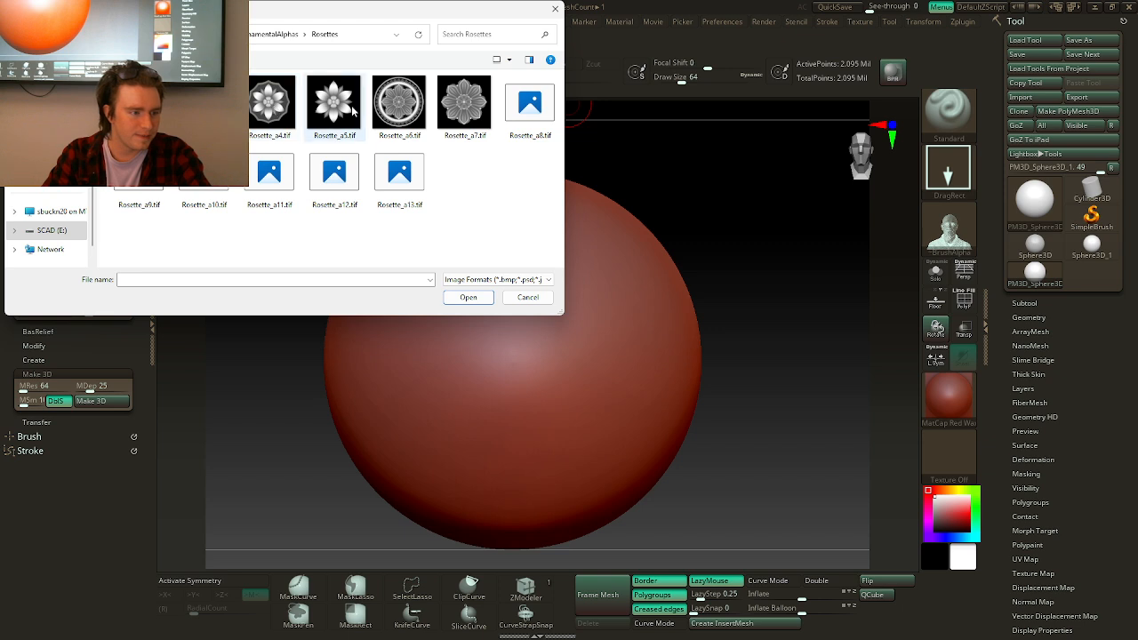
{"action": "double_click", "coordinate": [265, 100]}
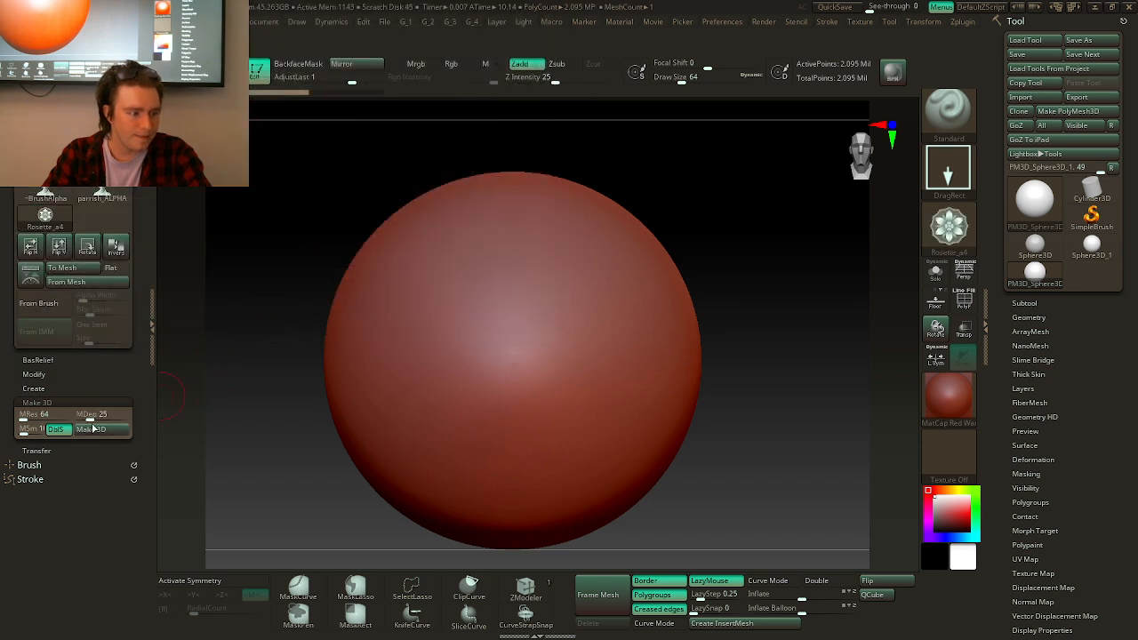
- Set the alpha's mesh resolution (MRes) to 897 and generate a 3D mesh from the rosette alpha
{"action": "left_click", "coordinate": [27, 415]}
{"action": "left_click_drag", "start_coordinate": [26, 414], "coordinate": [39, 415]}
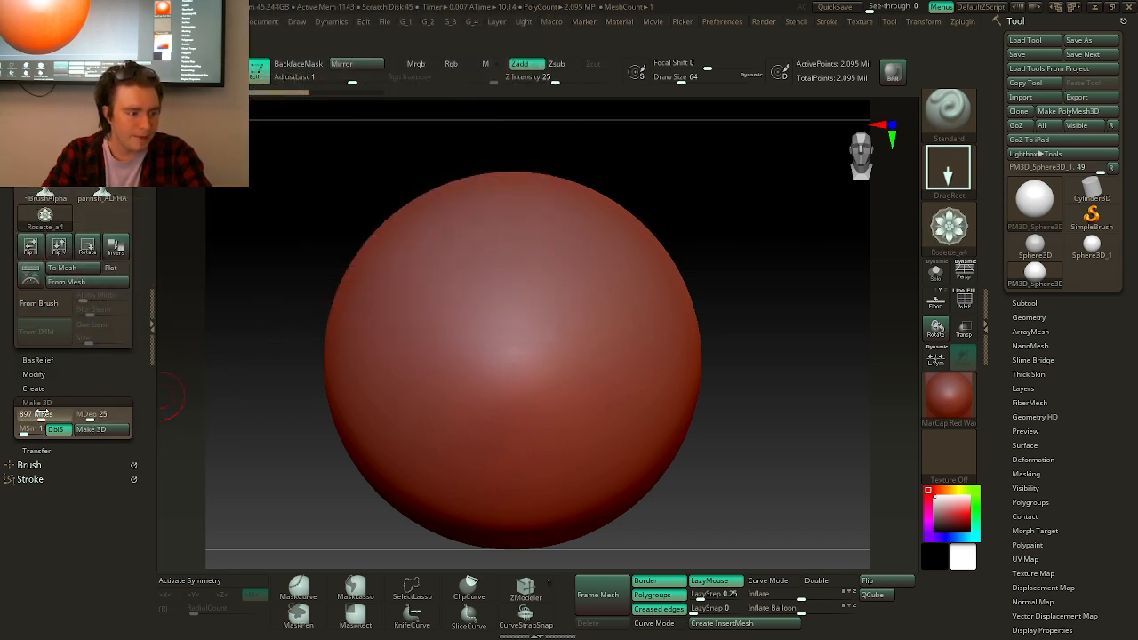
{"action": "left_click", "coordinate": [101, 431]}
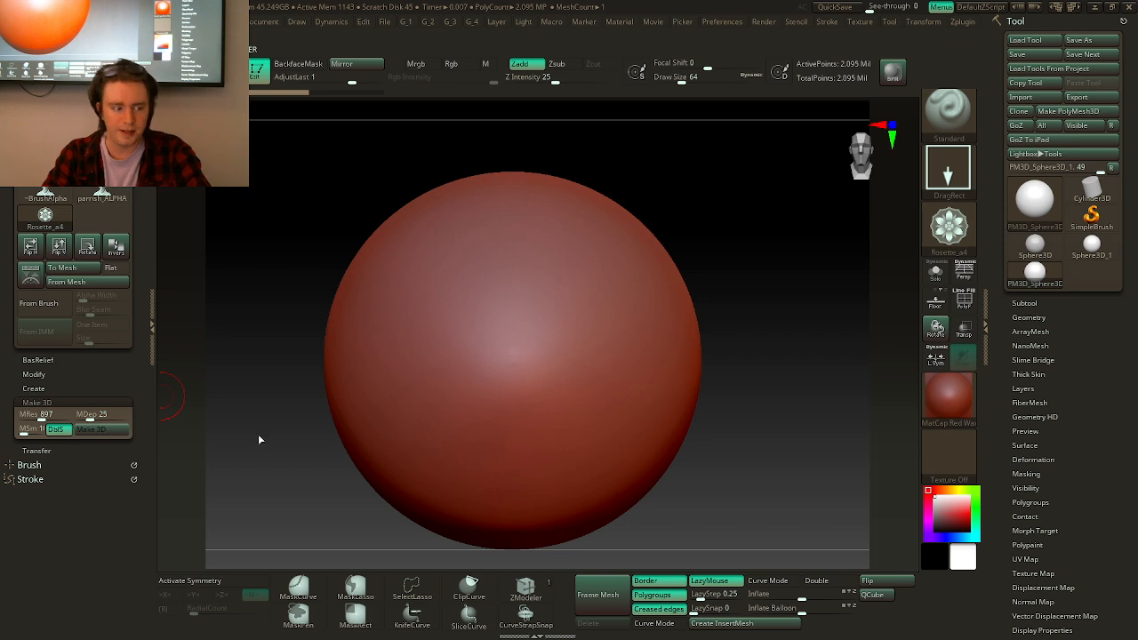
{"action": "left_click", "coordinate": [777, 296]}
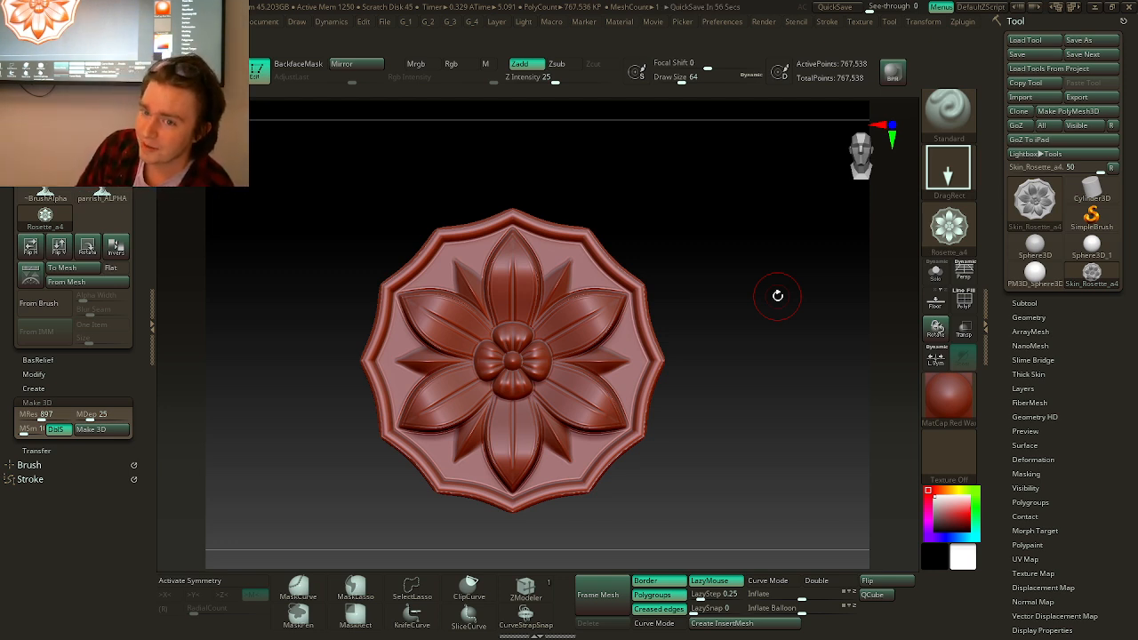
- Examine the rosette mesh from the front and at an angle, checking its relief and the transform gizmo
{"action": "left_click_drag", "start_coordinate": [777, 297], "coordinate": [589, 331], "text": "shift"}
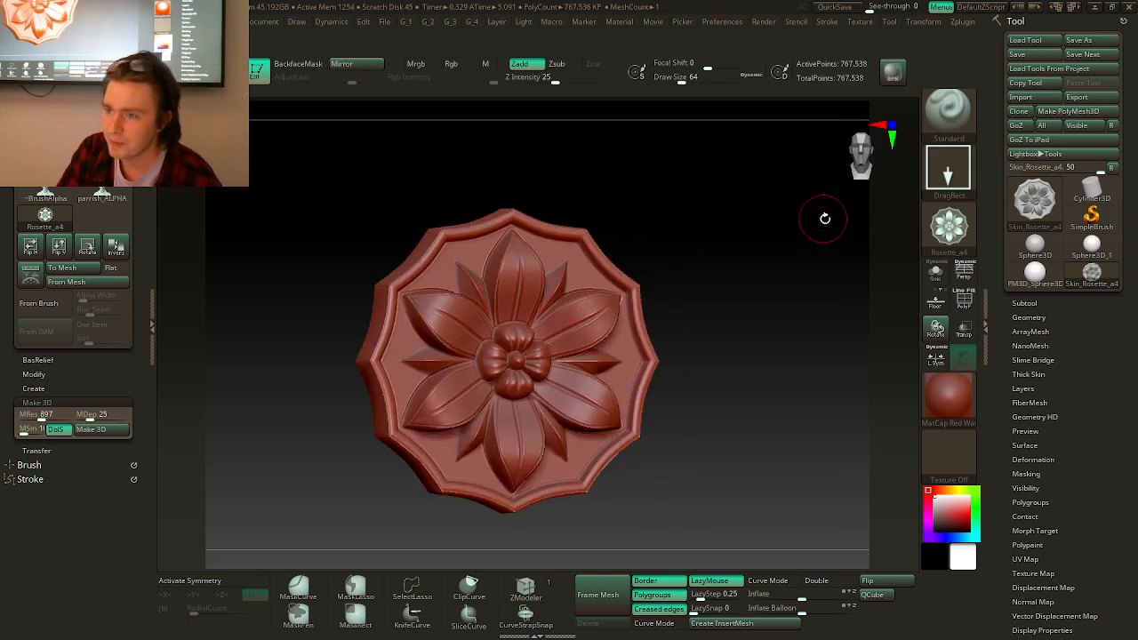
{"action": "mouse_move", "coordinate": [770, 274]}
{"action": "left_mouse_down", "text": "ctrl"}
{"action": "mouse_move", "coordinate": [761, 339]}
{"action": "mouse_move", "coordinate": [723, 285]}
{"action": "left_mouse_up", "text": "ctrl"}
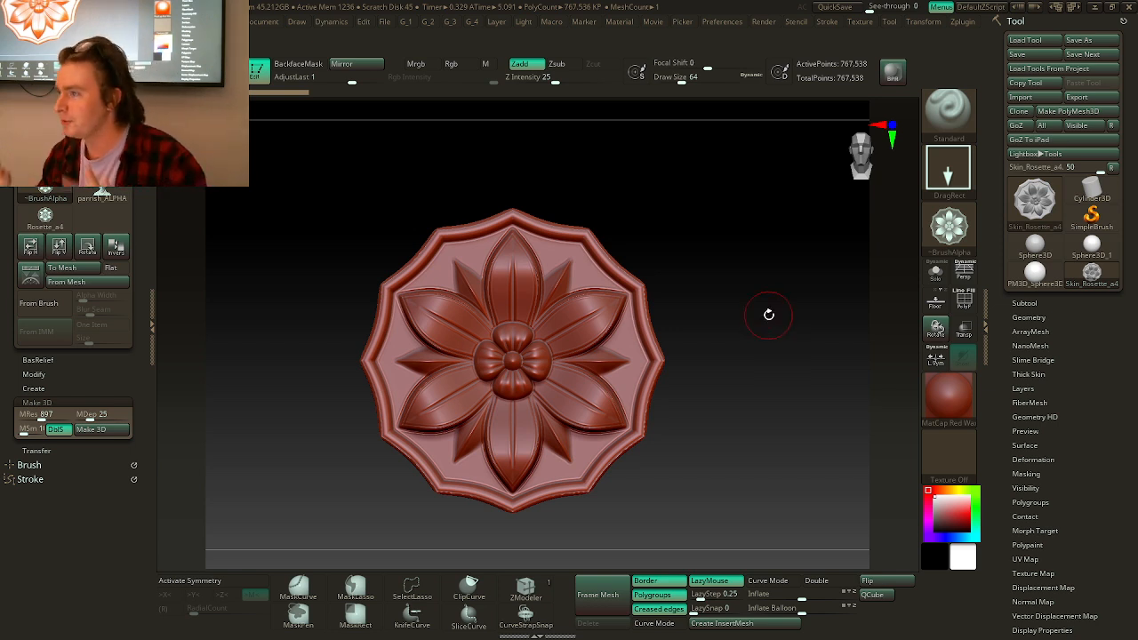
{"action": "key", "text": "w"}
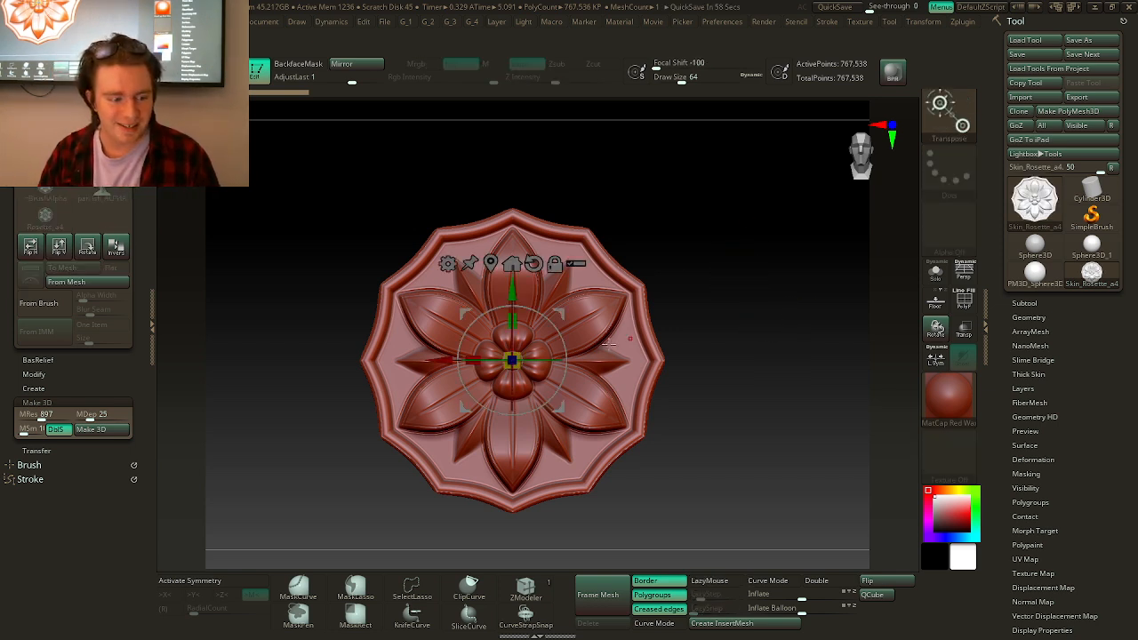
{"action": "left_click_drag", "start_coordinate": [622, 331], "coordinate": [726, 320]}
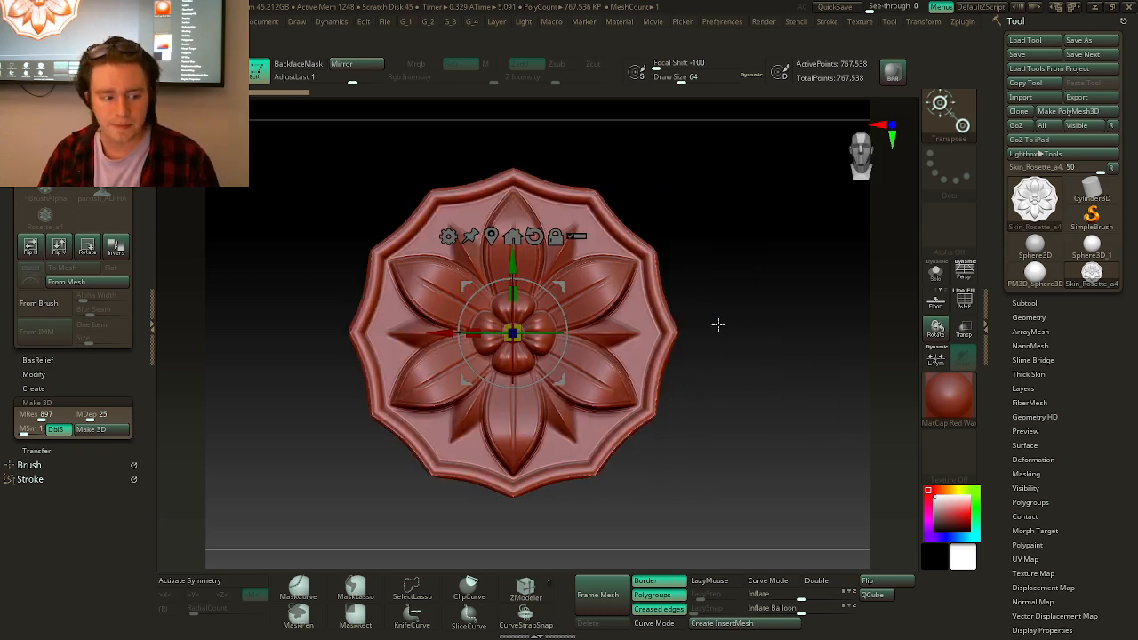
{"action": "key", "text": "q"}
{"action": "key", "text": "w"}
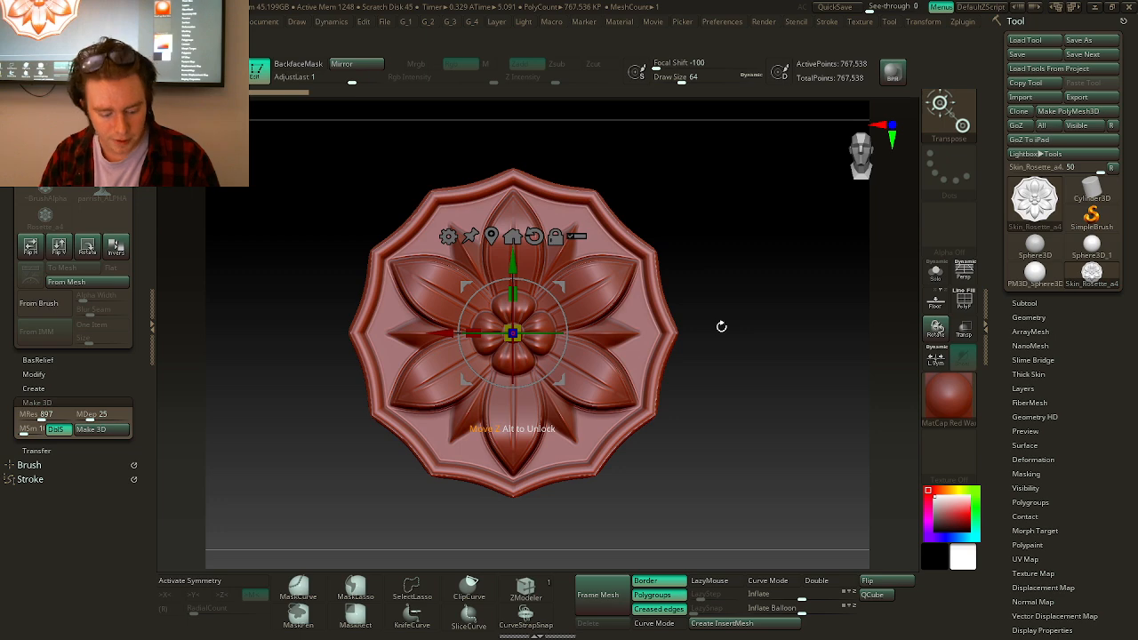
{"action": "key", "text": "f"}
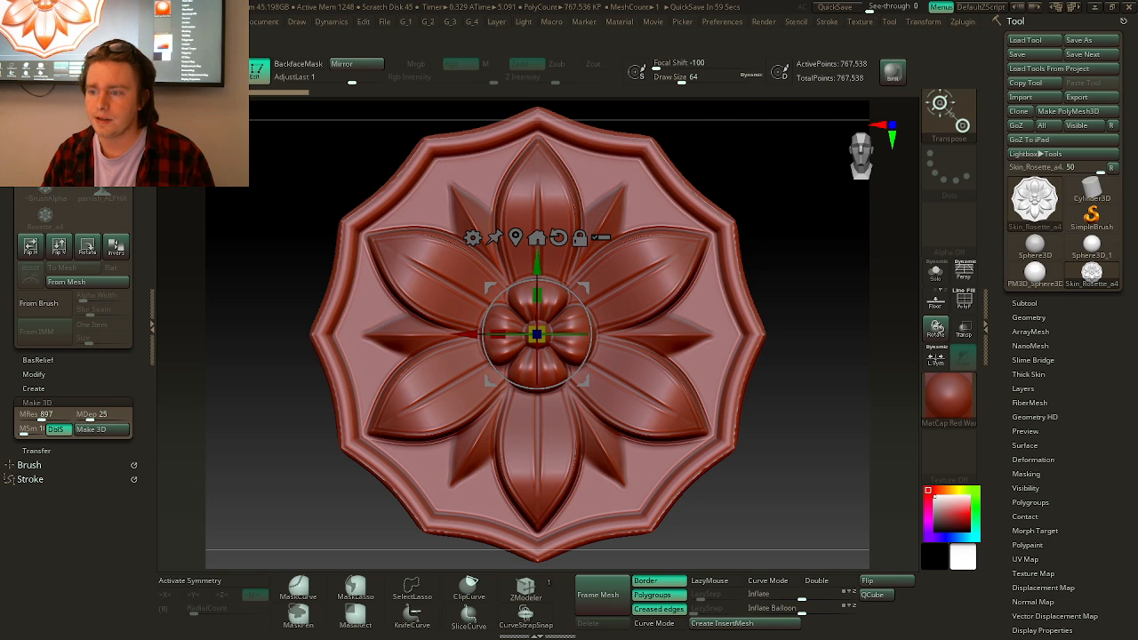
{"action": "key", "text": "q"}
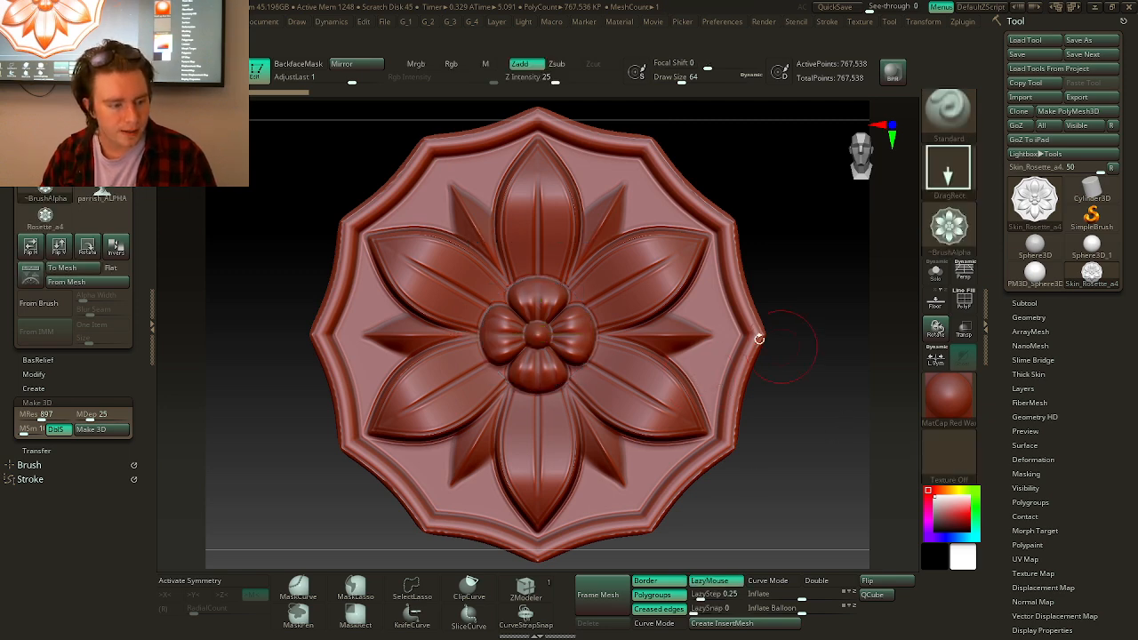
{"action": "right_click_drag", "start_coordinate": [745, 334], "coordinate": [771, 300], "text": "ctrl"}
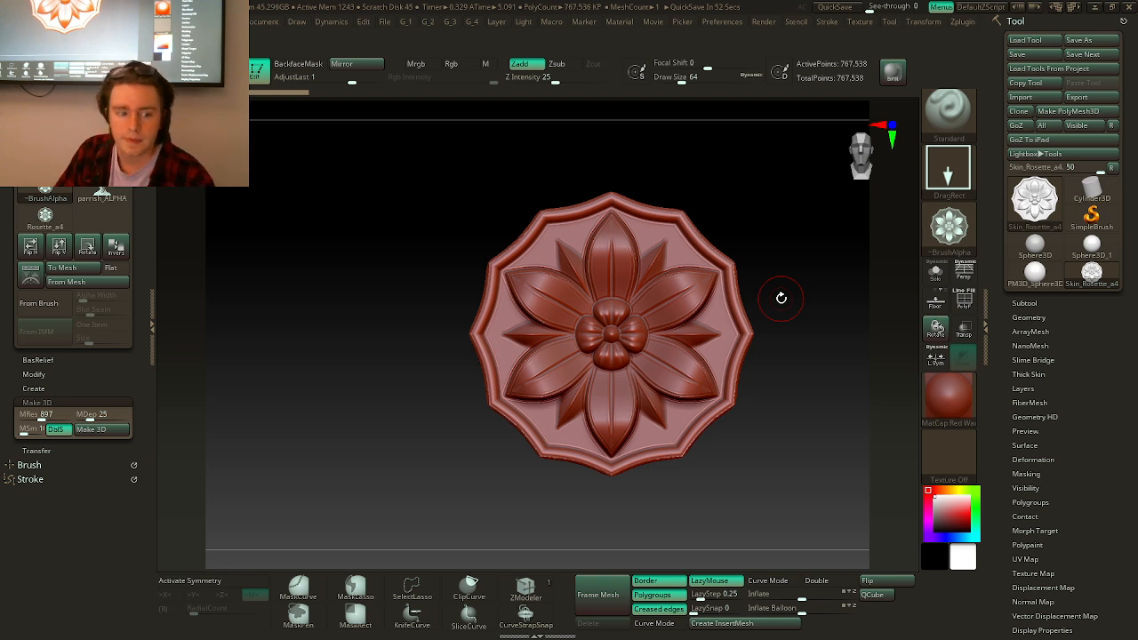
- Make the PolyMesh3D sphere the active tool again and accept the selection-brush notice
{"action": "mouse_move", "coordinate": [1045, 276]}
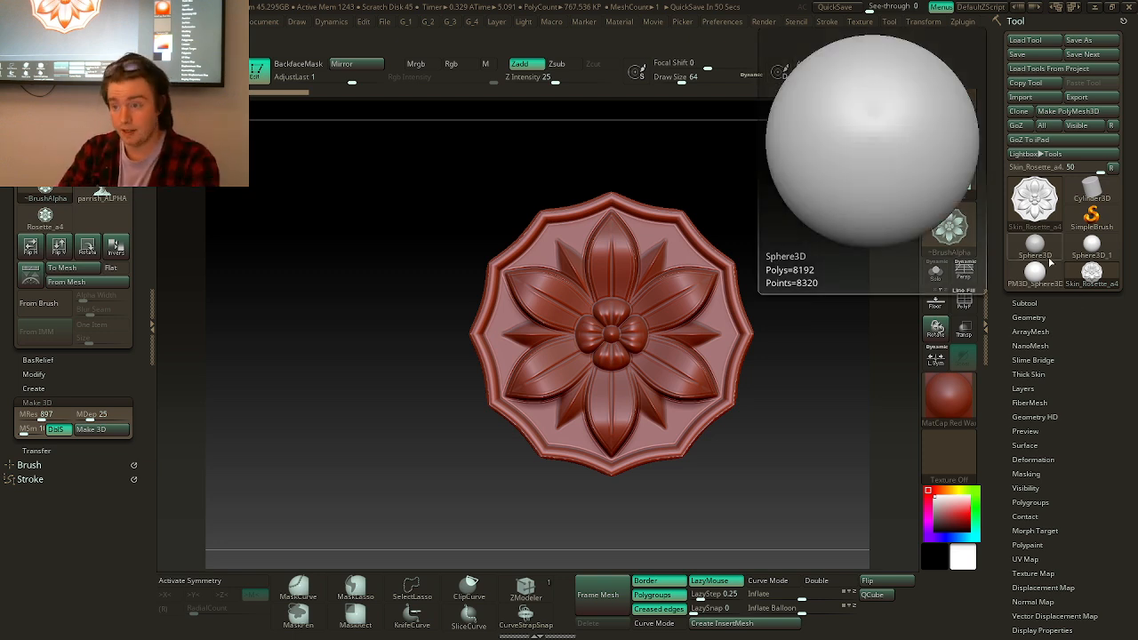
{"action": "left_click", "coordinate": [1045, 277]}
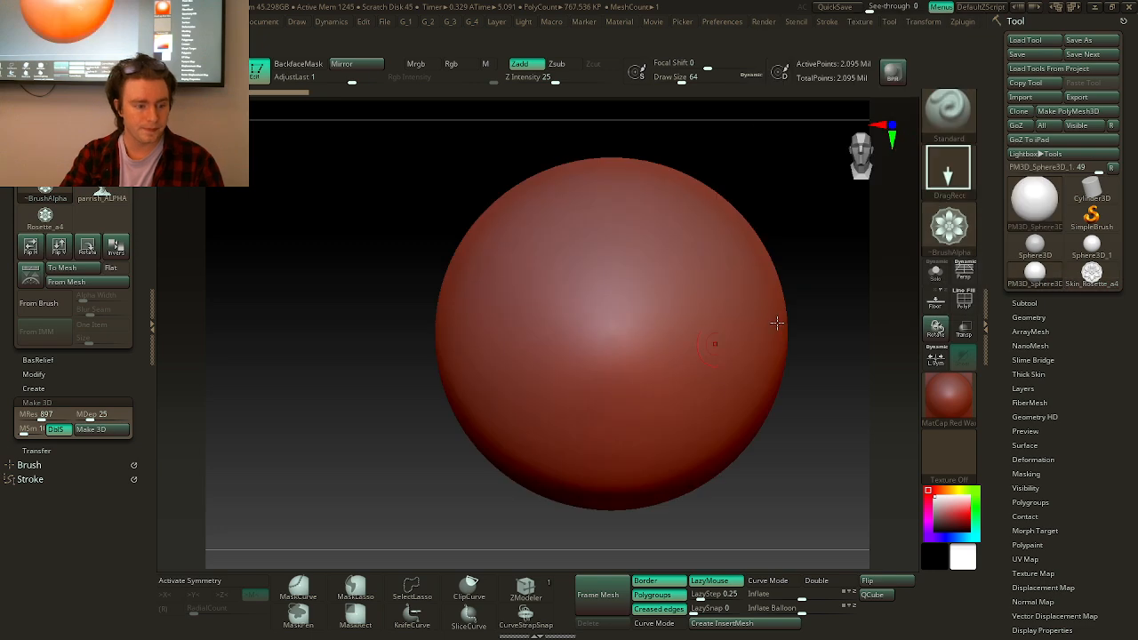
{"action": "left_click", "coordinate": [619, 270]}
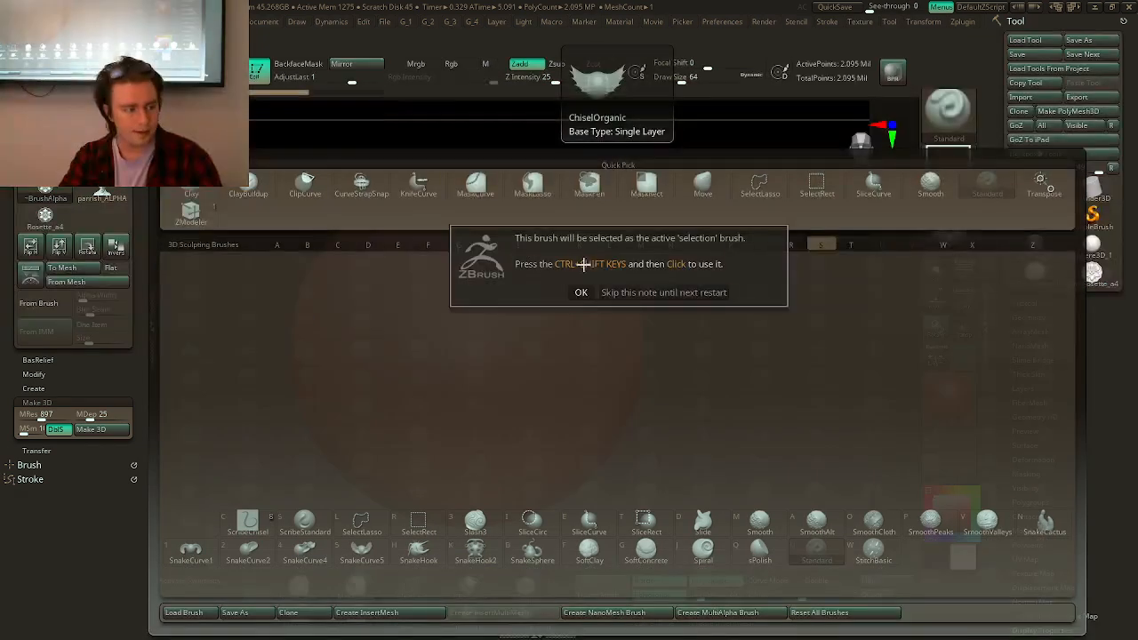
{"action": "left_click", "coordinate": [578, 290]}
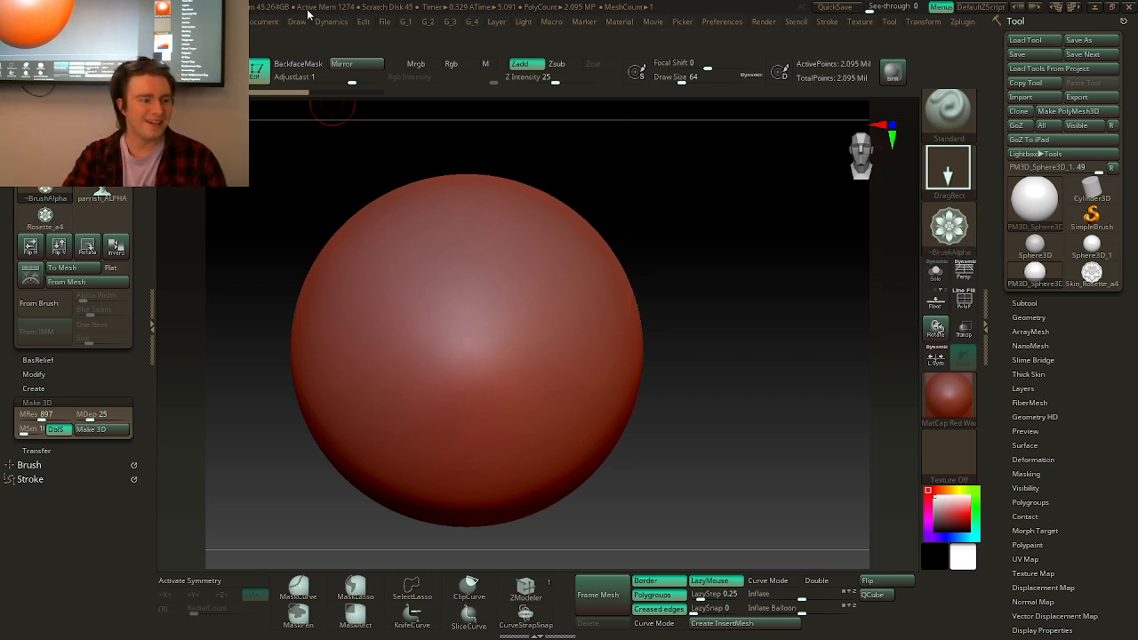
- Import PoreGRP_Alpha.tif from the JHillSkinAlphas folder in the alpha library
{"action": "left_click", "coordinate": [42, 40]}
{"action": "left_click", "coordinate": [213, 34]}
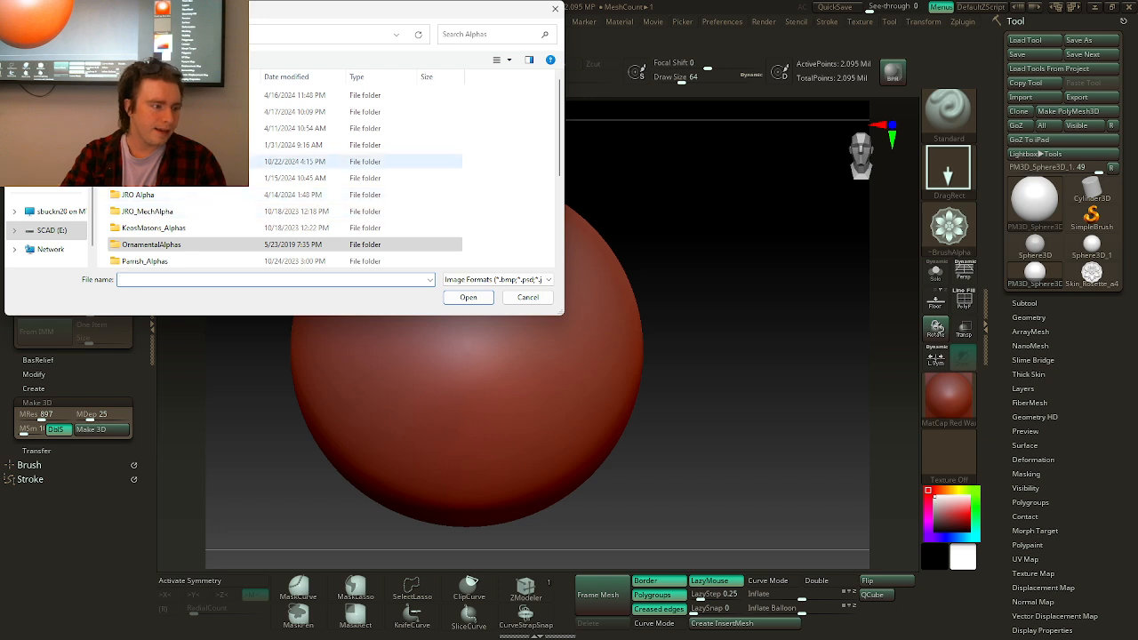
{"action": "scroll", "coordinate": [213, 200], "scroll_direction": "down", "scroll_amount": 3}
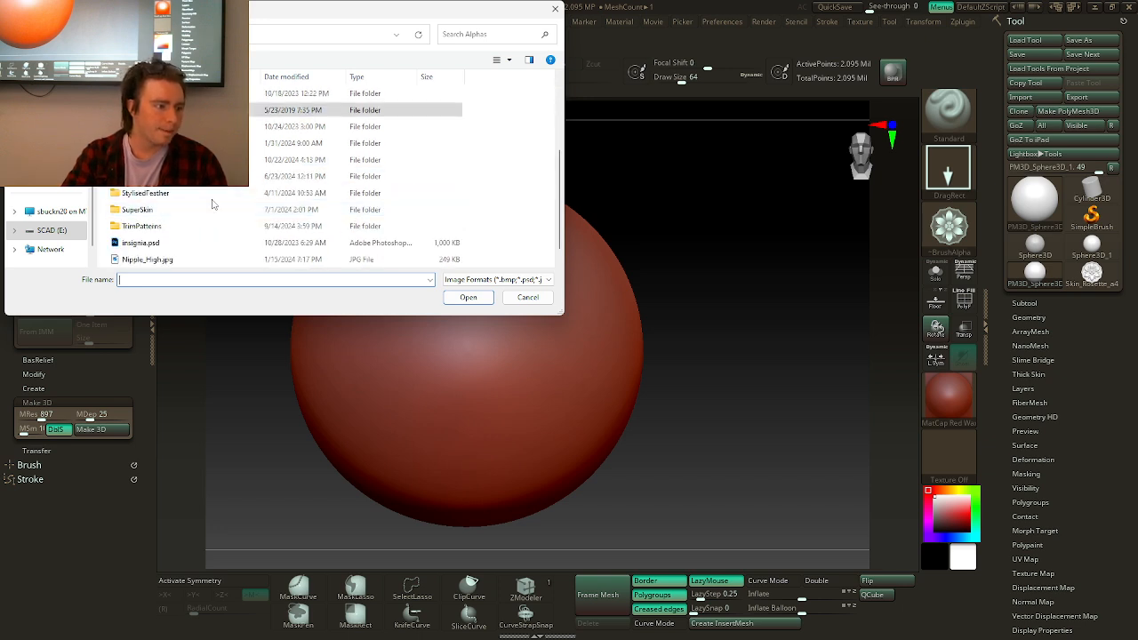
{"action": "scroll", "coordinate": [203, 205], "scroll_direction": "up", "scroll_amount": 1}
{"action": "scroll", "coordinate": [169, 249], "scroll_direction": "down", "scroll_amount": 1}
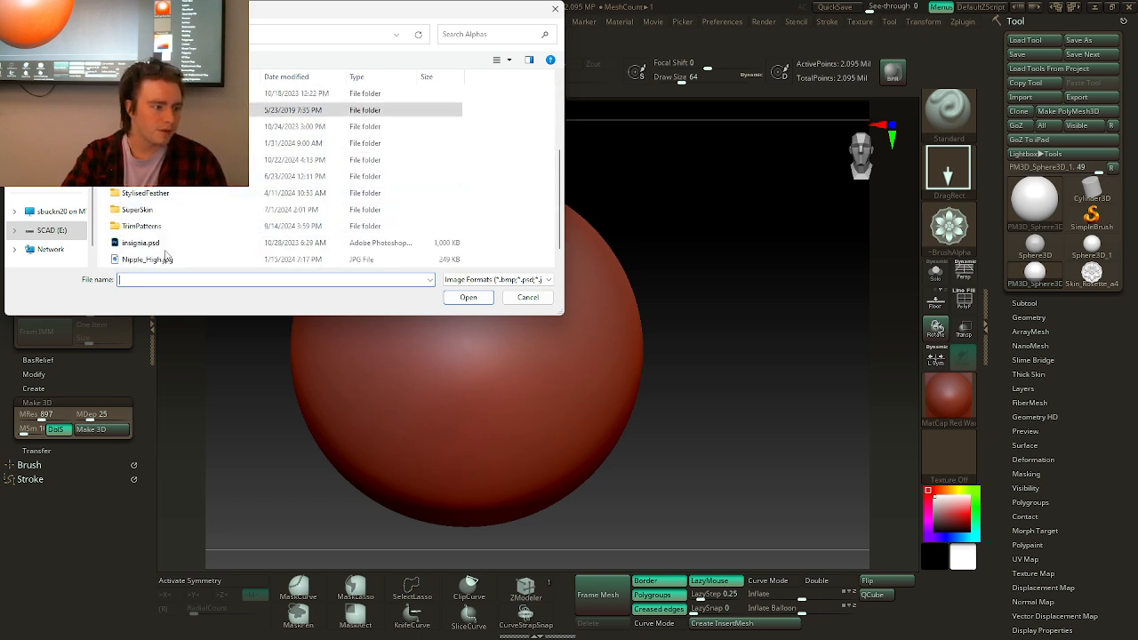
{"action": "double_click", "coordinate": [173, 194]}
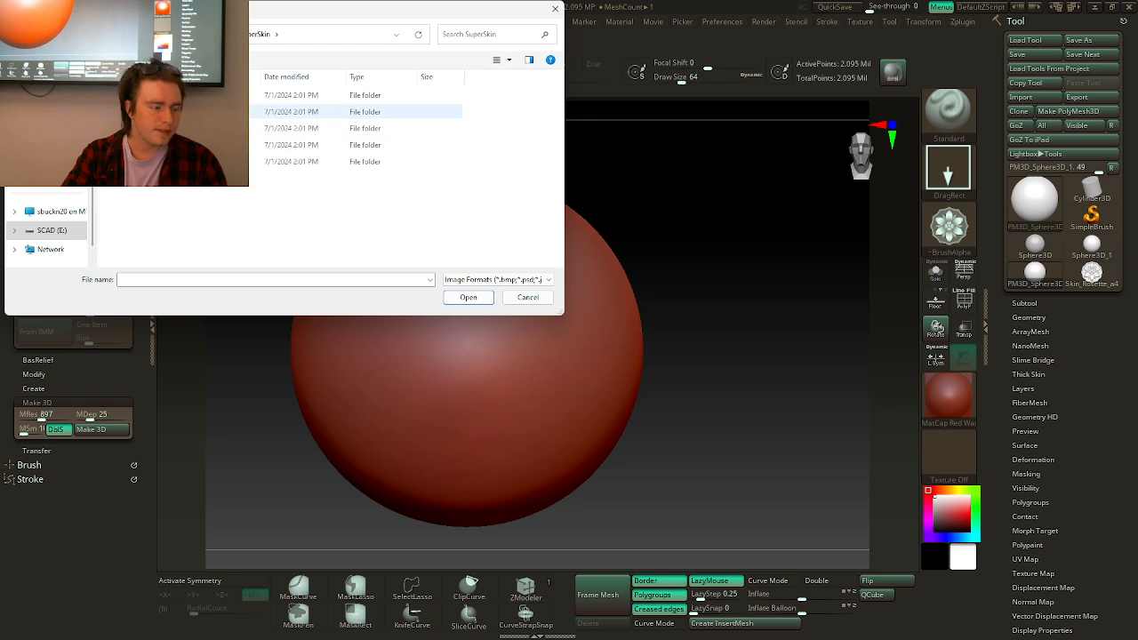
{"action": "double_click", "coordinate": [196, 161]}
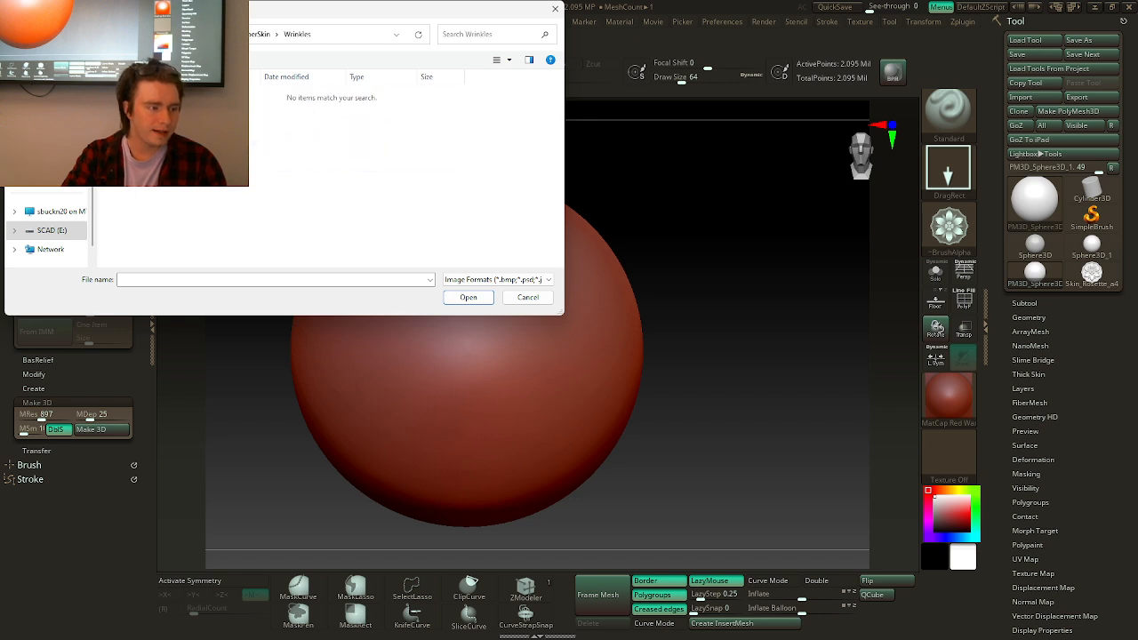
{"action": "key", "text": "alt+Left"}
{"action": "key", "text": "alt+Left"}
{"action": "double_click", "coordinate": [195, 93]}
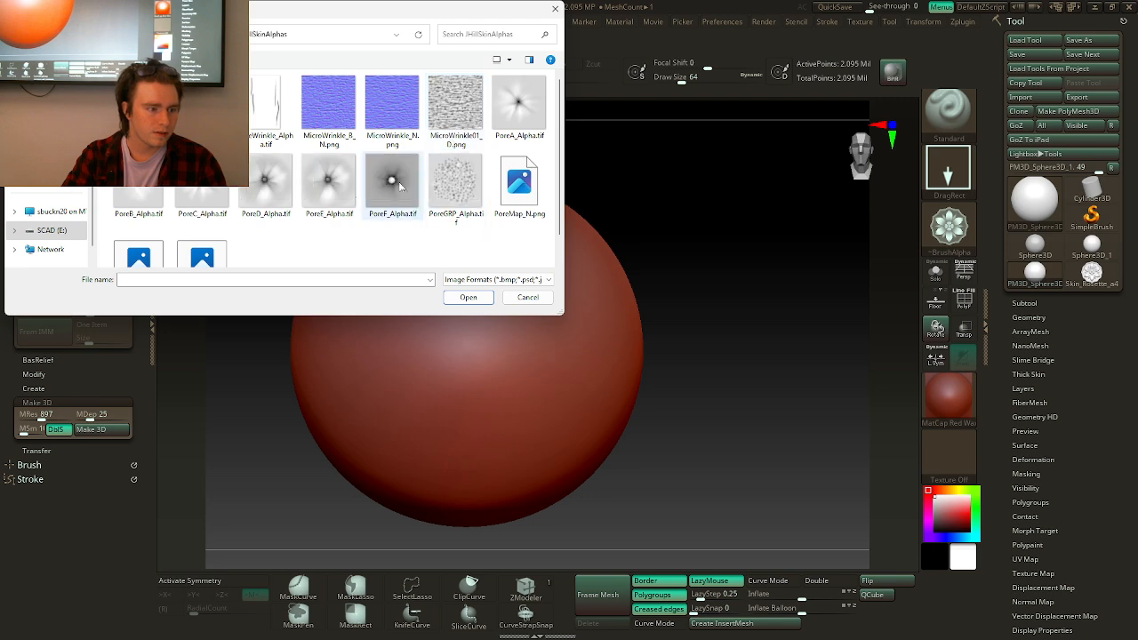
{"action": "double_click", "coordinate": [455, 184]}
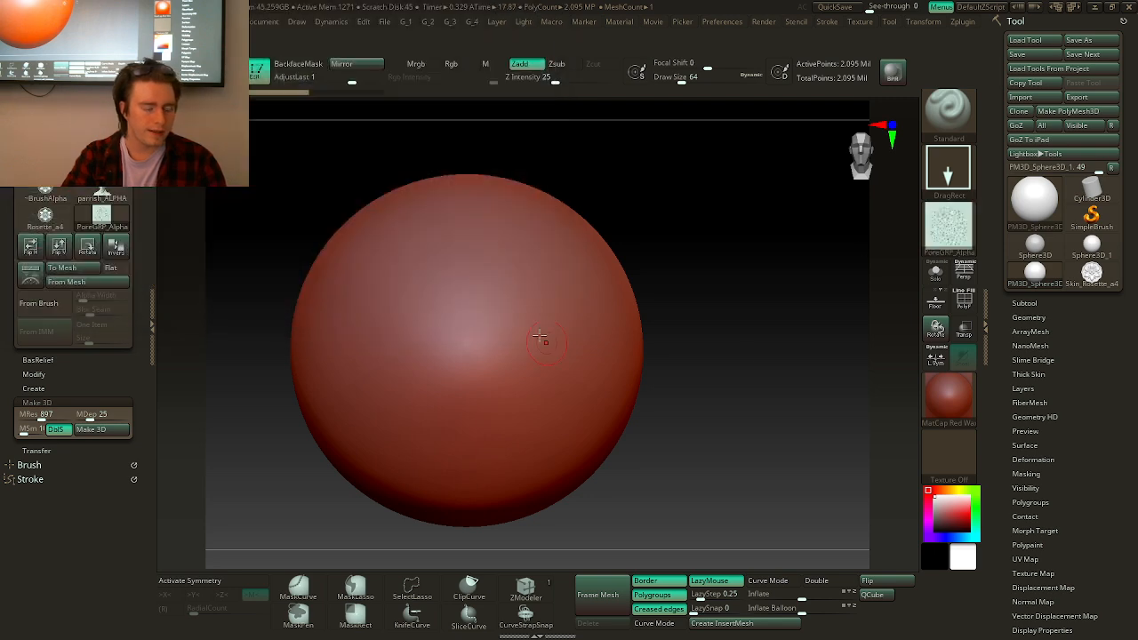
- Try stamping the pore alpha across the front of the sphere, and undo the stamp
{"action": "scroll", "coordinate": [497, 298], "scroll_direction": "up", "scroll_amount": 4}
{"action": "mouse_move", "coordinate": [516, 295]}
{"action": "left_mouse_down"}
{"action": "mouse_move", "coordinate": [582, 420]}
{"action": "mouse_move", "coordinate": [422, 474]}
{"action": "mouse_move", "coordinate": [293, 440]}
{"action": "left_mouse_up"}
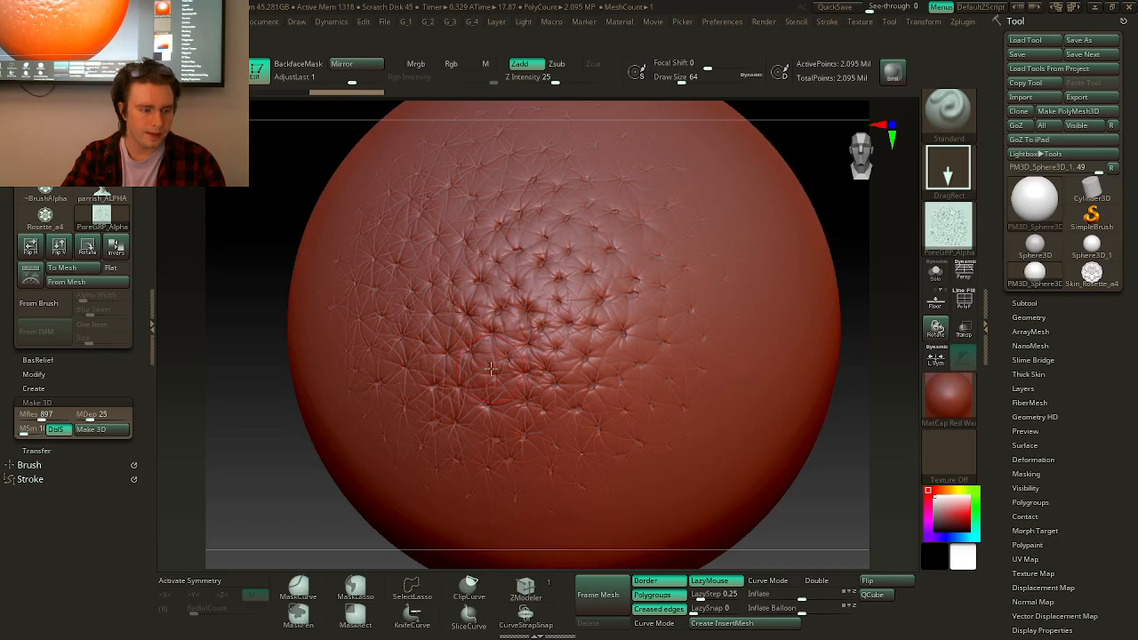
{"action": "right_click_drag", "start_coordinate": [491, 367], "coordinate": [410, 382], "text": "alt"}
{"action": "key", "text": "ctrl+z"}
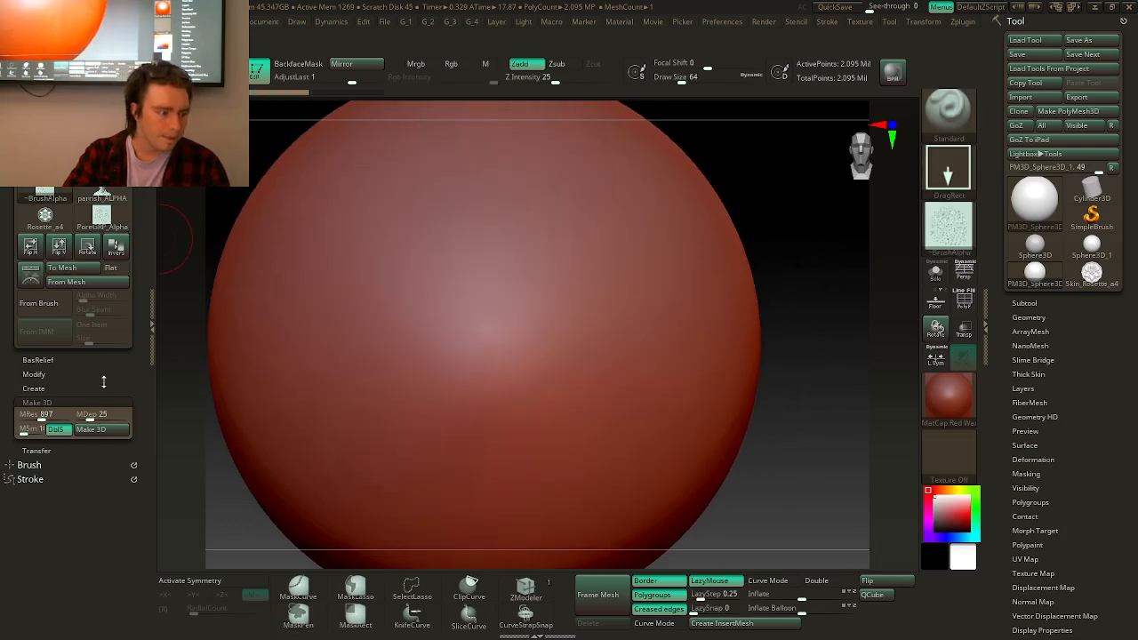
- Expand the alpha's Modify settings, try a pore stamp on the sphere with a raised MidValue, and undo it
{"action": "left_click", "coordinate": [33, 374]}
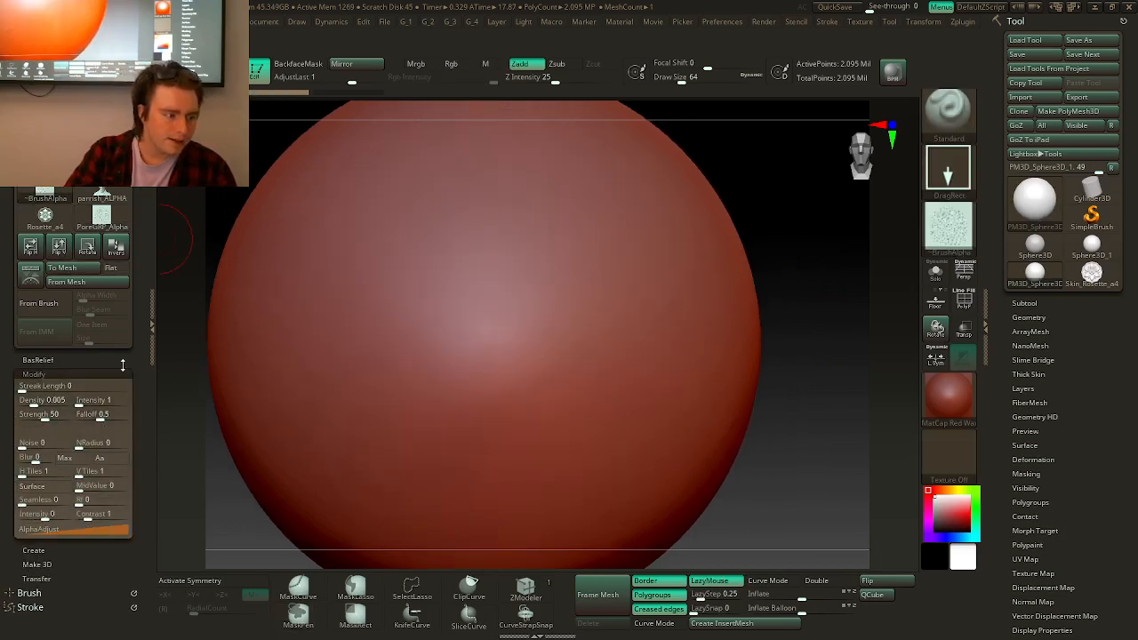
{"action": "scroll", "coordinate": [132, 367], "scroll_direction": "down", "scroll_amount": 5}
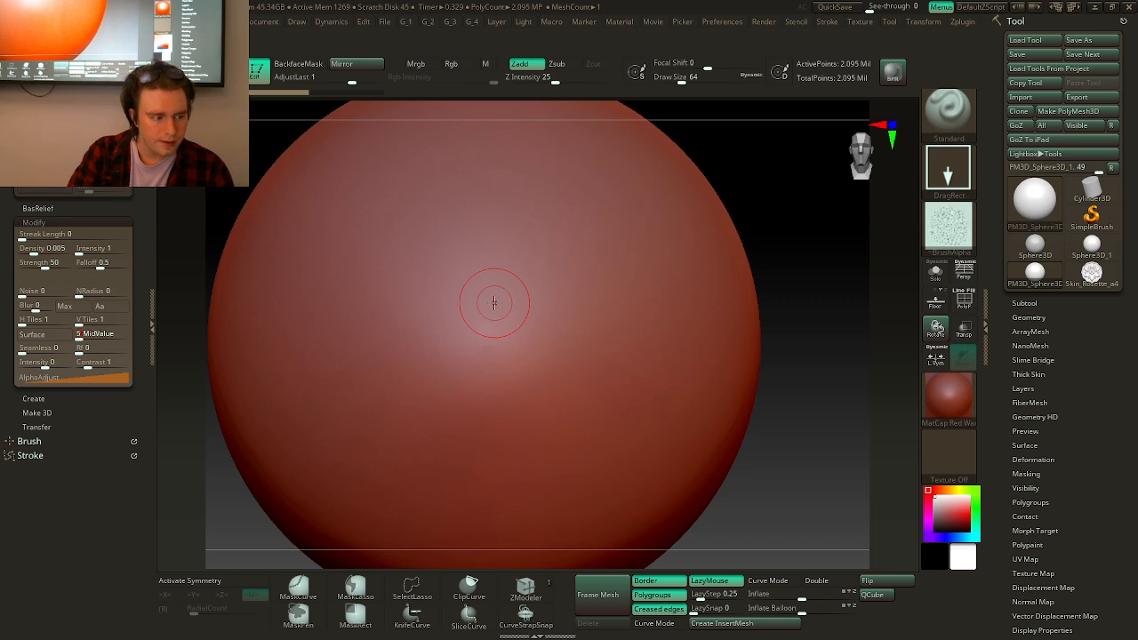
{"action": "mouse_move", "coordinate": [494, 302]}
{"action": "left_mouse_down"}
{"action": "mouse_move", "coordinate": [508, 412]}
{"action": "mouse_move", "coordinate": [436, 488]}
{"action": "mouse_move", "coordinate": [288, 455]}
{"action": "left_mouse_up"}
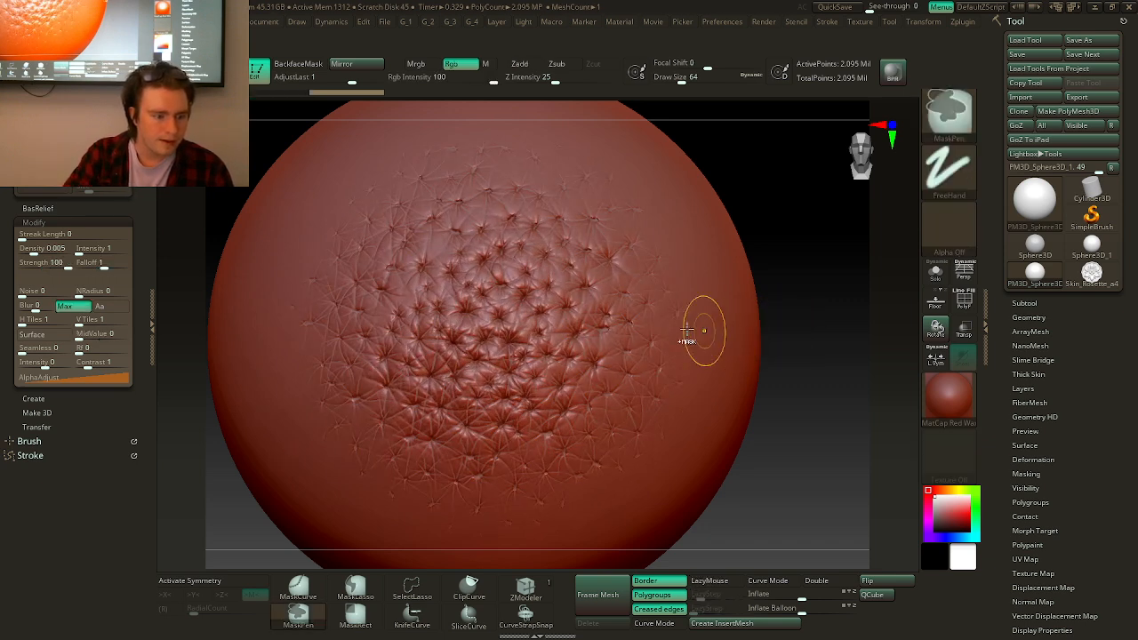
{"action": "mouse_move", "coordinate": [800, 305]}
{"action": "left_mouse_down"}
{"action": "mouse_move", "coordinate": [780, 263]}
{"action": "mouse_move", "coordinate": [678, 308]}
{"action": "left_mouse_up"}
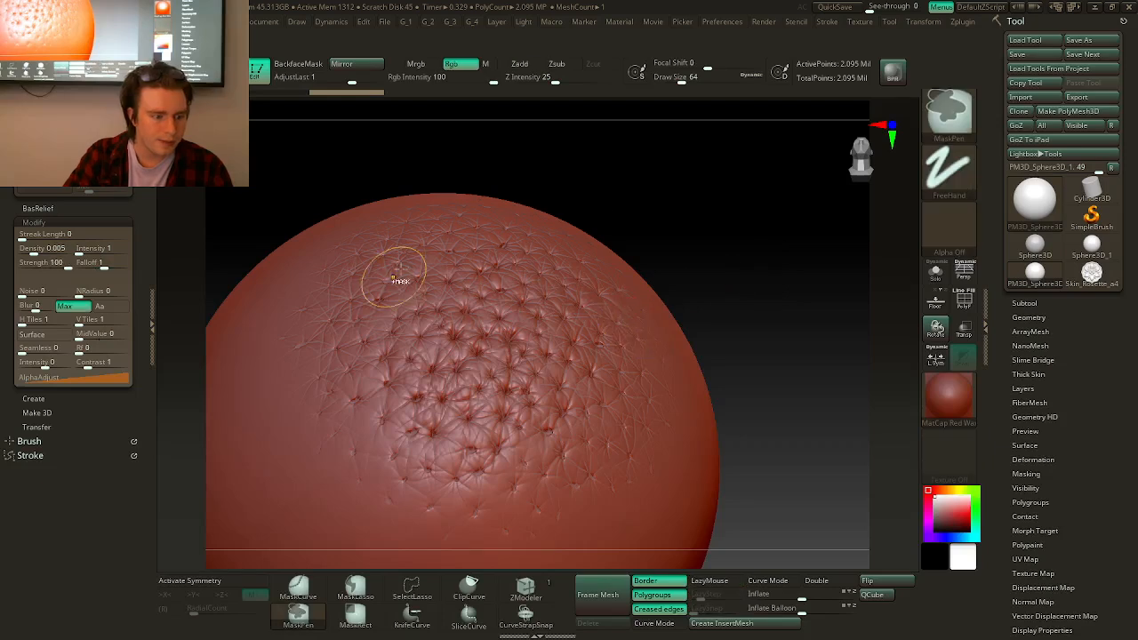
{"action": "right_click_drag", "start_coordinate": [609, 351], "coordinate": [696, 298], "text": "alt"}
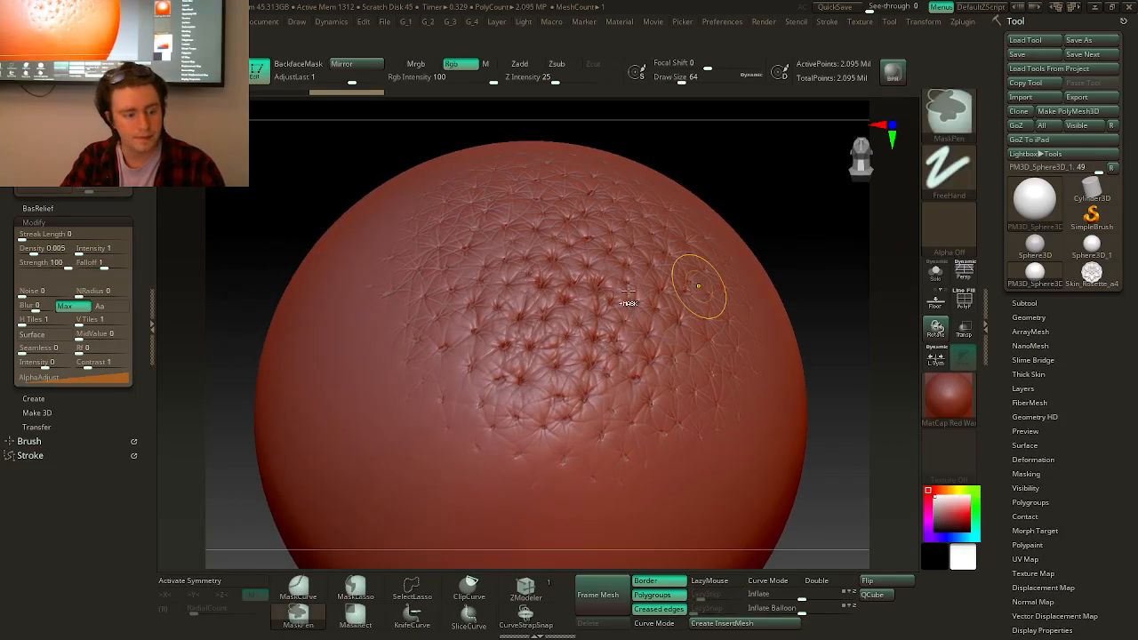
{"action": "key", "text": "ctrl+z"}
- Set the alpha's MidValue to 0 and stamp the pore pattern on two neighbouring areas of the sphere
{"action": "left_click_drag", "start_coordinate": [100, 335], "coordinate": [75, 336]}
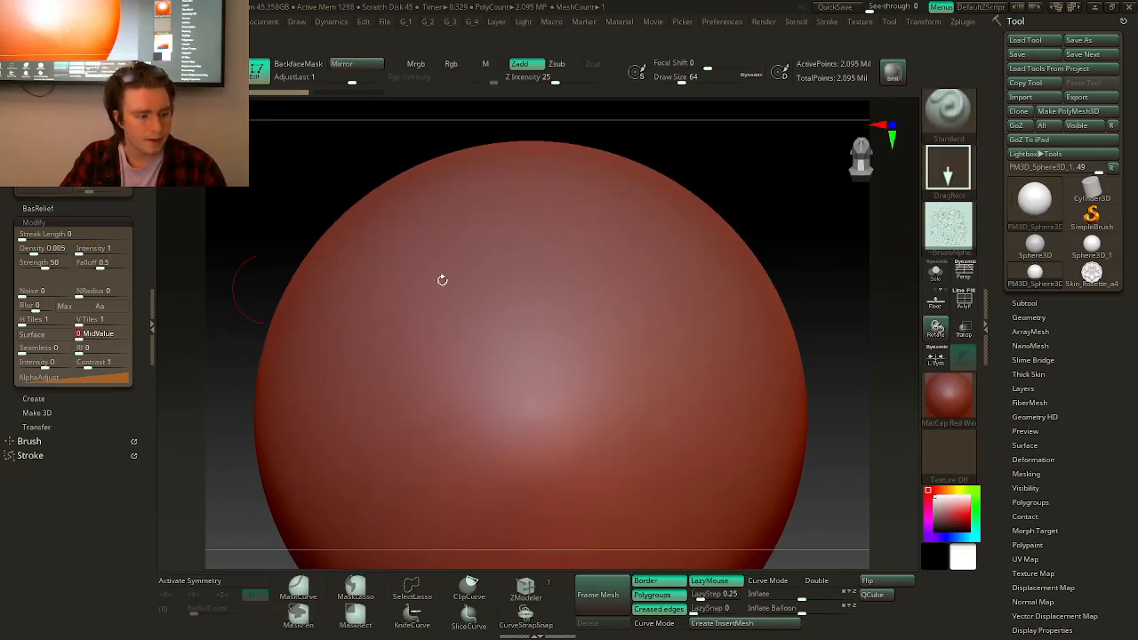
{"action": "left_click_drag", "start_coordinate": [605, 291], "coordinate": [739, 238]}
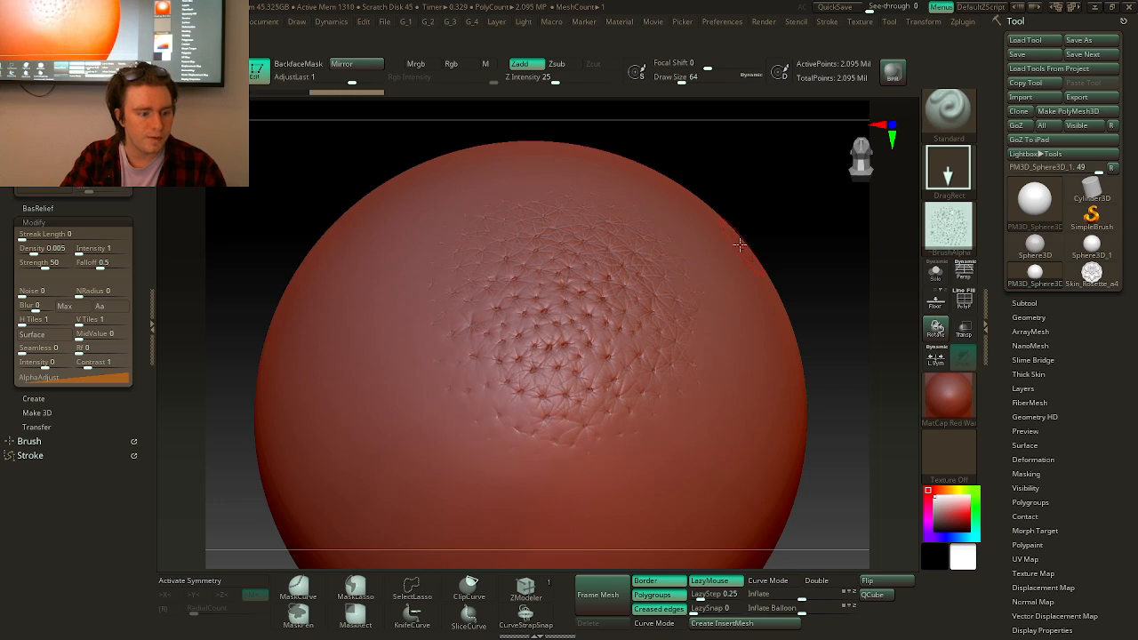
{"action": "right_click_drag", "start_coordinate": [677, 225], "coordinate": [649, 265]}
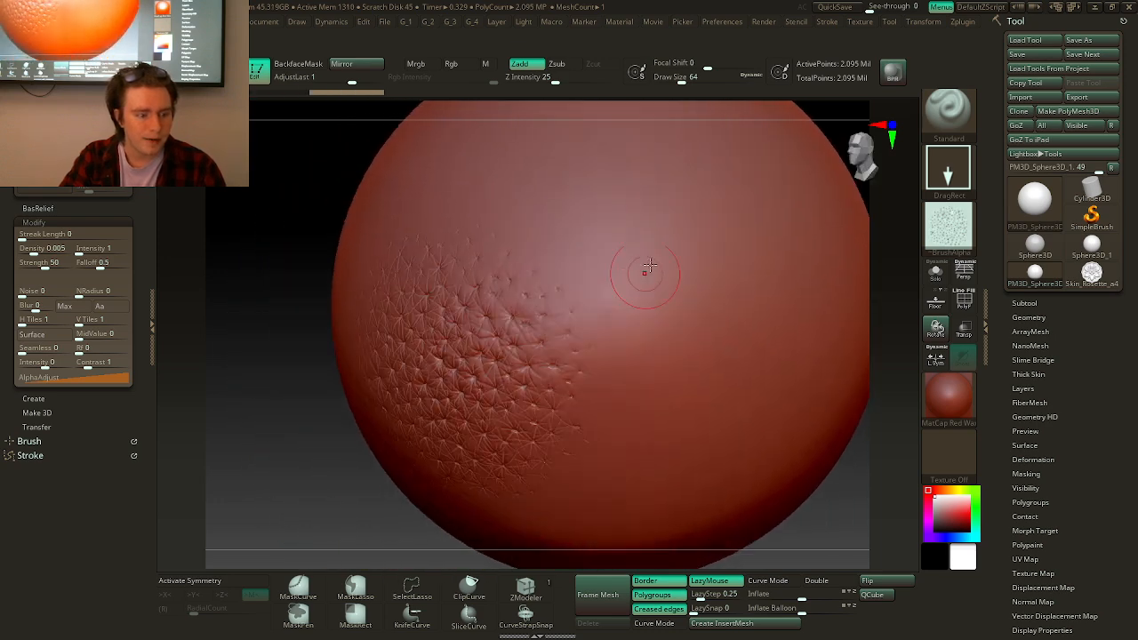
{"action": "left_click_drag", "start_coordinate": [697, 178], "coordinate": [780, 177]}
{"action": "mouse_move", "coordinate": [851, 182]}
{"action": "left_mouse_down"}
{"action": "mouse_move", "coordinate": [857, 204]}
{"action": "mouse_move", "coordinate": [859, 196]}
{"action": "left_mouse_up"}
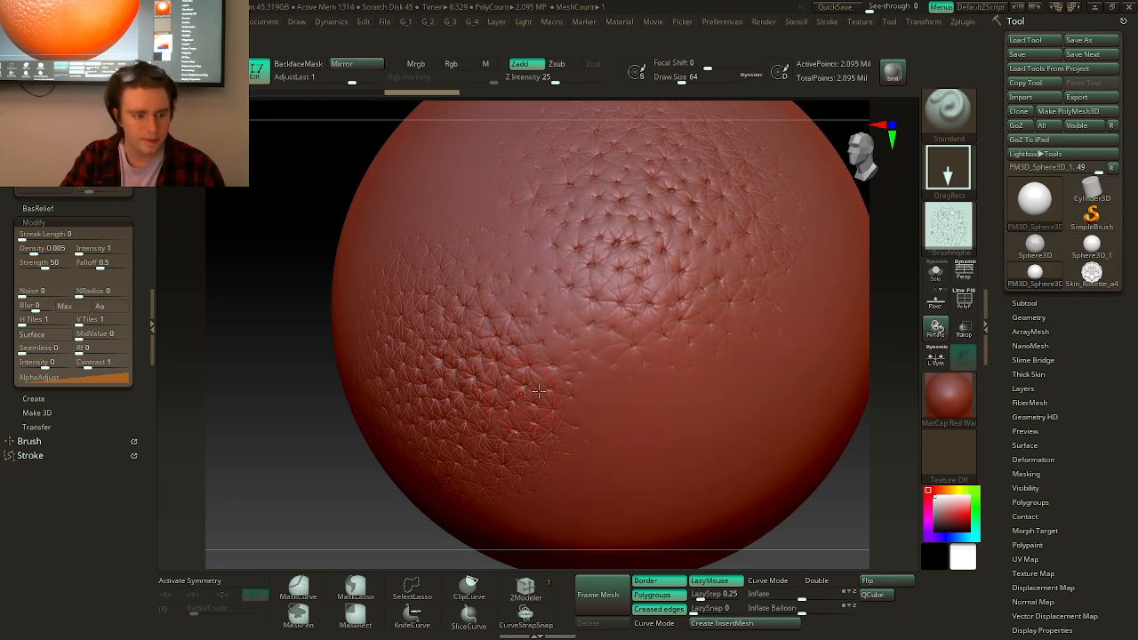
- Undo all the pore stamps so the sphere is smooth, and bring the alpha palette back into view
{"action": "key", "text": "ctrl+z"}
{"action": "key", "text": "ctrl+z"}
{"action": "key", "text": "ctrl+z"}
{"action": "key", "text": "ctrl+z"}
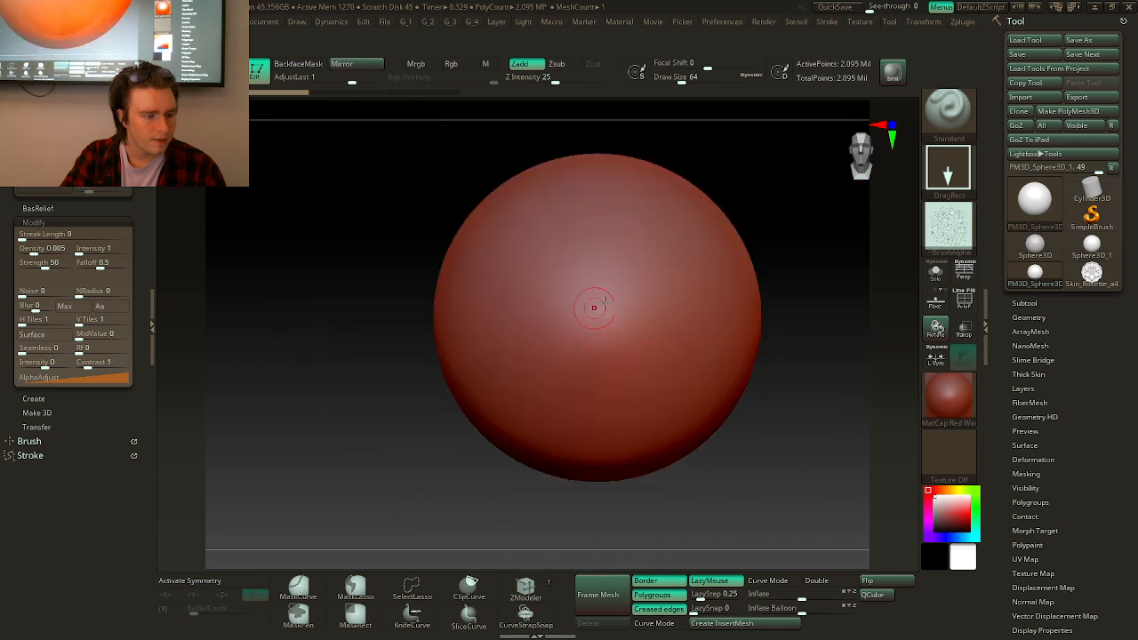
{"action": "right_click_drag", "start_coordinate": [704, 210], "coordinate": [606, 263], "text": "alt"}
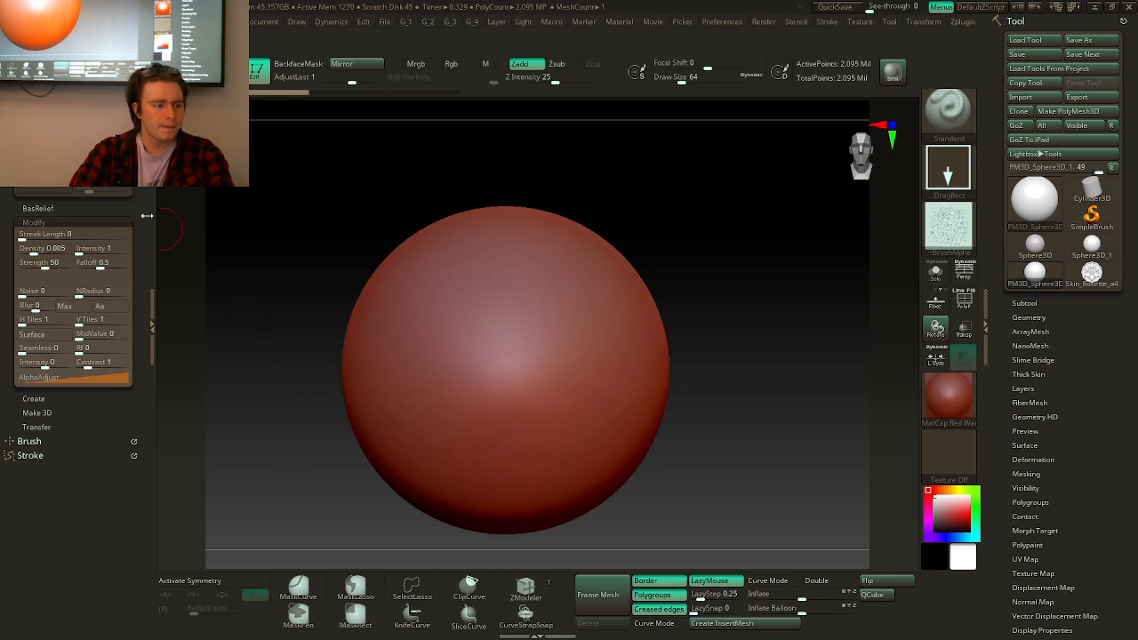
{"action": "left_click_drag", "start_coordinate": [147, 215], "coordinate": [144, 367]}
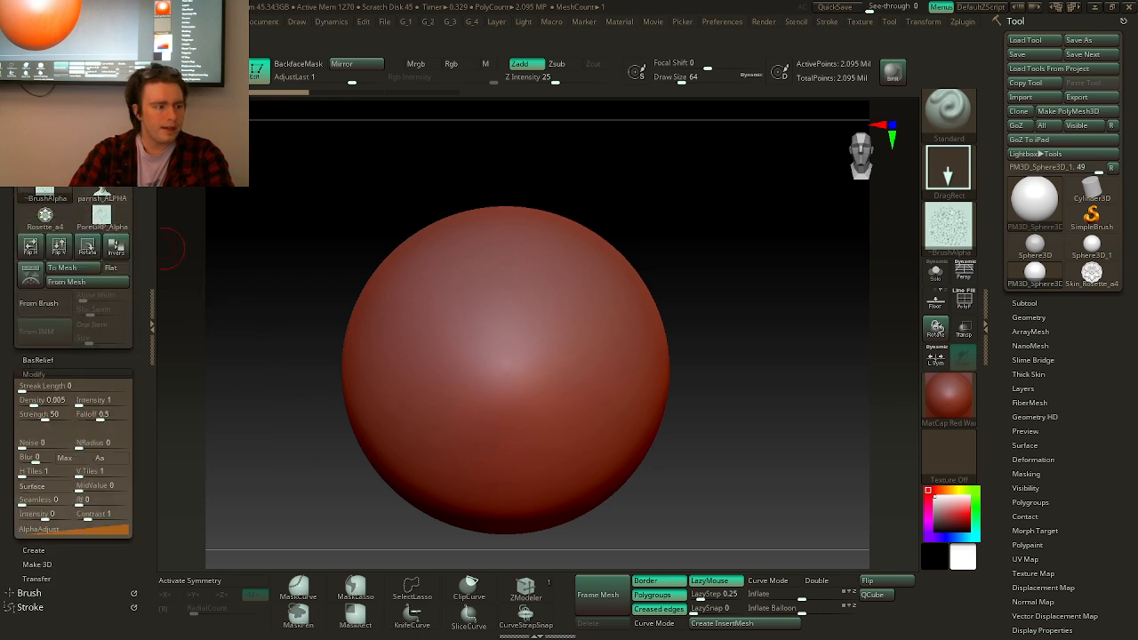
- Check the sphere's wireframe, expand its Surface settings and apply the Noise12.ZNM brick preset from the LightBox NoiseMakers
{"action": "mouse_move", "coordinate": [1092, 247]}
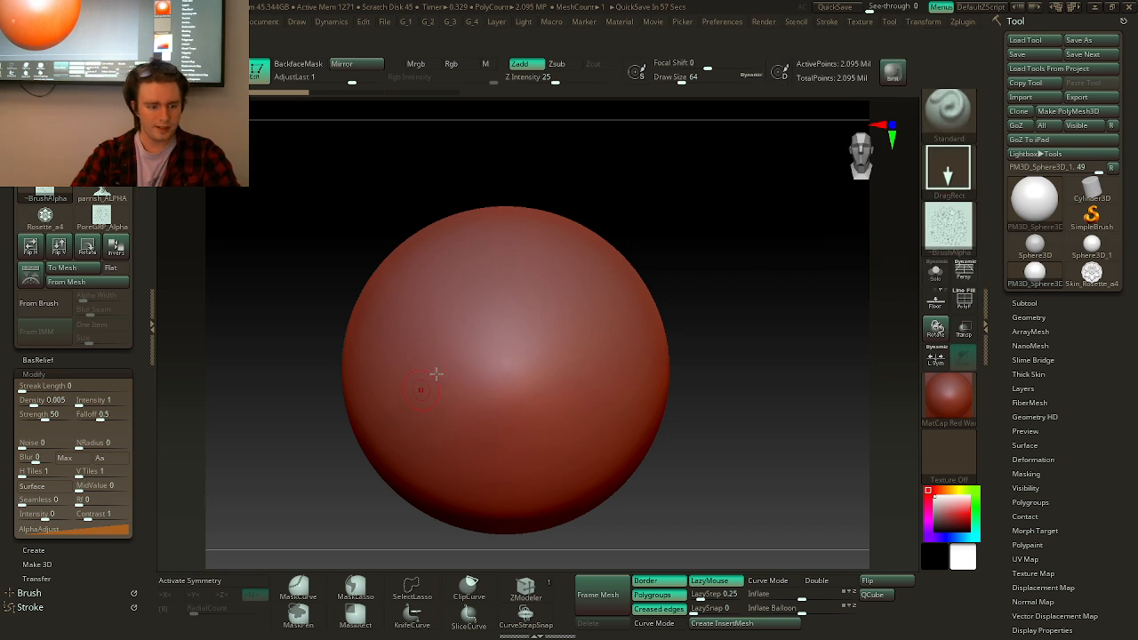
{"action": "right_click_drag", "start_coordinate": [592, 294], "coordinate": [646, 248], "text": "alt"}
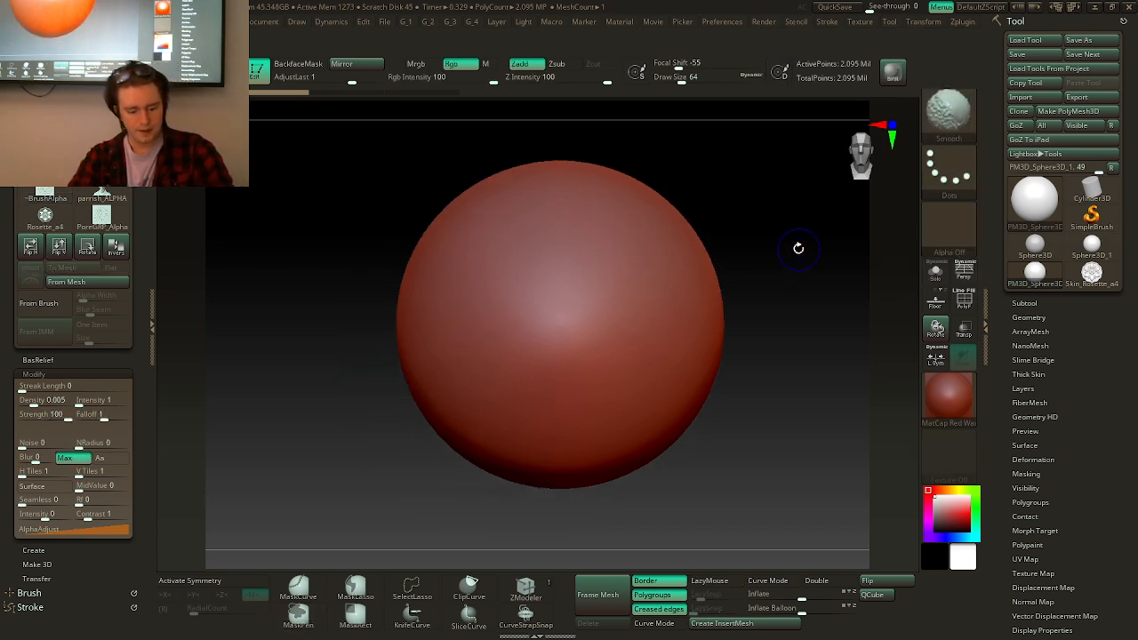
{"action": "key", "text": "shift+f"}
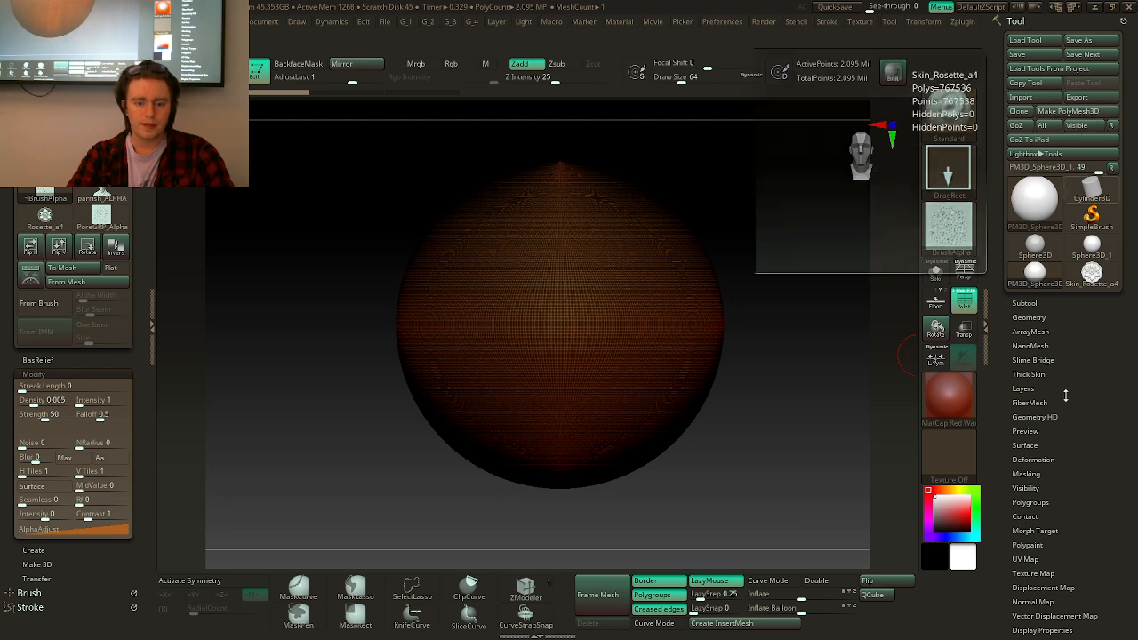
{"action": "left_click", "coordinate": [1027, 445]}
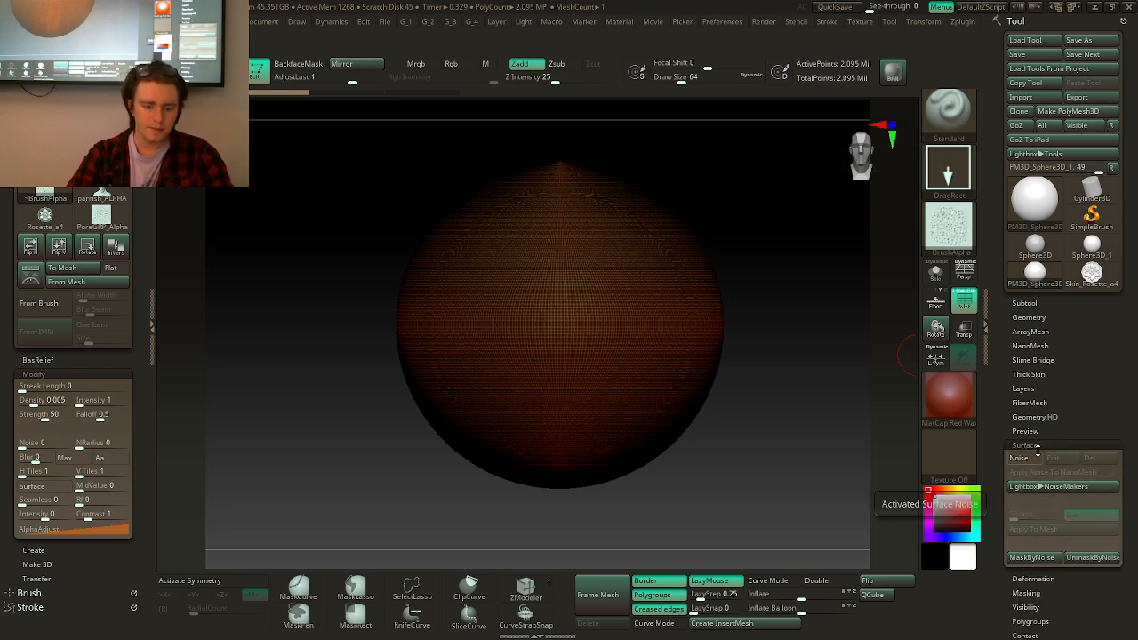
{"action": "key", "text": "shift+f"}
{"action": "left_click", "coordinate": [1049, 486]}
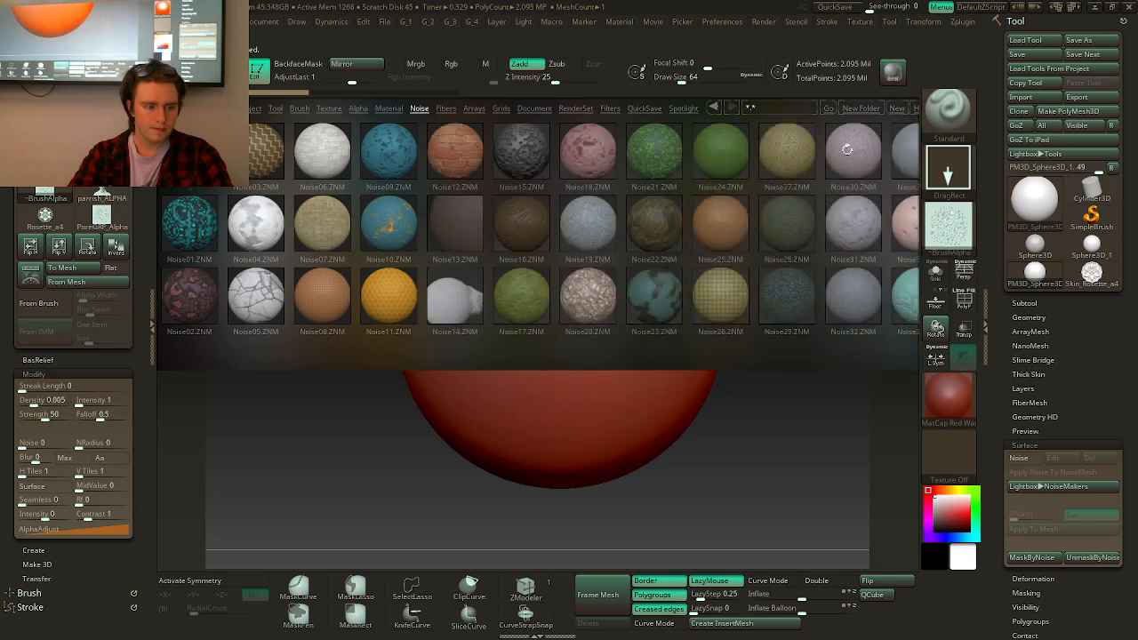
{"action": "double_click", "coordinate": [461, 151]}
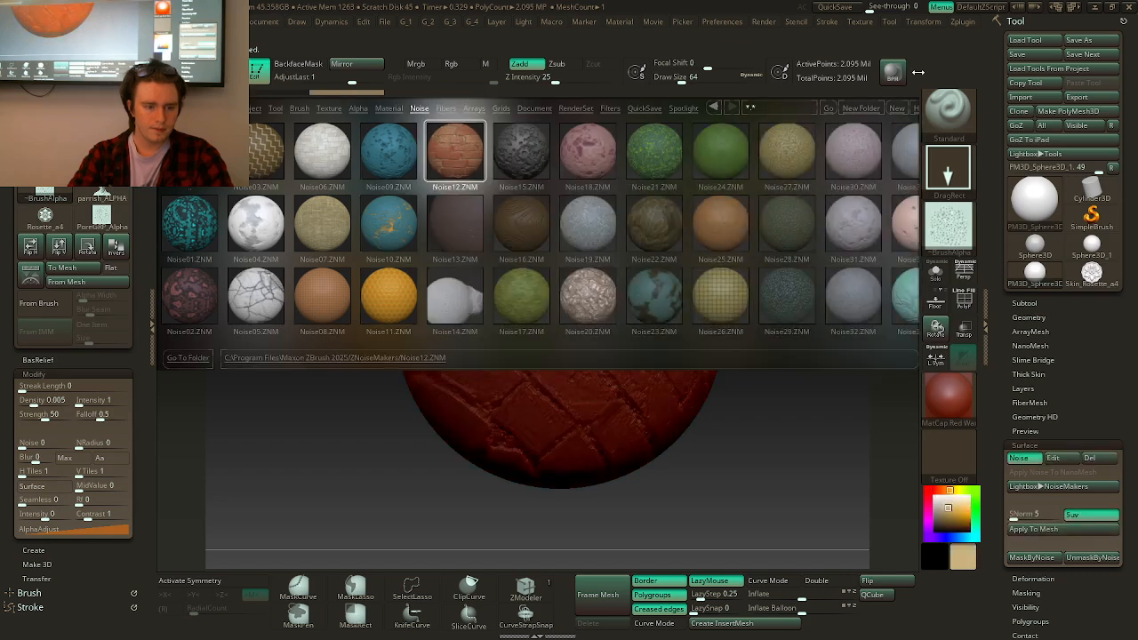
{"action": "left_click", "coordinate": [911, 103]}
{"action": "left_click_drag", "start_coordinate": [745, 303], "coordinate": [789, 274], "text": "alt"}
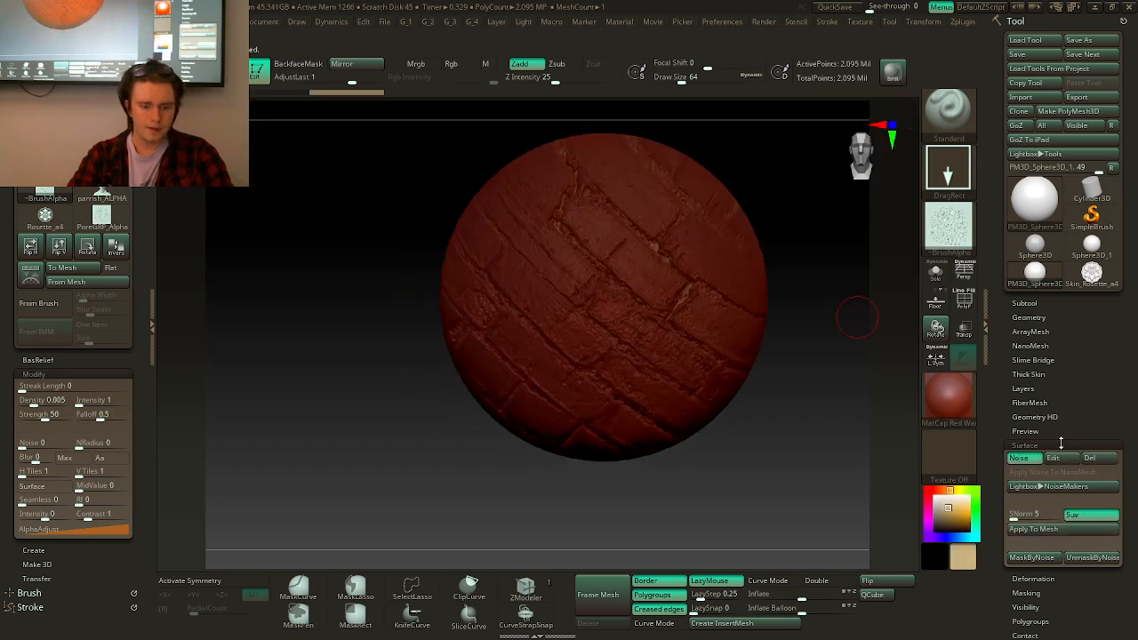
- Look through the remaining NoiseMaker presets in LightBox and close it
{"action": "left_click", "coordinate": [1038, 489]}
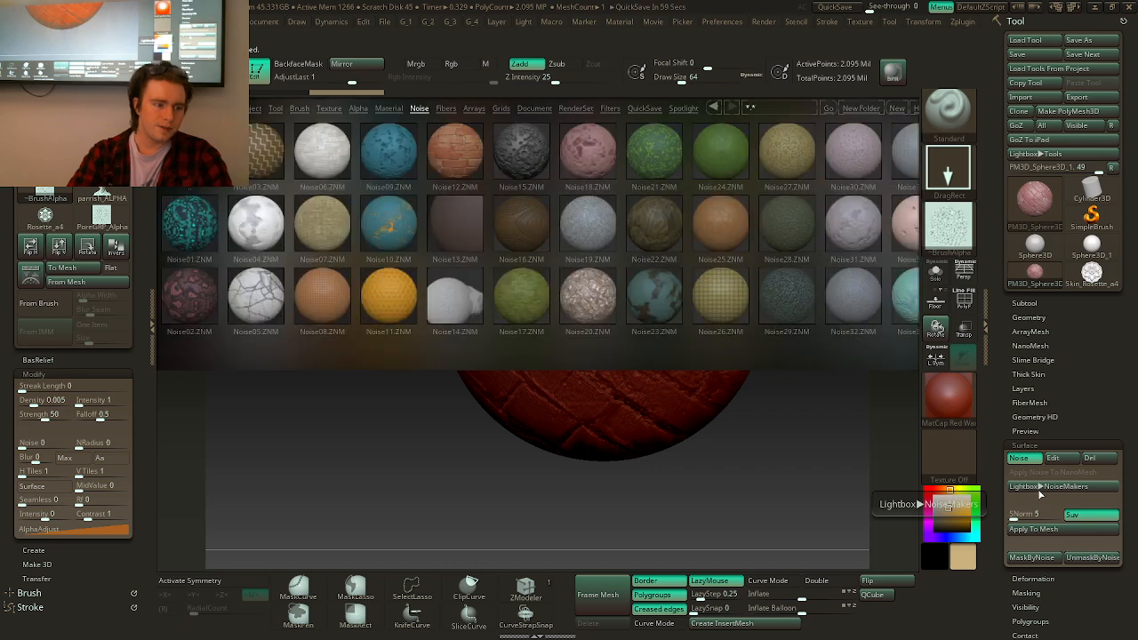
{"action": "left_click_drag", "start_coordinate": [791, 239], "coordinate": [482, 356]}
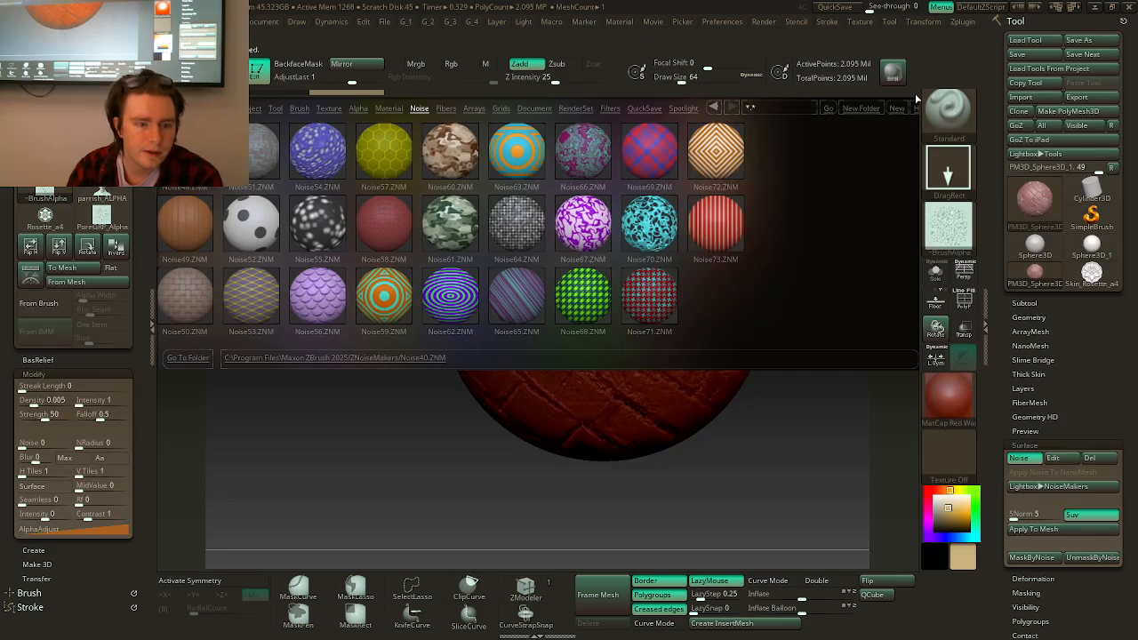
{"action": "key", "text": "comma"}
- Open the surface noise for editing and swap its brick alpha for the round vent image from the JRO_MechAlpha Vents folder
{"action": "left_click", "coordinate": [1058, 458]}
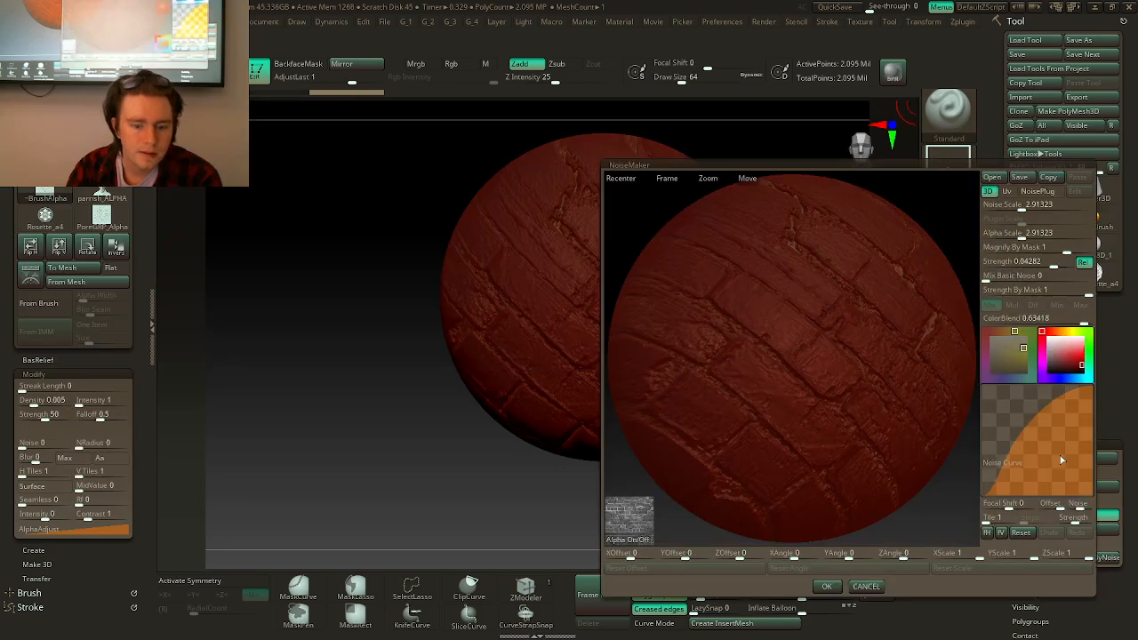
{"action": "left_click", "coordinate": [628, 539]}
{"action": "left_click", "coordinate": [628, 539]}
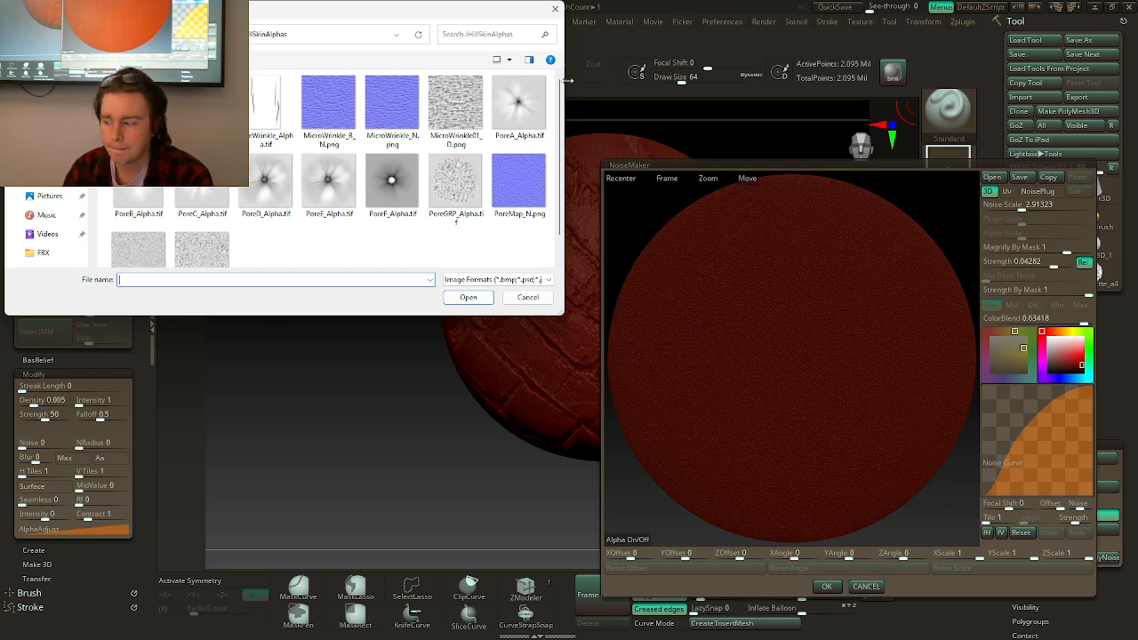
{"action": "left_click", "coordinate": [217, 34]}
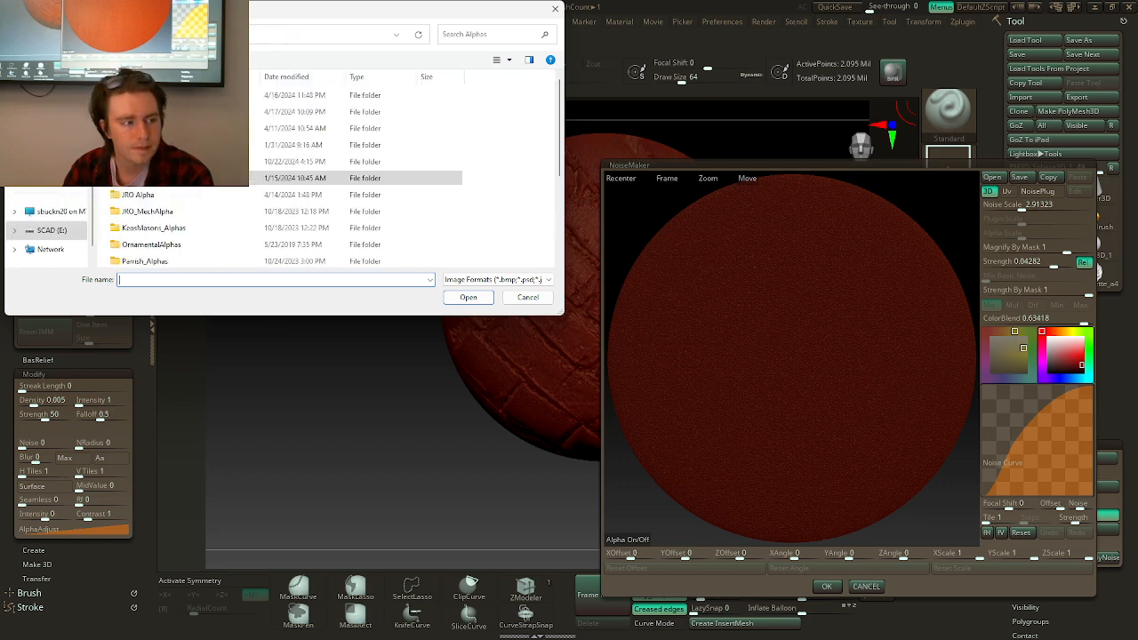
{"action": "left_click", "coordinate": [196, 213]}
{"action": "double_click", "coordinate": [195, 213]}
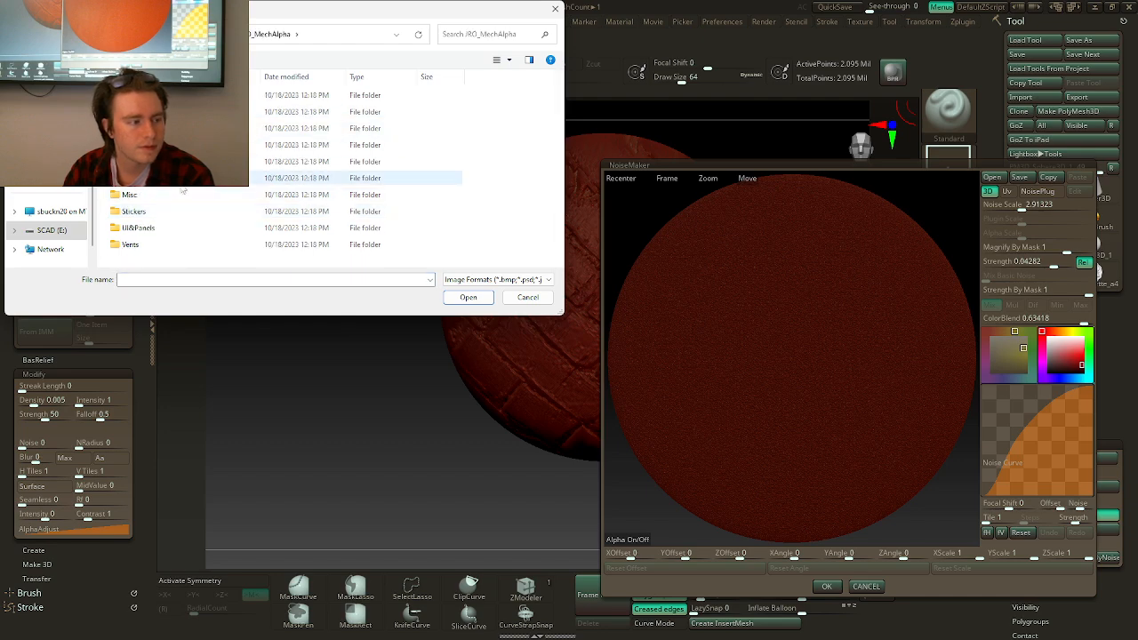
{"action": "double_click", "coordinate": [132, 244]}
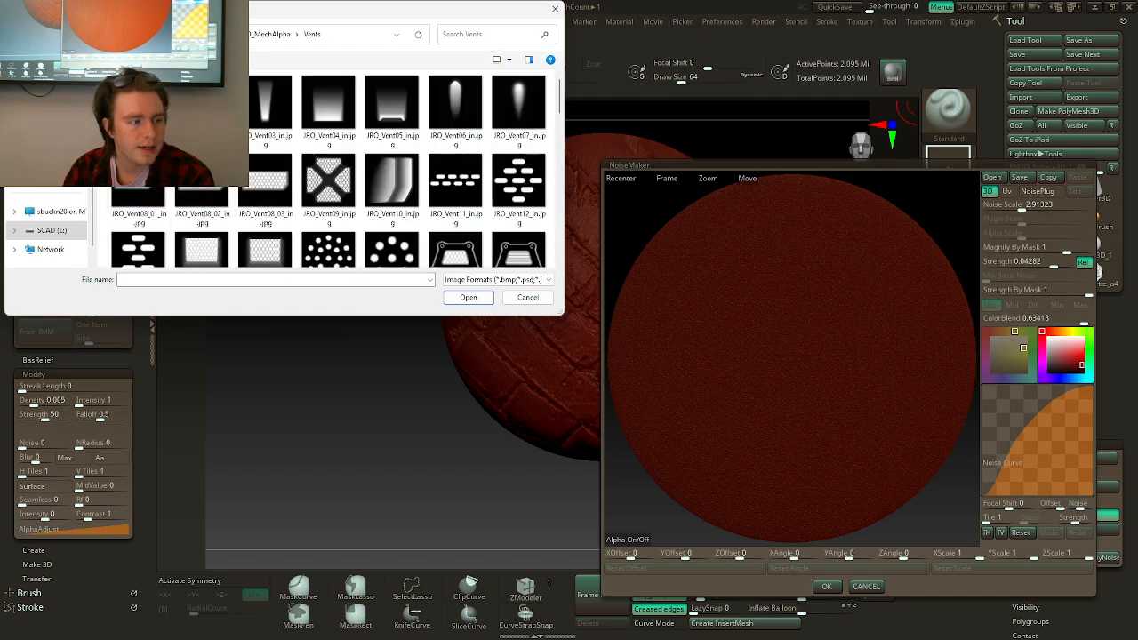
{"action": "double_click", "coordinate": [138, 103]}
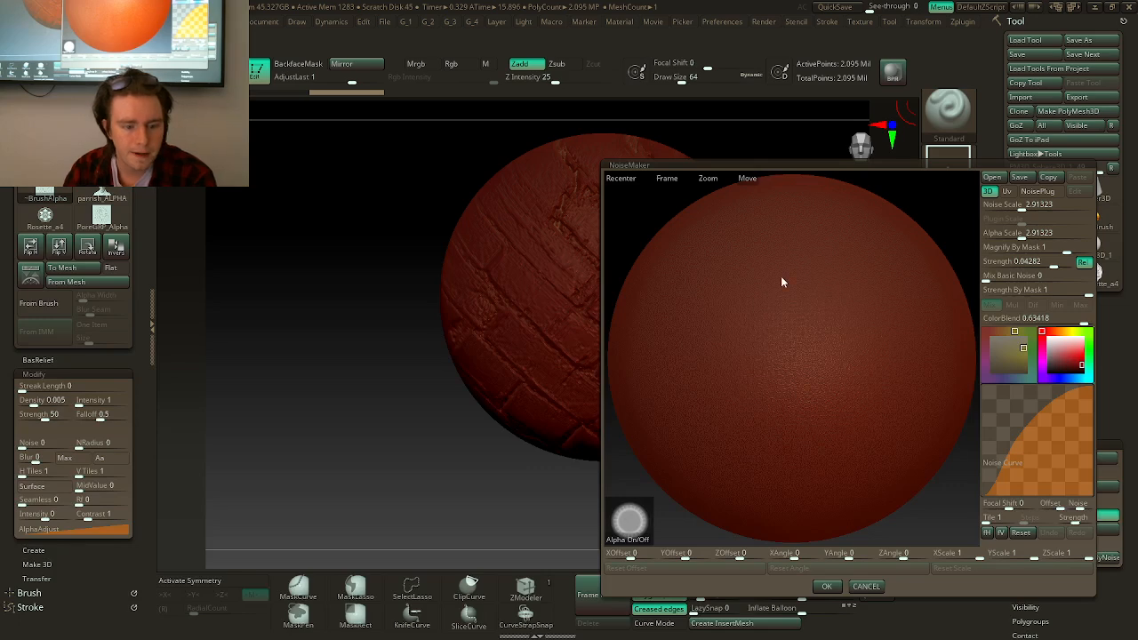
- Try Noise Scale 0 and Strength about -0.13 on the noise, inspect the preview up close, and cancel the noise edit
{"action": "left_click", "coordinate": [1011, 202]}
{"action": "left_click", "coordinate": [1004, 205]}
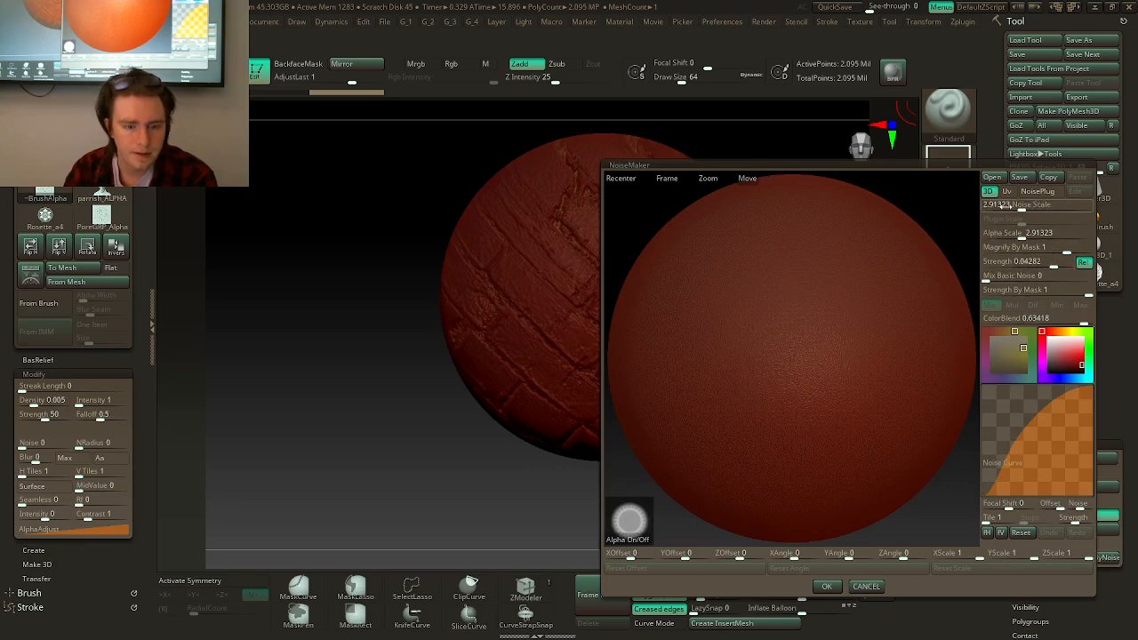
{"action": "left_click_drag", "start_coordinate": [1010, 204], "coordinate": [974, 205]}
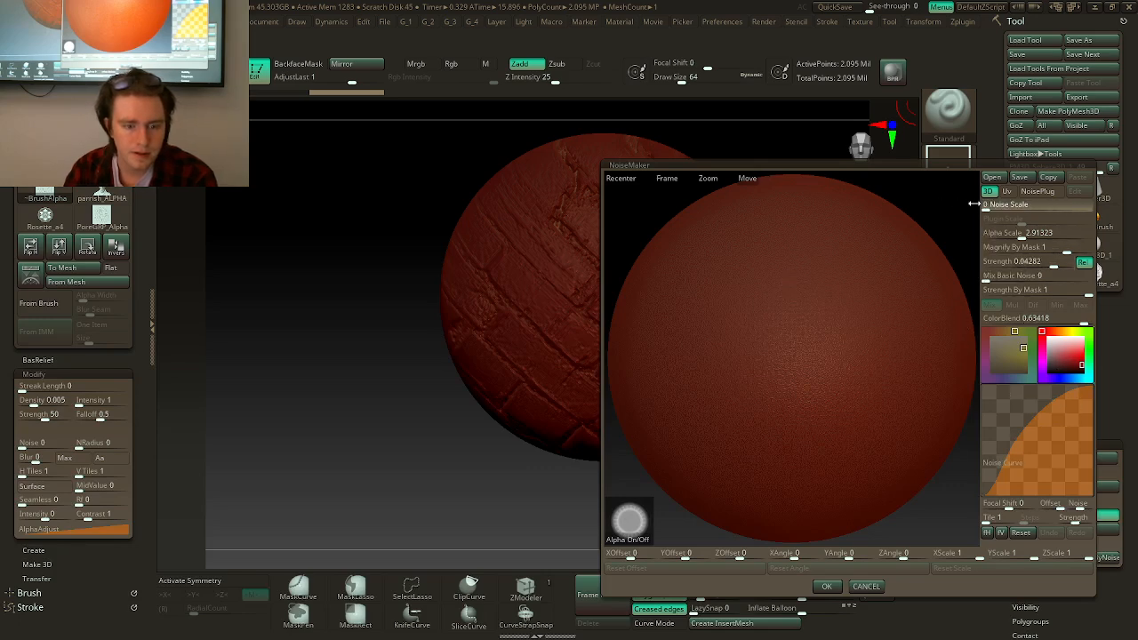
{"action": "left_click", "coordinate": [1020, 247]}
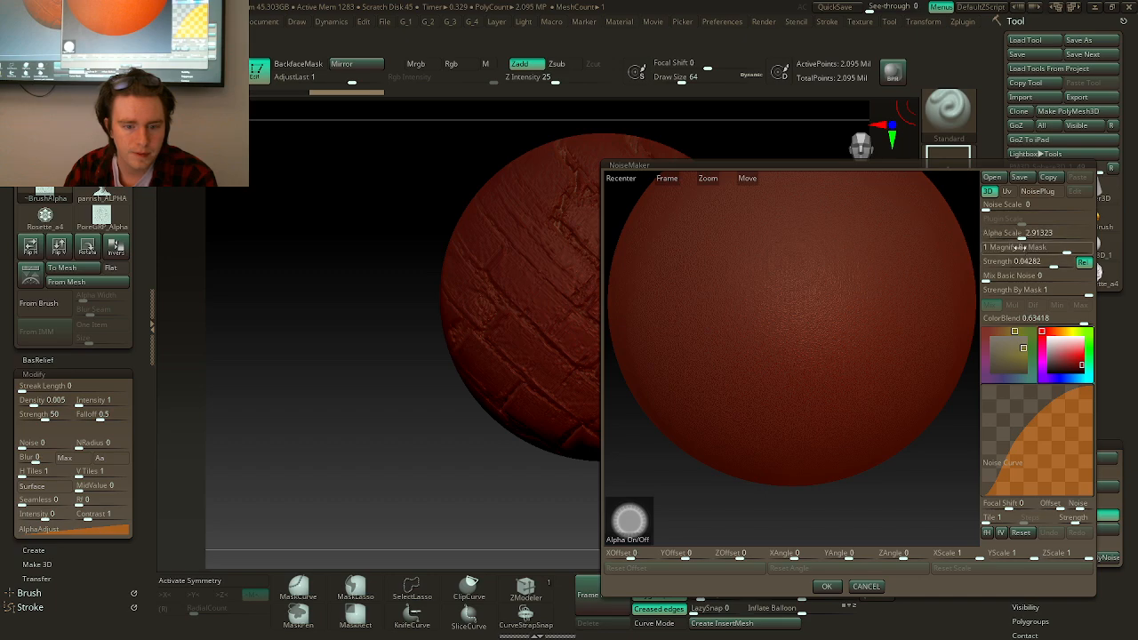
{"action": "left_click_drag", "start_coordinate": [1033, 261], "coordinate": [990, 263]}
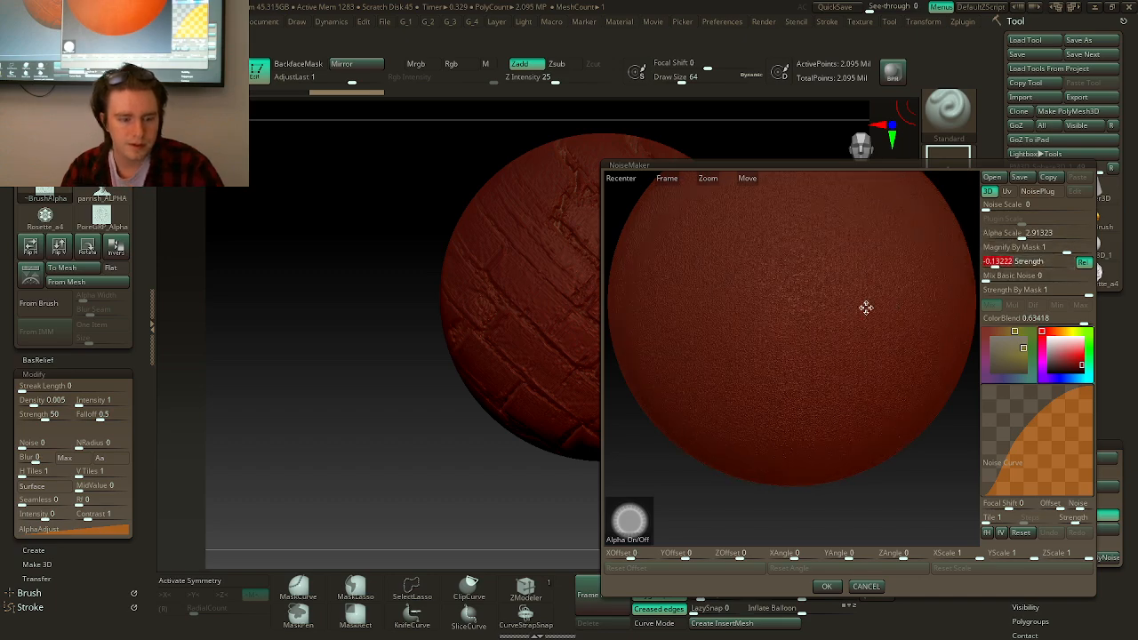
{"action": "right_click_drag", "start_coordinate": [803, 287], "coordinate": [971, 510], "text": "ctrl"}
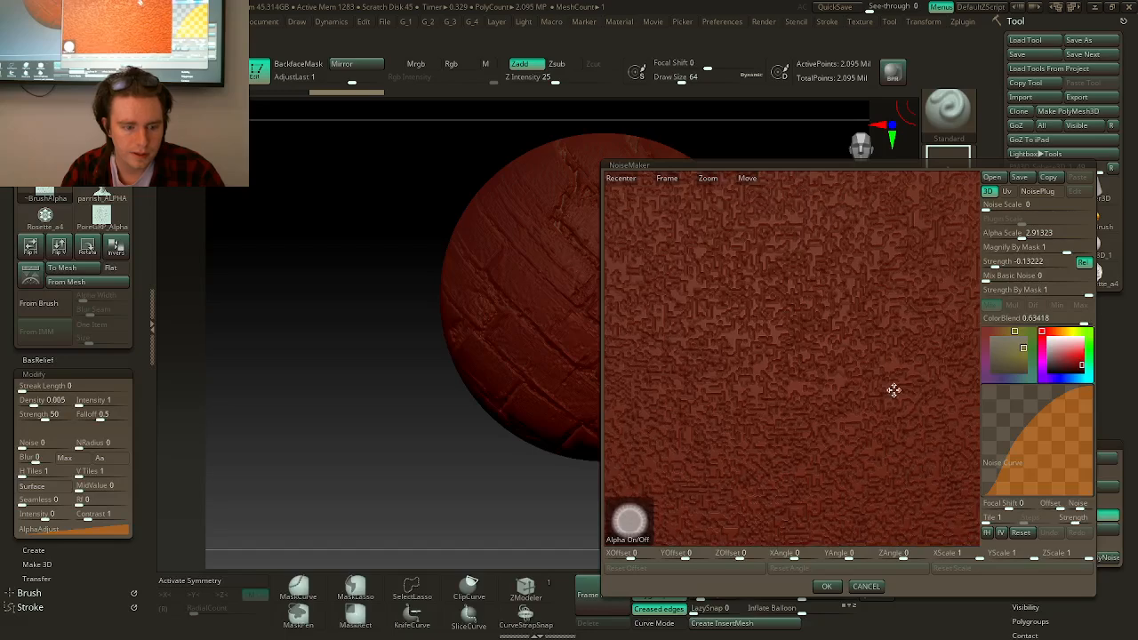
{"action": "left_click", "coordinate": [865, 587]}
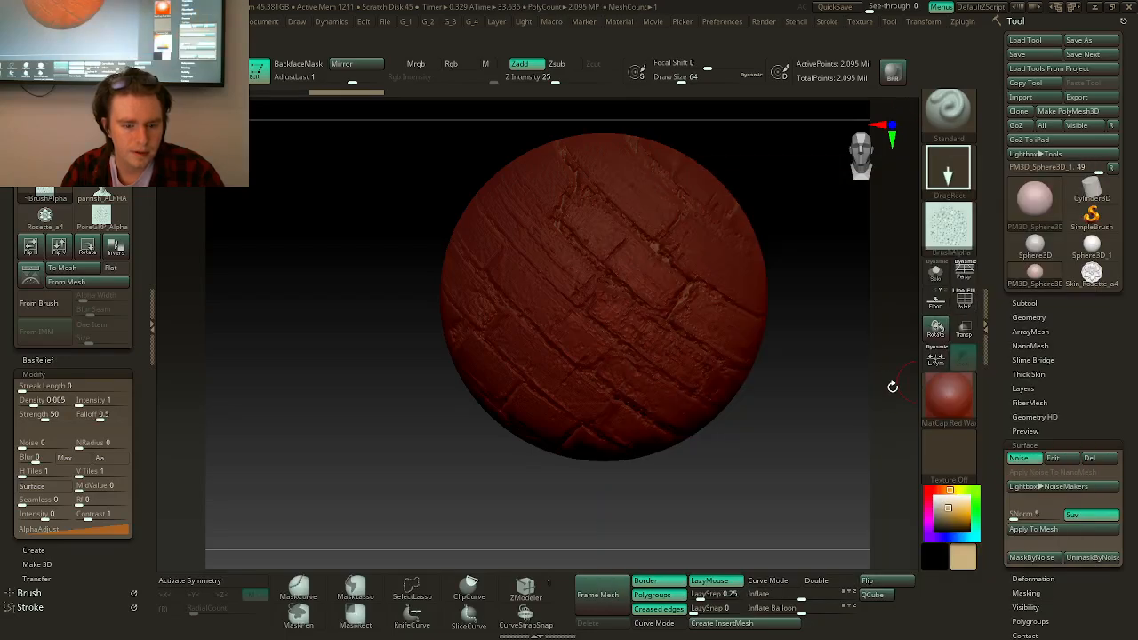
- Frame the sphere, delete its brick surface noise, and start a new noise in NoiseMaker
{"action": "left_click_drag", "start_coordinate": [891, 386], "coordinate": [820, 370]}
{"action": "key", "text": "f"}
{"action": "left_click", "coordinate": [1022, 458]}
{"action": "left_click", "coordinate": [1023, 458]}
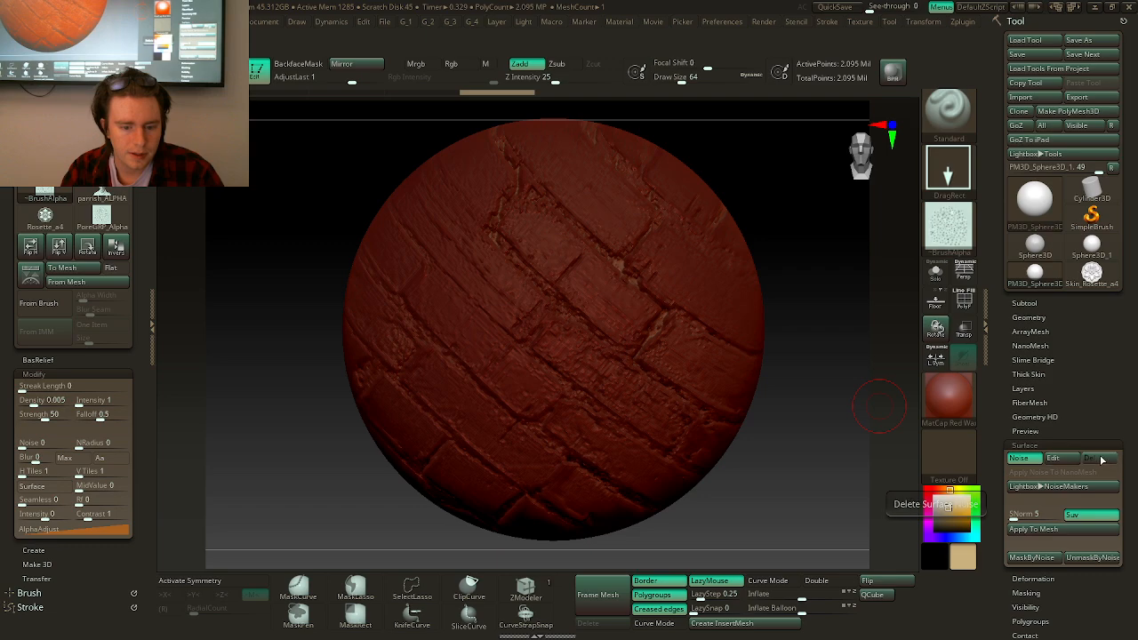
{"action": "left_click", "coordinate": [1030, 459]}
{"action": "left_click", "coordinate": [1031, 461]}
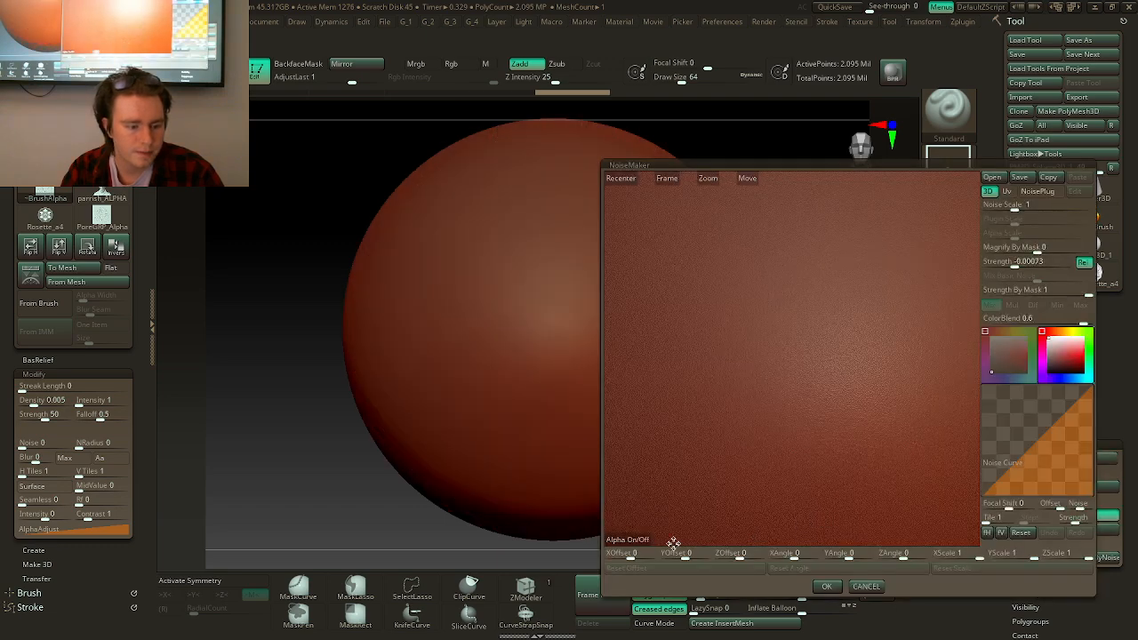
- Load the round vent alpha and set Noise Scale and Mix Basic Noise to 0, Strength to about -0.19, and Alpha Scale to about 0.12
{"action": "left_click", "coordinate": [638, 539]}
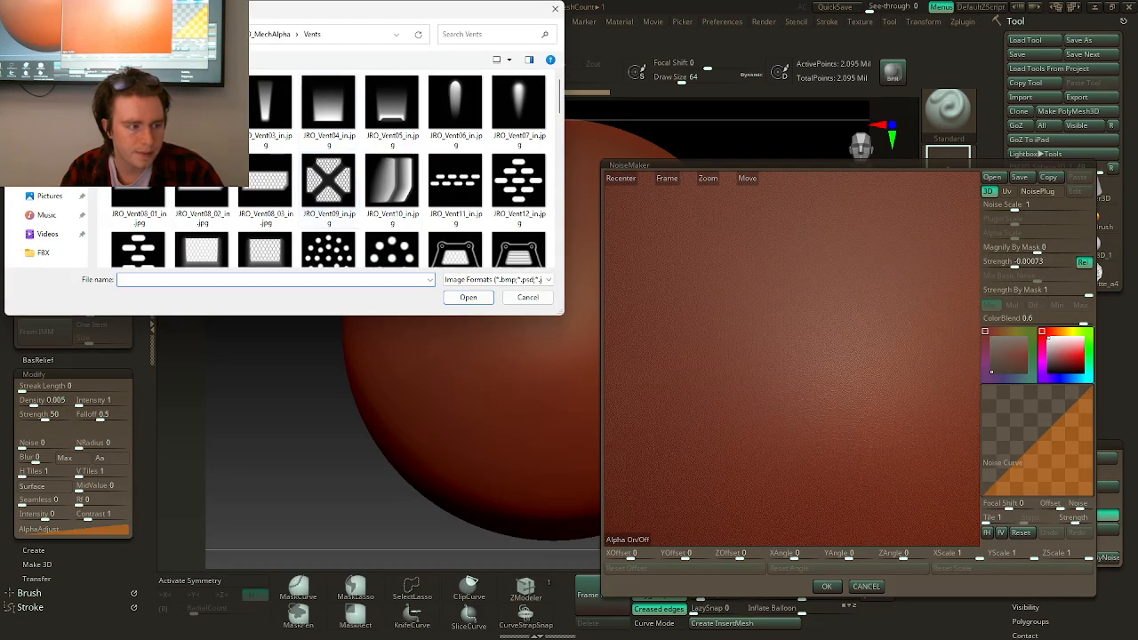
{"action": "key", "text": "Escape"}
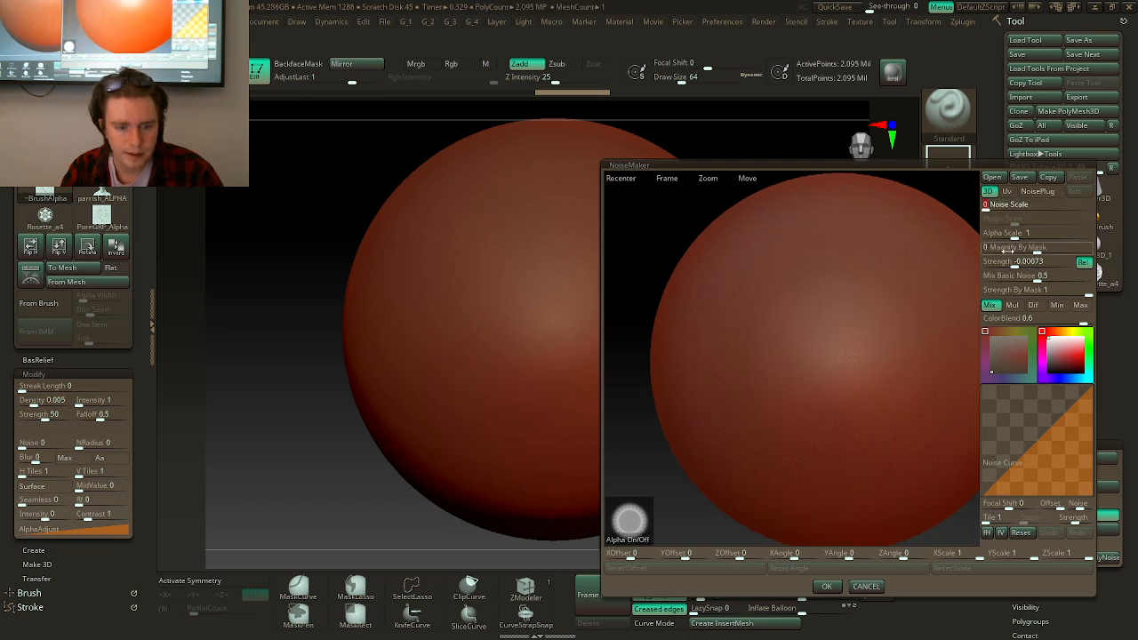
{"action": "left_click_drag", "start_coordinate": [1014, 274], "coordinate": [992, 264]}
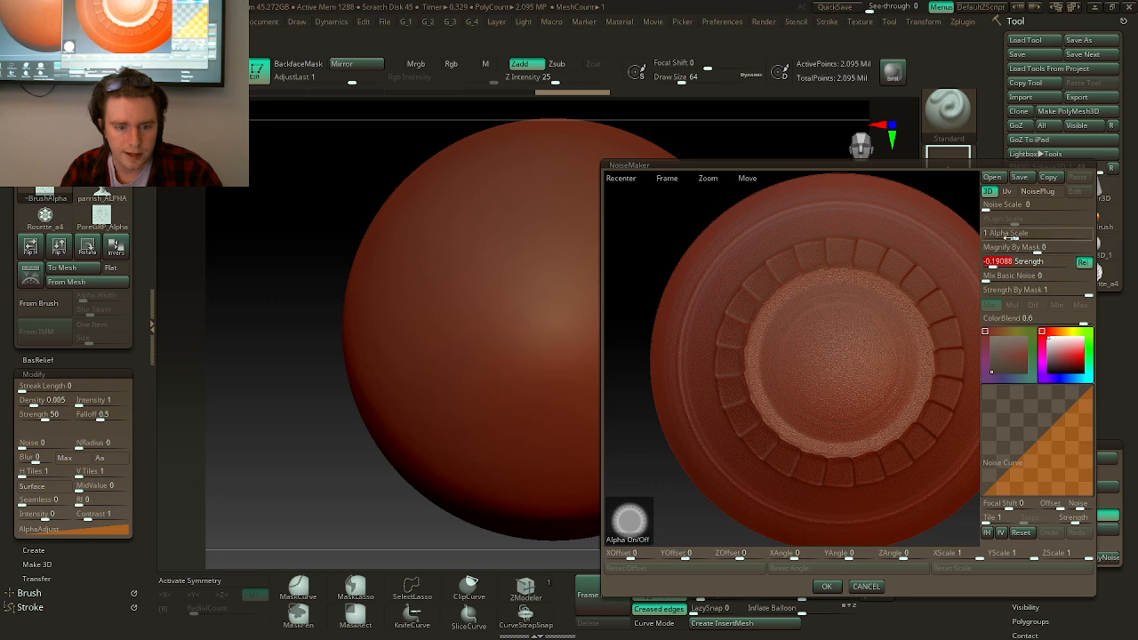
{"action": "left_click_drag", "start_coordinate": [1012, 233], "coordinate": [795, 342]}
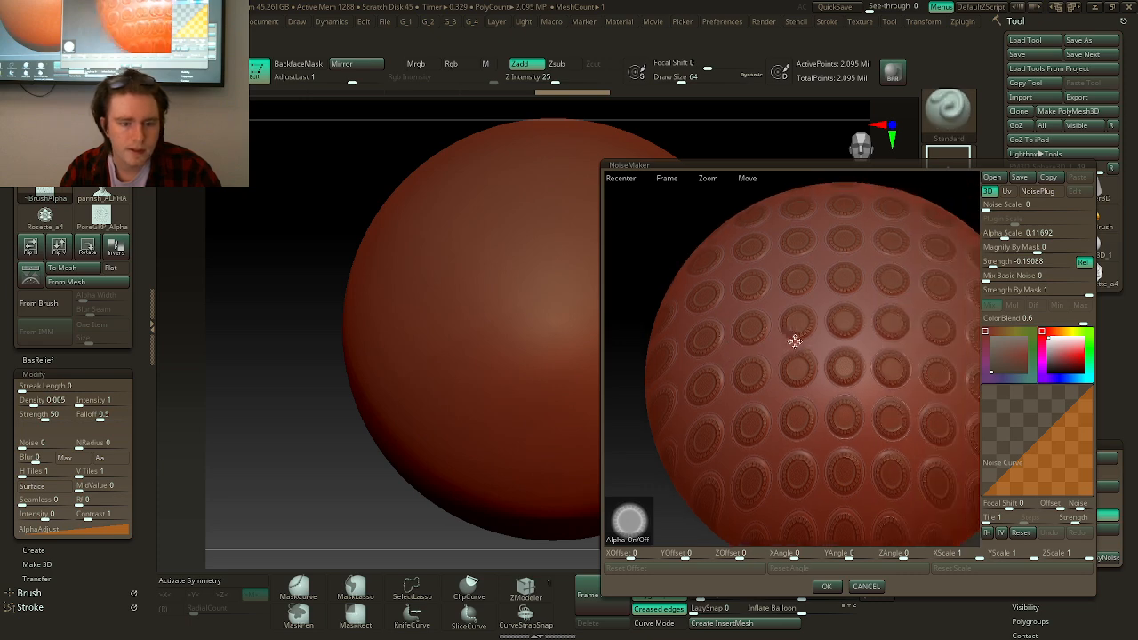
- Switch the noise projection from 3D to UV, inspect the pattern around the sphere's pole, and accept the noise
{"action": "left_click", "coordinate": [1008, 192]}
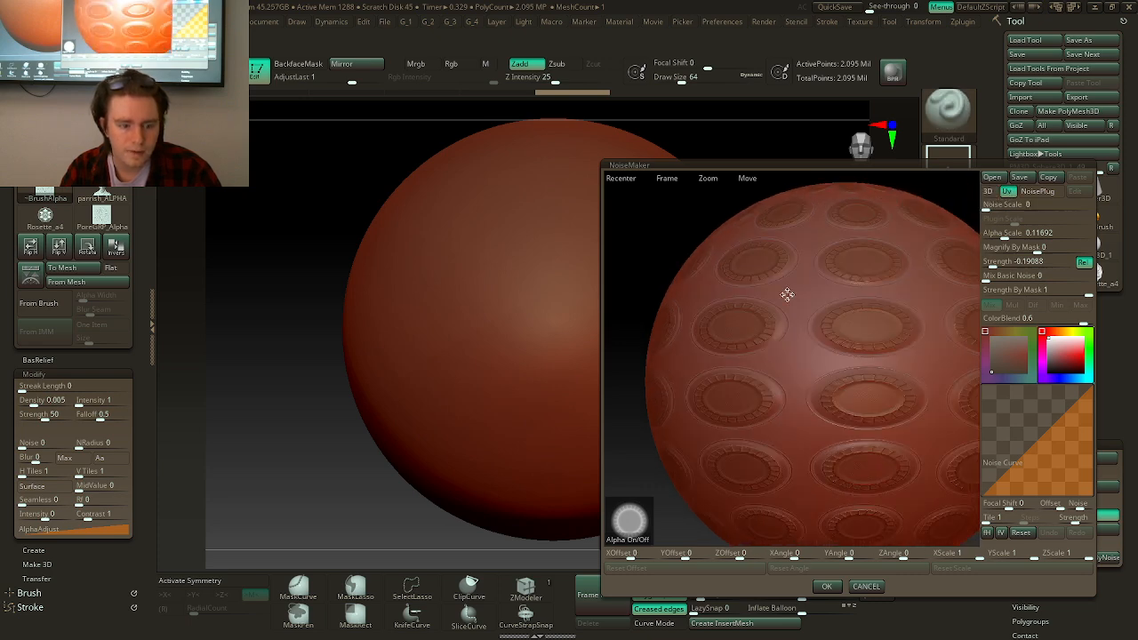
{"action": "left_click_drag", "start_coordinate": [787, 295], "coordinate": [831, 330]}
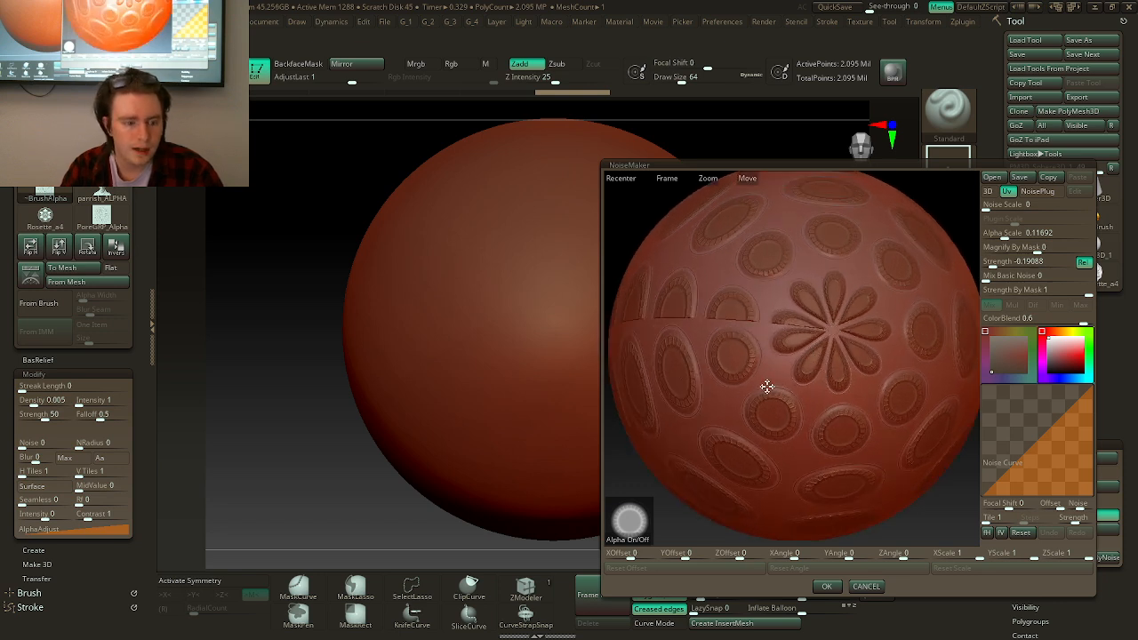
{"action": "left_click_drag", "start_coordinate": [766, 386], "coordinate": [951, 277]}
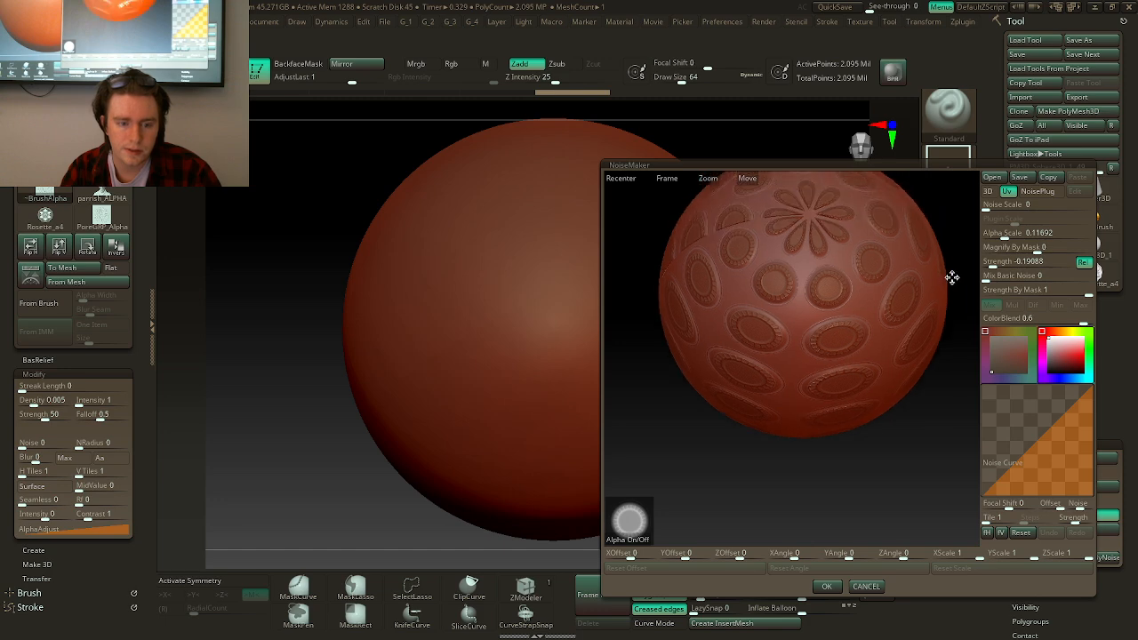
{"action": "left_click_drag", "start_coordinate": [860, 350], "coordinate": [949, 501]}
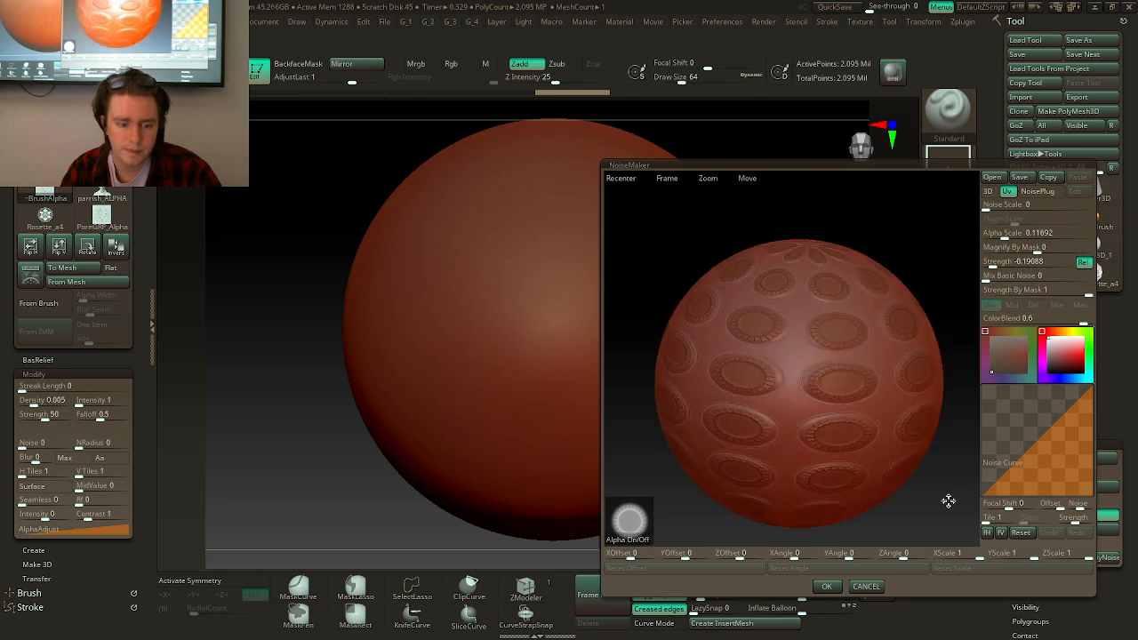
{"action": "left_click", "coordinate": [827, 586]}
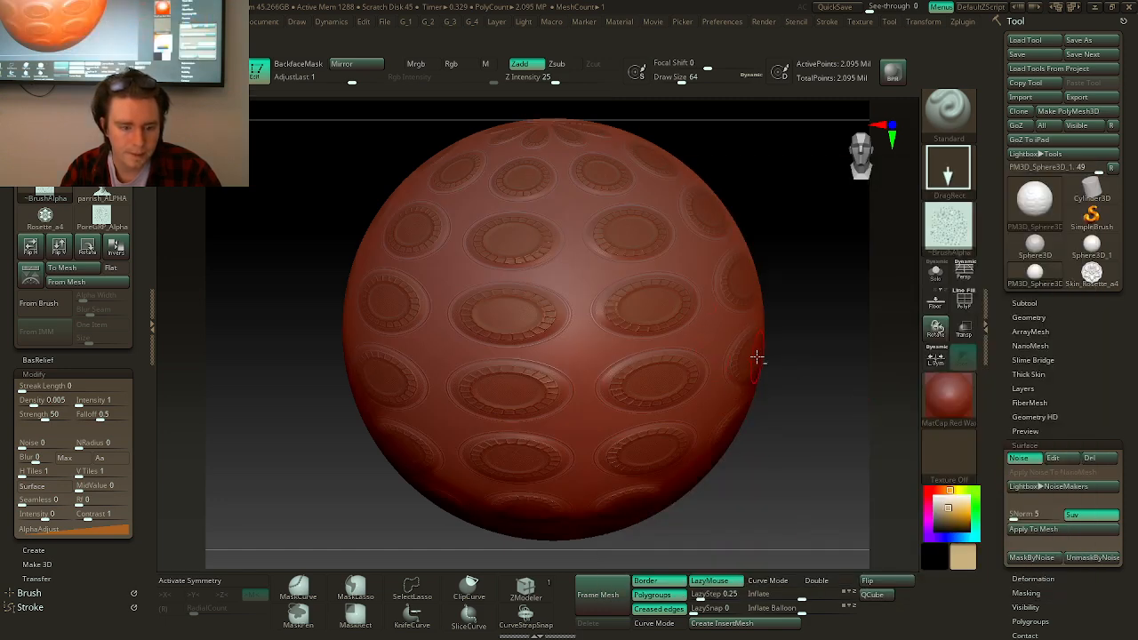
- Change the sphere's material to MatCap Gray and view the patterned surface up close
{"action": "scroll", "coordinate": [757, 357], "scroll_direction": "down", "scroll_amount": 2}
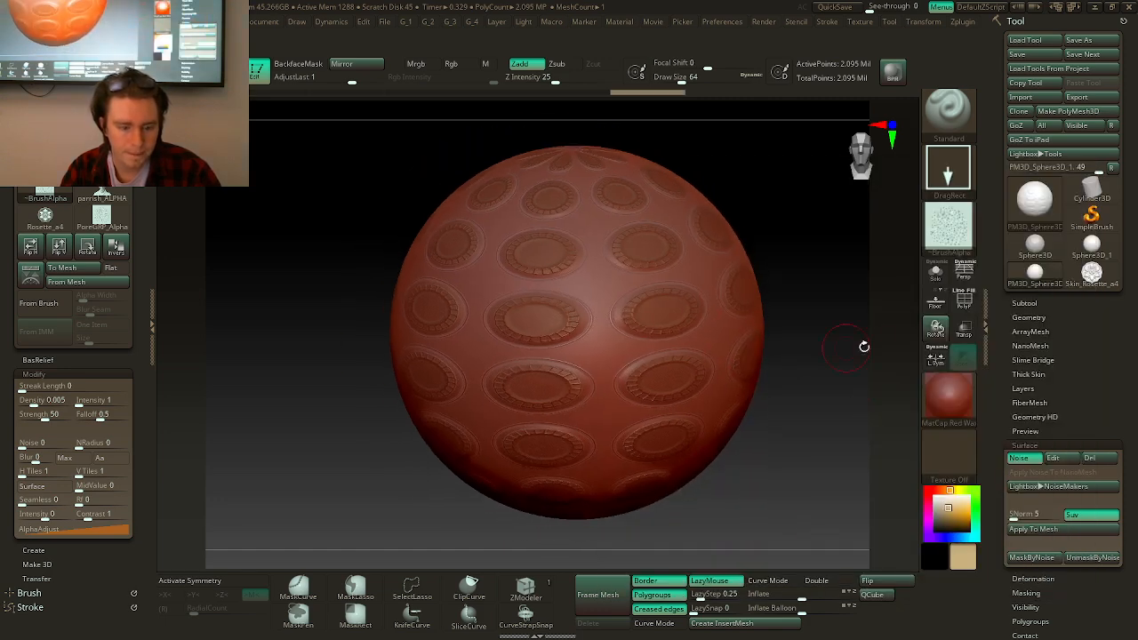
{"action": "left_click", "coordinate": [949, 397]}
{"action": "left_click", "coordinate": [843, 265]}
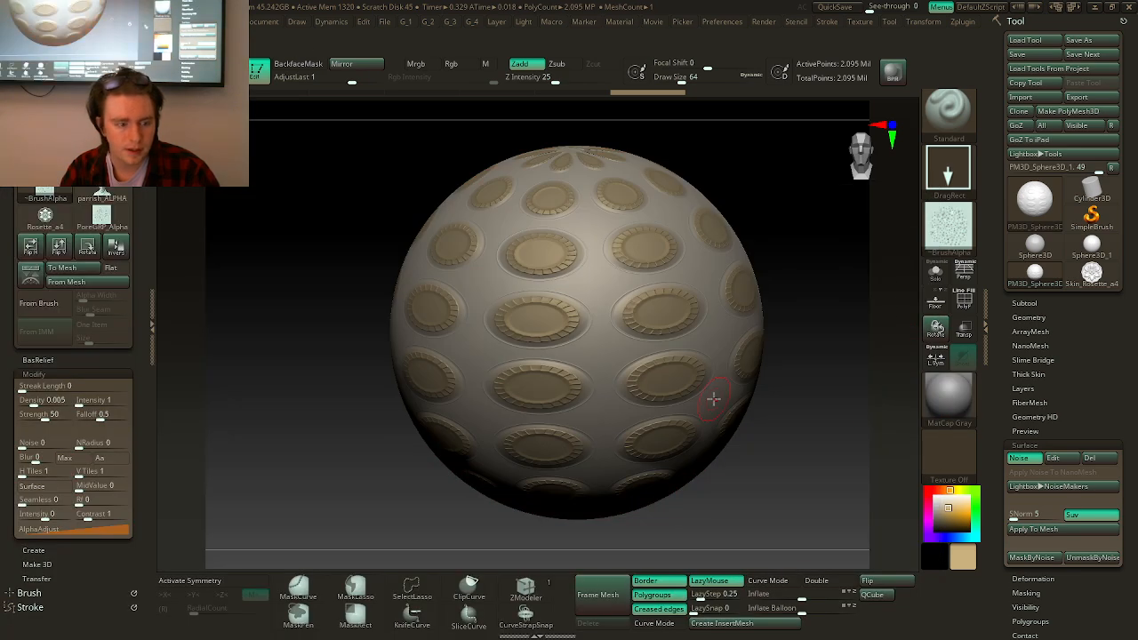
{"action": "left_click_drag", "start_coordinate": [814, 411], "coordinate": [781, 398]}
{"action": "left_click_drag", "start_coordinate": [761, 365], "coordinate": [800, 377], "text": "alt"}
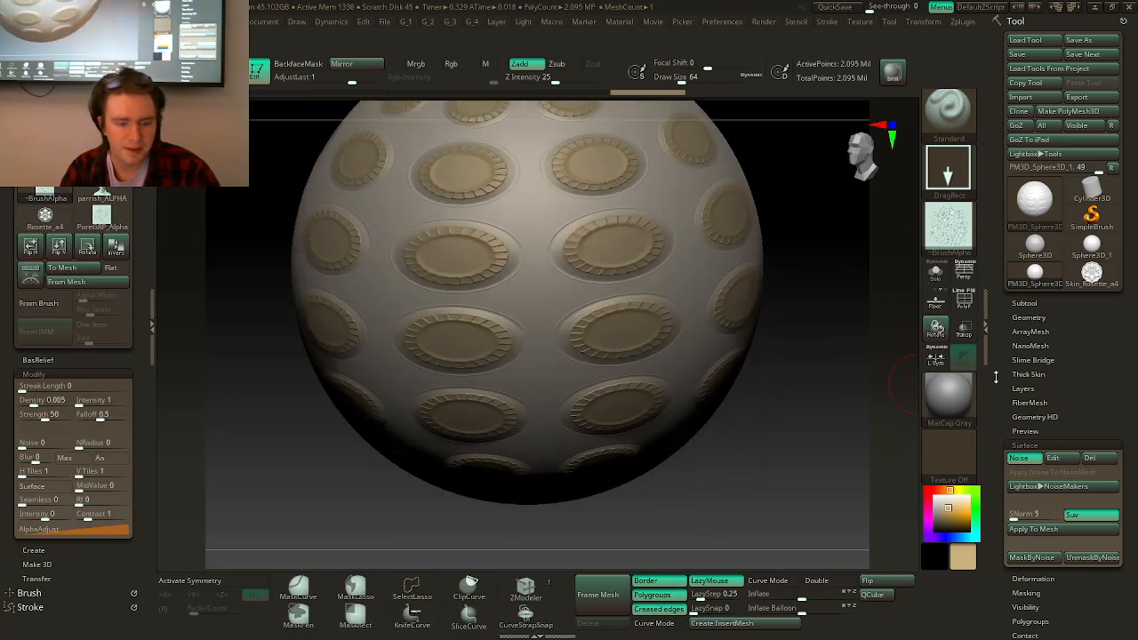
- Try applying the noise to the mesh, inspect the resulting detail, and undo the application
{"action": "left_click", "coordinate": [1055, 531]}
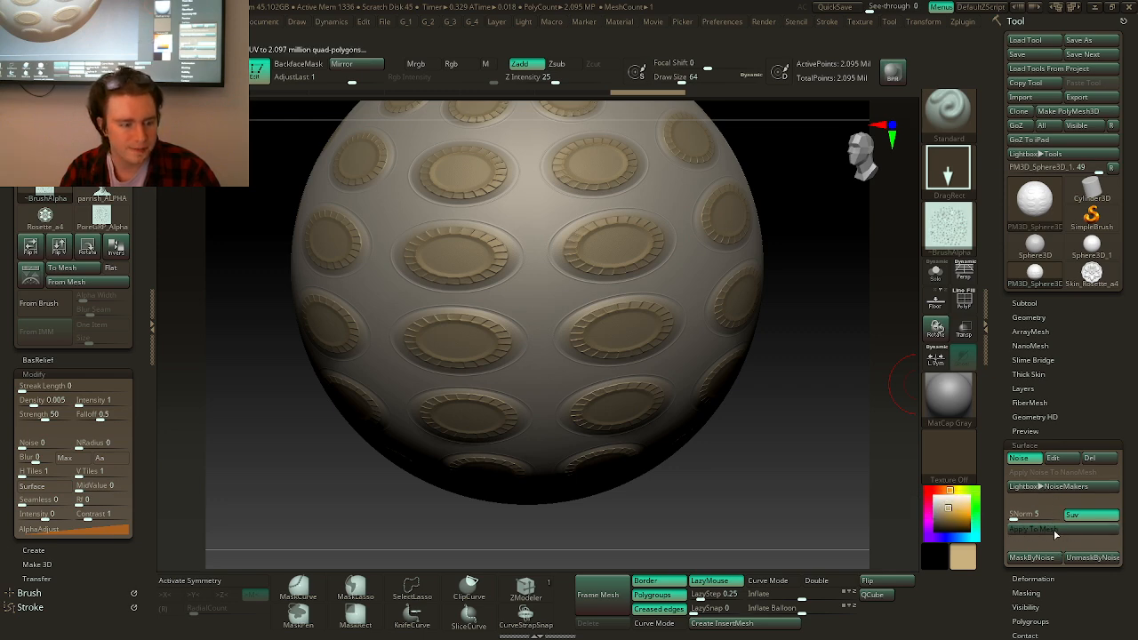
{"action": "mouse_move", "coordinate": [716, 260]}
{"action": "right_mouse_down"}
{"action": "mouse_move", "coordinate": [719, 287]}
{"action": "mouse_move", "coordinate": [721, 275]}
{"action": "mouse_move", "coordinate": [665, 308]}
{"action": "mouse_move", "coordinate": [721, 455]}
{"action": "right_mouse_up"}
{"action": "right_click_drag", "start_coordinate": [396, 363], "coordinate": [607, 371], "text": "alt"}
{"action": "key", "text": "ctrl+z"}
{"action": "right_click_drag", "start_coordinate": [724, 412], "coordinate": [679, 334], "text": "alt"}
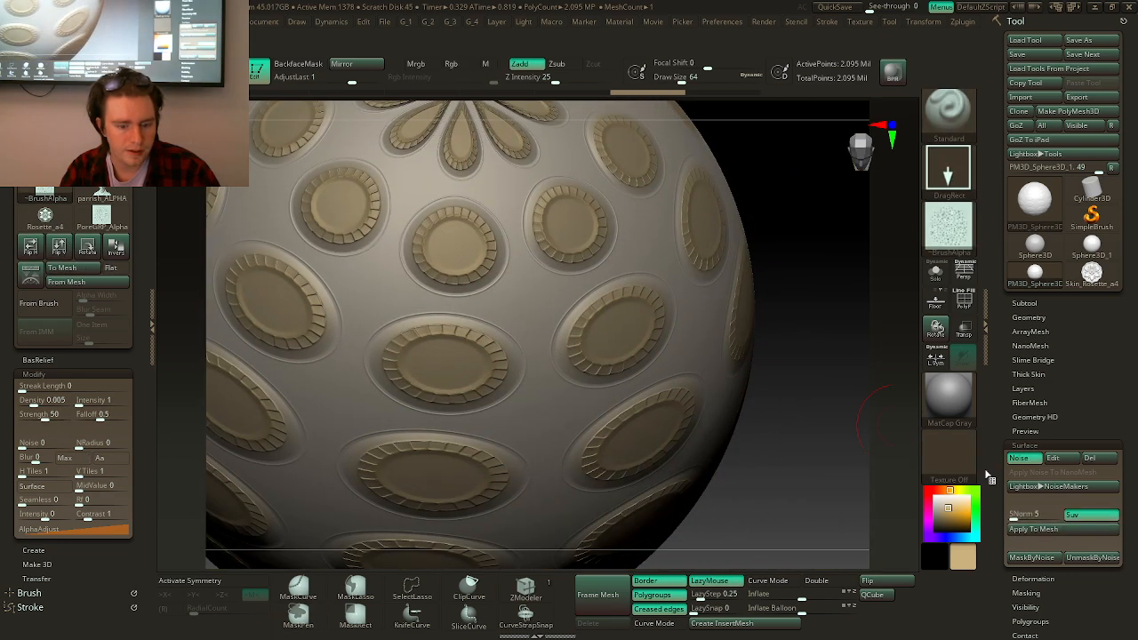
- Mask the sphere by its noise pattern, set the active color to white, and move in on the masked ovals
{"action": "left_click", "coordinate": [1034, 559]}
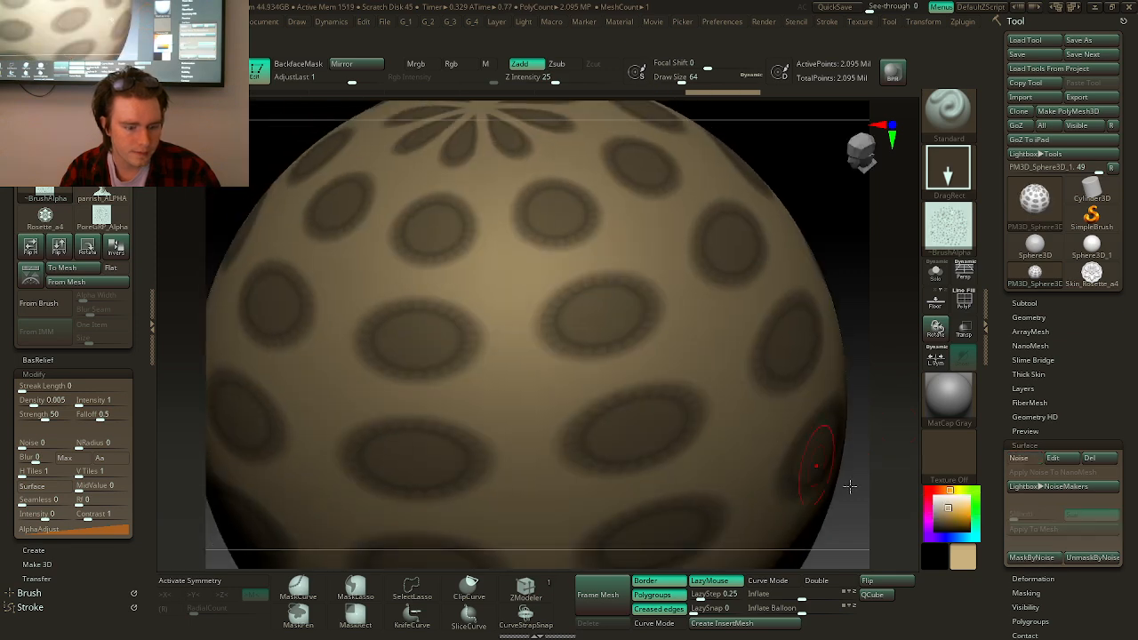
{"action": "left_click_drag", "start_coordinate": [944, 505], "coordinate": [926, 481]}
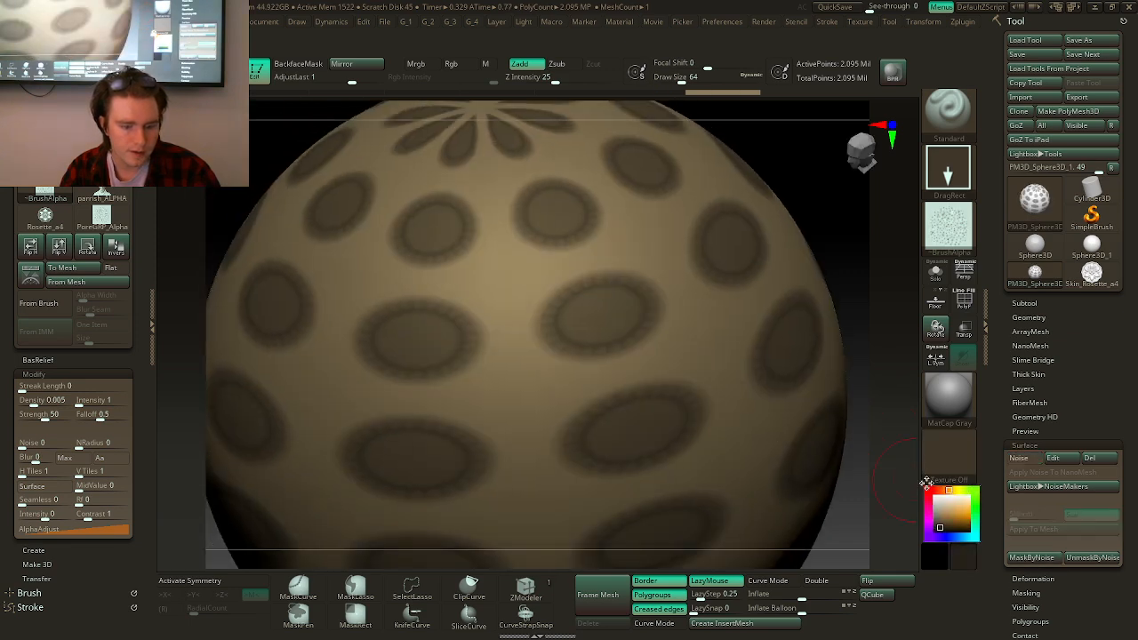
{"action": "right_click_drag", "start_coordinate": [752, 342], "coordinate": [619, 246], "text": "alt"}
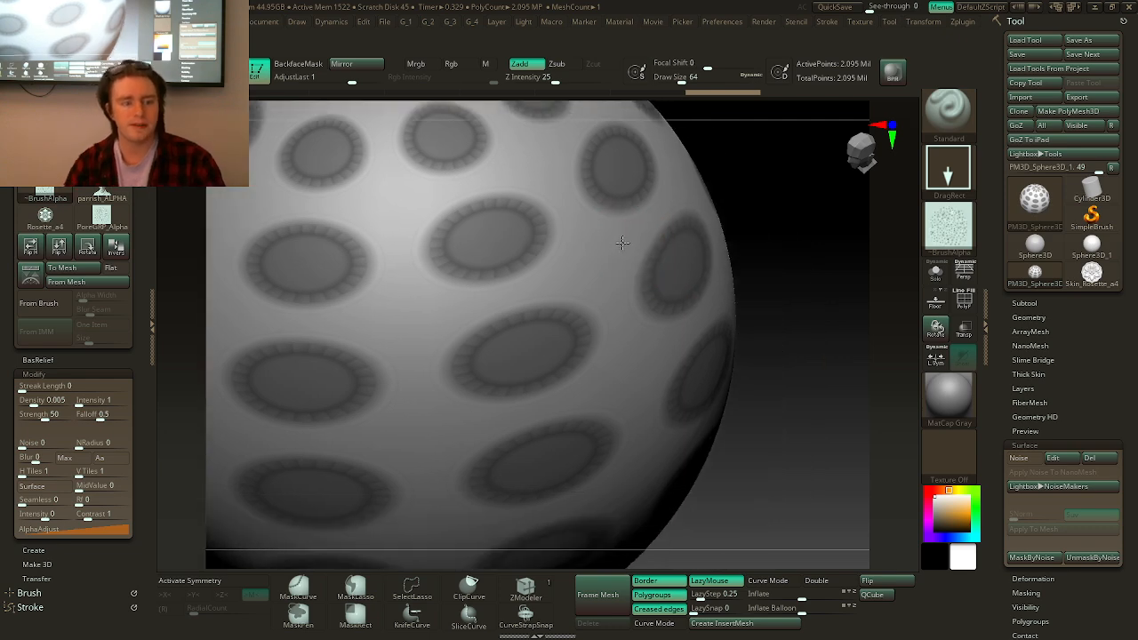
- Try the Inflate deformation on the unmasked areas around the sphere's ovals and undo it
{"action": "left_click_drag", "start_coordinate": [828, 596], "coordinate": [817, 596]}
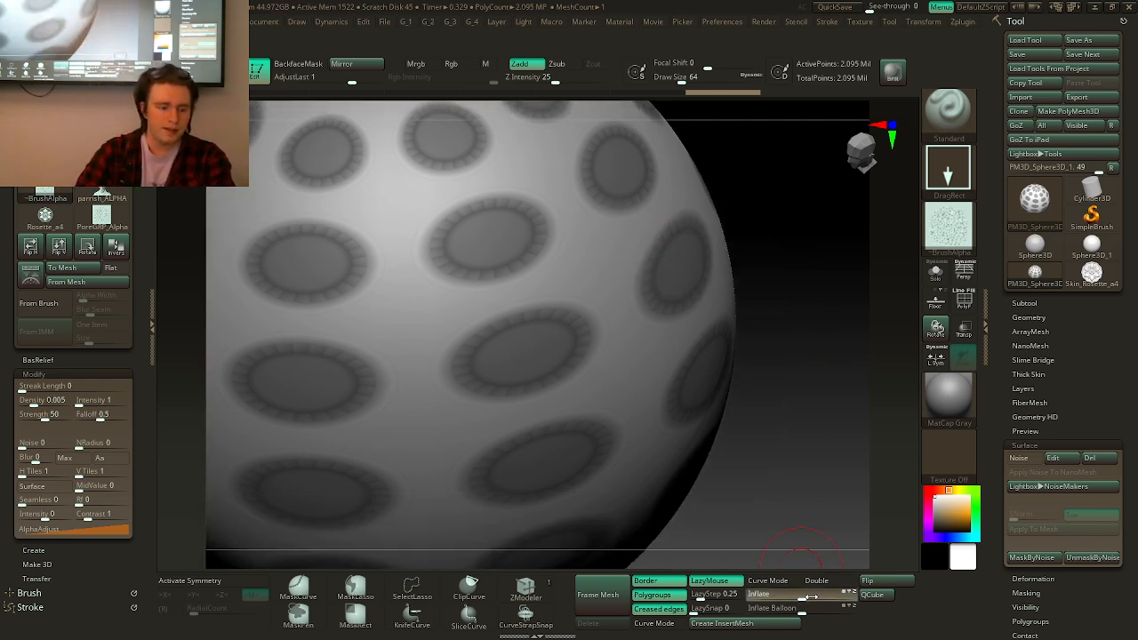
{"action": "key", "text": "ctrl+z"}
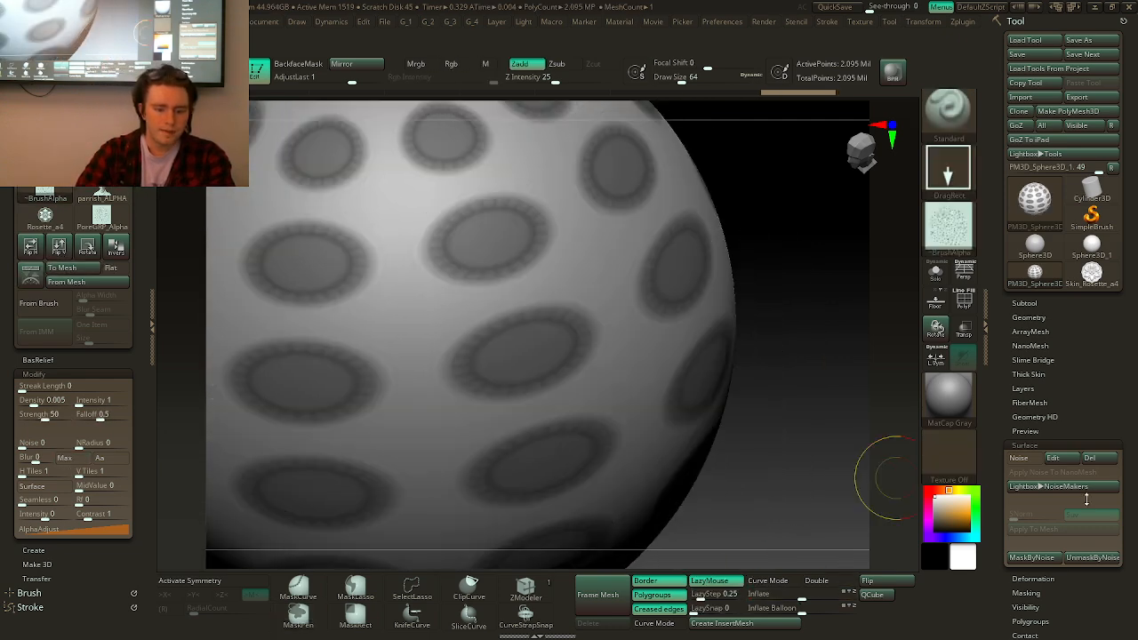
{"action": "scroll", "coordinate": [1061, 520], "scroll_direction": "down", "scroll_amount": 3}
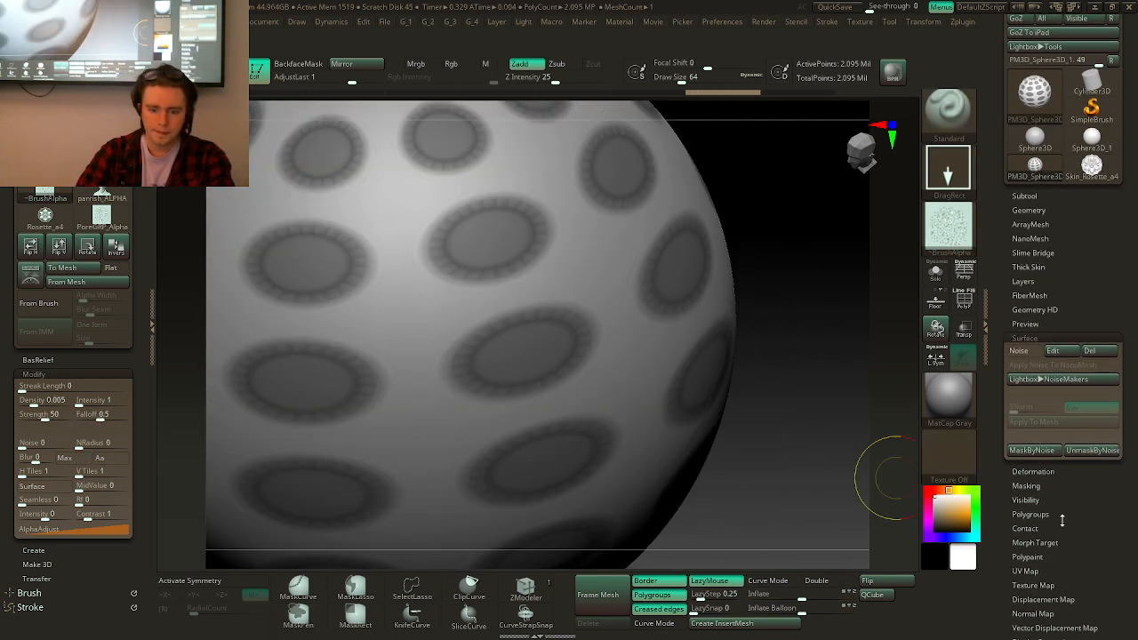
{"action": "left_click", "coordinate": [1035, 471]}
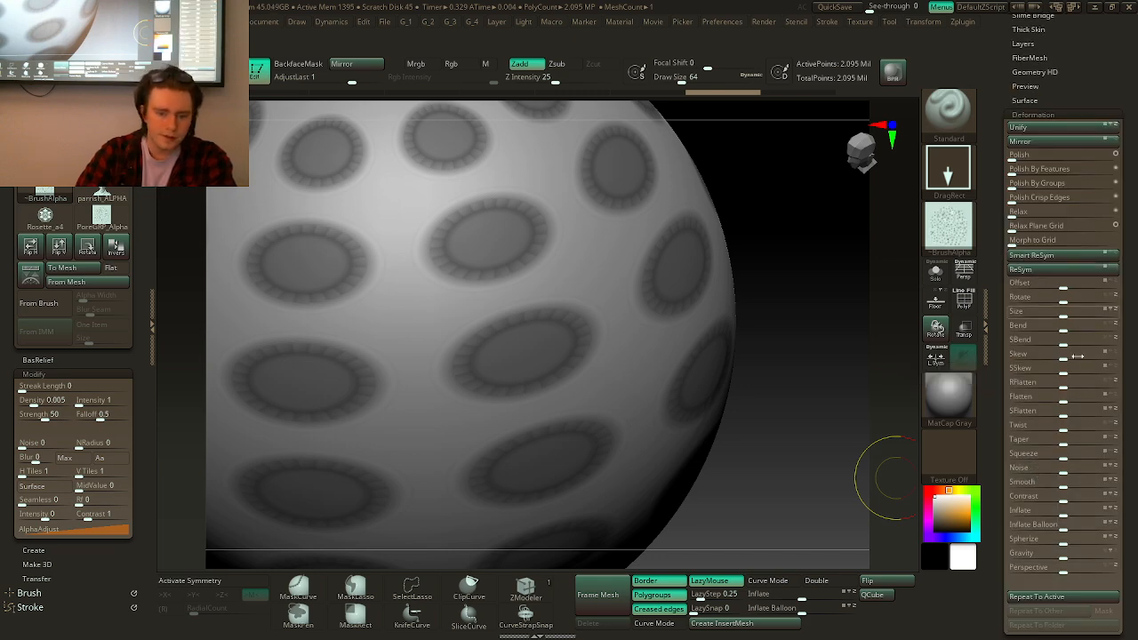
{"action": "left_click_drag", "start_coordinate": [1065, 511], "coordinate": [1080, 513]}
{"action": "key", "text": "ctrl+z"}
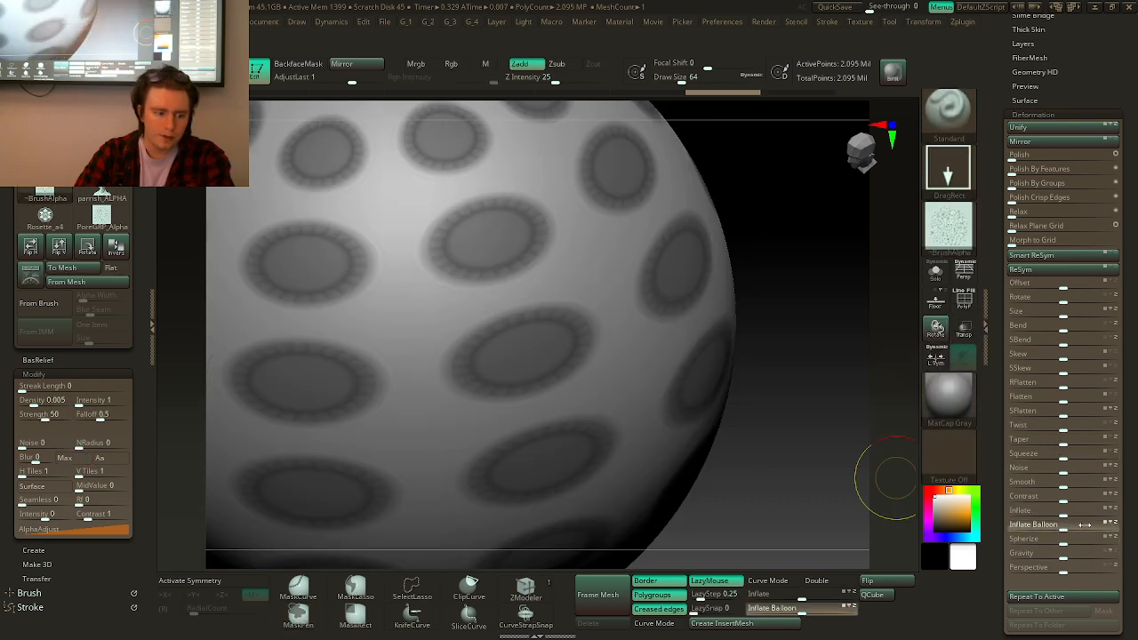
- Try the Inflate Balloon and Spherize deformations on the masked sphere, undoing each one
{"action": "left_click_drag", "start_coordinate": [1093, 522], "coordinate": [1095, 523]}
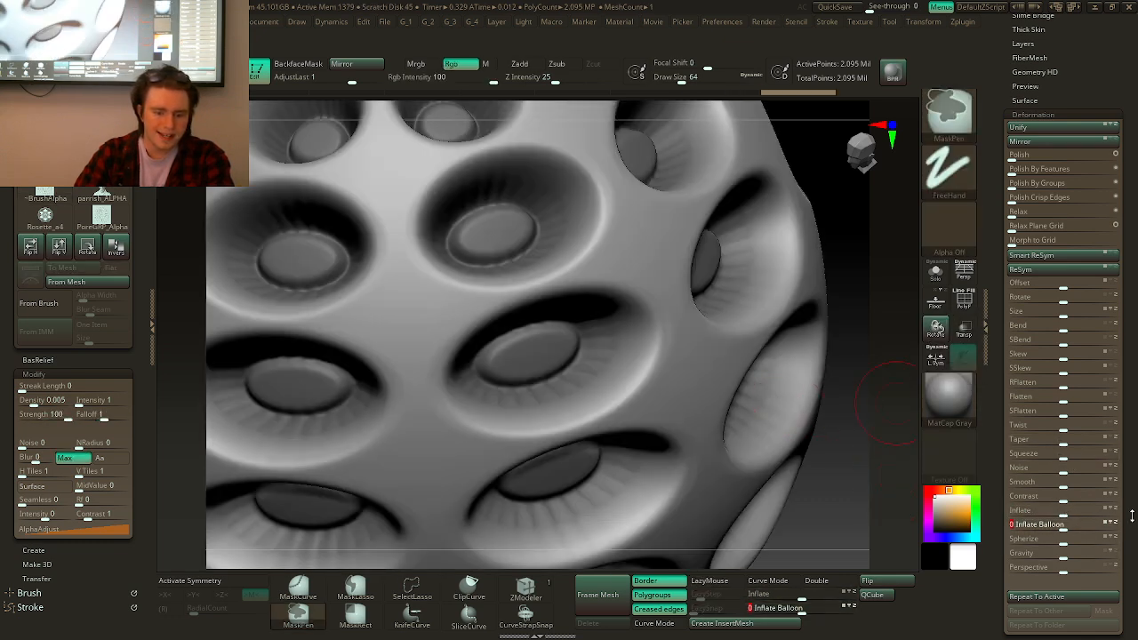
{"action": "key", "text": "ctrl+z"}
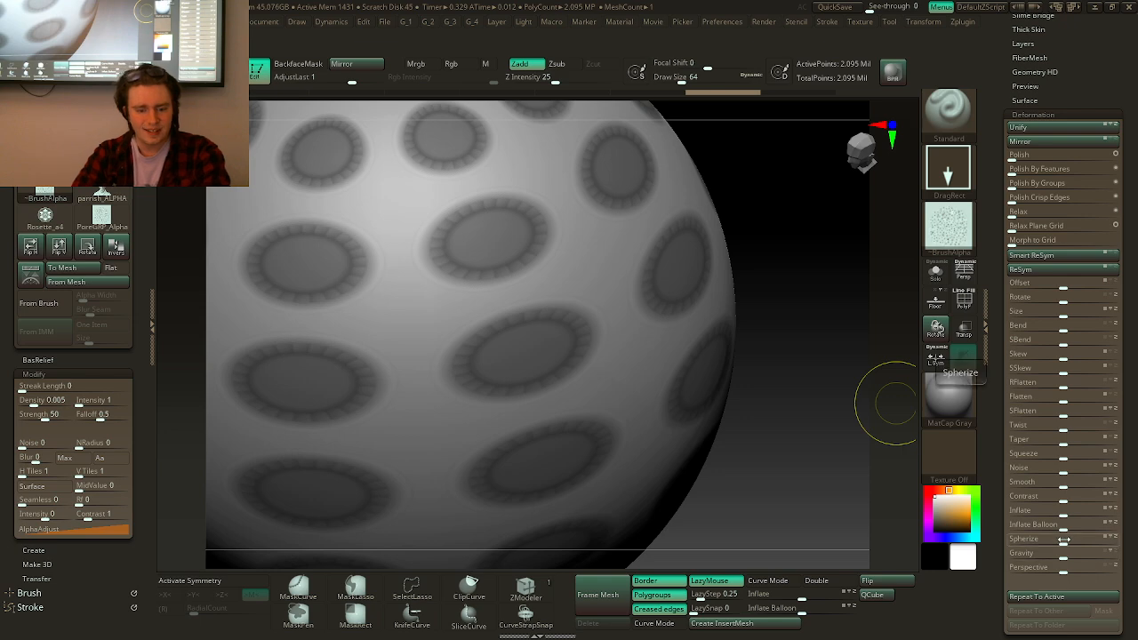
{"action": "left_click_drag", "start_coordinate": [1116, 537], "coordinate": [1116, 537]}
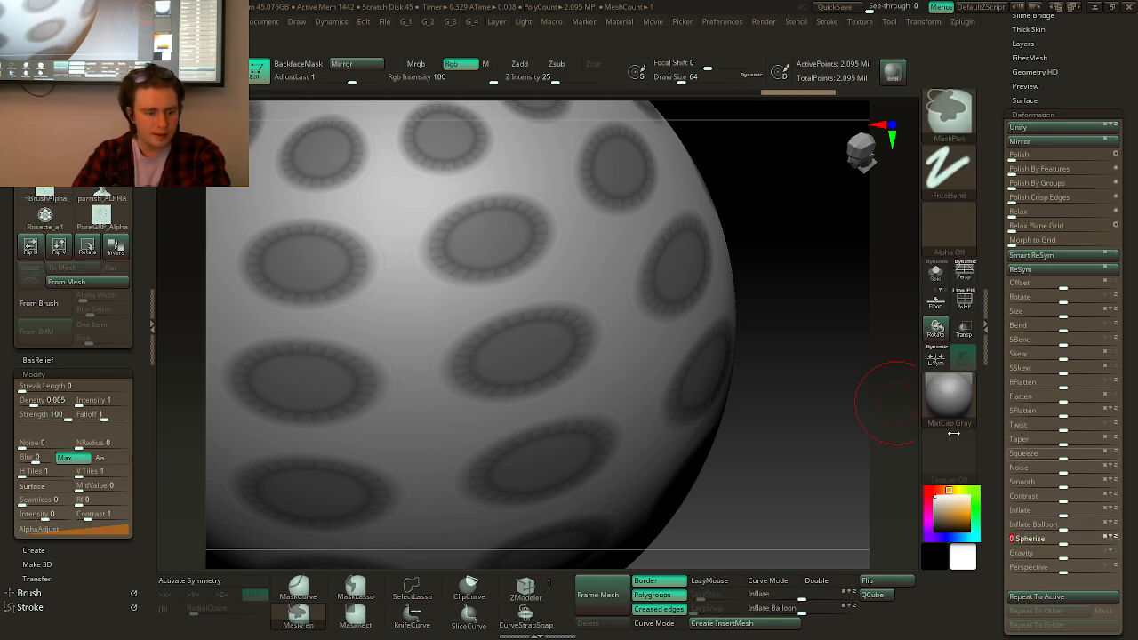
{"action": "key", "text": "ctrl+z"}
- Try a slight Inflate deformation from another angle of the masked sphere, and undo it
{"action": "left_click_drag", "start_coordinate": [757, 399], "coordinate": [836, 356]}
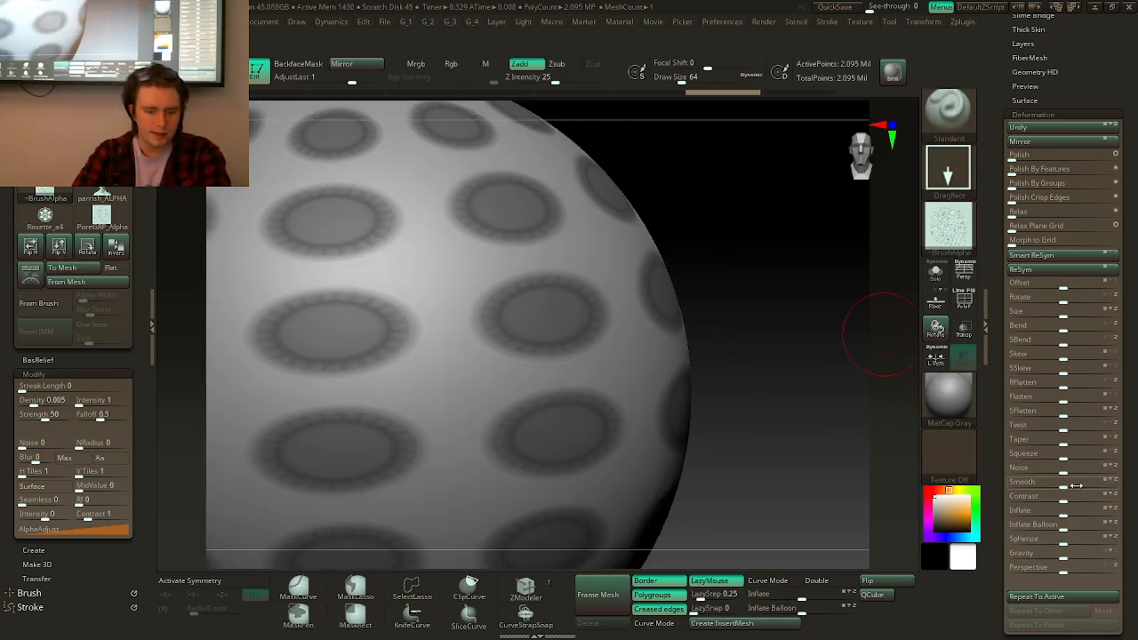
{"action": "left_click_drag", "start_coordinate": [1065, 510], "coordinate": [1080, 511]}
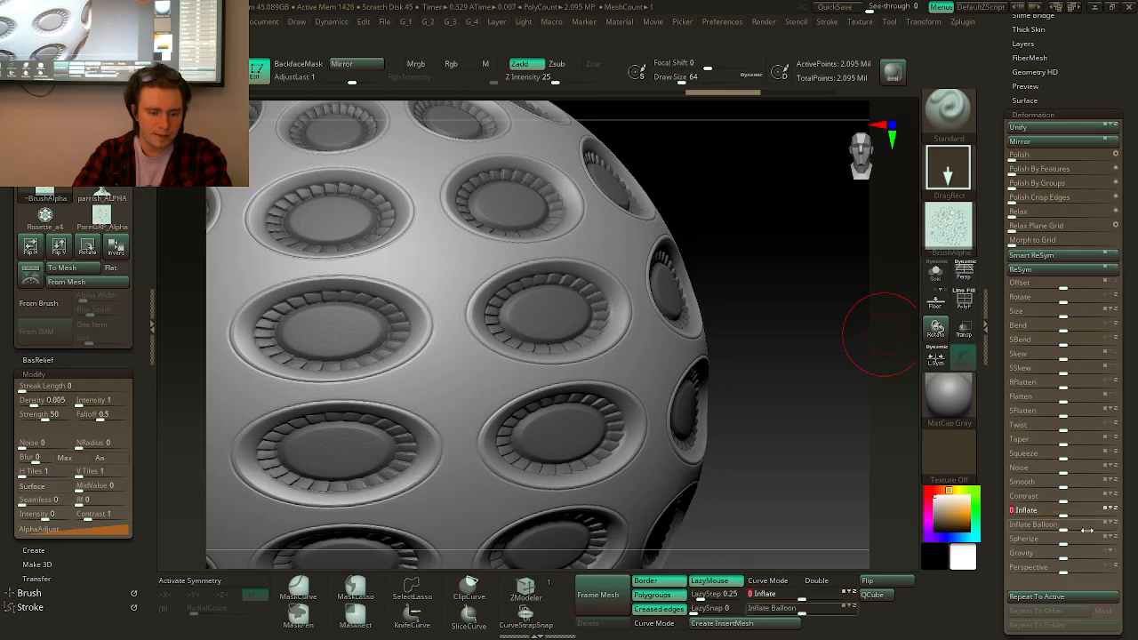
{"action": "key", "text": "ctrl+z"}
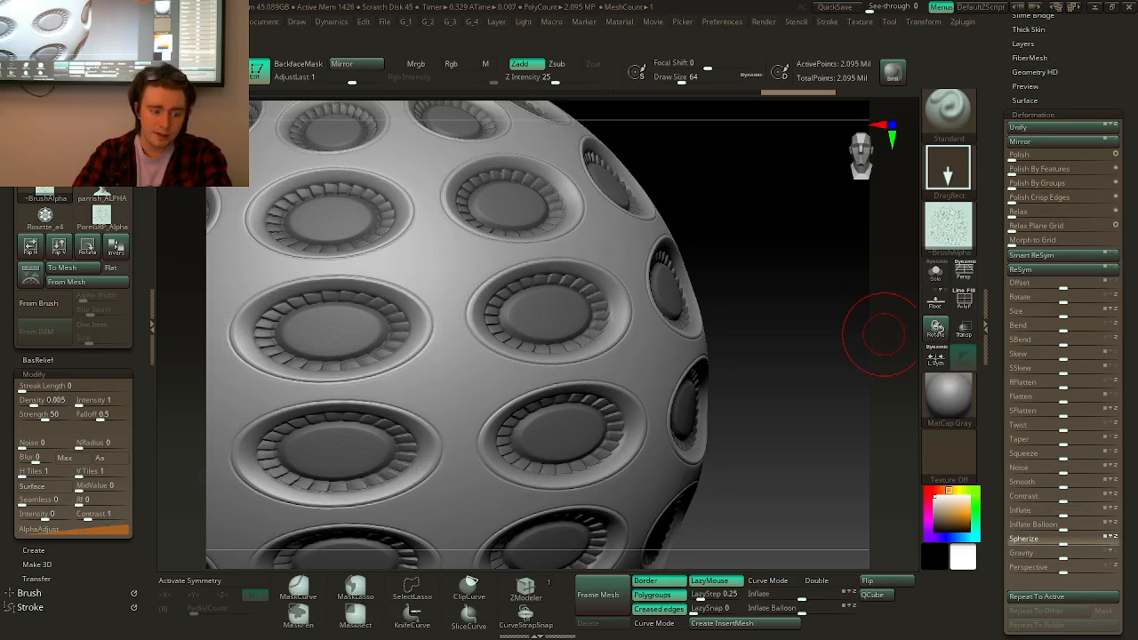
{"action": "key", "text": "ctrl+z"}
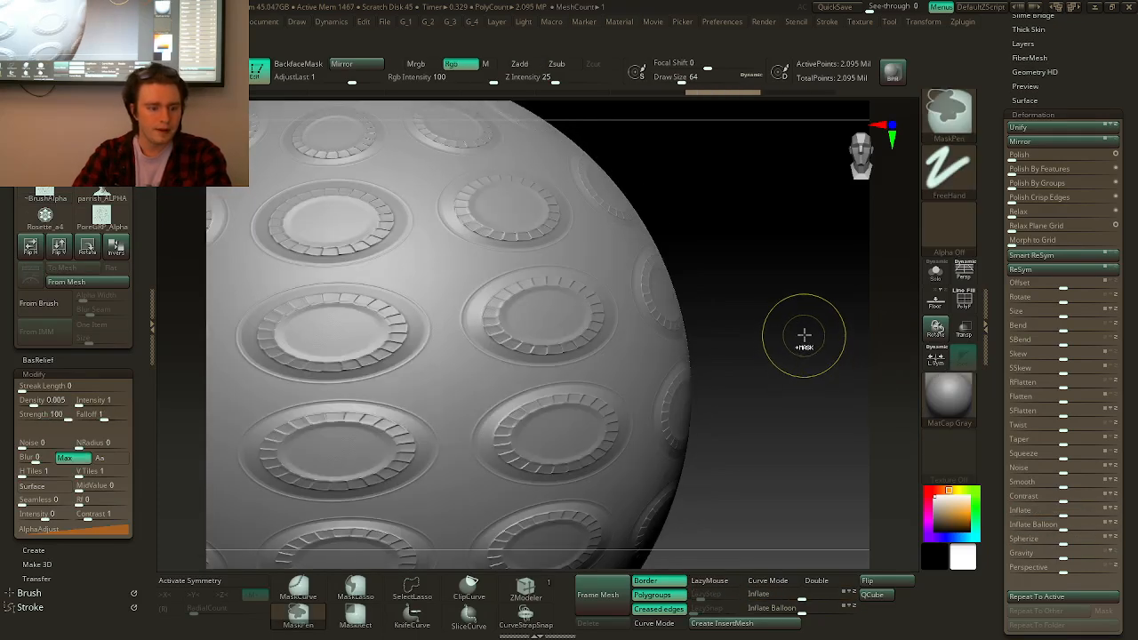
- Undo the noise mask on the sphere and turn off its surface noise
{"action": "key", "text": "ctrl+z"}
{"action": "left_click_drag", "start_coordinate": [723, 313], "coordinate": [738, 338], "text": "alt"}
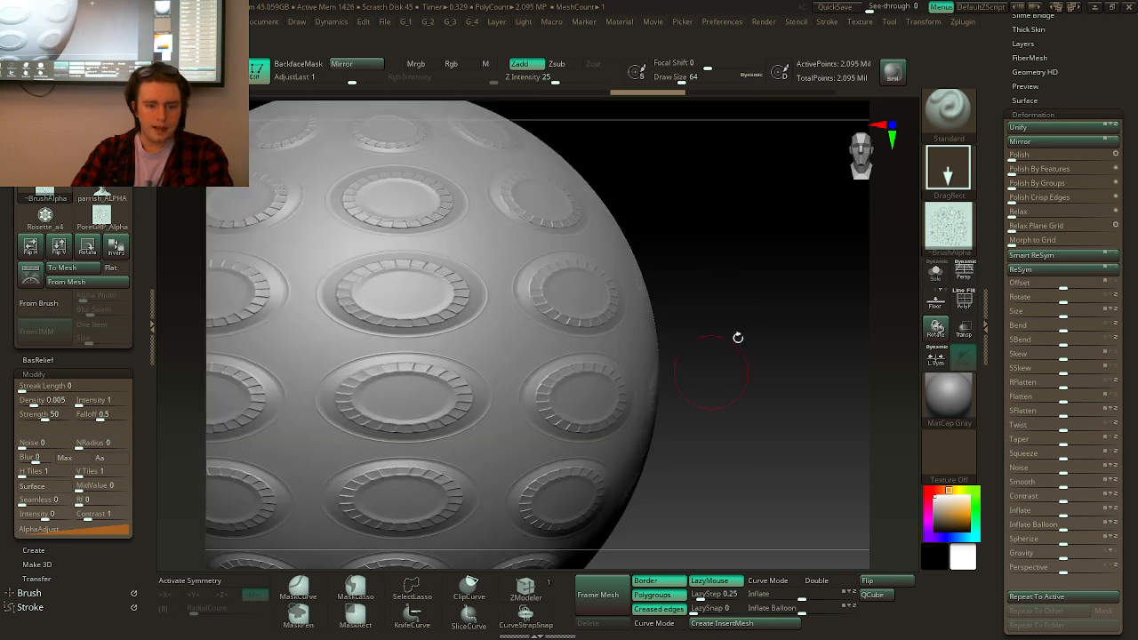
{"action": "left_click_drag", "start_coordinate": [1047, 90], "coordinate": [1037, 112]}
{"action": "left_click", "coordinate": [1025, 112]}
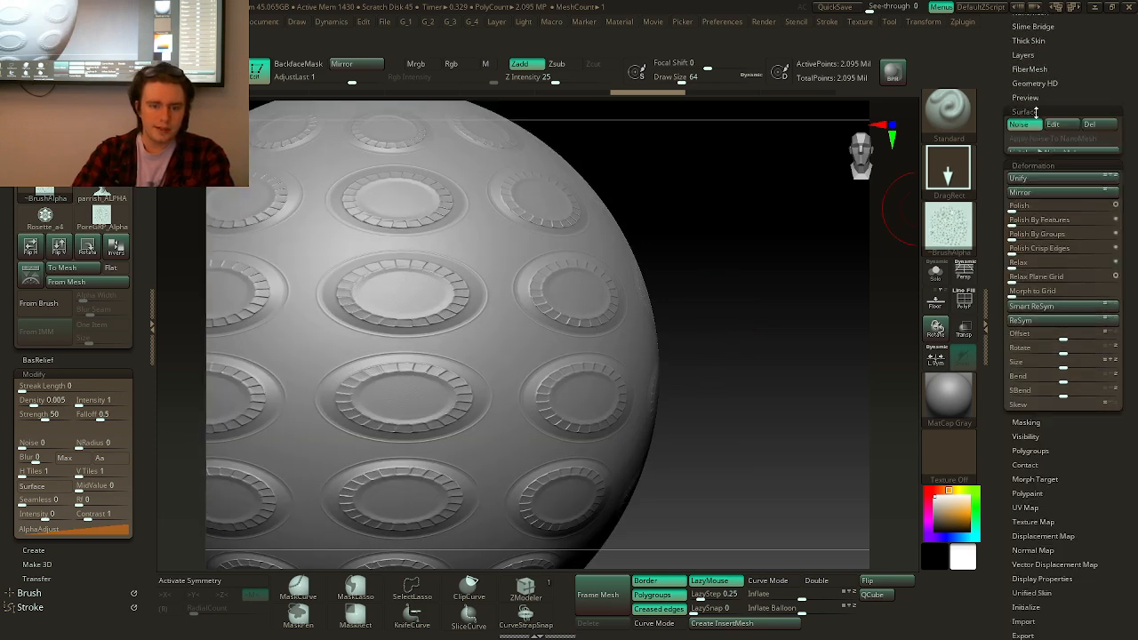
{"action": "left_click", "coordinate": [1028, 126]}
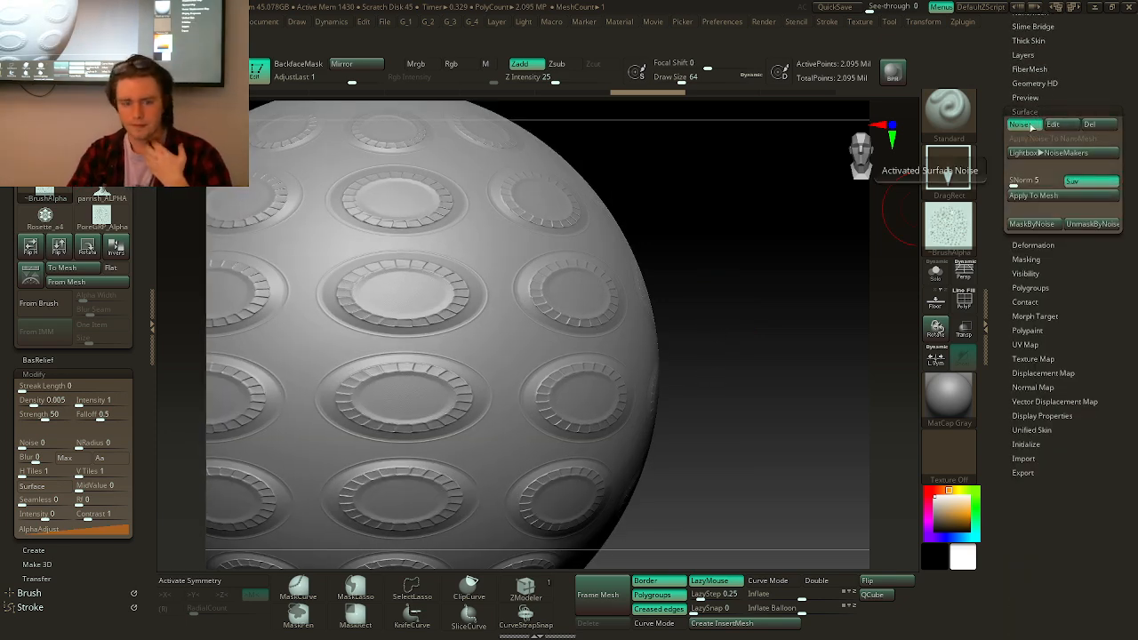
{"action": "left_click", "coordinate": [1027, 129]}
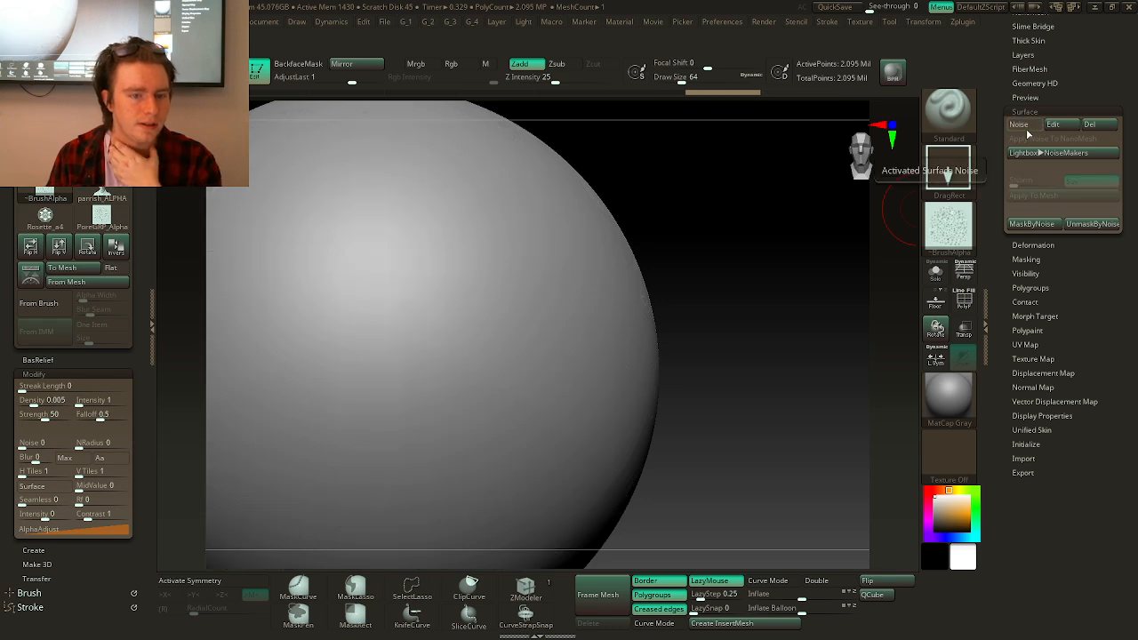
- Bring the whole plain sphere into view, set the active color back to a light tone, and select the ClayBuildup brush
{"action": "left_click_drag", "start_coordinate": [663, 325], "coordinate": [623, 299]}
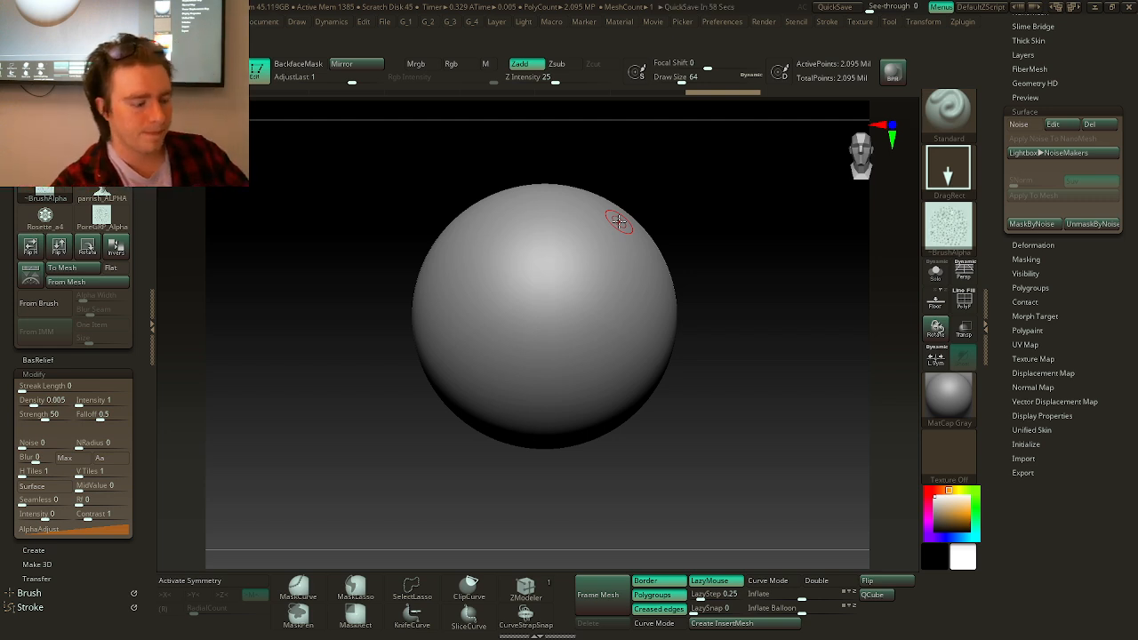
{"action": "key", "text": "f"}
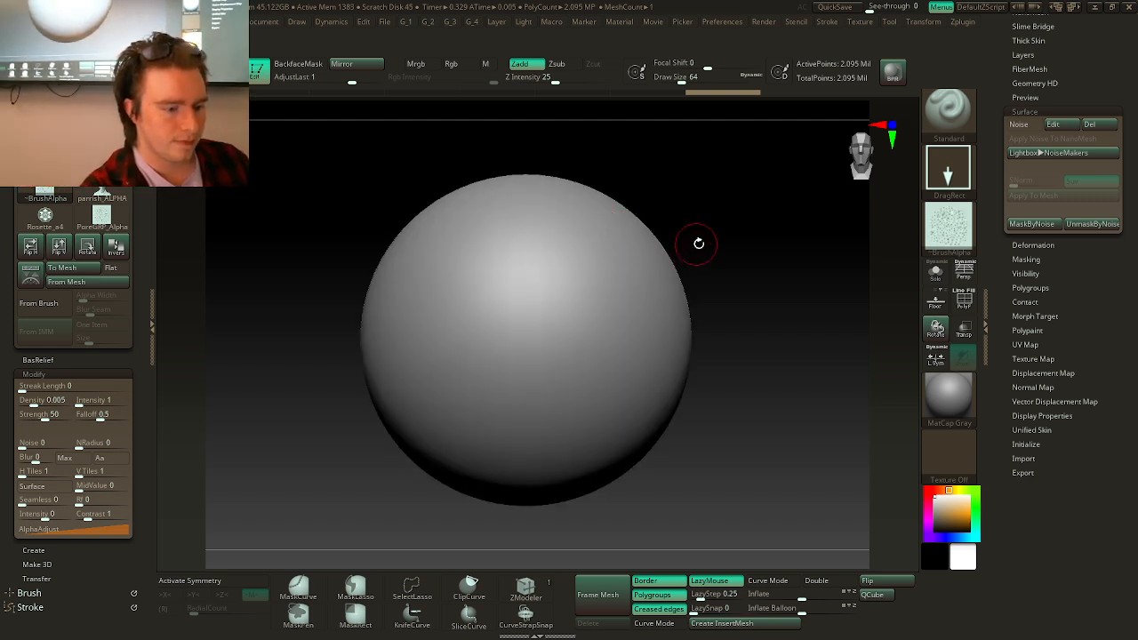
{"action": "key", "text": "c"}
{"action": "key", "text": "space"}
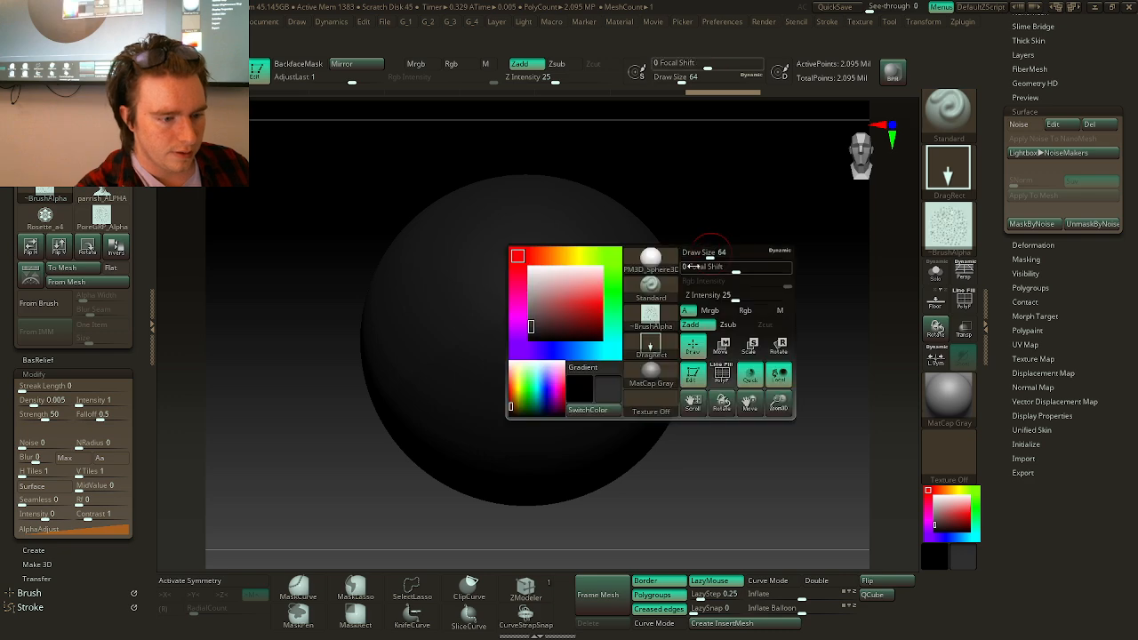
{"action": "left_click", "coordinate": [552, 281]}
{"action": "left_click_drag", "start_coordinate": [548, 278], "coordinate": [531, 236]}
{"action": "key", "text": "b"}
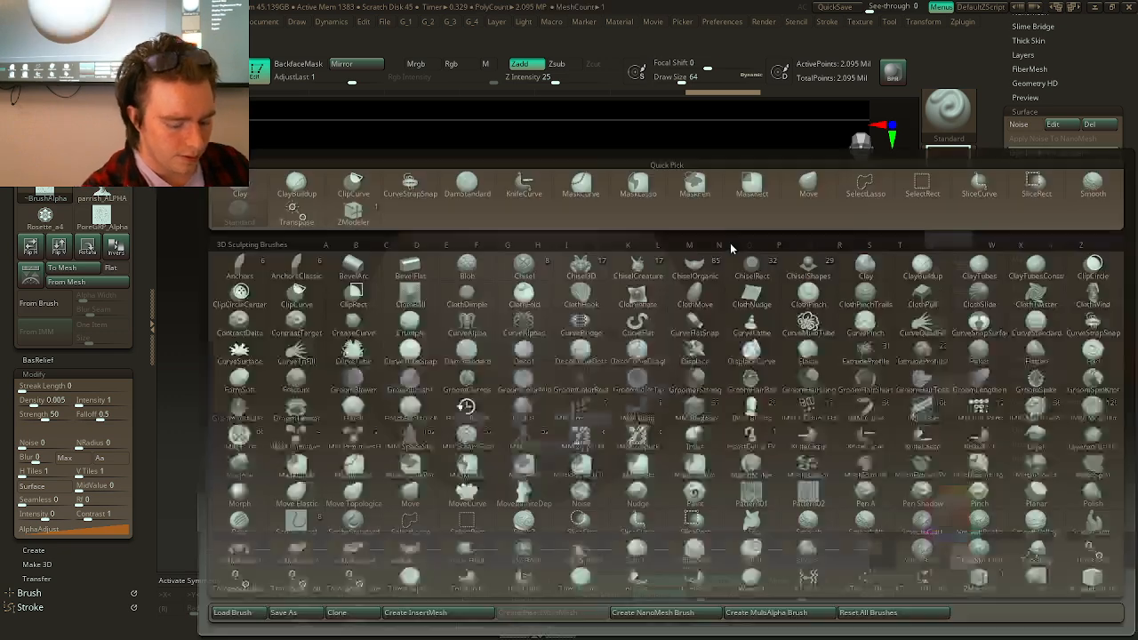
{"action": "key", "text": "c"}
{"action": "key", "text": "b"}
- Convert the sphere to a DynaMesh at resolution 24 and enable symmetry across X
{"action": "scroll", "coordinate": [1045, 276], "scroll_direction": "up", "scroll_amount": 5}
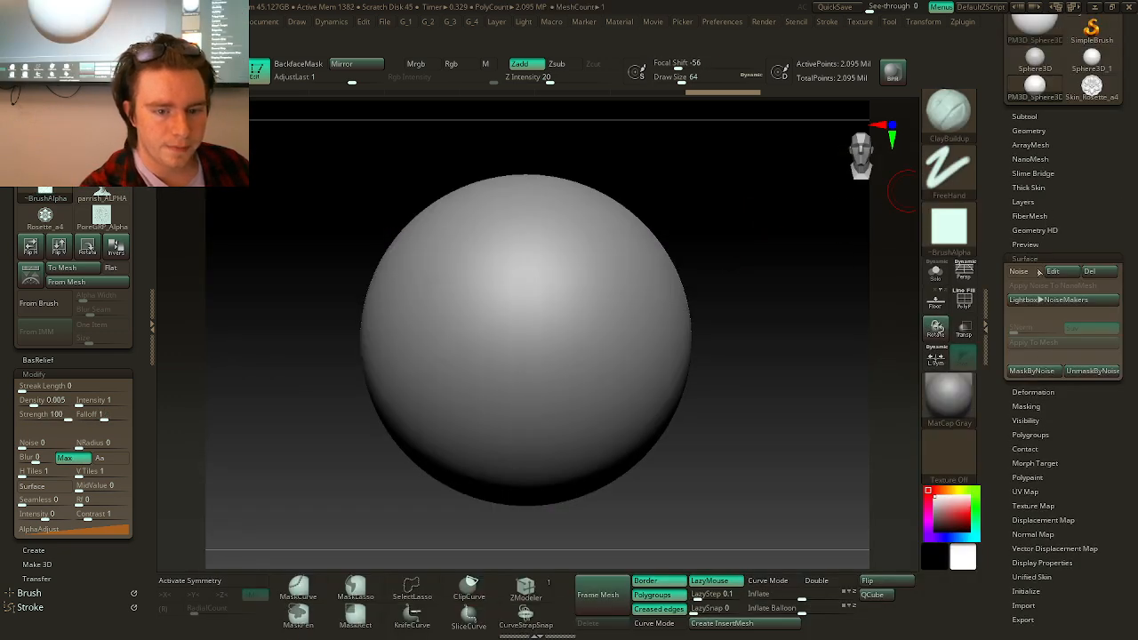
{"action": "left_click", "coordinate": [1031, 131]}
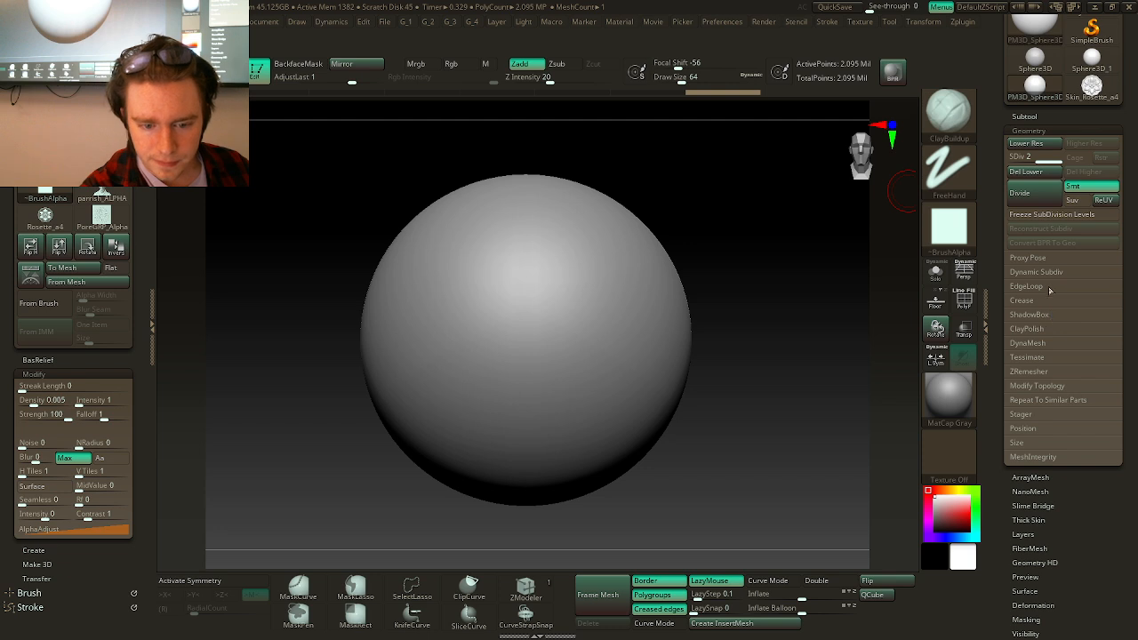
{"action": "left_click", "coordinate": [1028, 343]}
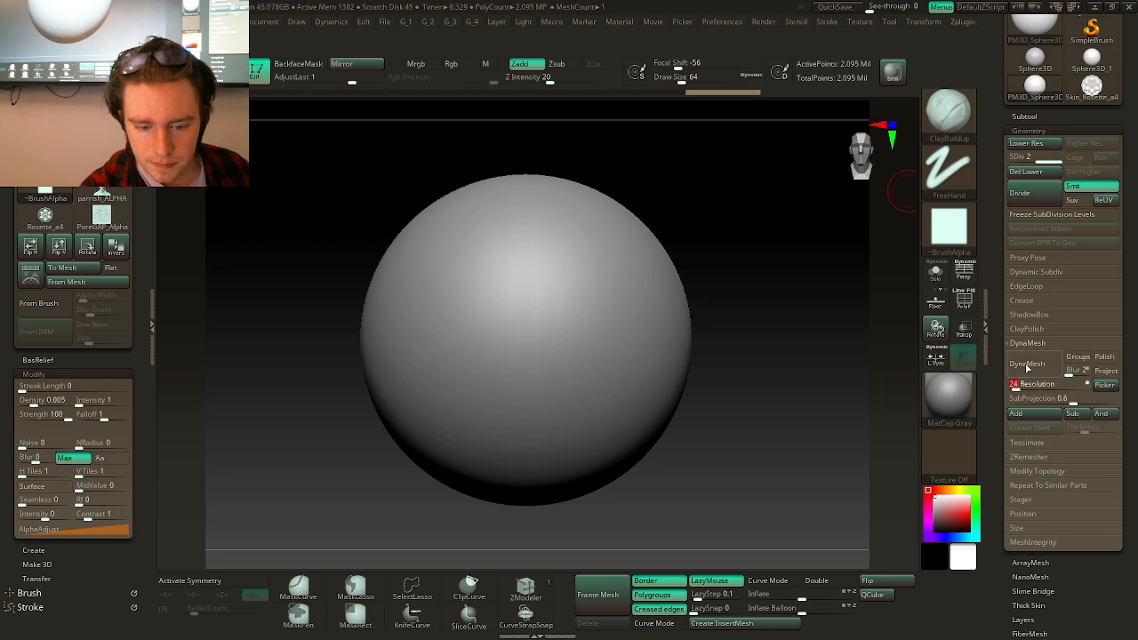
{"action": "left_click", "coordinate": [1027, 364]}
{"action": "left_click", "coordinate": [919, 392]}
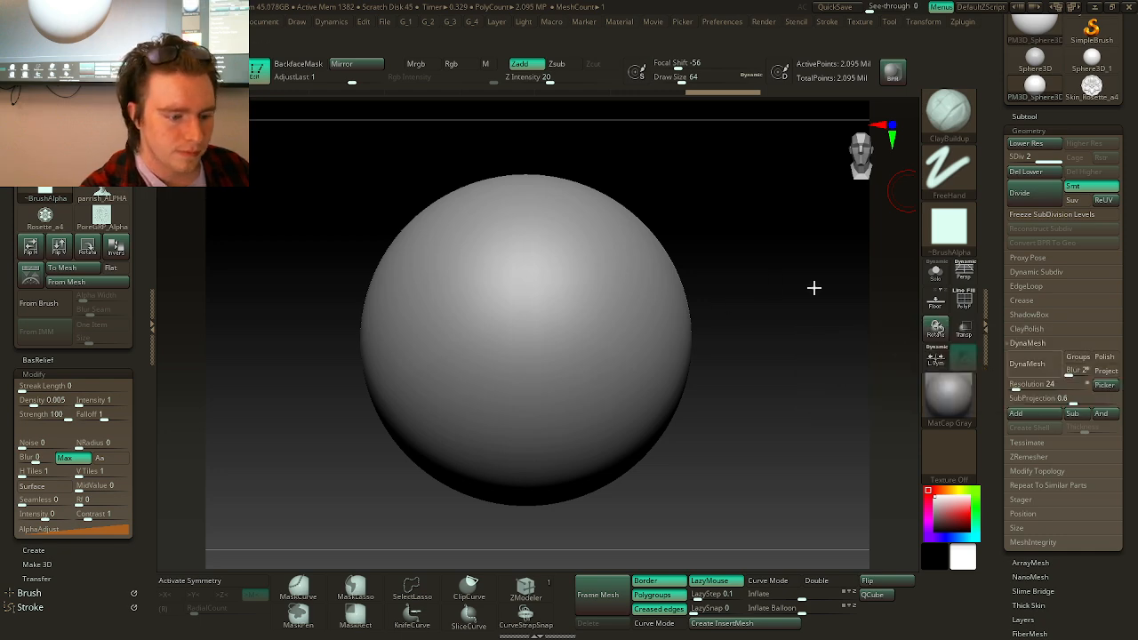
{"action": "key", "text": "x"}
{"action": "left_click_drag", "start_coordinate": [764, 272], "coordinate": [749, 274], "text": "alt"}
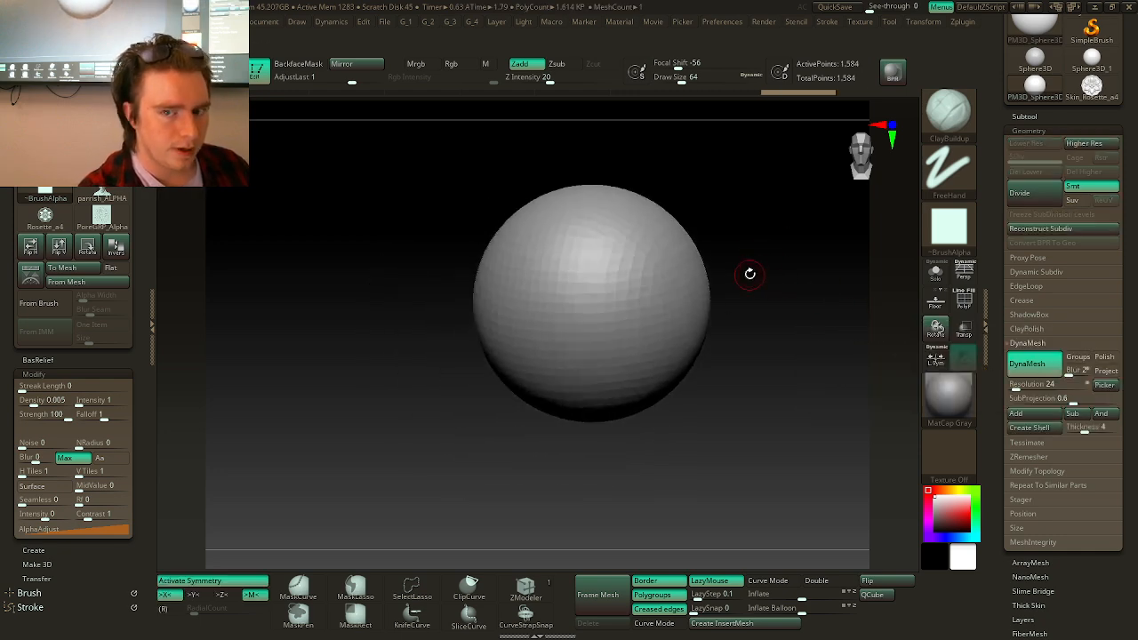
- Pull the sphere's lower front outward into a pointed snout using the Move brush at a draw size of about 305
{"action": "key", "text": "b"}
{"action": "key", "text": "m"}
{"action": "key", "text": "v"}
{"action": "key", "text": "space"}
{"action": "left_click_drag", "start_coordinate": [755, 231], "coordinate": [799, 235]}
{"action": "left_click_drag", "start_coordinate": [783, 238], "coordinate": [753, 260], "text": "alt"}
{"action": "left_click_drag", "start_coordinate": [600, 307], "coordinate": [544, 380]}
{"action": "key", "text": "space"}
{"action": "mouse_move", "coordinate": [767, 278]}
{"action": "left_mouse_down"}
{"action": "mouse_move", "coordinate": [777, 249]}
{"action": "mouse_move", "coordinate": [760, 241]}
{"action": "mouse_move", "coordinate": [765, 363]}
{"action": "mouse_move", "coordinate": [792, 373]}
{"action": "left_mouse_up"}
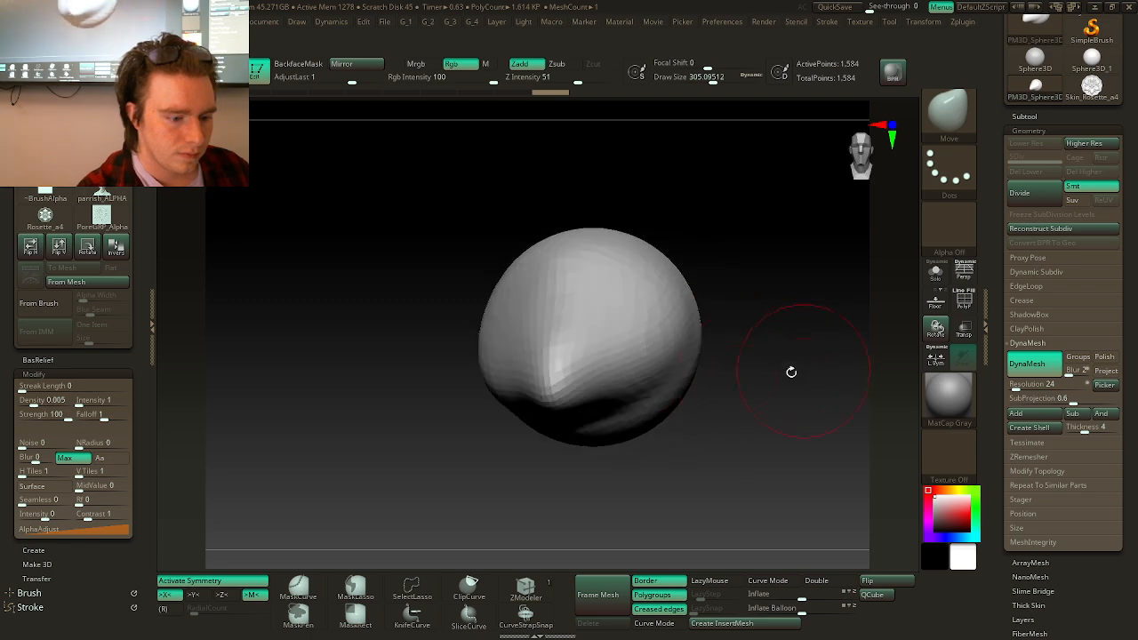
{"action": "mouse_move", "coordinate": [678, 393]}
{"action": "left_mouse_down"}
{"action": "mouse_move", "coordinate": [716, 335]}
{"action": "mouse_move", "coordinate": [721, 300]}
{"action": "left_mouse_up"}
{"action": "mouse_move", "coordinate": [793, 240]}
{"action": "left_mouse_down"}
{"action": "mouse_move", "coordinate": [813, 231]}
{"action": "mouse_move", "coordinate": [809, 258]}
{"action": "mouse_move", "coordinate": [766, 241]}
{"action": "mouse_move", "coordinate": [794, 249]}
{"action": "left_mouse_up"}
- Sculpt the sides below the snout with ClayBuildup at a draw size of about 239, and remesh the DynaMesh
{"action": "key", "text": "b"}
{"action": "key", "text": "c"}
{"action": "key", "text": "b"}
{"action": "key", "text": "space"}
{"action": "left_click", "coordinate": [791, 251]}
{"action": "key", "text": "space"}
{"action": "left_click_drag", "start_coordinate": [787, 252], "coordinate": [737, 289]}
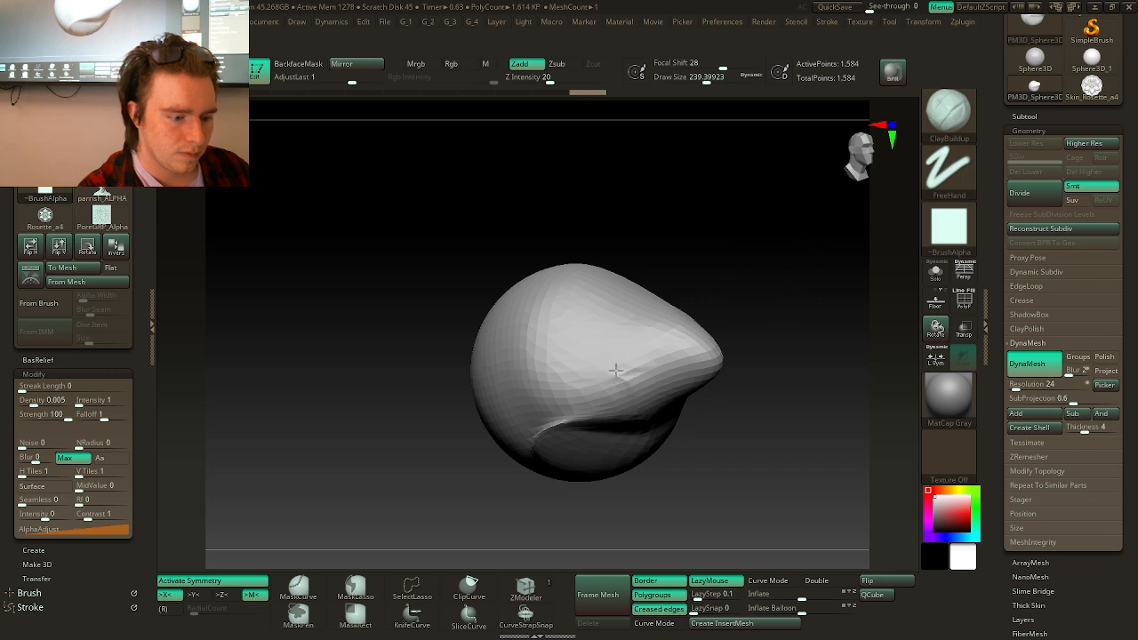
{"action": "left_click_drag", "start_coordinate": [584, 412], "coordinate": [654, 386]}
{"action": "mouse_move", "coordinate": [806, 261]}
{"action": "left_mouse_down", "text": "ctrl"}
{"action": "mouse_move", "coordinate": [791, 307]}
{"action": "mouse_move", "coordinate": [772, 295]}
{"action": "left_mouse_up", "text": "ctrl"}
- Carve the eye sockets and shape the cheeks of the head with ClayBuildup, reducing the draw size to about 202
{"action": "left_click_drag", "start_coordinate": [770, 396], "coordinate": [679, 377]}
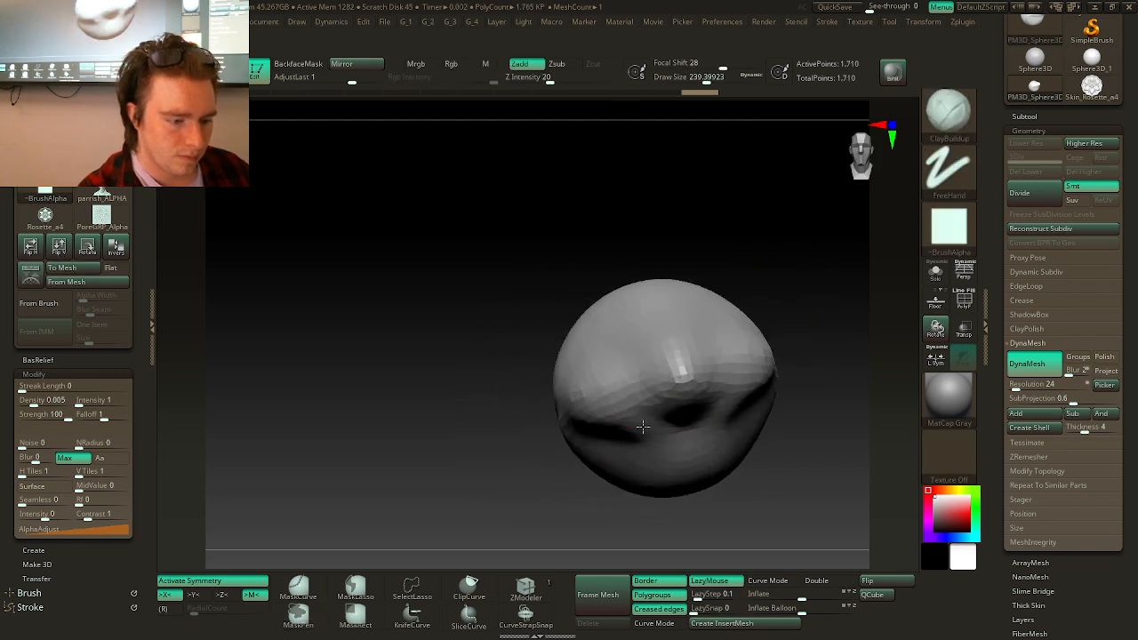
{"action": "mouse_move", "coordinate": [820, 244]}
{"action": "left_mouse_down"}
{"action": "mouse_move", "coordinate": [788, 267]}
{"action": "mouse_move", "coordinate": [800, 246]}
{"action": "mouse_move", "coordinate": [793, 257]}
{"action": "left_mouse_up"}
{"action": "left_click_drag", "start_coordinate": [660, 395], "coordinate": [675, 361]}
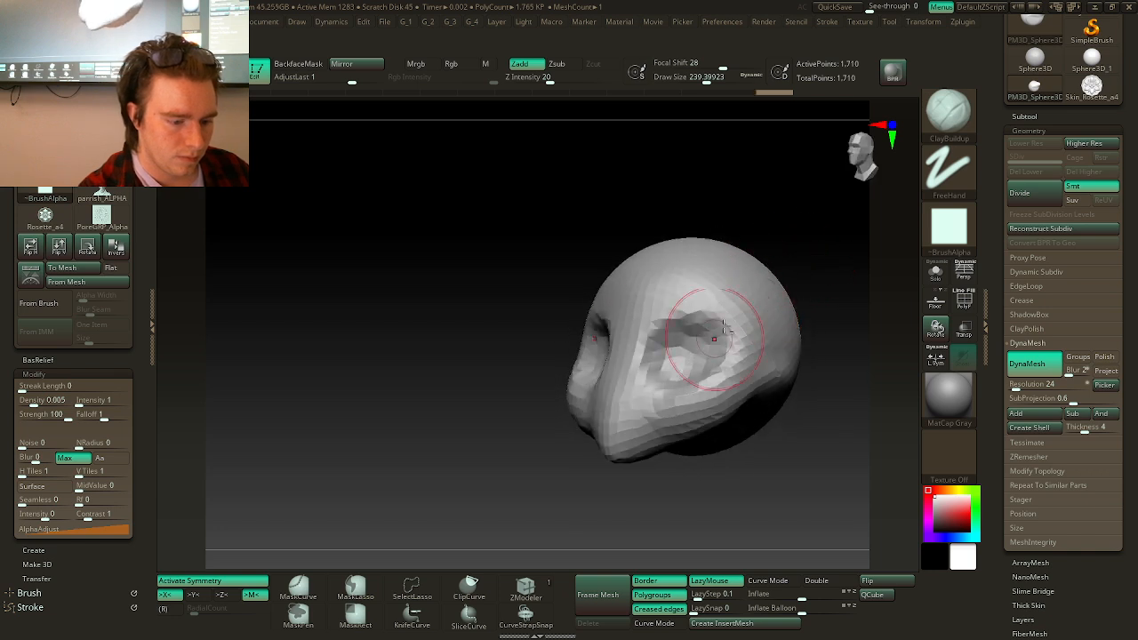
{"action": "left_click_drag", "start_coordinate": [820, 276], "coordinate": [796, 244]}
{"action": "right_click", "coordinate": [818, 249]}
{"action": "right_click", "coordinate": [815, 257]}
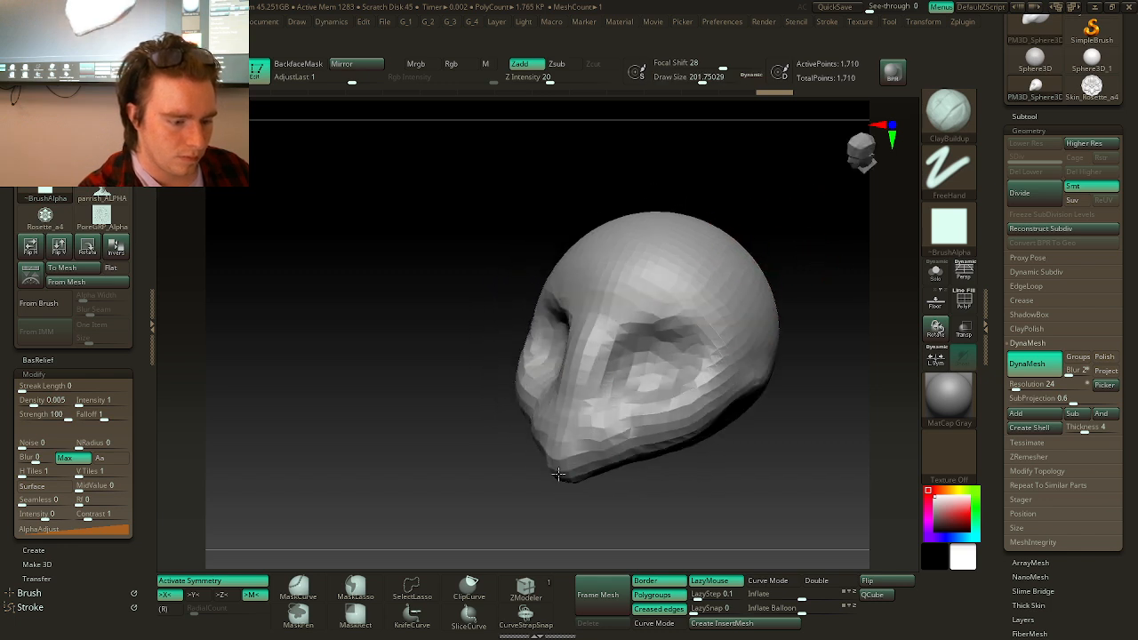
- Thicken the snout tip and shape the head's underside with ClayBuildup, raising the draw size to about 280
{"action": "mouse_move", "coordinate": [689, 472]}
{"action": "left_mouse_down"}
{"action": "mouse_move", "coordinate": [656, 394]}
{"action": "mouse_move", "coordinate": [739, 388]}
{"action": "mouse_move", "coordinate": [706, 450]}
{"action": "mouse_move", "coordinate": [683, 464]}
{"action": "left_mouse_up"}
{"action": "left_click_drag", "start_coordinate": [840, 238], "coordinate": [807, 246], "text": "alt"}
{"action": "key", "text": "space"}
{"action": "mouse_move", "coordinate": [808, 245]}
{"action": "left_mouse_down", "text": "alt"}
{"action": "mouse_move", "coordinate": [815, 259]}
{"action": "mouse_move", "coordinate": [791, 257]}
{"action": "mouse_move", "coordinate": [800, 234]}
{"action": "mouse_move", "coordinate": [821, 237]}
{"action": "mouse_move", "coordinate": [815, 194]}
{"action": "left_mouse_up", "text": "alt"}
{"action": "key", "text": "s"}
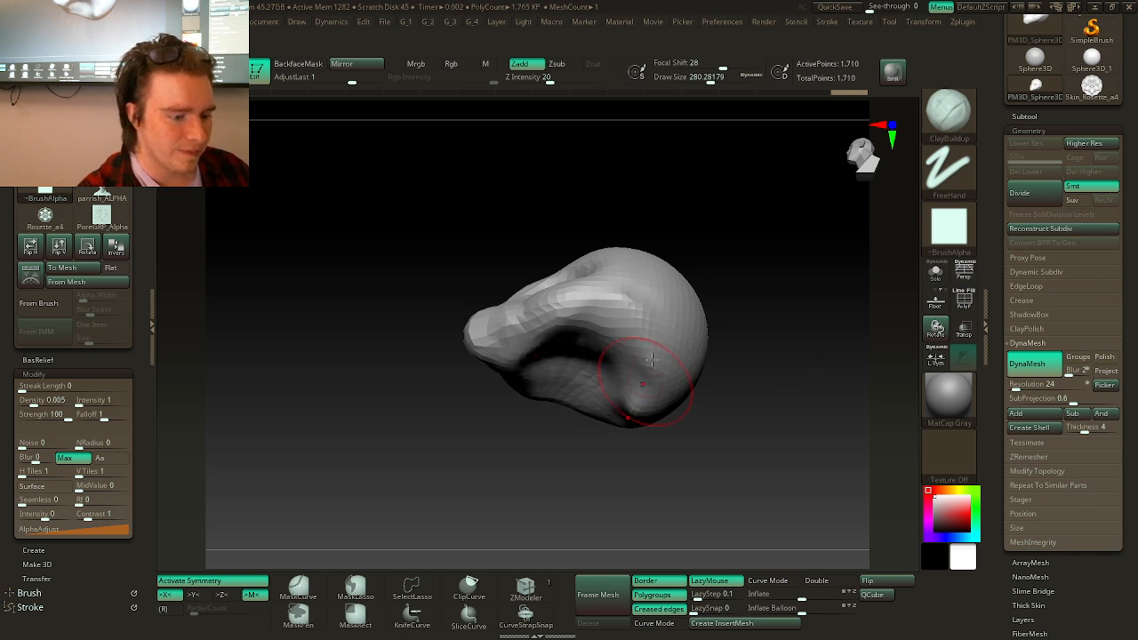
{"action": "left_click_drag", "start_coordinate": [614, 436], "coordinate": [800, 250]}
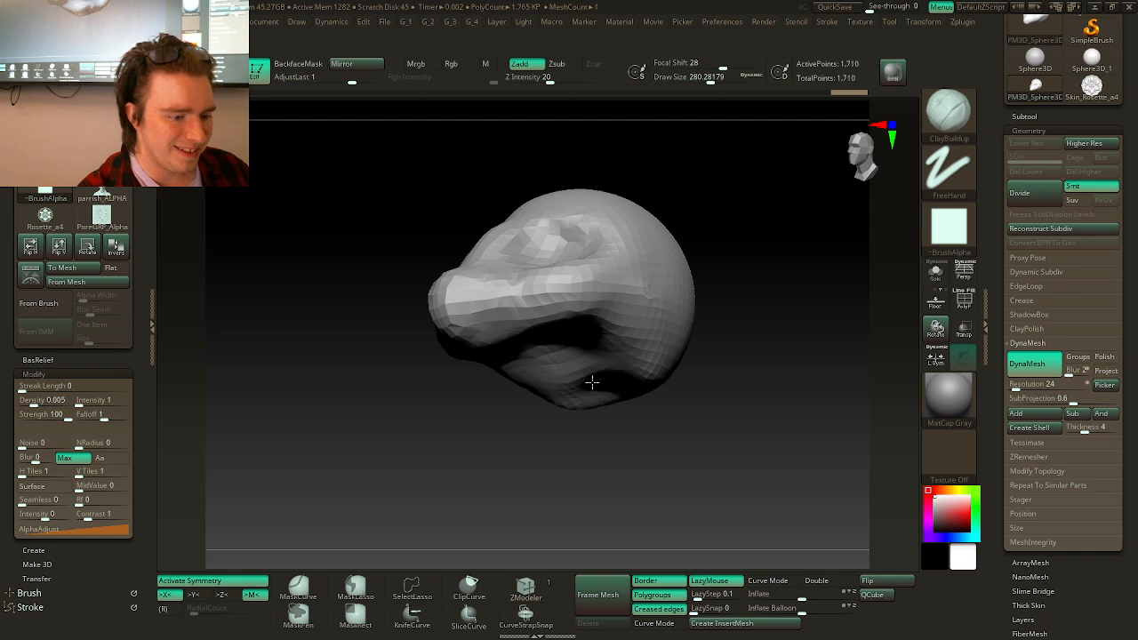
{"action": "mouse_move", "coordinate": [711, 382]}
{"action": "left_mouse_down"}
{"action": "mouse_move", "coordinate": [762, 351]}
{"action": "mouse_move", "coordinate": [739, 277]}
{"action": "mouse_move", "coordinate": [741, 221]}
{"action": "mouse_move", "coordinate": [758, 214]}
{"action": "mouse_move", "coordinate": [756, 264]}
{"action": "mouse_move", "coordinate": [769, 268]}
{"action": "left_mouse_up"}
- Subdivide the skull-like head up to subdivision level 4
{"action": "key", "text": "ctrl+d"}
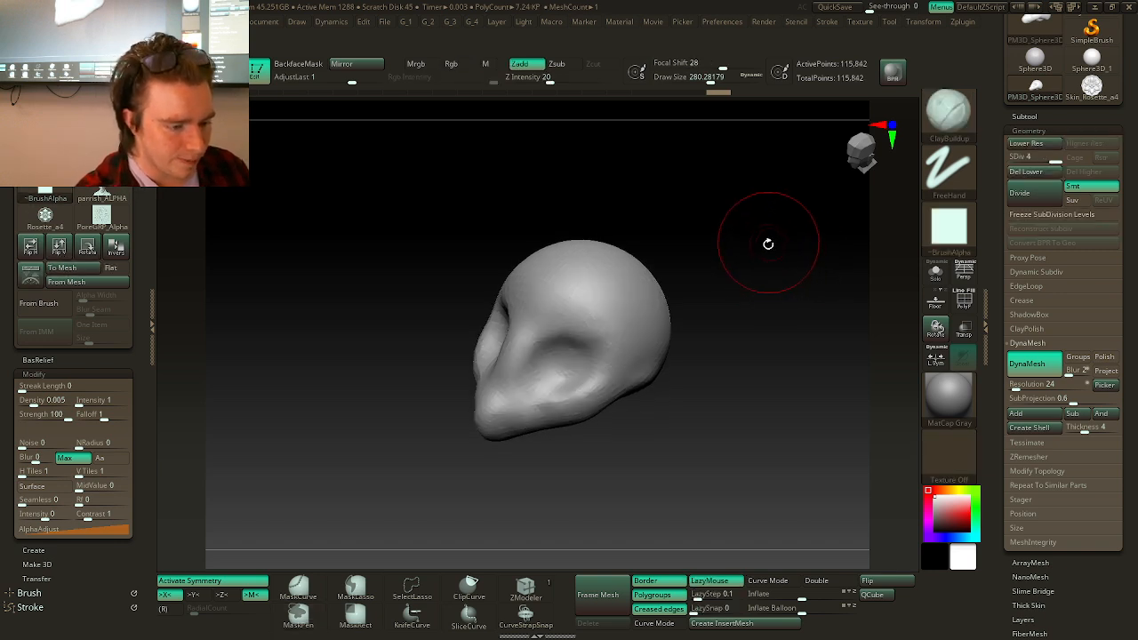
{"action": "key", "text": "ctrl+d"}
{"action": "key", "text": "ctrl+d"}
{"action": "mouse_move", "coordinate": [717, 252]}
{"action": "left_mouse_down"}
{"action": "mouse_move", "coordinate": [741, 190]}
{"action": "mouse_move", "coordinate": [757, 211]}
{"action": "mouse_move", "coordinate": [694, 243]}
{"action": "left_mouse_up"}
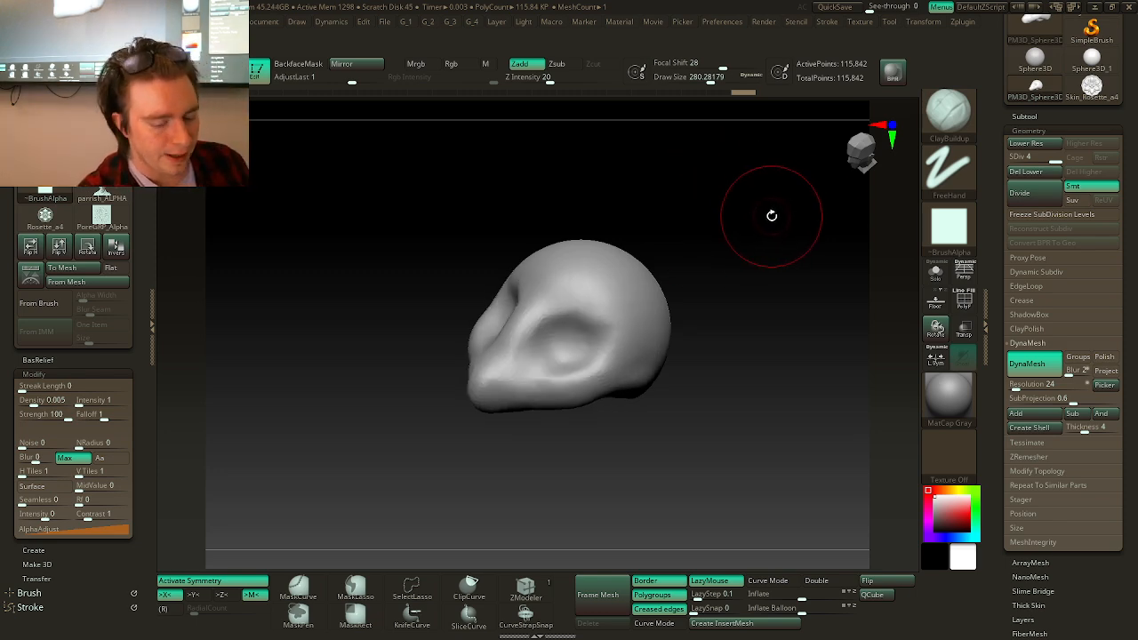
- Reduce the ClayBuildup draw size to about 108 and set the focal shift to 0 for finer work on the head
{"action": "key", "text": "space"}
{"action": "left_click_drag", "start_coordinate": [774, 203], "coordinate": [762, 202]}
{"action": "left_click_drag", "start_coordinate": [763, 189], "coordinate": [746, 188]}
{"action": "left_click_drag", "start_coordinate": [735, 188], "coordinate": [767, 227], "text": "alt"}
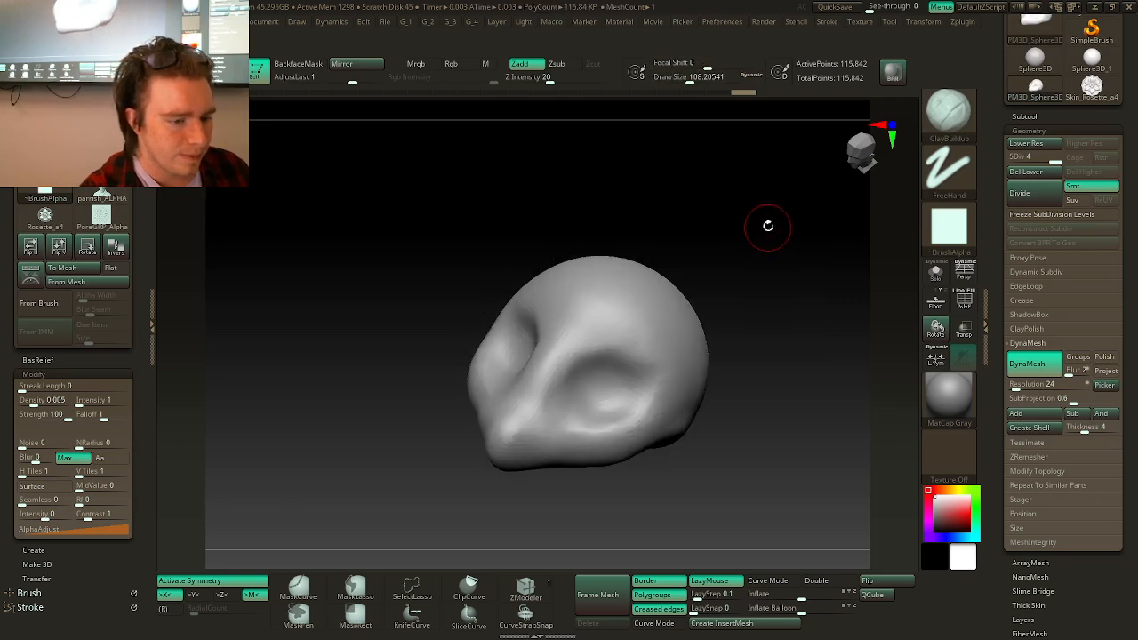
- Build up the brow ridge and rim around the eye sockets with ClayBuildup, raising the draw size to about 158
{"action": "key", "text": "space"}
{"action": "mouse_move", "coordinate": [560, 347]}
{"action": "left_mouse_down"}
{"action": "mouse_move", "coordinate": [539, 388]}
{"action": "mouse_move", "coordinate": [578, 343]}
{"action": "mouse_move", "coordinate": [650, 381]}
{"action": "left_mouse_up"}
{"action": "key", "text": "space"}
{"action": "key", "text": "bracketright"}
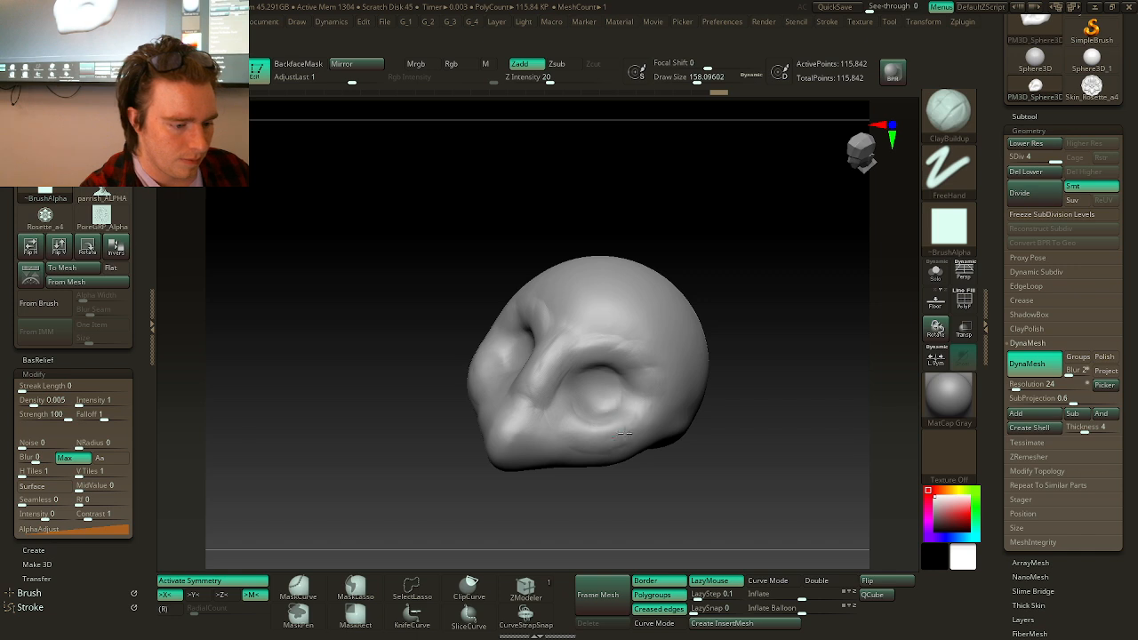
- Build up the end of the snout with ClayBuildup to form a thicker nose
{"action": "left_click_drag", "start_coordinate": [531, 433], "coordinate": [497, 428]}
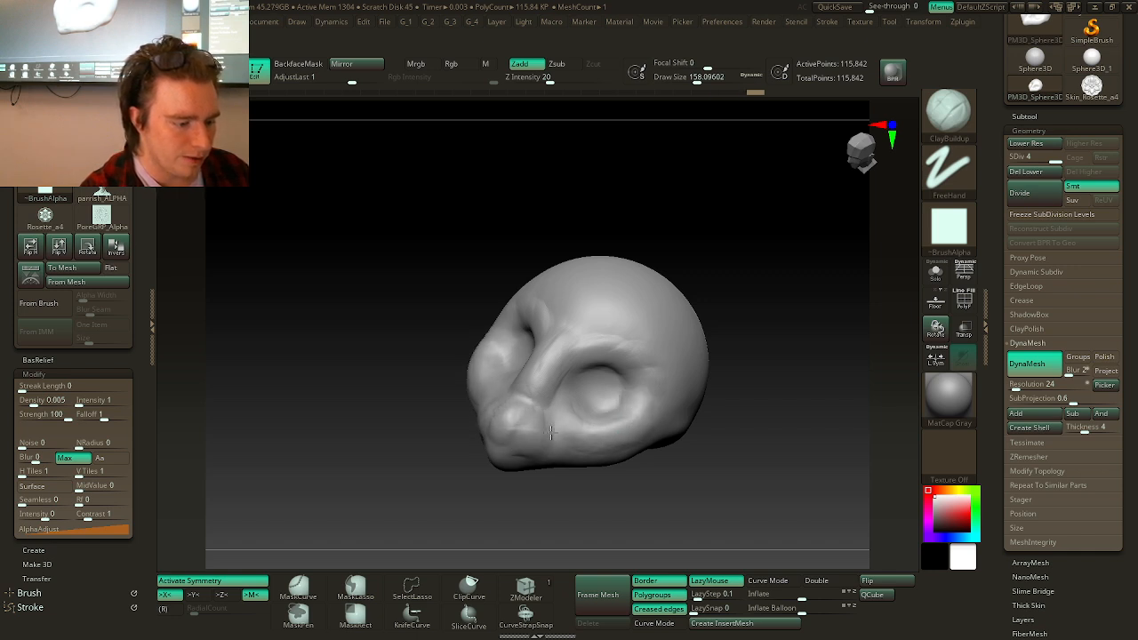
{"action": "mouse_move", "coordinate": [506, 449]}
{"action": "left_mouse_down"}
{"action": "mouse_move", "coordinate": [509, 469]}
{"action": "mouse_move", "coordinate": [578, 400]}
{"action": "mouse_move", "coordinate": [573, 378]}
{"action": "left_mouse_up"}
{"action": "mouse_move", "coordinate": [484, 462]}
{"action": "left_mouse_down"}
{"action": "mouse_move", "coordinate": [470, 496]}
{"action": "mouse_move", "coordinate": [449, 471]}
{"action": "mouse_move", "coordinate": [480, 453]}
{"action": "mouse_move", "coordinate": [500, 498]}
{"action": "left_mouse_up"}
{"action": "mouse_move", "coordinate": [635, 342]}
{"action": "left_mouse_down"}
{"action": "mouse_move", "coordinate": [628, 412]}
{"action": "mouse_move", "coordinate": [573, 413]}
{"action": "left_mouse_up"}
- Reduce the ClayBuildup draw size to about 124 and add a small lump on the jaw behind the eye socket
{"action": "key", "text": "space"}
{"action": "left_click_drag", "start_coordinate": [705, 326], "coordinate": [700, 326]}
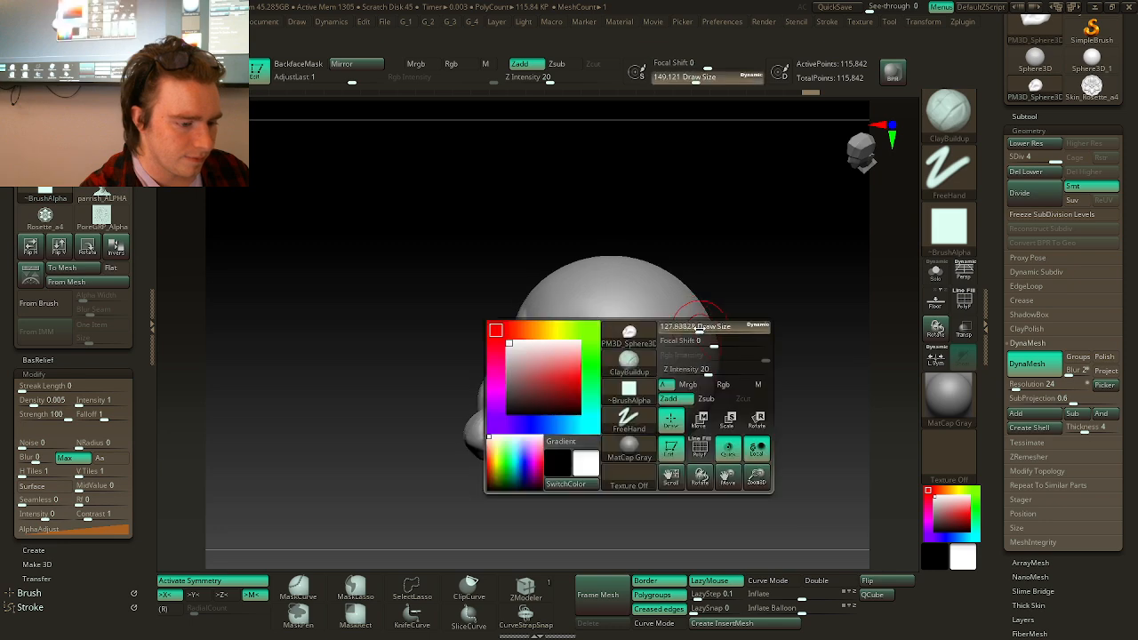
{"action": "mouse_move", "coordinate": [756, 241]}
{"action": "left_mouse_down"}
{"action": "mouse_move", "coordinate": [754, 276]}
{"action": "mouse_move", "coordinate": [754, 257]}
{"action": "left_mouse_up"}
{"action": "key", "text": "space"}
{"action": "left_click_drag", "start_coordinate": [754, 257], "coordinate": [742, 266]}
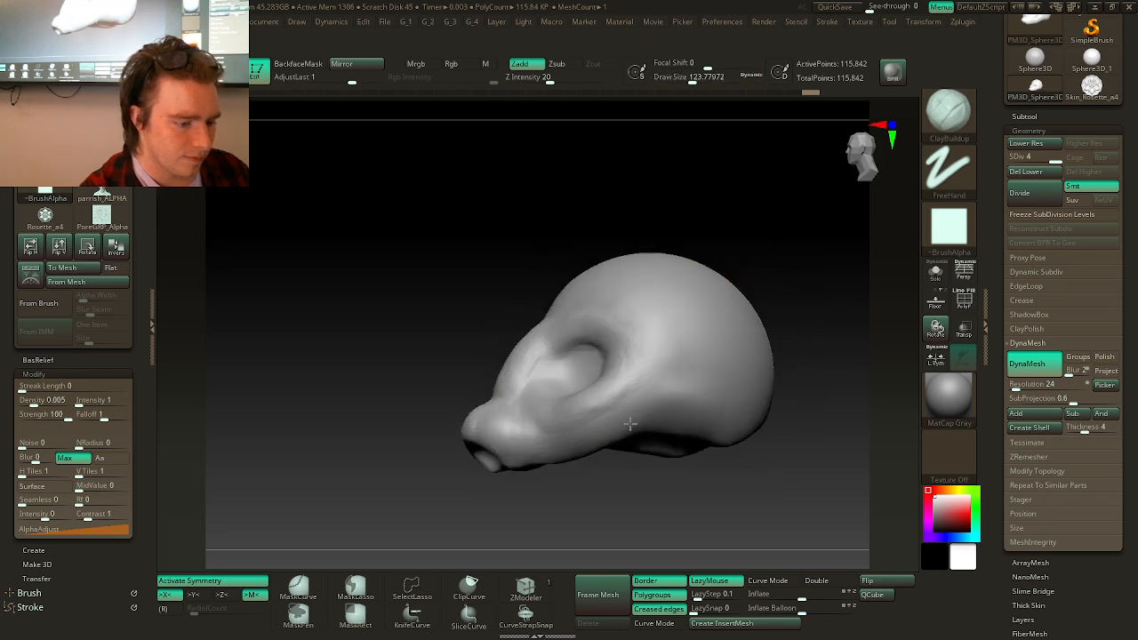
- Switch to the SnakeHook brush and dismiss its SculptrisPro note
{"action": "key", "text": "b"}
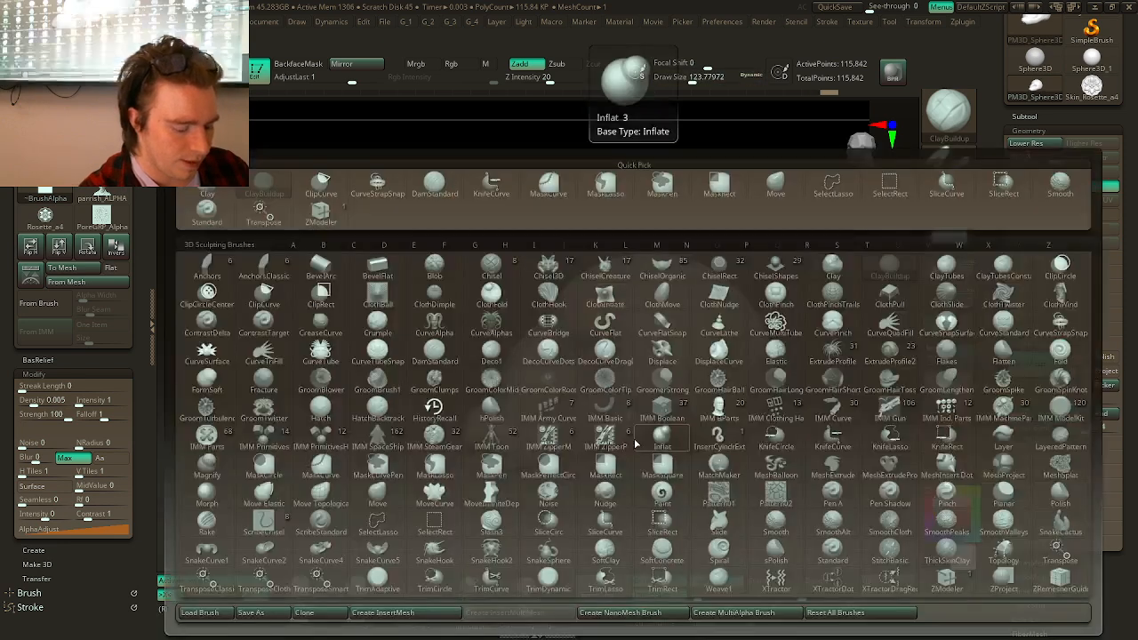
{"action": "key", "text": "s"}
{"action": "key", "text": "t"}
{"action": "left_click", "coordinate": [595, 461]}
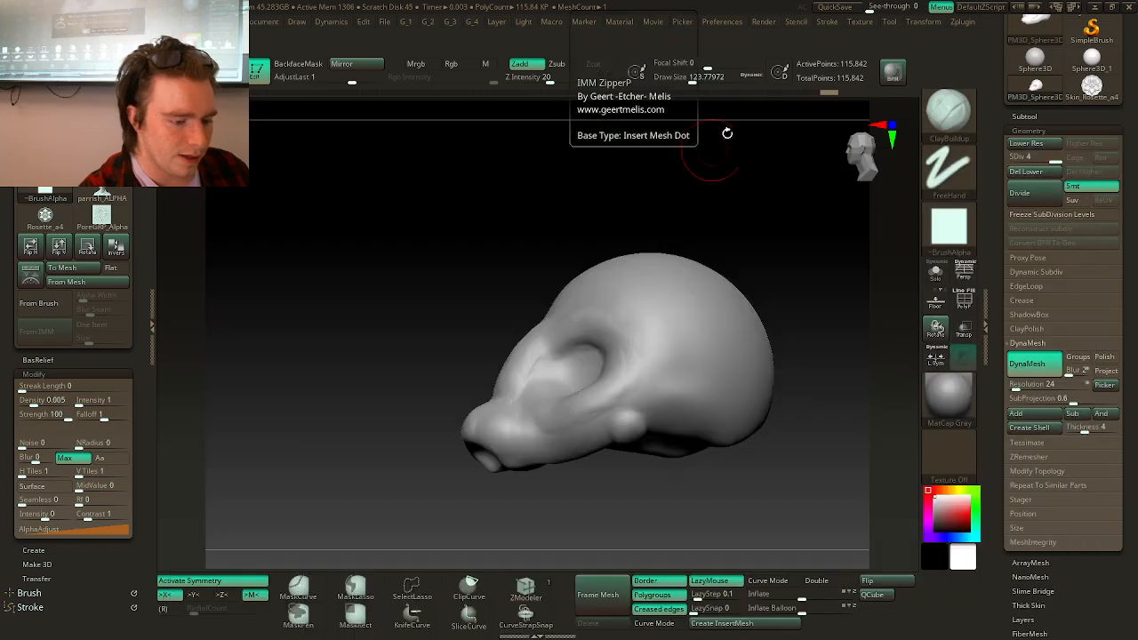
{"action": "key", "text": "b"}
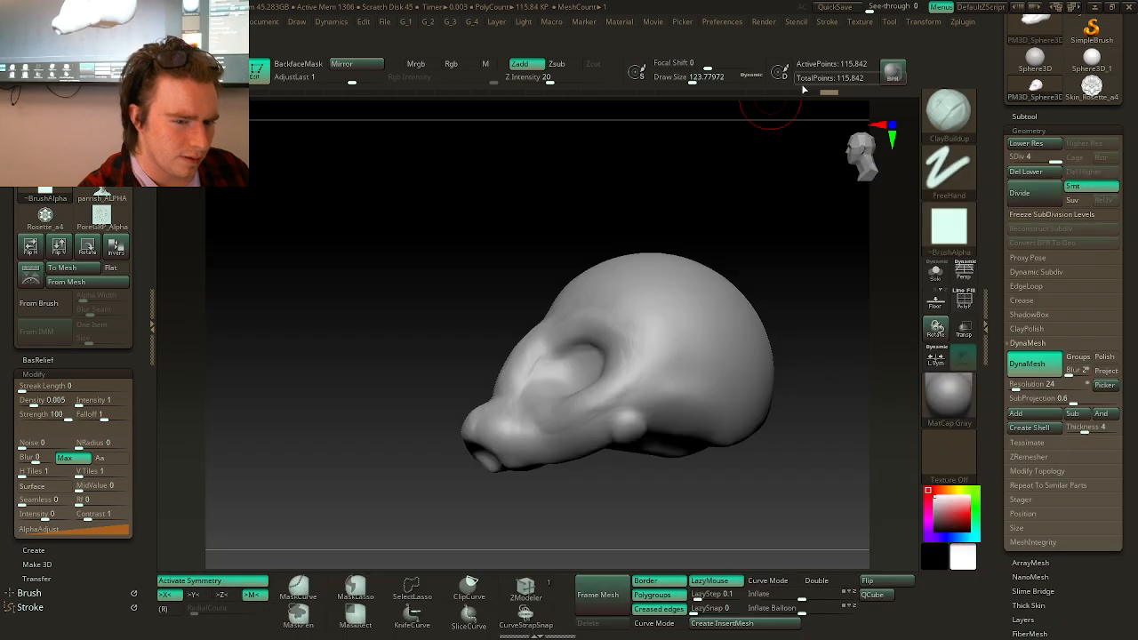
{"action": "key", "text": "b"}
{"action": "key", "text": "s"}
{"action": "key", "text": "h"}
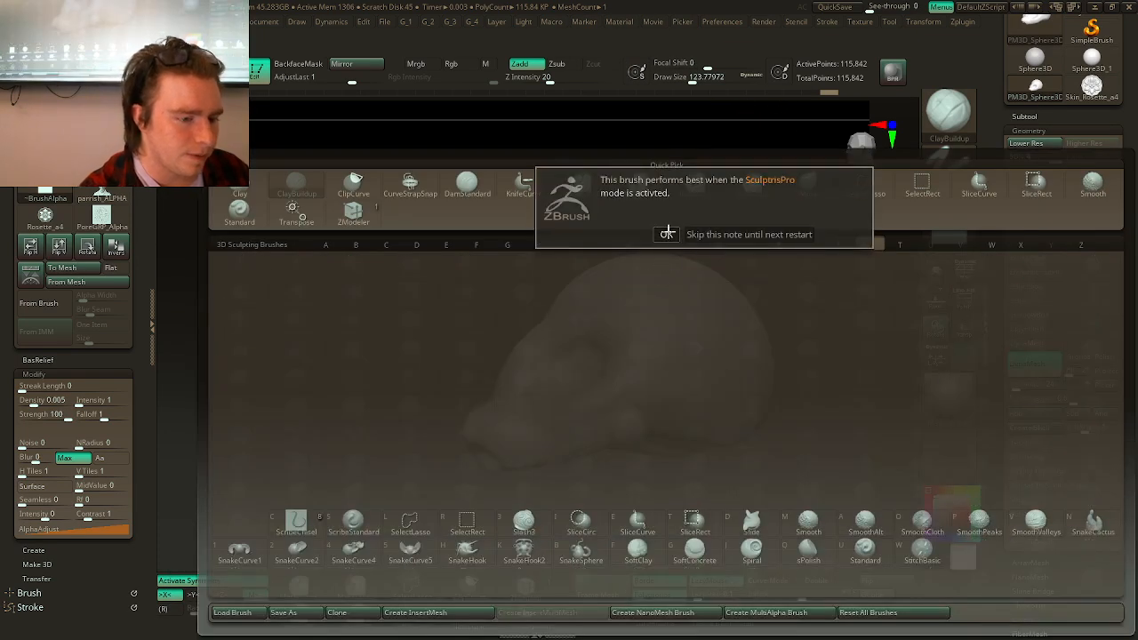
{"action": "left_click", "coordinate": [666, 234]}
{"action": "left_click_drag", "start_coordinate": [808, 237], "coordinate": [797, 227]}
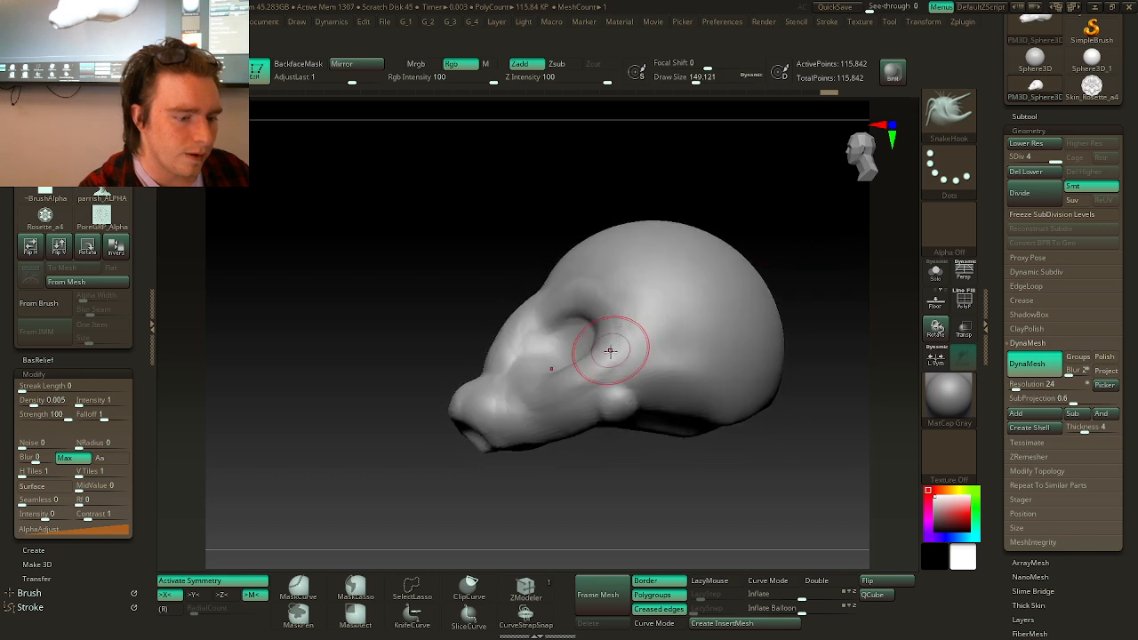
- Set the SnakeHook draw size to about 108 and pull spikes down from the jaw
{"action": "key", "text": "space"}
{"action": "left_click_drag", "start_coordinate": [620, 343], "coordinate": [614, 343]}
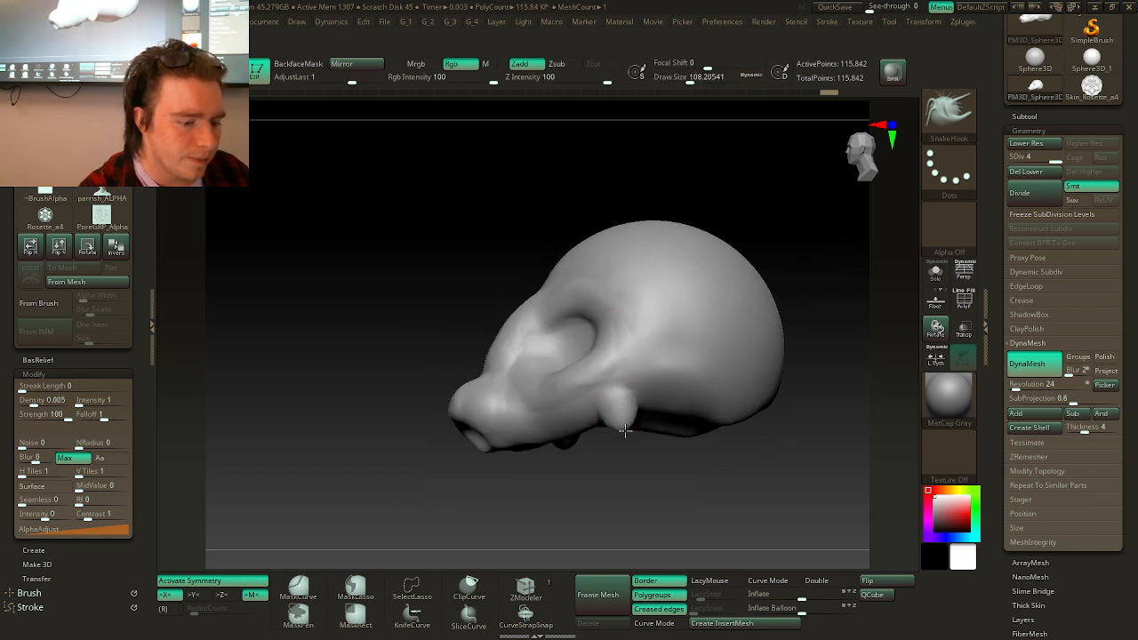
{"action": "mouse_move", "coordinate": [663, 451]}
{"action": "left_mouse_down"}
{"action": "mouse_move", "coordinate": [625, 447]}
{"action": "mouse_move", "coordinate": [623, 463]}
{"action": "mouse_move", "coordinate": [645, 475]}
{"action": "mouse_move", "coordinate": [739, 385]}
{"action": "mouse_move", "coordinate": [726, 315]}
{"action": "mouse_move", "coordinate": [752, 301]}
{"action": "mouse_move", "coordinate": [685, 234]}
{"action": "mouse_move", "coordinate": [694, 261]}
{"action": "mouse_move", "coordinate": [802, 212]}
{"action": "mouse_move", "coordinate": [831, 231]}
{"action": "mouse_move", "coordinate": [846, 210]}
{"action": "mouse_move", "coordinate": [785, 216]}
{"action": "left_mouse_up"}
- Return to ClayBuildup with a draw size of about 163 and smooth the eye sockets and jaw spikes
{"action": "key", "text": "space"}
{"action": "key", "text": "b"}
{"action": "key", "text": "c"}
{"action": "key", "text": "b"}
{"action": "key", "text": "bracketright"}
{"action": "left_click_drag", "start_coordinate": [650, 307], "coordinate": [630, 375], "text": "shift"}
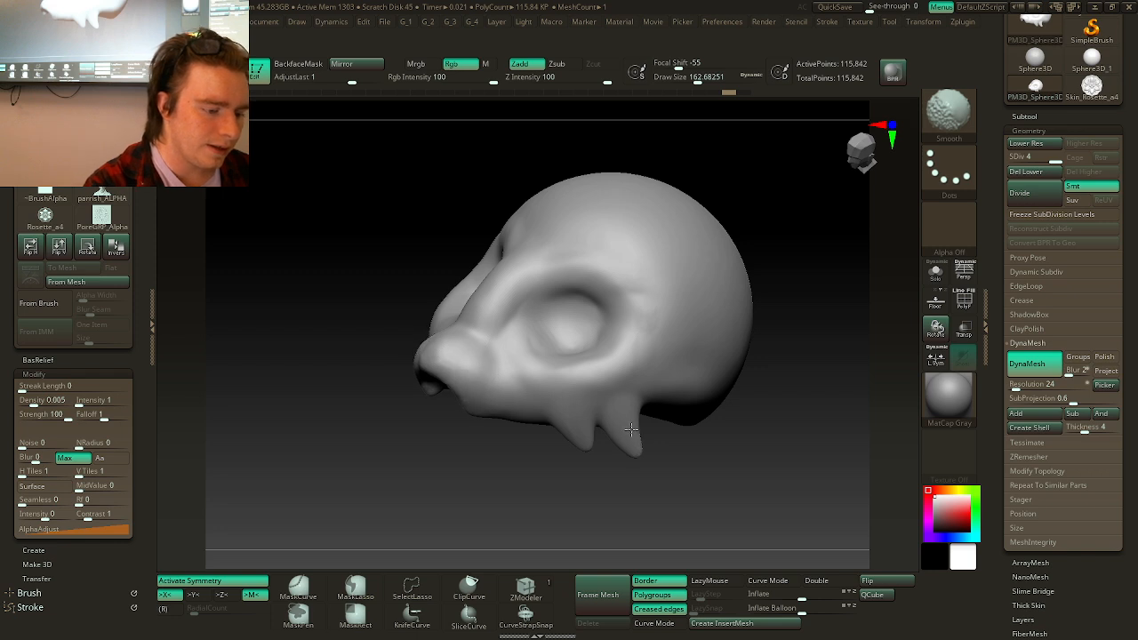
{"action": "left_click_drag", "start_coordinate": [564, 314], "coordinate": [570, 315], "text": "shift"}
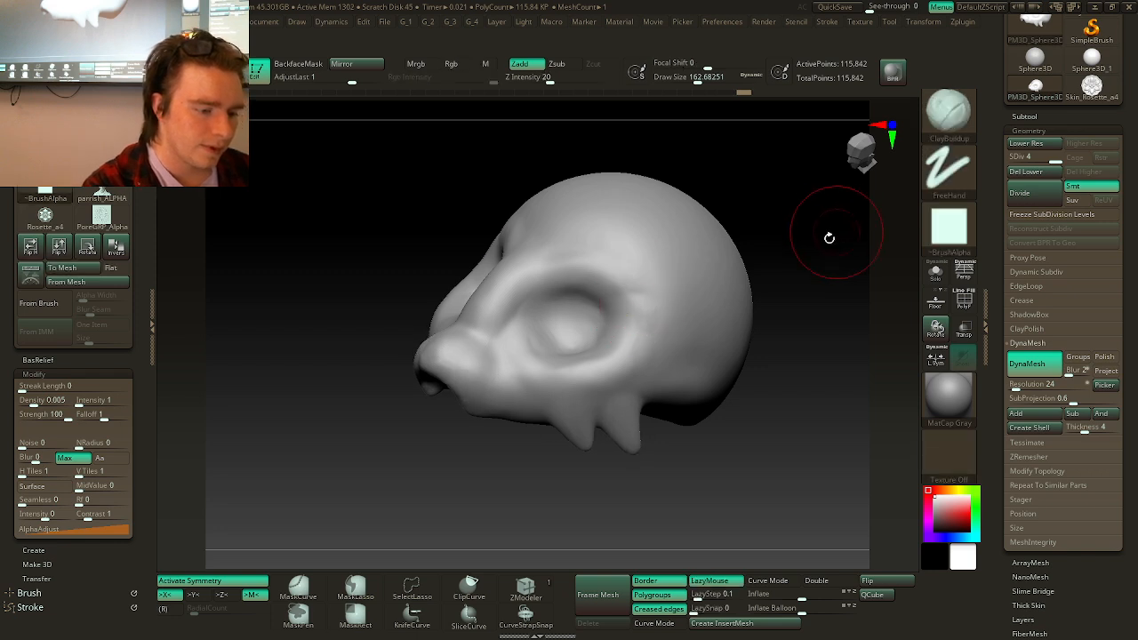
- Switch to the TrimDynamic brush and set its draw size to about 158
{"action": "mouse_move", "coordinate": [829, 236]}
{"action": "left_mouse_down"}
{"action": "mouse_move", "coordinate": [821, 278]}
{"action": "mouse_move", "coordinate": [790, 273]}
{"action": "mouse_move", "coordinate": [780, 234]}
{"action": "left_mouse_up"}
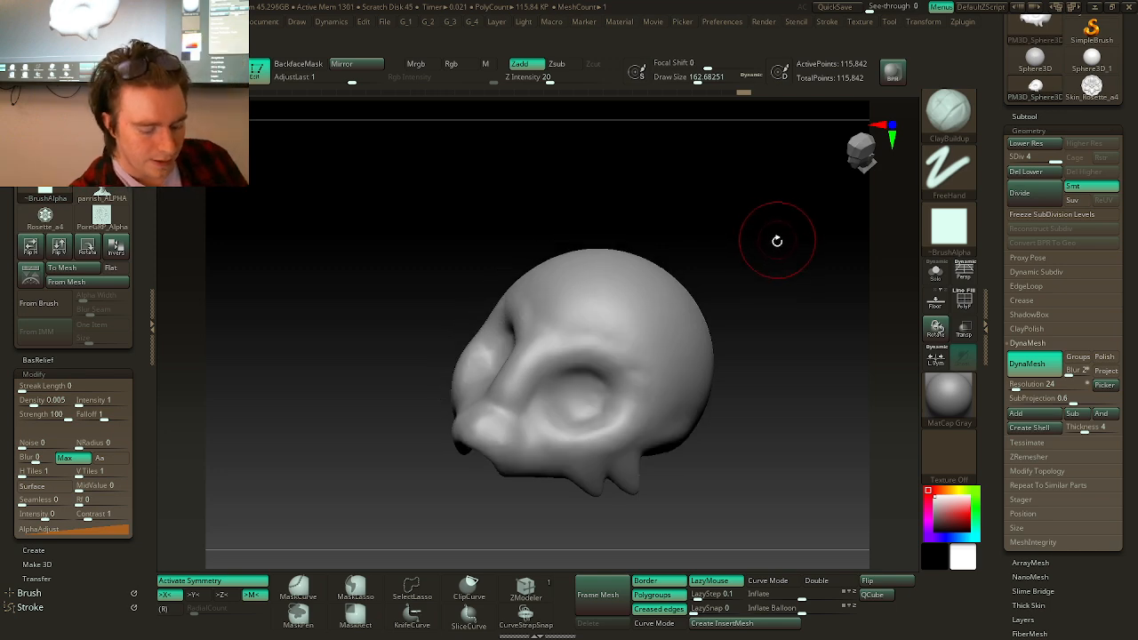
{"action": "key", "text": "b"}
{"action": "key", "text": "t"}
{"action": "key", "text": "d"}
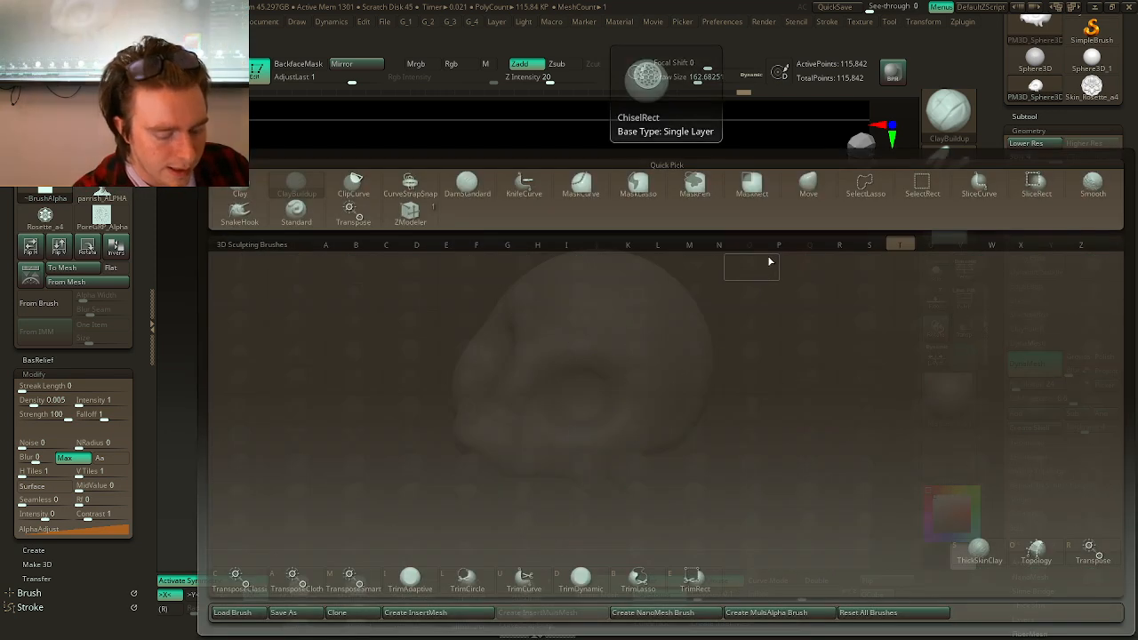
{"action": "key", "text": "space"}
{"action": "mouse_move", "coordinate": [778, 231]}
{"action": "left_mouse_down"}
{"action": "mouse_move", "coordinate": [764, 243]}
{"action": "mouse_move", "coordinate": [802, 234]}
{"action": "mouse_move", "coordinate": [783, 231]}
{"action": "mouse_move", "coordinate": [807, 251]}
{"action": "left_mouse_up"}
{"action": "key", "text": "space"}
{"action": "key", "text": "space"}
- Flatten the brow and the nose bridge of the skull with TrimDynamic
{"action": "left_click_drag", "start_coordinate": [527, 318], "coordinate": [520, 330]}
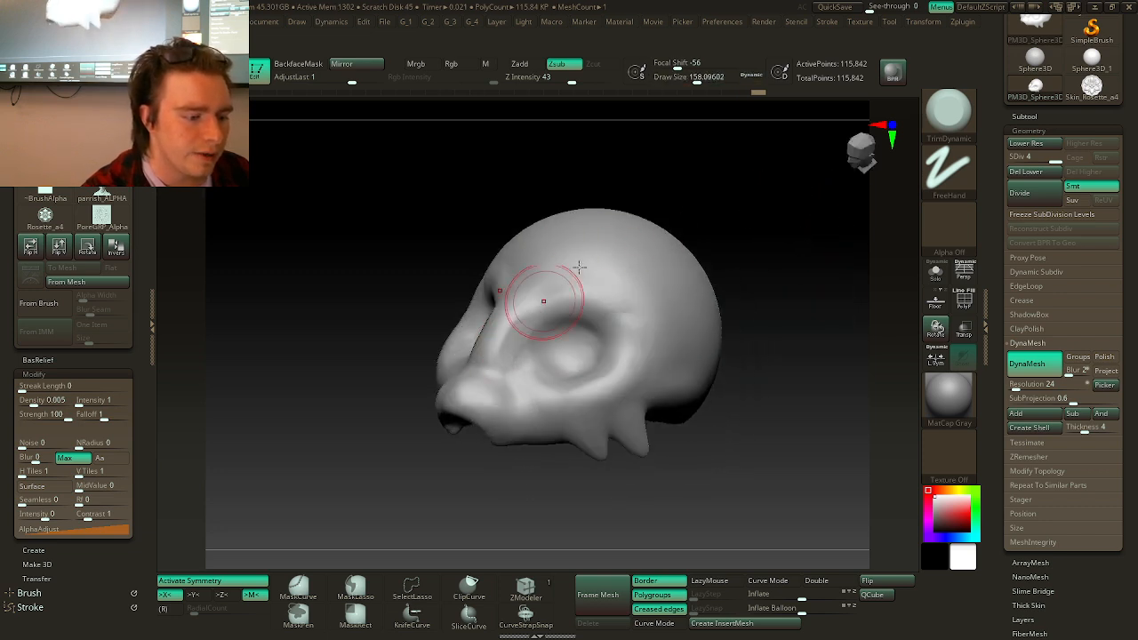
{"action": "left_click_drag", "start_coordinate": [680, 211], "coordinate": [797, 276]}
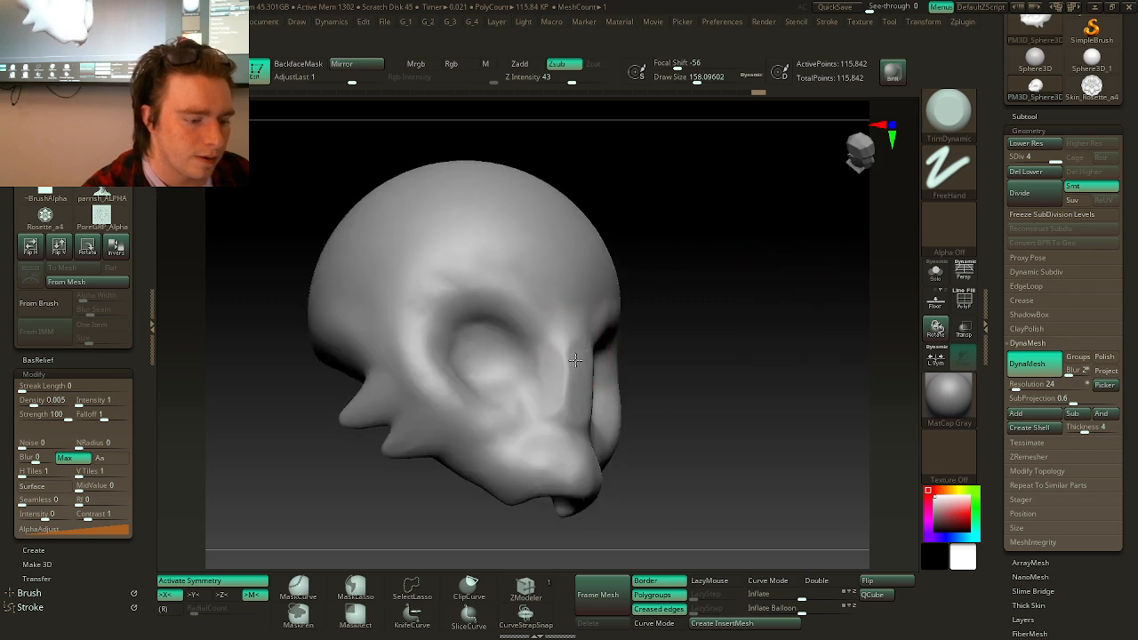
{"action": "left_click_drag", "start_coordinate": [576, 361], "coordinate": [577, 370]}
{"action": "left_click_drag", "start_coordinate": [757, 238], "coordinate": [668, 234]}
{"action": "mouse_move", "coordinate": [620, 396]}
{"action": "left_mouse_down"}
{"action": "mouse_move", "coordinate": [604, 396]}
{"action": "mouse_move", "coordinate": [626, 399]}
{"action": "left_mouse_up"}
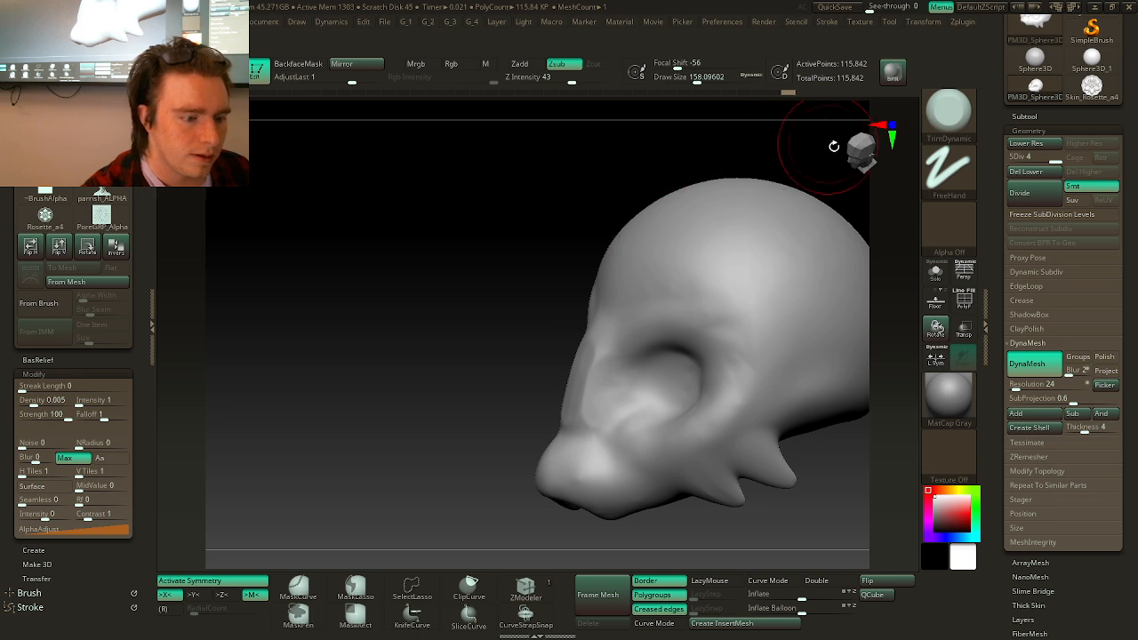
{"action": "mouse_move", "coordinate": [833, 147]}
{"action": "left_mouse_down"}
{"action": "mouse_move", "coordinate": [861, 206]}
{"action": "mouse_move", "coordinate": [833, 212]}
{"action": "mouse_move", "coordinate": [818, 233]}
{"action": "mouse_move", "coordinate": [803, 237]}
{"action": "mouse_move", "coordinate": [828, 210]}
{"action": "mouse_move", "coordinate": [747, 229]}
{"action": "left_mouse_up"}
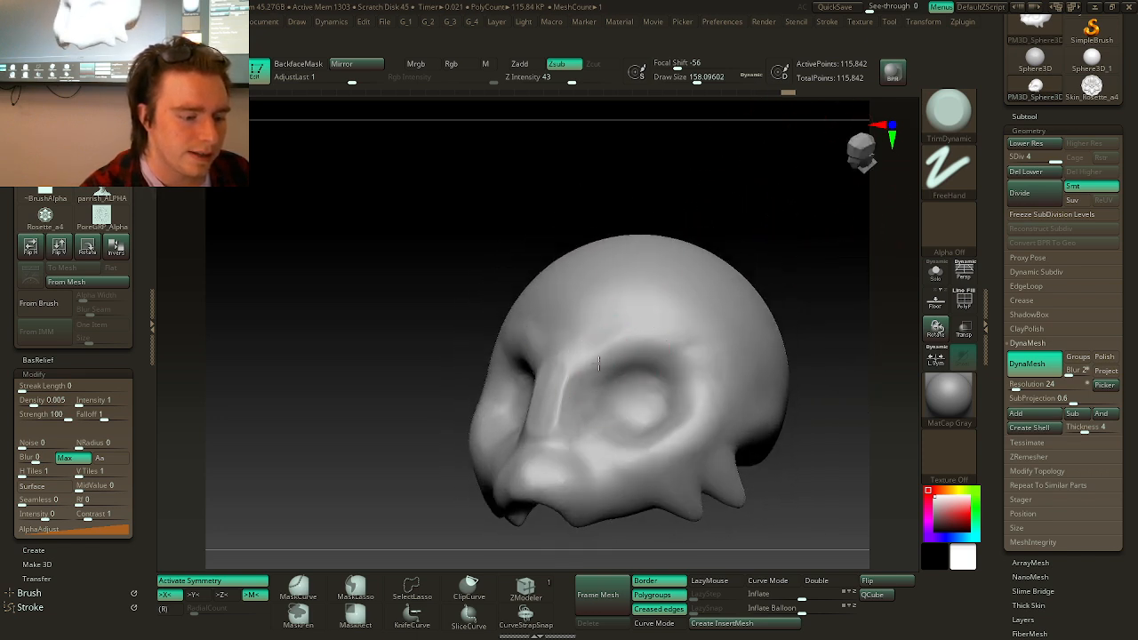
- Trim the inner edges of the eye sockets along the nose bridge with TrimDynamic
{"action": "left_click_drag", "start_coordinate": [603, 367], "coordinate": [578, 396]}
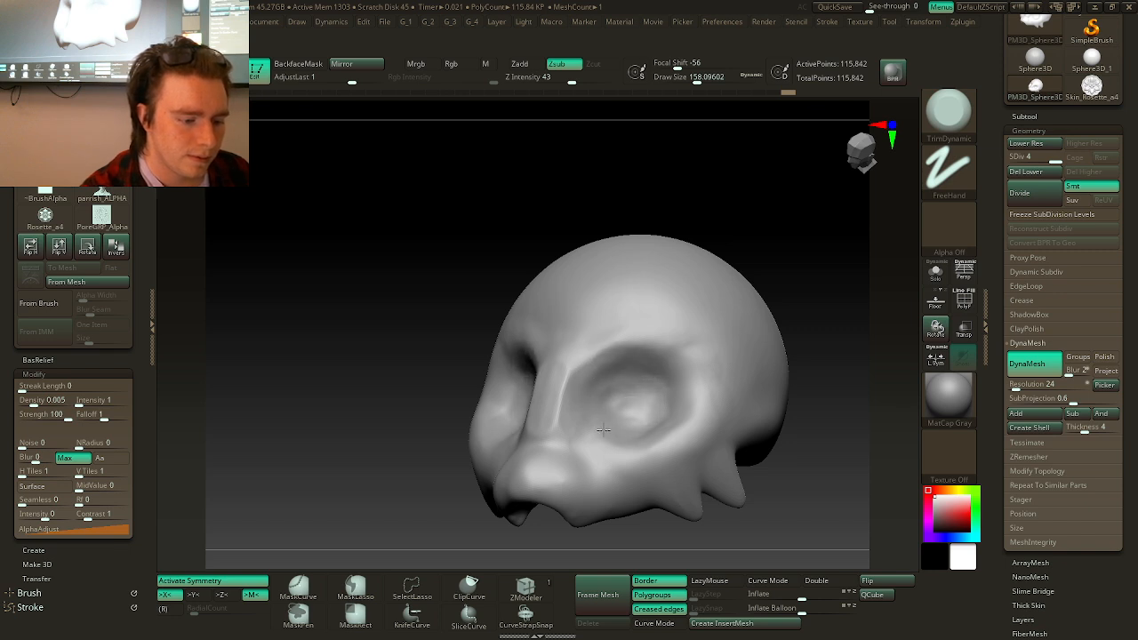
{"action": "left_click_drag", "start_coordinate": [760, 262], "coordinate": [810, 280]}
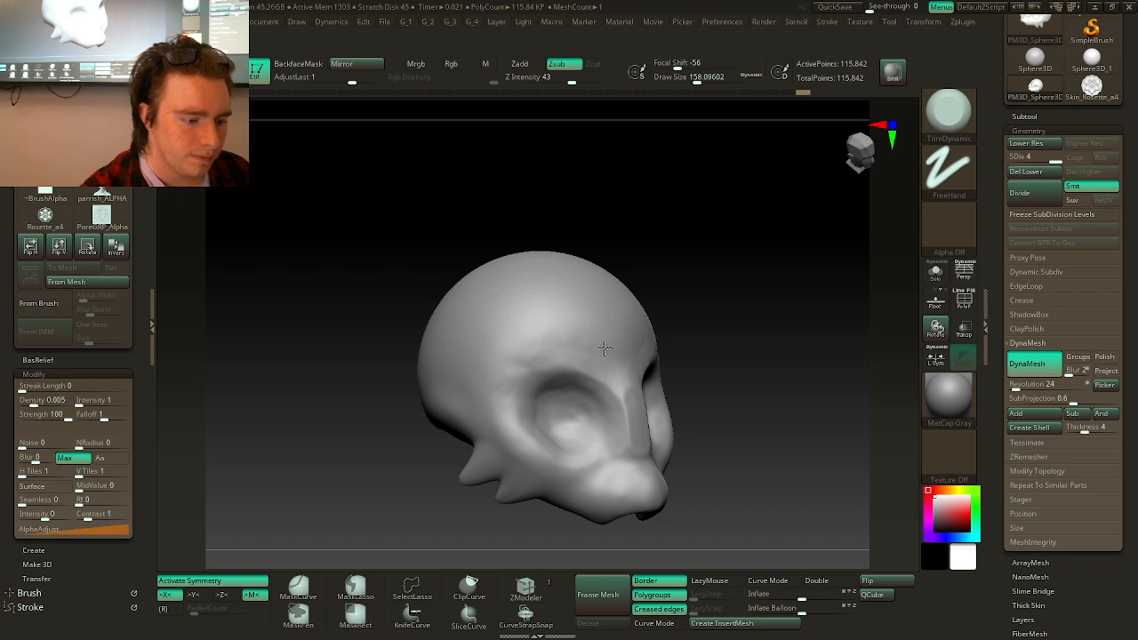
{"action": "left_click_drag", "start_coordinate": [622, 383], "coordinate": [617, 392]}
{"action": "left_click_drag", "start_coordinate": [803, 277], "coordinate": [770, 280]}
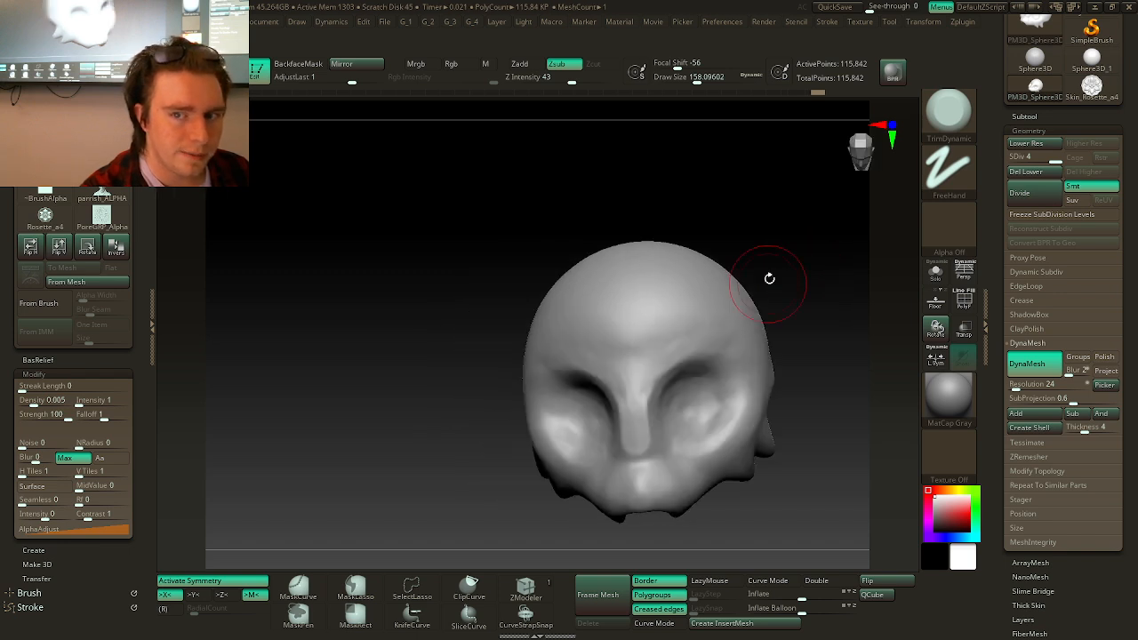
- Switch to the hPolish brush and set its draw size to about 207
{"action": "mouse_move", "coordinate": [836, 262]}
{"action": "left_mouse_down", "text": "alt"}
{"action": "mouse_move", "coordinate": [816, 253]}
{"action": "mouse_move", "coordinate": [826, 284]}
{"action": "left_mouse_up", "text": "alt"}
{"action": "key", "text": "b"}
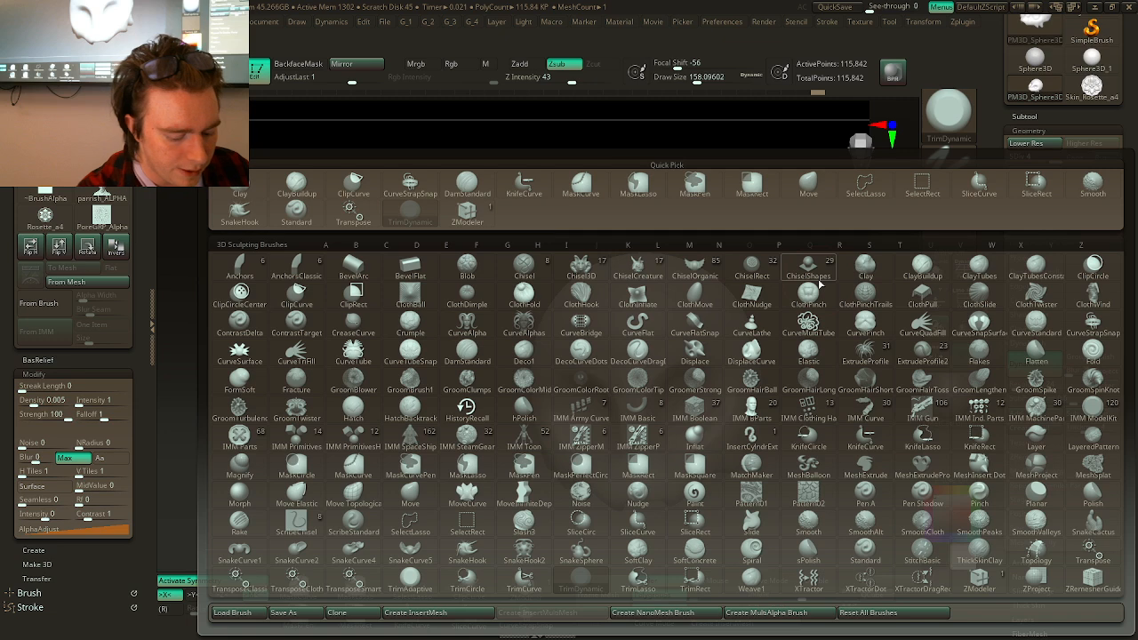
{"action": "key", "text": "h"}
{"action": "key", "text": "p"}
{"action": "key", "text": "space"}
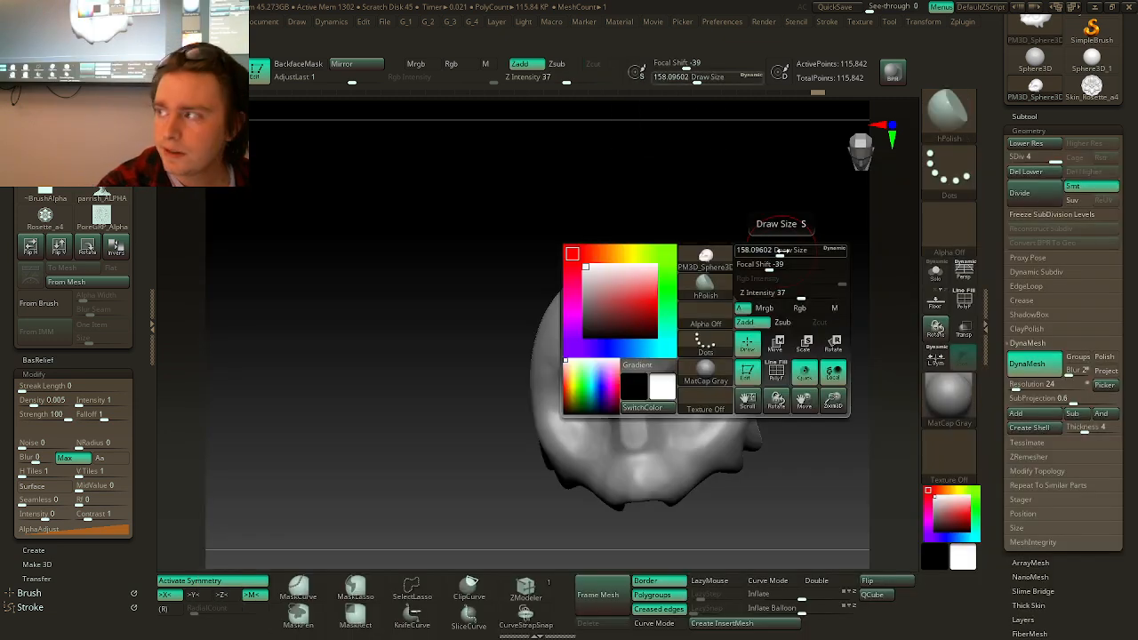
{"action": "mouse_move", "coordinate": [780, 251]}
{"action": "left_mouse_down"}
{"action": "mouse_move", "coordinate": [791, 250]}
{"action": "mouse_move", "coordinate": [784, 261]}
{"action": "left_mouse_up"}
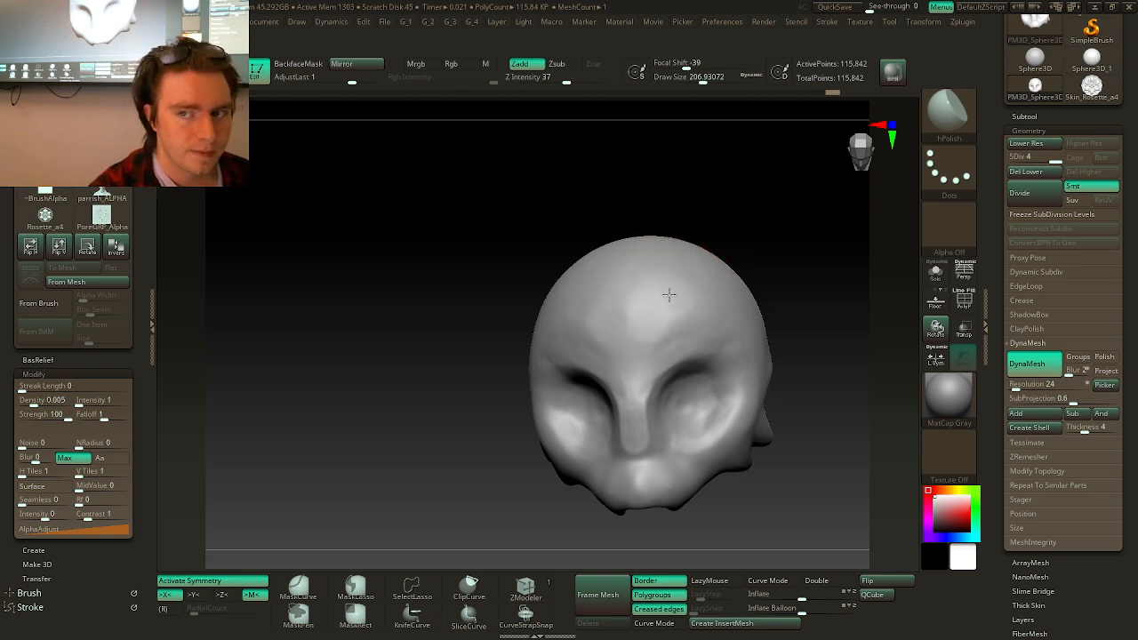
- Polish flat planes onto the forehead, snout tip, jaw and cheekbones with hPolish
{"action": "left_click_drag", "start_coordinate": [640, 457], "coordinate": [638, 499]}
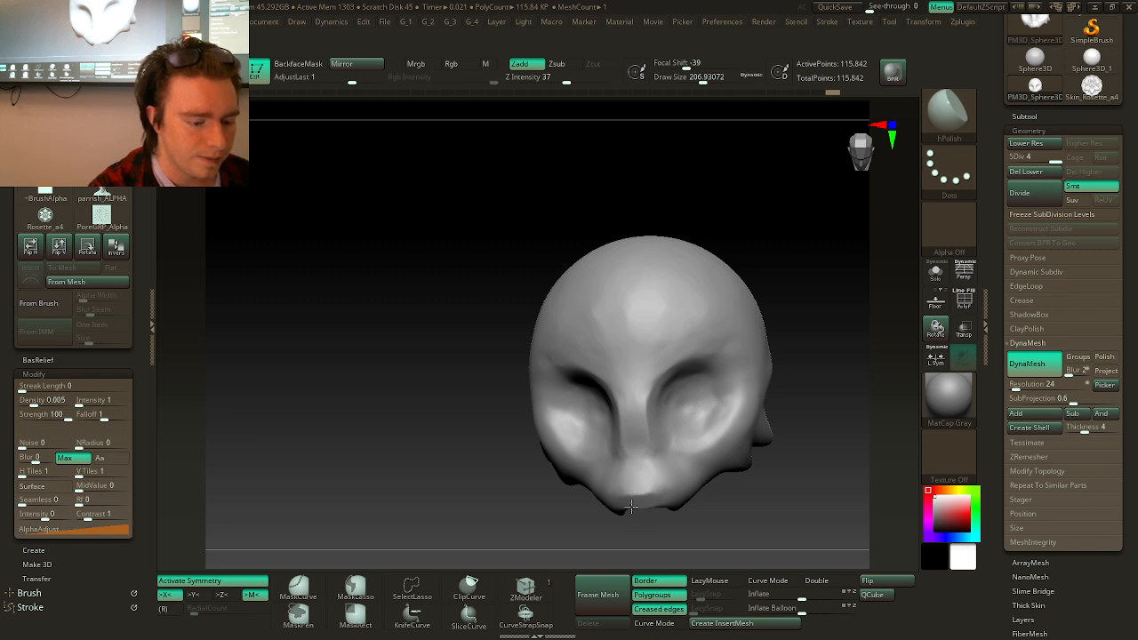
{"action": "left_click_drag", "start_coordinate": [805, 266], "coordinate": [676, 396]}
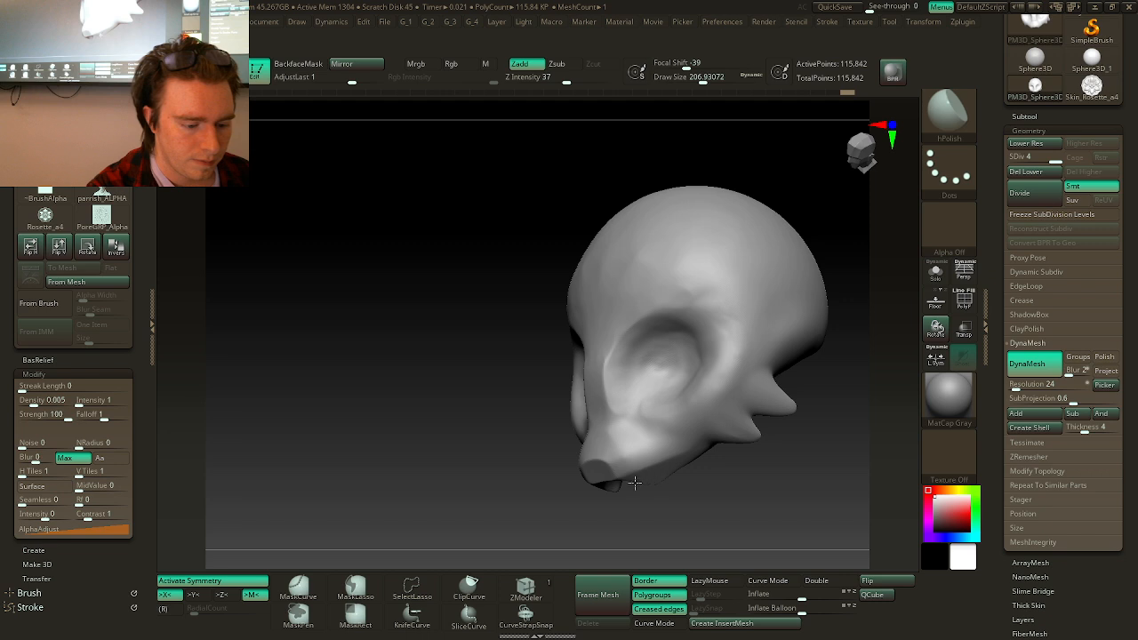
{"action": "left_click_drag", "start_coordinate": [844, 269], "coordinate": [772, 291]}
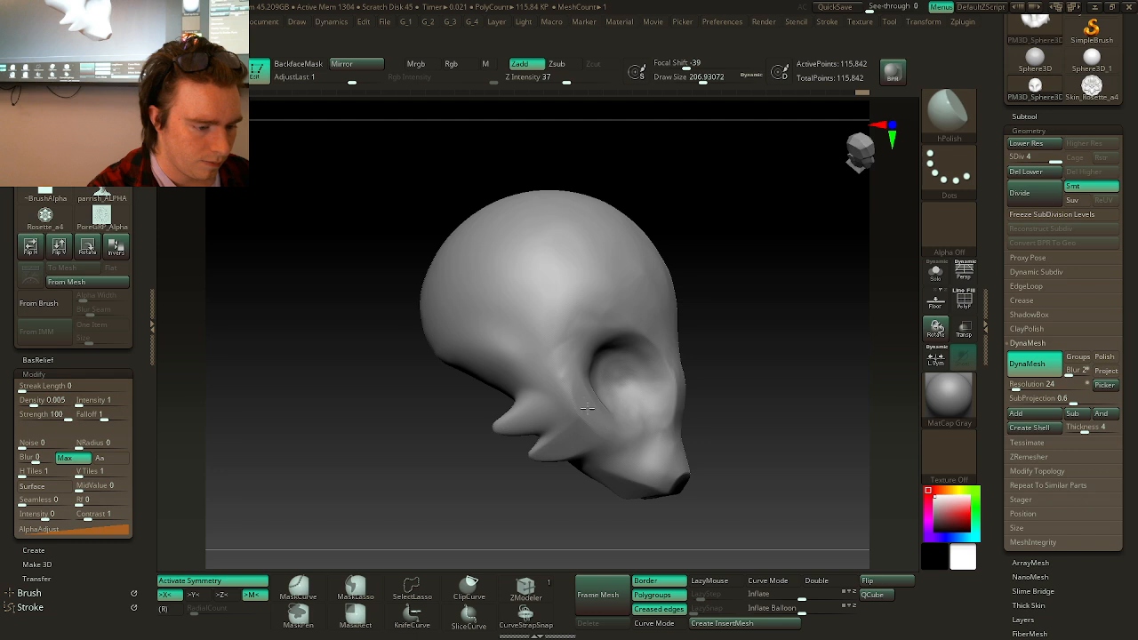
{"action": "left_click_drag", "start_coordinate": [770, 288], "coordinate": [804, 259]}
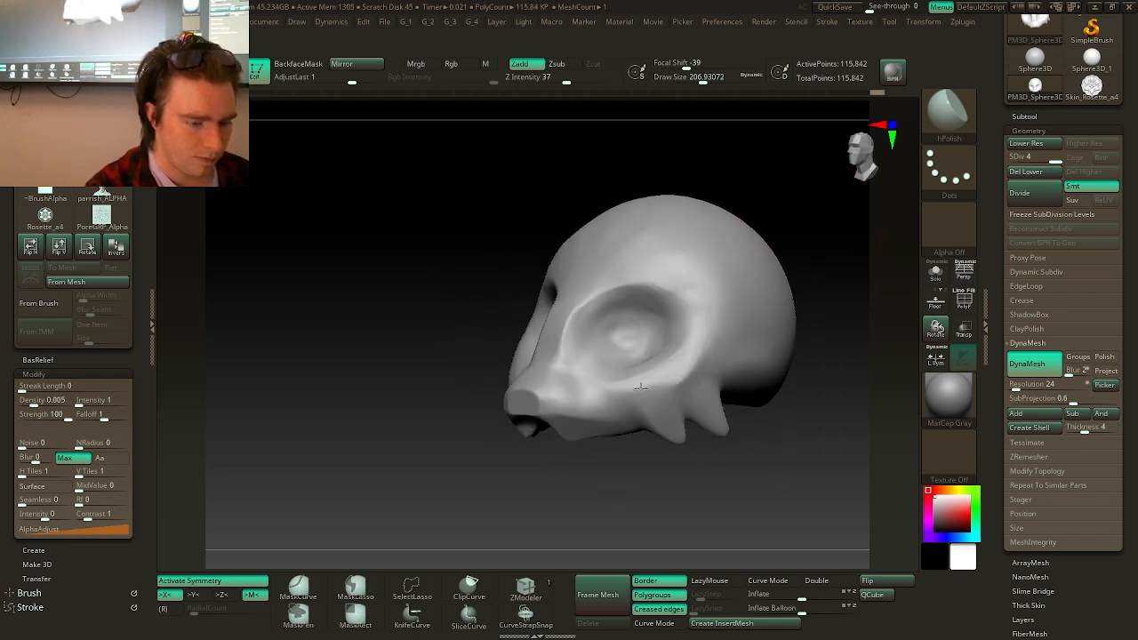
{"action": "mouse_move", "coordinate": [640, 387]}
{"action": "left_mouse_down"}
{"action": "mouse_move", "coordinate": [698, 363]}
{"action": "mouse_move", "coordinate": [667, 389]}
{"action": "mouse_move", "coordinate": [691, 379]}
{"action": "mouse_move", "coordinate": [644, 398]}
{"action": "mouse_move", "coordinate": [692, 366]}
{"action": "mouse_move", "coordinate": [715, 330]}
{"action": "mouse_move", "coordinate": [736, 346]}
{"action": "left_mouse_up"}
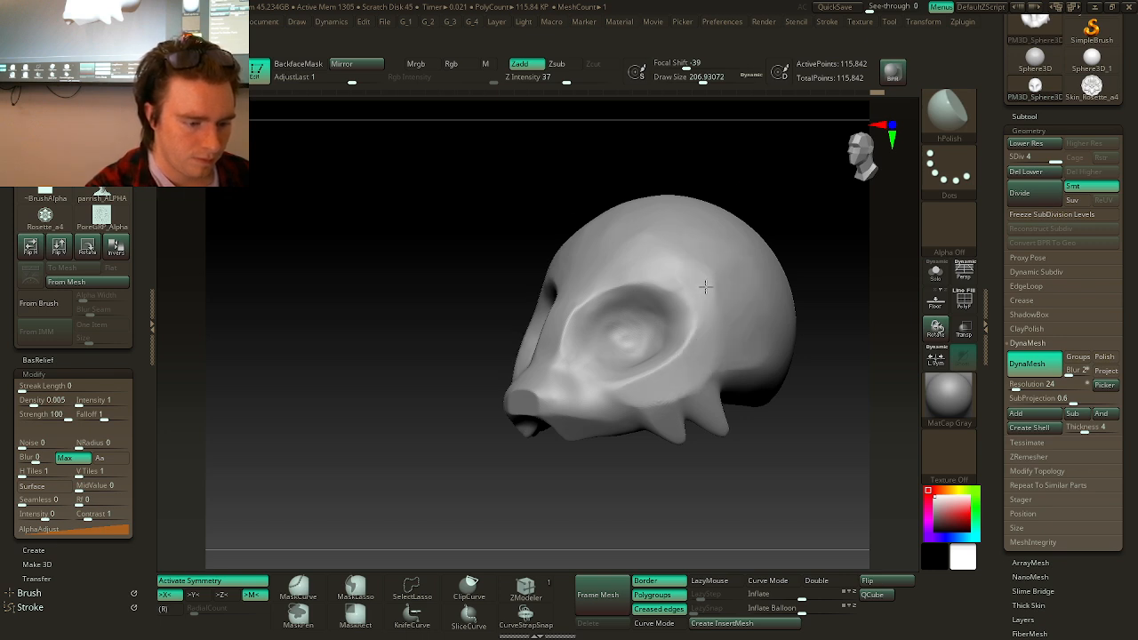
- Raise the hPolish draw size to about 234 and flatten the top of the skull
{"action": "mouse_move", "coordinate": [798, 209]}
{"action": "left_mouse_down", "text": "alt"}
{"action": "mouse_move", "coordinate": [798, 251]}
{"action": "mouse_move", "coordinate": [812, 277]}
{"action": "mouse_move", "coordinate": [793, 264]}
{"action": "left_mouse_up", "text": "alt"}
{"action": "key", "text": "space"}
{"action": "mouse_move", "coordinate": [799, 262]}
{"action": "left_mouse_down"}
{"action": "mouse_move", "coordinate": [808, 272]}
{"action": "mouse_move", "coordinate": [784, 264]}
{"action": "left_mouse_up"}
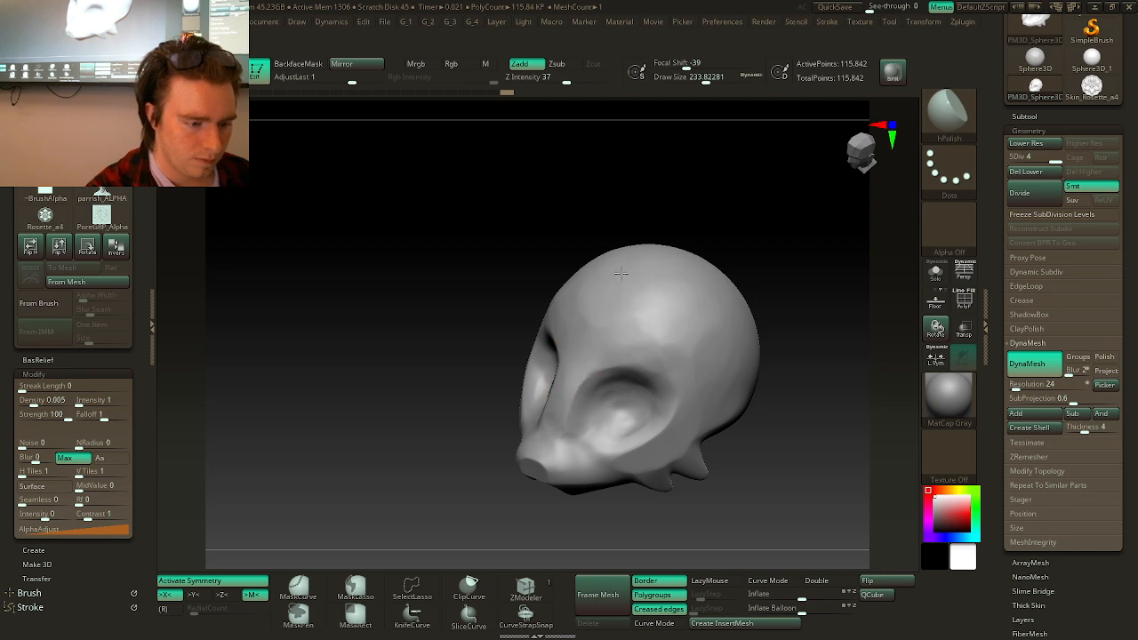
{"action": "left_click_drag", "start_coordinate": [737, 254], "coordinate": [770, 287]}
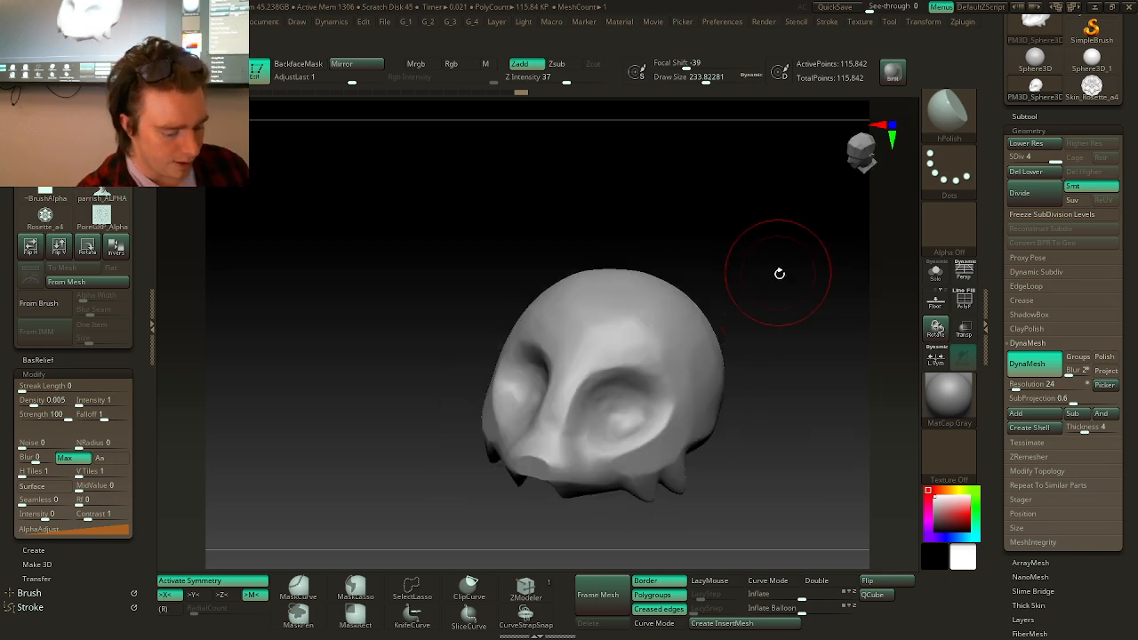
- Switch to the Chisel brush and reduce its draw size to about 65
{"action": "key", "text": "b"}
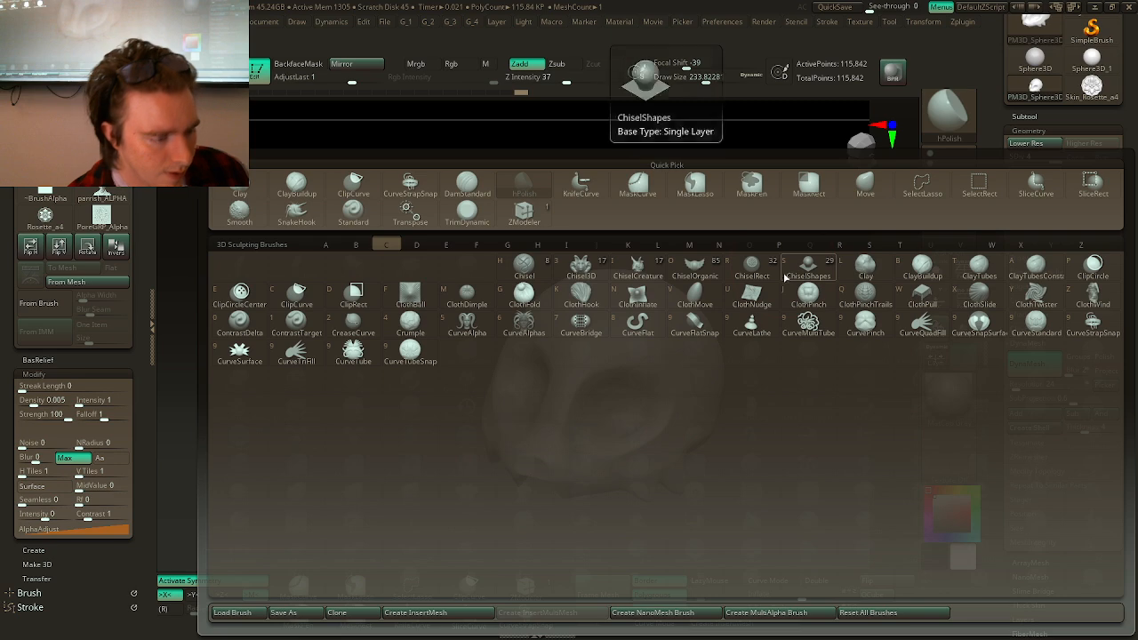
{"action": "left_click", "coordinate": [531, 268]}
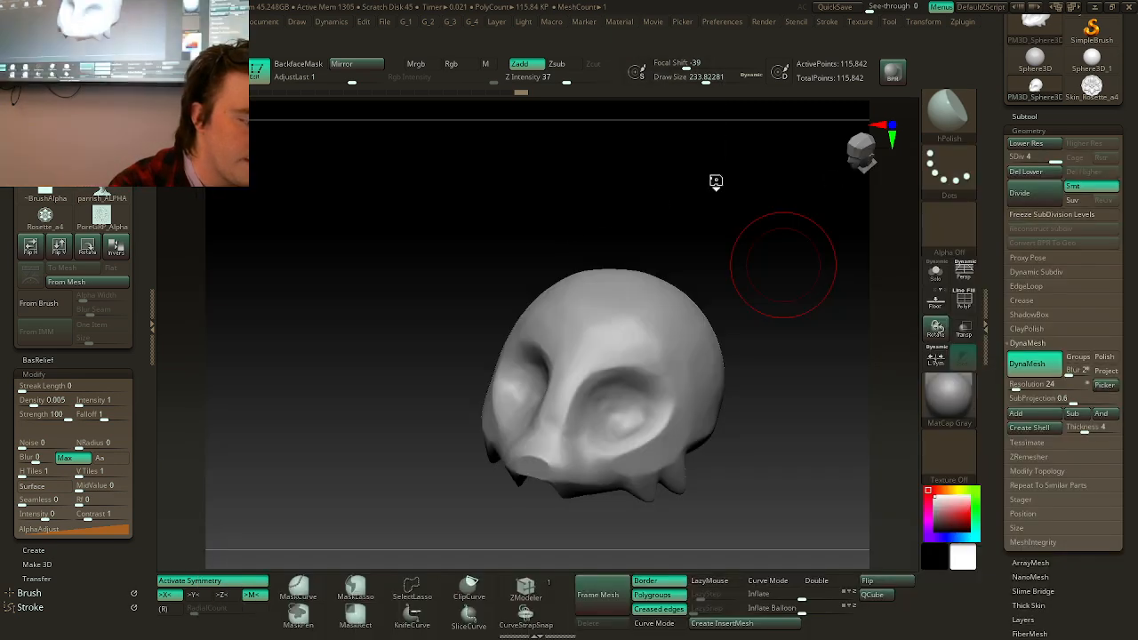
{"action": "key", "text": "space"}
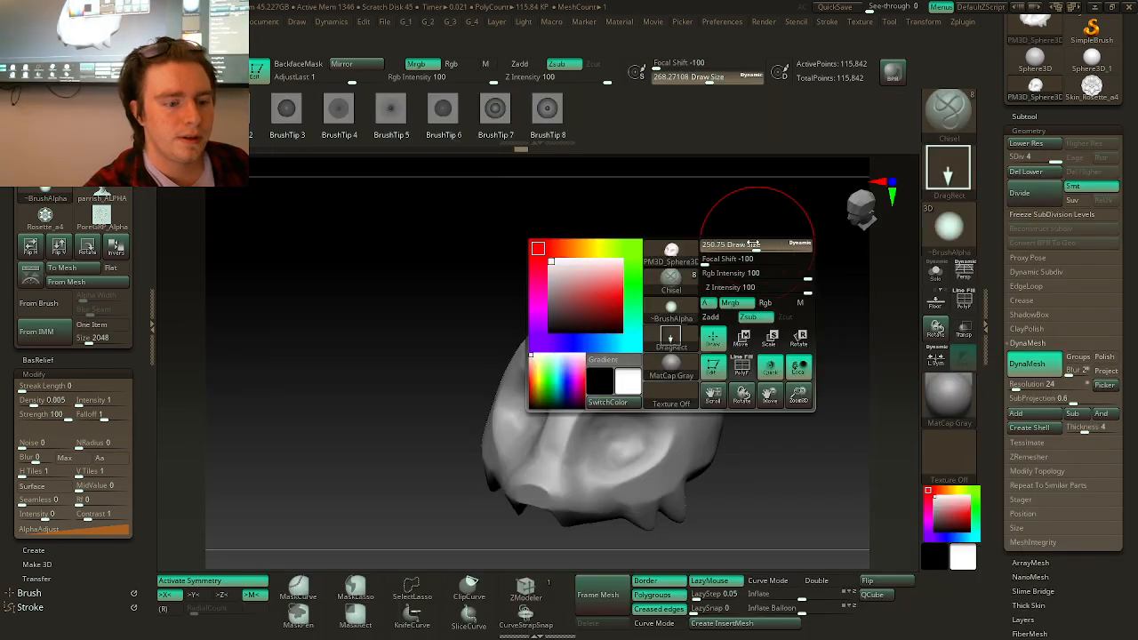
{"action": "mouse_move", "coordinate": [754, 244]}
{"action": "left_mouse_down"}
{"action": "mouse_move", "coordinate": [730, 245]}
{"action": "mouse_move", "coordinate": [754, 261]}
{"action": "mouse_move", "coordinate": [746, 271]}
{"action": "left_mouse_up"}
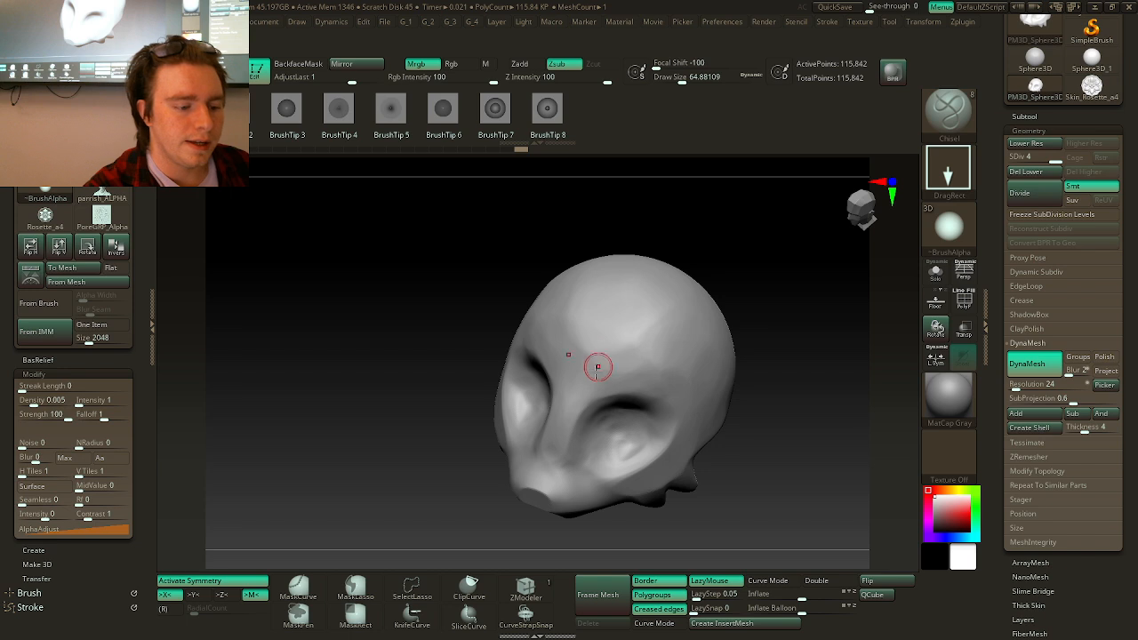
- Try a DragRect chisel stamp on the forehead, undo it, and change the Chisel brush's stroke type to FreeHand
{"action": "left_click_drag", "start_coordinate": [598, 366], "coordinate": [640, 326]}
{"action": "key", "text": "ctrl+z"}
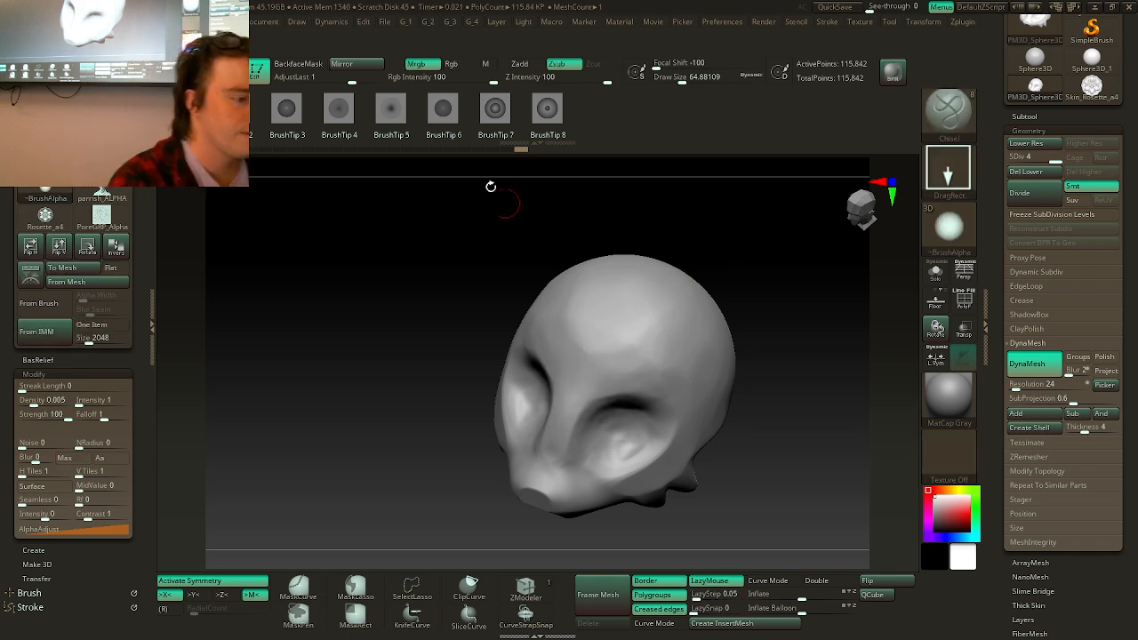
{"action": "left_click", "coordinate": [950, 178]}
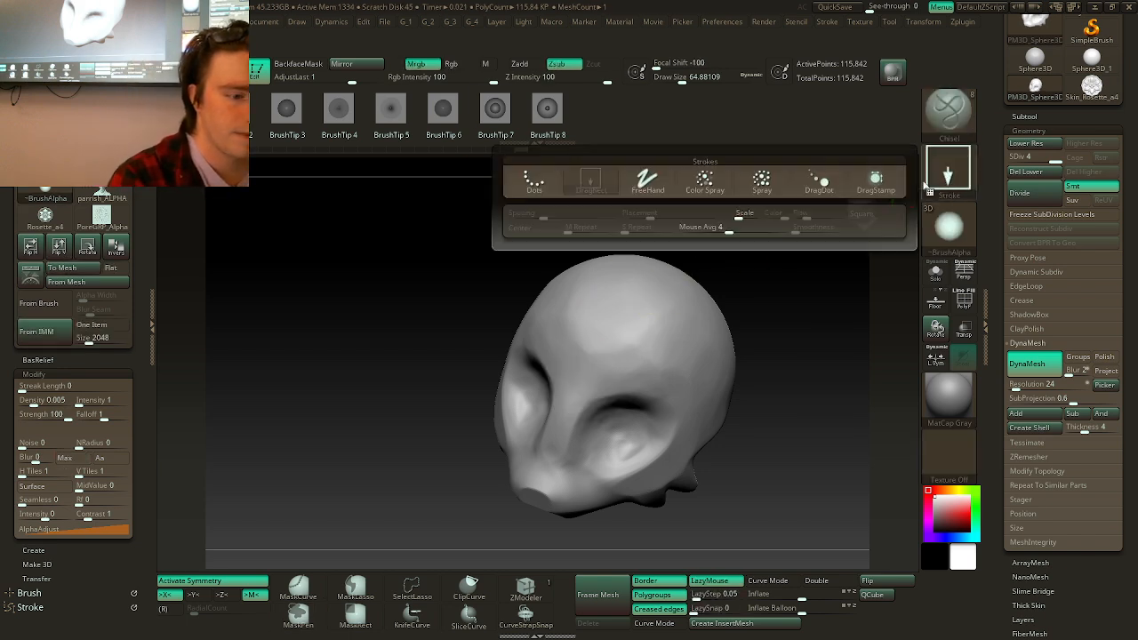
{"action": "left_click", "coordinate": [647, 180]}
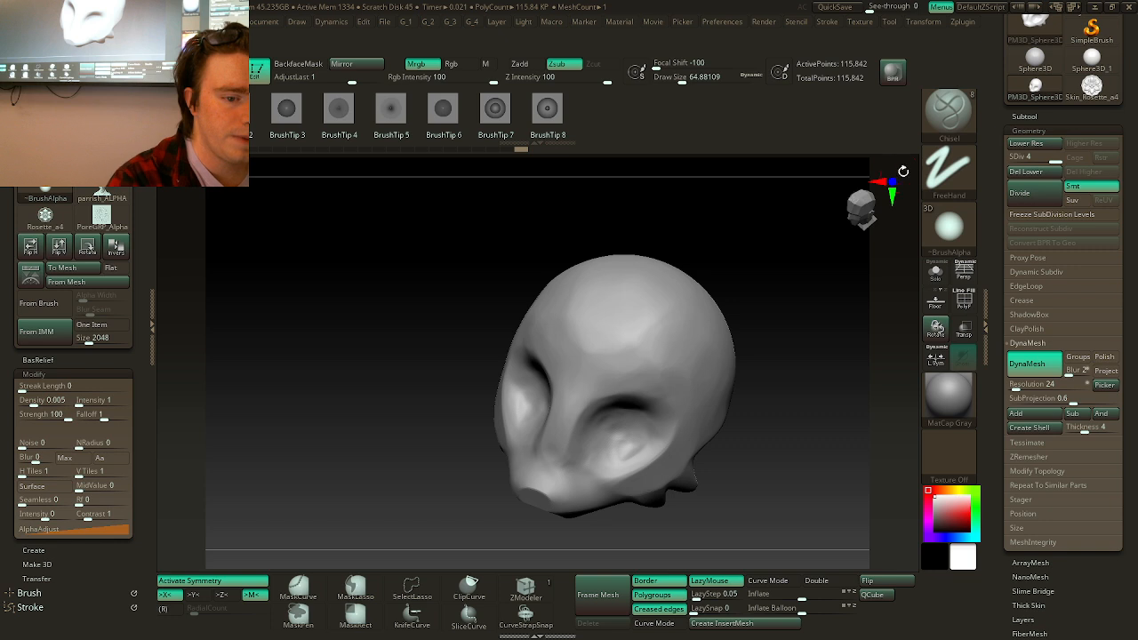
{"action": "left_click", "coordinate": [954, 178]}
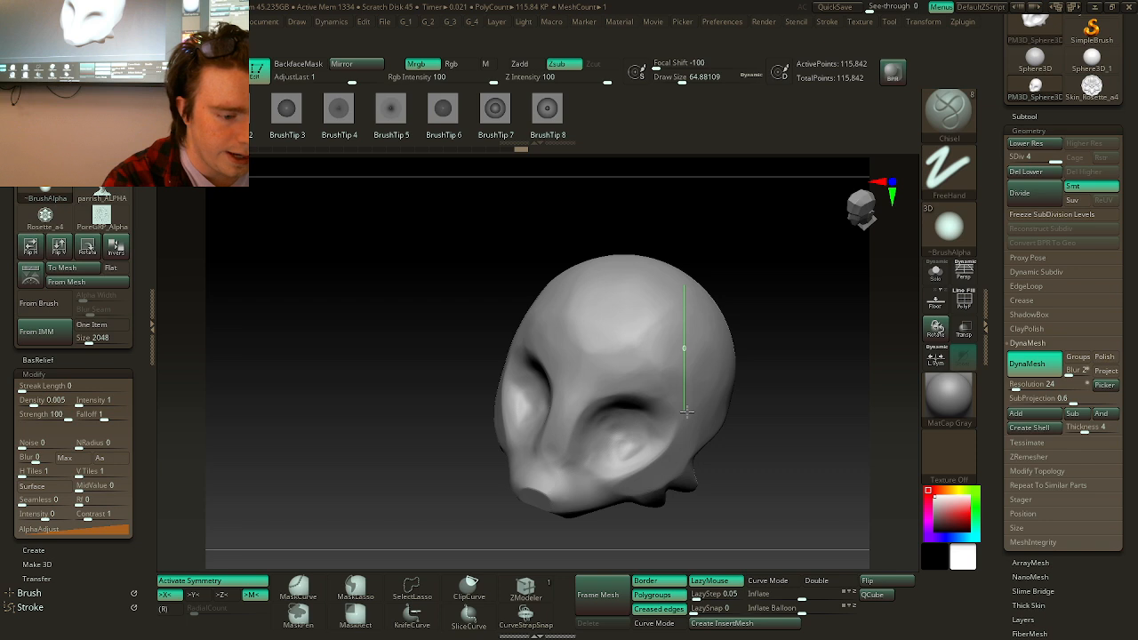
- Try FreeHand chisel grooves down the side of the skull, also at a draw size of about 124, and undo them
{"action": "left_click_drag", "start_coordinate": [686, 411], "coordinate": [686, 413]}
{"action": "mouse_move", "coordinate": [818, 296]}
{"action": "left_mouse_down"}
{"action": "mouse_move", "coordinate": [783, 293]}
{"action": "mouse_move", "coordinate": [834, 267]}
{"action": "left_mouse_up"}
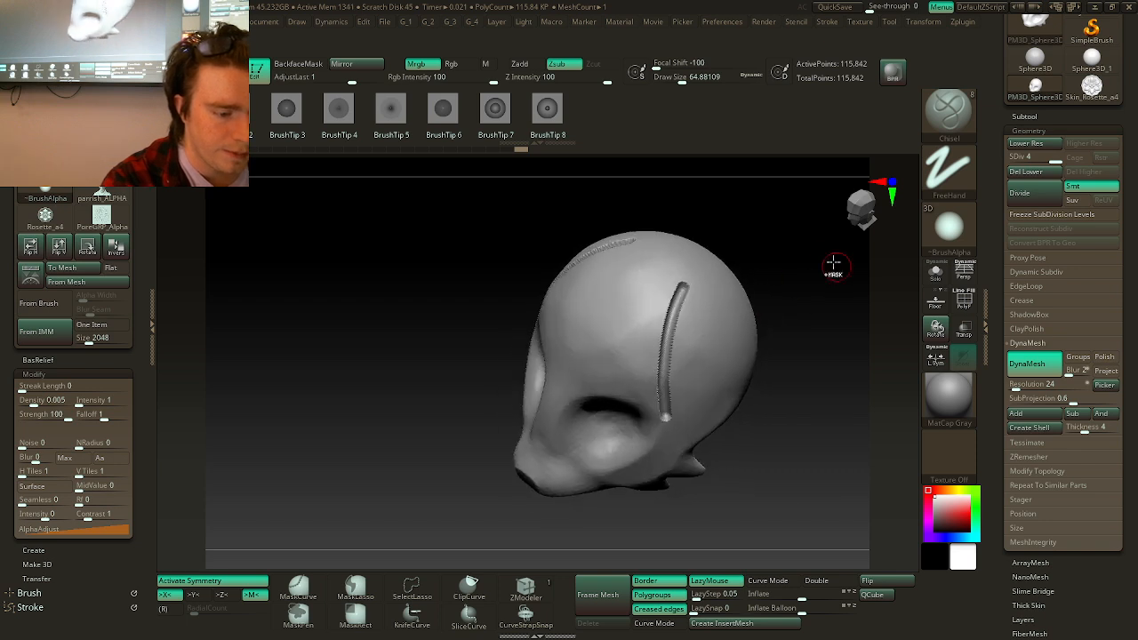
{"action": "key", "text": "ctrl+z"}
{"action": "left_click_drag", "start_coordinate": [694, 257], "coordinate": [673, 392]}
{"action": "key", "text": "space"}
{"action": "mouse_move", "coordinate": [735, 256]}
{"action": "left_mouse_down"}
{"action": "mouse_move", "coordinate": [746, 257]}
{"action": "mouse_move", "coordinate": [684, 311]}
{"action": "mouse_move", "coordinate": [672, 404]}
{"action": "left_mouse_up"}
{"action": "mouse_move", "coordinate": [795, 264]}
{"action": "left_mouse_down"}
{"action": "mouse_move", "coordinate": [759, 205]}
{"action": "mouse_move", "coordinate": [804, 233]}
{"action": "mouse_move", "coordinate": [795, 318]}
{"action": "mouse_move", "coordinate": [792, 254]}
{"action": "mouse_move", "coordinate": [766, 272]}
{"action": "left_mouse_up"}
{"action": "key", "text": "ctrl+z"}
{"action": "key", "text": "ctrl+z"}
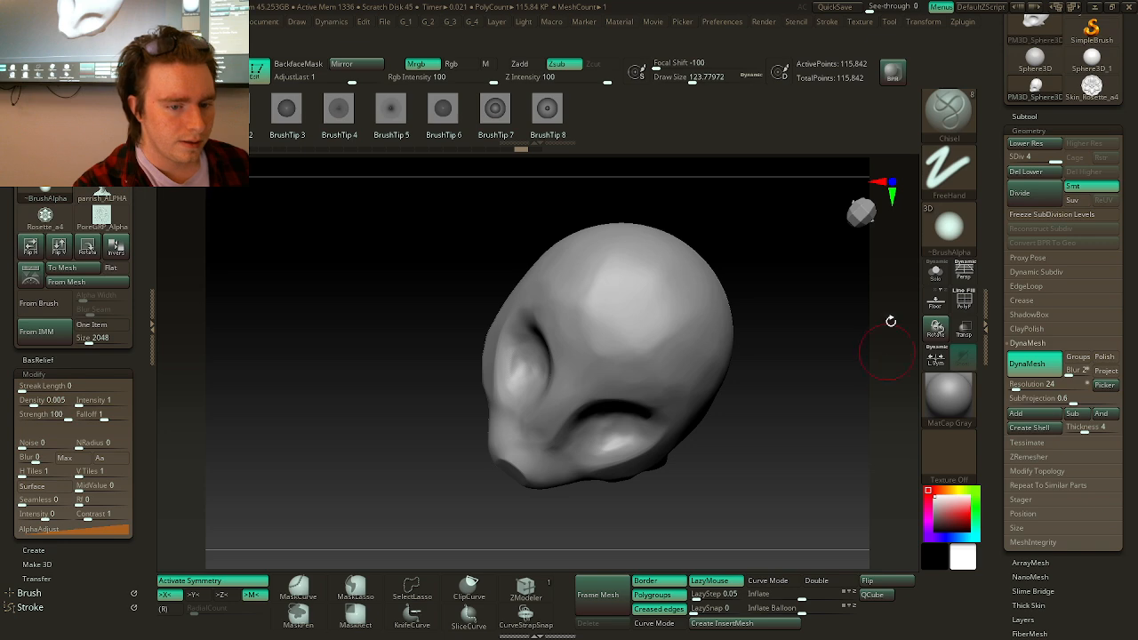
- Set the Chisel brush's alpha to parrish_ALPHA, try a groove down the side of the skull, and undo it
{"action": "left_click", "coordinate": [948, 239]}
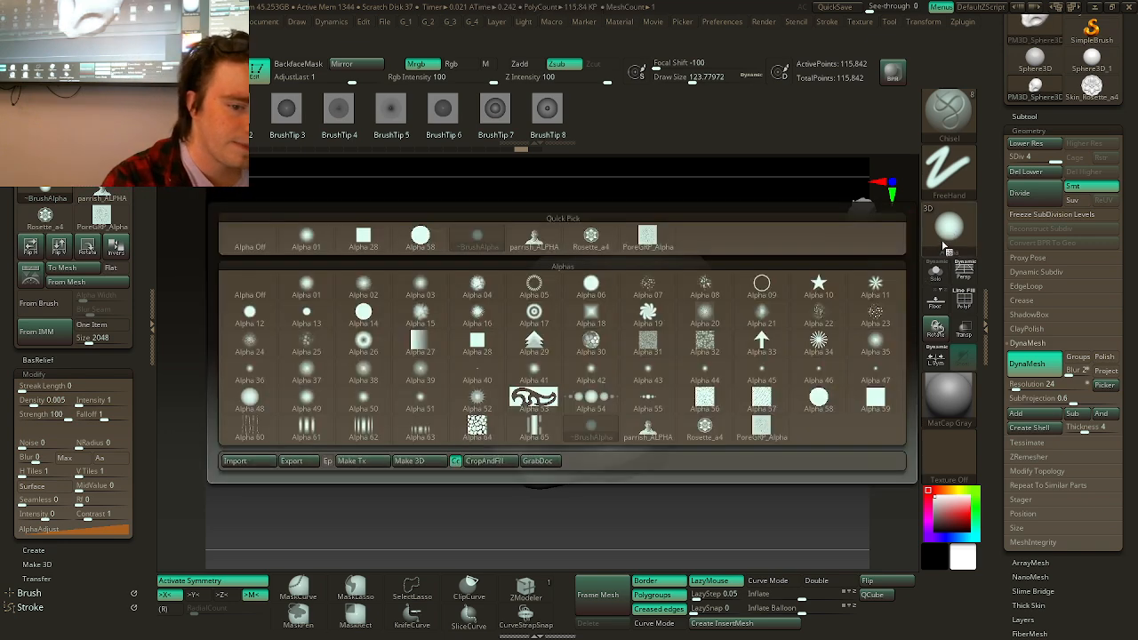
{"action": "left_click", "coordinate": [534, 238]}
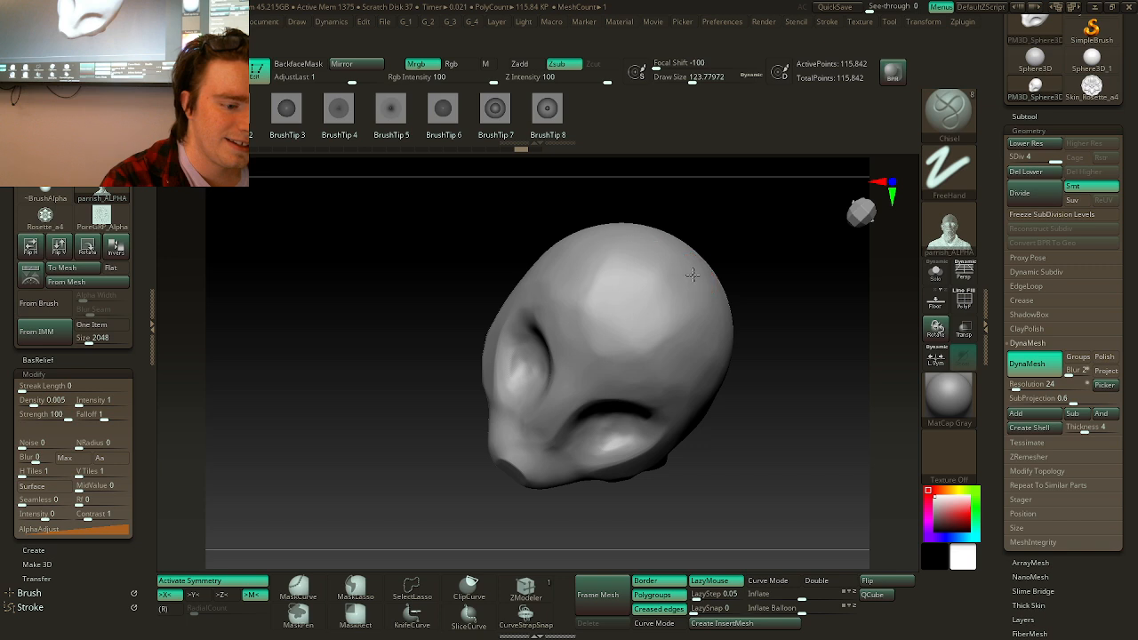
{"action": "left_click_drag", "start_coordinate": [689, 406], "coordinate": [692, 382]}
{"action": "mouse_move", "coordinate": [814, 340]}
{"action": "left_mouse_down"}
{"action": "mouse_move", "coordinate": [783, 297]}
{"action": "mouse_move", "coordinate": [830, 287]}
{"action": "left_mouse_up"}
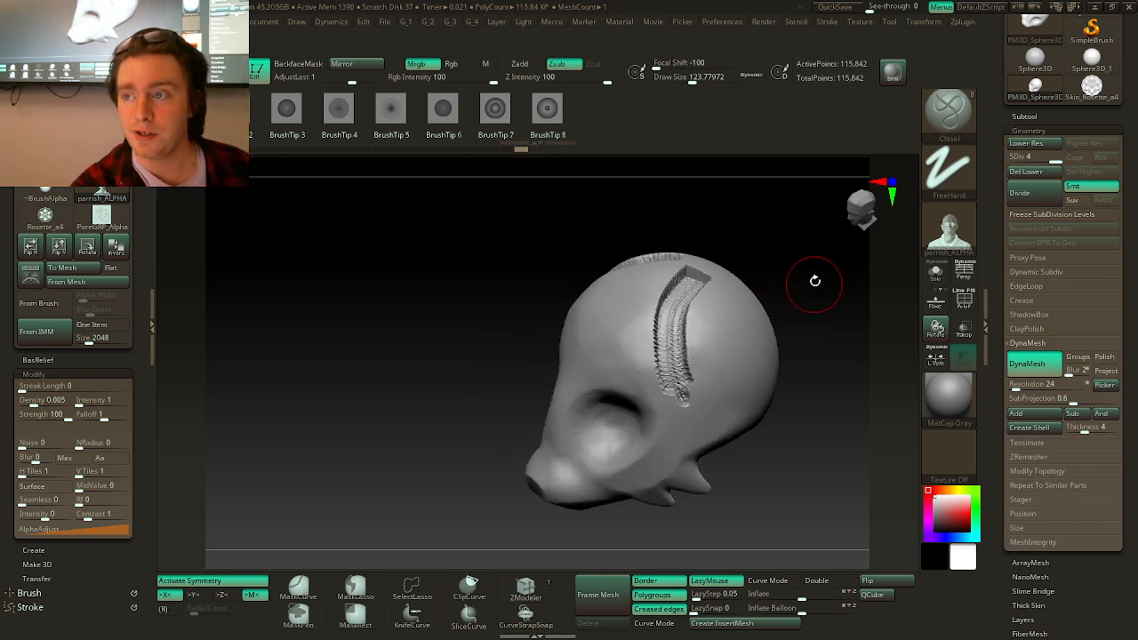
{"action": "left_click_drag", "start_coordinate": [832, 268], "coordinate": [828, 297]}
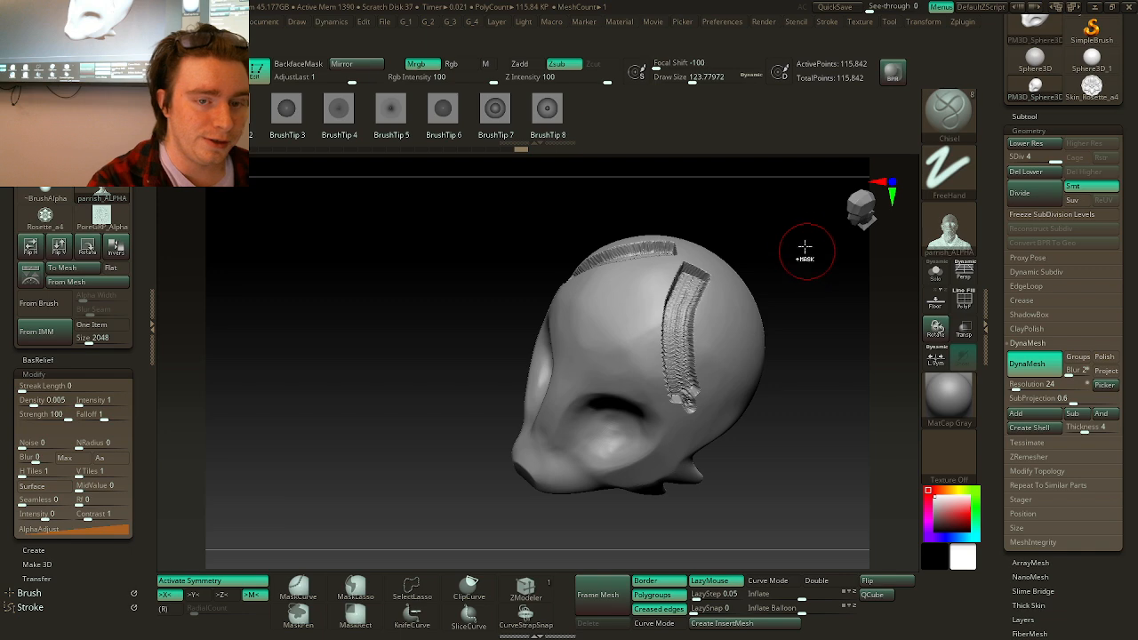
{"action": "key", "text": "ctrl+z"}
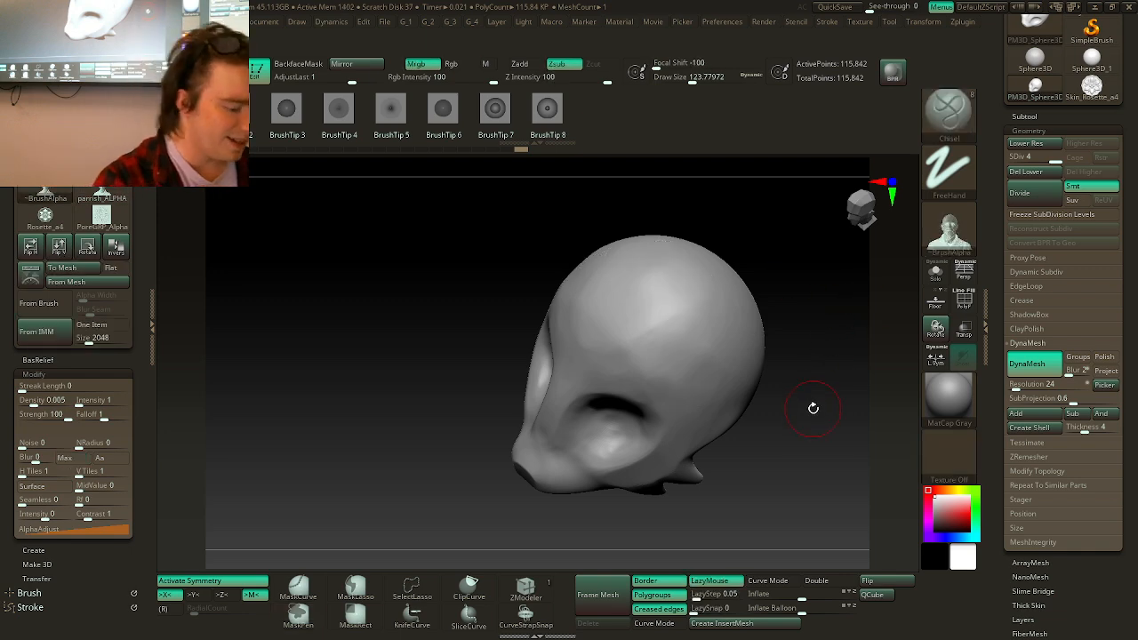
{"action": "key", "text": "b"}
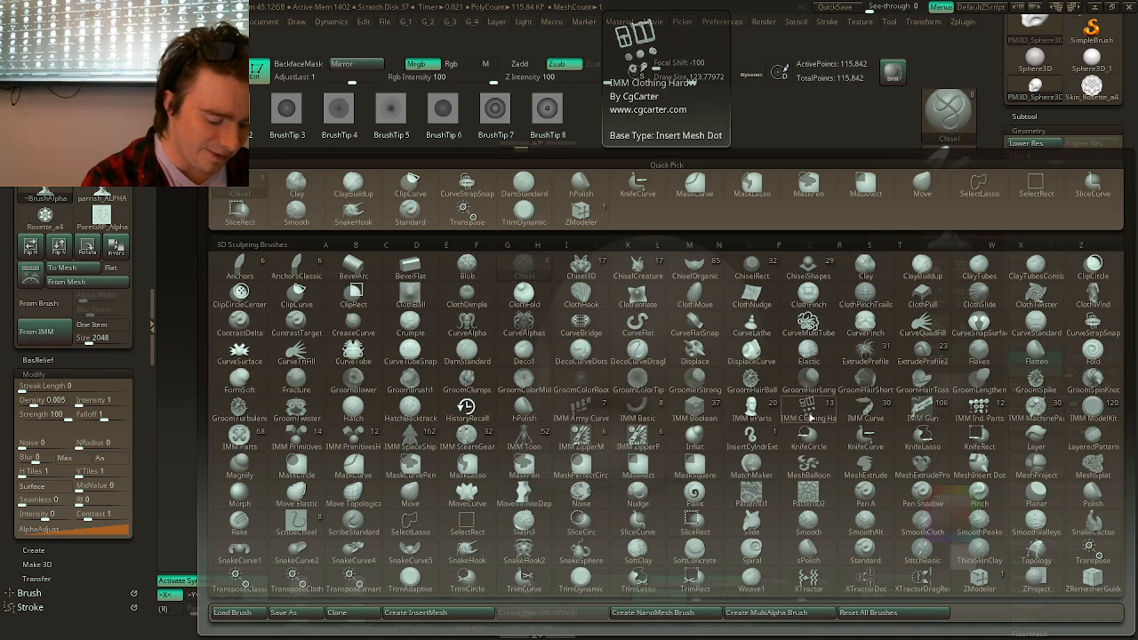
{"action": "key", "text": "c"}
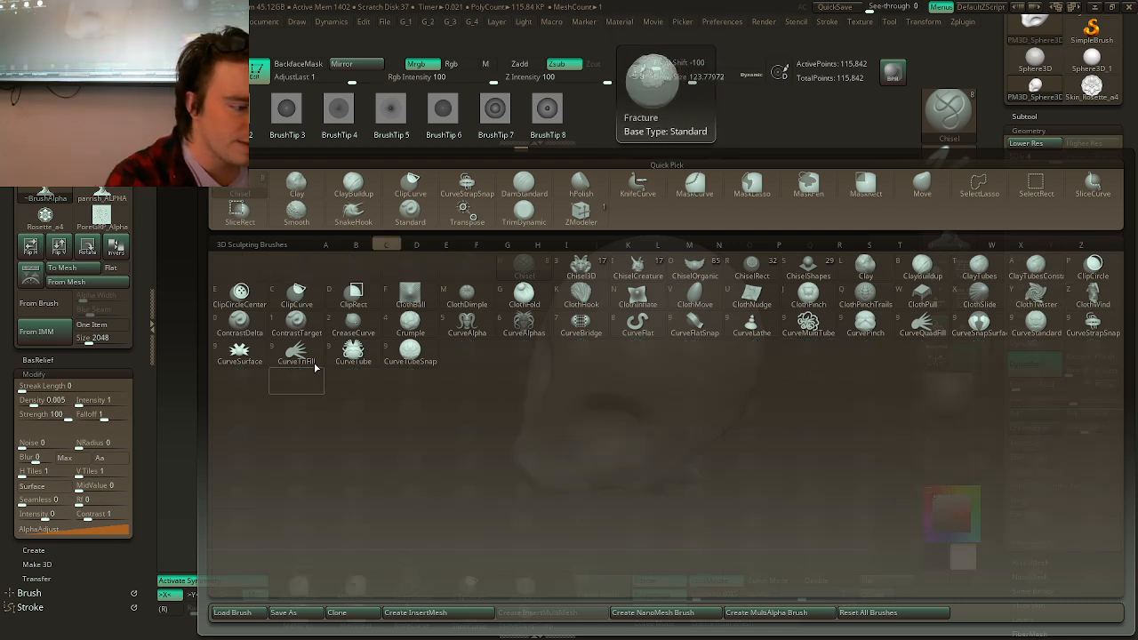
{"action": "left_click", "coordinate": [695, 266]}
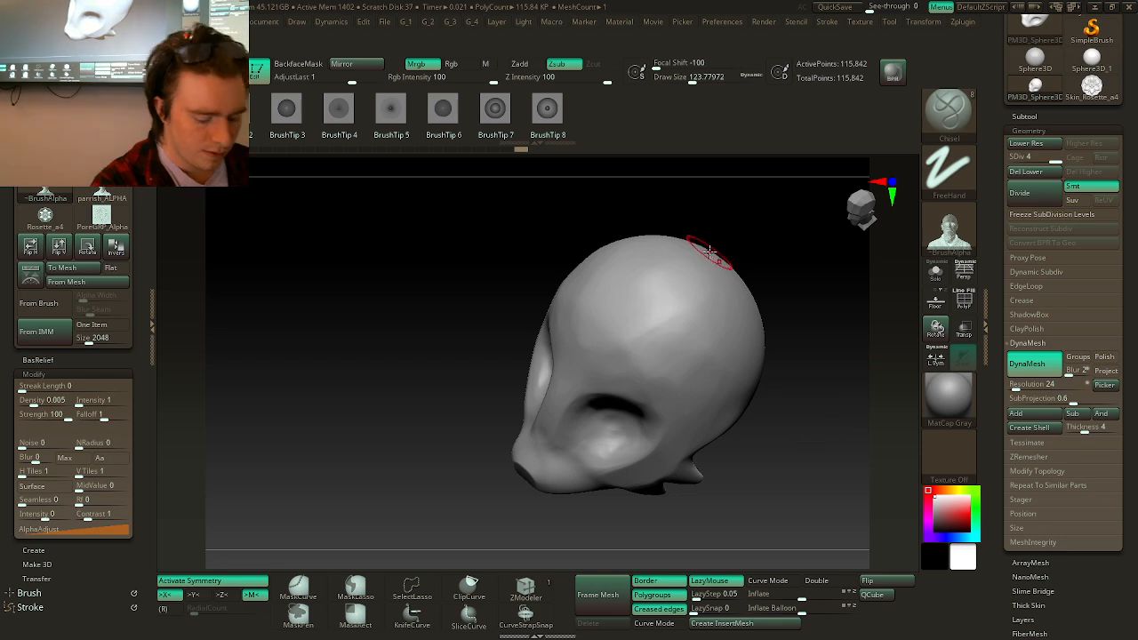
{"action": "key", "text": "b"}
{"action": "key", "text": "t"}
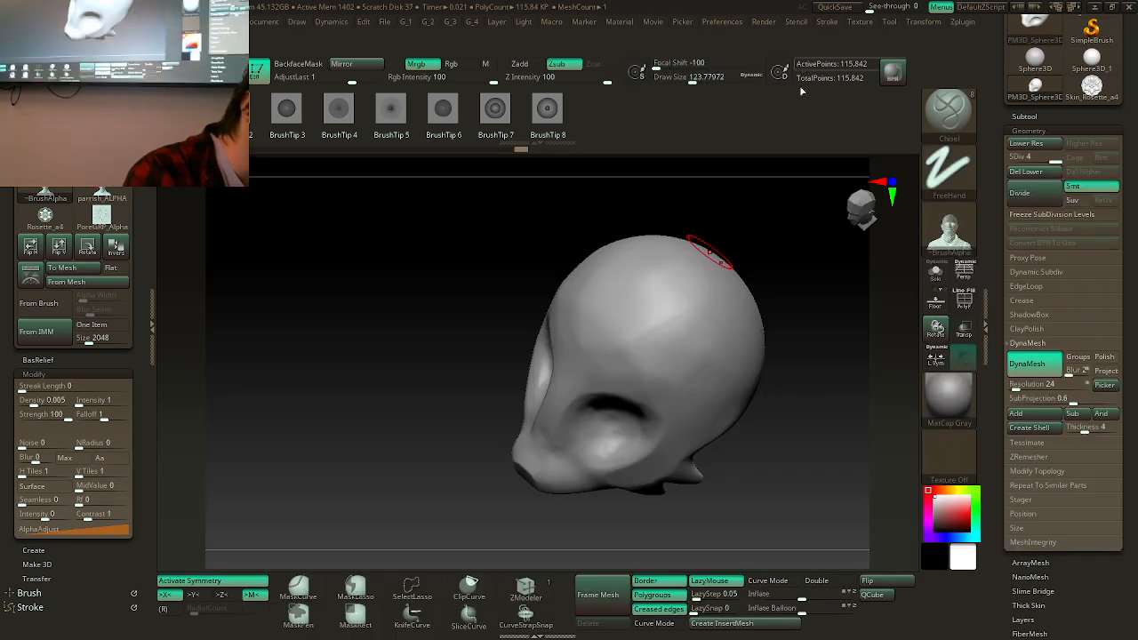
- Bring the browser window with the mech concept art into view, examine its hard-surface design, and move it away
{"action": "left_click_drag", "start_coordinate": [793, 320], "coordinate": [744, 391]}
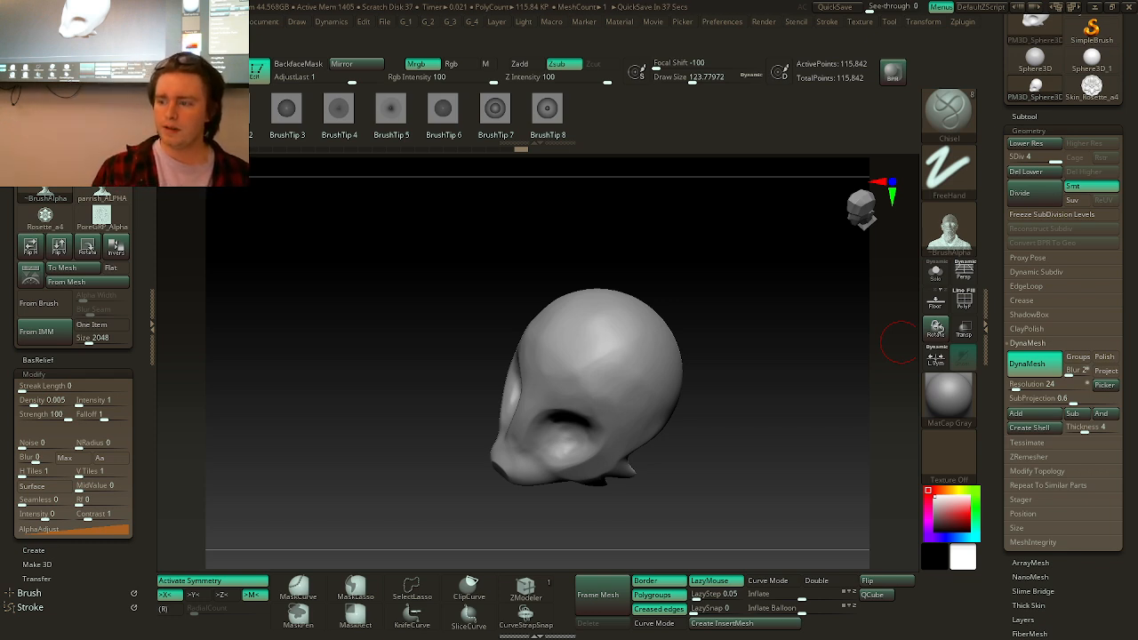
{"action": "left_click_drag", "start_coordinate": [1137, 174], "coordinate": [531, 51]}
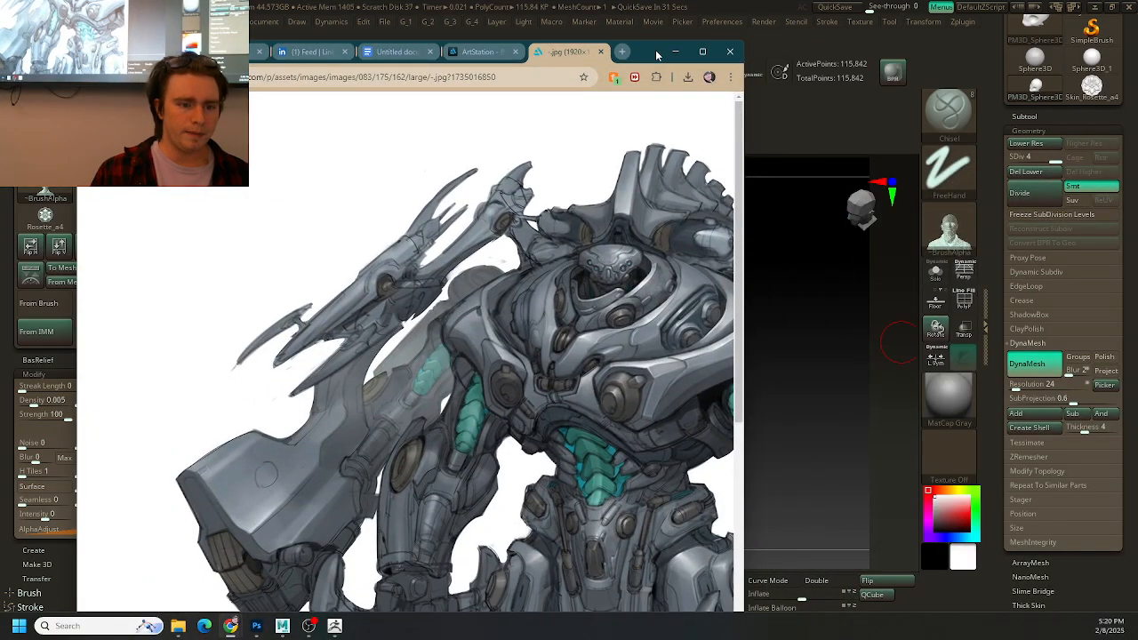
{"action": "left_click_drag", "start_coordinate": [656, 49], "coordinate": [1137, 45]}
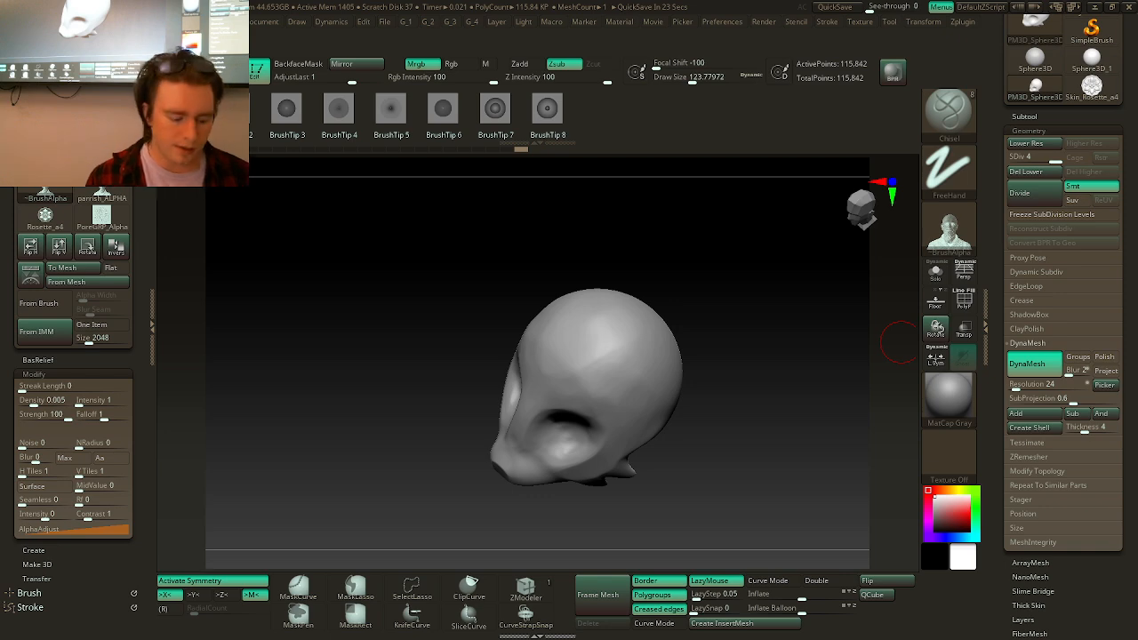
- Switch from the Chisel brush to the ClayBuildup brush for the skull
{"action": "left_click_drag", "start_coordinate": [676, 391], "coordinate": [706, 340]}
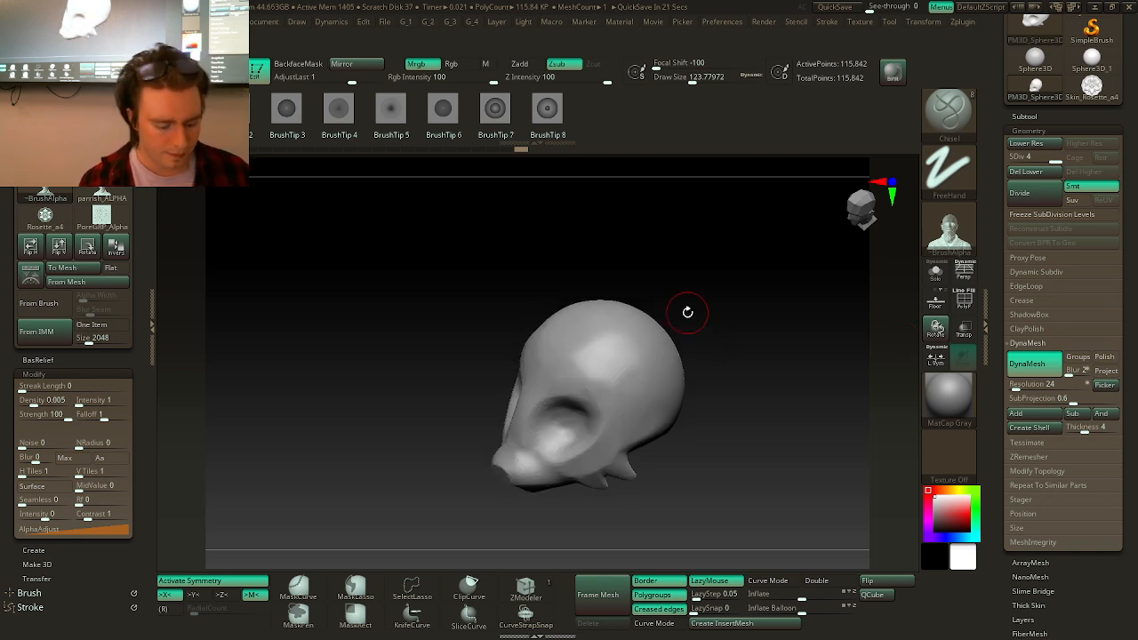
{"action": "key", "text": "b"}
{"action": "key", "text": "c"}
{"action": "key", "text": "b"}
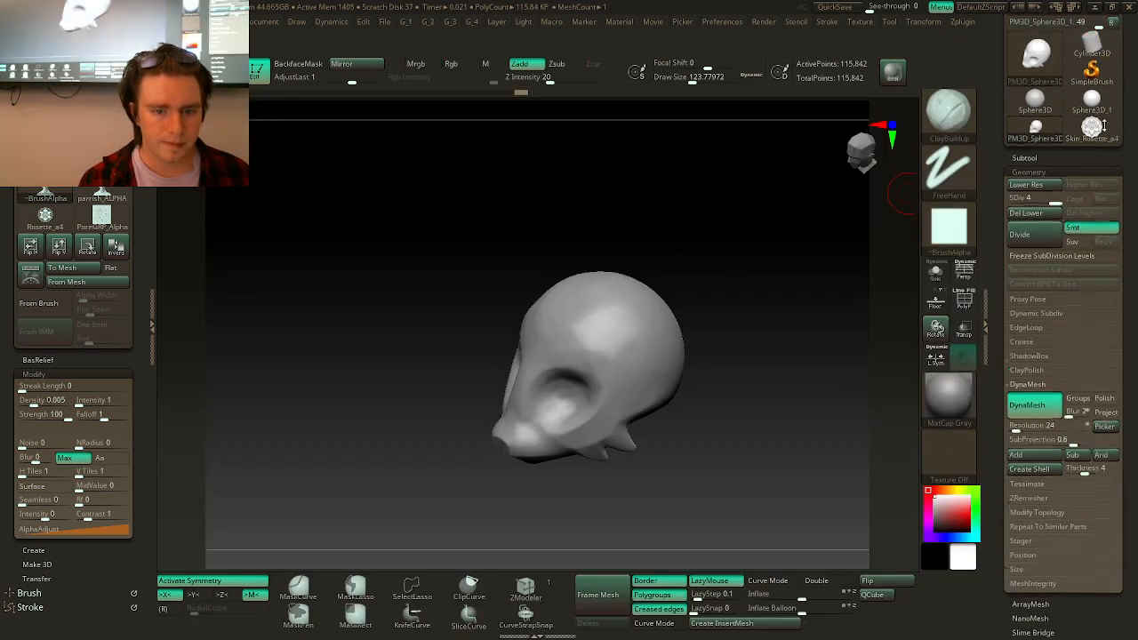
- Make Cylinder3D the active tool and add a second cylinder as a subtool
{"action": "left_click_drag", "start_coordinate": [1104, 125], "coordinate": [1105, 270]}
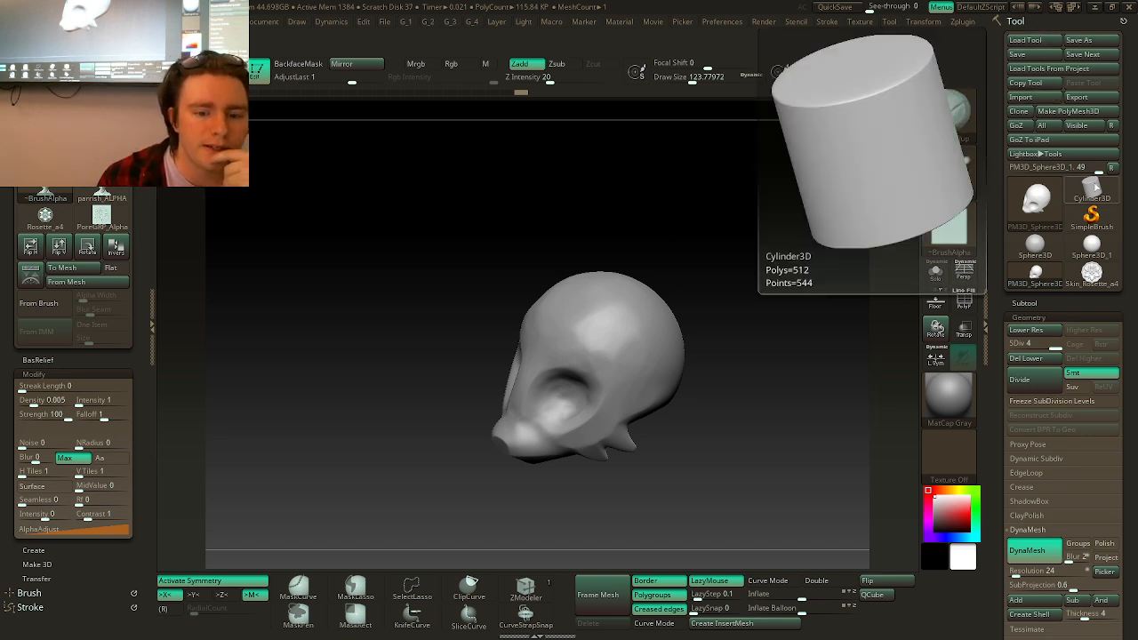
{"action": "left_click", "coordinate": [1091, 190]}
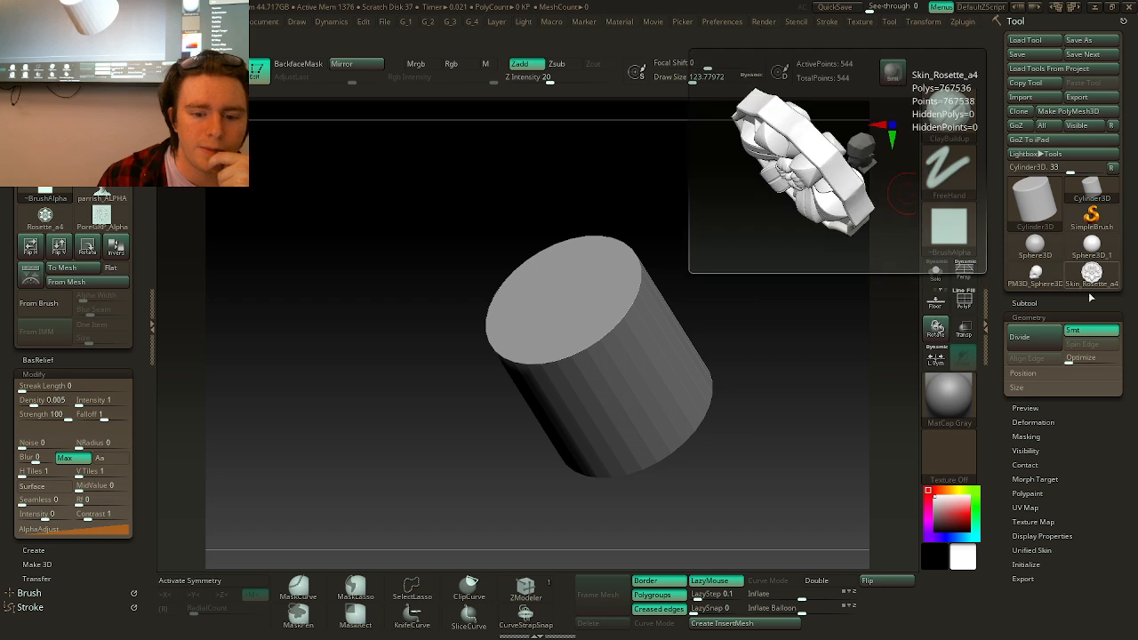
{"action": "left_click", "coordinate": [1025, 303]}
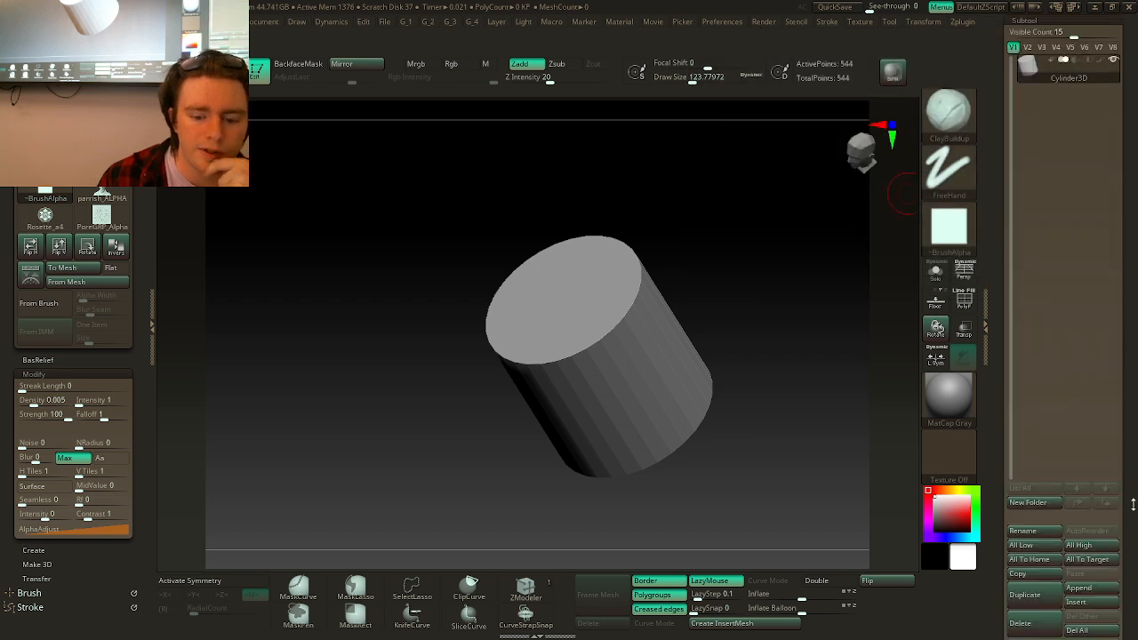
{"action": "left_click_drag", "start_coordinate": [1125, 490], "coordinate": [1123, 433]}
{"action": "left_click", "coordinate": [1095, 494]}
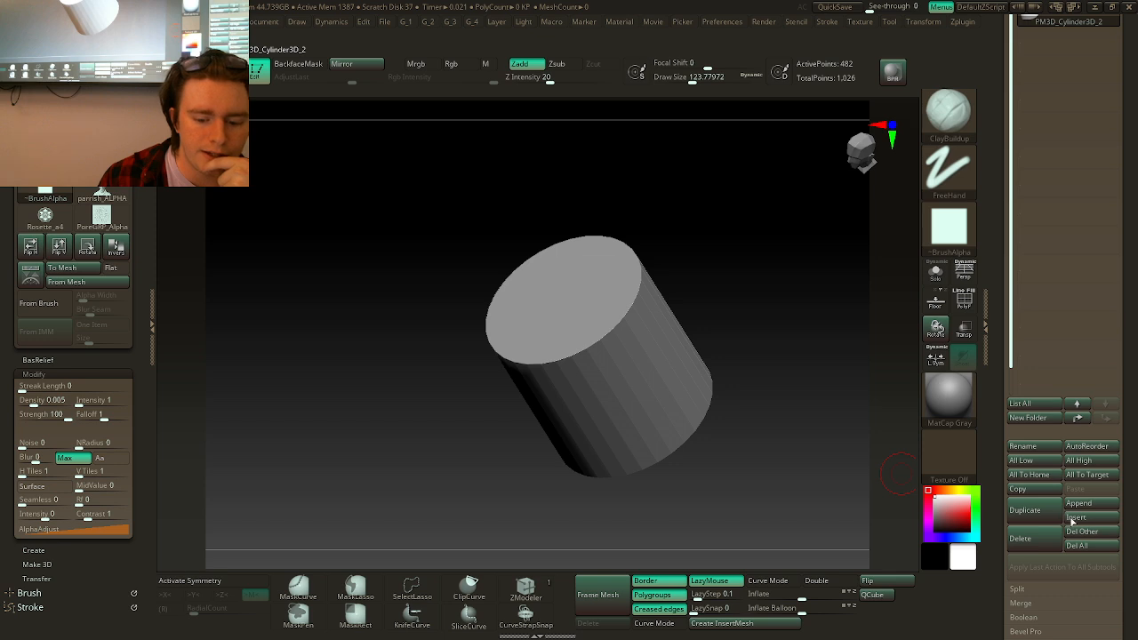
- Insert a Sphere3D_1 mesh as a new subtool and hide both cylinder subtools
{"action": "left_click", "coordinate": [1074, 518]}
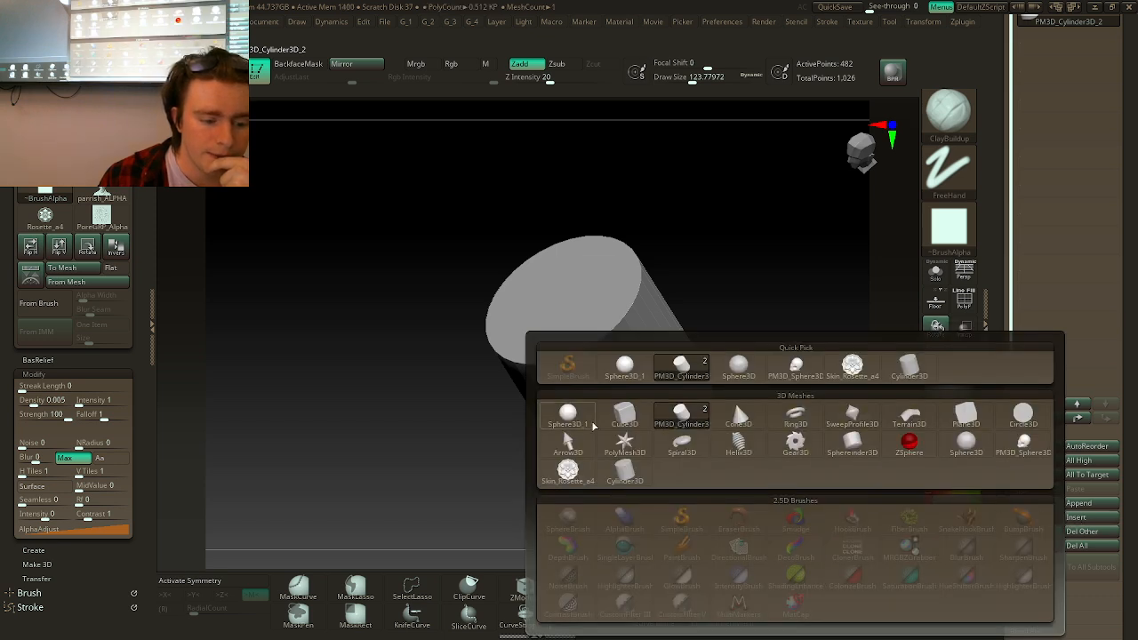
{"action": "left_click", "coordinate": [590, 425]}
{"action": "scroll", "coordinate": [1123, 227], "scroll_direction": "up", "scroll_amount": 3}
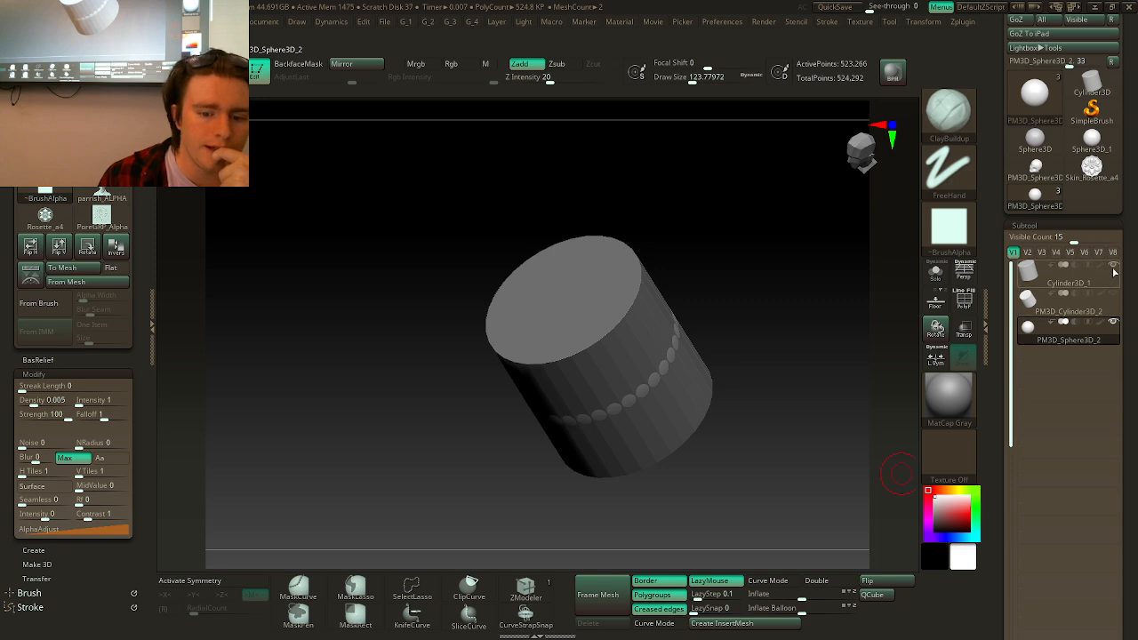
{"action": "left_click", "coordinate": [1114, 270]}
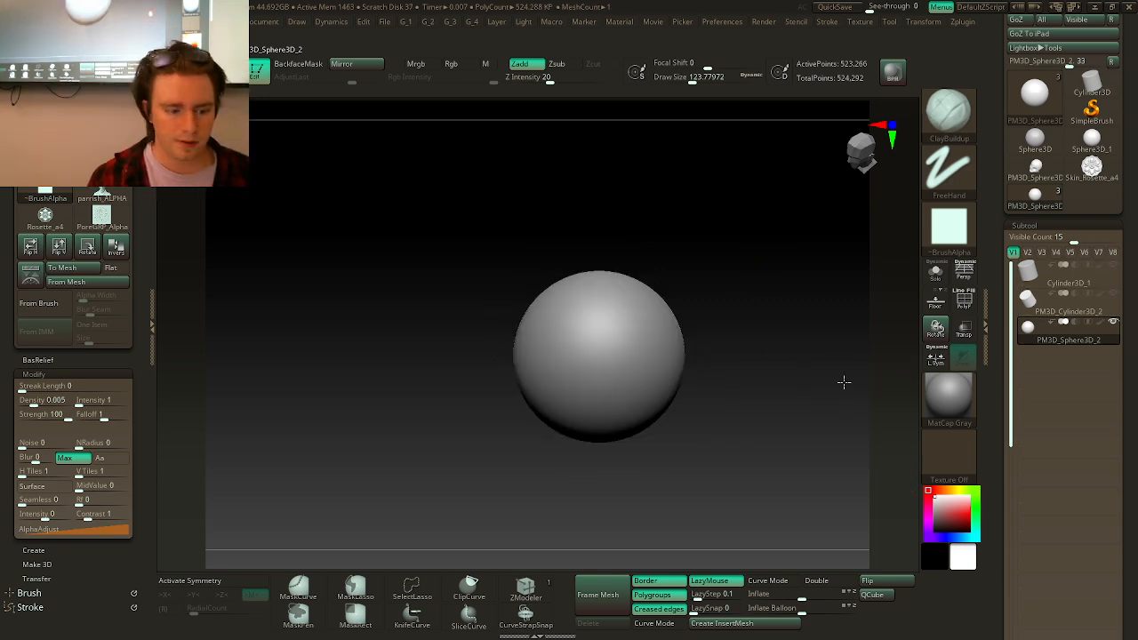
- Snap the sphere to a straight front view and select the ClayBuildup brush for it
{"action": "mouse_move", "coordinate": [844, 382]}
{"action": "left_mouse_down", "text": "shift"}
{"action": "mouse_move", "coordinate": [773, 399]}
{"action": "mouse_move", "coordinate": [747, 356]}
{"action": "left_mouse_up", "text": "shift"}
{"action": "key", "text": "b"}
{"action": "key", "text": "c"}
{"action": "key", "text": "b"}
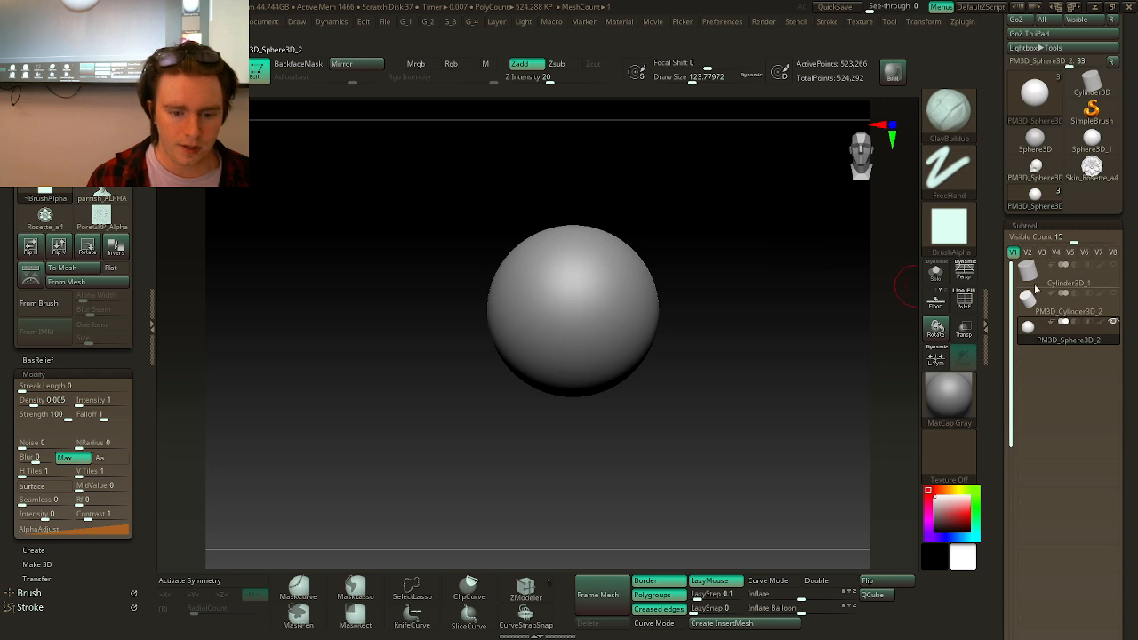
- Assign the custom hotkeys 1, 2 and 3 to the G_1, G_2 and G_3 interface items
{"action": "left_click", "coordinate": [402, 27], "text": "ctrl+alt"}
{"action": "key", "text": "1"}
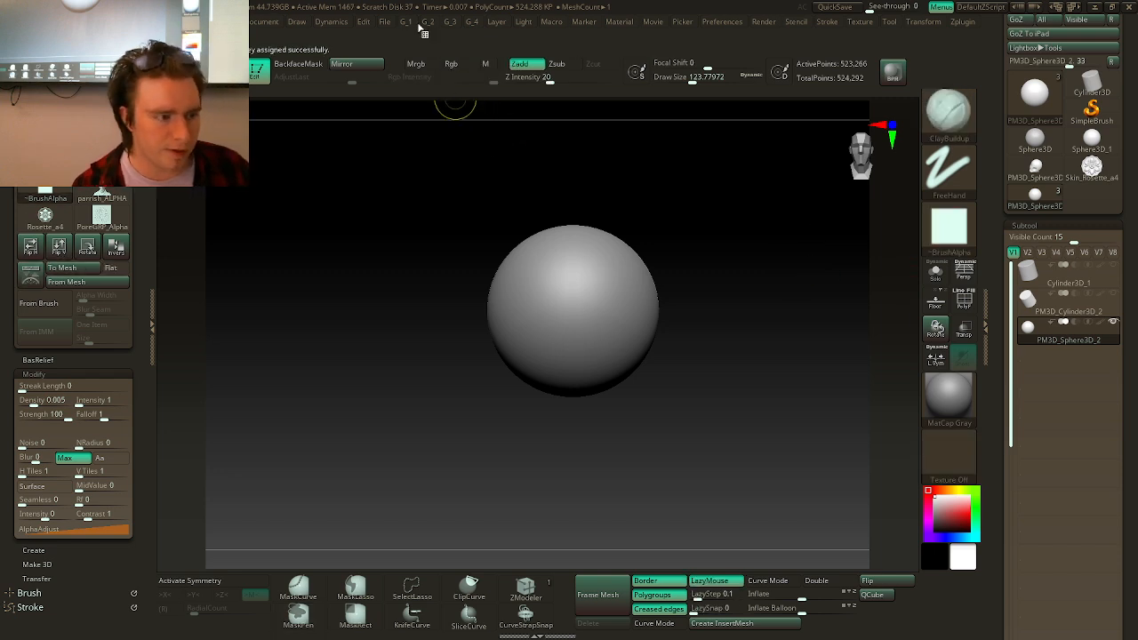
{"action": "left_click", "coordinate": [431, 26], "text": "ctrl+alt"}
{"action": "key", "text": "2"}
{"action": "left_click", "coordinate": [452, 27], "text": "ctrl+alt"}
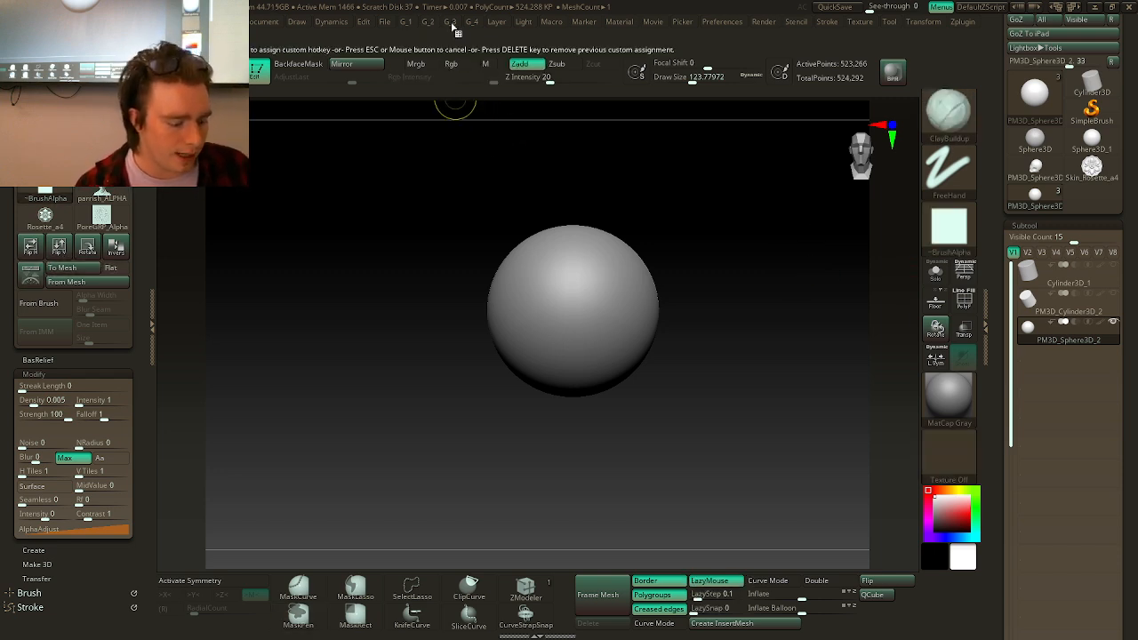
{"action": "key", "text": "3"}
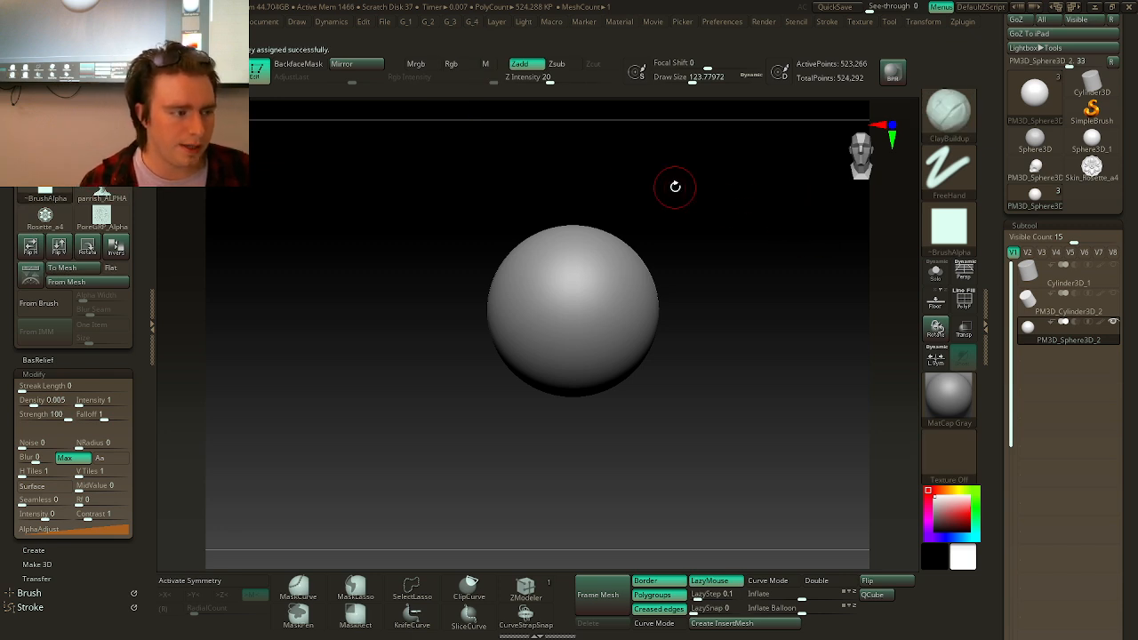
- Assign the custom hotkey 1 to the G_1 item again and test it over the sphere
{"action": "left_click_drag", "start_coordinate": [684, 251], "coordinate": [883, 196]}
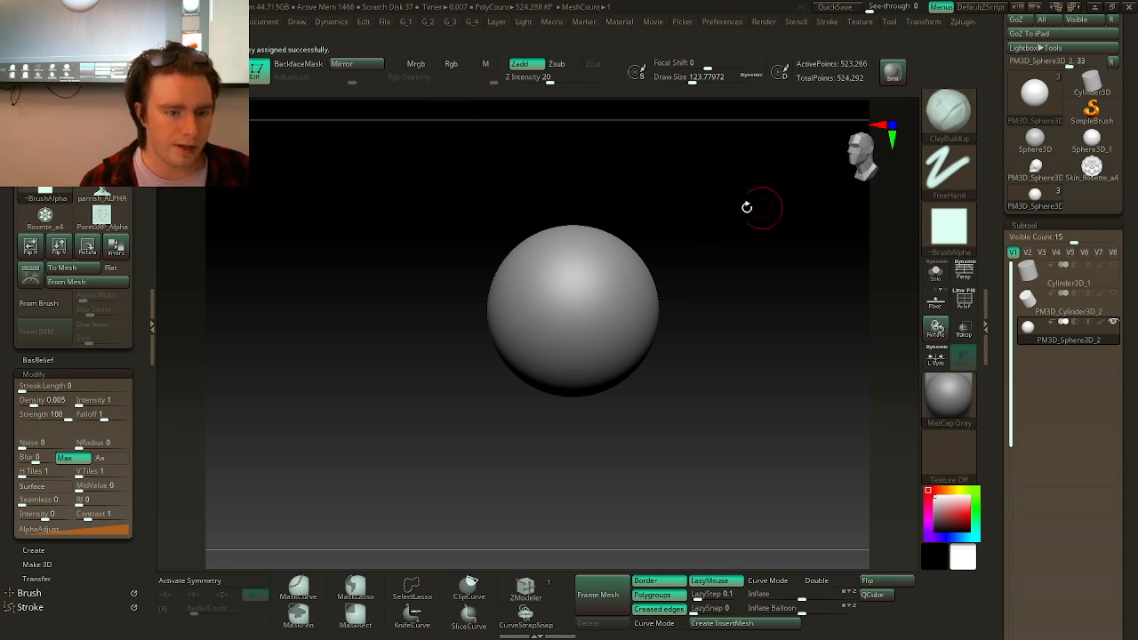
{"action": "key", "text": "ctrl"}
{"action": "left_click", "coordinate": [411, 28], "text": "ctrl+alt"}
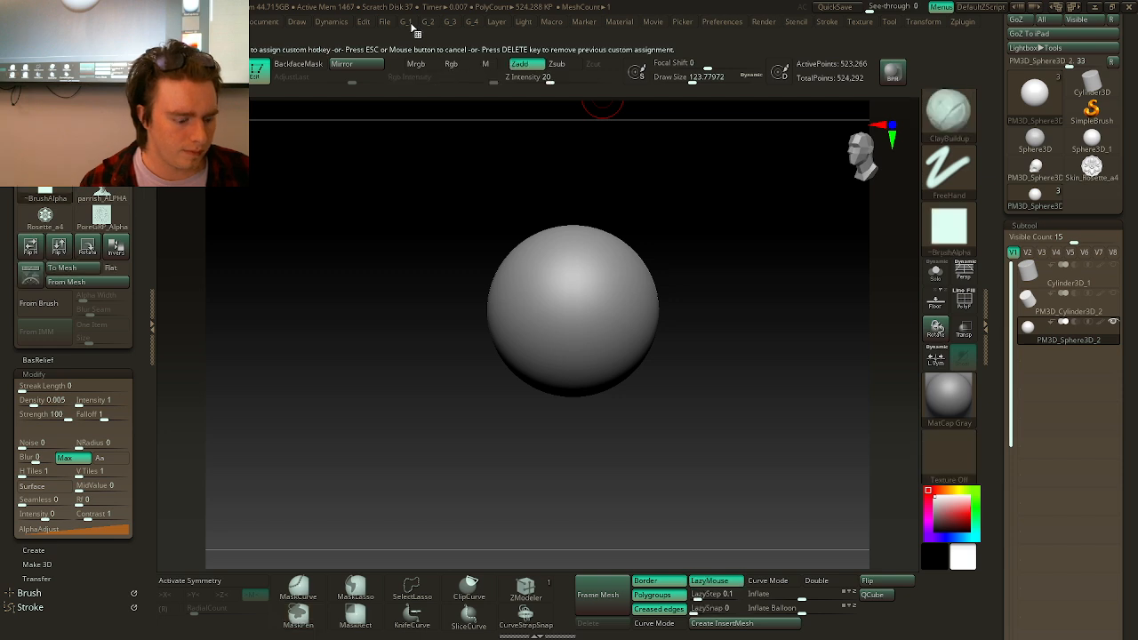
{"action": "key", "text": "1"}
{"action": "left_click", "coordinate": [610, 356]}
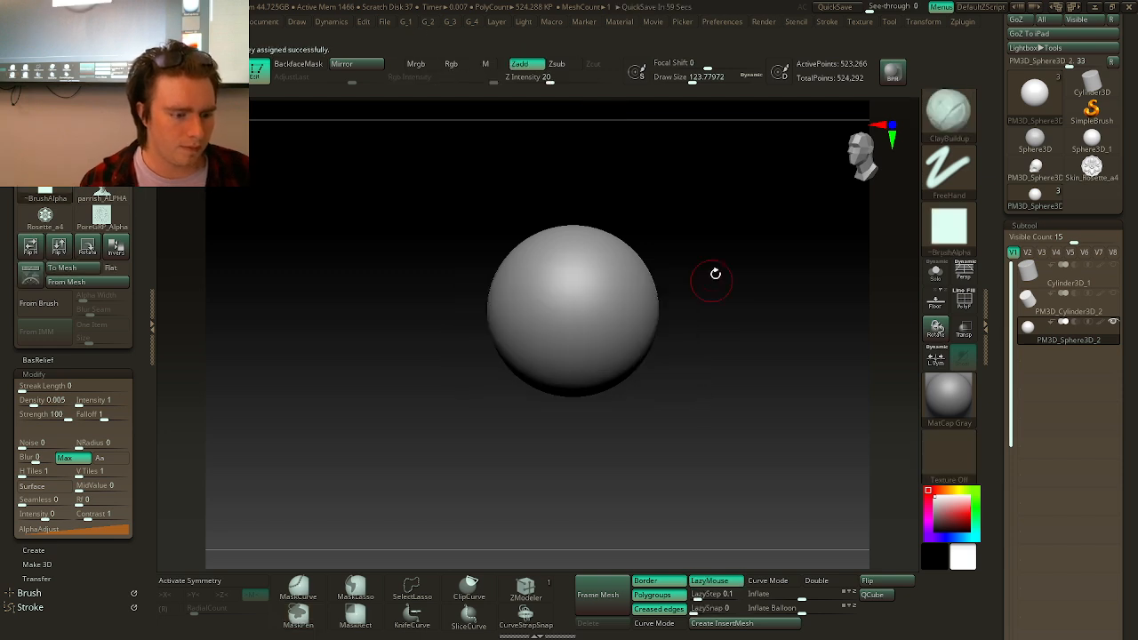
{"action": "key", "text": "1"}
- Try to assign the custom hotkey 2 to the G_2 item again
{"action": "key", "text": "ctrl"}
{"action": "left_click", "coordinate": [429, 26], "text": "ctrl+alt"}
{"action": "key", "text": "2"}
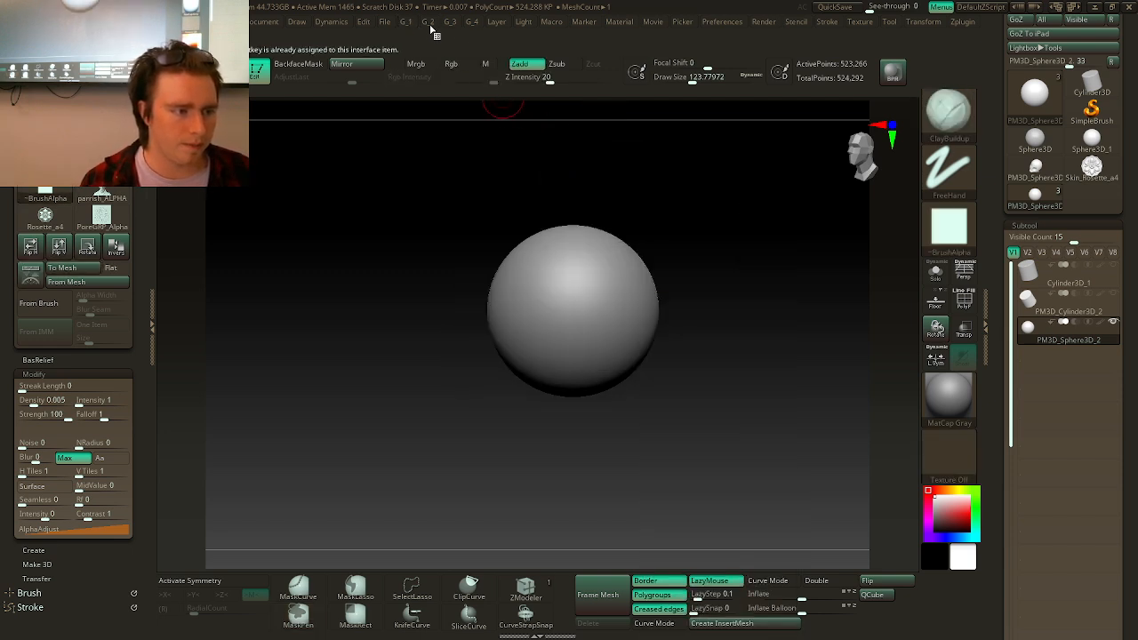
- Assign the custom hotkeys 3 and 4 to the G_3 and G_4 interface items and test them
{"action": "key", "text": "ctrl"}
{"action": "left_click", "coordinate": [452, 27], "text": "ctrl+alt"}
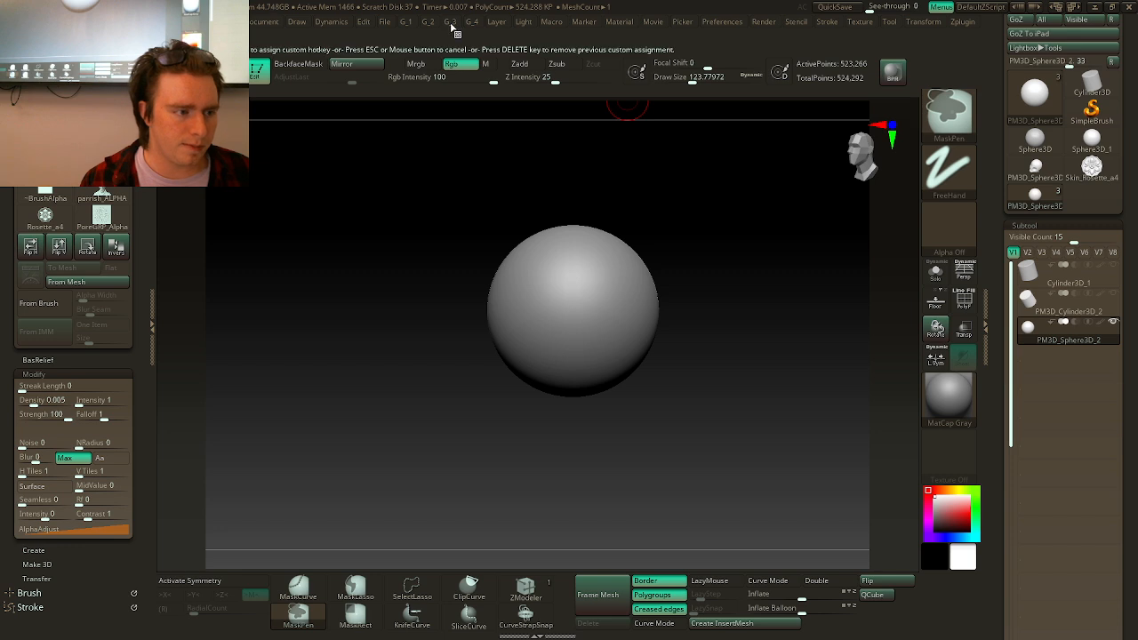
{"action": "key", "text": "3"}
{"action": "left_click", "coordinate": [474, 25], "text": "ctrl+alt"}
{"action": "key", "text": "4"}
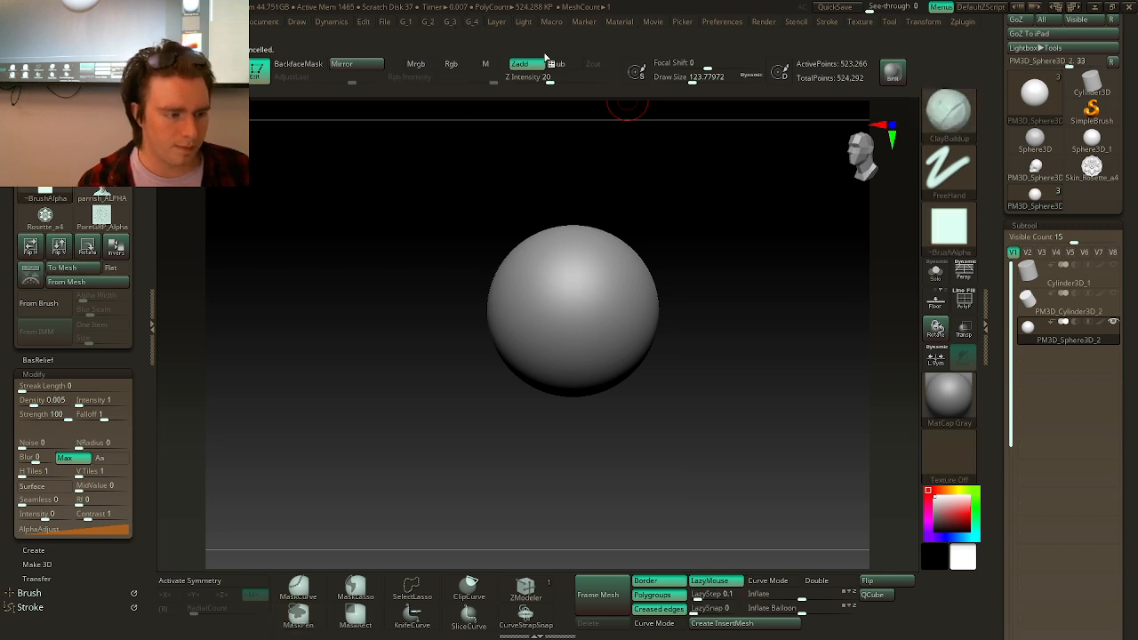
{"action": "key", "text": "4"}
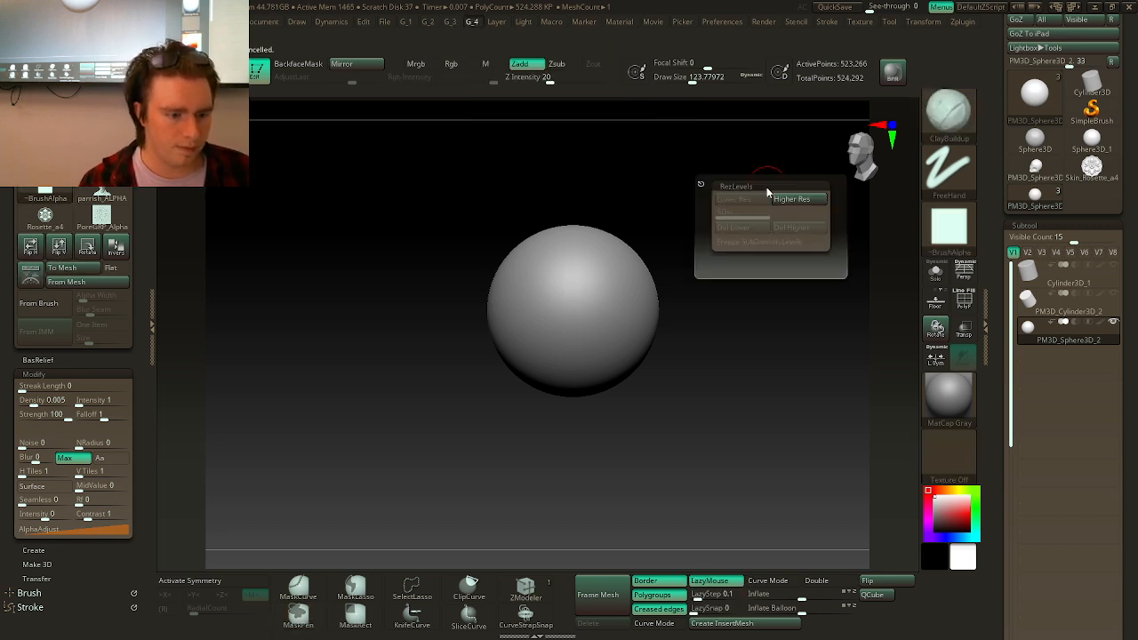
{"action": "key", "text": "3"}
- Convert the sphere to a DynaMesh at resolution 128 and frame it in a straight front view
{"action": "key", "text": "2"}
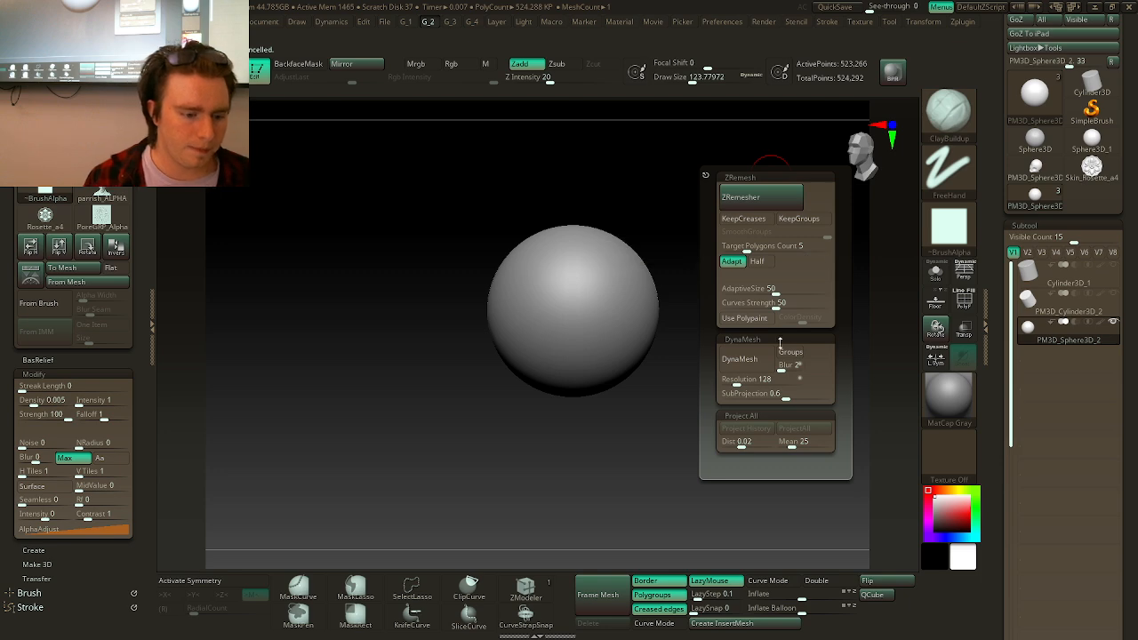
{"action": "left_click", "coordinate": [740, 361]}
{"action": "left_click_drag", "start_coordinate": [712, 242], "coordinate": [702, 248], "text": "shift"}
{"action": "key", "text": "f"}
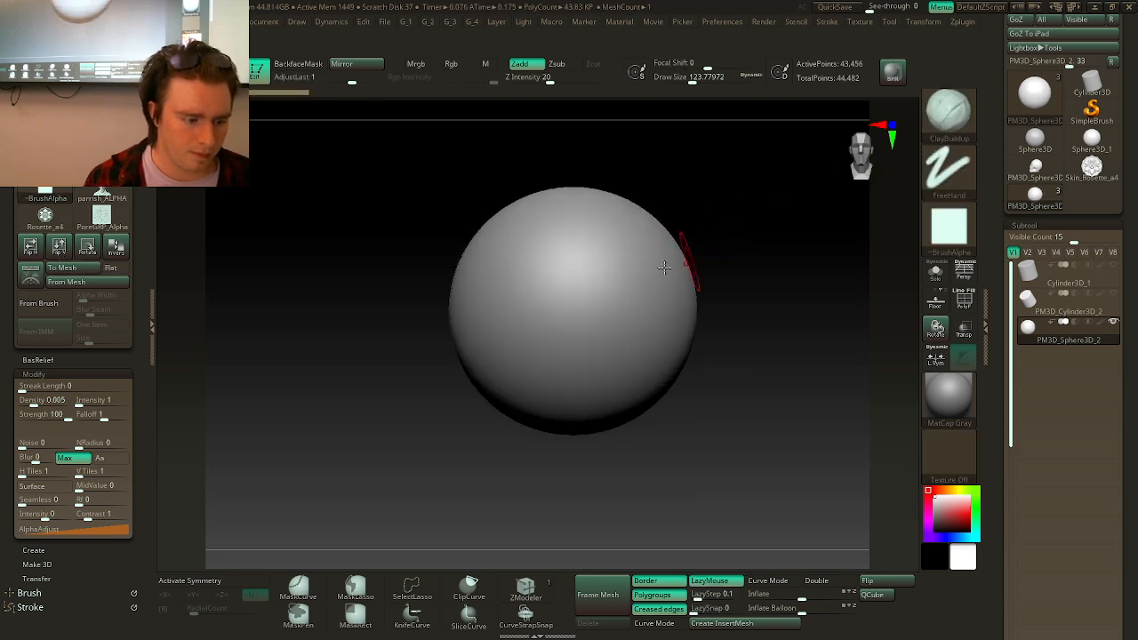
- Build up a small bump on the front of the sphere with the ClayBuildup brush
{"action": "key", "text": "b"}
{"action": "key", "text": "c"}
{"action": "key", "text": "b"}
{"action": "left_click", "coordinate": [601, 277]}
{"action": "key", "text": "2"}
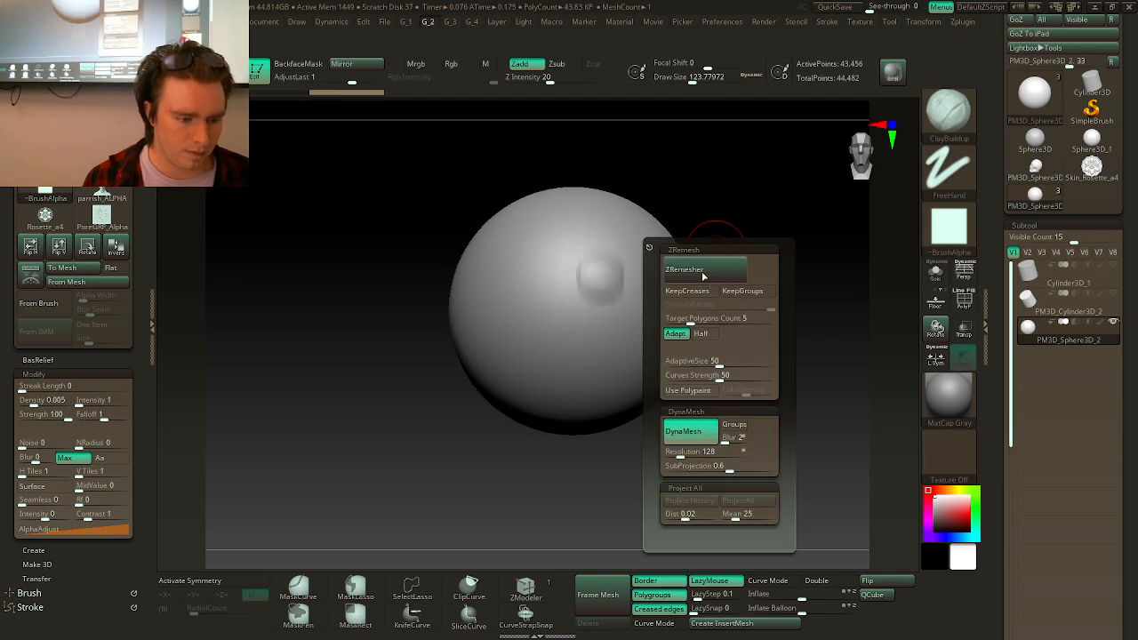
- Remesh the sphere at a much coarser DynaMesh resolution and activate X symmetry
{"action": "key", "text": "2"}
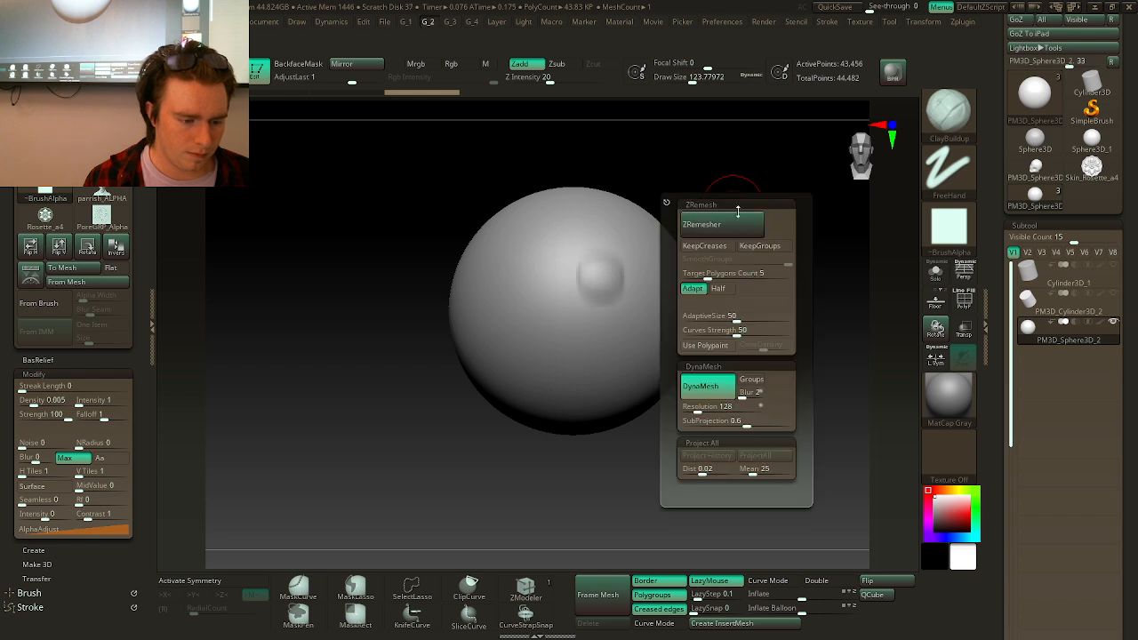
{"action": "key", "text": "2"}
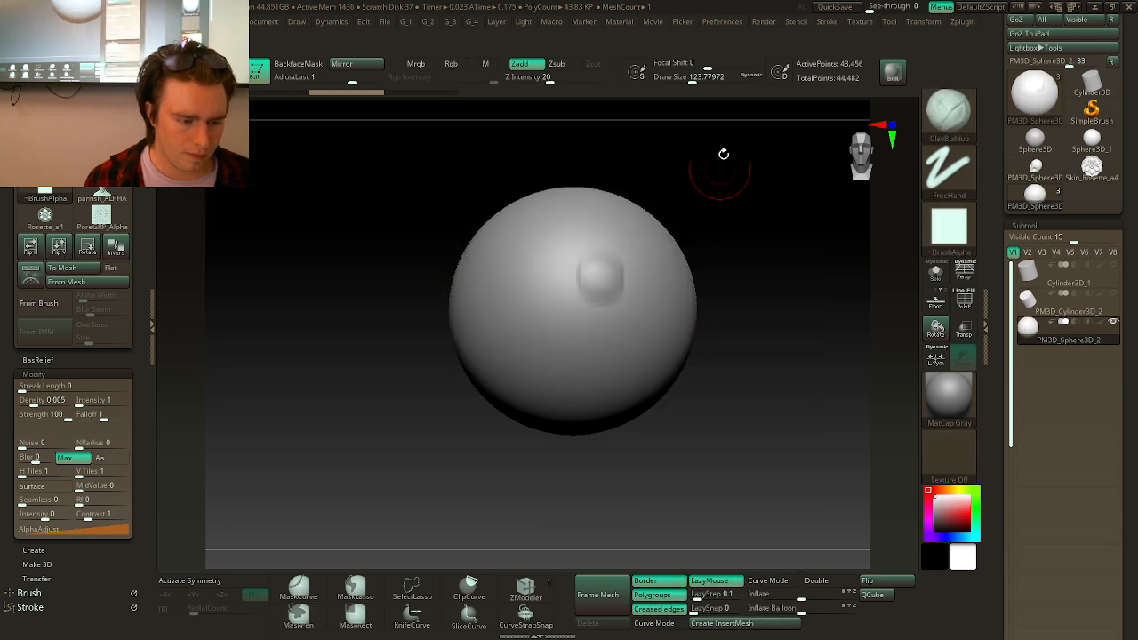
{"action": "key", "text": "ctrl"}
{"action": "left_click_drag", "start_coordinate": [766, 251], "coordinate": [766, 251], "text": "ctrl"}
{"action": "left_click_drag", "start_coordinate": [770, 190], "coordinate": [698, 268], "text": "alt"}
{"action": "key", "text": "x"}
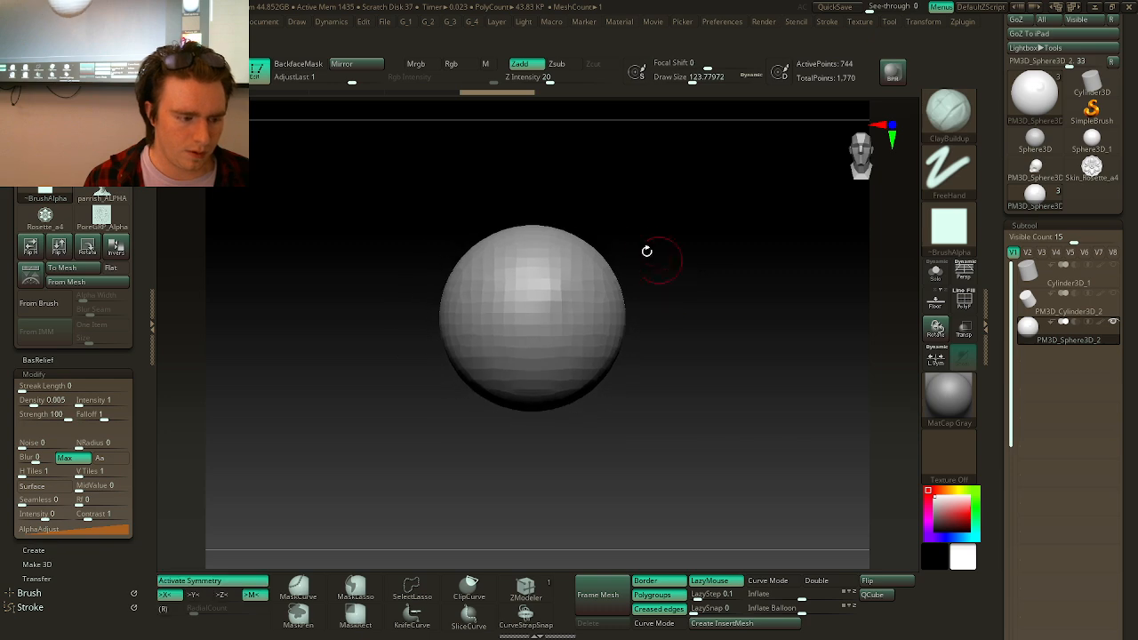
- Enlarge the ClayBuildup brush to a draw size of about 372
{"action": "key", "text": "space"}
{"action": "mouse_move", "coordinate": [625, 284]}
{"action": "left_mouse_down", "text": "alt"}
{"action": "mouse_move", "coordinate": [645, 258]}
{"action": "mouse_move", "coordinate": [676, 246]}
{"action": "left_mouse_up", "text": "alt"}
{"action": "key", "text": "space"}
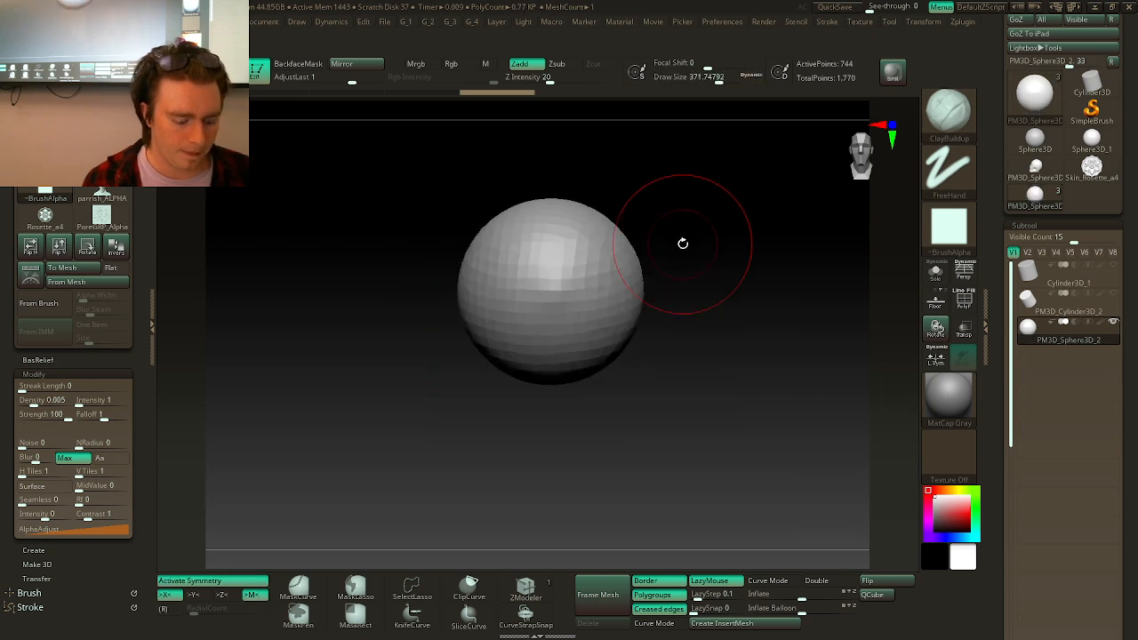
{"action": "key", "text": "b"}
{"action": "key", "text": "c"}
{"action": "key", "text": "b"}
{"action": "left_click_drag", "start_coordinate": [750, 319], "coordinate": [732, 345], "text": "alt"}
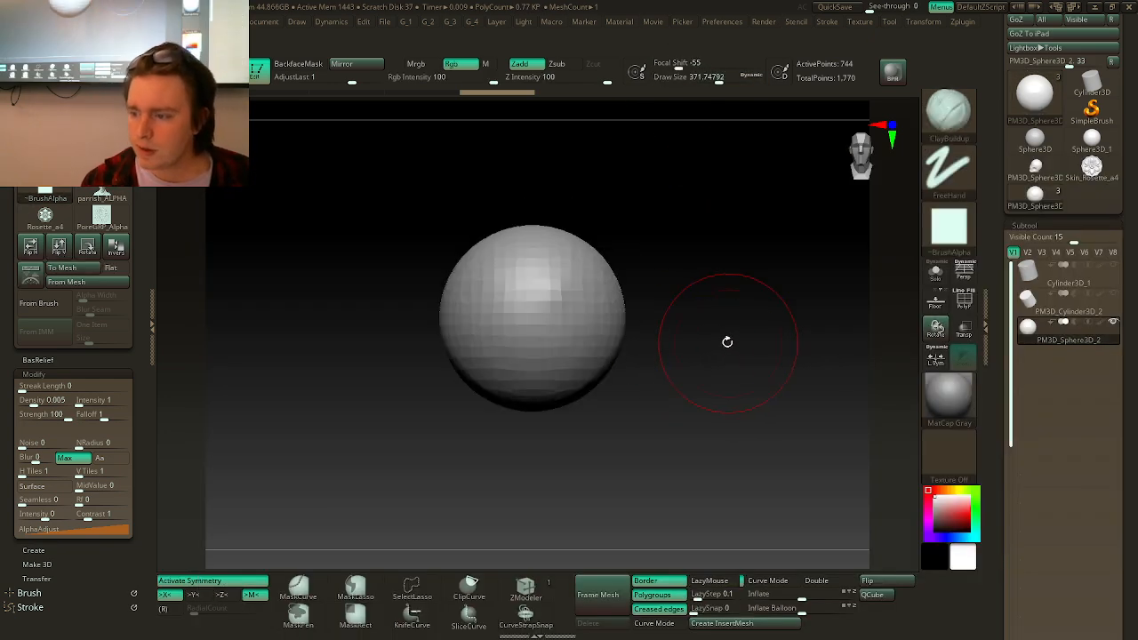
- Switch to the Move brush at a draw size of about 784 and push in the sphere's lower side
{"action": "key", "text": "b"}
{"action": "key", "text": "m"}
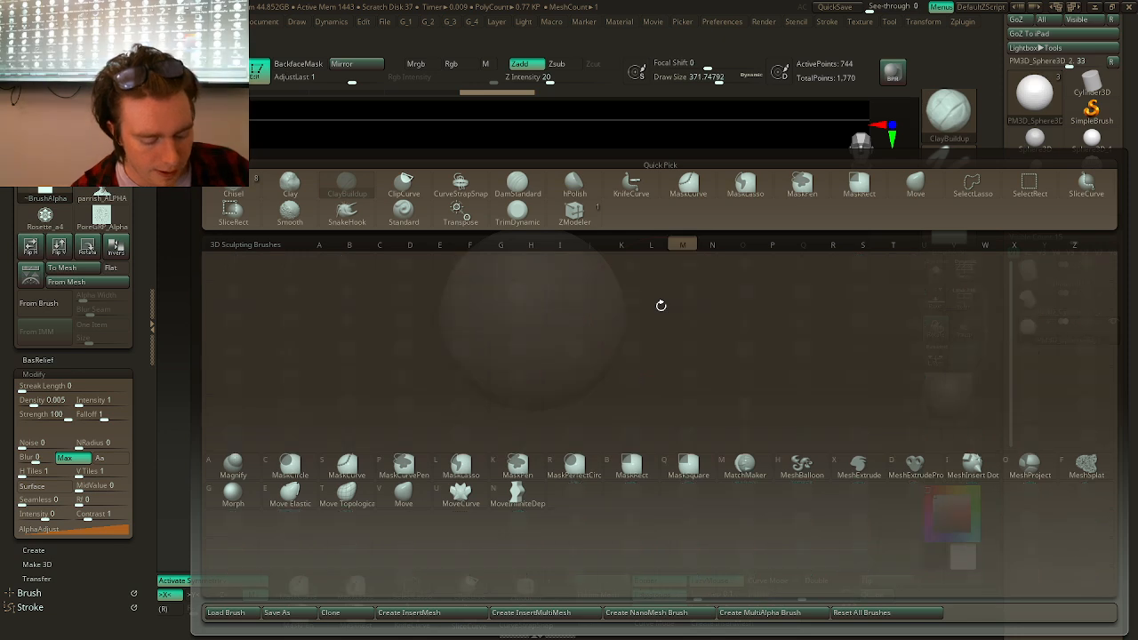
{"action": "key", "text": "v"}
{"action": "key", "text": "space"}
{"action": "left_click_drag", "start_coordinate": [648, 297], "coordinate": [677, 290]}
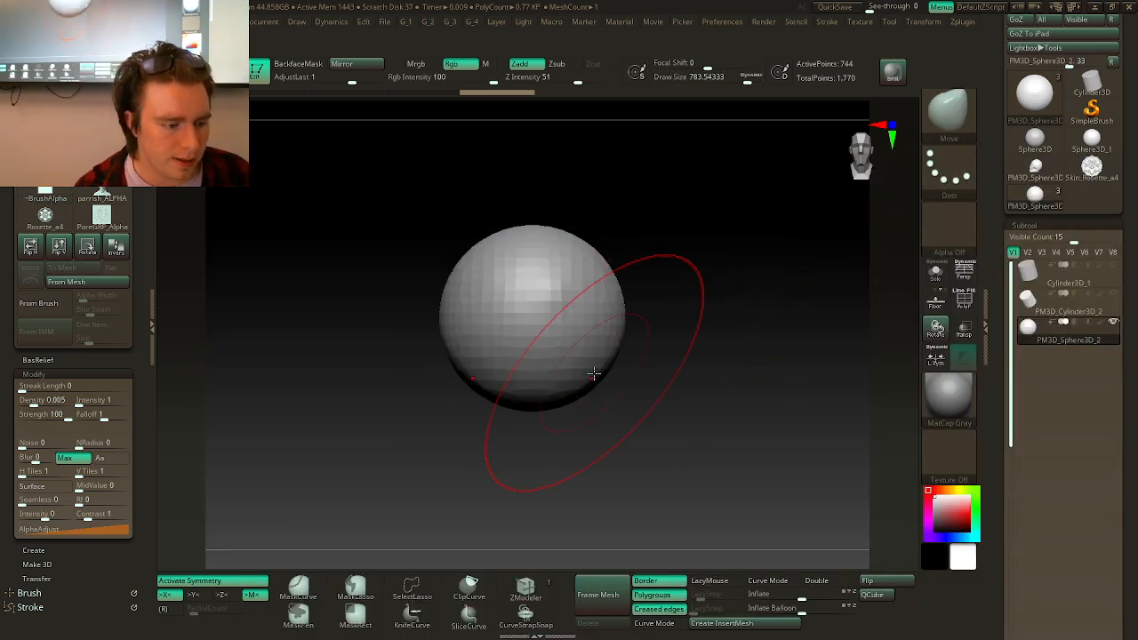
{"action": "mouse_move", "coordinate": [592, 373]}
{"action": "left_mouse_down"}
{"action": "mouse_move", "coordinate": [565, 366]}
{"action": "mouse_move", "coordinate": [587, 336]}
{"action": "left_mouse_up"}
- With the Move brush at a draw size of about 567, hollow the underside and pull the front down into a tapered chin
{"action": "key", "text": "space"}
{"action": "mouse_move", "coordinate": [597, 294]}
{"action": "left_mouse_down"}
{"action": "mouse_move", "coordinate": [632, 295]}
{"action": "mouse_move", "coordinate": [610, 346]}
{"action": "mouse_move", "coordinate": [520, 356]}
{"action": "left_mouse_up"}
{"action": "right_click_drag", "start_coordinate": [520, 355], "coordinate": [591, 347]}
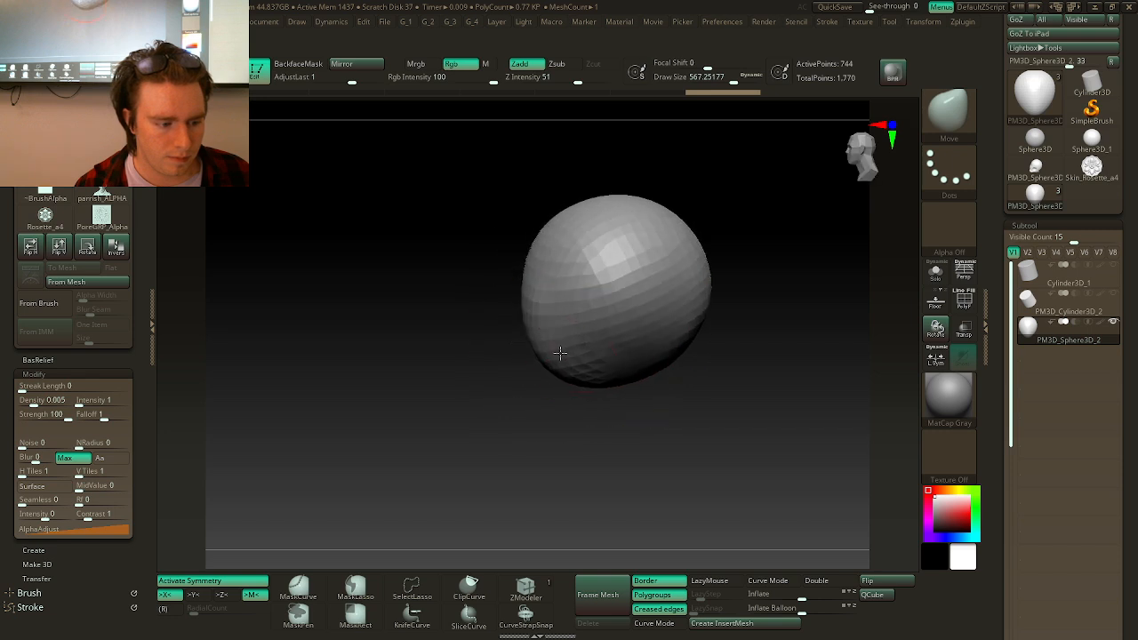
{"action": "left_click_drag", "start_coordinate": [560, 356], "coordinate": [550, 363]}
{"action": "right_click_drag", "start_coordinate": [550, 362], "coordinate": [622, 320]}
{"action": "left_click_drag", "start_coordinate": [632, 315], "coordinate": [644, 313]}
{"action": "mouse_move", "coordinate": [644, 313]}
{"action": "right_mouse_down"}
{"action": "mouse_move", "coordinate": [567, 383]}
{"action": "mouse_move", "coordinate": [608, 407]}
{"action": "right_mouse_up"}
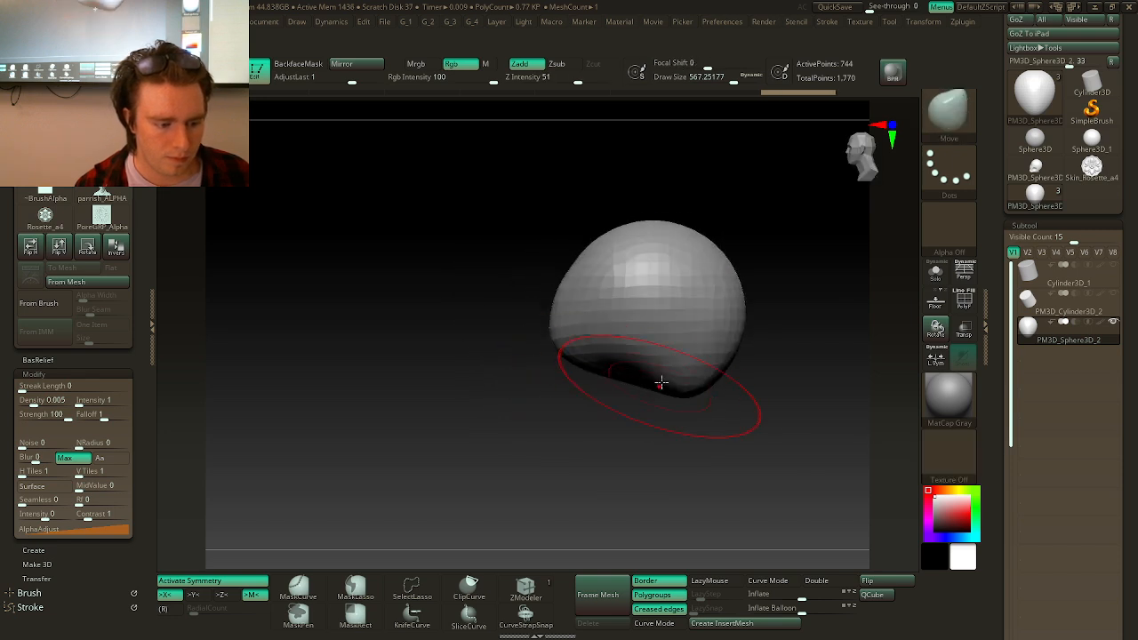
{"action": "left_click_drag", "start_coordinate": [573, 390], "coordinate": [574, 389]}
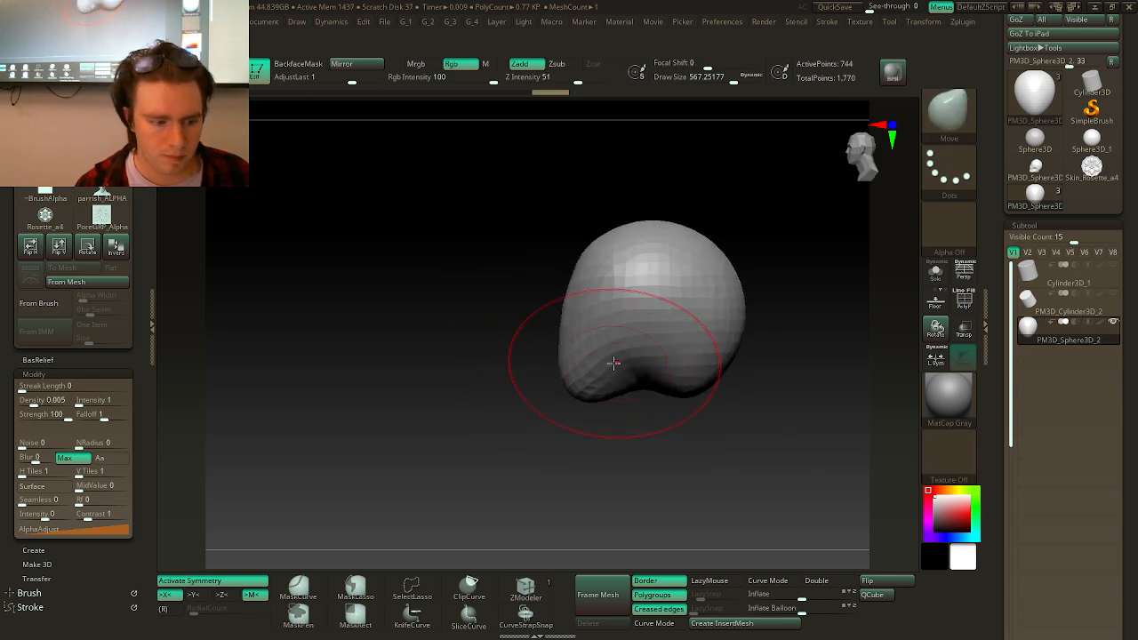
{"action": "left_click_drag", "start_coordinate": [696, 357], "coordinate": [696, 355]}
{"action": "right_click_drag", "start_coordinate": [696, 355], "coordinate": [764, 343]}
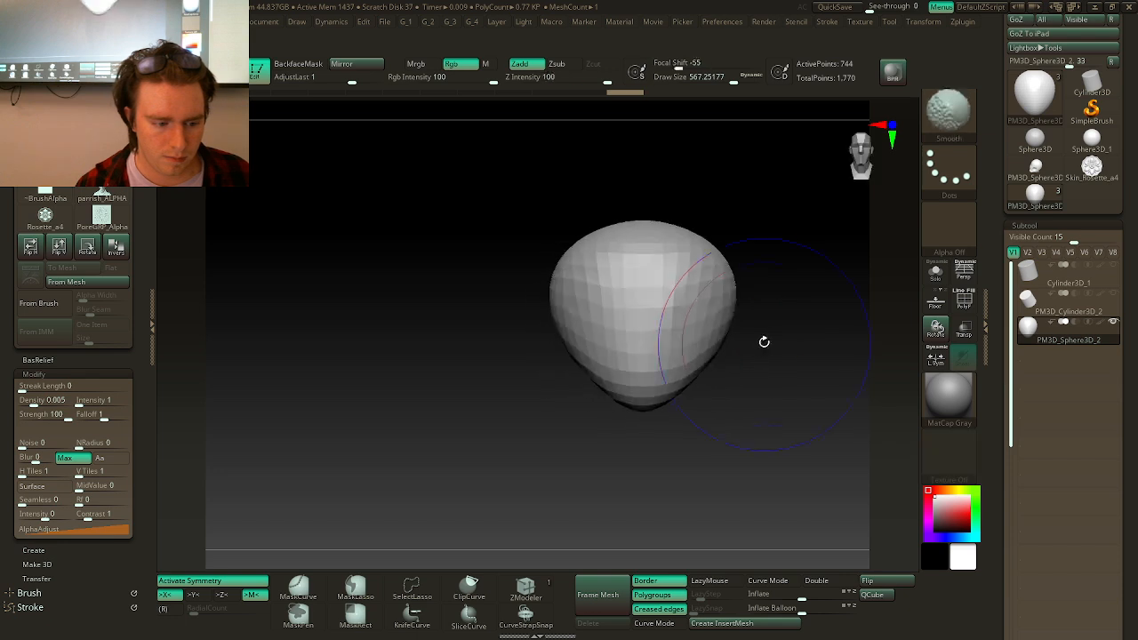
- Reduce the Move brush to a draw size of about 331 and refine the head's side profile, chin and underside
{"action": "key", "text": "space"}
{"action": "left_click_drag", "start_coordinate": [763, 342], "coordinate": [742, 341]}
{"action": "mouse_move", "coordinate": [745, 328]}
{"action": "right_mouse_down", "text": "alt"}
{"action": "mouse_move", "coordinate": [701, 371]}
{"action": "mouse_move", "coordinate": [700, 395]}
{"action": "right_mouse_up", "text": "alt"}
{"action": "right_click_drag", "start_coordinate": [700, 395], "coordinate": [633, 393]}
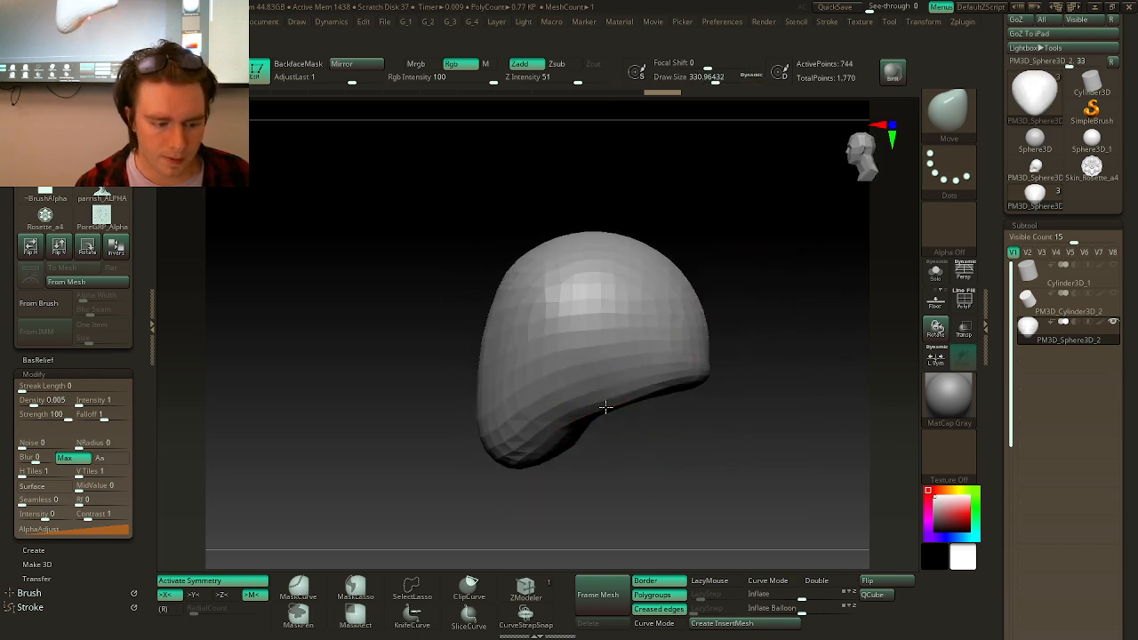
{"action": "mouse_move", "coordinate": [605, 406]}
{"action": "right_mouse_down"}
{"action": "mouse_move", "coordinate": [615, 429]}
{"action": "mouse_move", "coordinate": [603, 441]}
{"action": "right_mouse_up"}
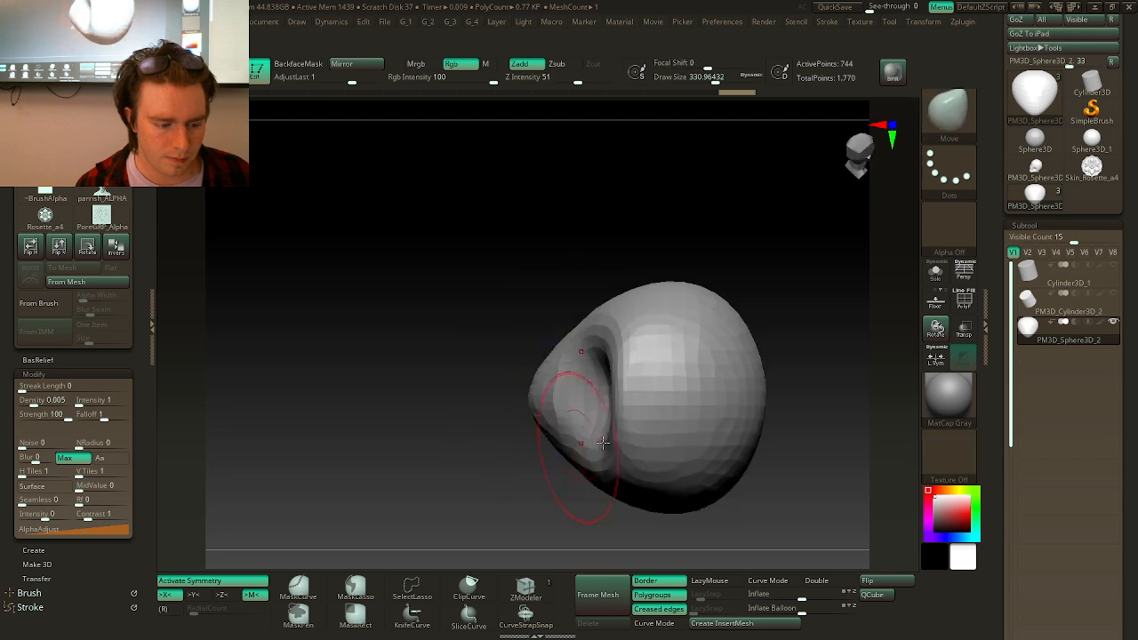
{"action": "mouse_move", "coordinate": [603, 374]}
{"action": "right_mouse_down"}
{"action": "mouse_move", "coordinate": [604, 452]}
{"action": "mouse_move", "coordinate": [656, 326]}
{"action": "mouse_move", "coordinate": [681, 344]}
{"action": "mouse_move", "coordinate": [740, 272]}
{"action": "right_mouse_up"}
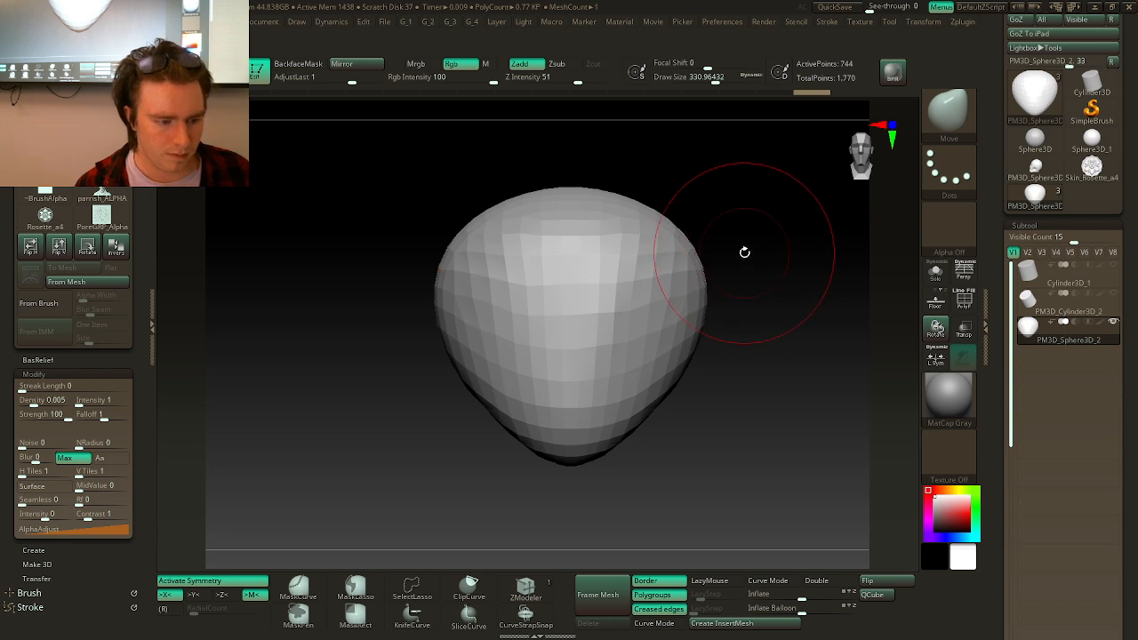
- Widen the upper sides of the head and flatten its crown with the Move brush
{"action": "key", "text": "space"}
{"action": "left_click_drag", "start_coordinate": [745, 253], "coordinate": [793, 254]}
{"action": "mouse_move", "coordinate": [624, 215]}
{"action": "left_mouse_down"}
{"action": "mouse_move", "coordinate": [624, 254]}
{"action": "mouse_move", "coordinate": [663, 234]}
{"action": "mouse_move", "coordinate": [641, 233]}
{"action": "left_mouse_up"}
{"action": "key", "text": "space"}
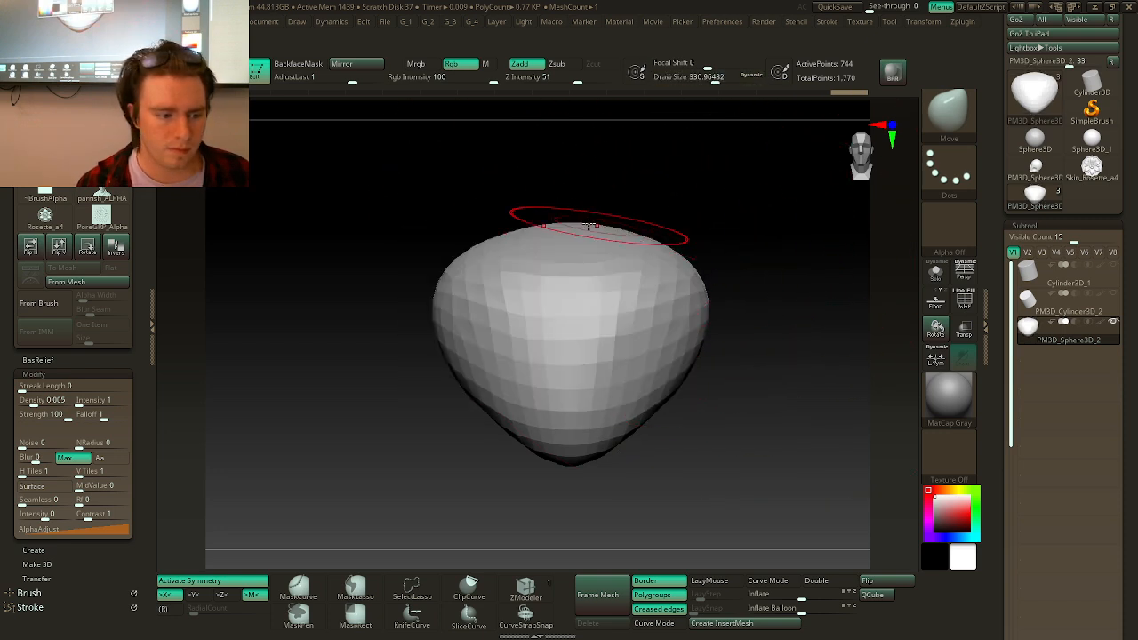
{"action": "right_click_drag", "start_coordinate": [590, 219], "coordinate": [582, 245], "text": "alt"}
{"action": "right_click_drag", "start_coordinate": [582, 245], "coordinate": [594, 246], "text": "ctrl"}
{"action": "key", "text": "s"}
{"action": "left_click_drag", "start_coordinate": [594, 246], "coordinate": [576, 258]}
- Return to a straight front view of the head and subdivide its mesh twice
{"action": "left_click_drag", "start_coordinate": [644, 284], "coordinate": [663, 304], "text": "shift"}
{"action": "right_click_drag", "start_coordinate": [663, 304], "coordinate": [638, 286], "text": "alt"}
{"action": "right_click_drag", "start_coordinate": [639, 286], "coordinate": [658, 277], "text": "ctrl"}
{"action": "key", "text": "ctrl+d"}
{"action": "key", "text": "ctrl+d"}
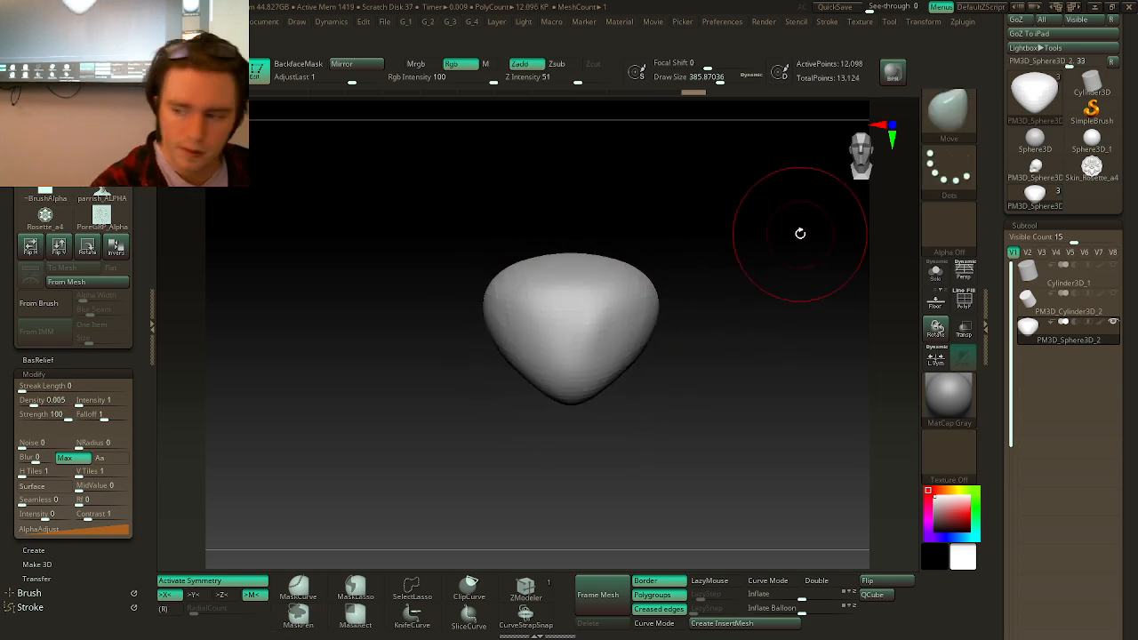
- Select the ClayBuildup brush at a draw size of about 145 and build up the muzzle on the lower face
{"action": "key", "text": "b"}
{"action": "key", "text": "c"}
{"action": "key", "text": "b"}
{"action": "key", "text": "space"}
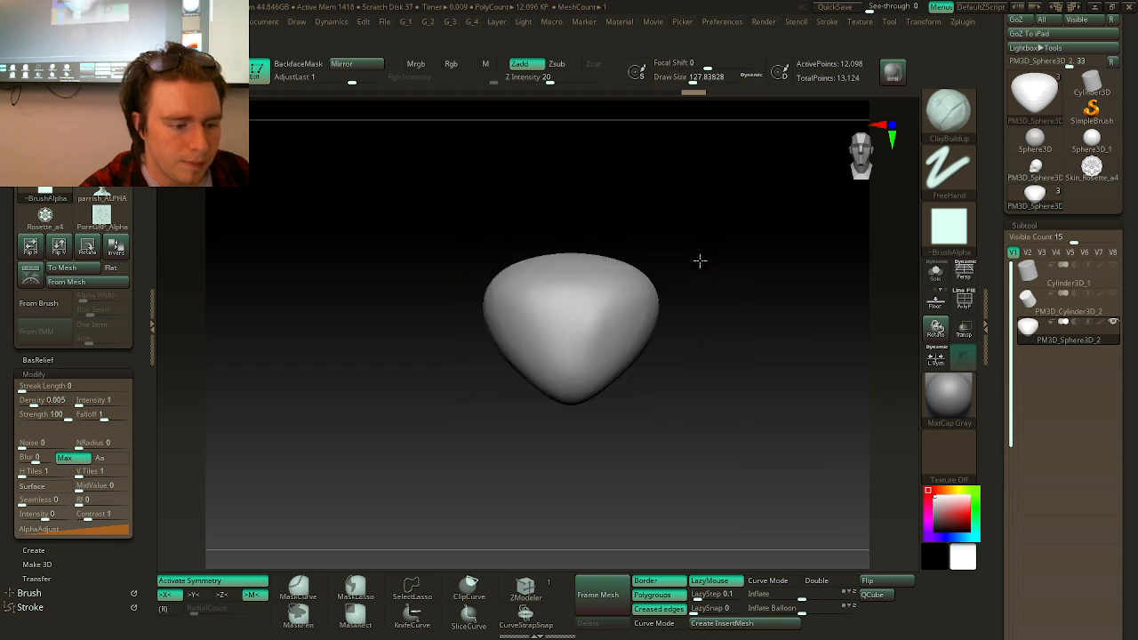
{"action": "right_click_drag", "start_coordinate": [699, 260], "coordinate": [712, 283], "text": "ctrl"}
{"action": "right_click_drag", "start_coordinate": [712, 283], "coordinate": [723, 277]}
{"action": "key", "text": "space"}
{"action": "left_click_drag", "start_coordinate": [724, 278], "coordinate": [729, 278]}
{"action": "key", "text": "space"}
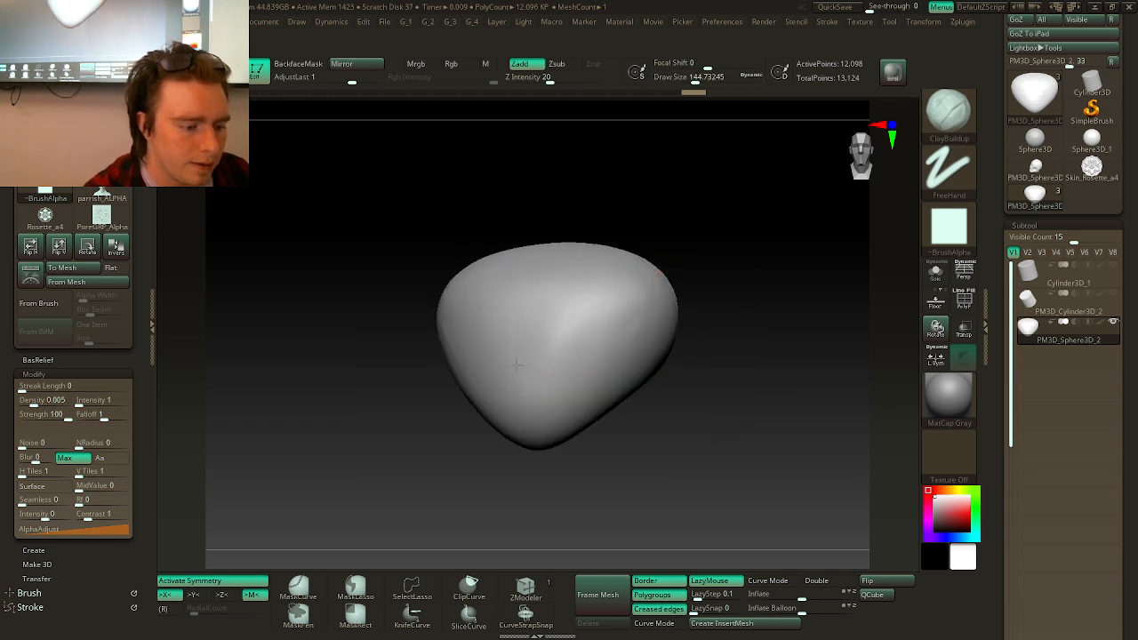
{"action": "left_click_drag", "start_coordinate": [516, 365], "coordinate": [526, 357]}
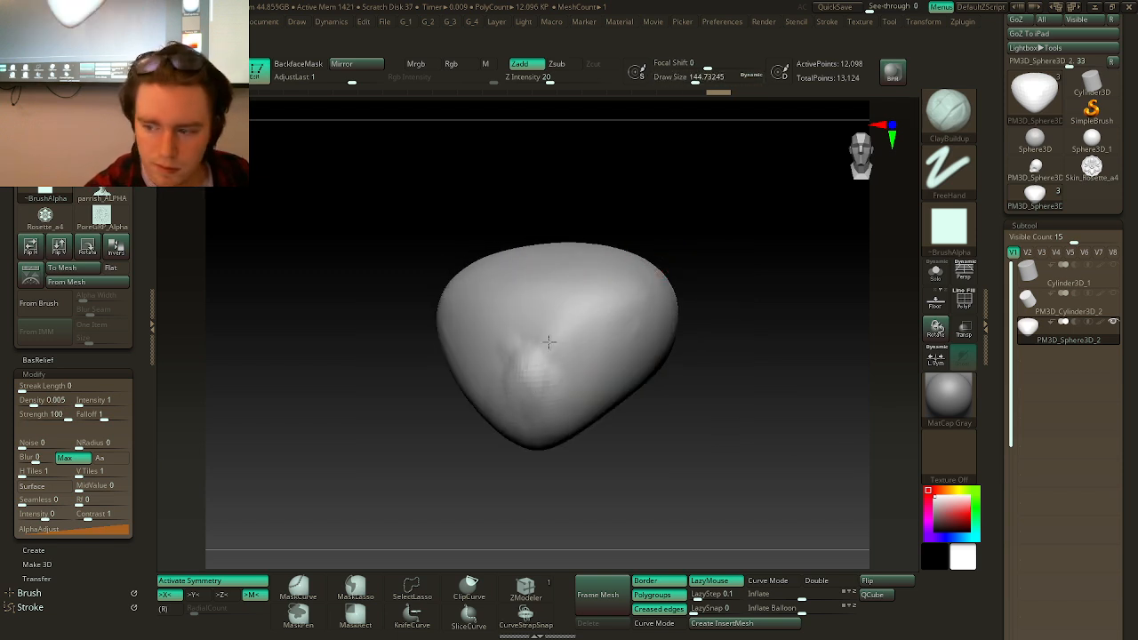
{"action": "left_click_drag", "start_coordinate": [587, 416], "coordinate": [570, 427]}
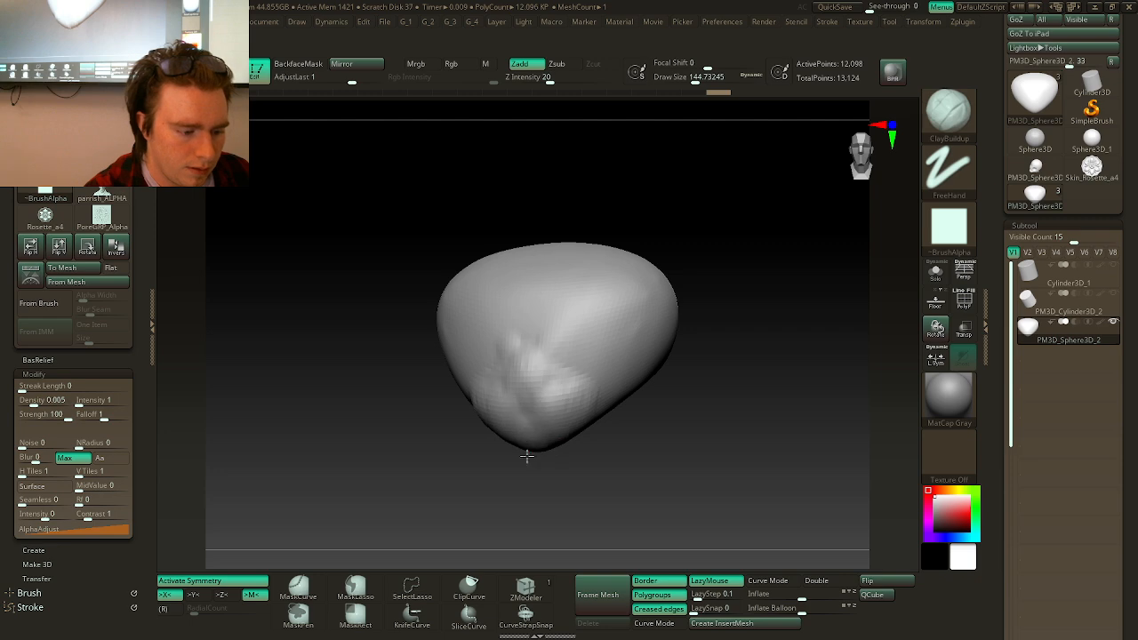
- Enlarge the ClayBuildup brush to a draw size of about 177 and add volume around the chin
{"action": "key", "text": "space"}
{"action": "left_click_drag", "start_coordinate": [552, 370], "coordinate": [563, 368]}
{"action": "mouse_move", "coordinate": [660, 269]}
{"action": "right_mouse_down"}
{"action": "mouse_move", "coordinate": [729, 264]}
{"action": "mouse_move", "coordinate": [706, 300]}
{"action": "mouse_move", "coordinate": [663, 307]}
{"action": "right_mouse_up"}
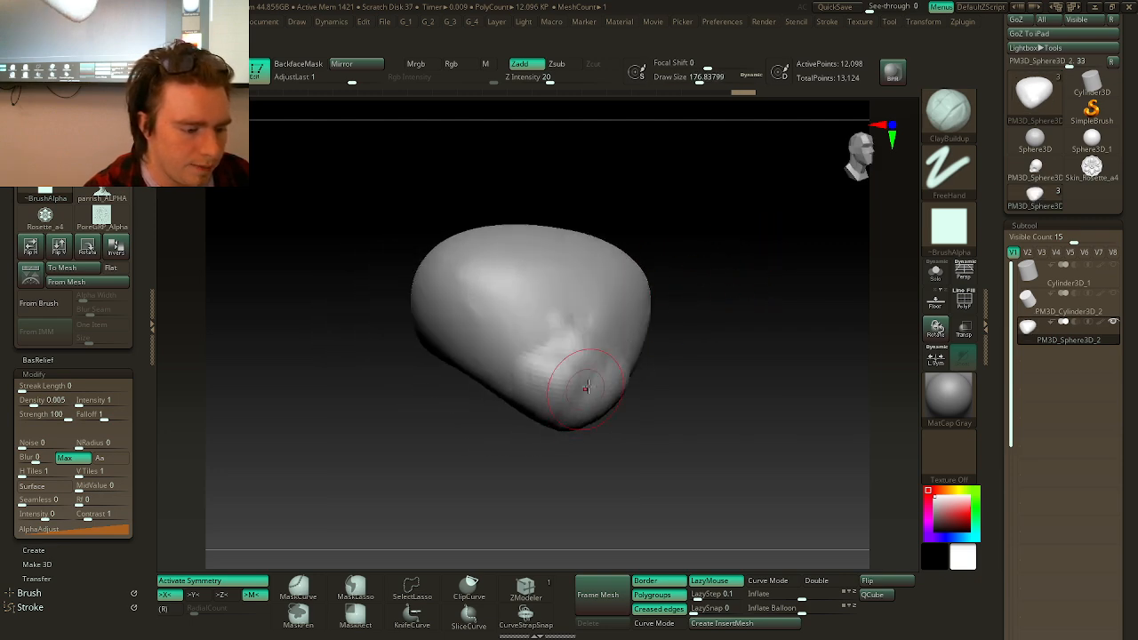
- Flatten the muzzle and chin into hard planes with the TrimDynamic brush at a draw size of about 207
{"action": "key", "text": "b"}
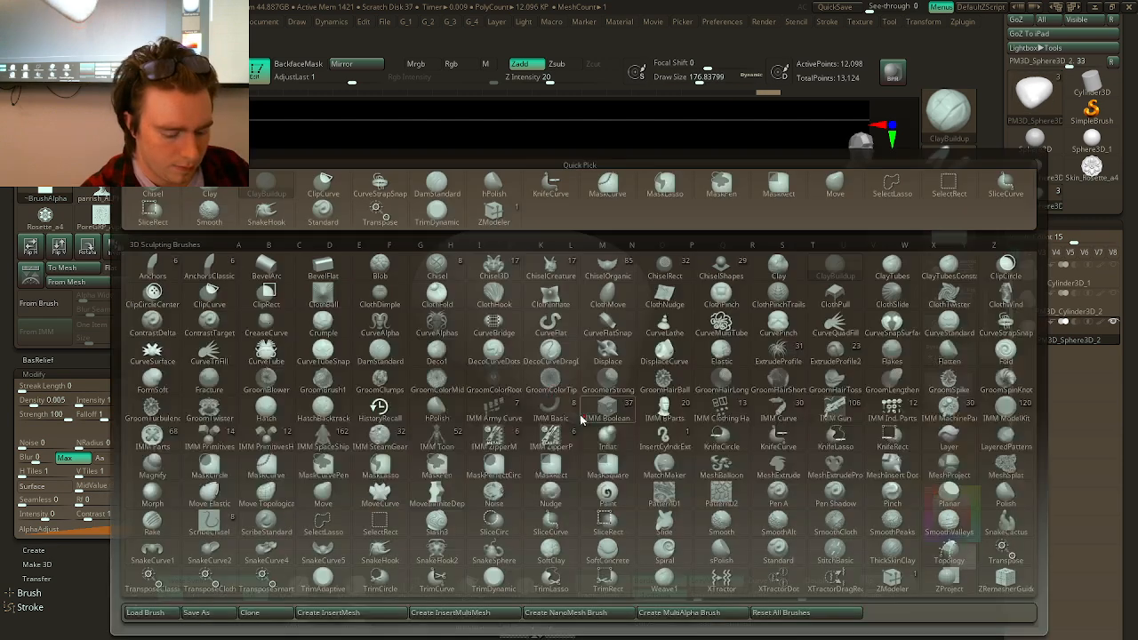
{"action": "key", "text": "t"}
{"action": "key", "text": "d"}
{"action": "right_click_drag", "start_coordinate": [623, 279], "coordinate": [688, 307]}
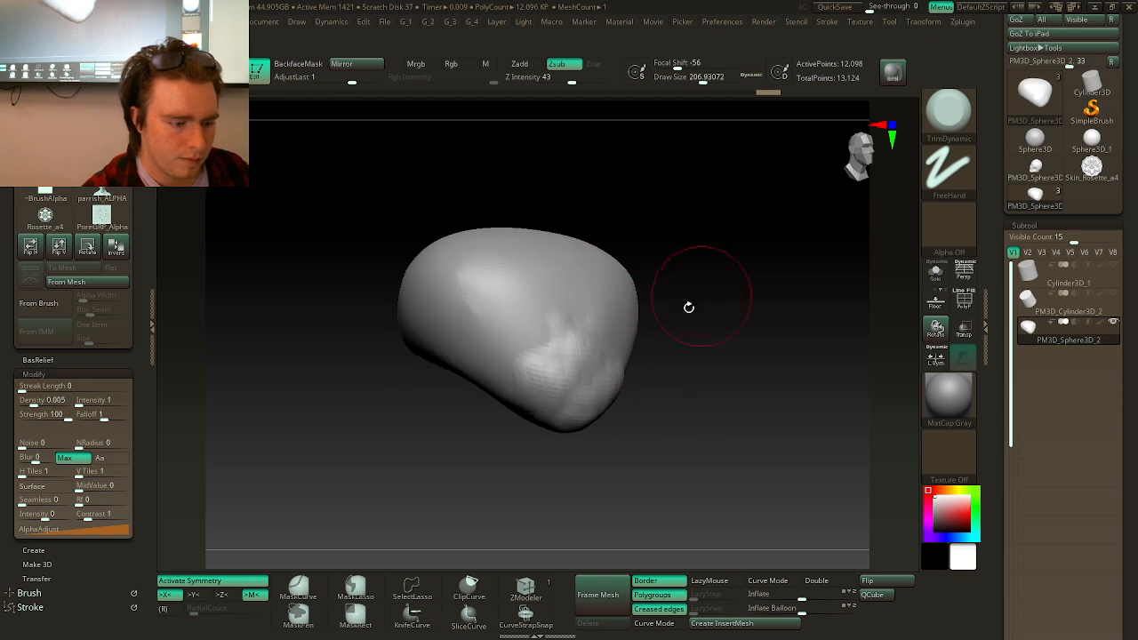
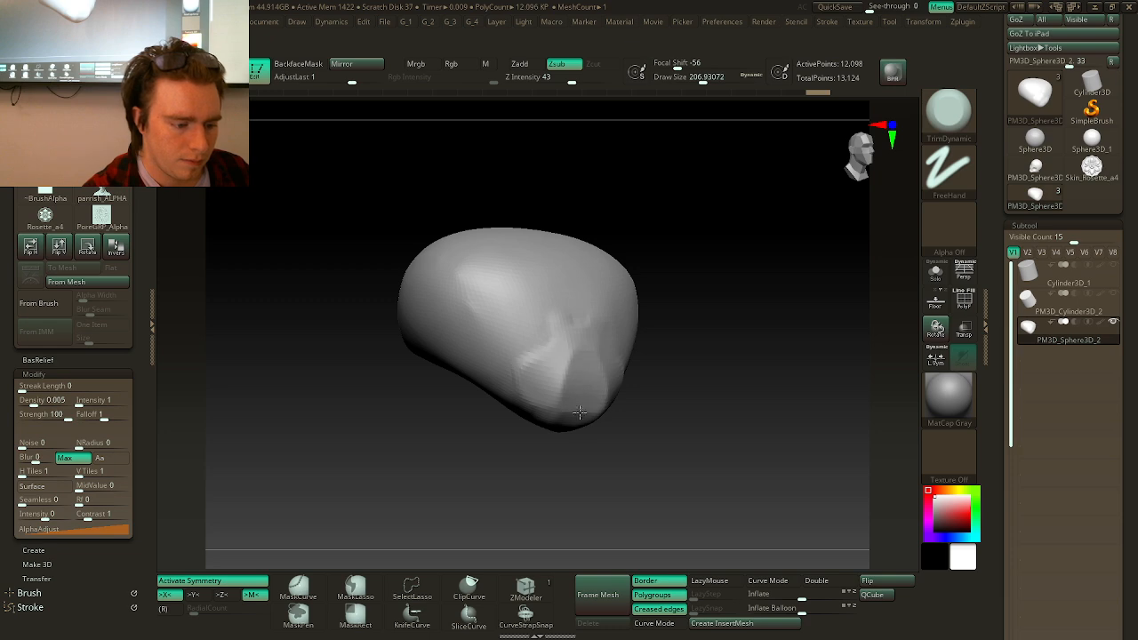
{"action": "mouse_move", "coordinate": [595, 359]}
{"action": "right_mouse_down"}
{"action": "mouse_move", "coordinate": [656, 317]}
{"action": "mouse_move", "coordinate": [721, 300]}
{"action": "mouse_move", "coordinate": [691, 321]}
{"action": "right_mouse_up"}
- Switch back to the ClayBuildup brush and sculpt the eye areas and brows at a draw size of about 124
{"action": "key", "text": "b"}
{"action": "key", "text": "c"}
{"action": "key", "text": "b"}
{"action": "key", "text": "space"}
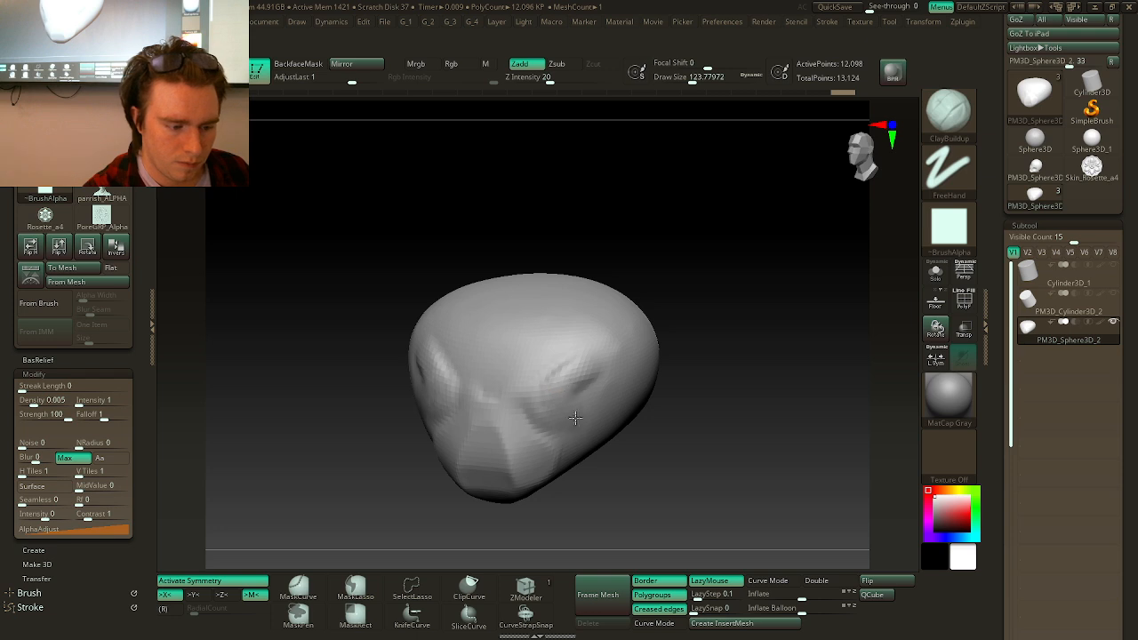
- Enlarge the ClayBuildup brush and build up the cheekbones and sides of the face
{"action": "key", "text": "space"}
{"action": "left_click_drag", "start_coordinate": [575, 418], "coordinate": [601, 377]}
{"action": "right_click_drag", "start_coordinate": [660, 352], "coordinate": [690, 337]}
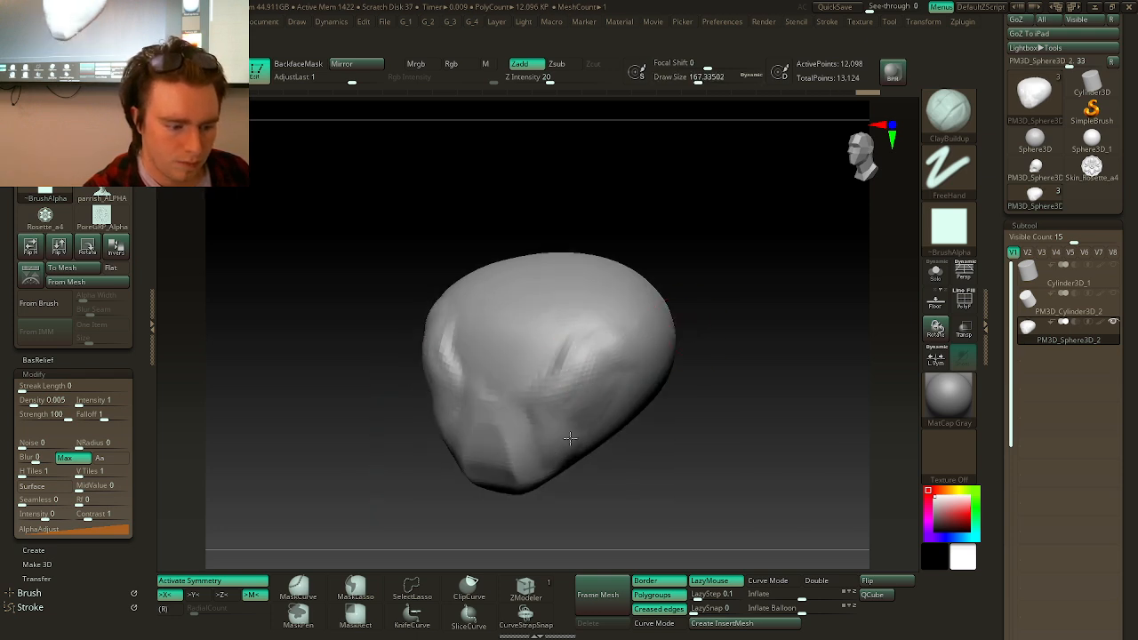
{"action": "mouse_move", "coordinate": [569, 437]}
{"action": "right_mouse_down"}
{"action": "mouse_move", "coordinate": [617, 454]}
{"action": "mouse_move", "coordinate": [572, 429]}
{"action": "right_mouse_up"}
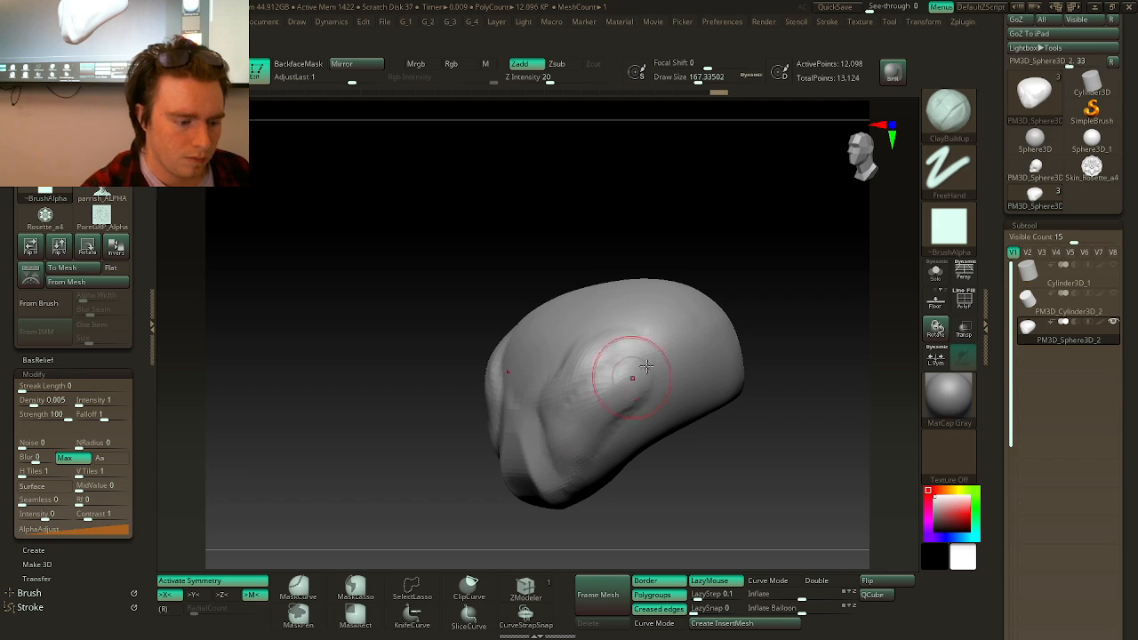
{"action": "mouse_move", "coordinate": [646, 366]}
{"action": "right_mouse_down"}
{"action": "mouse_move", "coordinate": [770, 282]}
{"action": "mouse_move", "coordinate": [785, 300]}
{"action": "mouse_move", "coordinate": [573, 404]}
{"action": "right_mouse_up"}
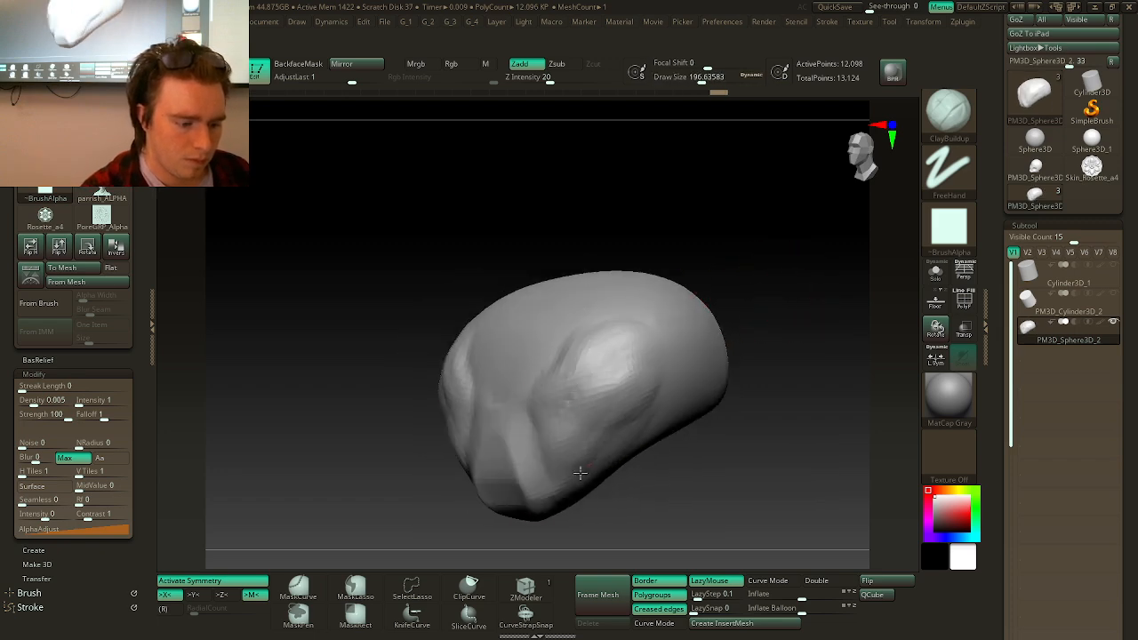
{"action": "right_click_drag", "start_coordinate": [656, 373], "coordinate": [767, 285]}
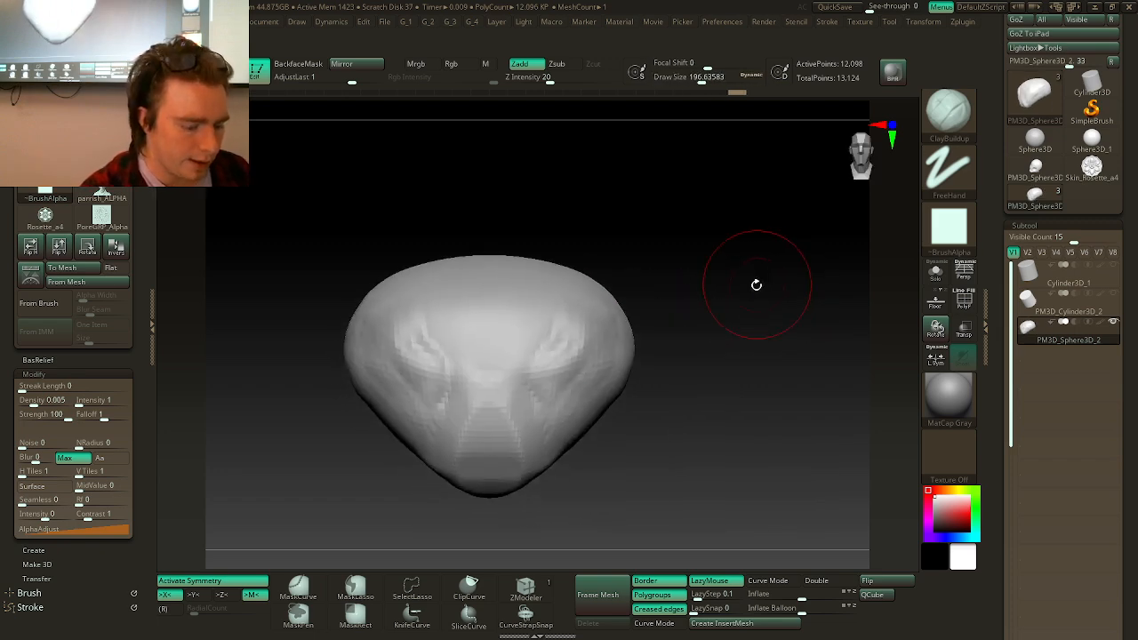
- Flatten the cheeks and sides of the face with the TrimDynamic brush at a draw size of about 245
{"action": "key", "text": "b"}
{"action": "key", "text": "t"}
{"action": "key", "text": "d"}
{"action": "key", "text": "space"}
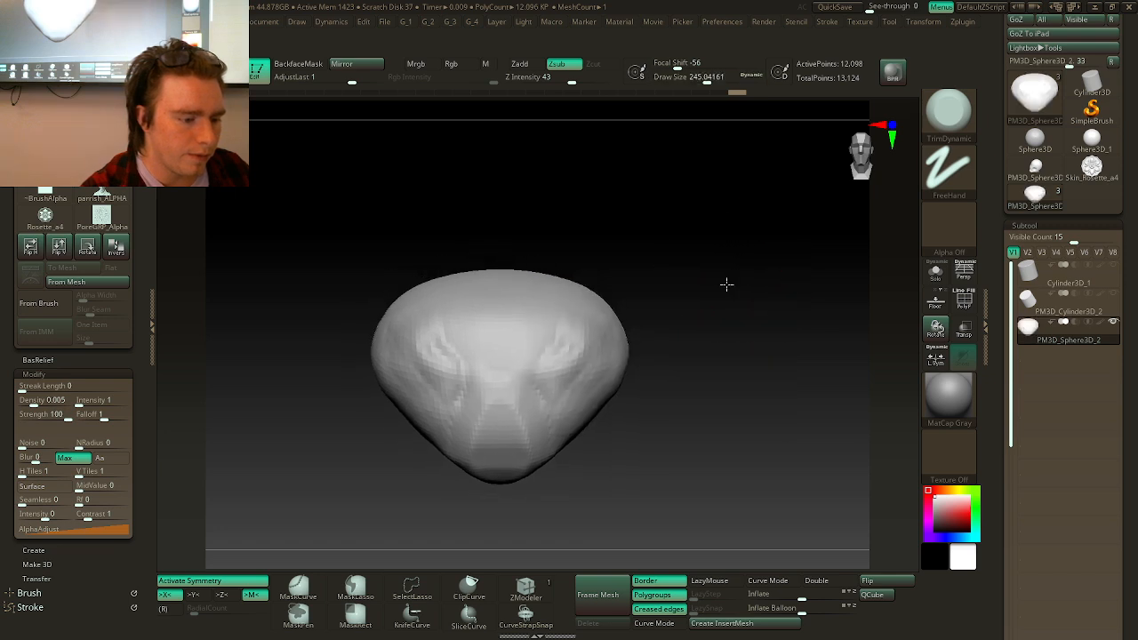
{"action": "right_click_drag", "start_coordinate": [729, 284], "coordinate": [564, 391]}
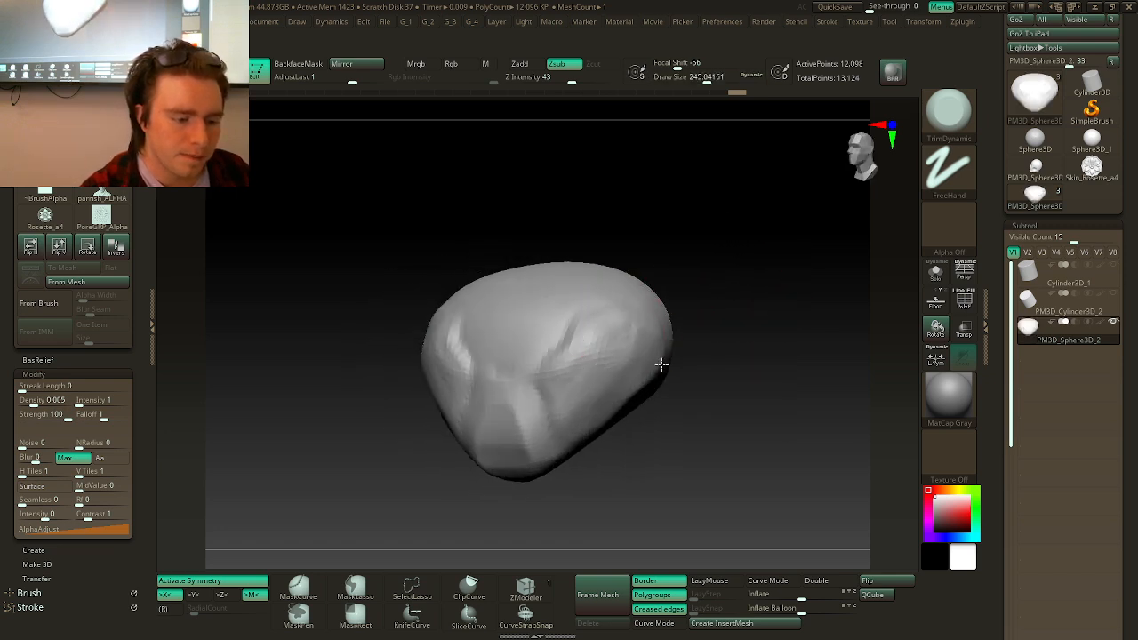
{"action": "mouse_move", "coordinate": [661, 364]}
{"action": "right_mouse_down"}
{"action": "mouse_move", "coordinate": [721, 308]}
{"action": "mouse_move", "coordinate": [579, 333]}
{"action": "right_mouse_up"}
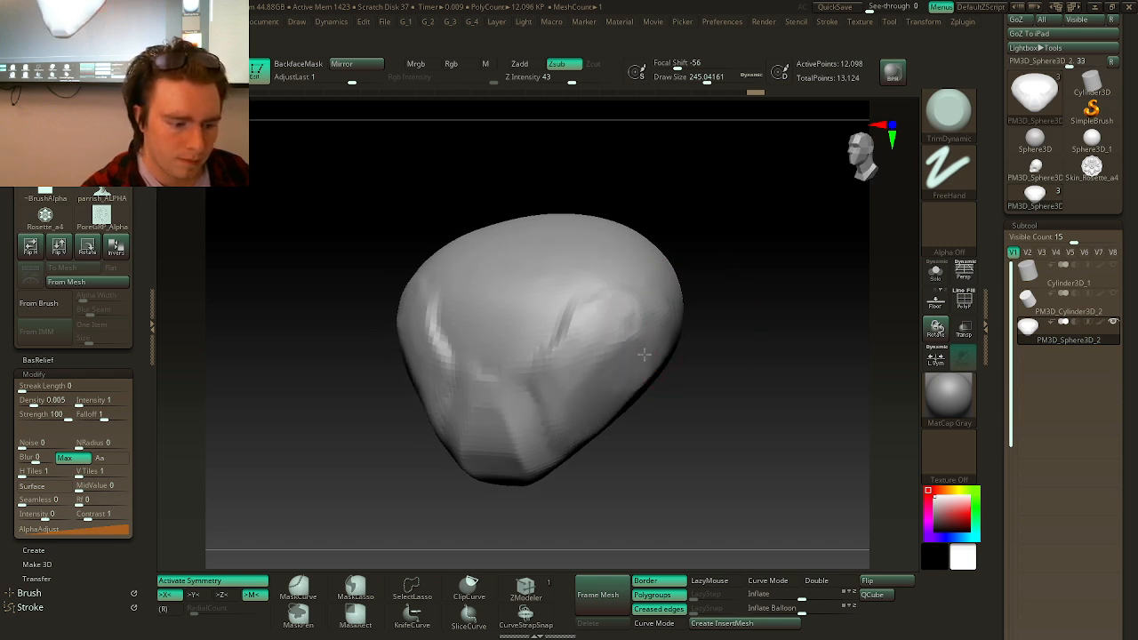
{"action": "mouse_move", "coordinate": [643, 354]}
{"action": "right_mouse_down"}
{"action": "mouse_move", "coordinate": [717, 329]}
{"action": "mouse_move", "coordinate": [714, 288]}
{"action": "mouse_move", "coordinate": [722, 335]}
{"action": "right_mouse_up"}
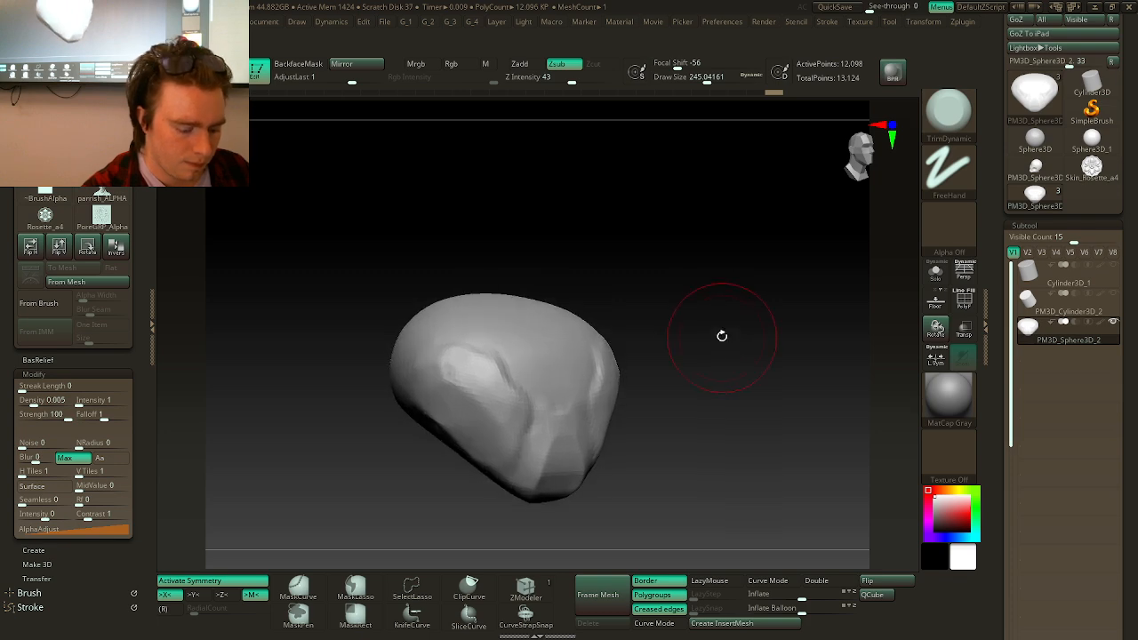
- Switch to the ClayBuildup brush and build up the forehead, brows and sides of the head at draw sizes of about 228 to 299
{"action": "key", "text": "b"}
{"action": "key", "text": "c"}
{"action": "key", "text": "b"}
{"action": "key", "text": "space"}
{"action": "mouse_move", "coordinate": [713, 282]}
{"action": "right_mouse_down", "text": "alt"}
{"action": "mouse_move", "coordinate": [720, 316]}
{"action": "mouse_move", "coordinate": [676, 323]}
{"action": "mouse_move", "coordinate": [681, 312]}
{"action": "mouse_move", "coordinate": [555, 387]}
{"action": "right_mouse_up", "text": "alt"}
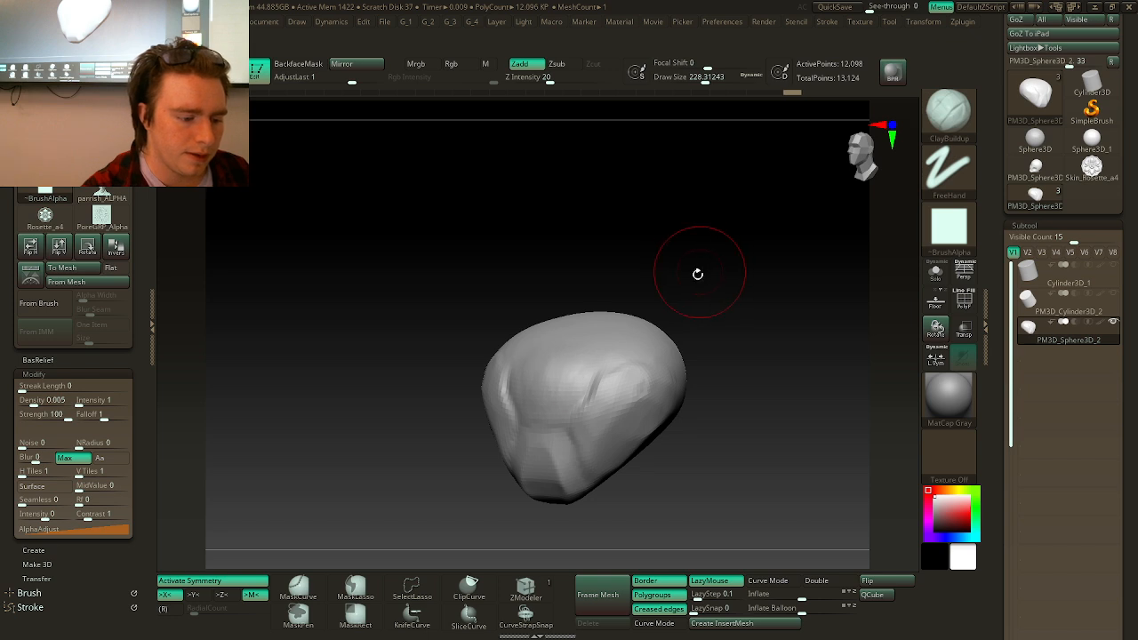
{"action": "mouse_move", "coordinate": [698, 274]}
{"action": "right_mouse_down"}
{"action": "mouse_move", "coordinate": [685, 288]}
{"action": "mouse_move", "coordinate": [701, 294]}
{"action": "right_mouse_up"}
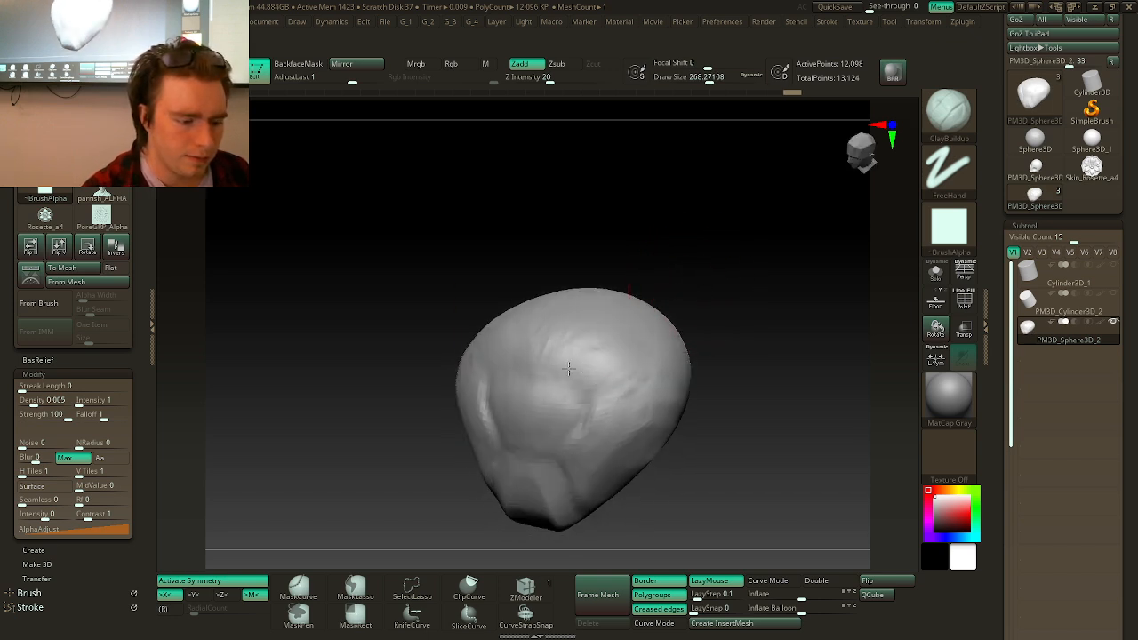
{"action": "mouse_move", "coordinate": [614, 293]}
{"action": "right_mouse_down"}
{"action": "mouse_move", "coordinate": [742, 302]}
{"action": "mouse_move", "coordinate": [703, 318]}
{"action": "mouse_move", "coordinate": [714, 305]}
{"action": "mouse_move", "coordinate": [738, 310]}
{"action": "mouse_move", "coordinate": [731, 318]}
{"action": "mouse_move", "coordinate": [571, 372]}
{"action": "right_mouse_up"}
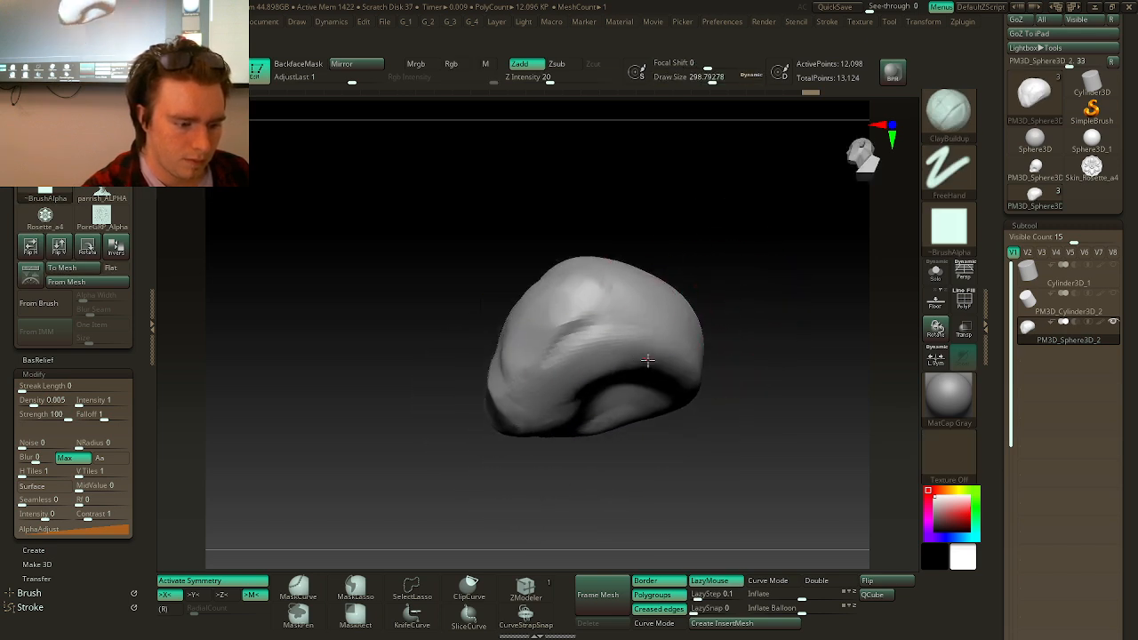
{"action": "mouse_move", "coordinate": [649, 366]}
{"action": "right_mouse_down"}
{"action": "mouse_move", "coordinate": [756, 305]}
{"action": "mouse_move", "coordinate": [609, 342]}
{"action": "right_mouse_up"}
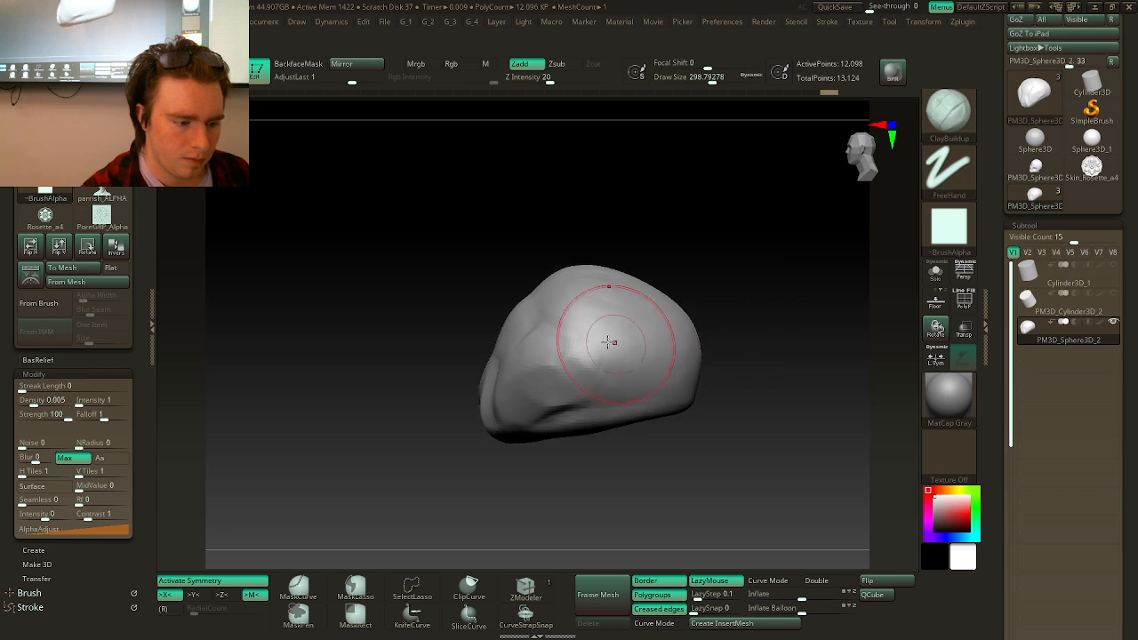
{"action": "mouse_move", "coordinate": [684, 373]}
{"action": "right_mouse_down"}
{"action": "mouse_move", "coordinate": [729, 297]}
{"action": "mouse_move", "coordinate": [700, 327]}
{"action": "right_mouse_up"}
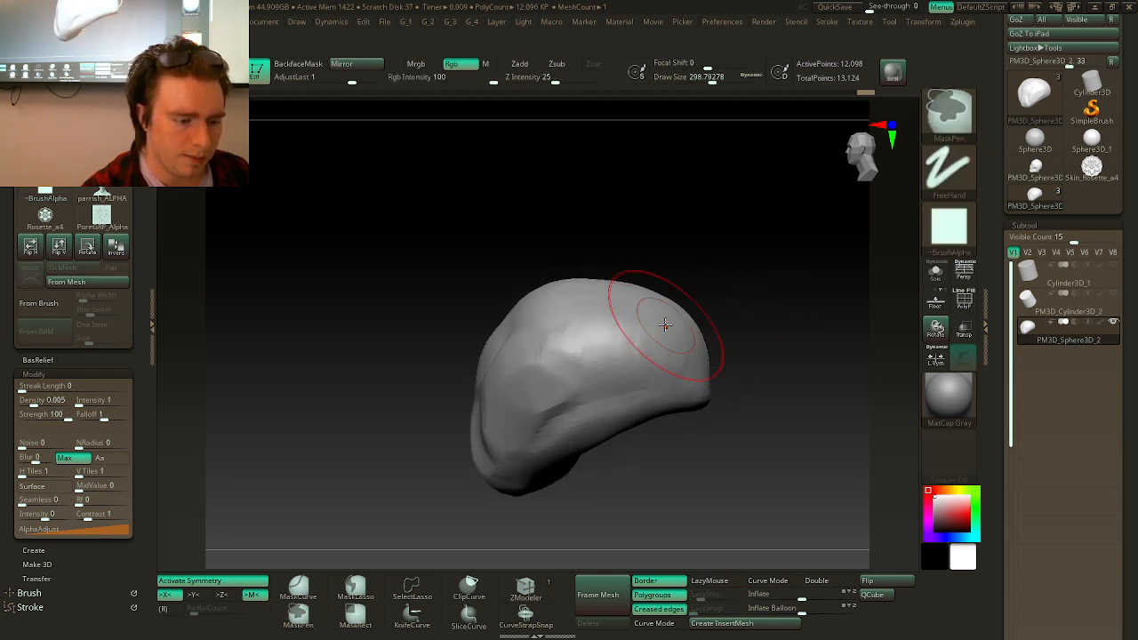
- Reduce the ClayBuildup brush to a draw size of about 158 and carve a large round recess into the rear side of the head
{"action": "key", "text": "space"}
{"action": "left_click_drag", "start_coordinate": [655, 325], "coordinate": [655, 324]}
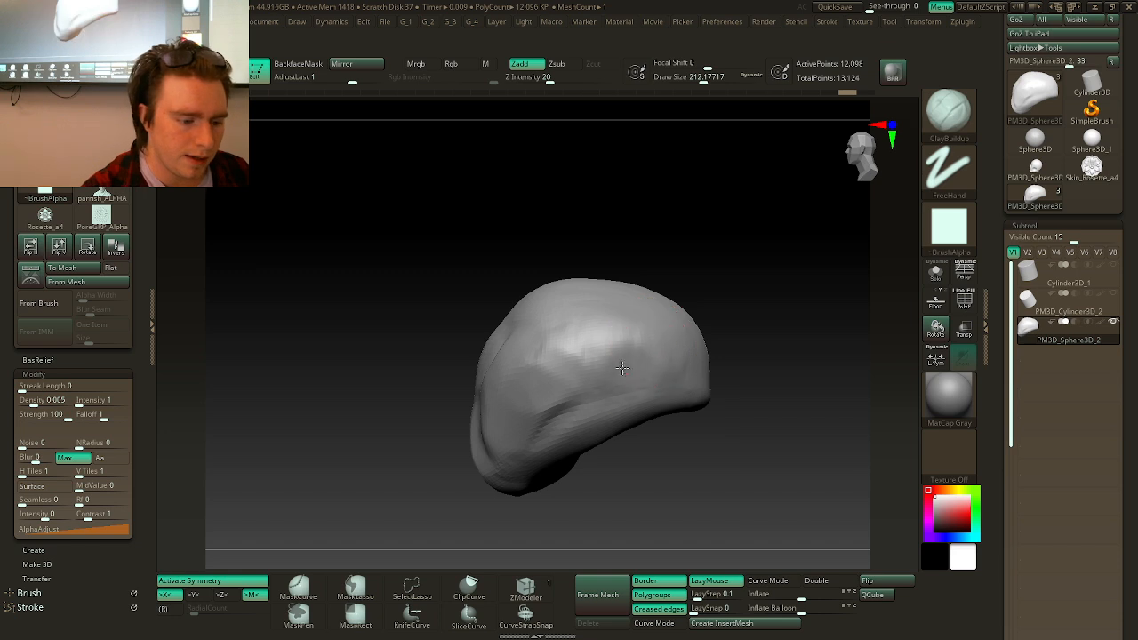
{"action": "mouse_move", "coordinate": [743, 328]}
{"action": "left_mouse_down"}
{"action": "mouse_move", "coordinate": [739, 272]}
{"action": "mouse_move", "coordinate": [733, 280]}
{"action": "left_mouse_up"}
{"action": "key", "text": "space"}
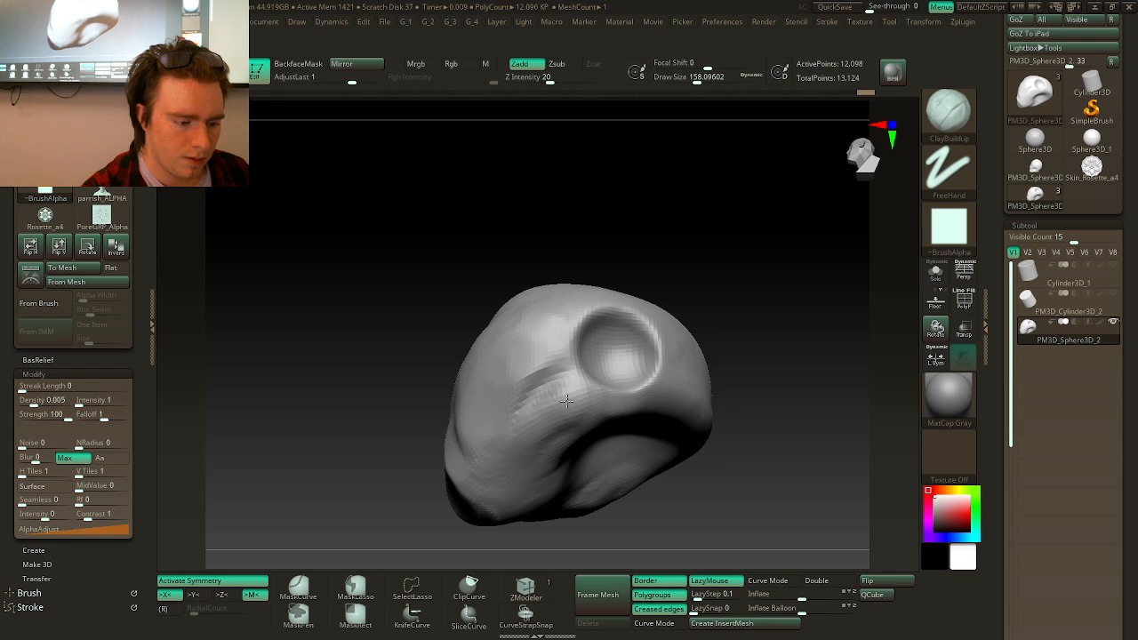
{"action": "left_click_drag", "start_coordinate": [586, 400], "coordinate": [578, 405]}
- Carve a smaller round recess into the lower jaw below the cheek, redoing the first attempt
{"action": "left_click_drag", "start_coordinate": [738, 336], "coordinate": [755, 315], "text": "shift"}
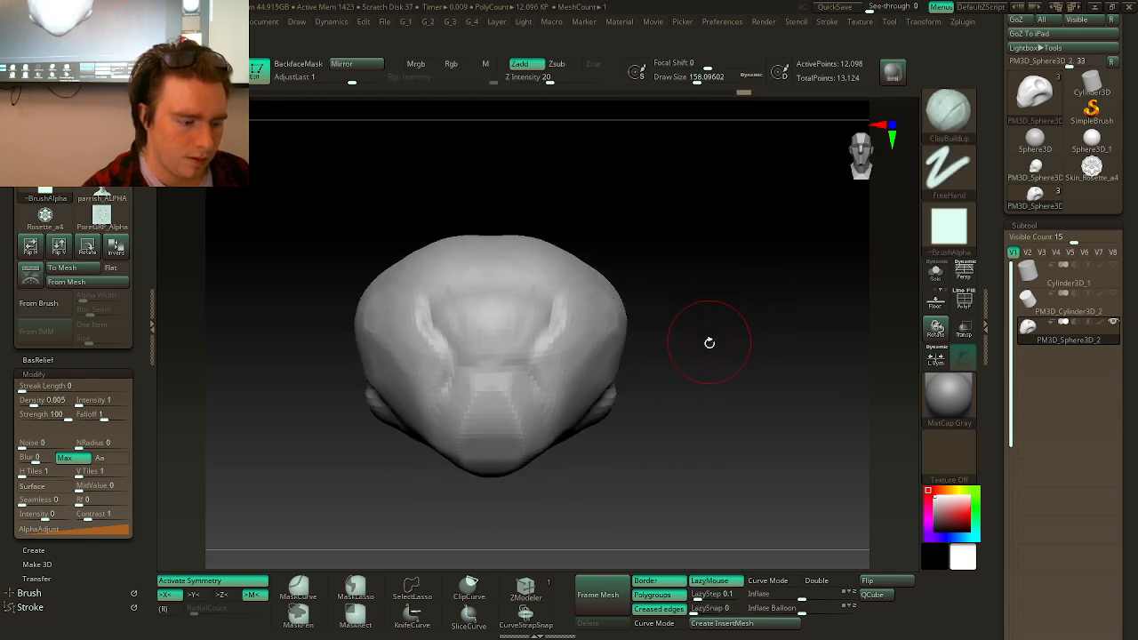
{"action": "mouse_move", "coordinate": [709, 343]}
{"action": "left_mouse_down", "text": "alt"}
{"action": "mouse_move", "coordinate": [739, 326]}
{"action": "mouse_move", "coordinate": [708, 356]}
{"action": "mouse_move", "coordinate": [588, 360]}
{"action": "mouse_move", "coordinate": [580, 375]}
{"action": "left_mouse_up", "text": "alt"}
{"action": "key", "text": "ctrl+z"}
{"action": "mouse_move", "coordinate": [621, 390]}
{"action": "left_mouse_down", "text": "alt"}
{"action": "mouse_move", "coordinate": [666, 340]}
{"action": "mouse_move", "coordinate": [668, 388]}
{"action": "left_mouse_up", "text": "alt"}
{"action": "left_click_drag", "start_coordinate": [752, 325], "coordinate": [627, 342]}
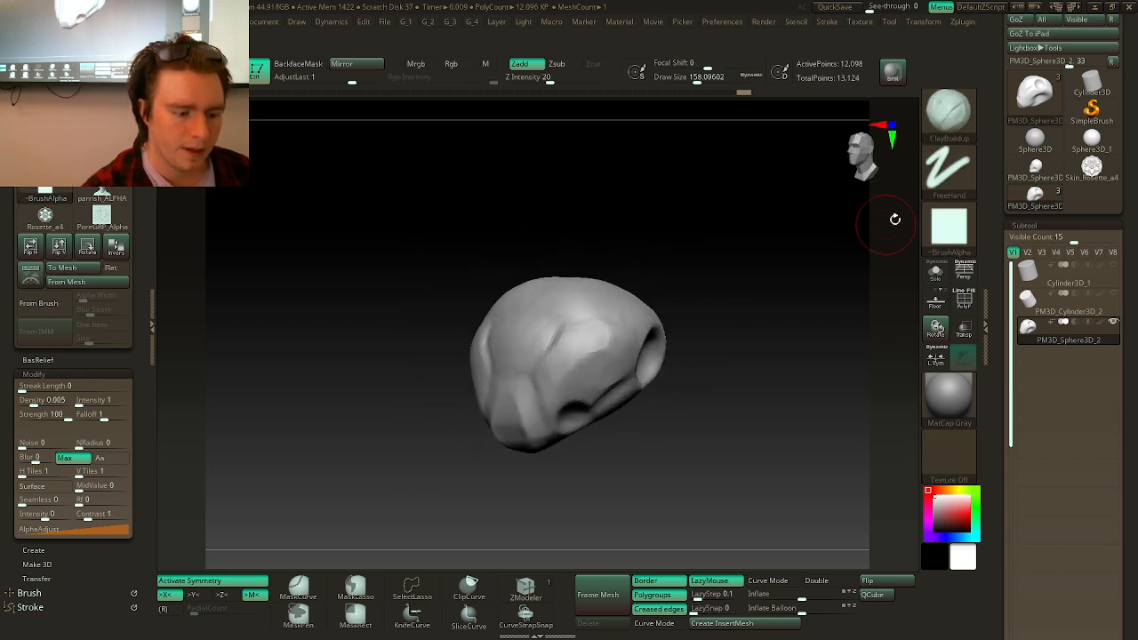
- Delete the Cylinder3D_1 subtool
{"action": "left_click", "coordinate": [1111, 321]}
{"action": "left_click_drag", "start_coordinate": [1117, 311], "coordinate": [1119, 166]}
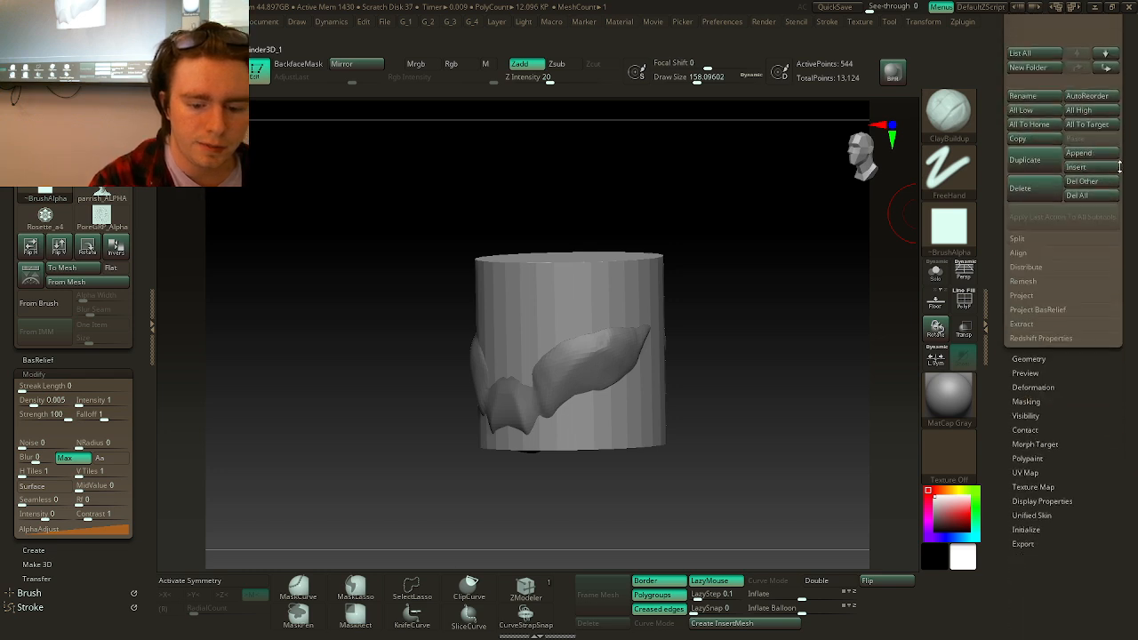
{"action": "left_click", "coordinate": [1026, 257]}
{"action": "left_click", "coordinate": [928, 291]}
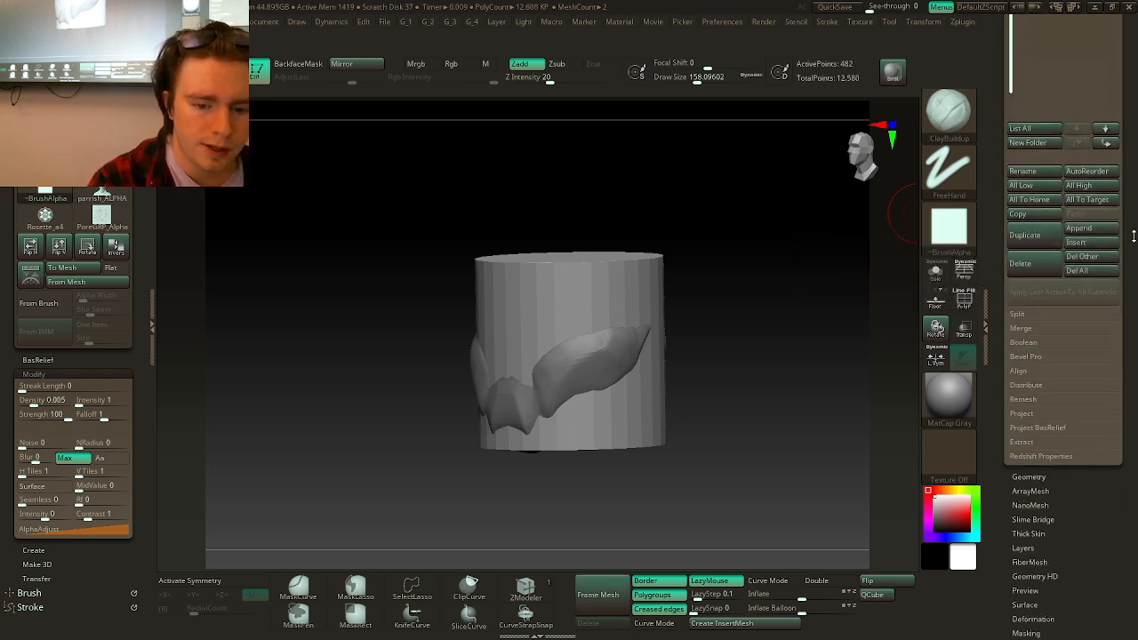
- Scale down, tilt and move the PM3D_Cylinder3D_2 cylinder so that it sits in the recess on the lower jaw
{"action": "left_click_drag", "start_coordinate": [1133, 237], "coordinate": [1071, 462]}
{"action": "left_click_drag", "start_coordinate": [839, 329], "coordinate": [779, 330], "text": "shift"}
{"action": "key", "text": "w"}
{"action": "left_click_drag", "start_coordinate": [544, 329], "coordinate": [622, 352]}
{"action": "left_click_drag", "start_coordinate": [569, 395], "coordinate": [523, 432]}
{"action": "left_click_drag", "start_coordinate": [690, 383], "coordinate": [627, 364], "text": "shift"}
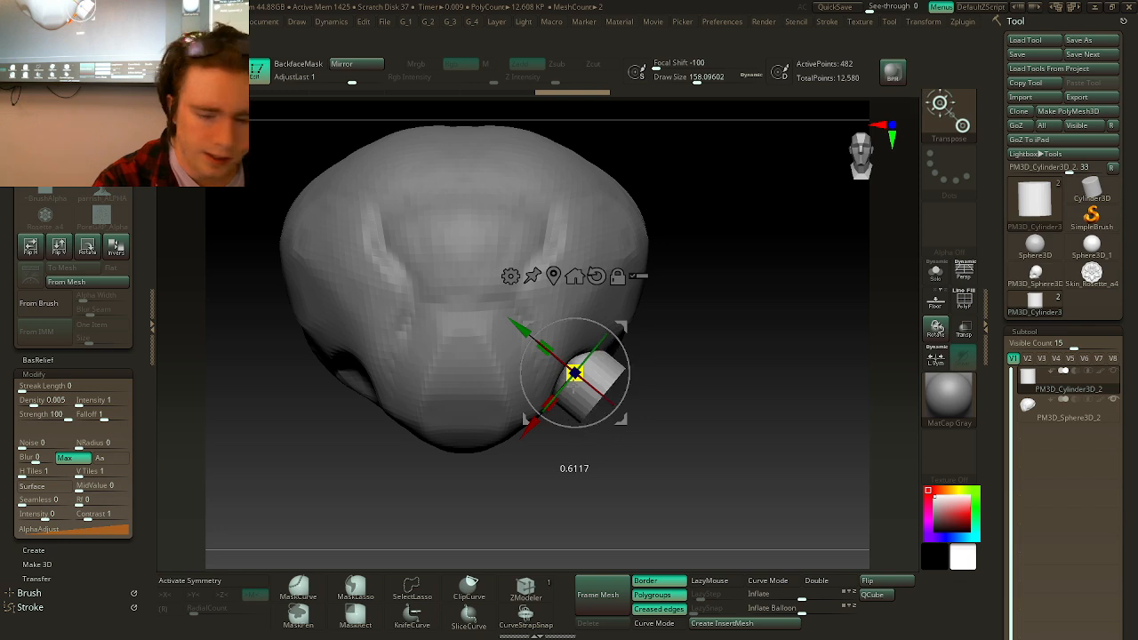
{"action": "left_click_drag", "start_coordinate": [676, 360], "coordinate": [673, 419]}
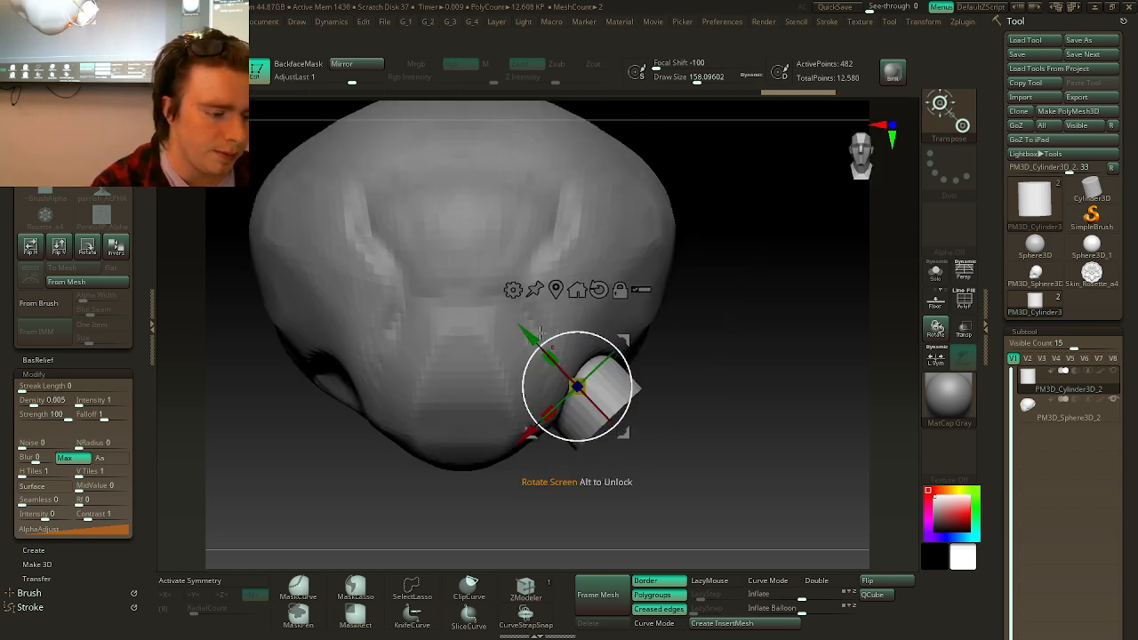
{"action": "left_click_drag", "start_coordinate": [532, 336], "coordinate": [514, 317]}
- Try to mirror and weld the jaw cylinder onto the opposite side of the head
{"action": "left_click_drag", "start_coordinate": [743, 391], "coordinate": [848, 318], "text": "alt"}
{"action": "key", "text": "1"}
{"action": "left_click", "coordinate": [798, 487]}
{"action": "key", "text": "w"}
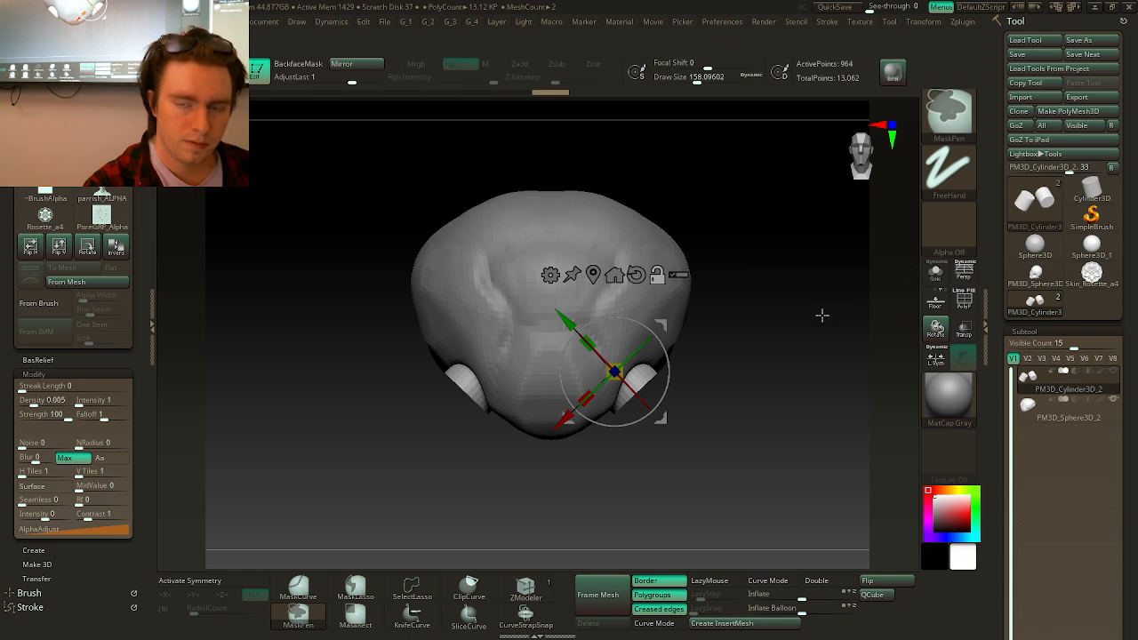
{"action": "key", "text": "ctrl+z"}
{"action": "key", "text": "q"}
{"action": "key", "text": "w"}
- Duplicate the jaw cylinder within its subtool and reset the gizmo orientation on the copy
{"action": "left_click_drag", "start_coordinate": [792, 323], "coordinate": [764, 357], "text": "alt"}
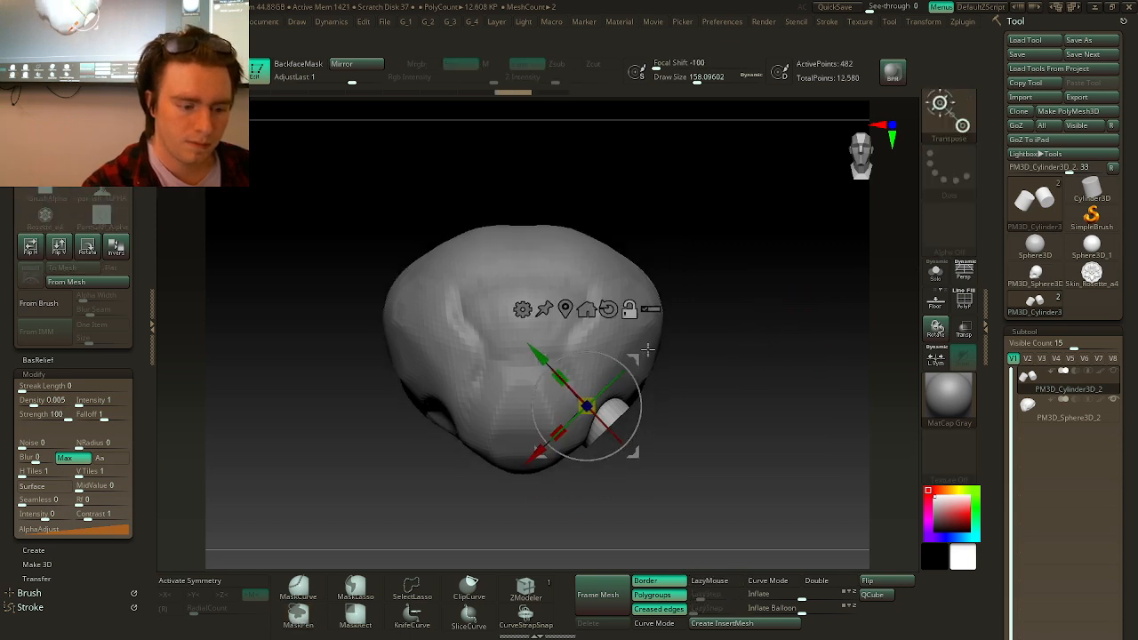
{"action": "left_click_drag", "start_coordinate": [646, 351], "coordinate": [688, 322], "text": "ctrl"}
{"action": "left_click_drag", "start_coordinate": [783, 298], "coordinate": [713, 280], "text": "shift"}
{"action": "left_click", "coordinate": [649, 276]}
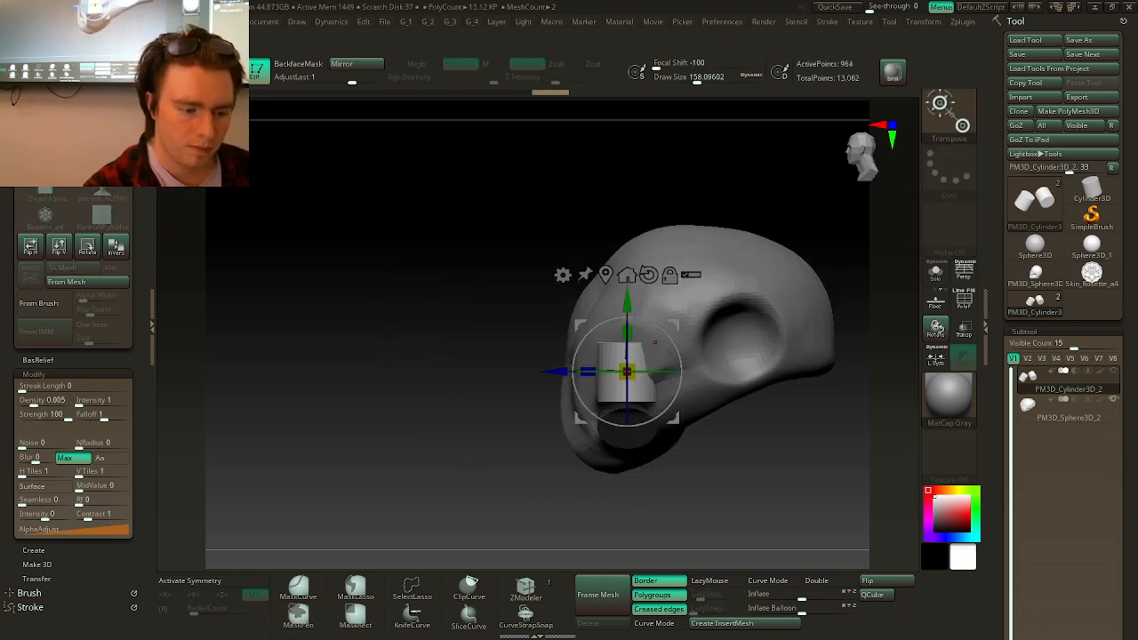
- Enlarge the cylinder copy and fit it horizontally into the large round recess at the rear side of the head
{"action": "left_click_drag", "start_coordinate": [674, 324], "coordinate": [790, 295]}
{"action": "left_click_drag", "start_coordinate": [738, 379], "coordinate": [736, 293]}
{"action": "left_click_drag", "start_coordinate": [699, 372], "coordinate": [881, 302]}
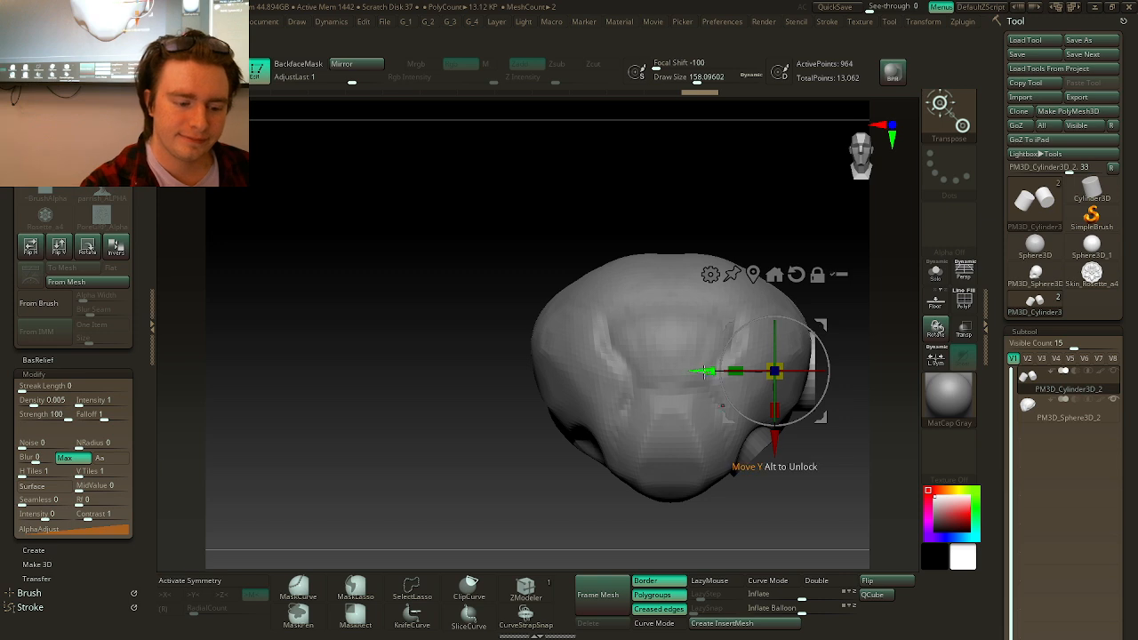
{"action": "mouse_move", "coordinate": [803, 316]}
{"action": "left_mouse_down"}
{"action": "mouse_move", "coordinate": [825, 297]}
{"action": "mouse_move", "coordinate": [841, 252]}
{"action": "mouse_move", "coordinate": [821, 239]}
{"action": "left_mouse_up"}
{"action": "key", "text": "q"}
{"action": "key", "text": "w"}
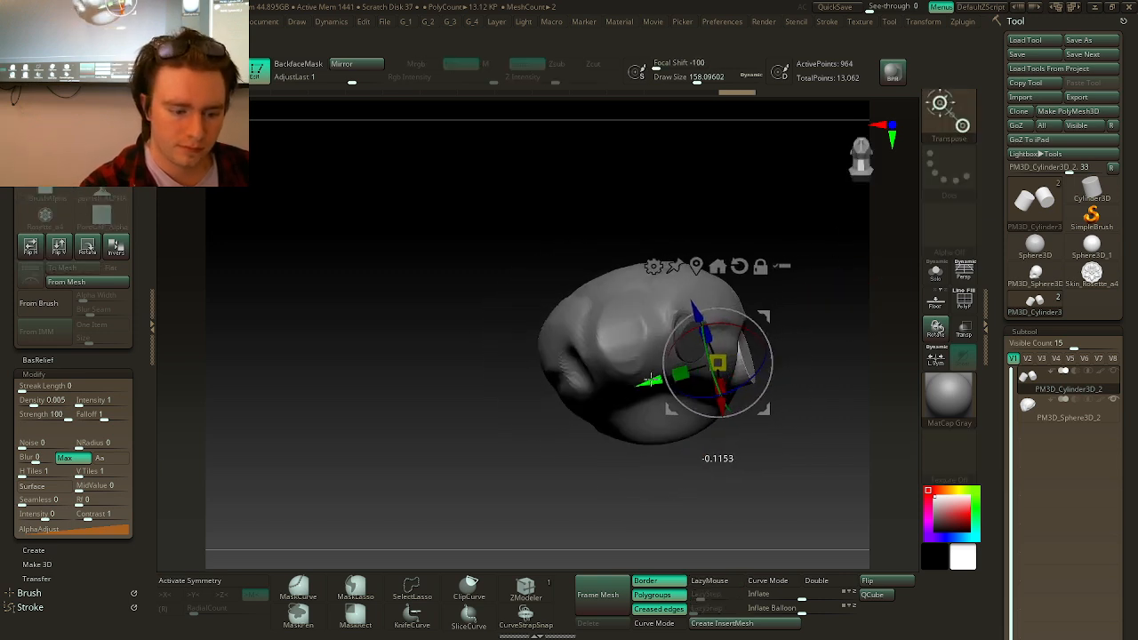
{"action": "left_click_drag", "start_coordinate": [651, 380], "coordinate": [650, 381]}
- Try to mirror and weld both cylinders while the head is still shown
{"action": "left_click_drag", "start_coordinate": [818, 313], "coordinate": [851, 315], "text": "shift"}
{"action": "key", "text": "1"}
{"action": "left_click", "coordinate": [816, 486]}
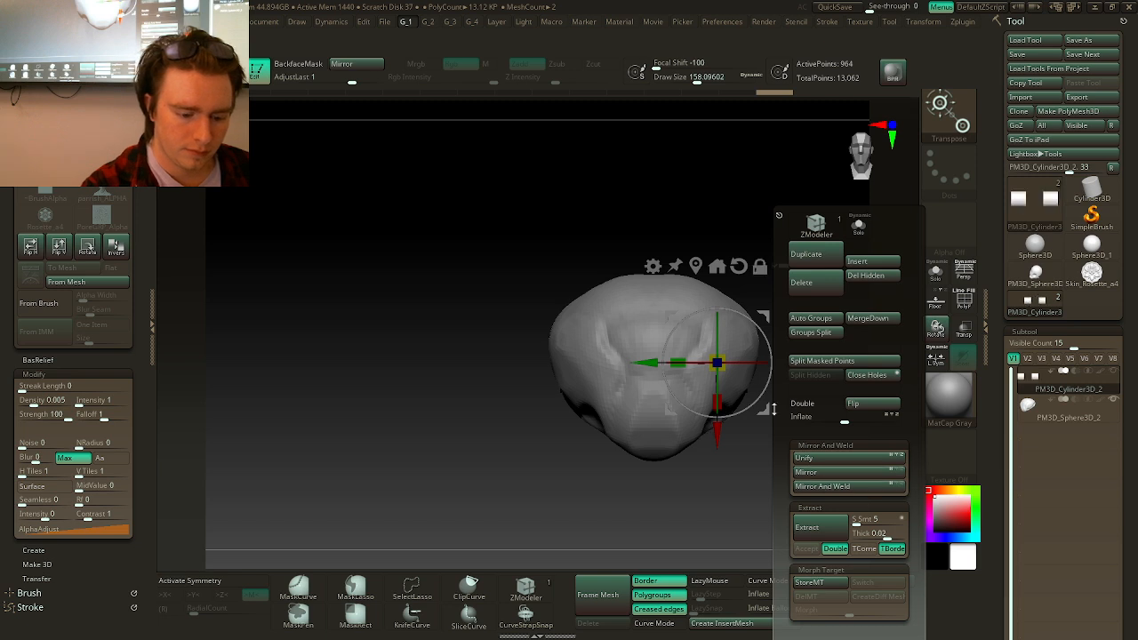
{"action": "key", "text": "ctrl+z"}
- Isolate the cylinders, mirror and weld both onto the opposite side, and show the head again
{"action": "left_click", "coordinate": [935, 272]}
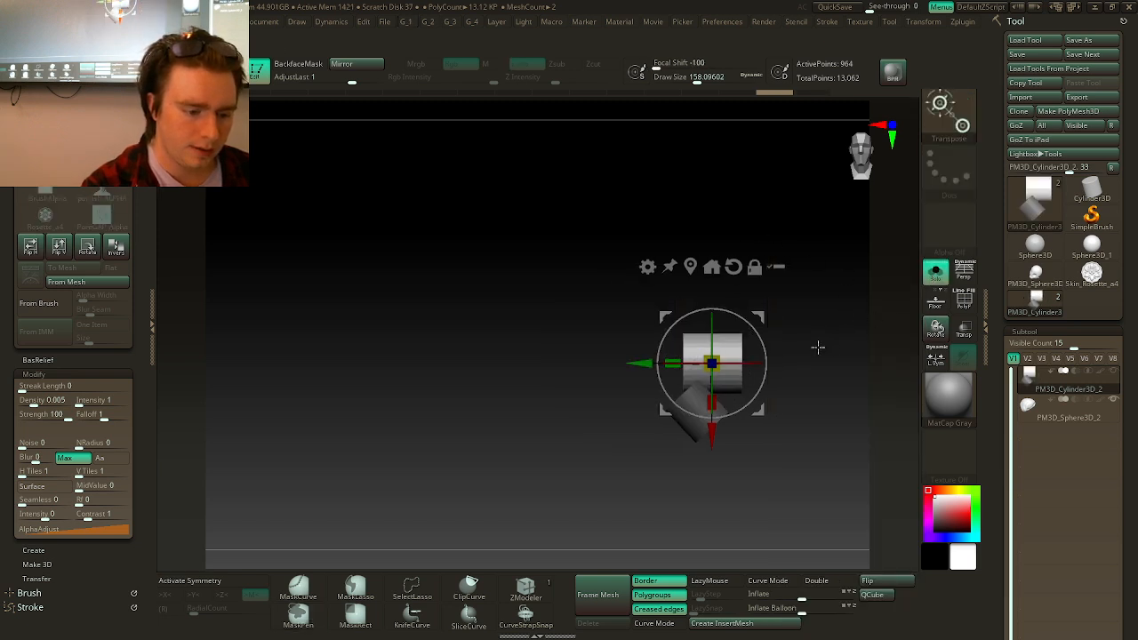
{"action": "key", "text": "1"}
{"action": "left_click", "coordinate": [863, 488]}
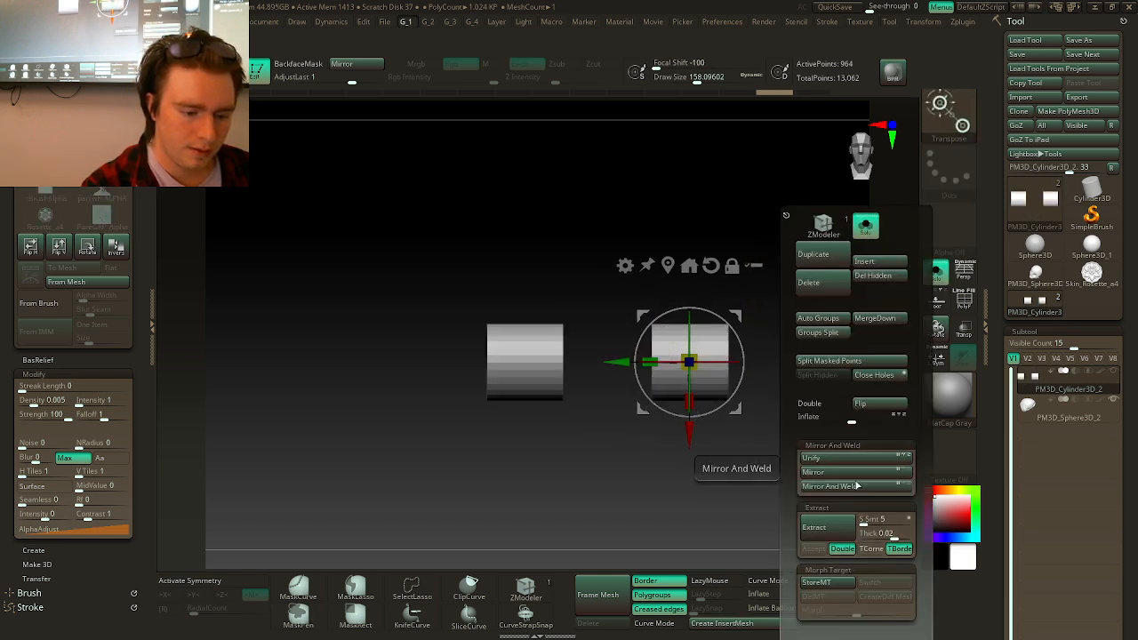
{"action": "key", "text": "ctrl+z"}
{"action": "key", "text": "1"}
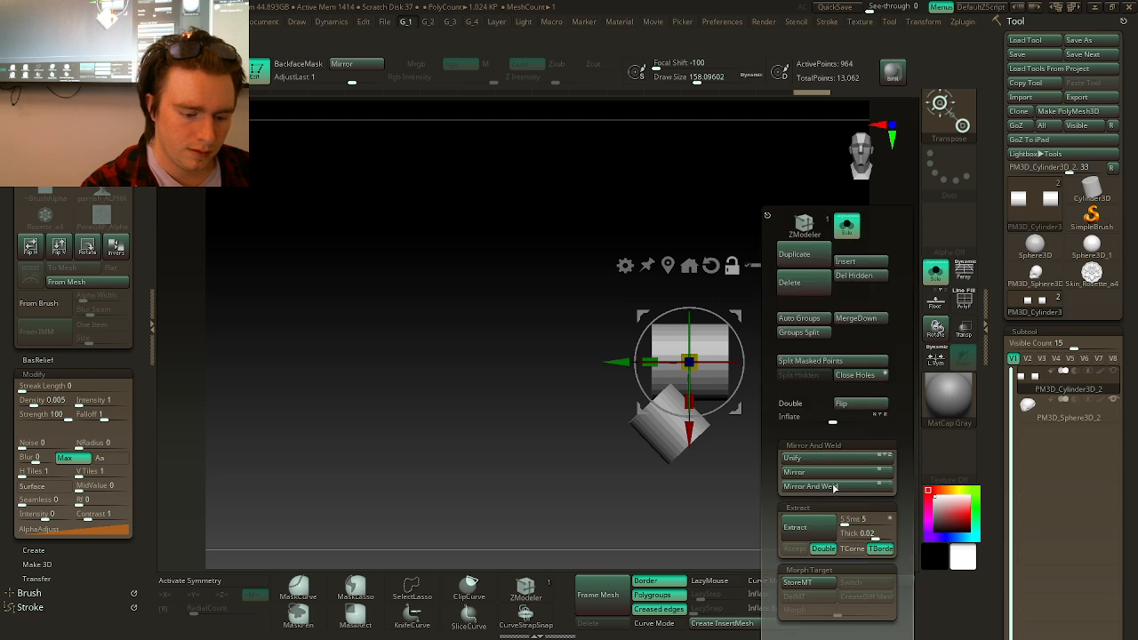
{"action": "left_click", "coordinate": [834, 489]}
{"action": "key", "text": "q"}
{"action": "left_click", "coordinate": [935, 272]}
{"action": "mouse_move", "coordinate": [876, 320]}
{"action": "left_mouse_down", "text": "alt"}
{"action": "mouse_move", "coordinate": [816, 352]}
{"action": "mouse_move", "coordinate": [751, 325]}
{"action": "mouse_move", "coordinate": [810, 223]}
{"action": "mouse_move", "coordinate": [839, 311]}
{"action": "left_mouse_up", "text": "alt"}
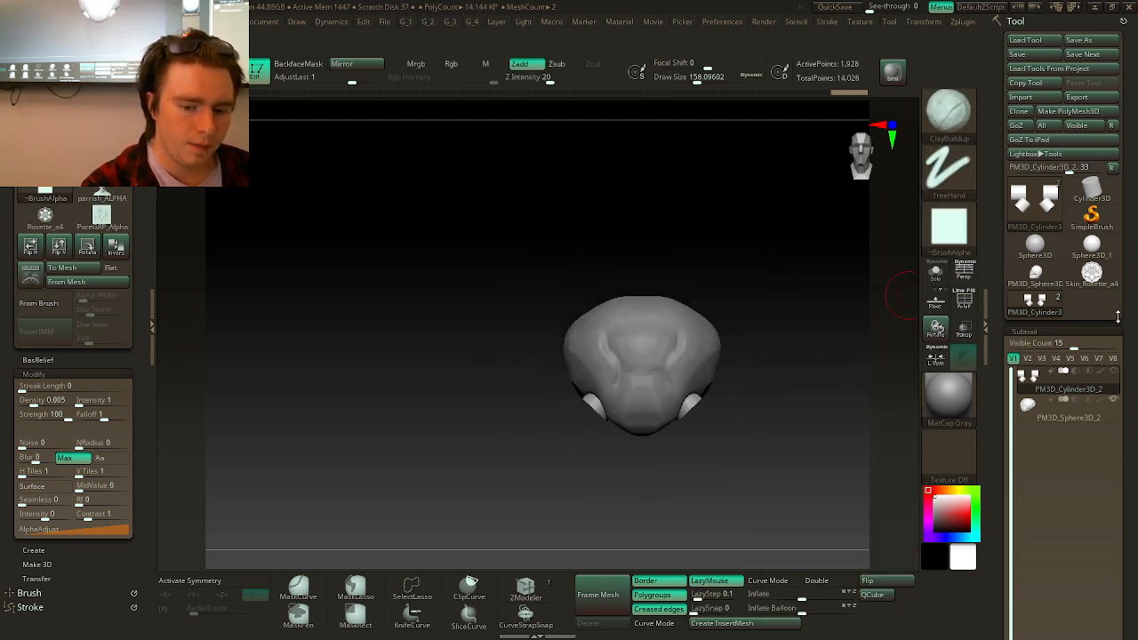
- Show the geometry's Modify Topology options and make the head's PM3D_Sphere3D_2 subtool active with the cylinders visible
{"action": "scroll", "coordinate": [1093, 373], "scroll_direction": "down", "scroll_amount": 5}
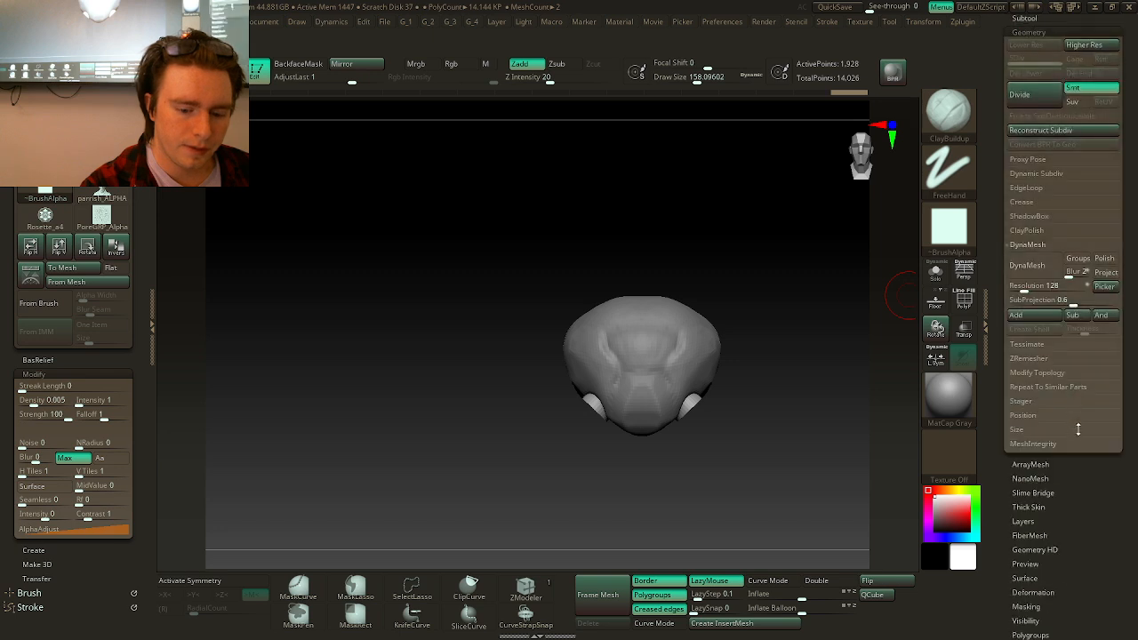
{"action": "left_click", "coordinate": [1065, 377]}
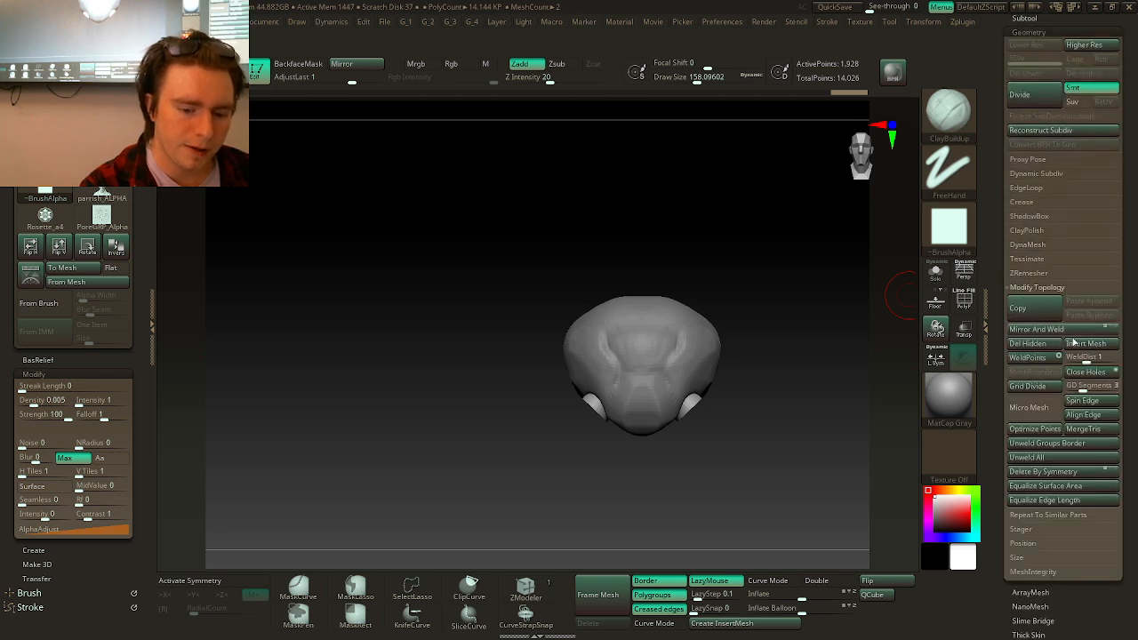
{"action": "left_click_drag", "start_coordinate": [850, 317], "coordinate": [820, 300]}
{"action": "left_click", "coordinate": [669, 327], "text": "alt"}
{"action": "left_click_drag", "start_coordinate": [1133, 212], "coordinate": [1133, 408]}
{"action": "left_click", "coordinate": [1082, 218]}
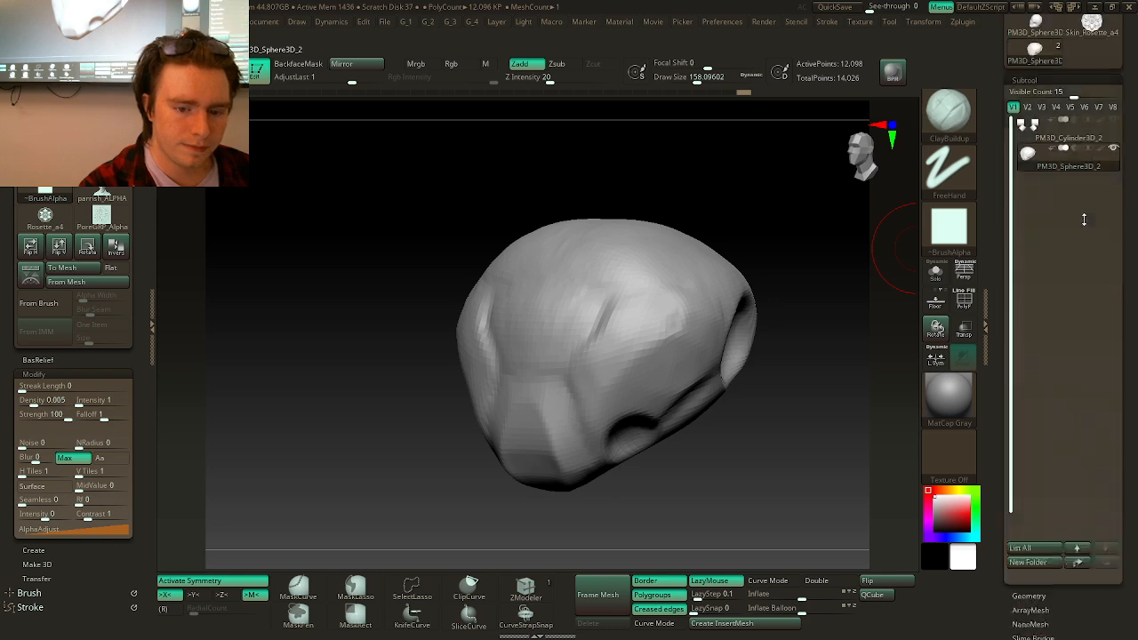
{"action": "left_click_drag", "start_coordinate": [1132, 141], "coordinate": [1133, 82]}
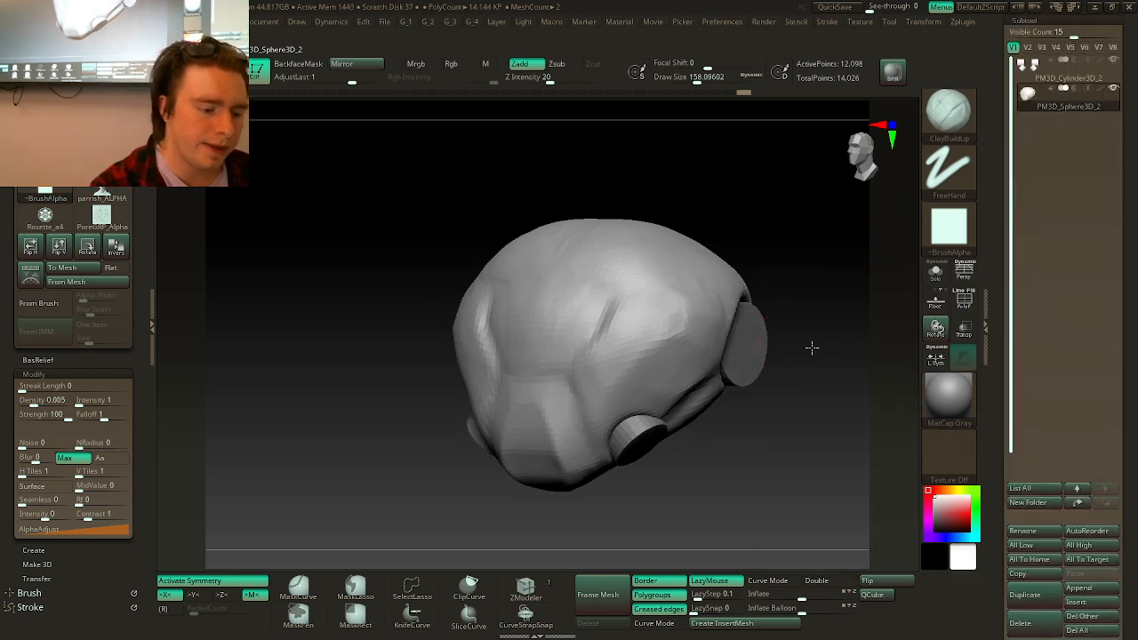
- Reduce the ClayBuildup brush to a draw size of about 90 and refine the brows and cheeks
{"action": "left_click_drag", "start_coordinate": [808, 348], "coordinate": [790, 353], "text": "shift"}
{"action": "key", "text": "b"}
{"action": "key", "text": "Escape"}
{"action": "key", "text": "space"}
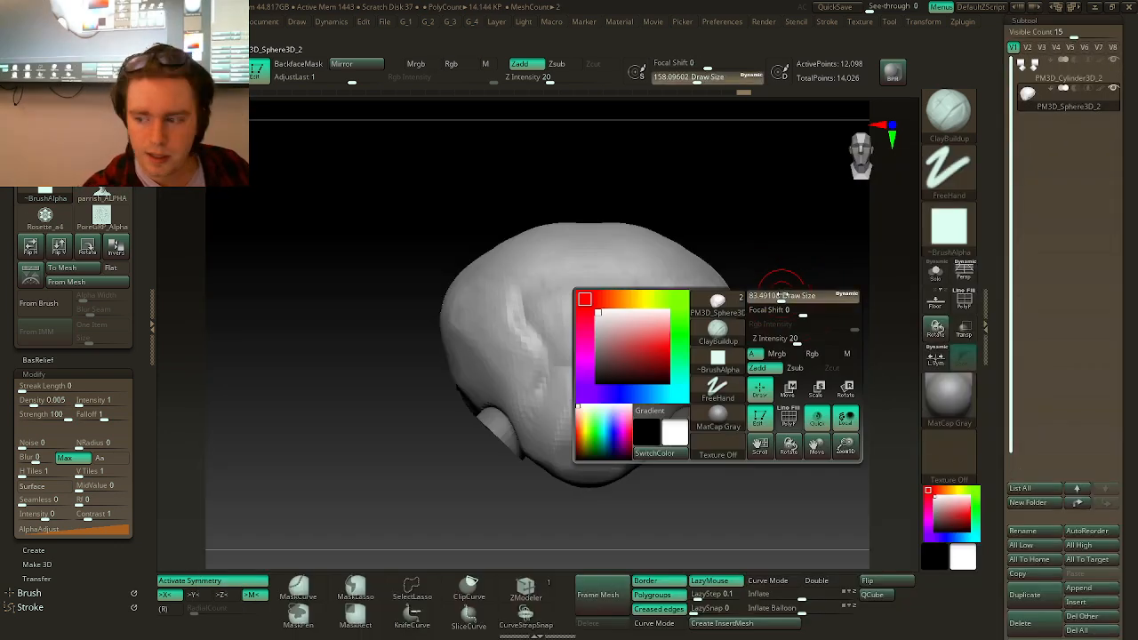
{"action": "left_click_drag", "start_coordinate": [781, 294], "coordinate": [784, 295]}
{"action": "left_click_drag", "start_coordinate": [832, 316], "coordinate": [729, 342]}
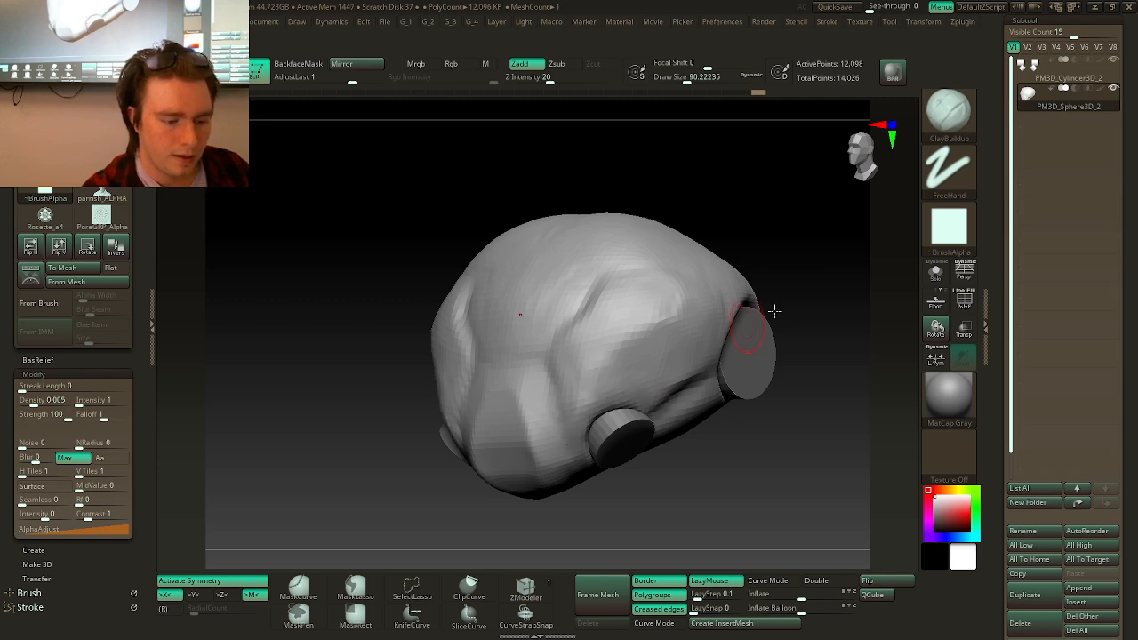
- Enlarge the draw size to about 132 and switch to the TrimDynamic brush for flattening the head's surface
{"action": "key", "text": "space"}
{"action": "left_click_drag", "start_coordinate": [774, 311], "coordinate": [813, 301]}
{"action": "left_click_drag", "start_coordinate": [812, 304], "coordinate": [807, 324]}
{"action": "key", "text": "b"}
{"action": "key", "text": "t"}
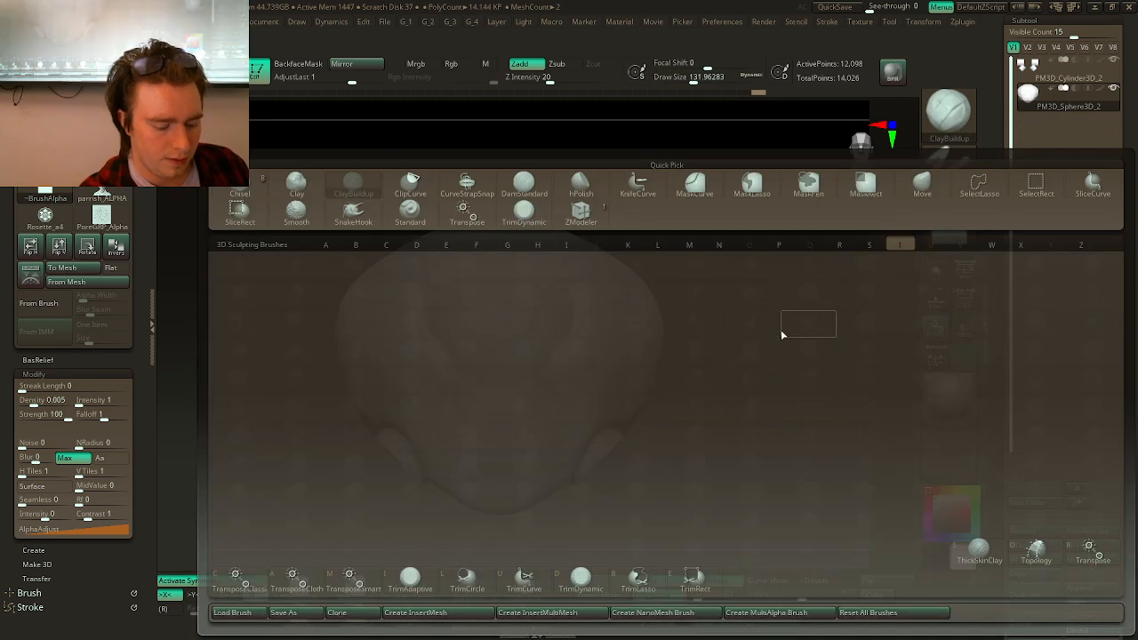
{"action": "key", "text": "d"}
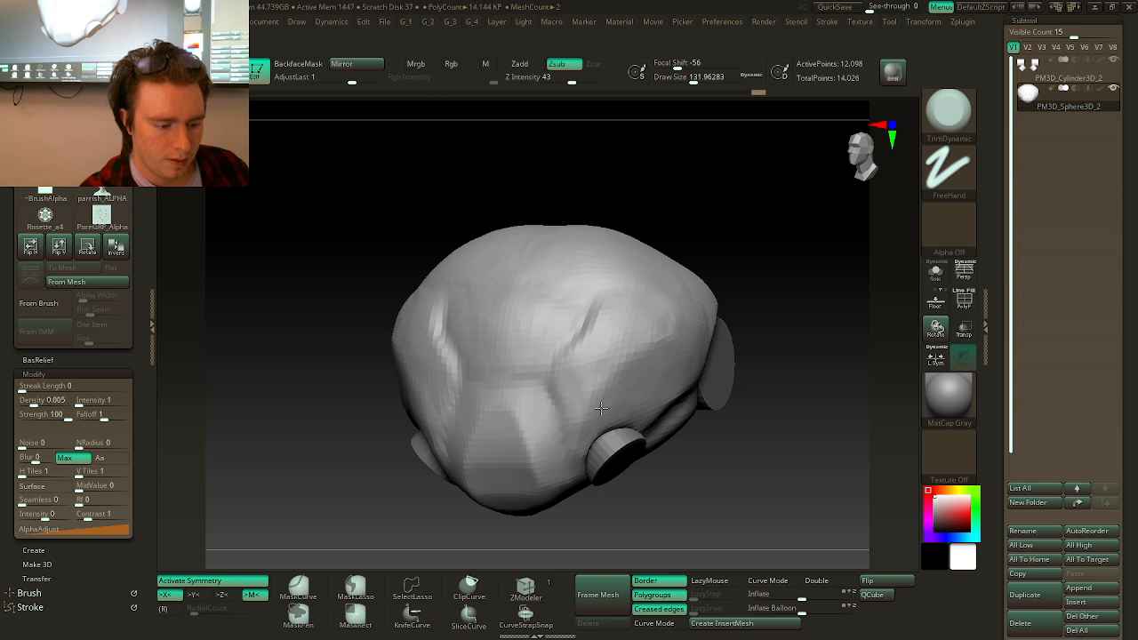
{"action": "left_click_drag", "start_coordinate": [791, 330], "coordinate": [752, 370]}
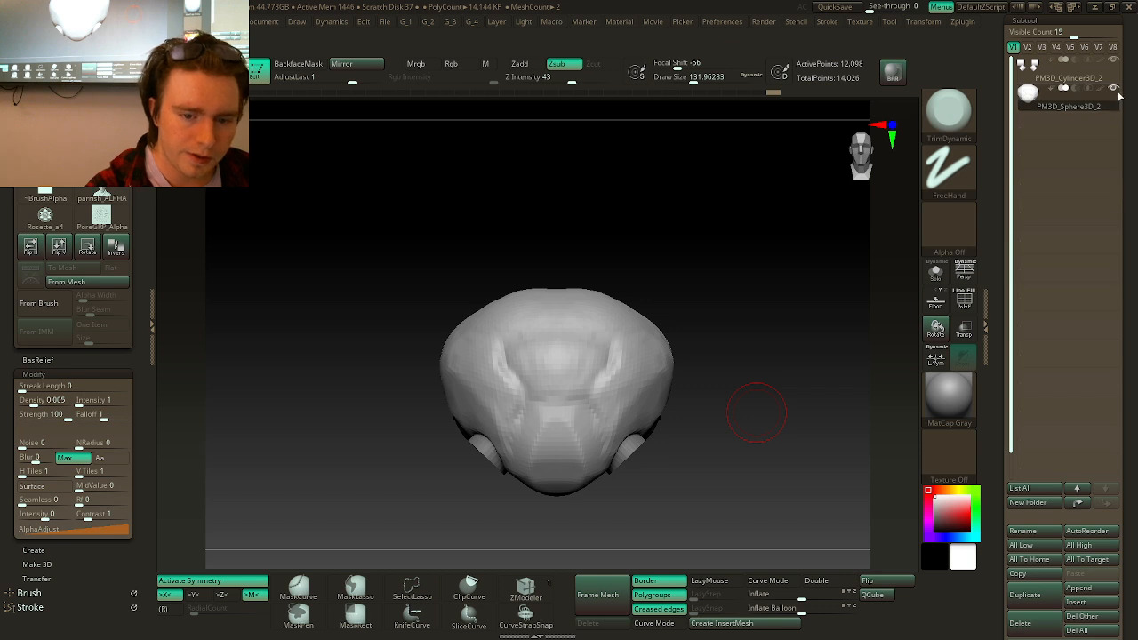
- Duplicate the PM3D_Sphere3D_2 head subtool and subdivide the copy
{"action": "mouse_move", "coordinate": [1118, 93]}
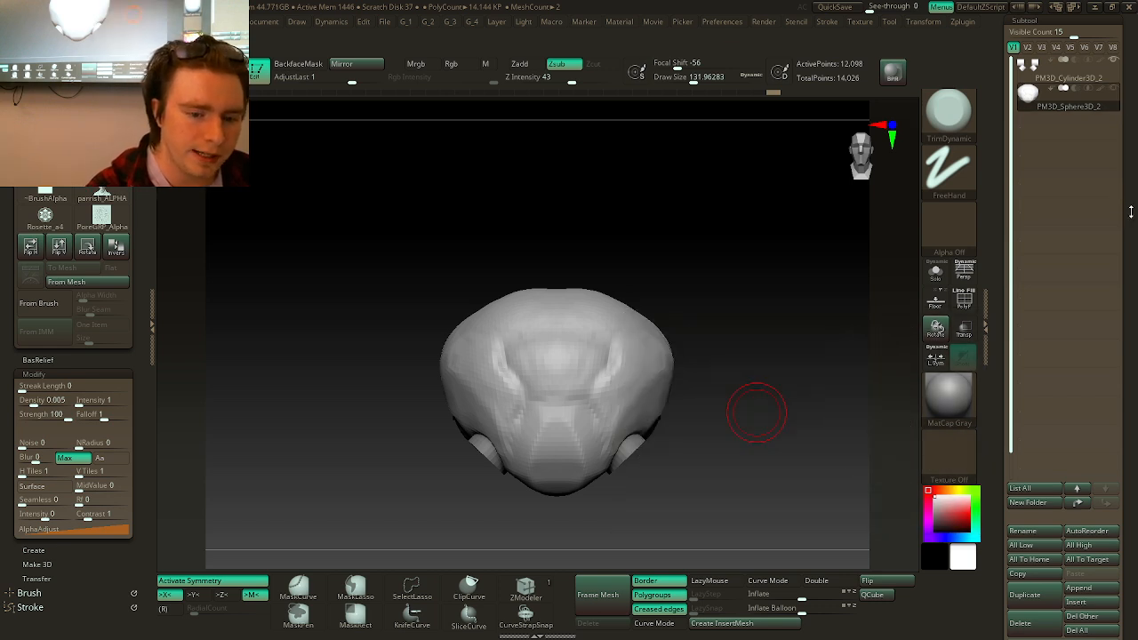
{"action": "left_click_drag", "start_coordinate": [1131, 212], "coordinate": [1102, 95]}
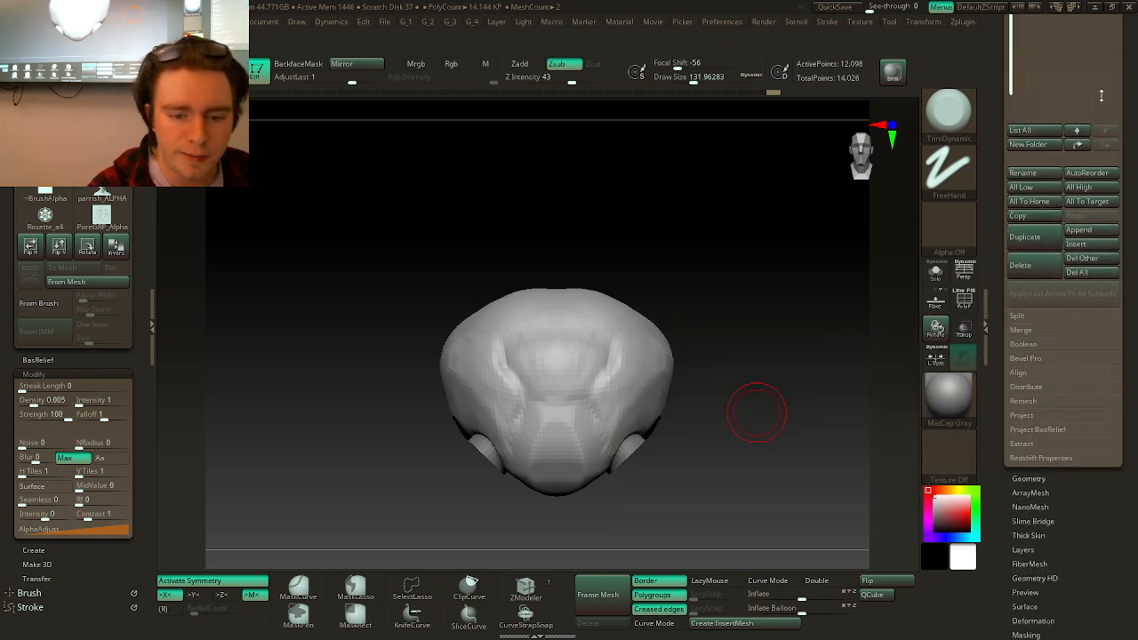
{"action": "left_click", "coordinate": [1041, 236]}
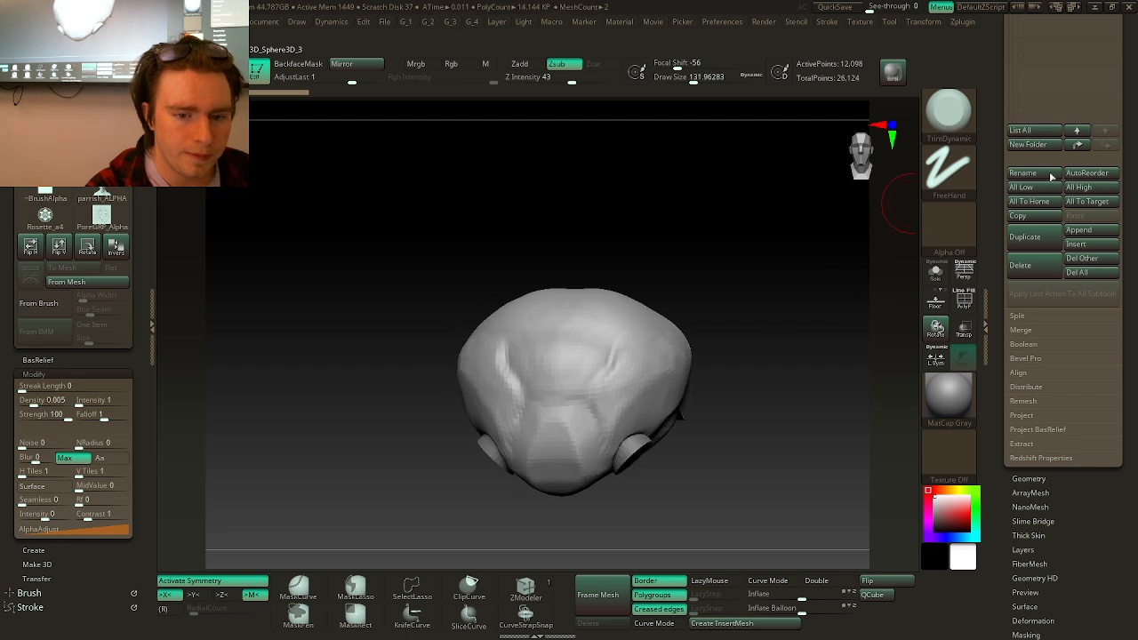
{"action": "left_click_drag", "start_coordinate": [1131, 224], "coordinate": [1127, 343]}
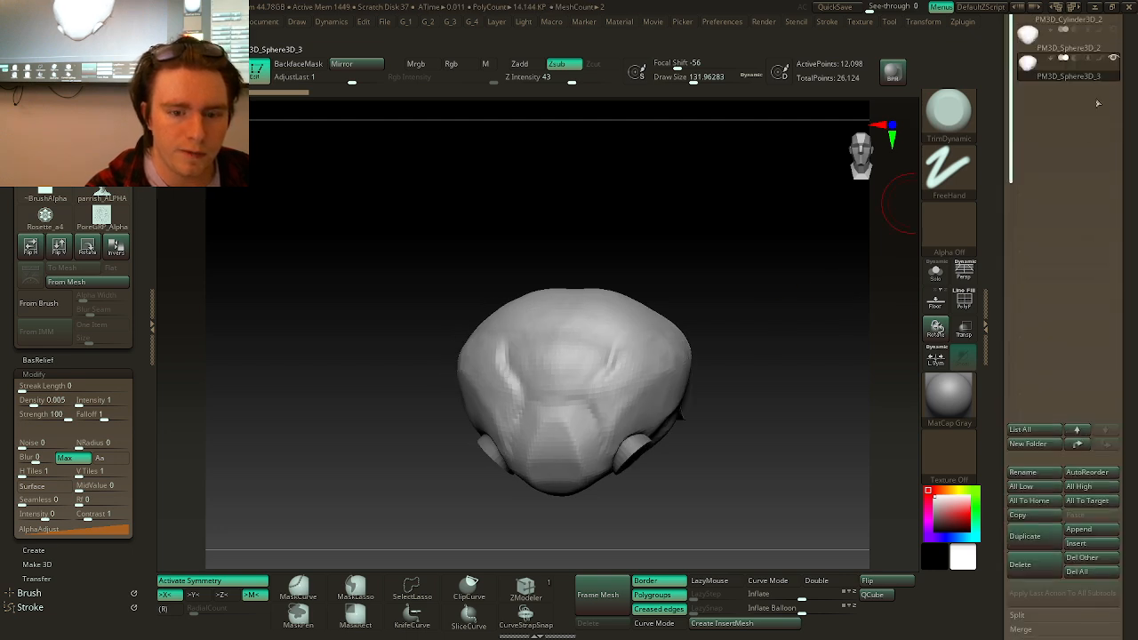
{"action": "key", "text": "ctrl+d"}
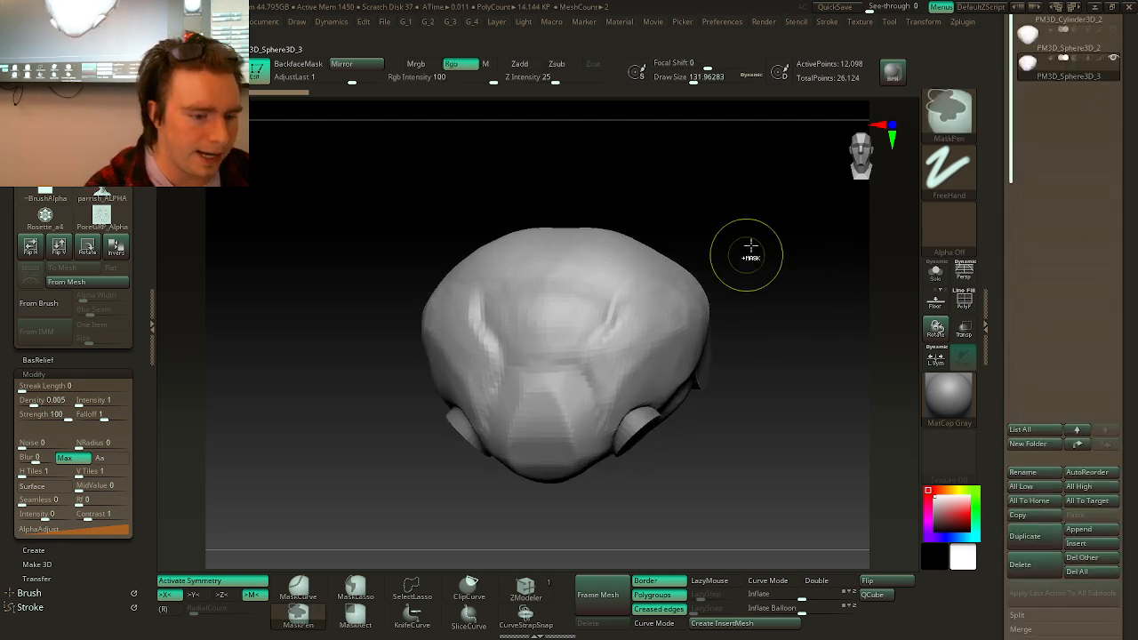
- Raise the PM3D_Sphere3D_3 and PM3D_Sphere3D_2 head subtools to smoother subdivision levels, leaving PM3D_Sphere3D_3 active with Solo off
{"action": "key", "text": "ctrl+d"}
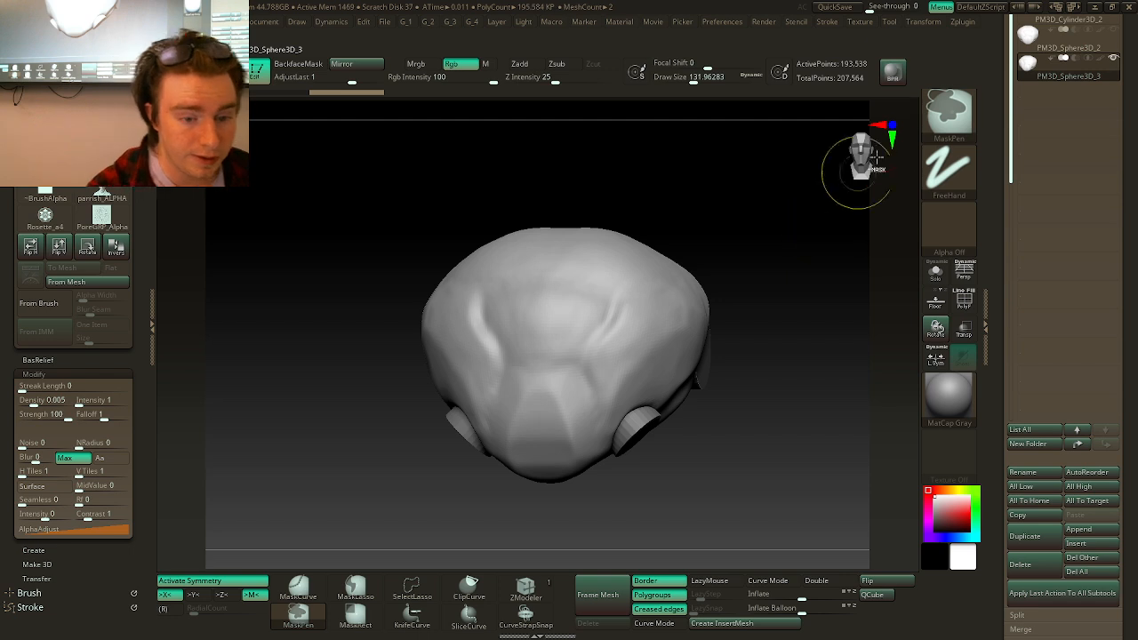
{"action": "left_click", "coordinate": [1109, 56]}
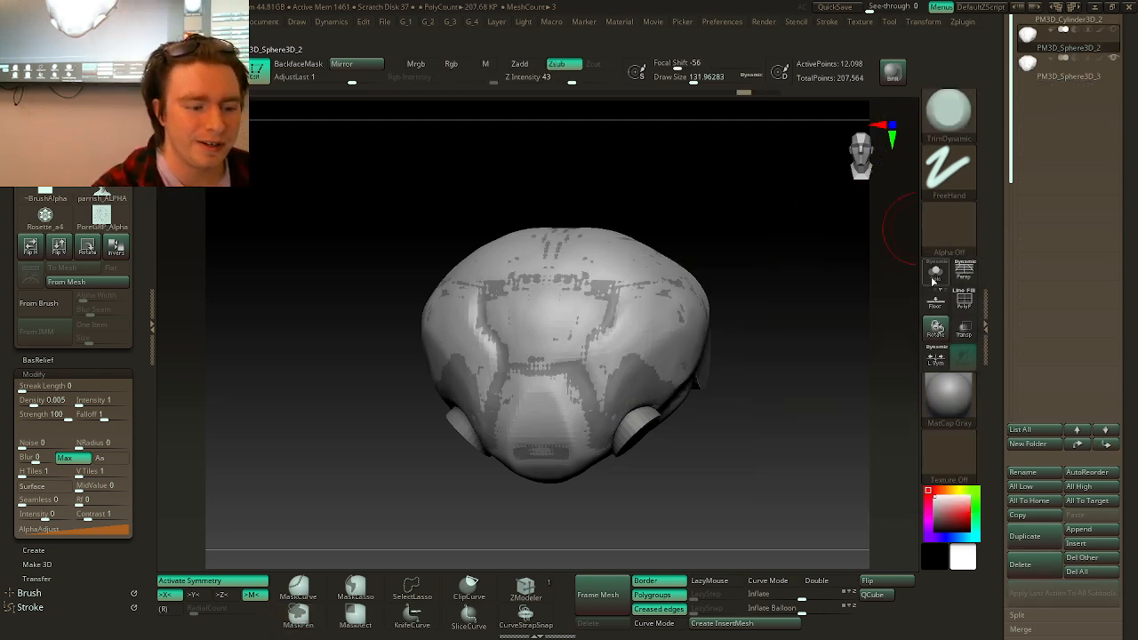
{"action": "left_click_drag", "start_coordinate": [853, 223], "coordinate": [808, 292], "text": "ctrl"}
{"action": "key", "text": "d"}
{"action": "key", "text": "d"}
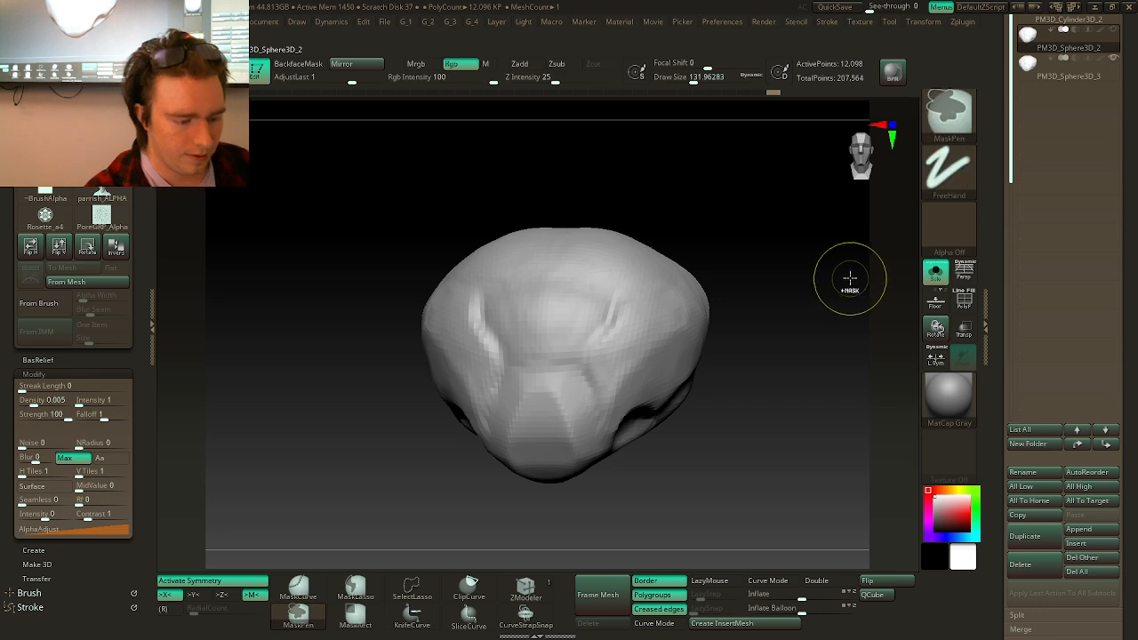
{"action": "left_click", "coordinate": [1053, 94]}
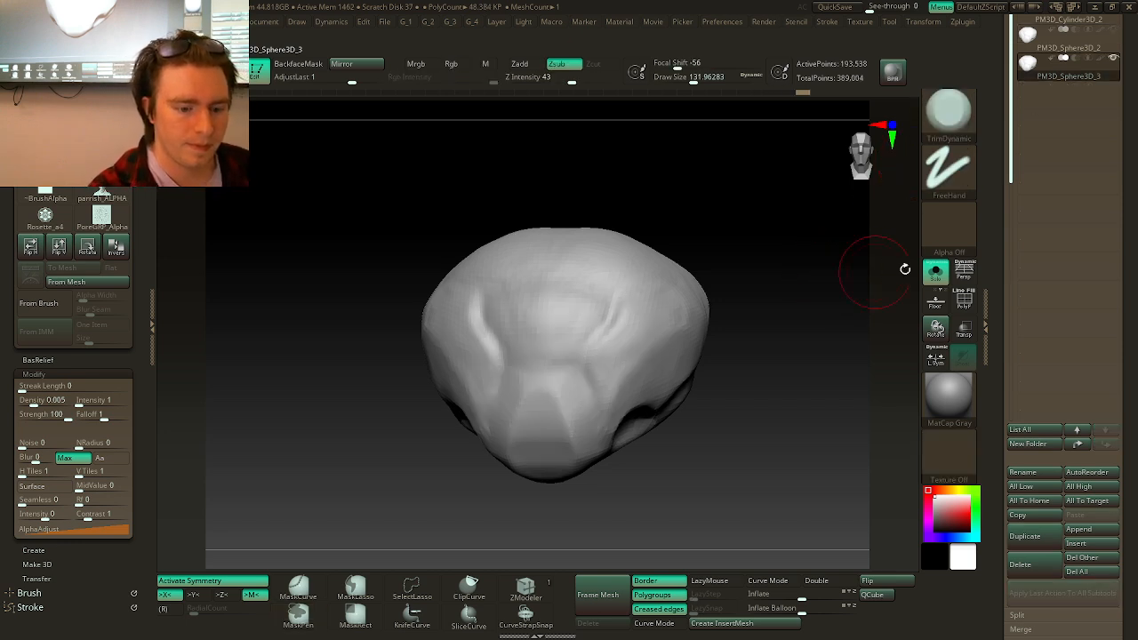
{"action": "left_click", "coordinate": [934, 271]}
{"action": "left_click_drag", "start_coordinate": [861, 270], "coordinate": [800, 284], "text": "shift"}
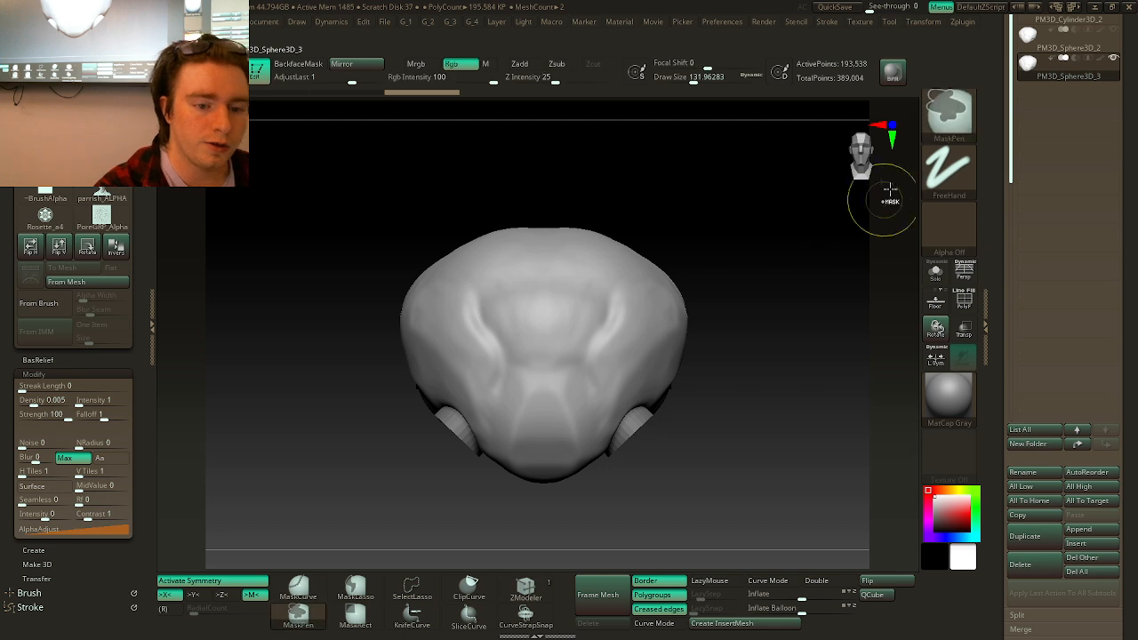
{"action": "left_click", "coordinate": [953, 130]}
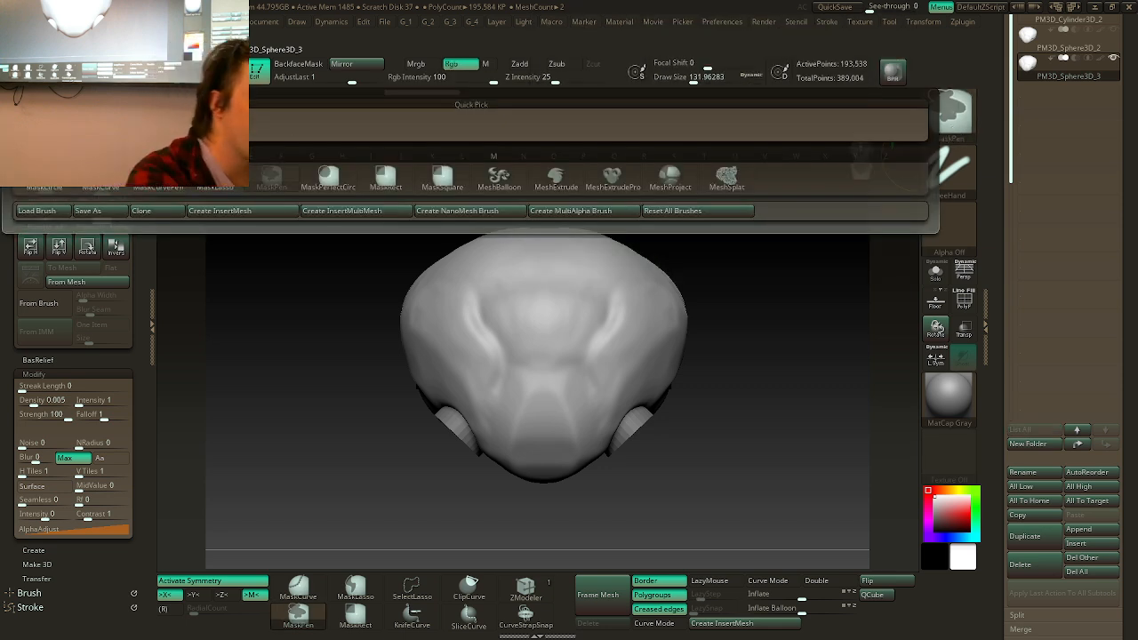
{"action": "key", "text": "space"}
{"action": "left_click_drag", "start_coordinate": [752, 279], "coordinate": [590, 357]}
{"action": "key", "text": "ctrl"}
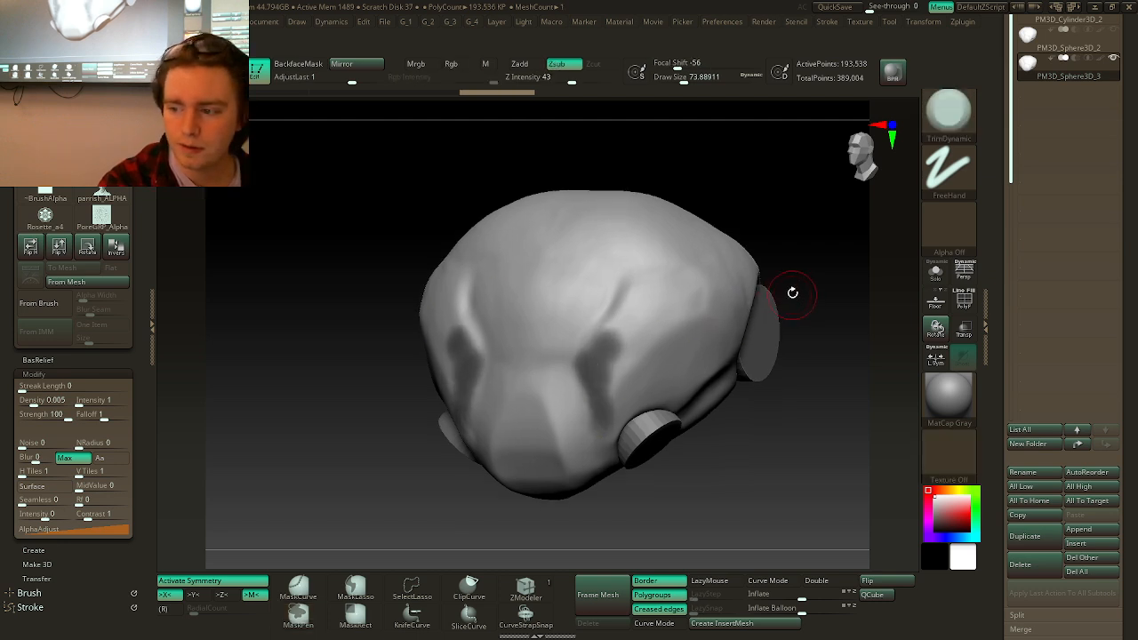
{"action": "mouse_move", "coordinate": [792, 293]}
{"action": "left_mouse_down"}
{"action": "mouse_move", "coordinate": [587, 313]}
{"action": "mouse_move", "coordinate": [600, 344]}
{"action": "left_mouse_up"}
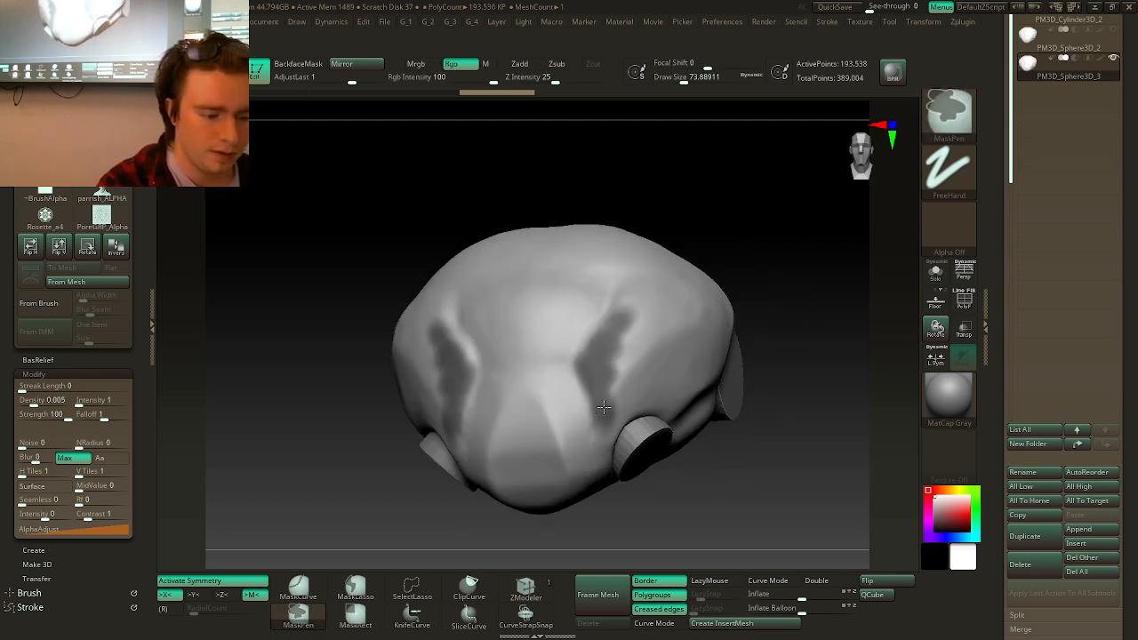
{"action": "mouse_move", "coordinate": [806, 272]}
{"action": "left_mouse_down", "text": "shift"}
{"action": "mouse_move", "coordinate": [770, 285]}
{"action": "mouse_move", "coordinate": [763, 313]}
{"action": "left_mouse_up", "text": "shift"}
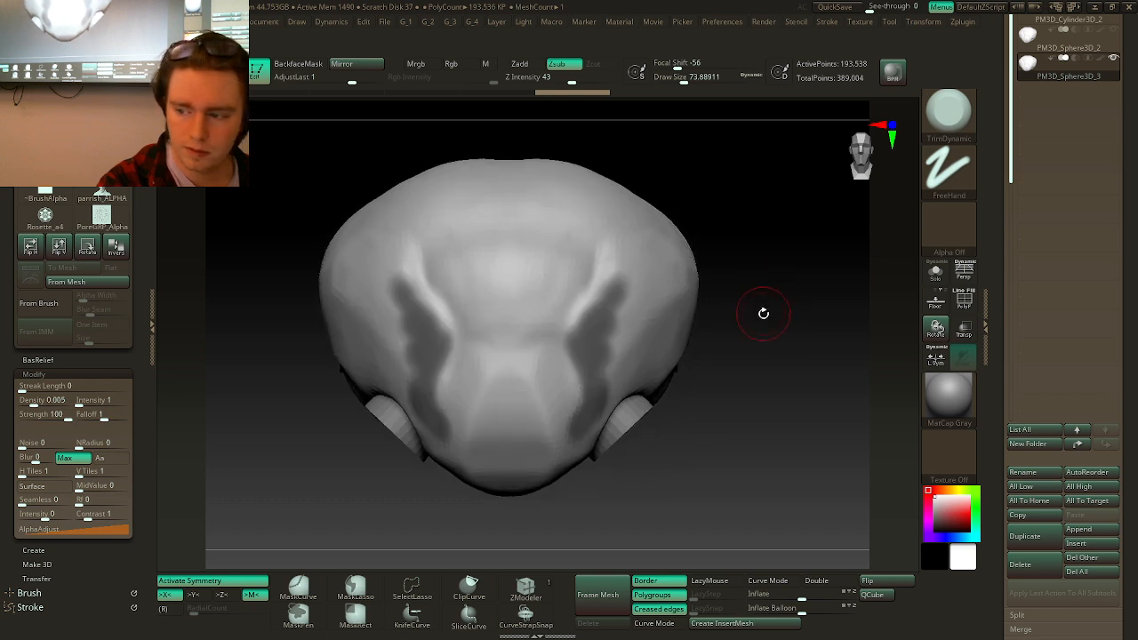
{"action": "left_click", "coordinate": [765, 262], "text": "ctrl"}
{"action": "left_click", "coordinate": [762, 258], "text": "ctrl"}
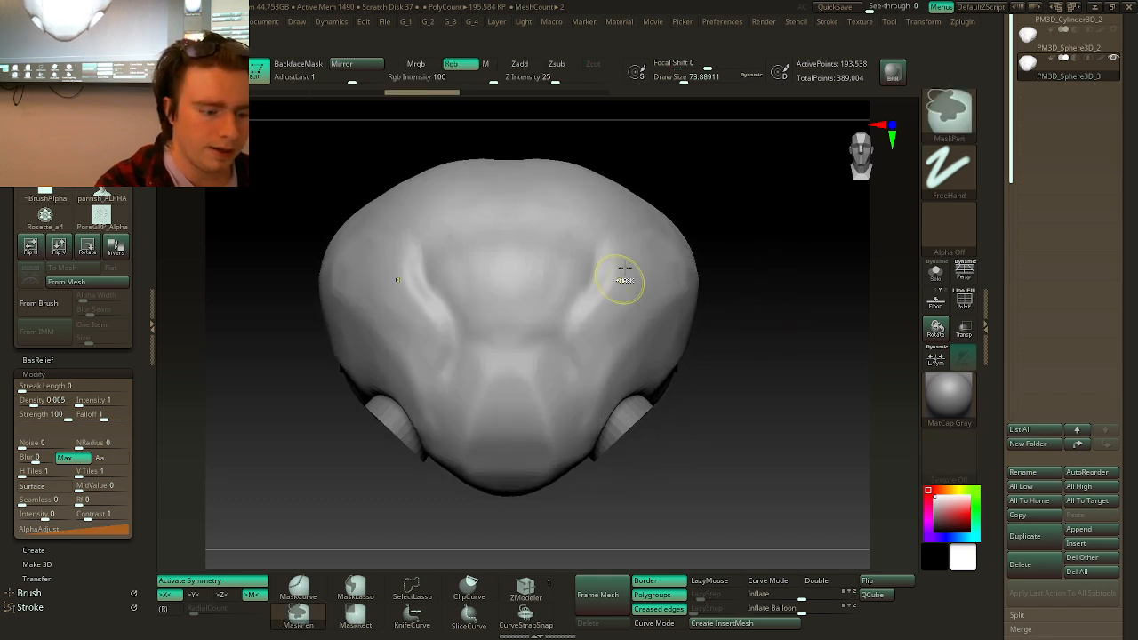
- Mask a narrow strip down each side of the nose with the MaskPen brush at a draw size of about 37
{"action": "key", "text": "space"}
{"action": "left_click_drag", "start_coordinate": [740, 232], "coordinate": [752, 267]}
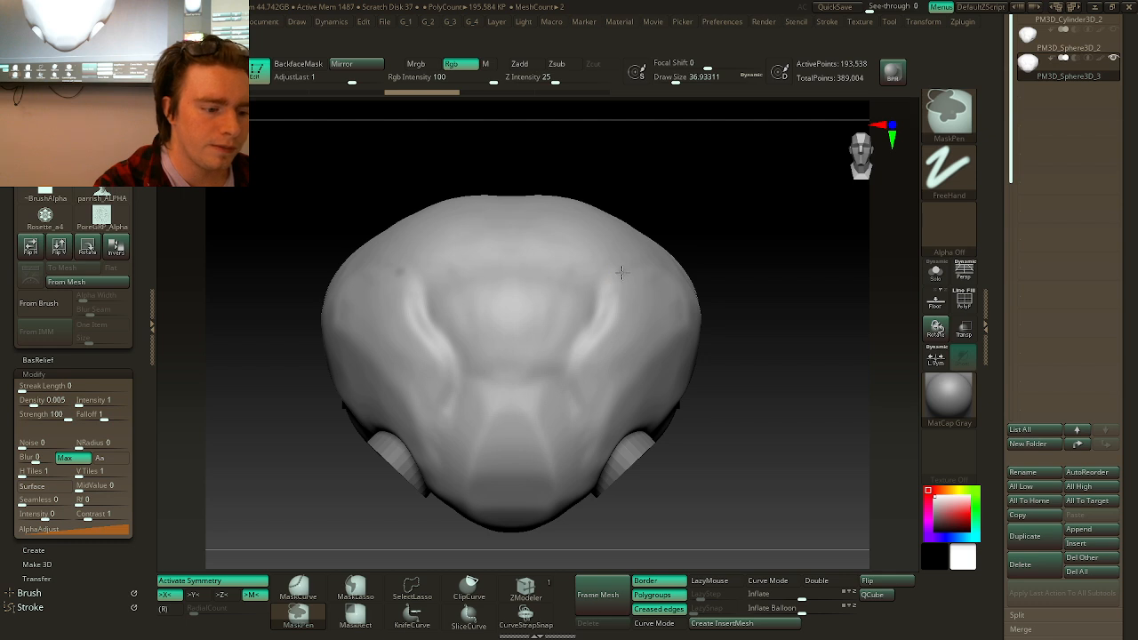
{"action": "left_click_drag", "start_coordinate": [604, 301], "coordinate": [612, 285], "text": "ctrl"}
{"action": "key", "text": "ctrl+z"}
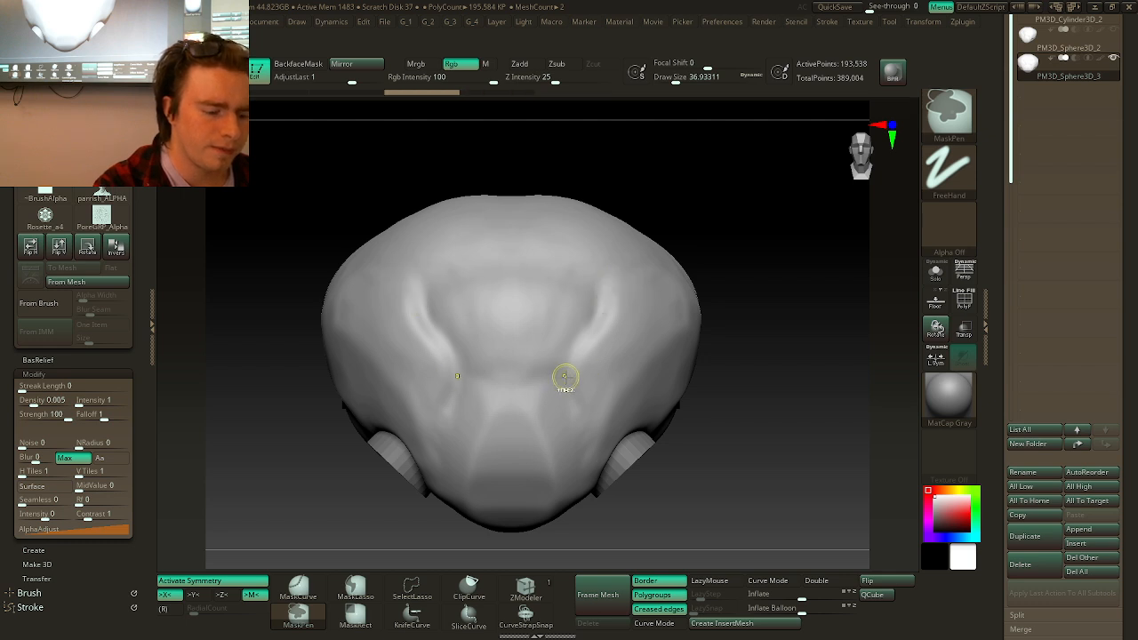
{"action": "left_click_drag", "start_coordinate": [573, 423], "coordinate": [576, 435], "text": "ctrl"}
{"action": "left_click_drag", "start_coordinate": [565, 384], "coordinate": [570, 423], "text": "ctrl"}
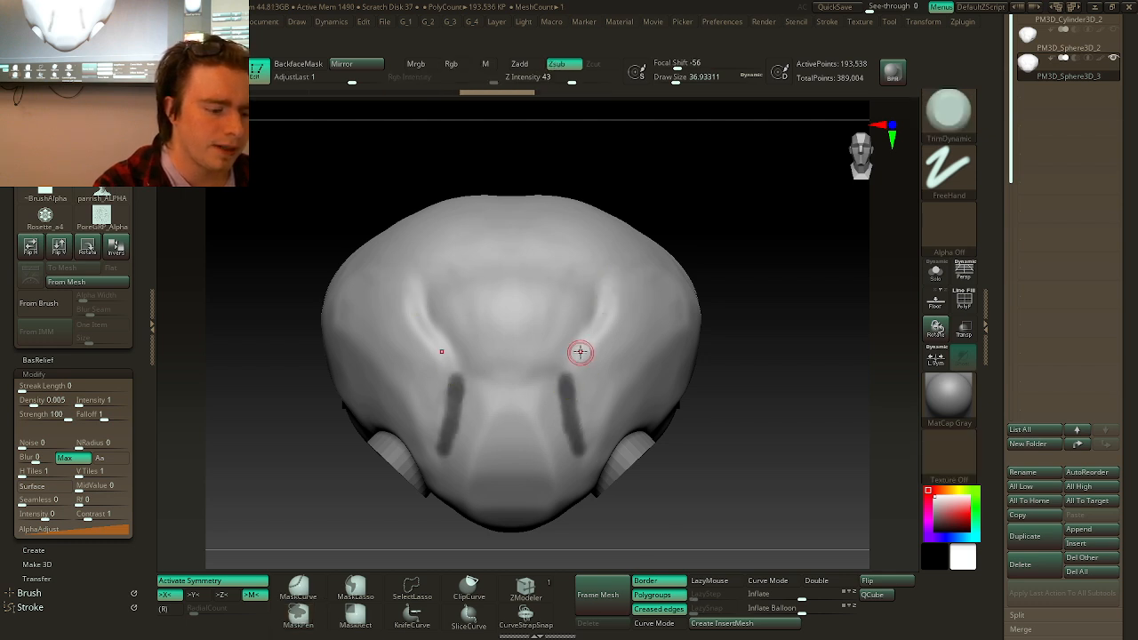
- Set the draw size to about 44, then thicken the mask strips and extend them up along the brow creases
{"action": "key", "text": "space"}
{"action": "mouse_move", "coordinate": [580, 351]}
{"action": "left_mouse_down"}
{"action": "mouse_move", "coordinate": [568, 377]}
{"action": "mouse_move", "coordinate": [587, 349]}
{"action": "left_mouse_up"}
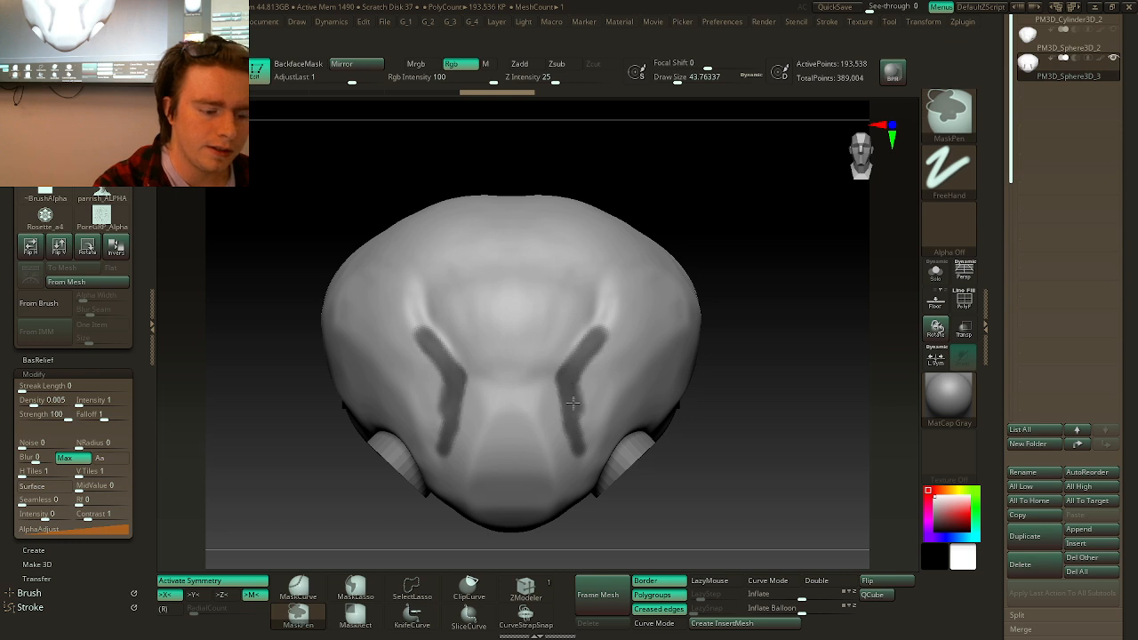
{"action": "mouse_move", "coordinate": [573, 403]}
{"action": "left_mouse_down", "text": "ctrl"}
{"action": "mouse_move", "coordinate": [605, 358]}
{"action": "mouse_move", "coordinate": [601, 377]}
{"action": "left_mouse_up", "text": "ctrl"}
{"action": "mouse_move", "coordinate": [759, 269]}
{"action": "left_mouse_down"}
{"action": "mouse_move", "coordinate": [733, 286]}
{"action": "mouse_move", "coordinate": [691, 281]}
{"action": "left_mouse_up"}
{"action": "left_click_drag", "start_coordinate": [589, 353], "coordinate": [594, 319], "text": "ctrl"}
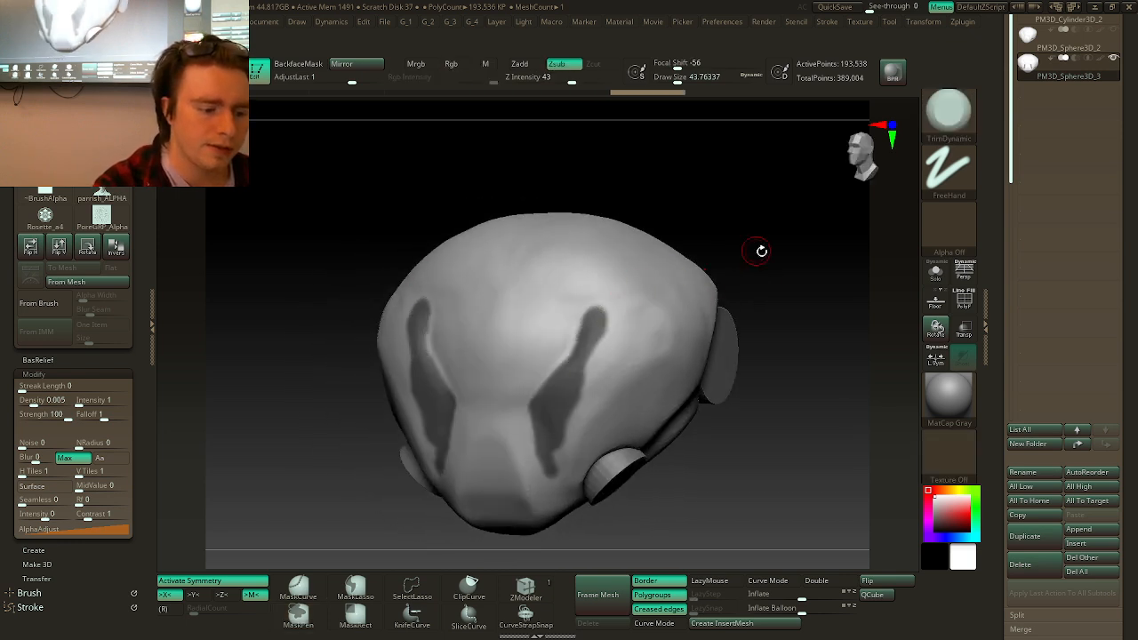
- Extend the mask band over the temple and back to the large ear cylinder, turning it down along the cylinder's front edge
{"action": "left_click_drag", "start_coordinate": [761, 251], "coordinate": [593, 324]}
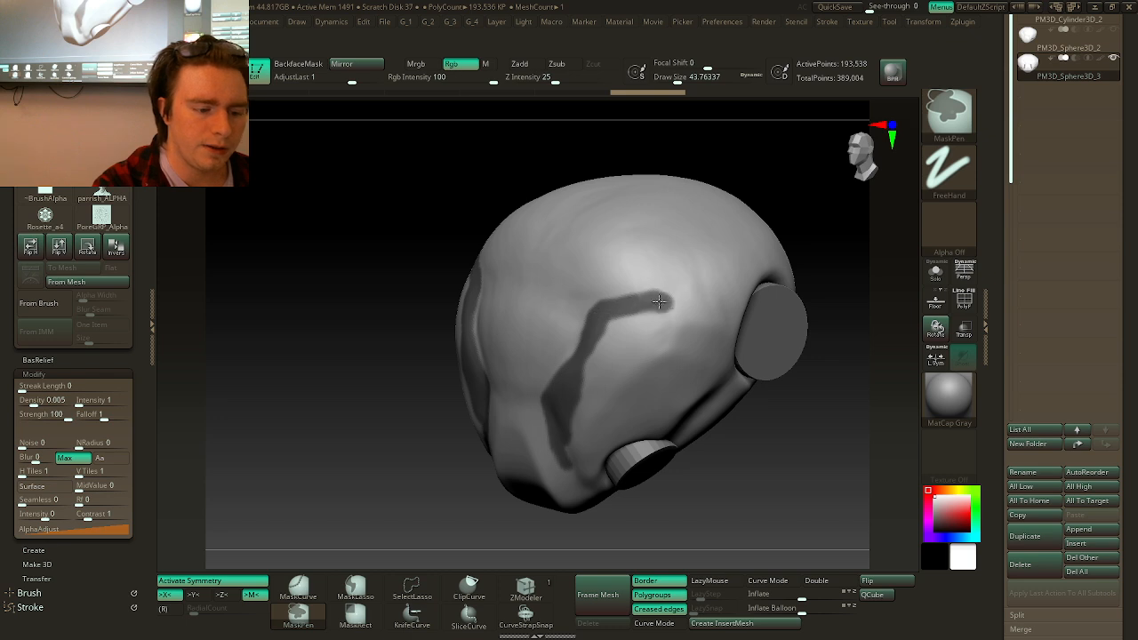
{"action": "left_click_drag", "start_coordinate": [659, 302], "coordinate": [690, 324], "text": "ctrl"}
{"action": "left_click_drag", "start_coordinate": [800, 253], "coordinate": [720, 289]}
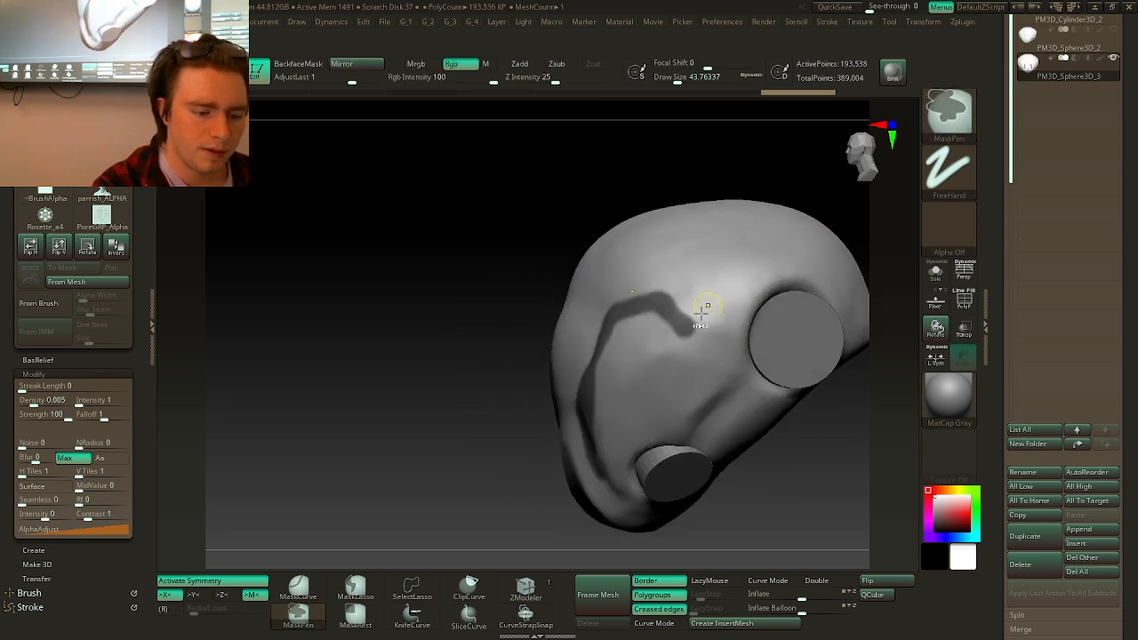
{"action": "left_click_drag", "start_coordinate": [745, 338], "coordinate": [742, 352], "text": "ctrl"}
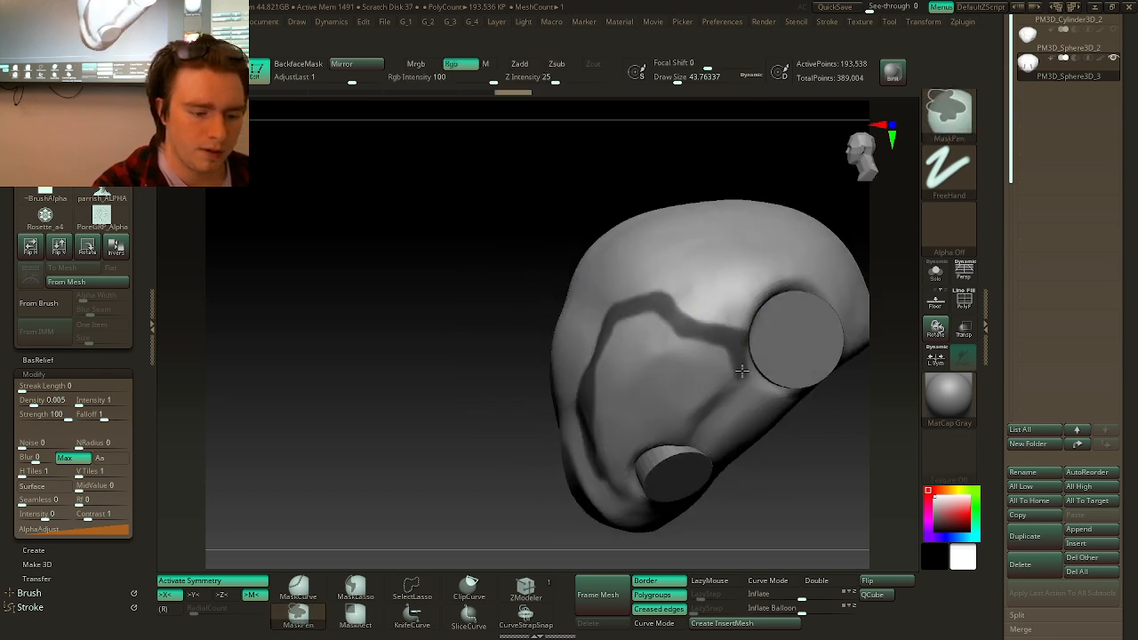
{"action": "mouse_move", "coordinate": [879, 244]}
{"action": "left_mouse_down"}
{"action": "mouse_move", "coordinate": [859, 243]}
{"action": "mouse_move", "coordinate": [853, 267]}
{"action": "mouse_move", "coordinate": [874, 255]}
{"action": "left_mouse_up"}
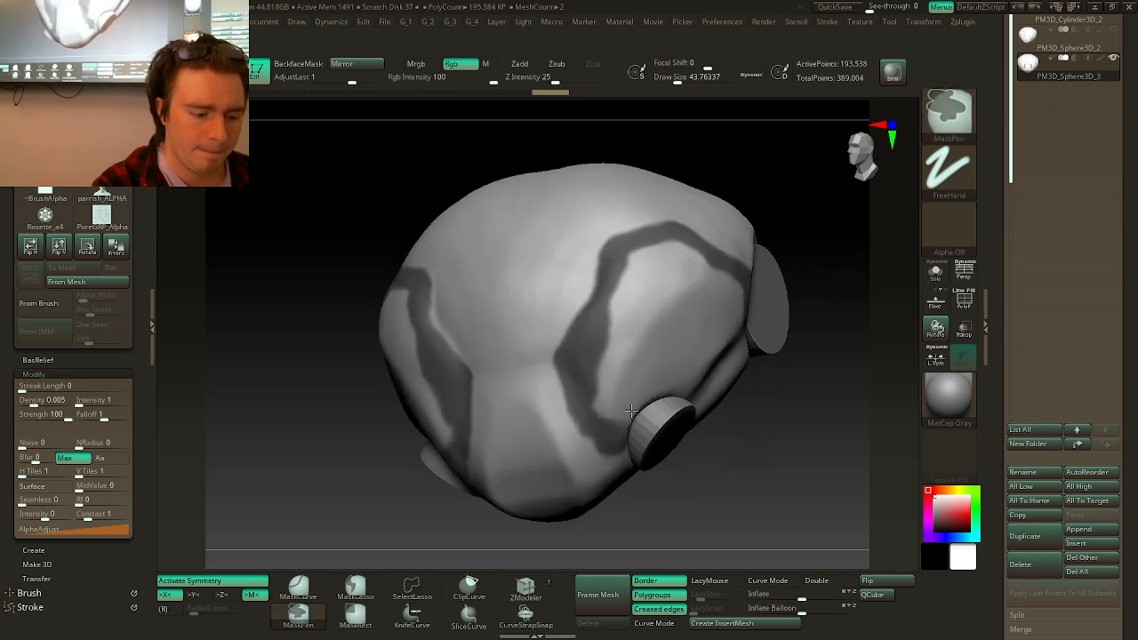
- Continue the mask band around the small jaw cylinder and along the lower cheek edge, closing the cheek panel outline
{"action": "left_click_drag", "start_coordinate": [619, 427], "coordinate": [649, 394], "text": "ctrl"}
{"action": "left_click_drag", "start_coordinate": [775, 368], "coordinate": [702, 374]}
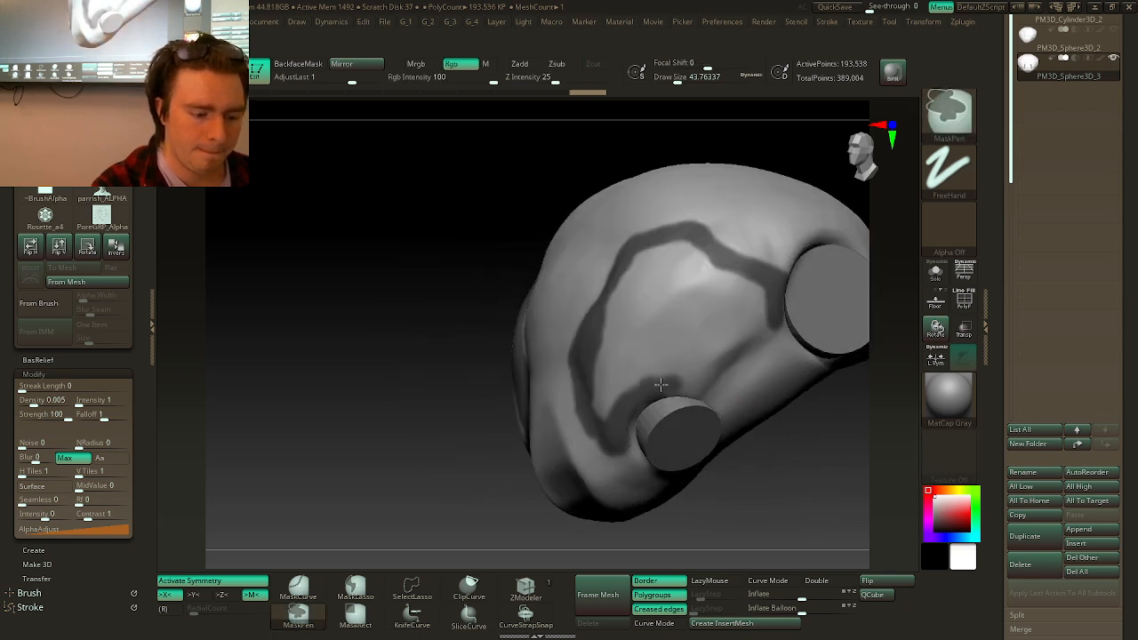
{"action": "mouse_move", "coordinate": [776, 323]}
{"action": "left_mouse_down"}
{"action": "mouse_move", "coordinate": [884, 269]}
{"action": "mouse_move", "coordinate": [818, 259]}
{"action": "left_mouse_up"}
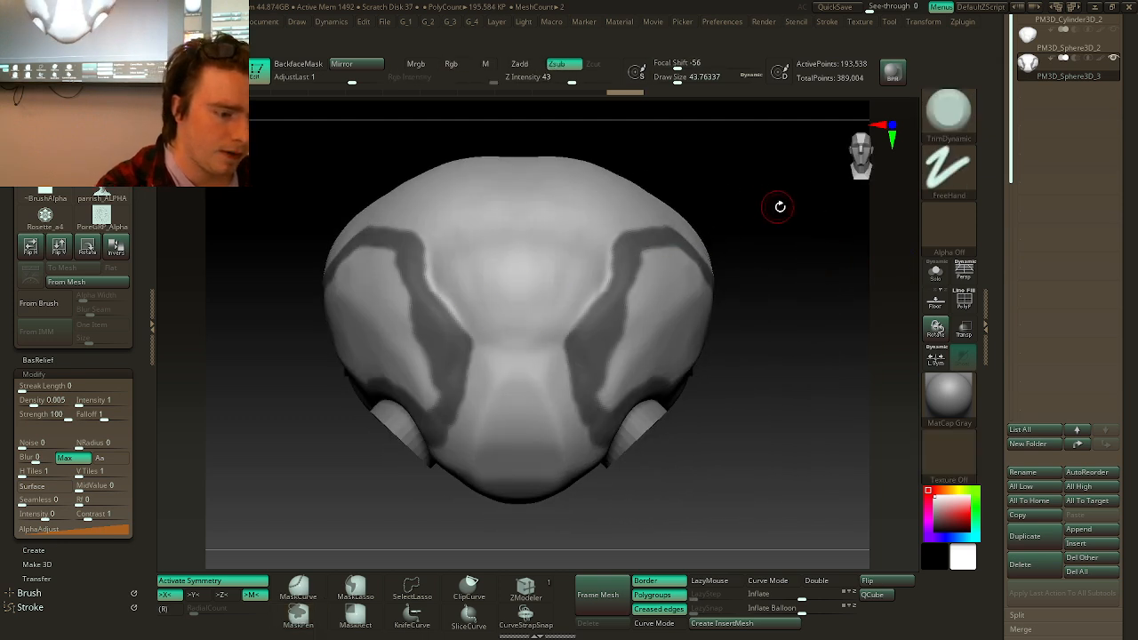
- Convert the masked bands into their own polygroup, clear the mask, and display the polygroup wireframe
{"action": "left_click_drag", "start_coordinate": [779, 204], "coordinate": [541, 361]}
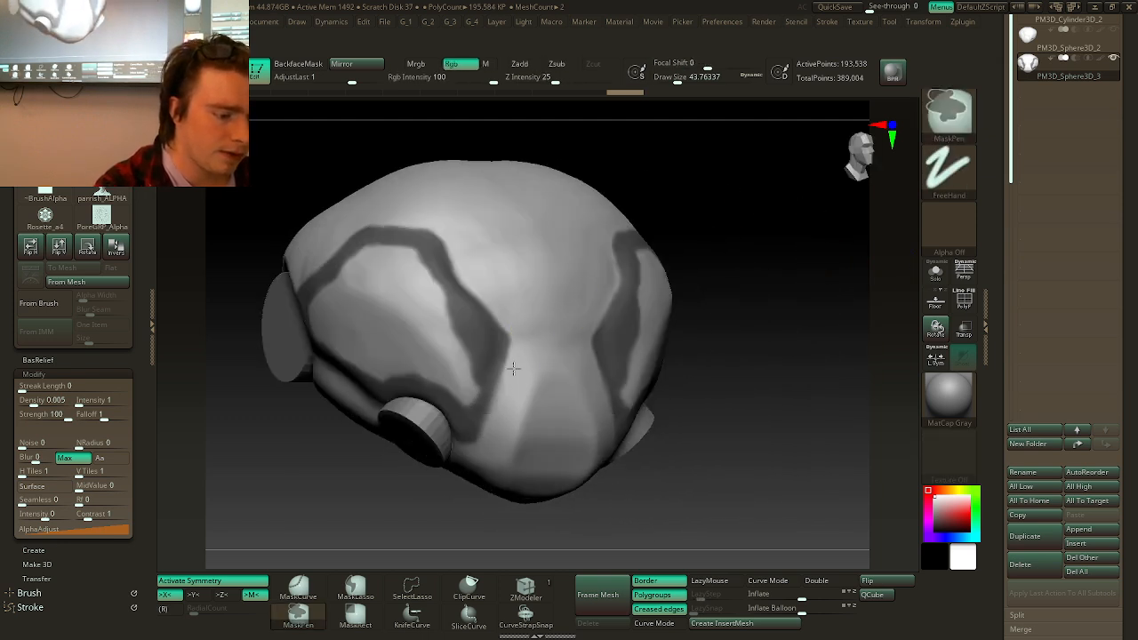
{"action": "mouse_move", "coordinate": [729, 249]}
{"action": "left_mouse_down"}
{"action": "mouse_move", "coordinate": [724, 259]}
{"action": "mouse_move", "coordinate": [774, 208]}
{"action": "mouse_move", "coordinate": [750, 232]}
{"action": "left_mouse_up"}
{"action": "left_click", "coordinate": [745, 235], "text": "ctrl"}
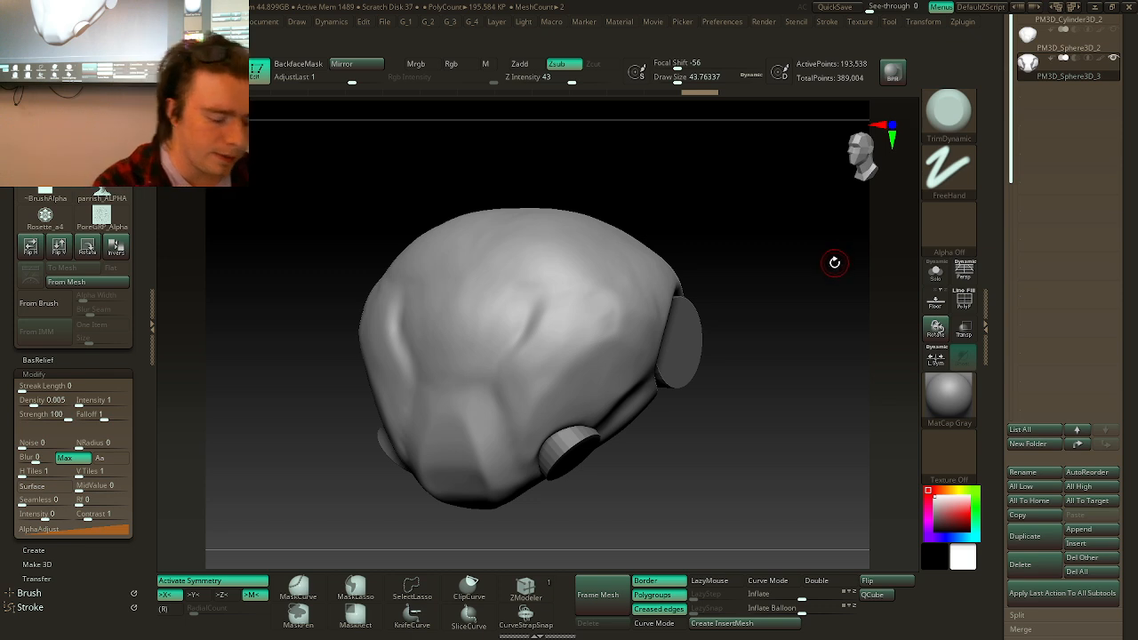
{"action": "key", "text": "shift"}
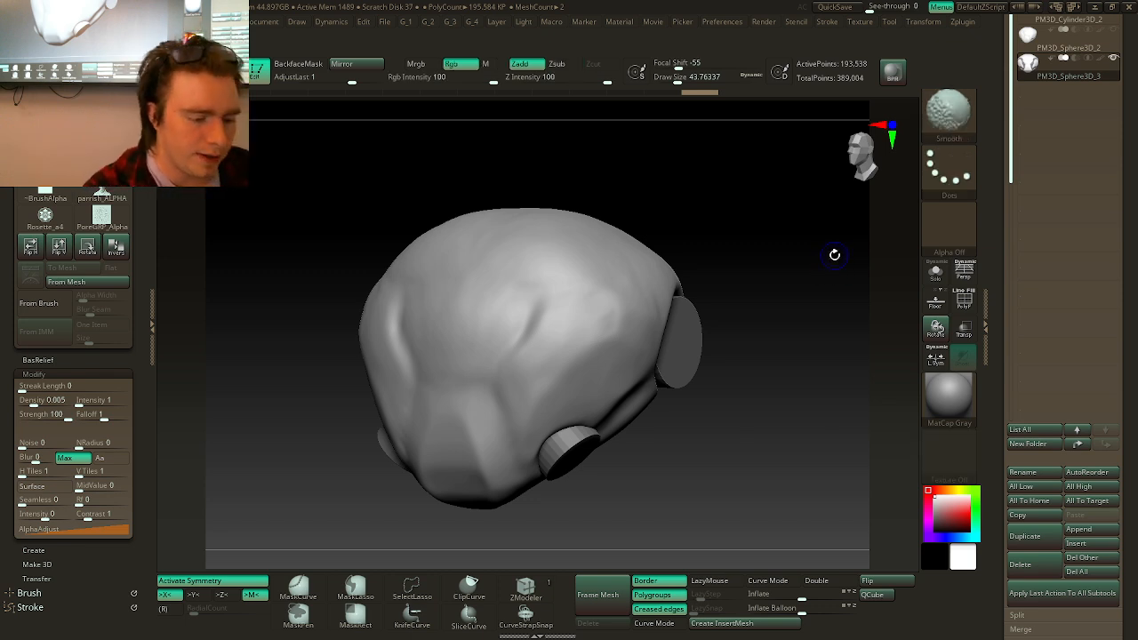
{"action": "key", "text": "shift+f"}
- Delete the lower subdivision levels of the head shell
{"action": "scroll", "coordinate": [1123, 254], "scroll_direction": "down", "scroll_amount": 5}
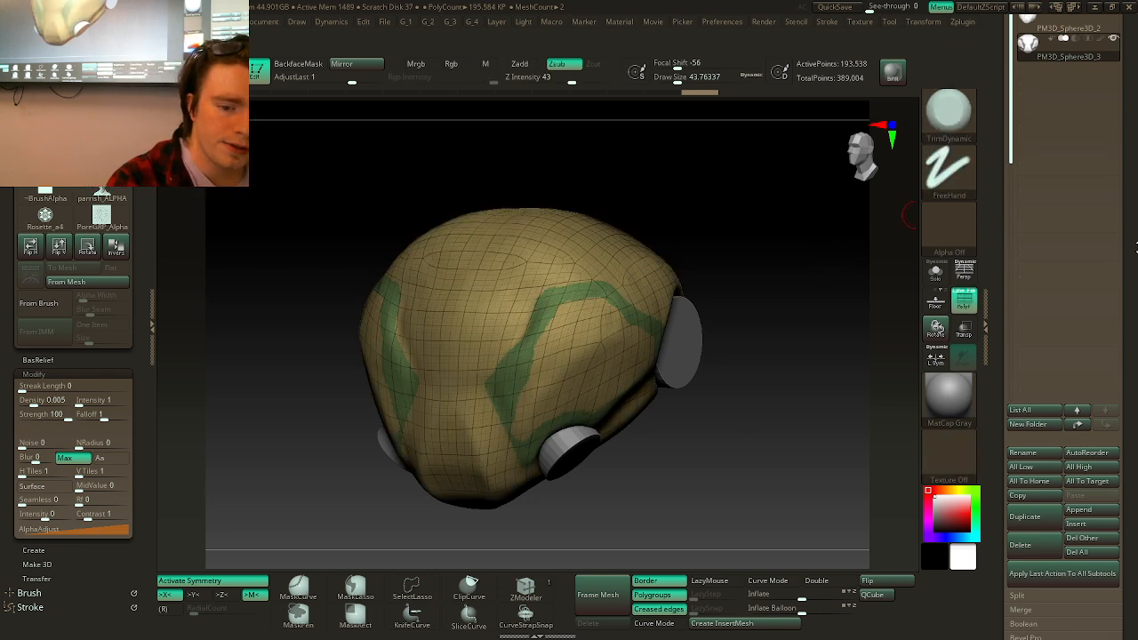
{"action": "scroll", "coordinate": [1123, 242], "scroll_direction": "down", "scroll_amount": 4}
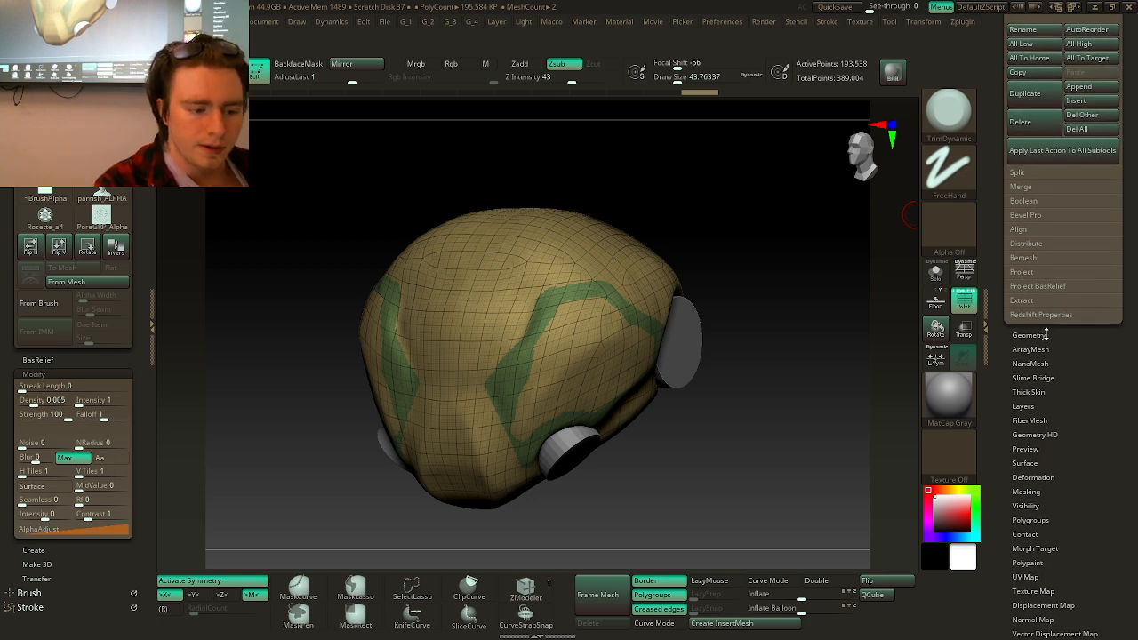
{"action": "left_click", "coordinate": [1032, 335]}
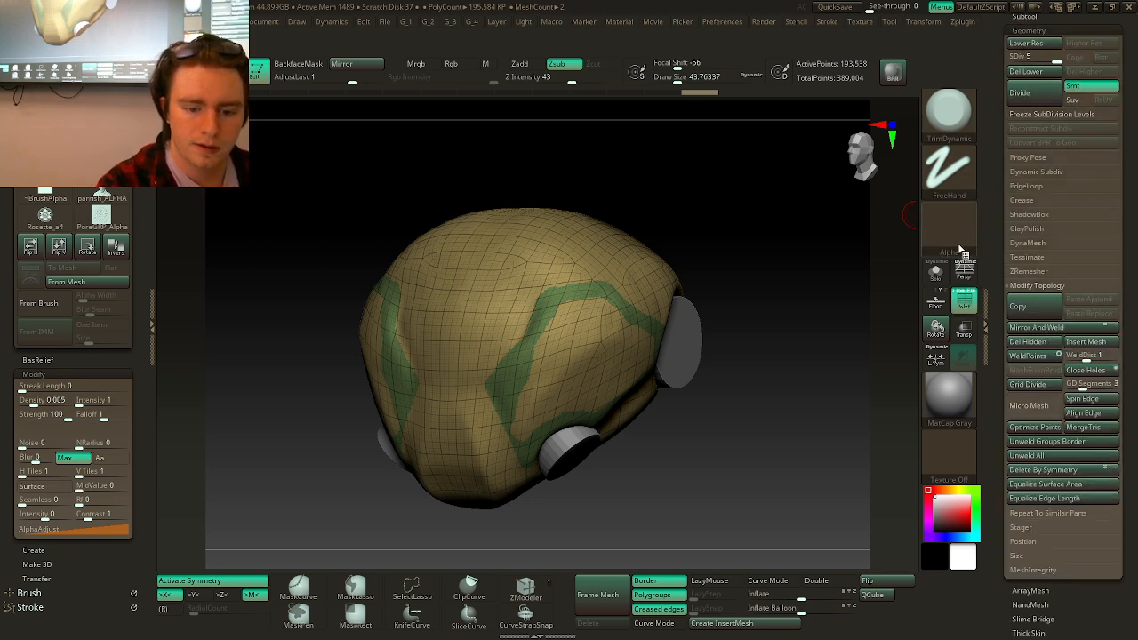
{"action": "left_click", "coordinate": [1025, 69]}
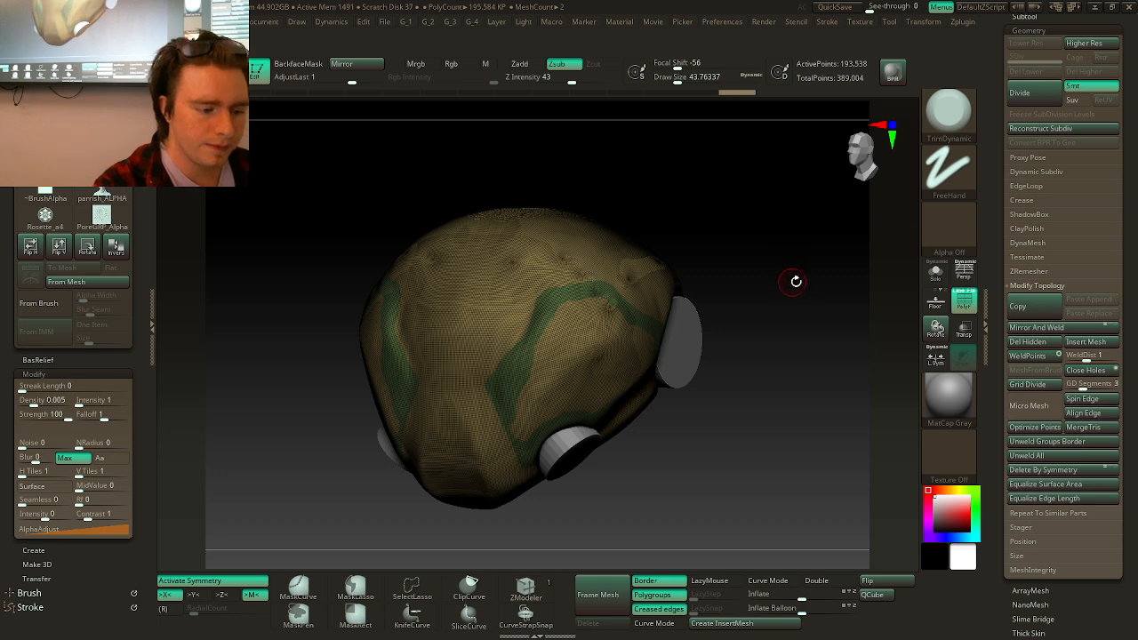
- Hide the green band polygroup and use Auto Groups to split the remaining visible shell into separate polygroups
{"action": "key", "text": "ctrl+shift"}
{"action": "left_click", "coordinate": [453, 349], "text": "ctrl+shift"}
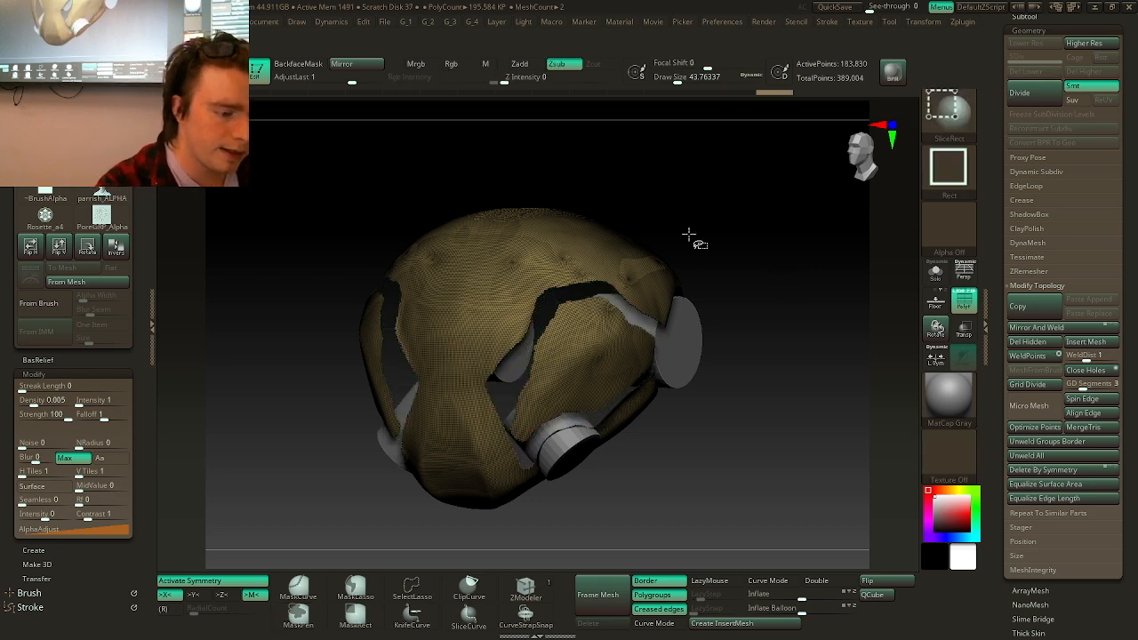
{"action": "scroll", "coordinate": [1127, 337], "scroll_direction": "down", "scroll_amount": 5}
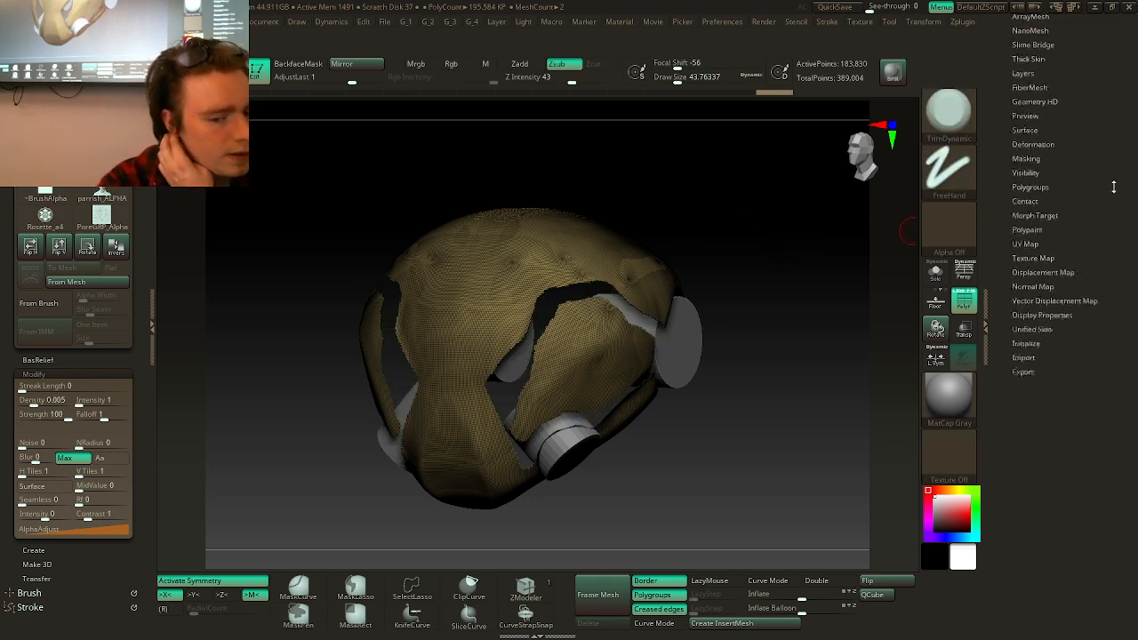
{"action": "left_click", "coordinate": [1040, 262]}
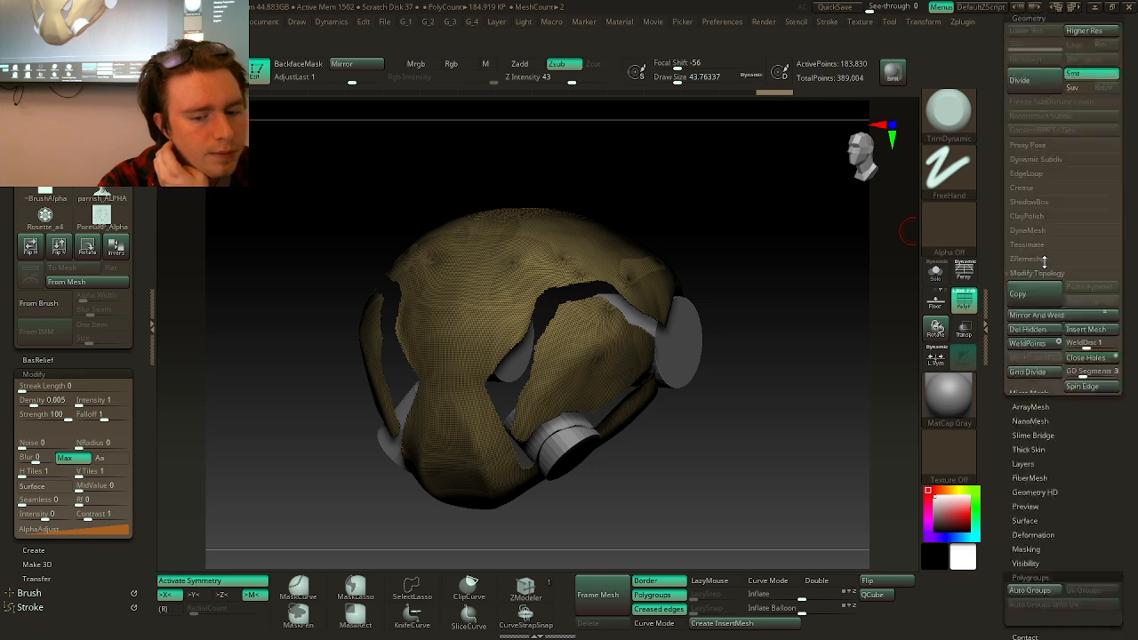
{"action": "left_click", "coordinate": [1019, 220]}
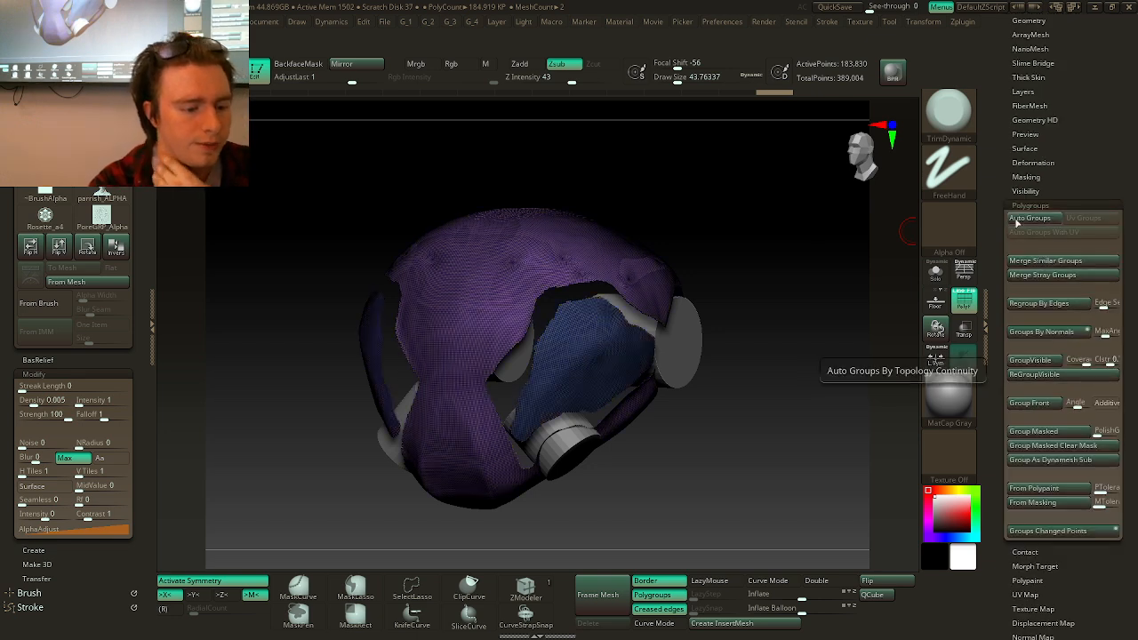
- Show the whole shell again and isolate the blue cheek panel polygroup
{"action": "left_click", "coordinate": [849, 273], "text": "ctrl+shift"}
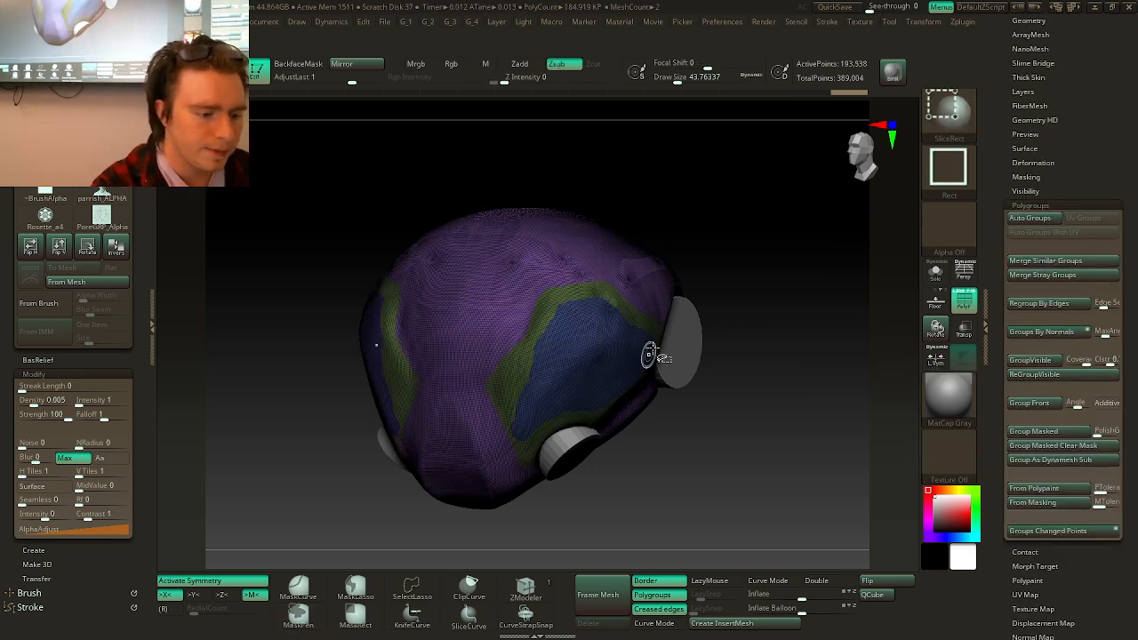
{"action": "left_click", "coordinate": [569, 343], "text": "ctrl+shift"}
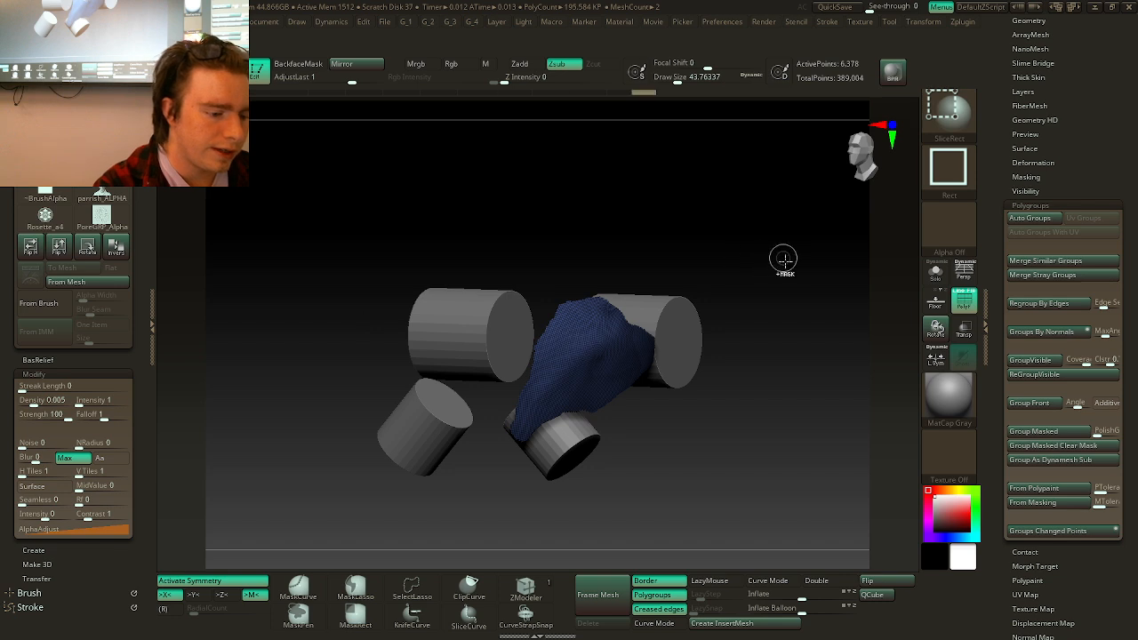
{"action": "left_click_drag", "start_coordinate": [780, 257], "coordinate": [798, 264]}
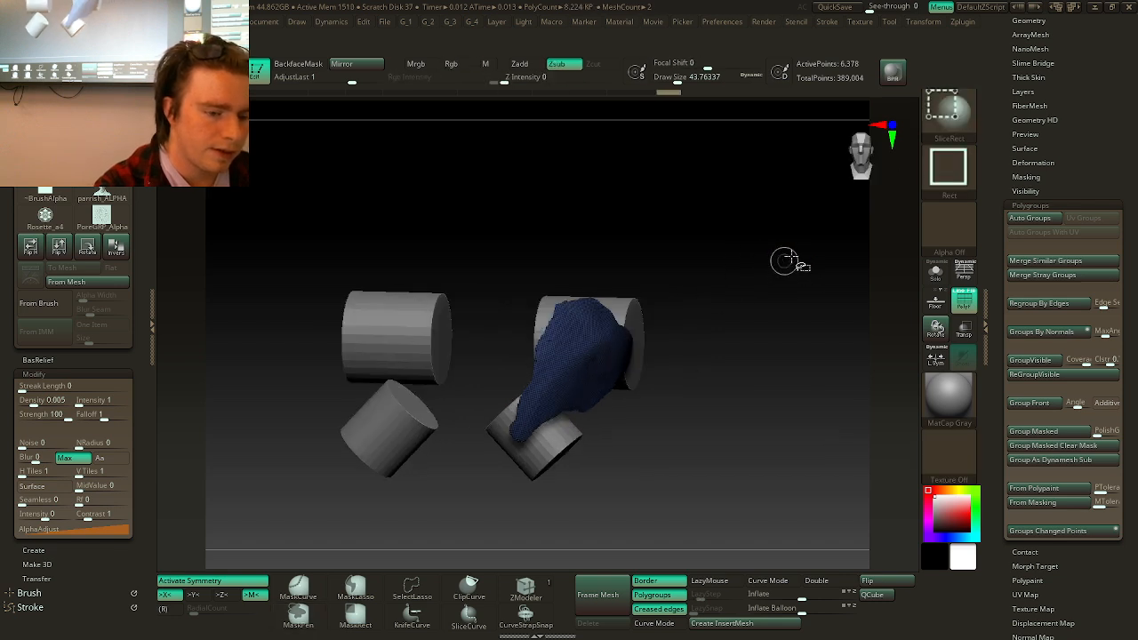
- Switch to the SelectRect brush, show the whole shell, and hide the green band and blue cheek polygroups
{"action": "left_click", "coordinate": [948, 111]}
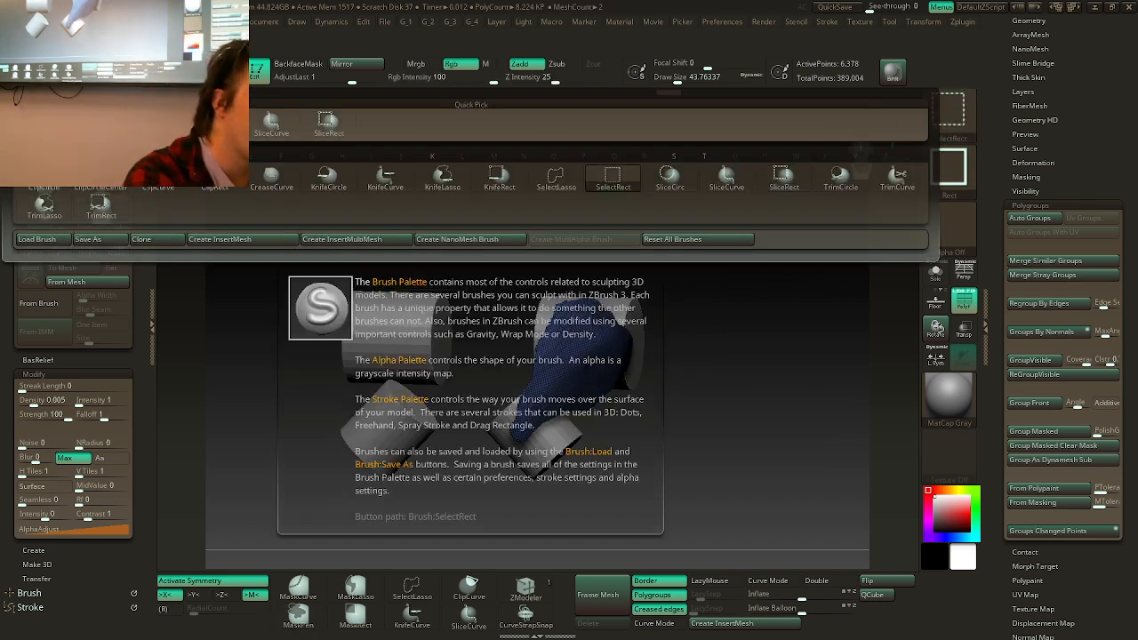
{"action": "left_click", "coordinate": [757, 320], "text": "ctrl+shift"}
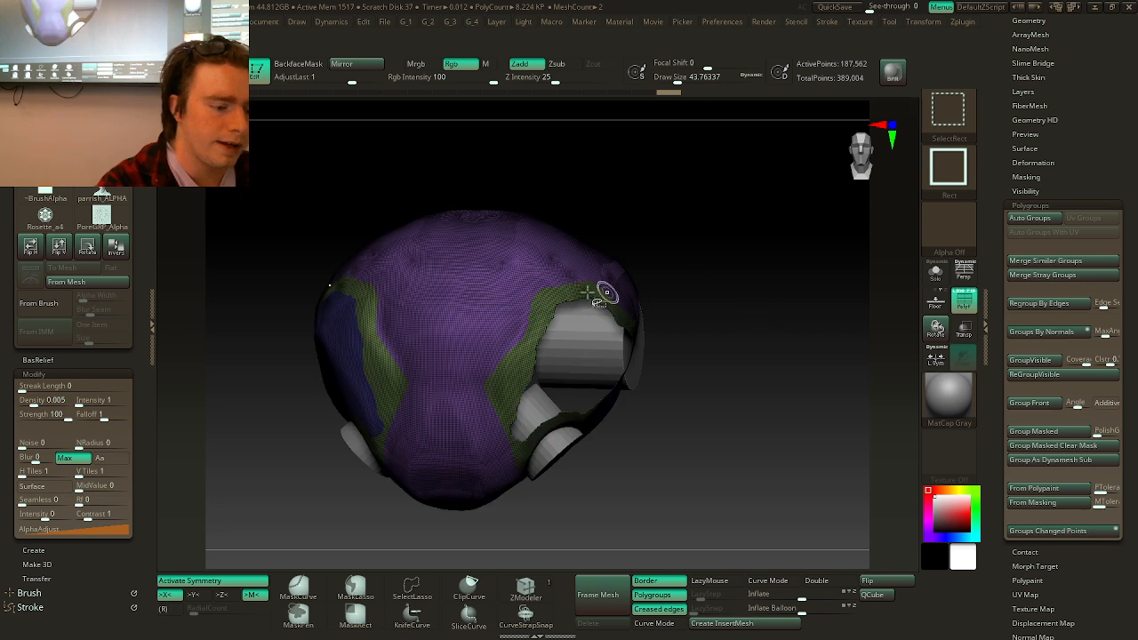
{"action": "left_click", "coordinate": [542, 315], "text": "ctrl+alt+shift"}
{"action": "left_click", "coordinate": [338, 372], "text": "ctrl+alt+shift"}
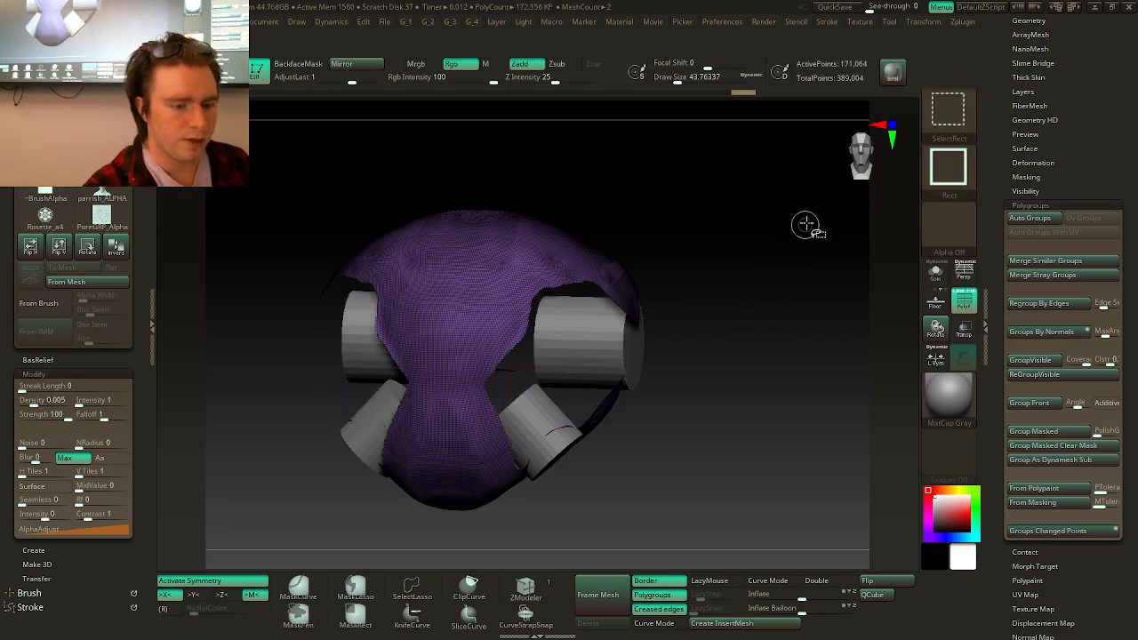
- Invert the visibility, merge the visible cheeks and bands into one polygroup, and show the whole shell again
{"action": "left_click_drag", "start_coordinate": [803, 225], "coordinate": [757, 333], "text": "ctrl+shift"}
{"action": "key", "text": "ctrl+w"}
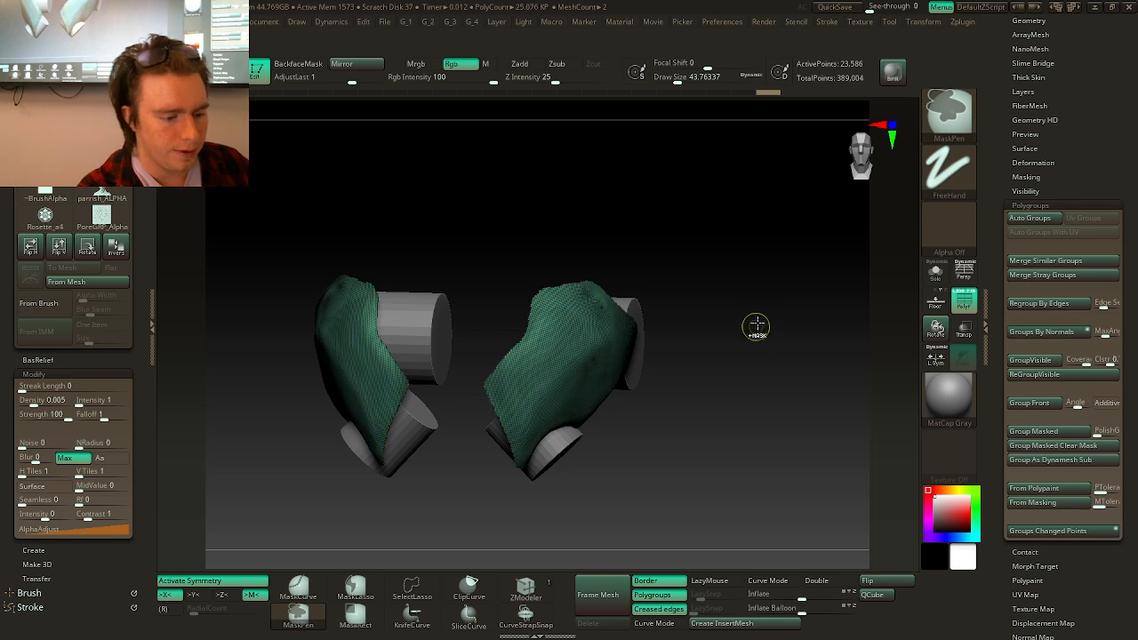
{"action": "key", "text": "ctrl+shift"}
{"action": "left_click", "coordinate": [774, 245], "text": "ctrl+shift"}
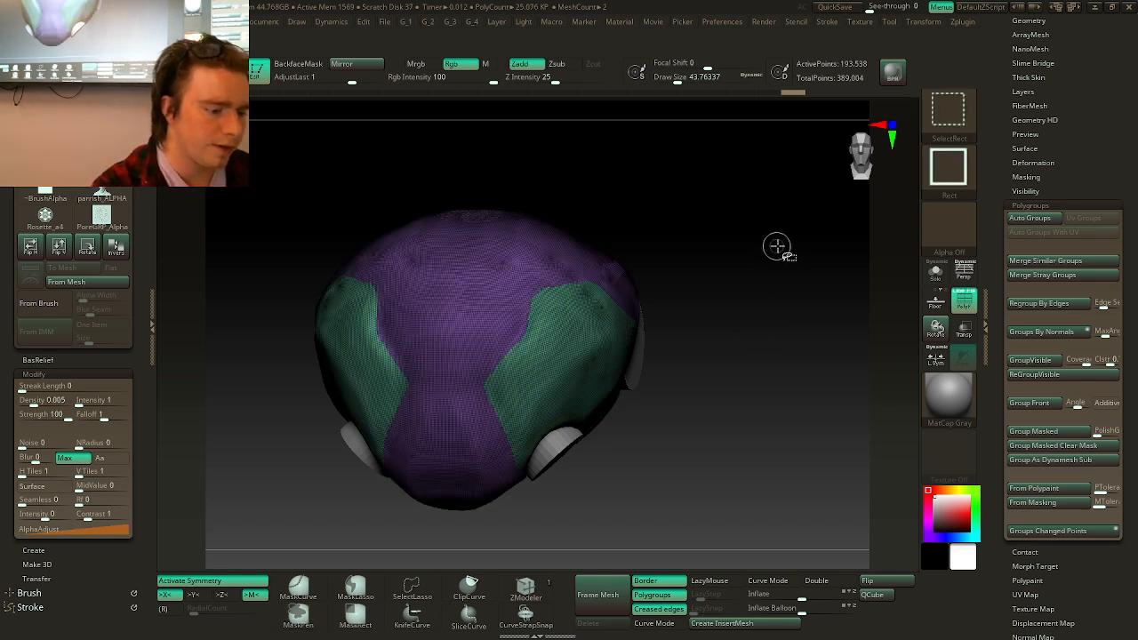
{"action": "key", "text": "ctrl"}
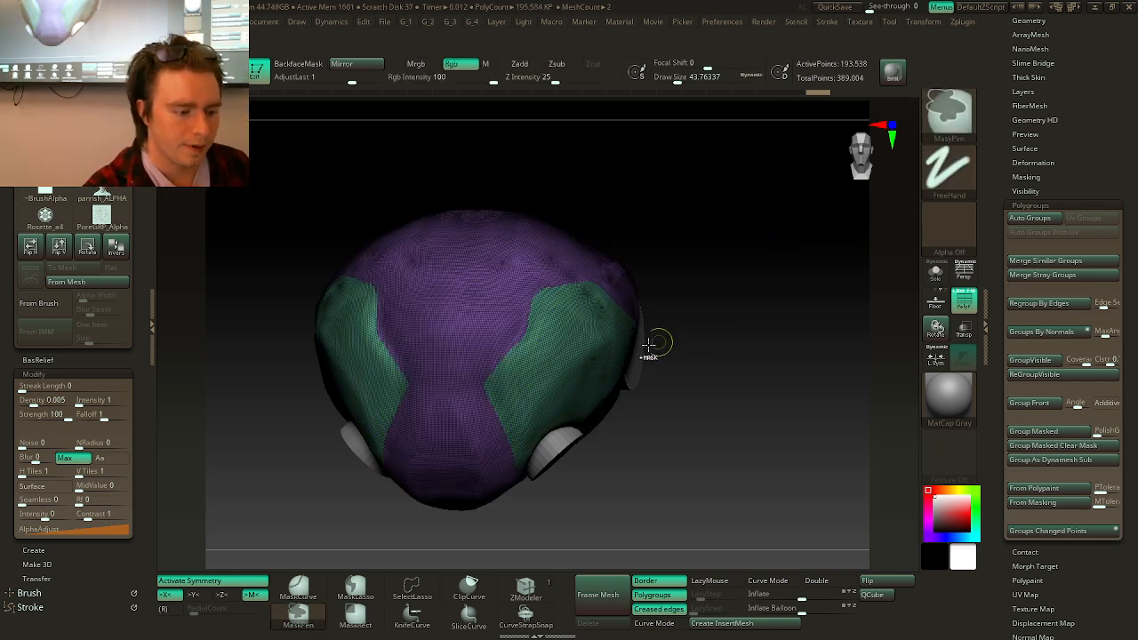
- Isolate the green cheek polygroup and hide the cheek on one side so that a single panel remains displayed
{"action": "key", "text": "shift"}
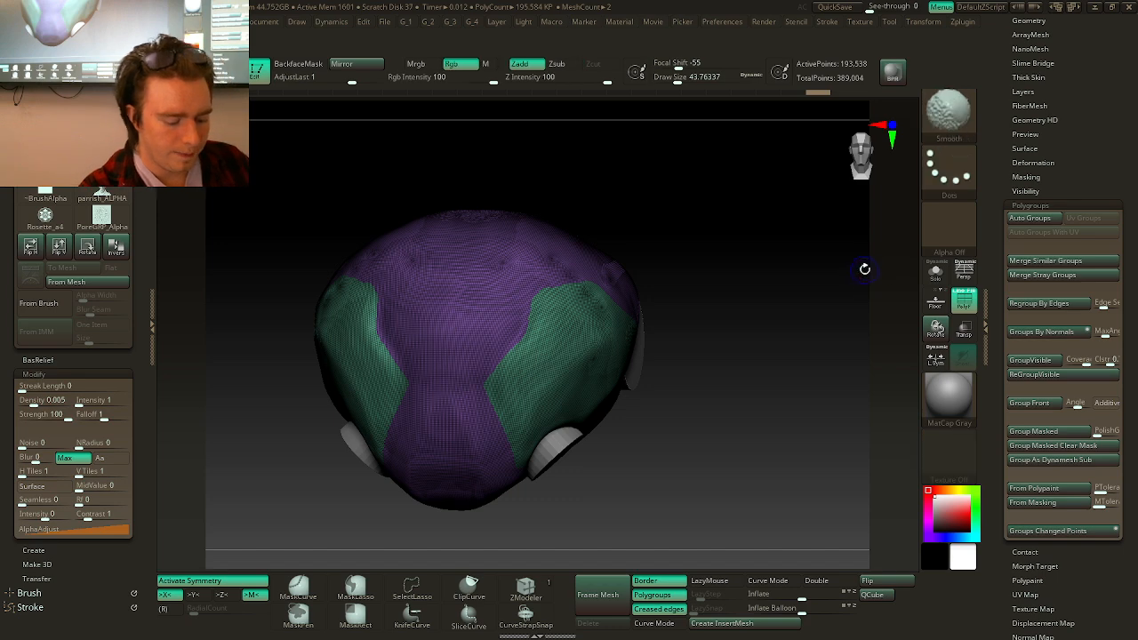
{"action": "key", "text": "shift+f"}
{"action": "left_click_drag", "start_coordinate": [845, 297], "coordinate": [842, 314]}
{"action": "key", "text": "shift+f"}
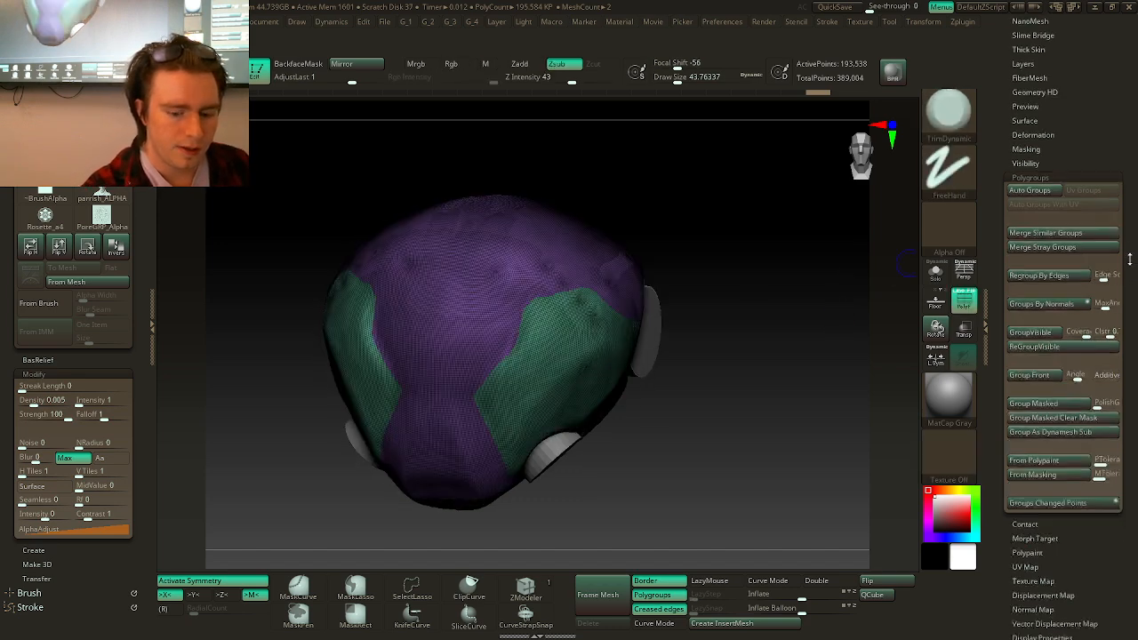
{"action": "scroll", "coordinate": [1131, 188], "scroll_direction": "down", "scroll_amount": 5}
{"action": "key", "text": "ctrl+shift"}
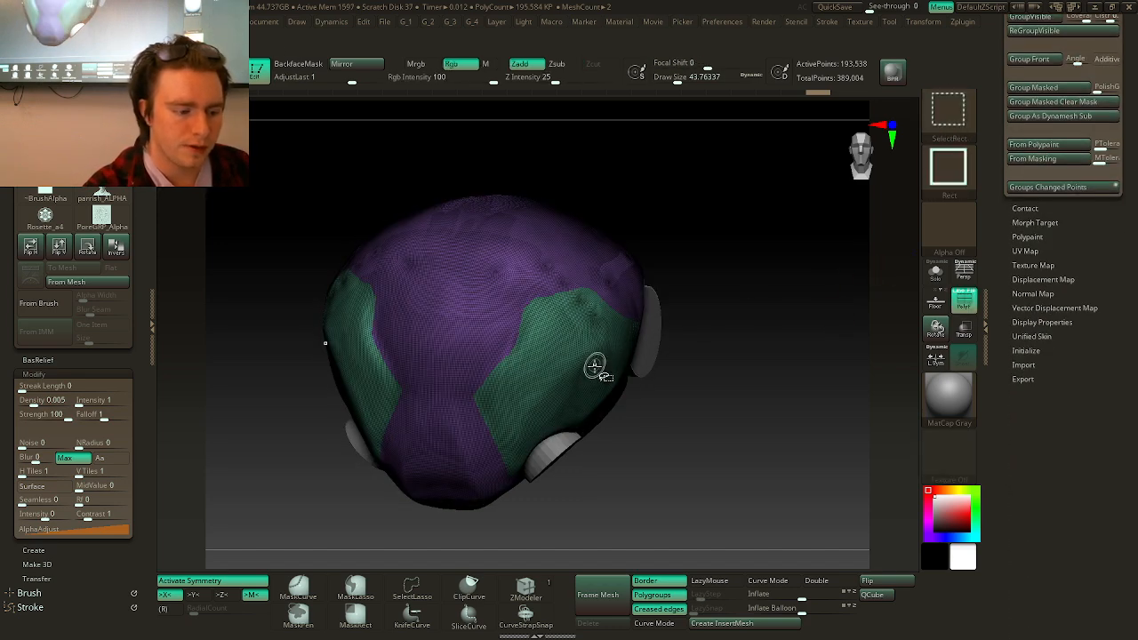
{"action": "left_click", "coordinate": [595, 351], "text": "ctrl+shift"}
{"action": "mouse_move", "coordinate": [675, 324]}
{"action": "left_mouse_down"}
{"action": "mouse_move", "coordinate": [737, 308]}
{"action": "mouse_move", "coordinate": [783, 312]}
{"action": "left_mouse_up"}
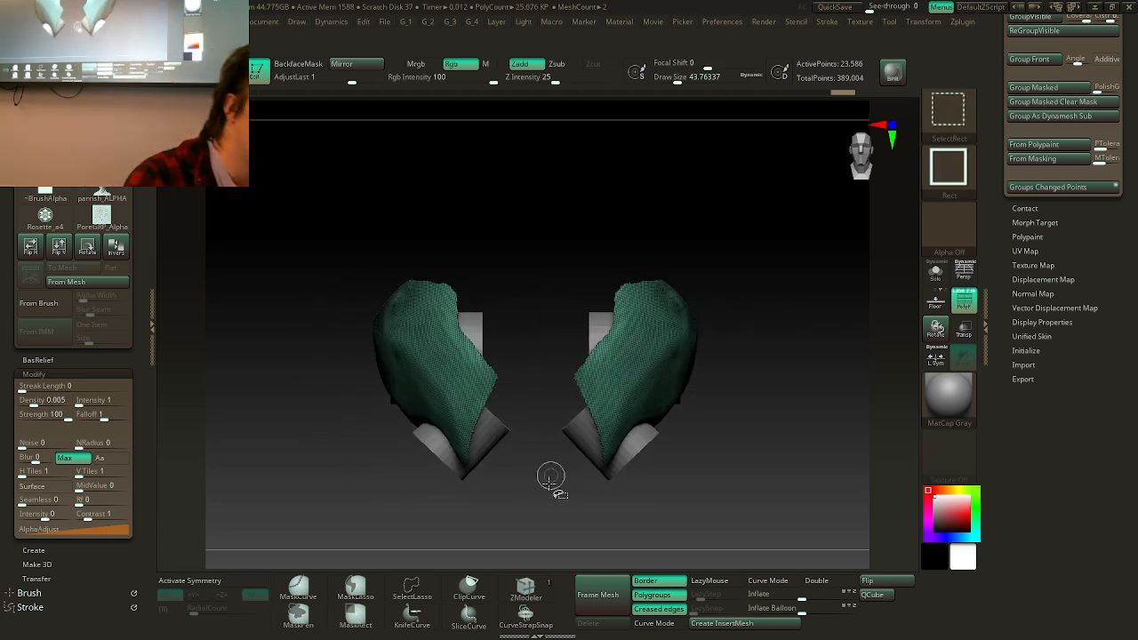
{"action": "left_click_drag", "start_coordinate": [550, 485], "coordinate": [254, 114], "text": "ctrl+shift"}
{"action": "left_click_drag", "start_coordinate": [816, 272], "coordinate": [813, 241]}
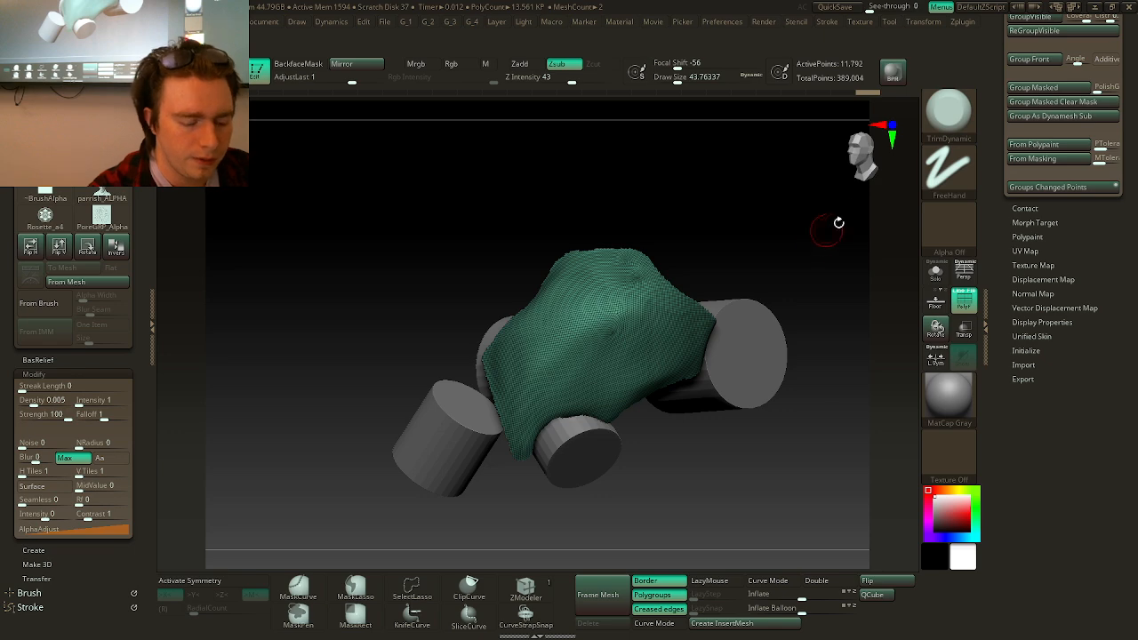
- Delete the hidden geometry so the mesh contains only the single cheek panel
{"action": "scroll", "coordinate": [1049, 229], "scroll_direction": "up", "scroll_amount": 5}
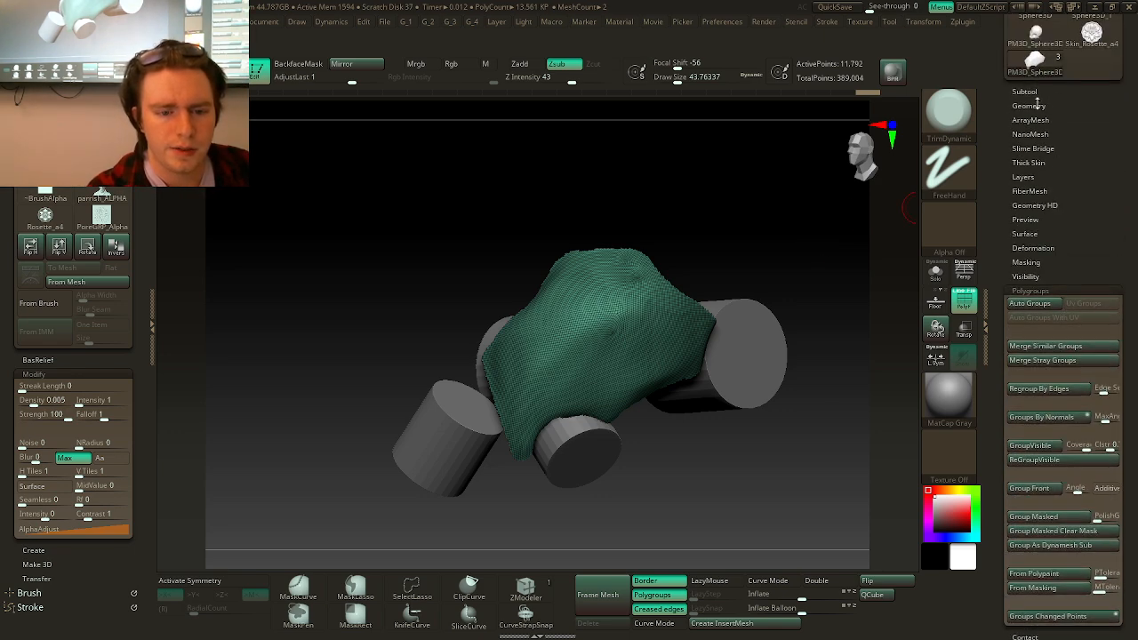
{"action": "left_click", "coordinate": [1031, 104]}
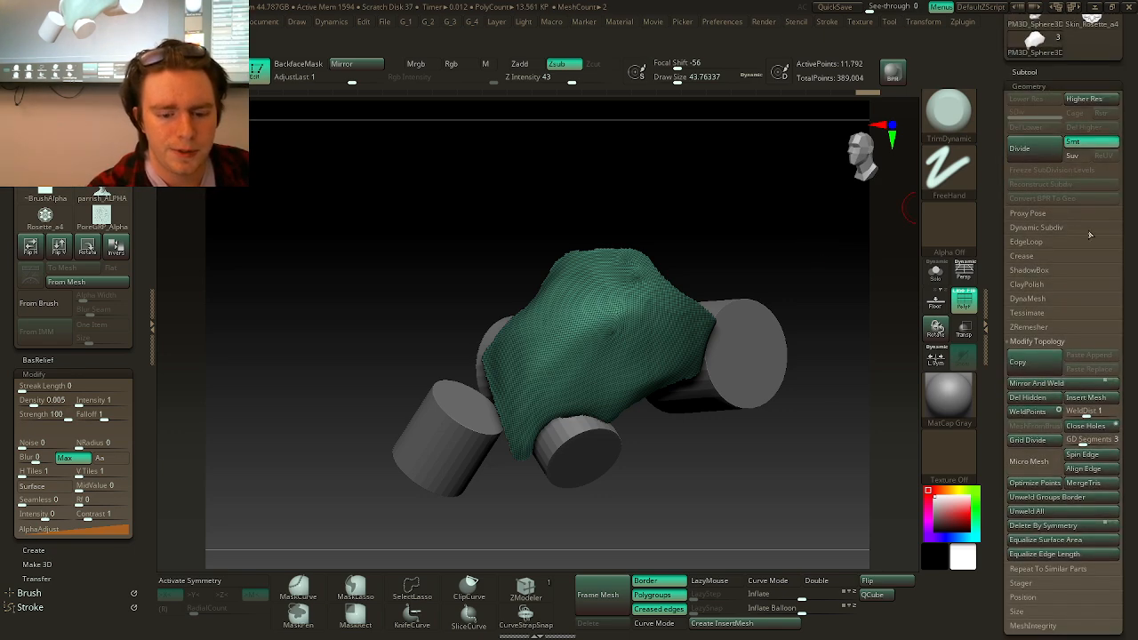
{"action": "left_click", "coordinate": [1045, 399]}
- Smooth the jagged border of the cheek panel with the Polish By Groups deformation
{"action": "scroll", "coordinate": [1124, 276], "scroll_direction": "down", "scroll_amount": 5}
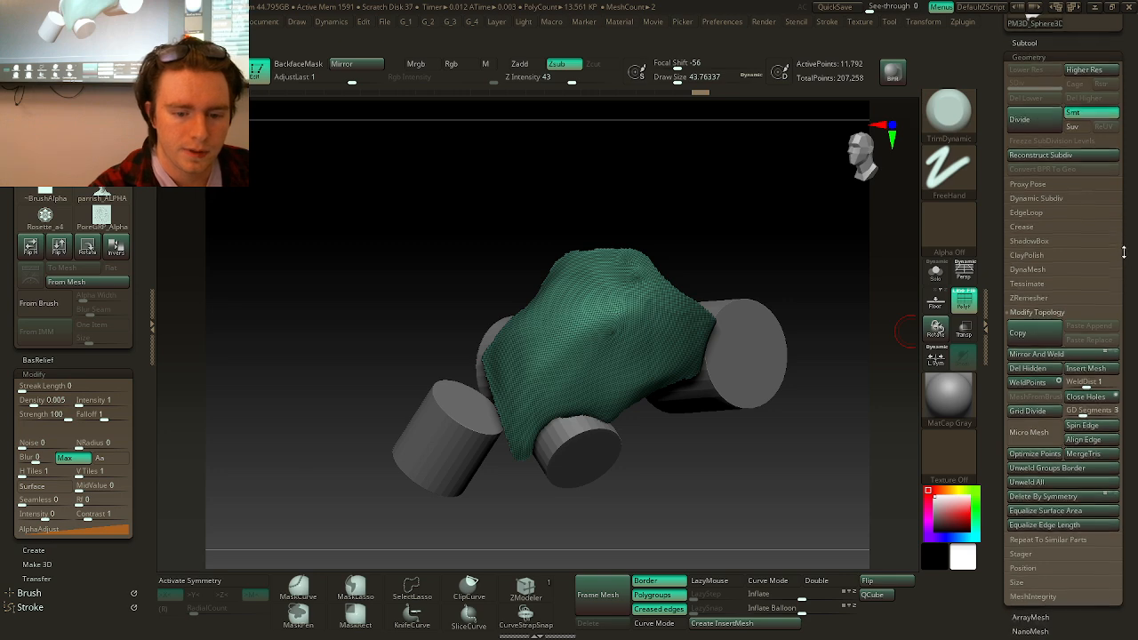
{"action": "left_click_drag", "start_coordinate": [887, 232], "coordinate": [830, 276]}
{"action": "scroll", "coordinate": [1059, 401], "scroll_direction": "down", "scroll_amount": 5}
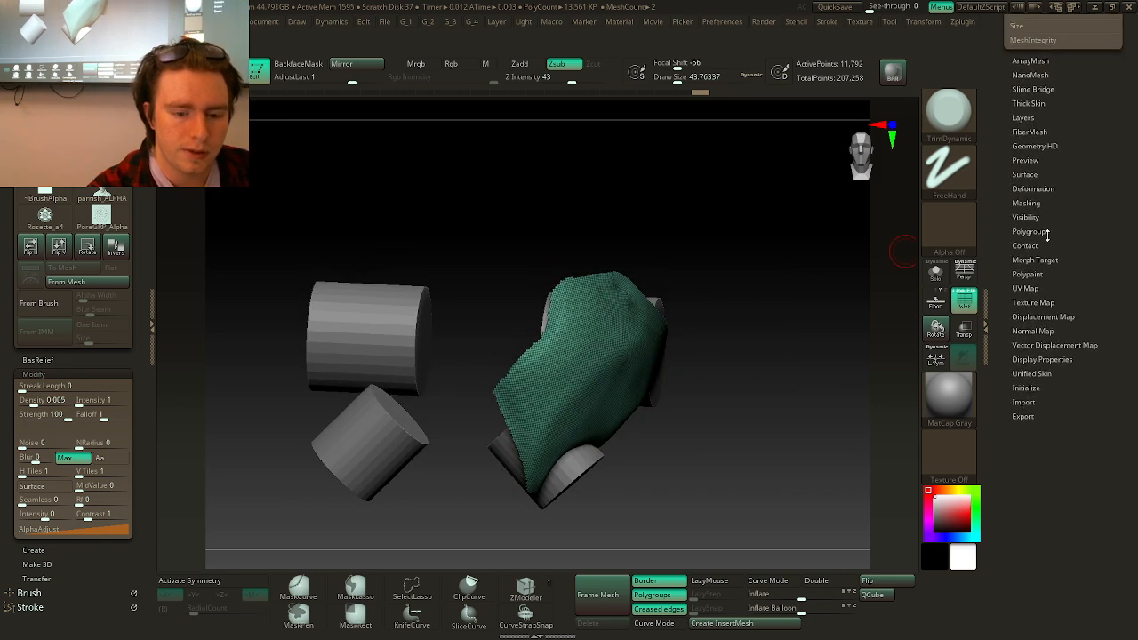
{"action": "left_click", "coordinate": [1049, 189]}
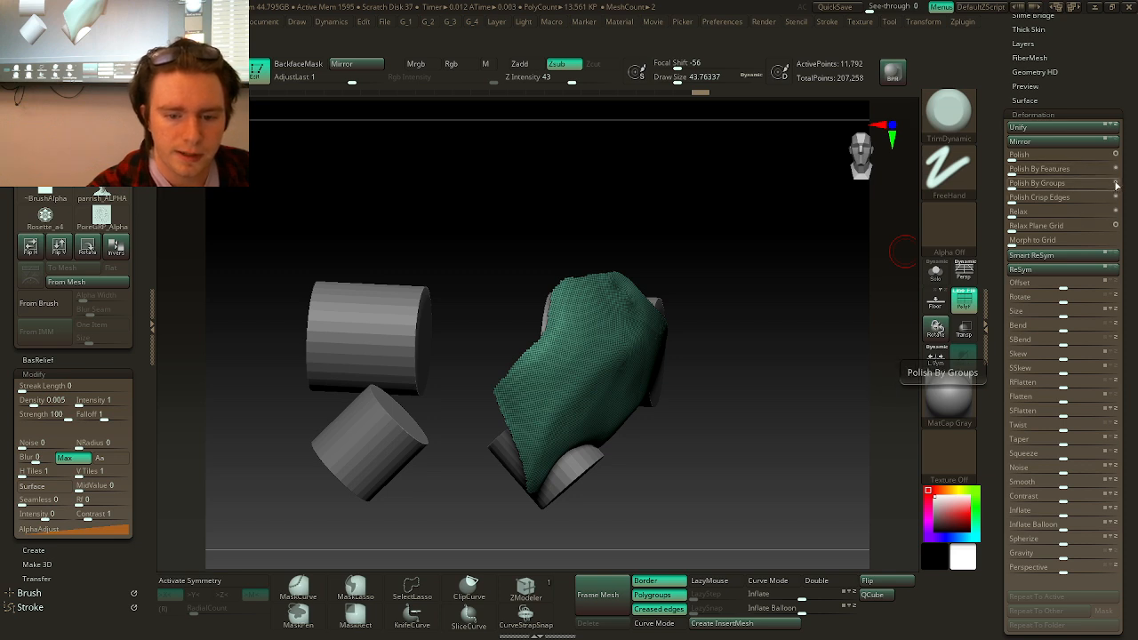
{"action": "left_click_drag", "start_coordinate": [1015, 183], "coordinate": [1029, 183]}
{"action": "left_click_drag", "start_coordinate": [884, 282], "coordinate": [870, 253]}
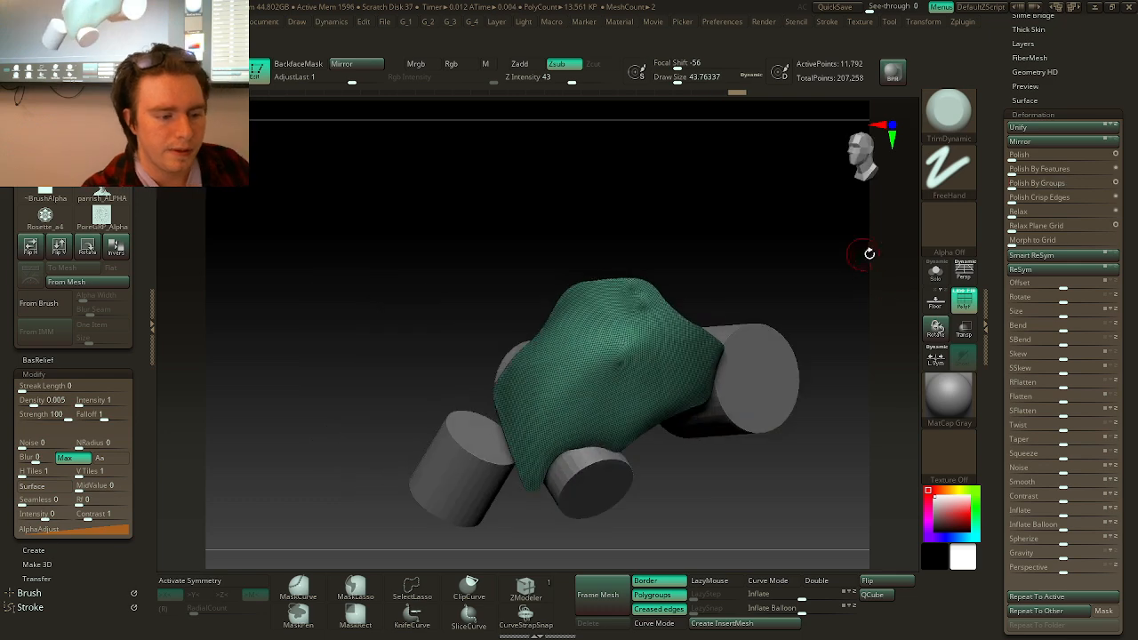
- ZRemesh the cheek panel with KeepGroups and Half enabled and AdaptiveSize set to 0
{"action": "left_click_drag", "start_coordinate": [1133, 206], "coordinate": [1094, 398]}
{"action": "key", "text": "2"}
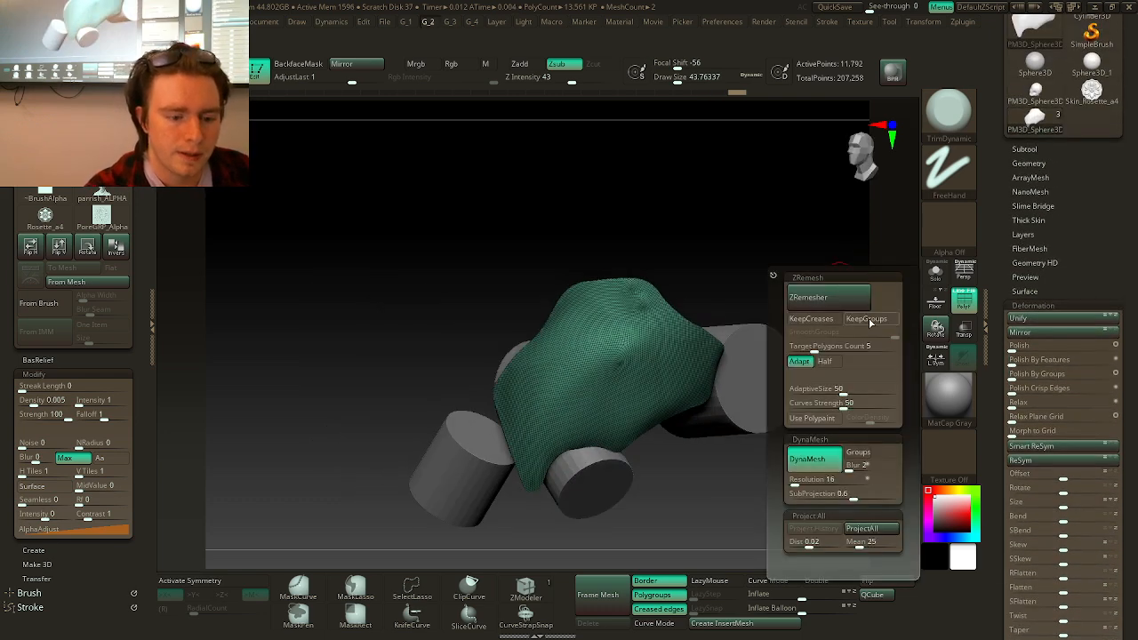
{"action": "left_click", "coordinate": [873, 320]}
{"action": "left_click", "coordinate": [818, 361]}
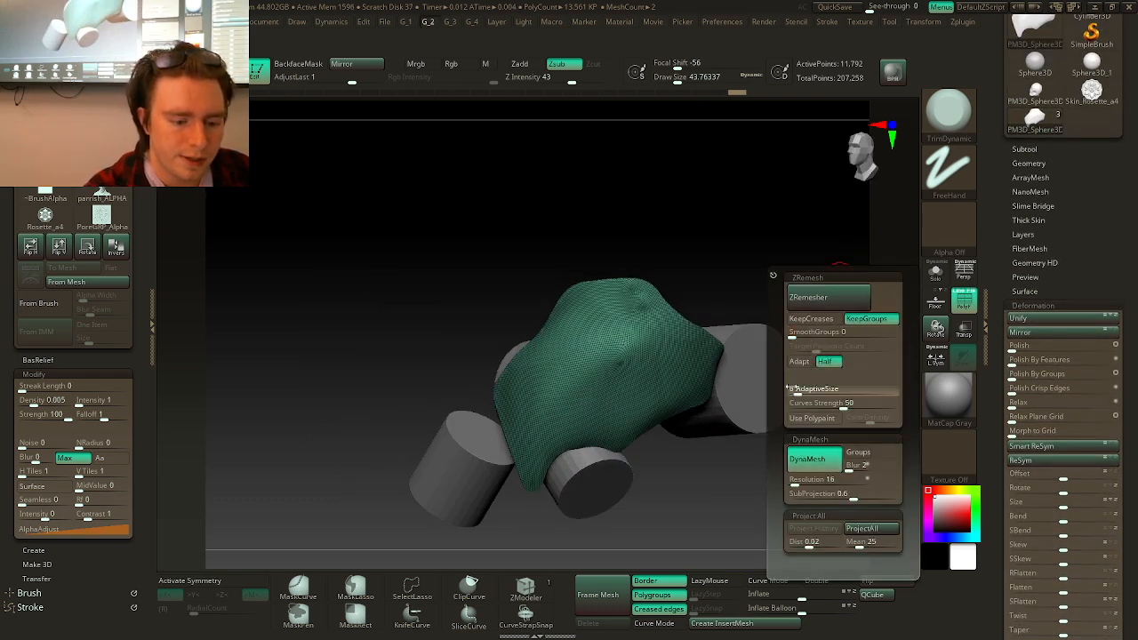
{"action": "left_click", "coordinate": [839, 300]}
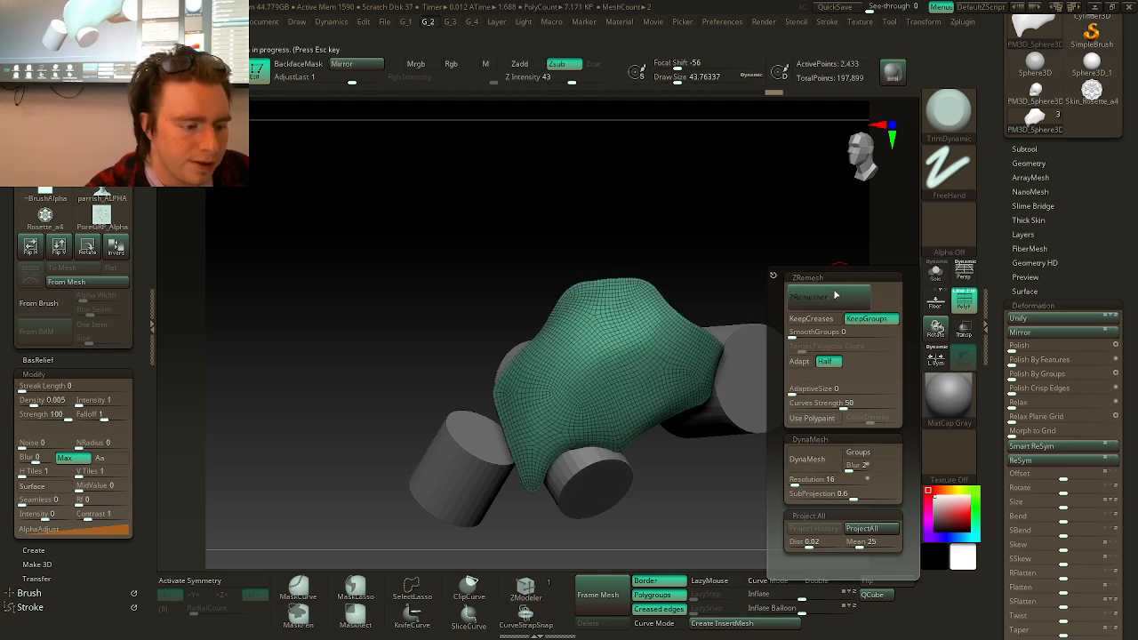
{"action": "mouse_move", "coordinate": [835, 204]}
{"action": "left_mouse_down"}
{"action": "mouse_move", "coordinate": [851, 204]}
{"action": "mouse_move", "coordinate": [799, 262]}
{"action": "mouse_move", "coordinate": [826, 255]}
{"action": "mouse_move", "coordinate": [816, 279]}
{"action": "mouse_move", "coordinate": [808, 261]}
{"action": "mouse_move", "coordinate": [719, 310]}
{"action": "left_mouse_up"}
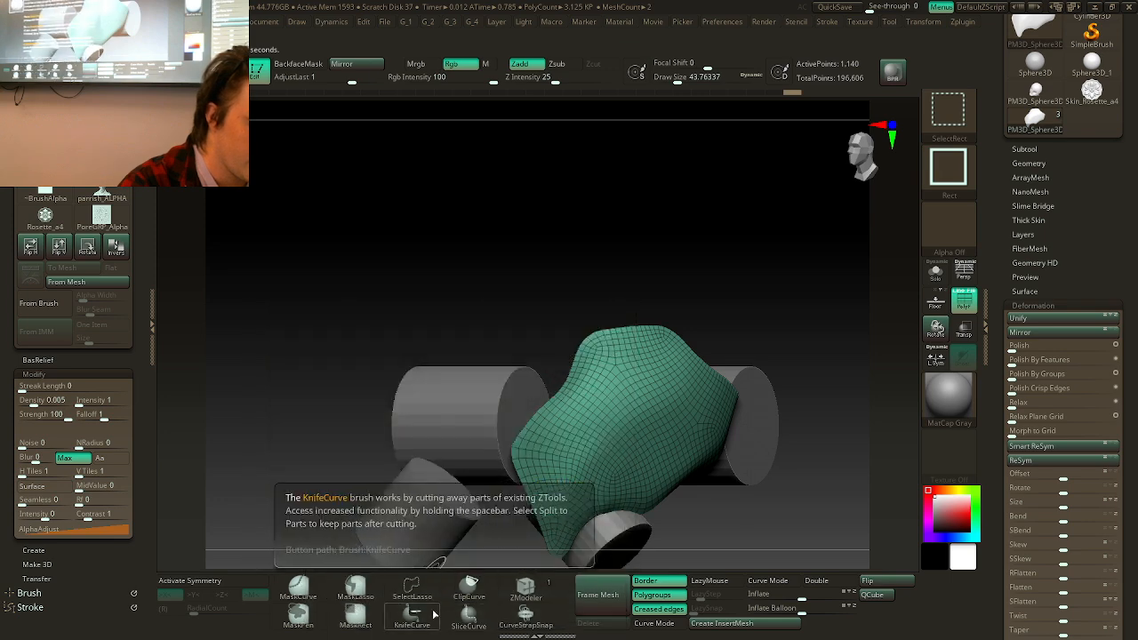
- Subdivide the remeshed panel, hide the polyframe, and undo back to the dense mesh from before the remesh
{"action": "left_click_drag", "start_coordinate": [784, 312], "coordinate": [783, 290], "text": "alt"}
{"action": "key", "text": "ctrl+d"}
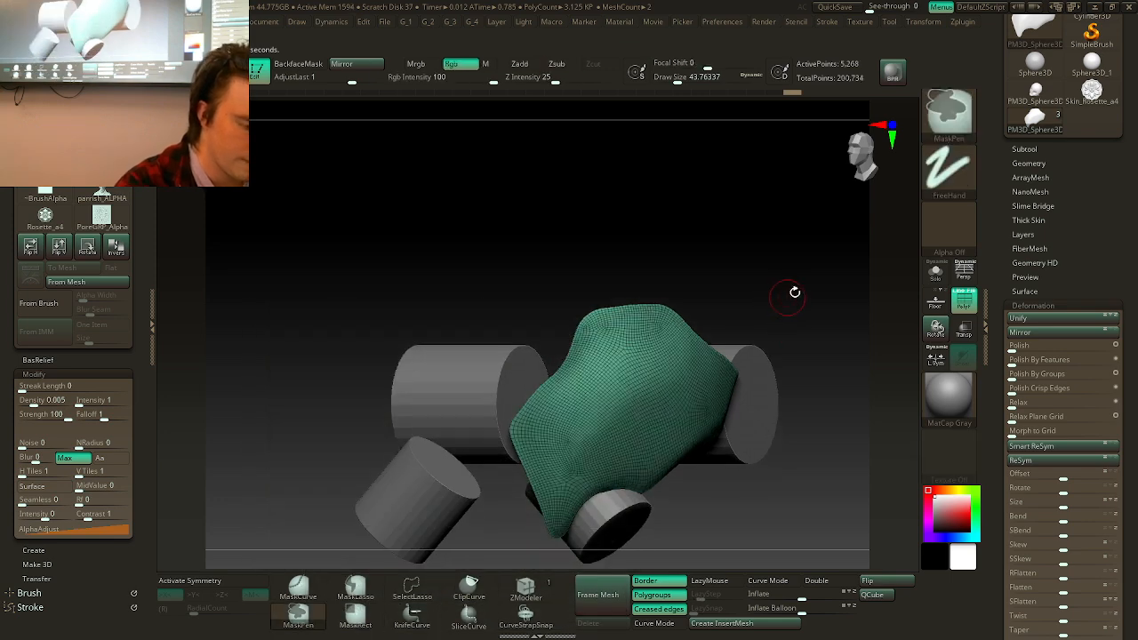
{"action": "key", "text": "shift+f"}
{"action": "key", "text": "ctrl+d"}
{"action": "mouse_move", "coordinate": [826, 317]}
{"action": "left_mouse_down", "text": "alt"}
{"action": "mouse_move", "coordinate": [788, 290]}
{"action": "mouse_move", "coordinate": [795, 279]}
{"action": "left_mouse_up", "text": "alt"}
- Mask the lower rear part of the cheek panel, make it a separate polygroup, clear the mask, and display the polyframe
{"action": "key", "text": "ctrl"}
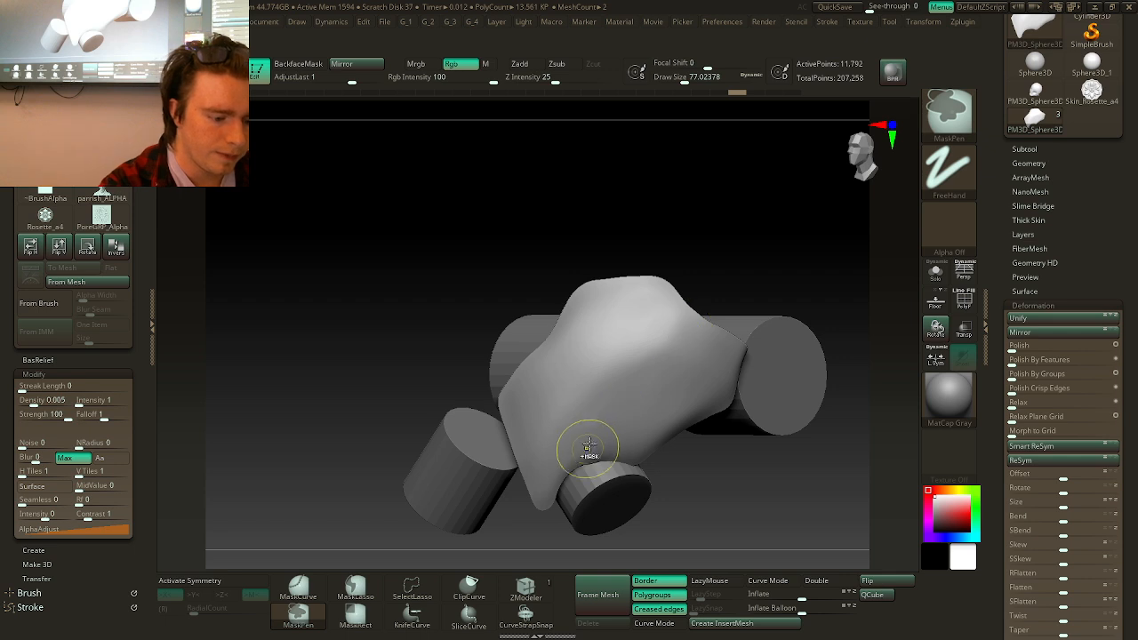
{"action": "mouse_move", "coordinate": [589, 447]}
{"action": "left_mouse_down", "text": "ctrl"}
{"action": "mouse_move", "coordinate": [591, 434]}
{"action": "mouse_move", "coordinate": [569, 462]}
{"action": "mouse_move", "coordinate": [611, 393]}
{"action": "mouse_move", "coordinate": [592, 406]}
{"action": "mouse_move", "coordinate": [618, 458]}
{"action": "left_mouse_up", "text": "ctrl"}
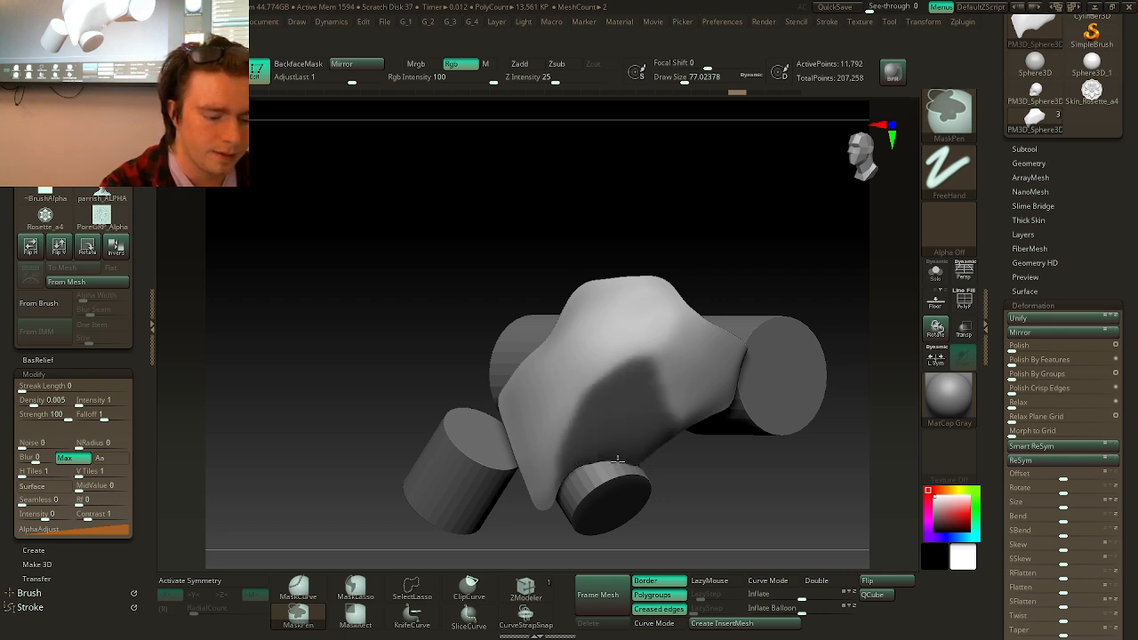
{"action": "mouse_move", "coordinate": [692, 419]}
{"action": "left_mouse_down", "text": "ctrl"}
{"action": "mouse_move", "coordinate": [702, 366]}
{"action": "mouse_move", "coordinate": [681, 352]}
{"action": "mouse_move", "coordinate": [738, 382]}
{"action": "mouse_move", "coordinate": [751, 346]}
{"action": "left_mouse_up", "text": "ctrl"}
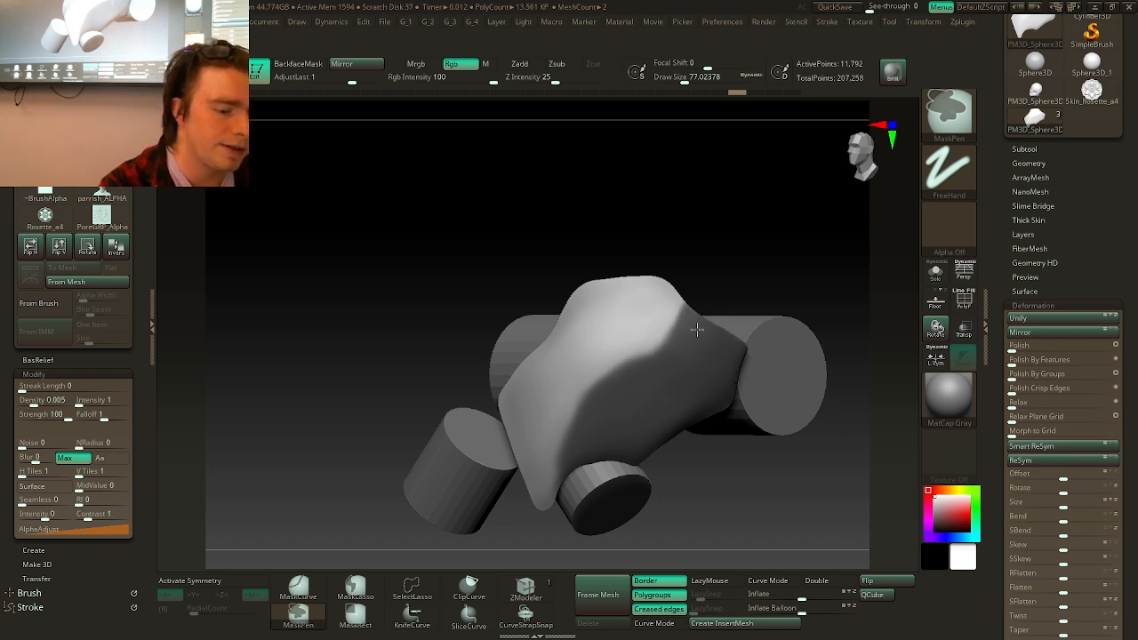
{"action": "mouse_move", "coordinate": [841, 257]}
{"action": "left_mouse_down"}
{"action": "mouse_move", "coordinate": [897, 228]}
{"action": "mouse_move", "coordinate": [819, 294]}
{"action": "mouse_move", "coordinate": [737, 321]}
{"action": "left_mouse_up"}
{"action": "left_click_drag", "start_coordinate": [711, 465], "coordinate": [744, 461]}
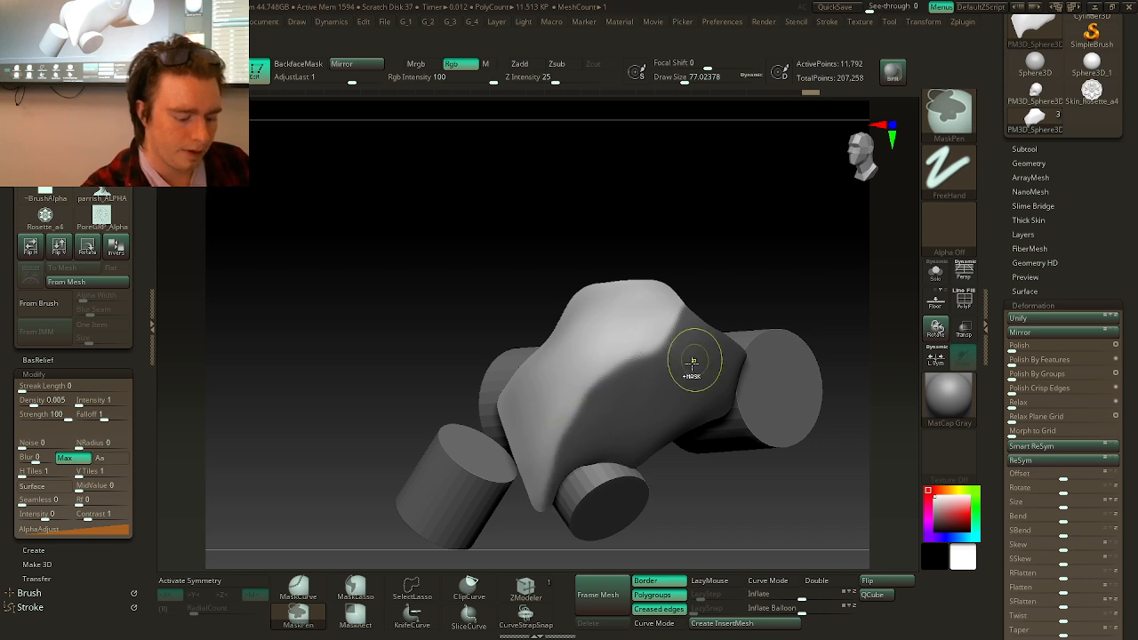
{"action": "left_click_drag", "start_coordinate": [794, 292], "coordinate": [831, 266], "text": "ctrl"}
{"action": "key", "text": "shift+f"}
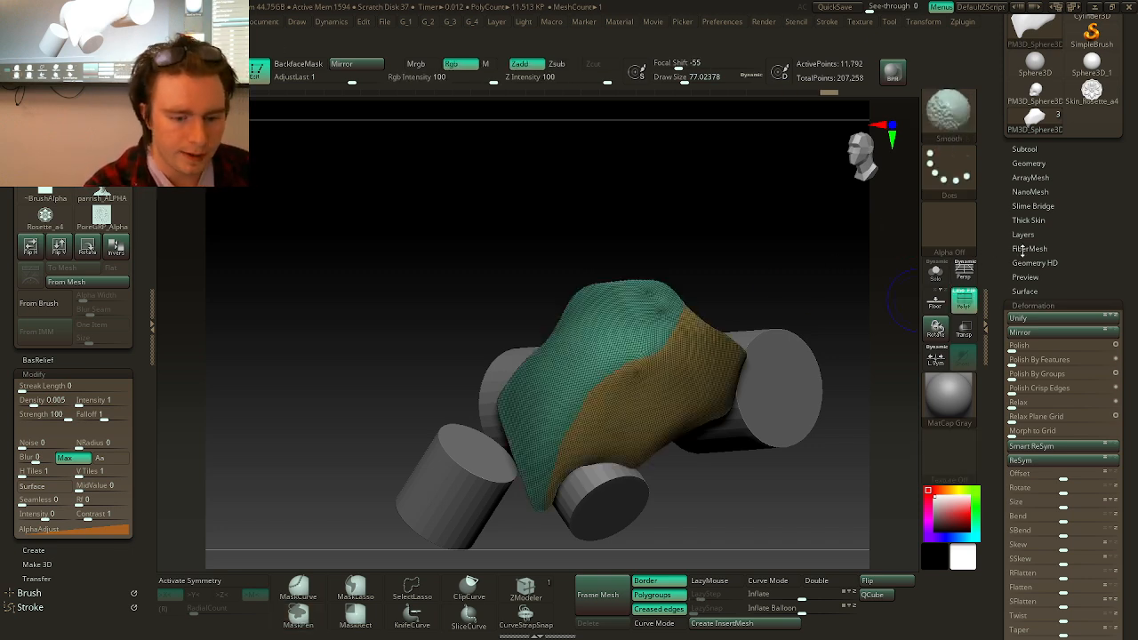
- Smooth the border between the panel's two polygroups with Polish By Groups and ZRemesh the panel with groups kept
{"action": "left_click_drag", "start_coordinate": [1058, 275], "coordinate": [1096, 225]}
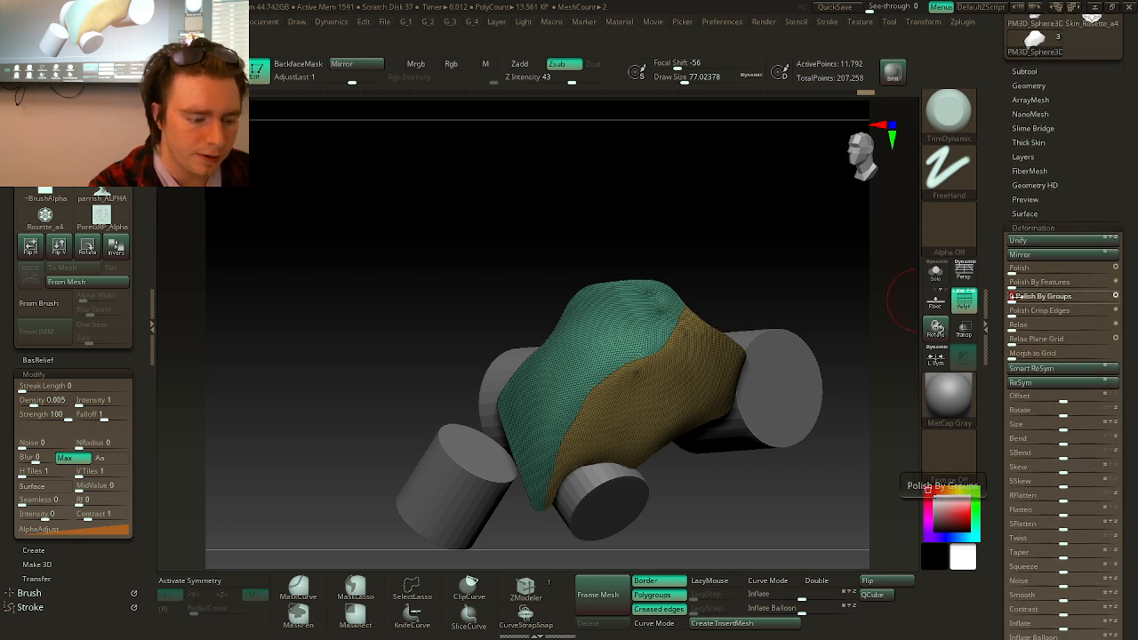
{"action": "left_click_drag", "start_coordinate": [879, 277], "coordinate": [856, 282]}
{"action": "key", "text": "2"}
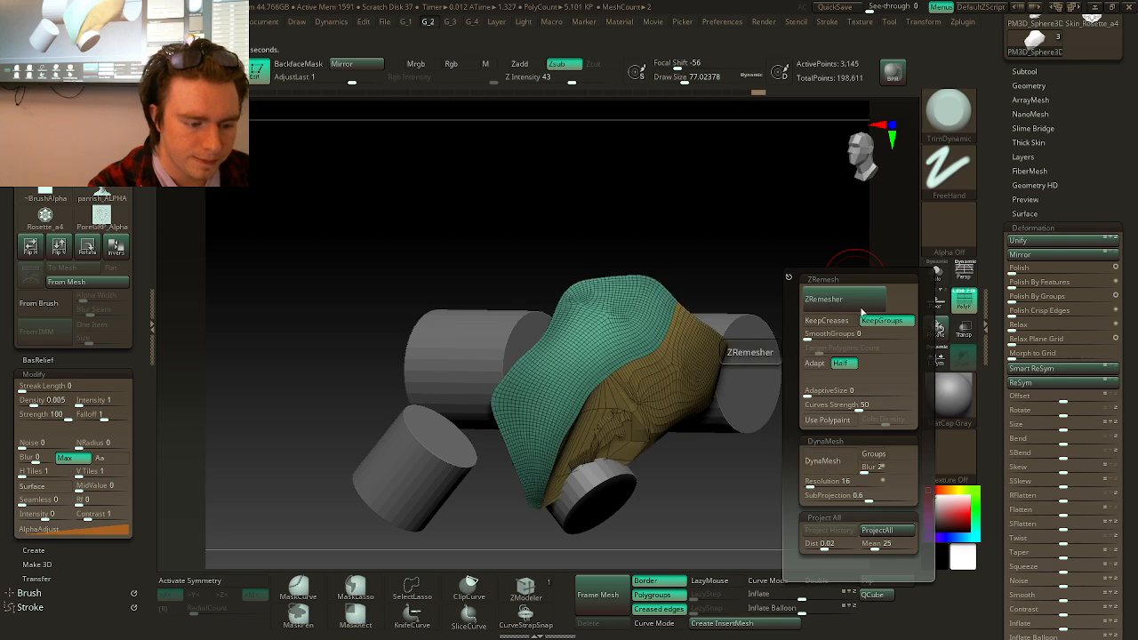
{"action": "left_click_drag", "start_coordinate": [841, 238], "coordinate": [865, 211]}
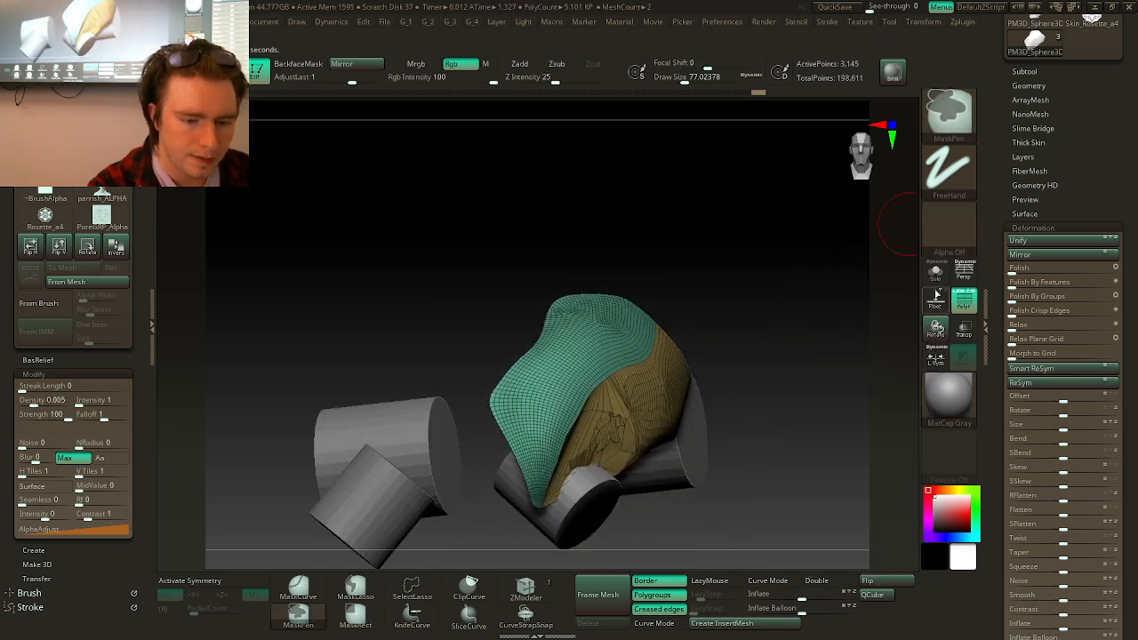
- Undo the remesh, isolate the cheek panel with Solo, and run ZRemesher on it again
{"action": "left_click", "coordinate": [936, 273]}
{"action": "left_click_drag", "start_coordinate": [845, 297], "coordinate": [850, 246]}
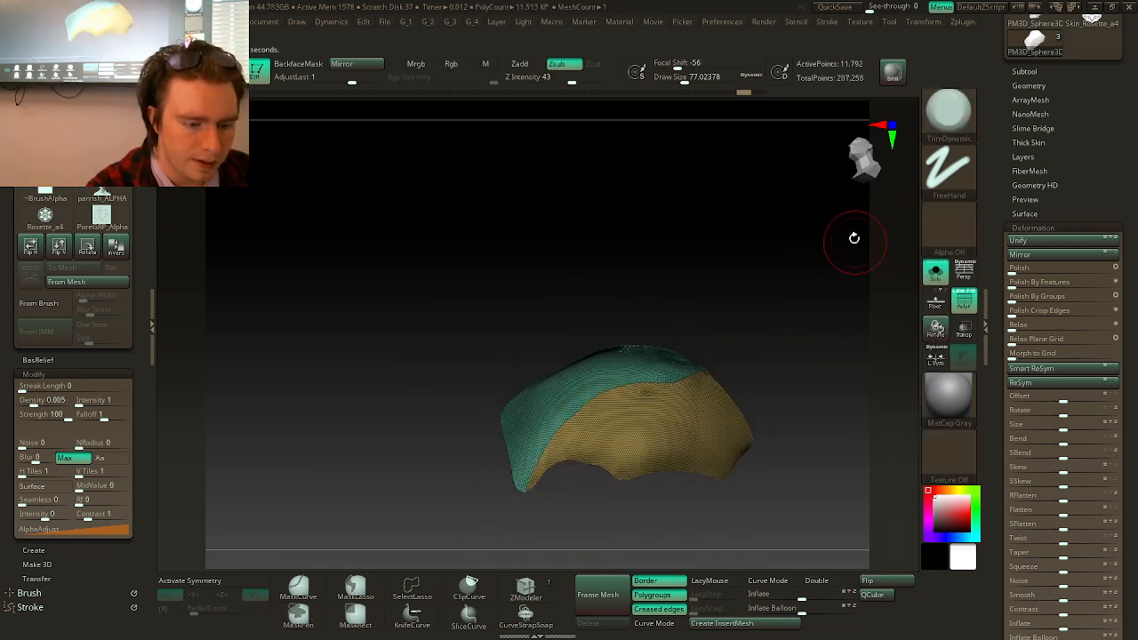
{"action": "key", "text": "2"}
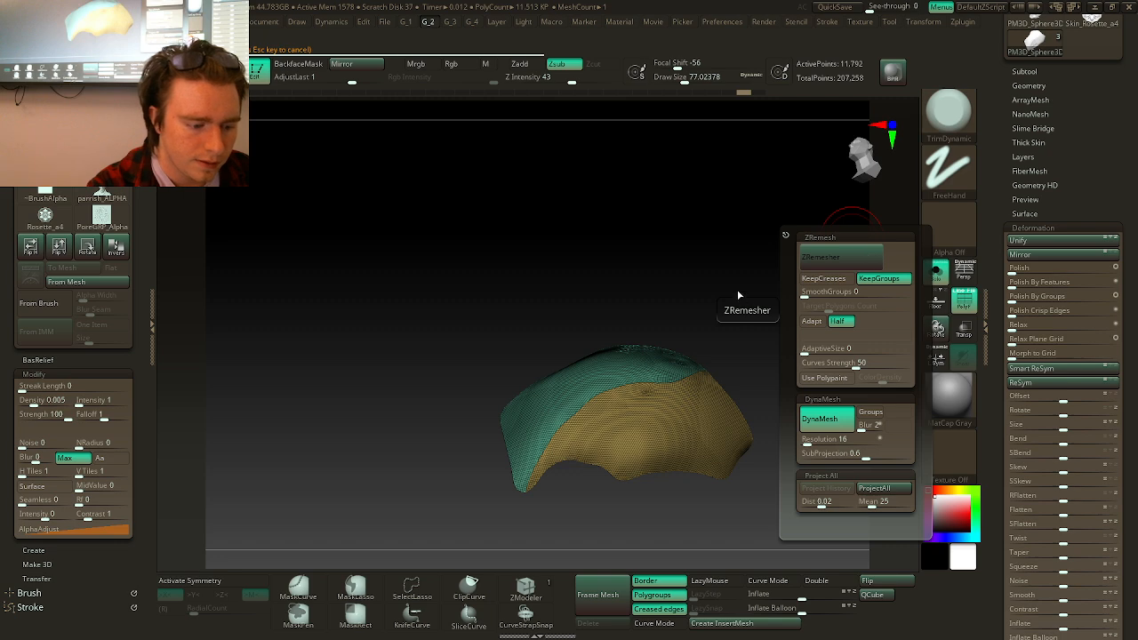
{"action": "mouse_move", "coordinate": [726, 279]}
{"action": "left_mouse_down"}
{"action": "mouse_move", "coordinate": [701, 254]}
{"action": "mouse_move", "coordinate": [741, 337]}
{"action": "mouse_move", "coordinate": [778, 296]}
{"action": "left_mouse_up"}
- Undo back to the dense panel and try to delete hidden geometry from it
{"action": "key", "text": "ctrl"}
{"action": "key", "text": "3"}
{"action": "left_click", "coordinate": [823, 279]}
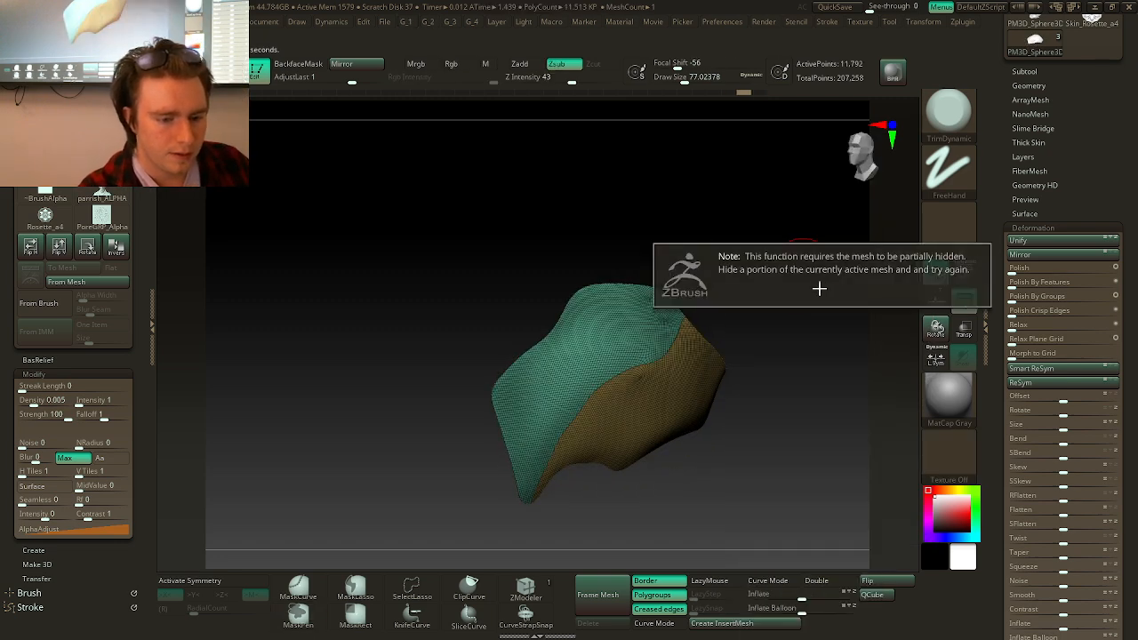
{"action": "left_click", "coordinate": [819, 287]}
- ZRemesh the isolated two-group panel with KeepGroups and Half enabled and AdaptiveSize 0
{"action": "key", "text": "2"}
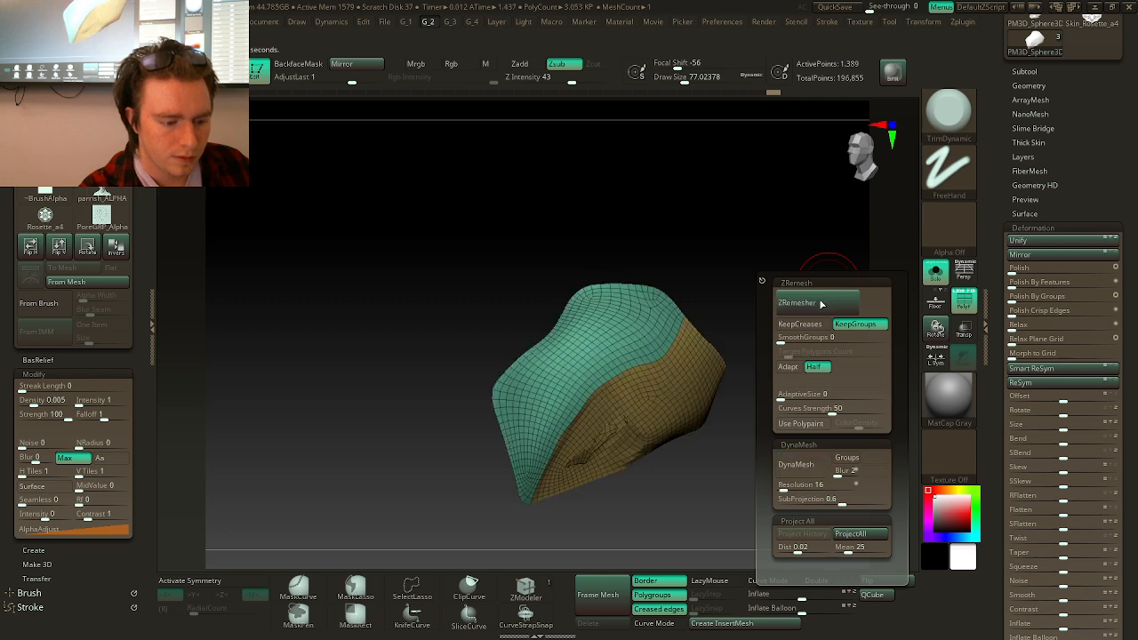
{"action": "left_click_drag", "start_coordinate": [737, 426], "coordinate": [759, 366]}
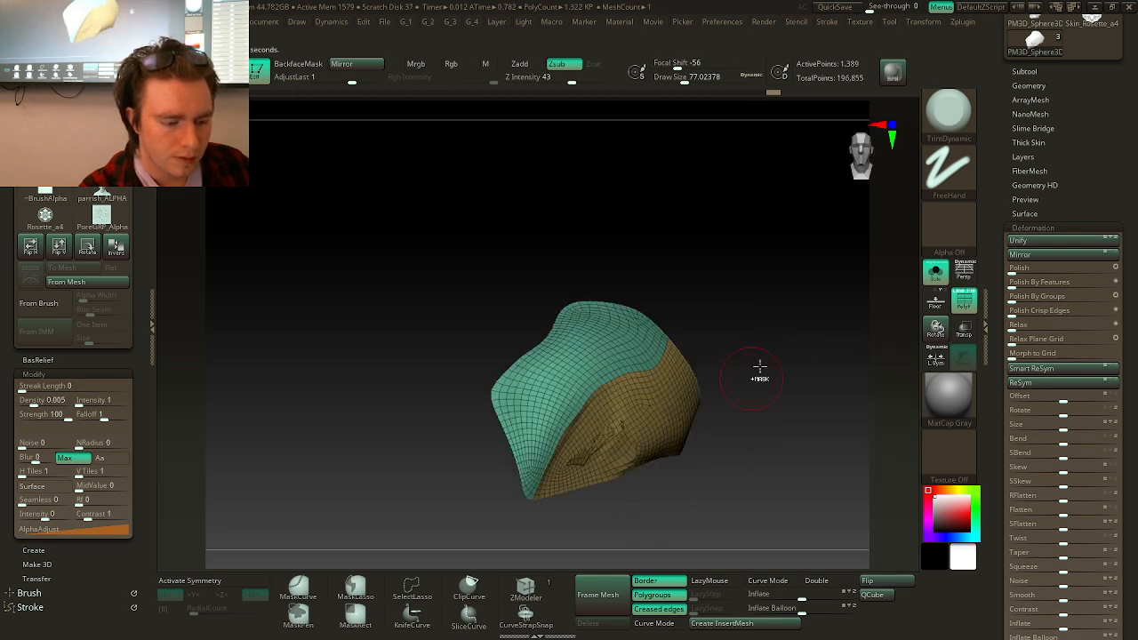
- Undo the remesh back to the dense cheek panel and merge its two polygroups into a single group
{"action": "left_click", "coordinate": [935, 285]}
{"action": "left_click_drag", "start_coordinate": [825, 313], "coordinate": [823, 348]}
{"action": "key", "text": "ctrl+z"}
{"action": "key", "text": "ctrl+z"}
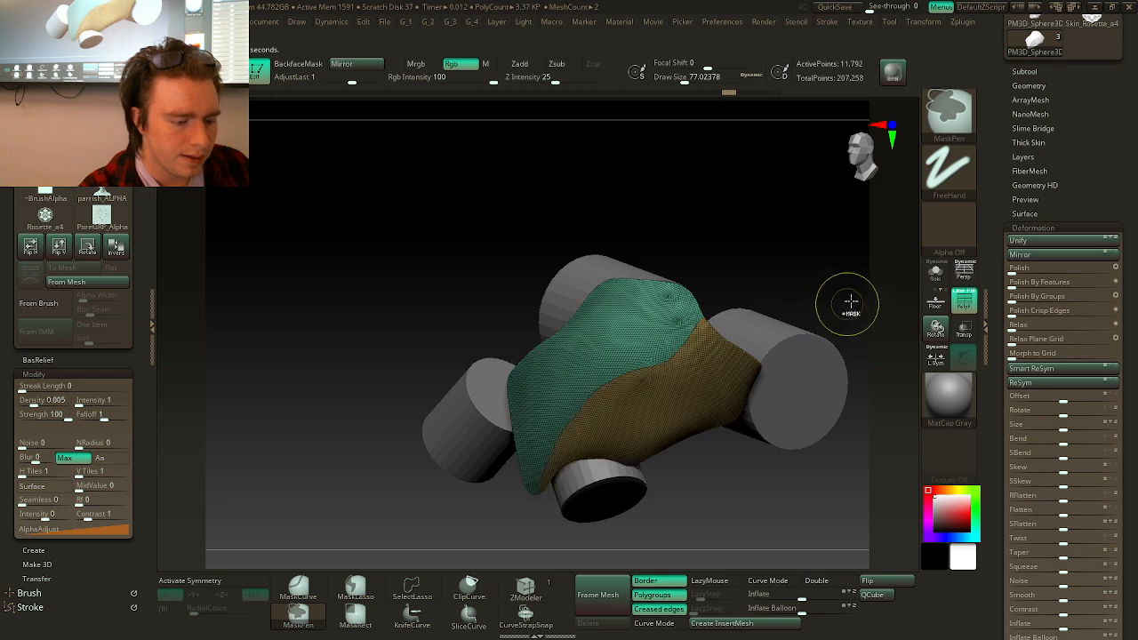
{"action": "mouse_move", "coordinate": [851, 304]}
{"action": "left_mouse_down"}
{"action": "mouse_move", "coordinate": [878, 237]}
{"action": "mouse_move", "coordinate": [871, 268]}
{"action": "left_mouse_up"}
{"action": "key", "text": "ctrl+w"}
- ZRemesh the single-group panel several times with KeepGroups and Half enabled, checking it in Solo and against the surrounding cylinders
{"action": "key", "text": "2"}
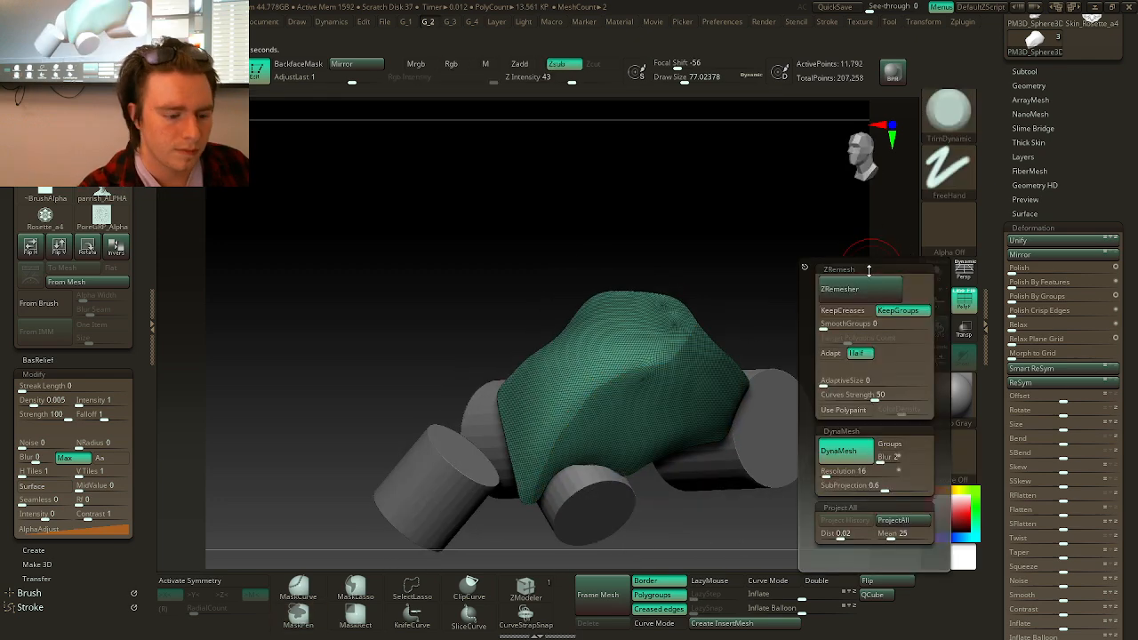
{"action": "left_click", "coordinate": [859, 289]}
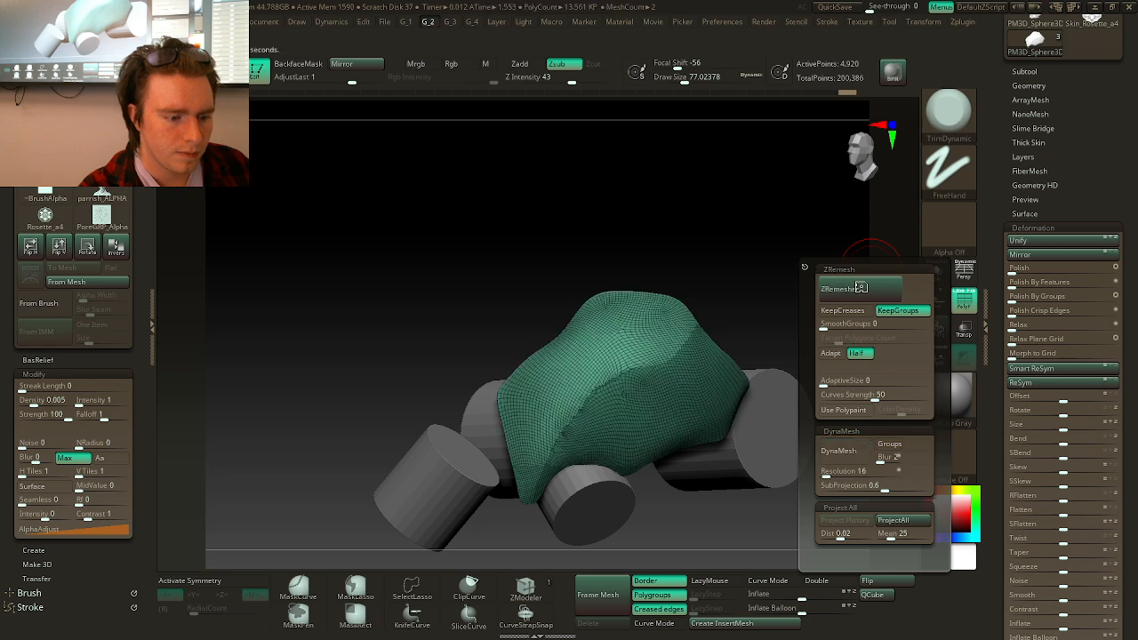
{"action": "left_click", "coordinate": [935, 271]}
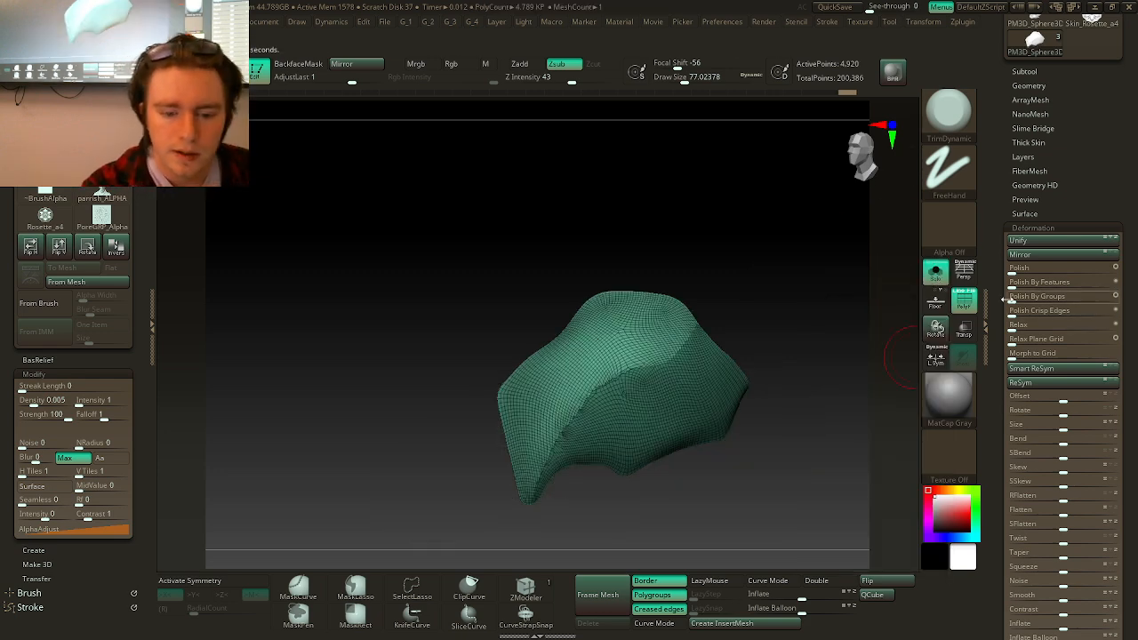
{"action": "left_click_drag", "start_coordinate": [853, 272], "coordinate": [848, 294]}
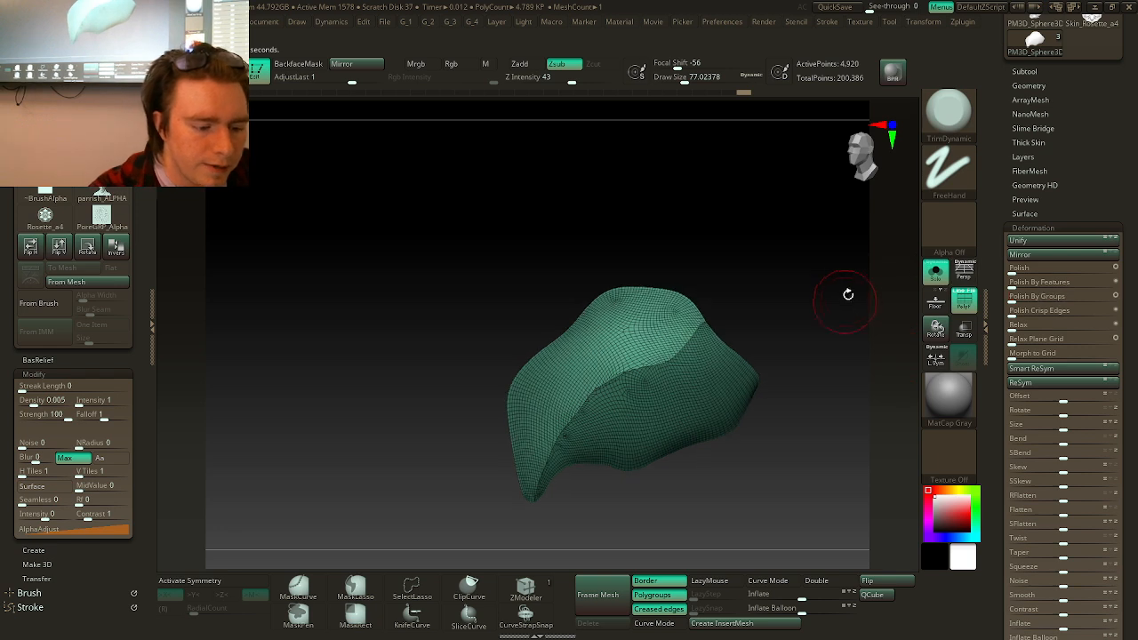
{"action": "key", "text": "2"}
{"action": "left_click", "coordinate": [845, 308]}
{"action": "left_click", "coordinate": [842, 315]}
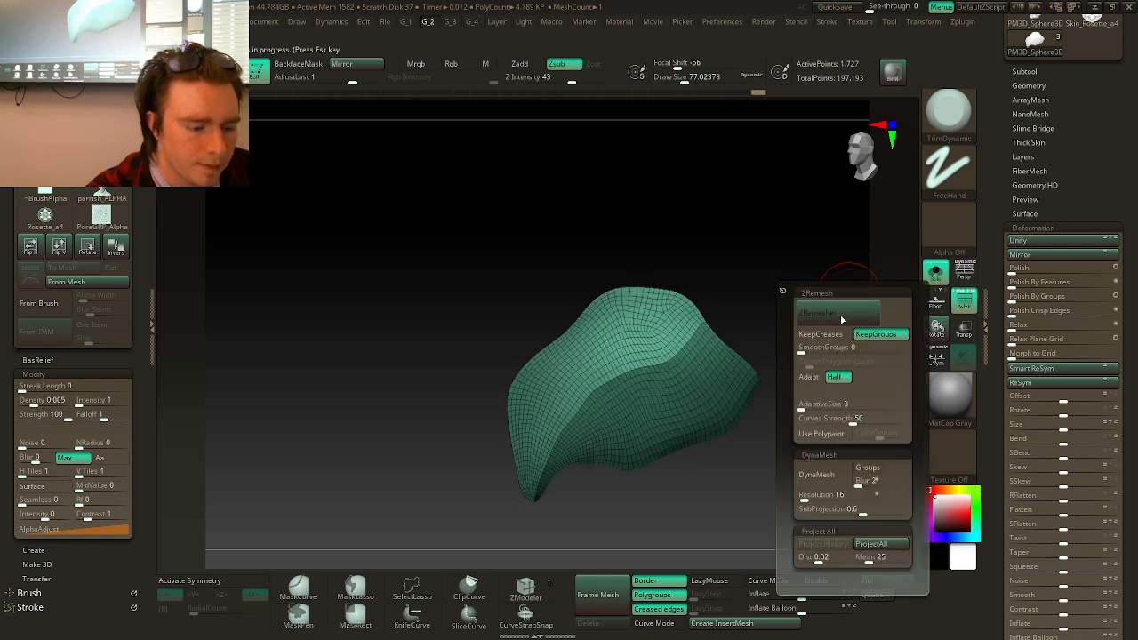
{"action": "left_click_drag", "start_coordinate": [807, 269], "coordinate": [833, 265]}
{"action": "left_click", "coordinate": [935, 272]}
{"action": "left_click", "coordinate": [964, 301]}
{"action": "key", "text": "shift+f"}
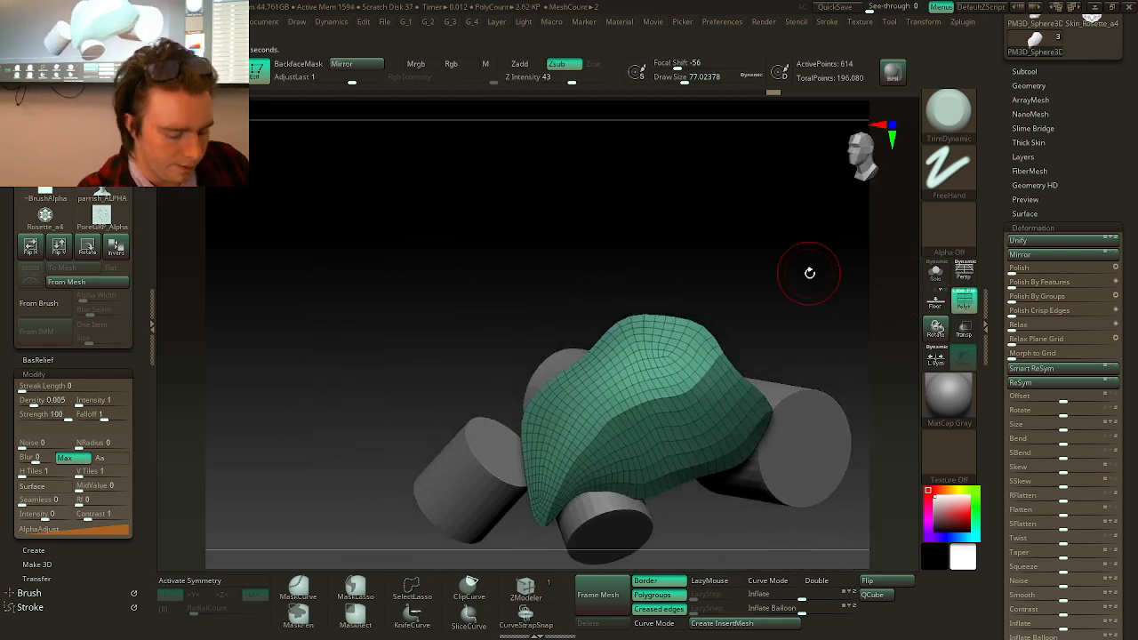
- Reshape the panel's outline near its lower tip and upper edge with the Move brush
{"action": "key", "text": "b"}
{"action": "key", "text": "m"}
{"action": "key", "text": "v"}
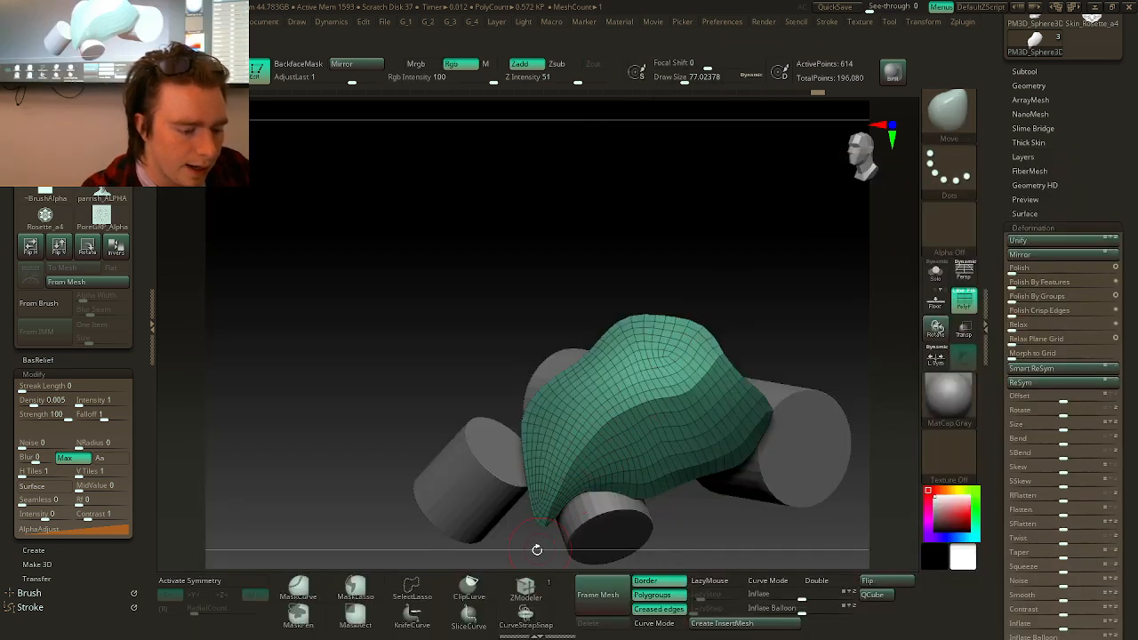
{"action": "left_click_drag", "start_coordinate": [537, 550], "coordinate": [581, 475]}
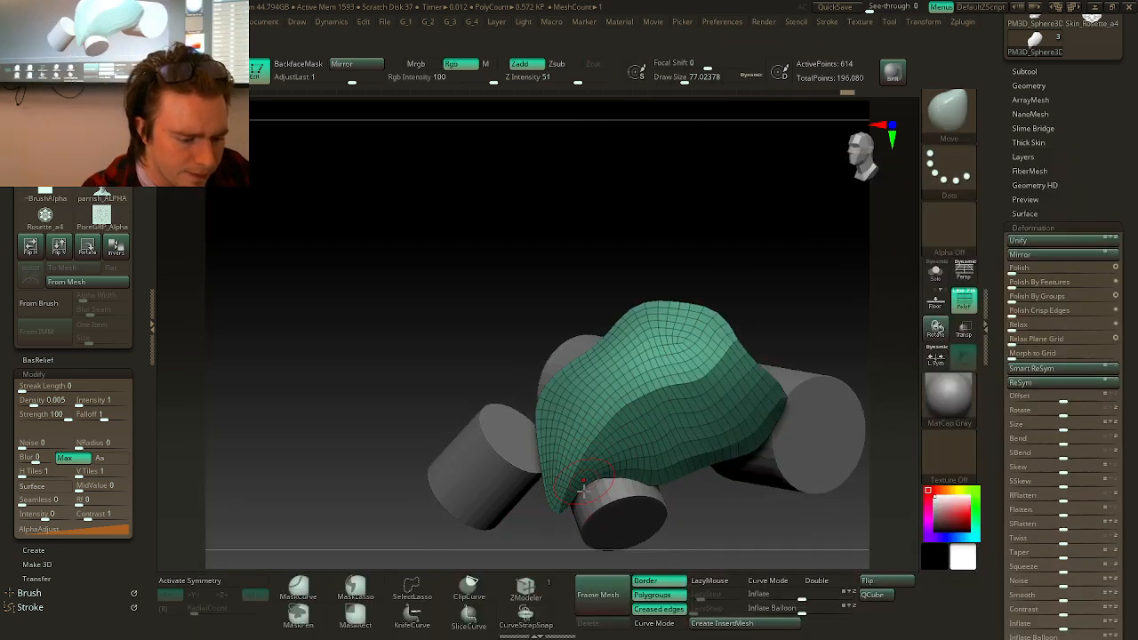
{"action": "left_click_drag", "start_coordinate": [846, 280], "coordinate": [815, 277]}
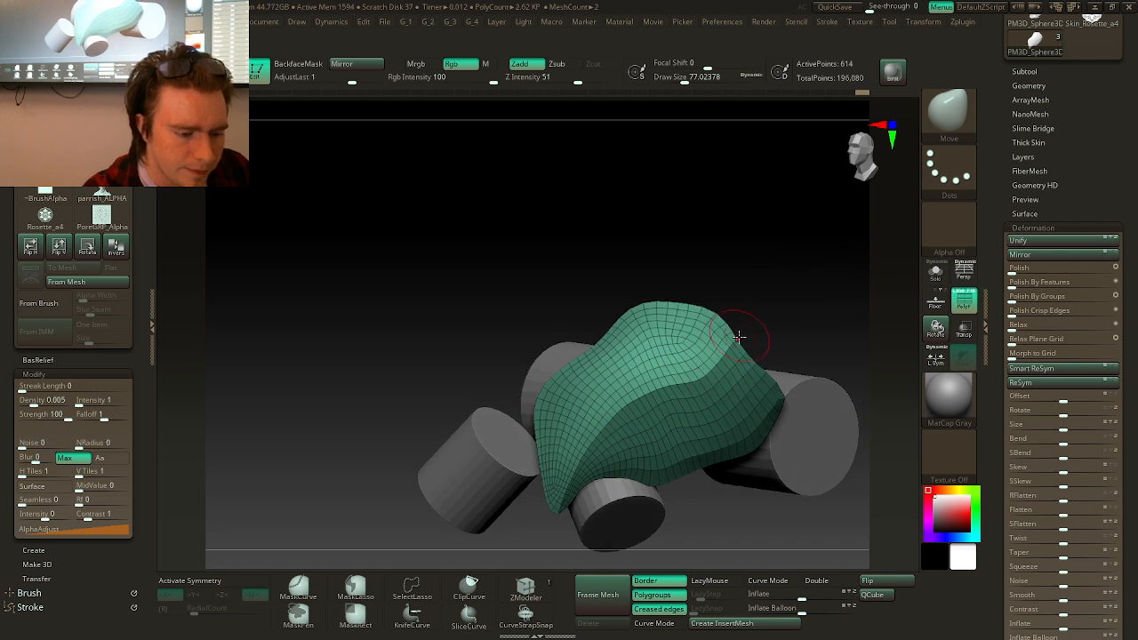
{"action": "mouse_move", "coordinate": [744, 336]}
{"action": "left_mouse_down"}
{"action": "mouse_move", "coordinate": [755, 338]}
{"action": "mouse_move", "coordinate": [730, 352]}
{"action": "mouse_move", "coordinate": [797, 281]}
{"action": "mouse_move", "coordinate": [740, 340]}
{"action": "left_mouse_up"}
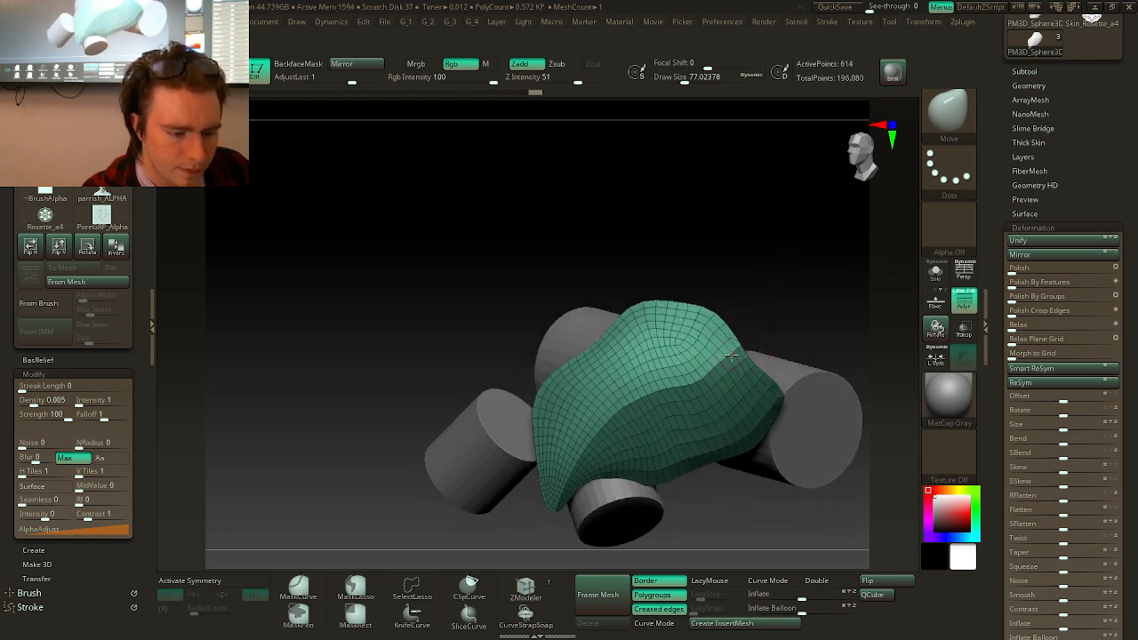
{"action": "mouse_move", "coordinate": [802, 286]}
{"action": "left_mouse_down"}
{"action": "mouse_move", "coordinate": [810, 307]}
{"action": "mouse_move", "coordinate": [791, 290]}
{"action": "left_mouse_up"}
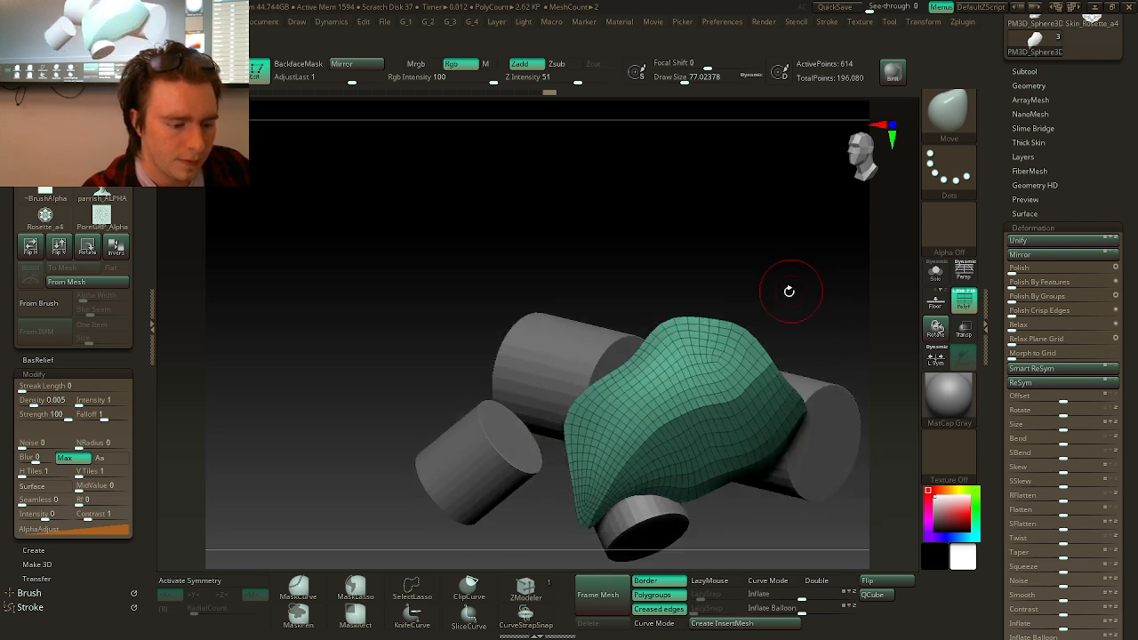
- Try to trim the panel's left edge with a straight KnifeCurve cut from below the tip upward
{"action": "key", "text": "ctrl+shift"}
{"action": "left_click", "coordinate": [953, 129]}
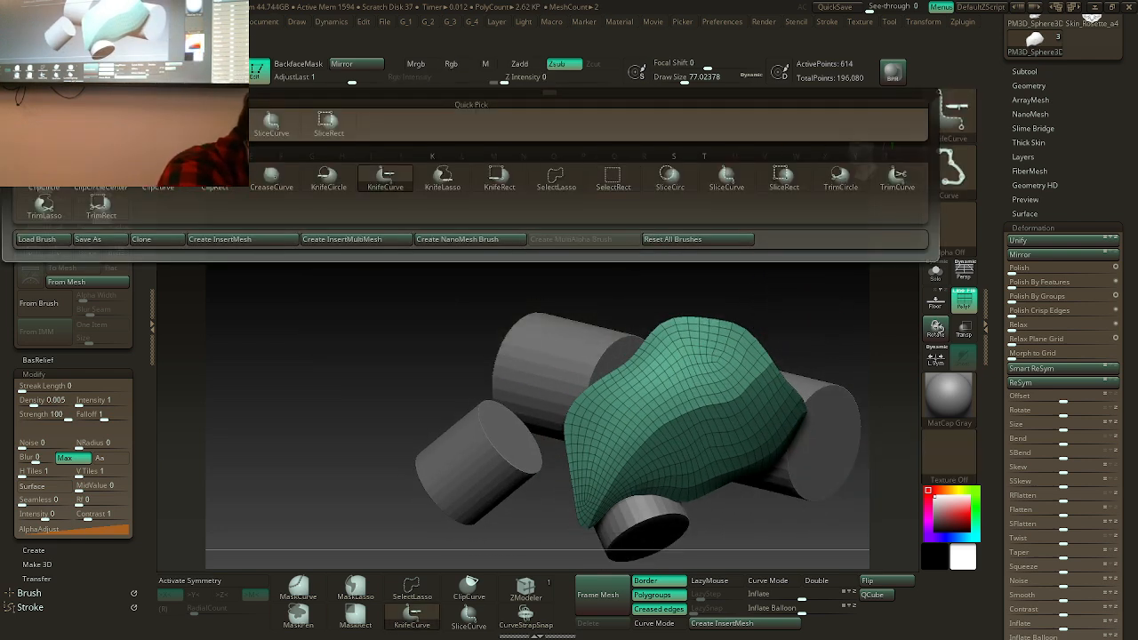
{"action": "left_click", "coordinate": [385, 175]}
{"action": "mouse_move", "coordinate": [578, 280]}
{"action": "left_mouse_down"}
{"action": "mouse_move", "coordinate": [635, 219]}
{"action": "mouse_move", "coordinate": [614, 294]}
{"action": "left_mouse_up"}
{"action": "key", "text": "ctrl+shift"}
{"action": "left_click_drag", "start_coordinate": [571, 534], "coordinate": [522, 176], "text": "ctrl+shift"}
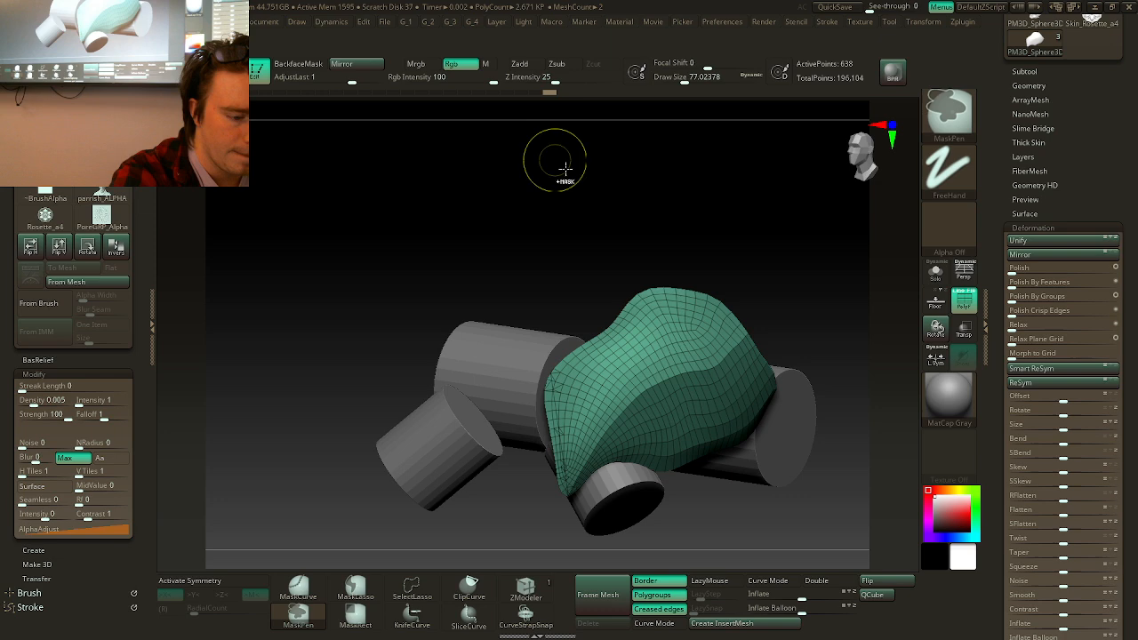
- Slice a thin strip off the panel's left edge with SliceCurve, hide the strip and delete it
{"action": "left_click", "coordinate": [469, 615]}
{"action": "left_click_drag", "start_coordinate": [573, 532], "coordinate": [515, 173], "text": "ctrl+shift"}
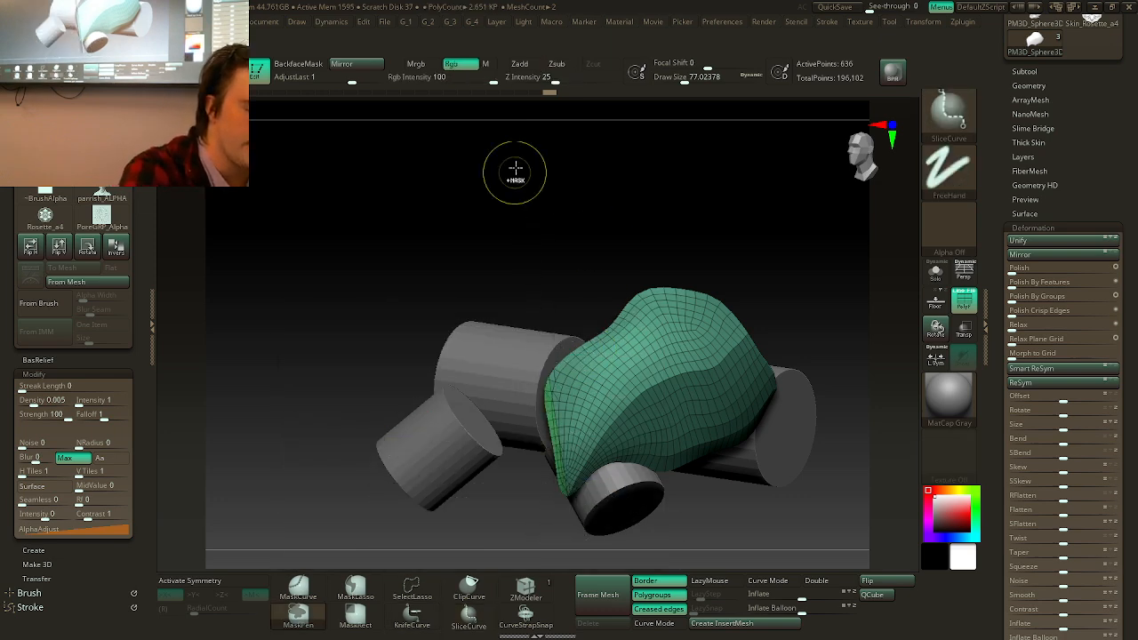
{"action": "left_click", "coordinate": [546, 427], "text": "ctrl+shift"}
{"action": "left_click", "coordinate": [411, 587]}
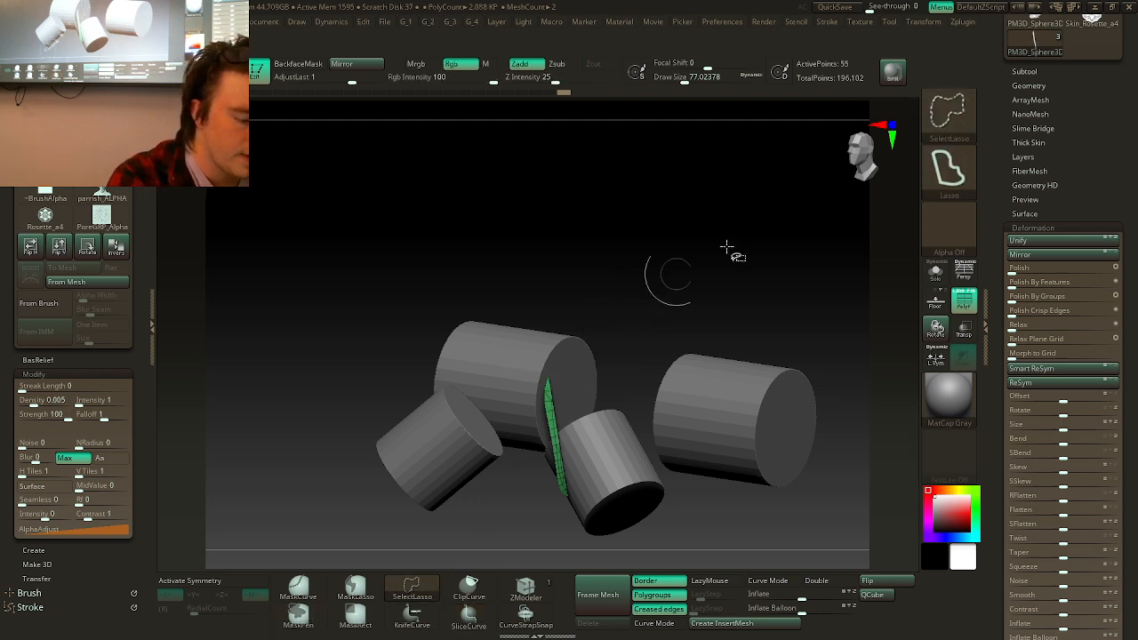
{"action": "left_click", "coordinate": [727, 246], "text": "ctrl+shift"}
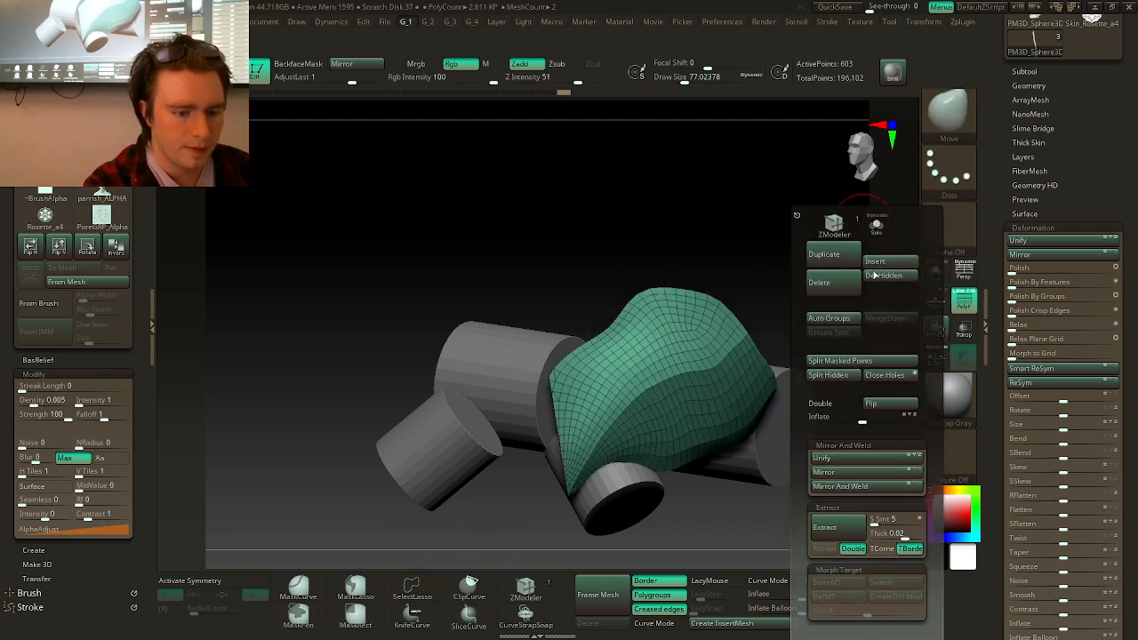
- Slice the wavy strip off the panel's upper-left edge with SliceCurve, hide it and delete the hidden geometry
{"action": "key", "text": "ctrl+shift"}
{"action": "left_click", "coordinate": [469, 618], "text": "ctrl+shift"}
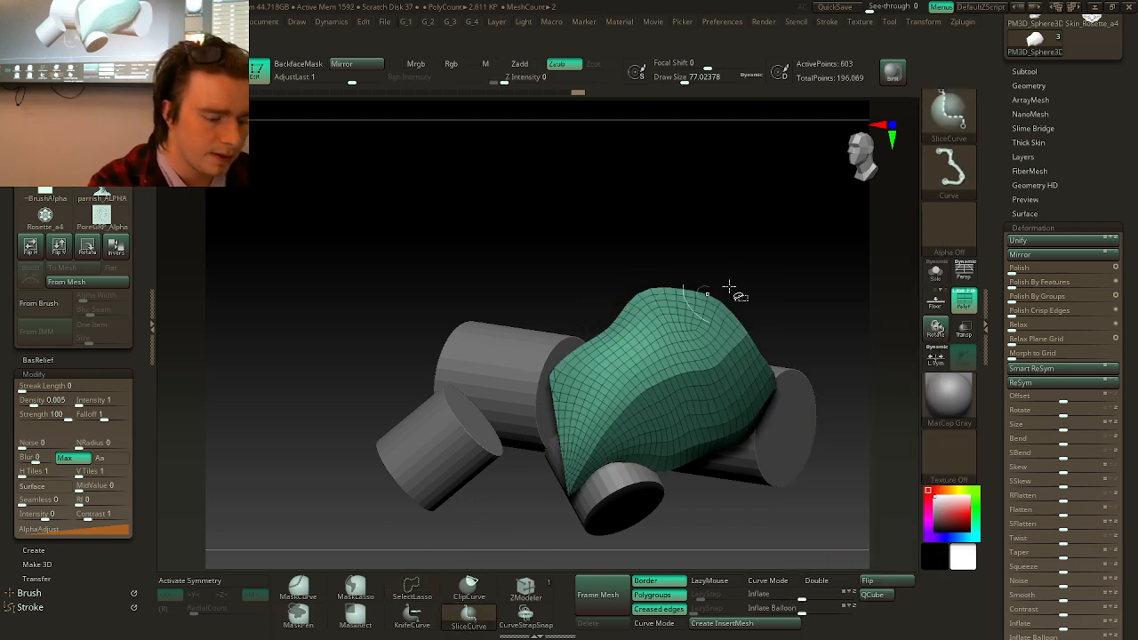
{"action": "key", "text": "ctrl"}
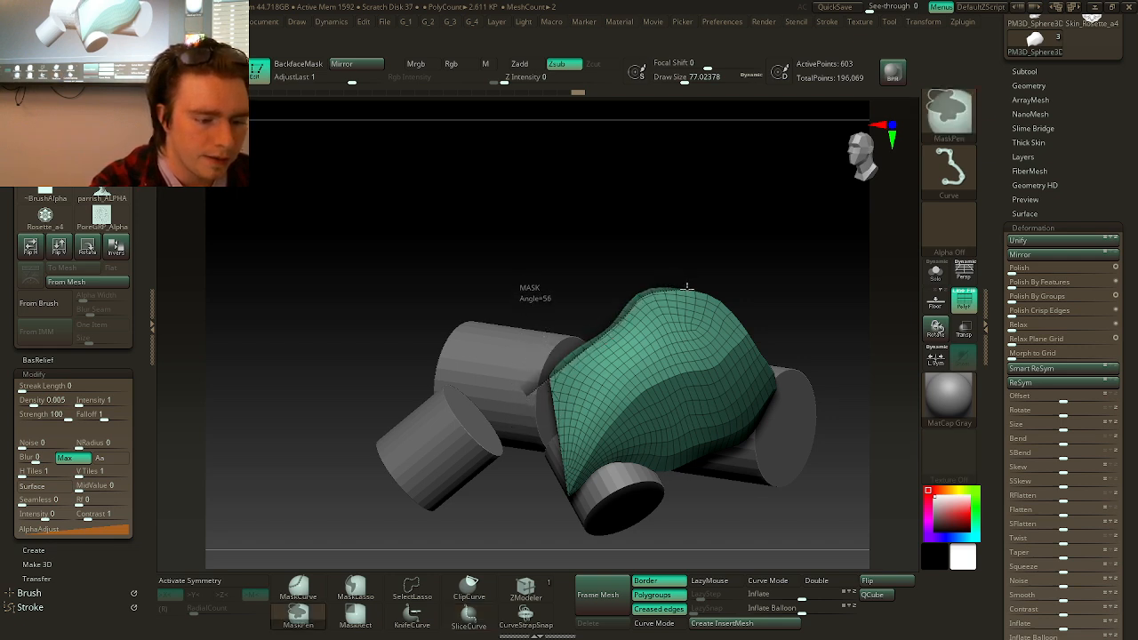
{"action": "left_click_drag", "start_coordinate": [713, 280], "coordinate": [741, 266], "text": "ctrl"}
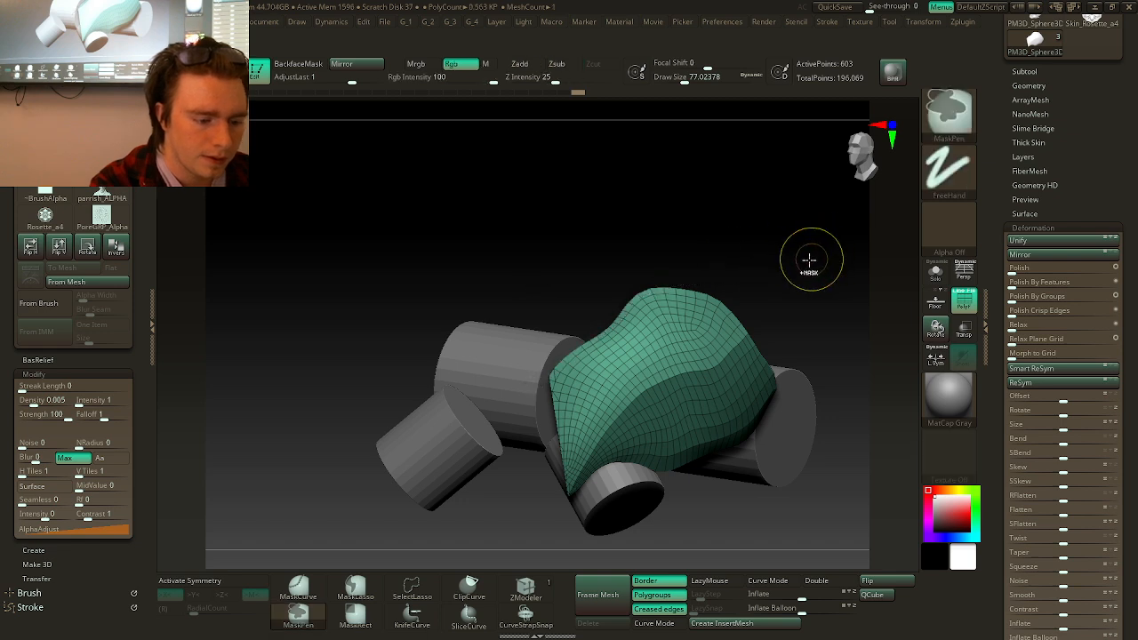
{"action": "left_click_drag", "start_coordinate": [566, 364], "coordinate": [553, 361], "text": "ctrl+shift"}
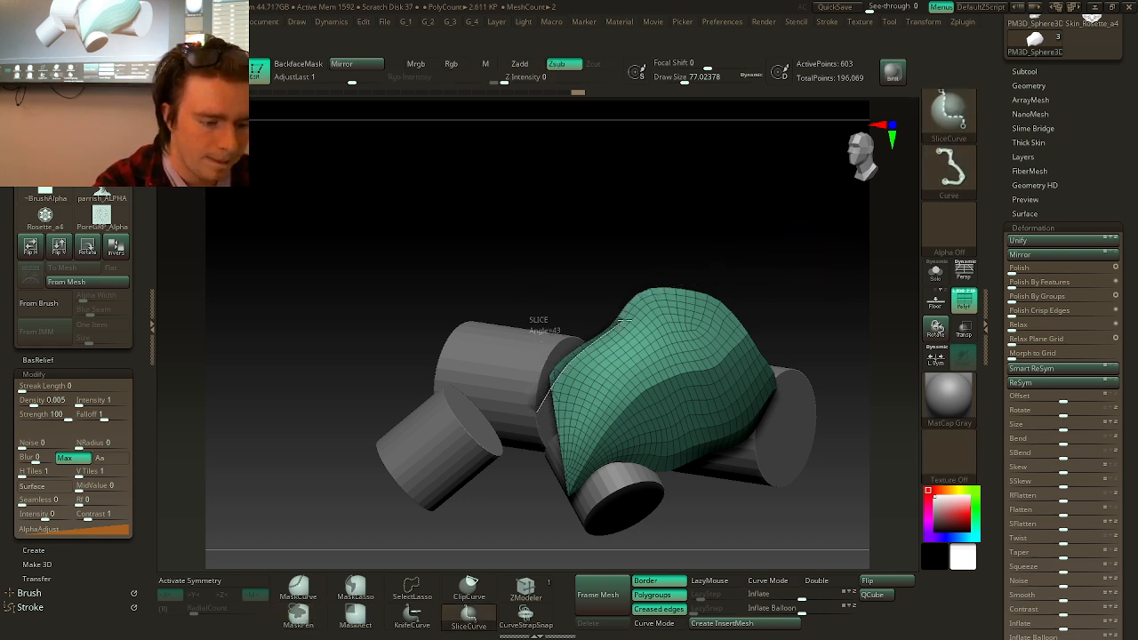
{"action": "left_click_drag", "start_coordinate": [692, 270], "coordinate": [701, 265], "text": "ctrl+shift"}
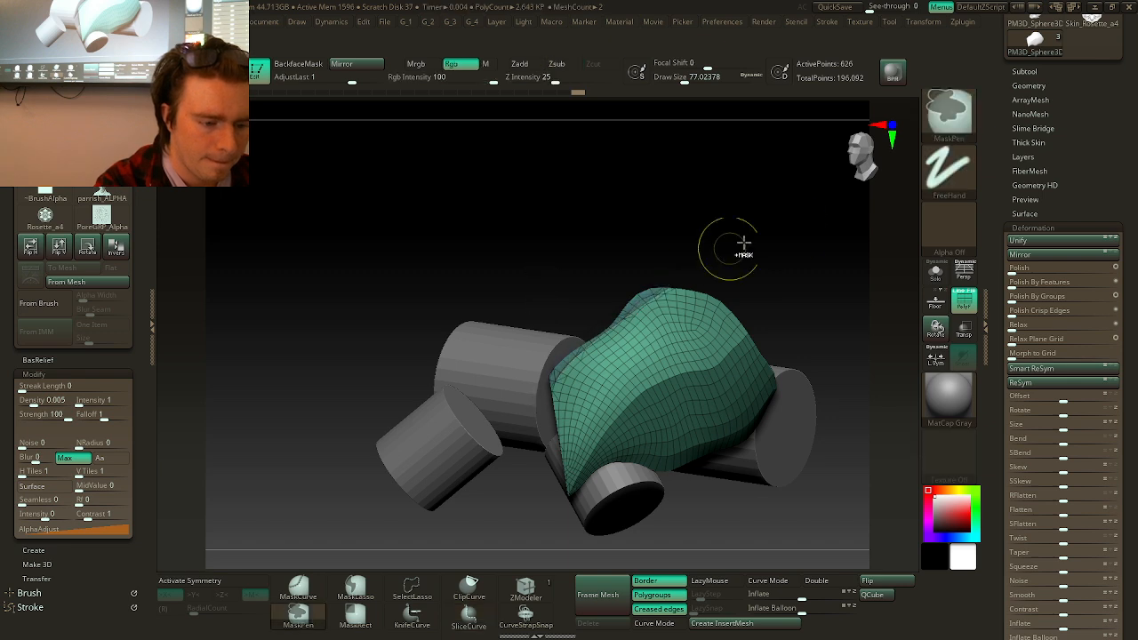
{"action": "left_click", "coordinate": [650, 293], "text": "ctrl+shift"}
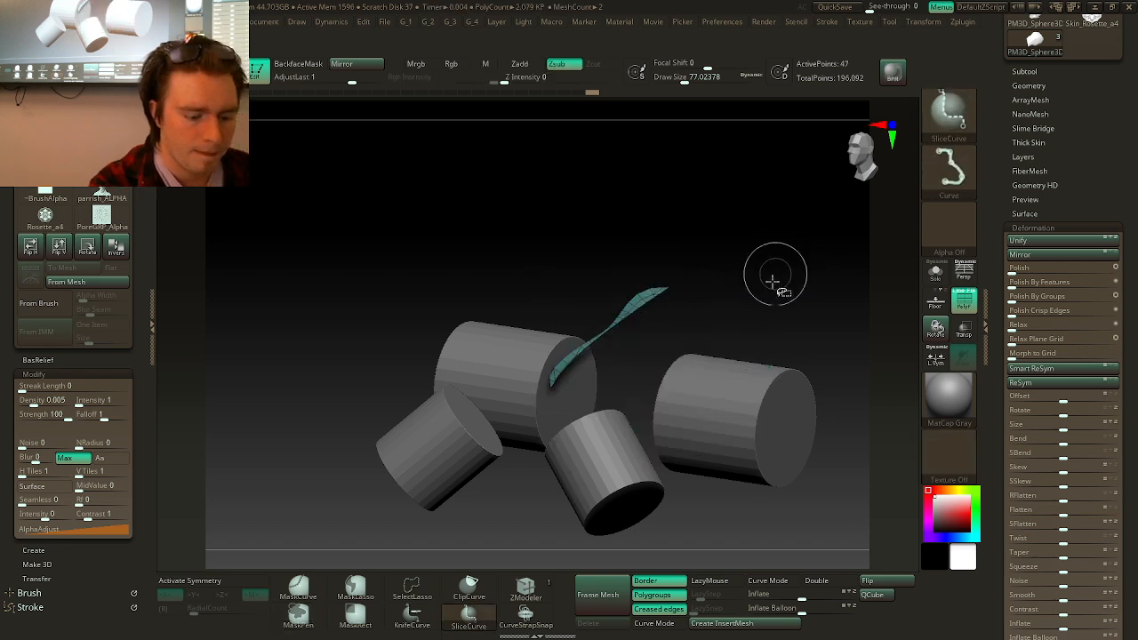
{"action": "left_click", "coordinate": [413, 587], "text": "ctrl+shift"}
{"action": "left_click_drag", "start_coordinate": [740, 283], "coordinate": [838, 262], "text": "ctrl+shift"}
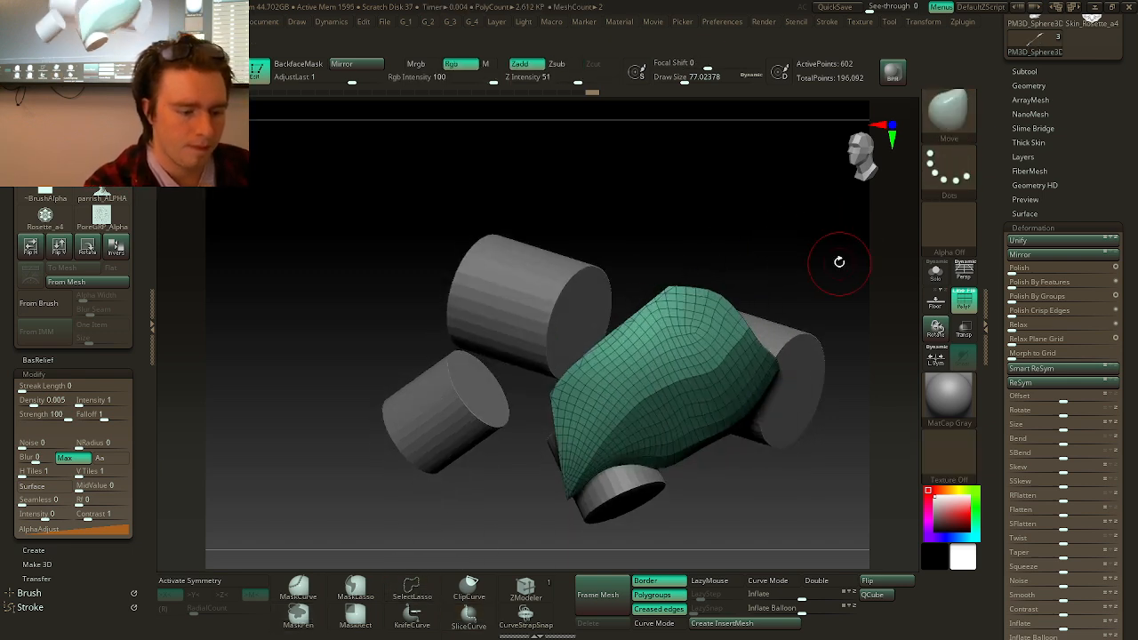
{"action": "key", "text": "1"}
- Slice a small sliver off the panel's right edge with SliceCurve, hide it and delete the hidden geometry
{"action": "mouse_move", "coordinate": [734, 240]}
{"action": "left_mouse_down"}
{"action": "mouse_move", "coordinate": [777, 267]}
{"action": "mouse_move", "coordinate": [826, 237]}
{"action": "left_mouse_up"}
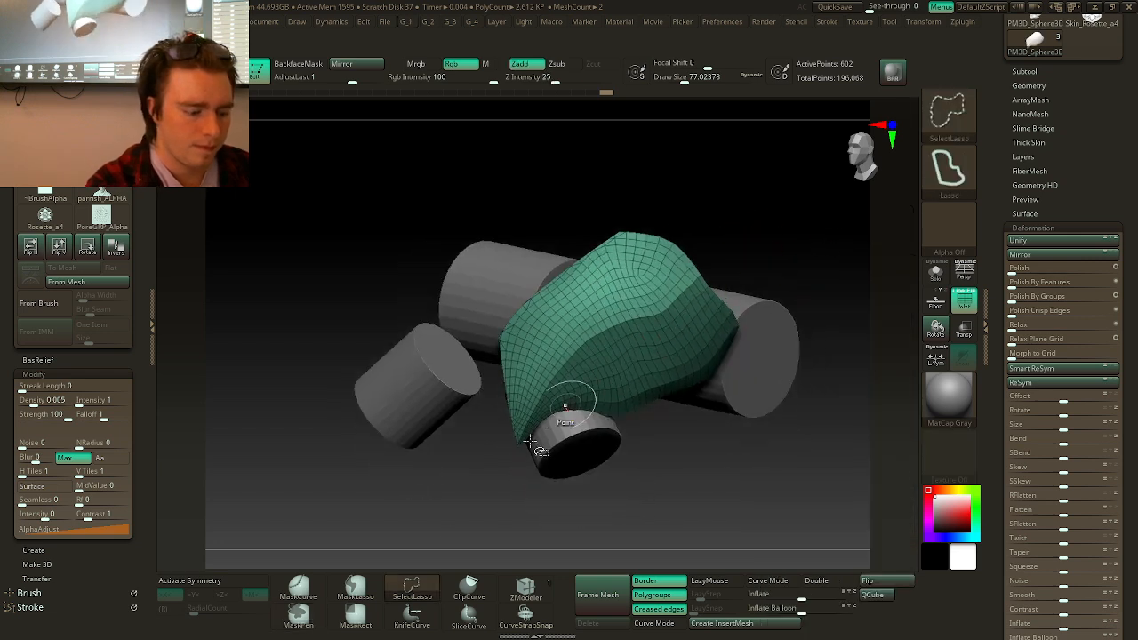
{"action": "left_click", "coordinate": [470, 618]}
{"action": "left_click_drag", "start_coordinate": [685, 350], "coordinate": [821, 264]}
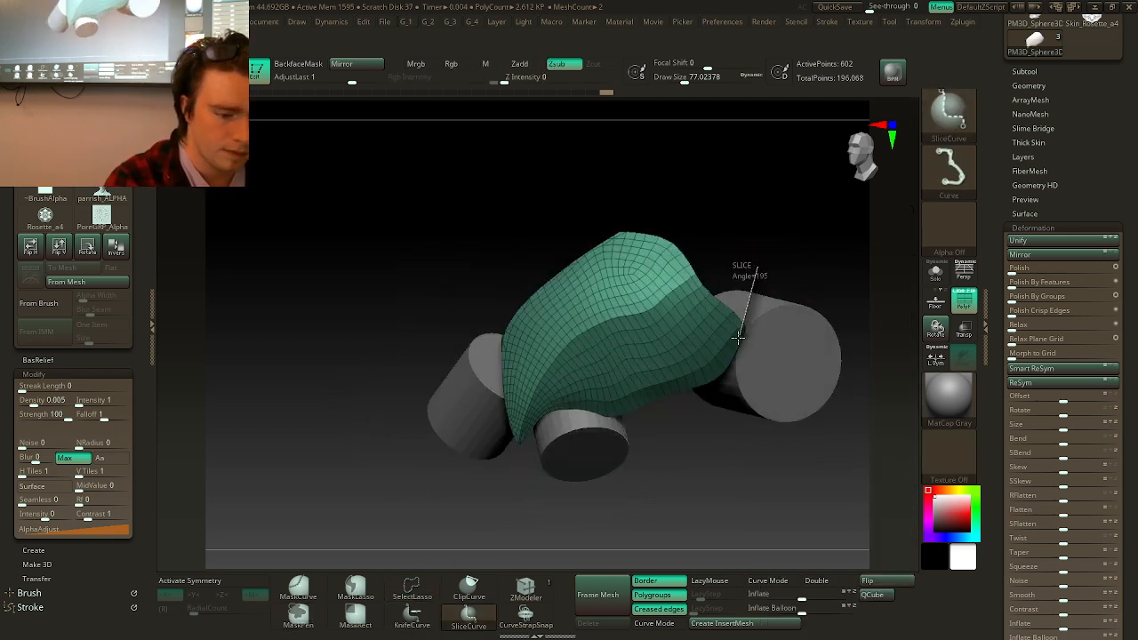
{"action": "mouse_move", "coordinate": [704, 390]}
{"action": "left_mouse_down", "text": "ctrl+shift"}
{"action": "mouse_move", "coordinate": [697, 402]}
{"action": "mouse_move", "coordinate": [726, 414]}
{"action": "left_mouse_up", "text": "ctrl+shift"}
{"action": "left_click", "coordinate": [744, 338], "text": "ctrl+shift"}
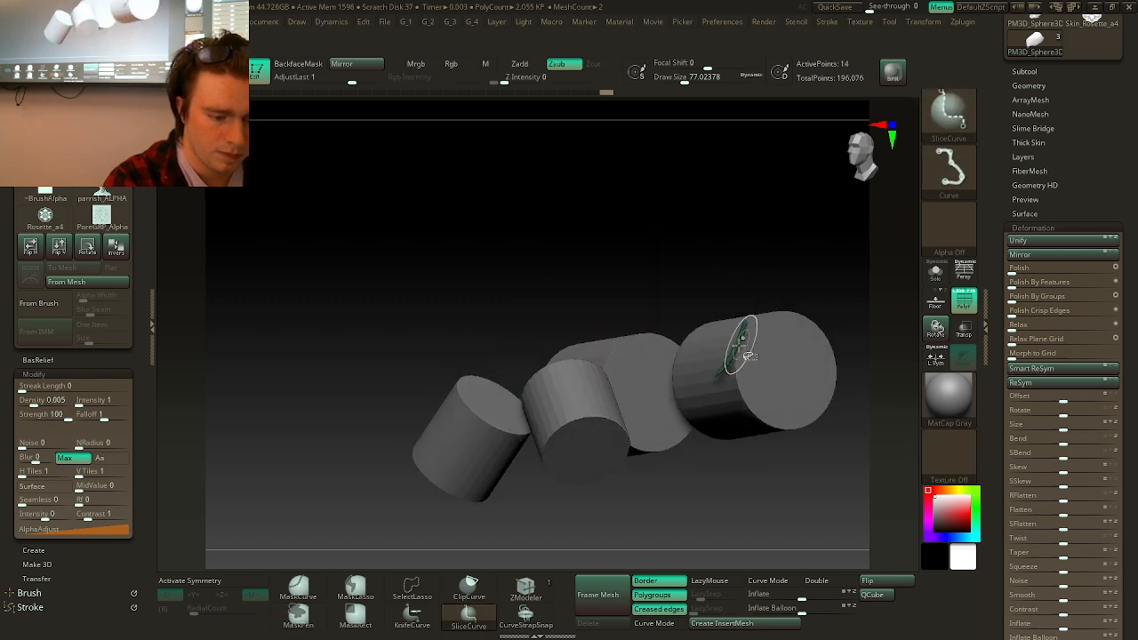
{"action": "left_click", "coordinate": [418, 591], "text": "ctrl+shift"}
{"action": "left_click_drag", "start_coordinate": [818, 209], "coordinate": [820, 230], "text": "ctrl+shift"}
{"action": "key", "text": "1"}
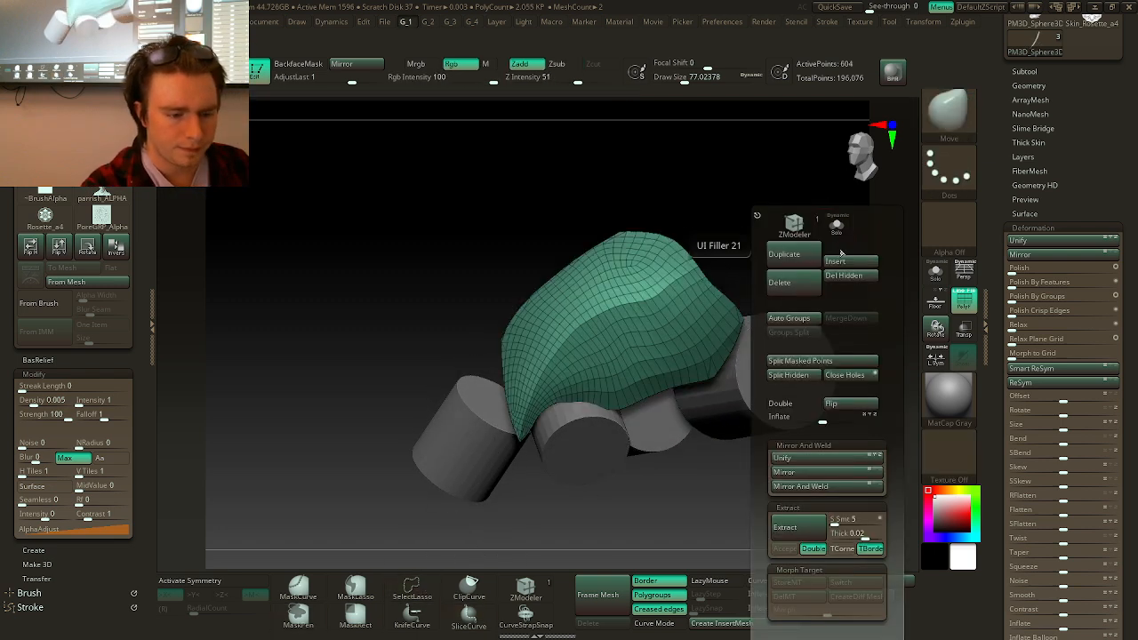
{"action": "left_click", "coordinate": [846, 274]}
- ZRemesh the trimmed panel repeatedly with KeepGroups and Half enabled, inspect the topology and undo the last remesh
{"action": "key", "text": "2"}
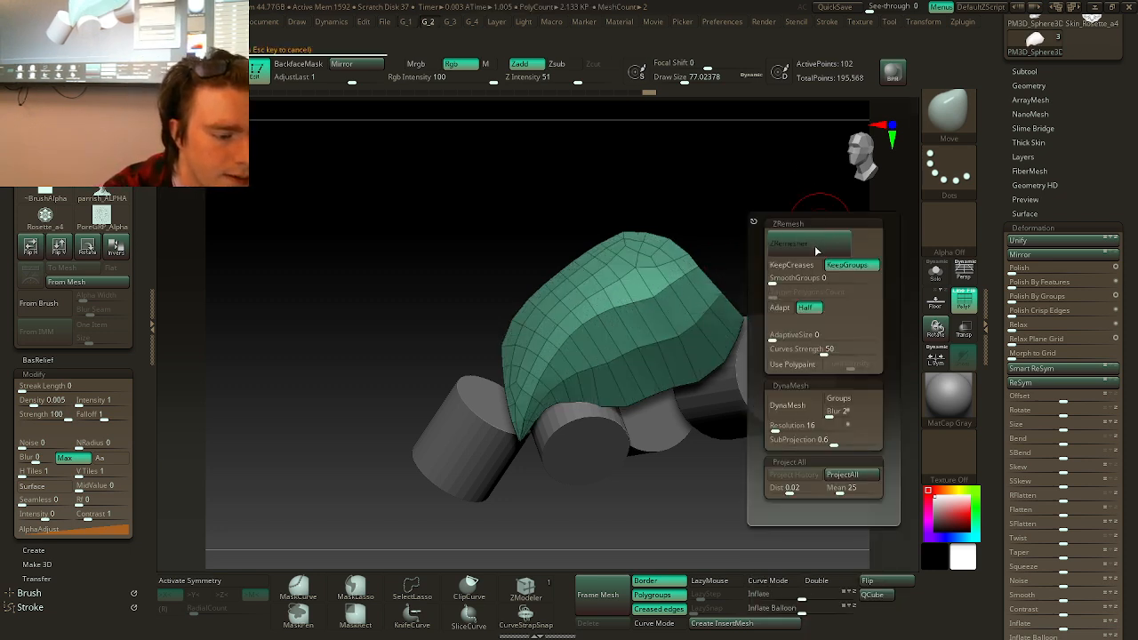
{"action": "left_click_drag", "start_coordinate": [716, 238], "coordinate": [948, 304]}
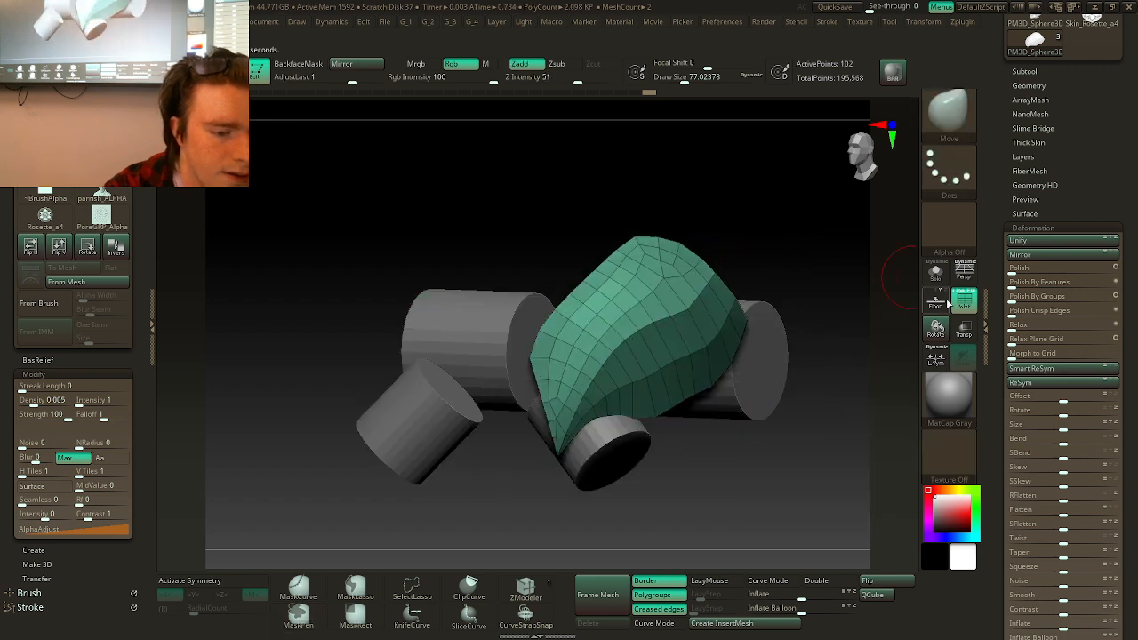
{"action": "left_click", "coordinate": [962, 307]}
{"action": "left_click", "coordinate": [962, 306]}
{"action": "left_click_drag", "start_coordinate": [833, 264], "coordinate": [844, 287]}
{"action": "key", "text": "ctrl+z"}
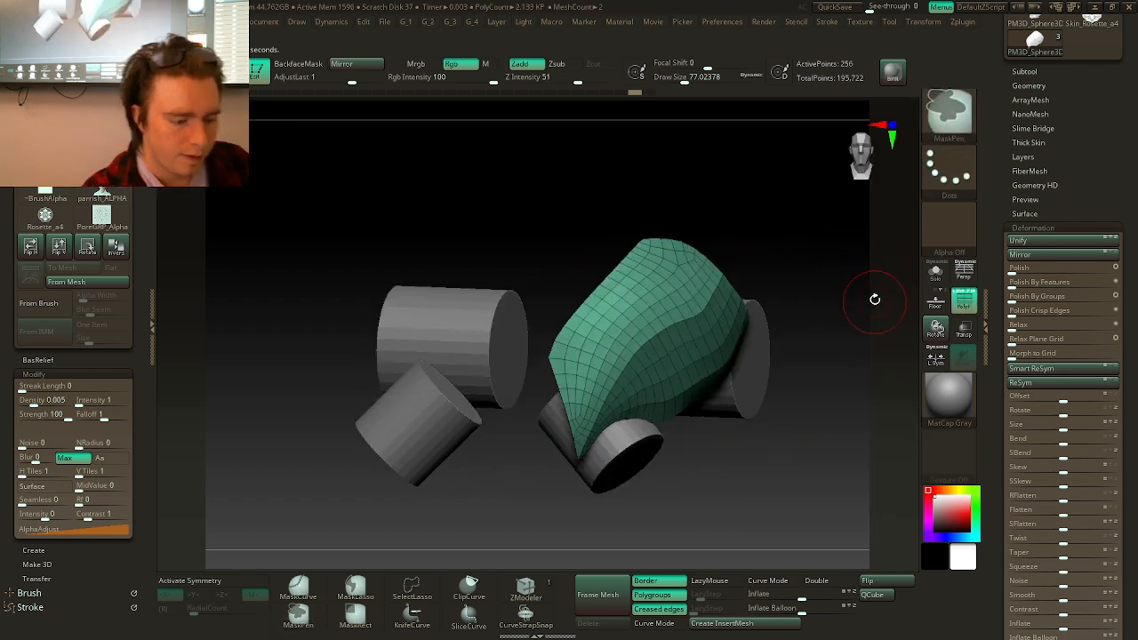
- Try smoothing the remeshed panel with Polish By Groups and undo it
{"action": "key", "text": "1"}
{"action": "key", "text": "3"}
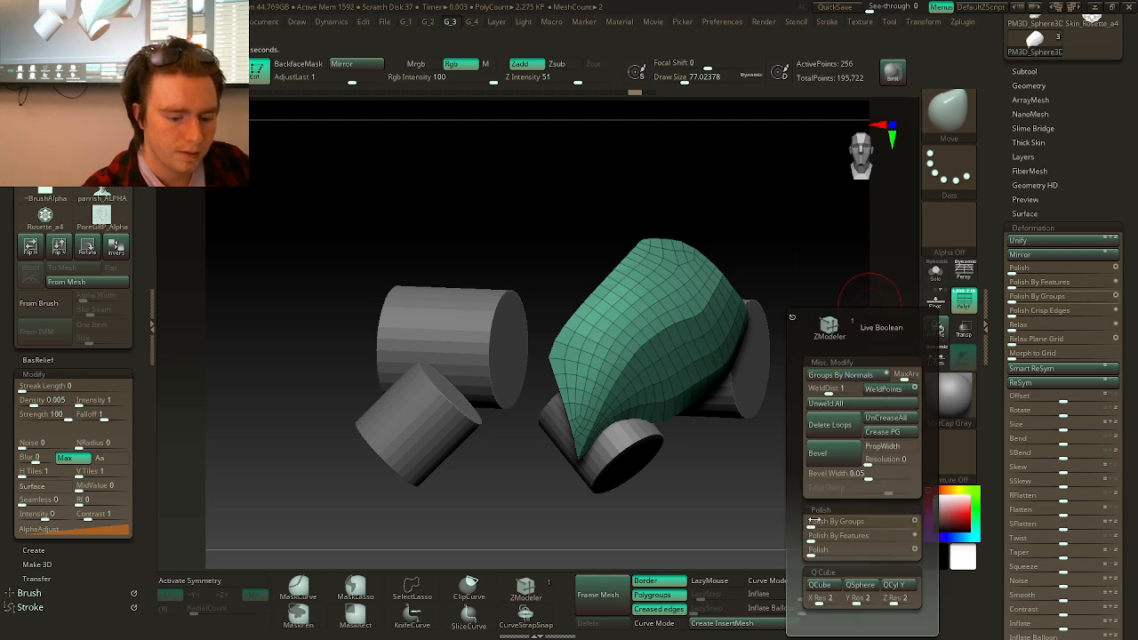
{"action": "left_click", "coordinate": [812, 521]}
{"action": "key", "text": "ctrl+z"}
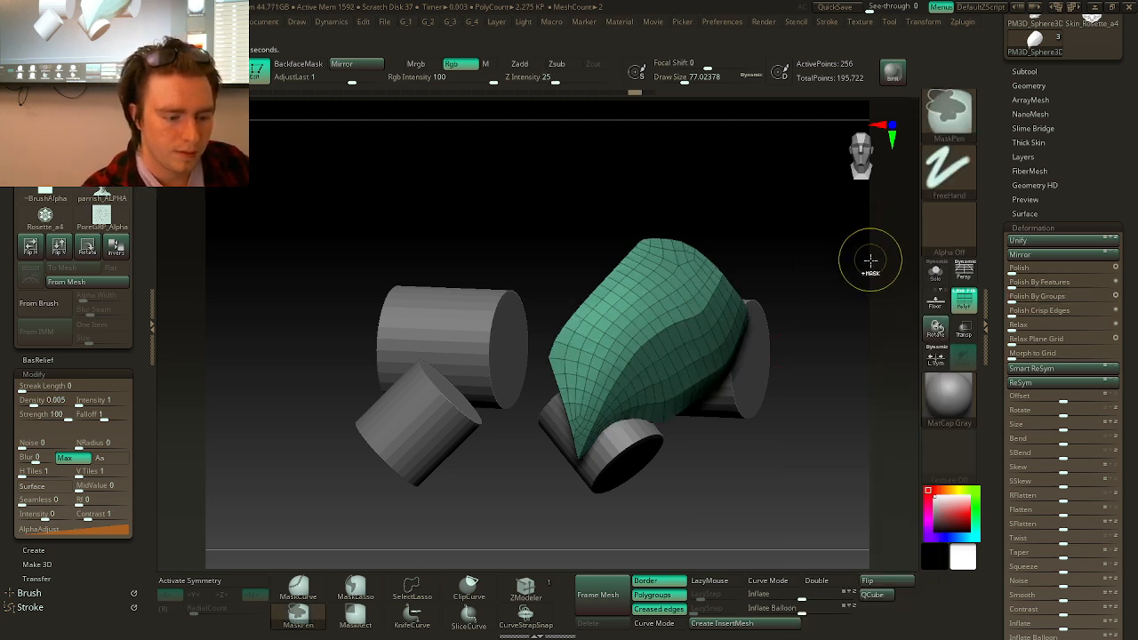
- Smooth the panel's outline with Polish By Groups and ZRemesh it with KeepGroups and Half enabled
{"action": "left_click_drag", "start_coordinate": [872, 257], "coordinate": [866, 264]}
{"action": "key", "text": "space"}
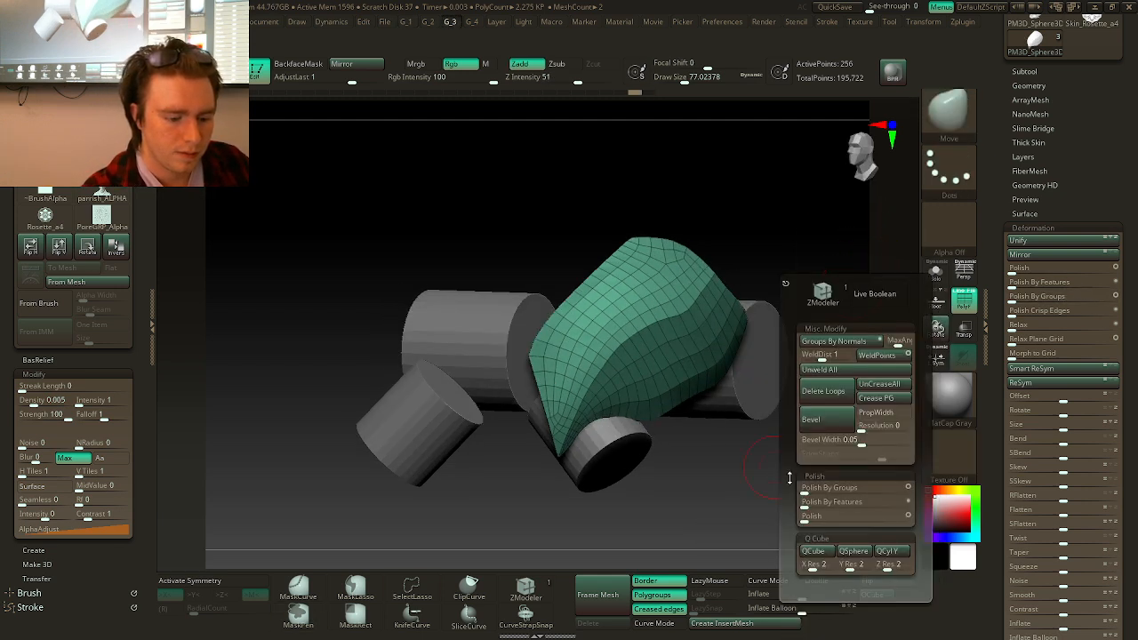
{"action": "left_click", "coordinate": [806, 487]}
{"action": "key", "text": "2"}
{"action": "left_click", "coordinate": [877, 253]}
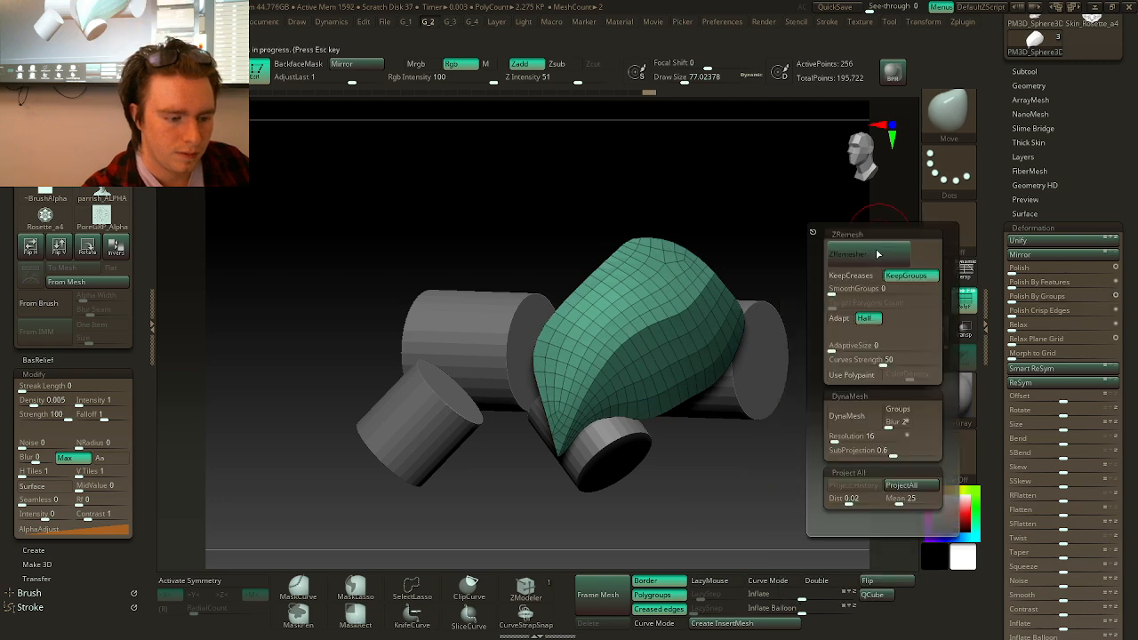
- Give the panel's lower band its own polygroup using ZModeler's PolyGroup polygon action with the Fill target
{"action": "mouse_move", "coordinate": [800, 279]}
{"action": "left_mouse_down"}
{"action": "mouse_move", "coordinate": [813, 241]}
{"action": "mouse_move", "coordinate": [845, 265]}
{"action": "mouse_move", "coordinate": [902, 267]}
{"action": "left_mouse_up"}
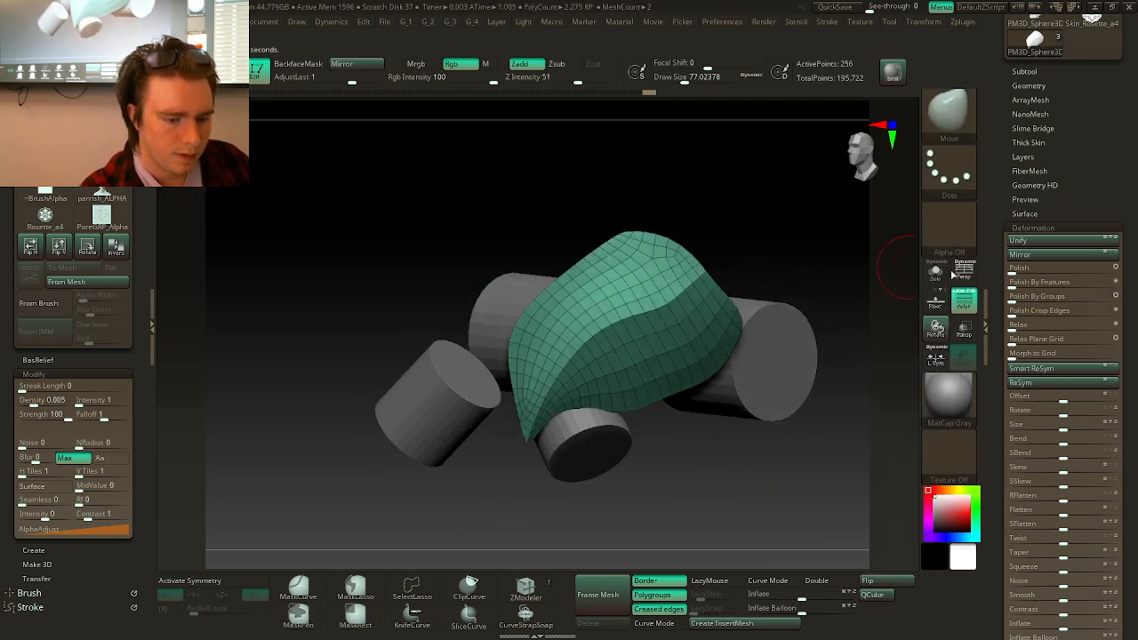
{"action": "mouse_move", "coordinate": [823, 276]}
{"action": "left_mouse_down"}
{"action": "mouse_move", "coordinate": [800, 241]}
{"action": "mouse_move", "coordinate": [830, 229]}
{"action": "mouse_move", "coordinate": [815, 261]}
{"action": "left_mouse_up"}
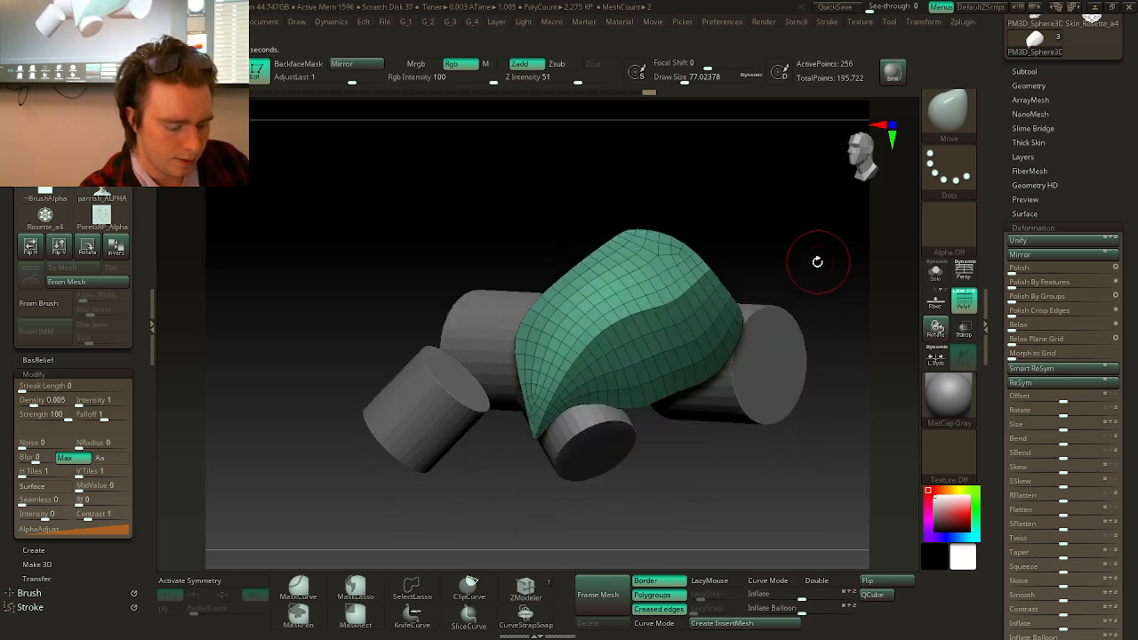
{"action": "key", "text": "b"}
{"action": "key", "text": "z"}
{"action": "key", "text": "m"}
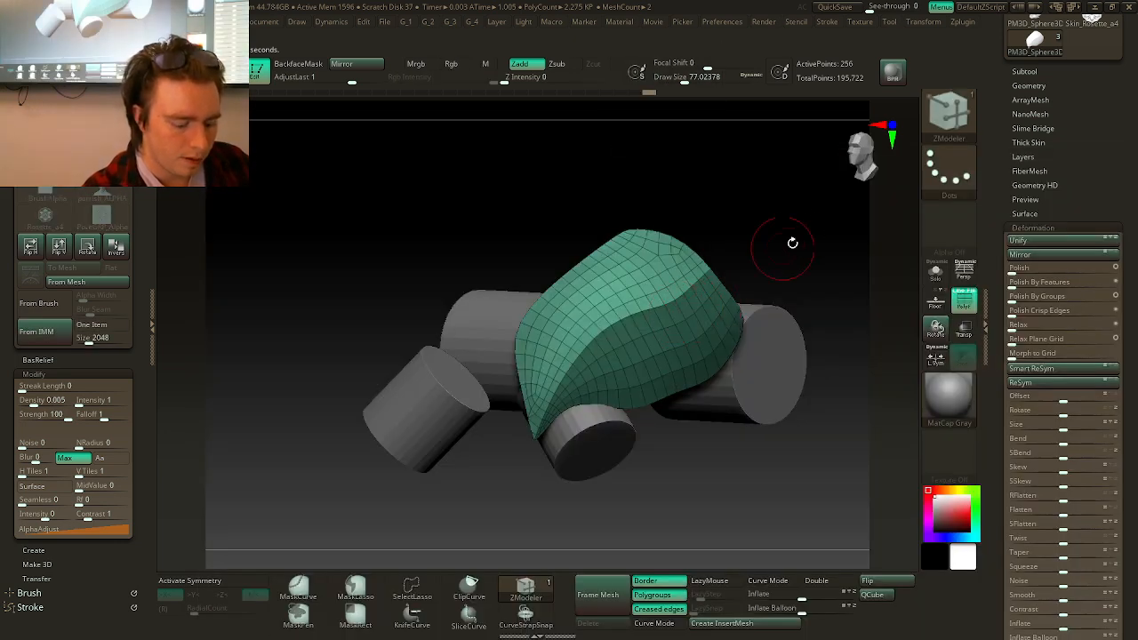
{"action": "key", "text": "space"}
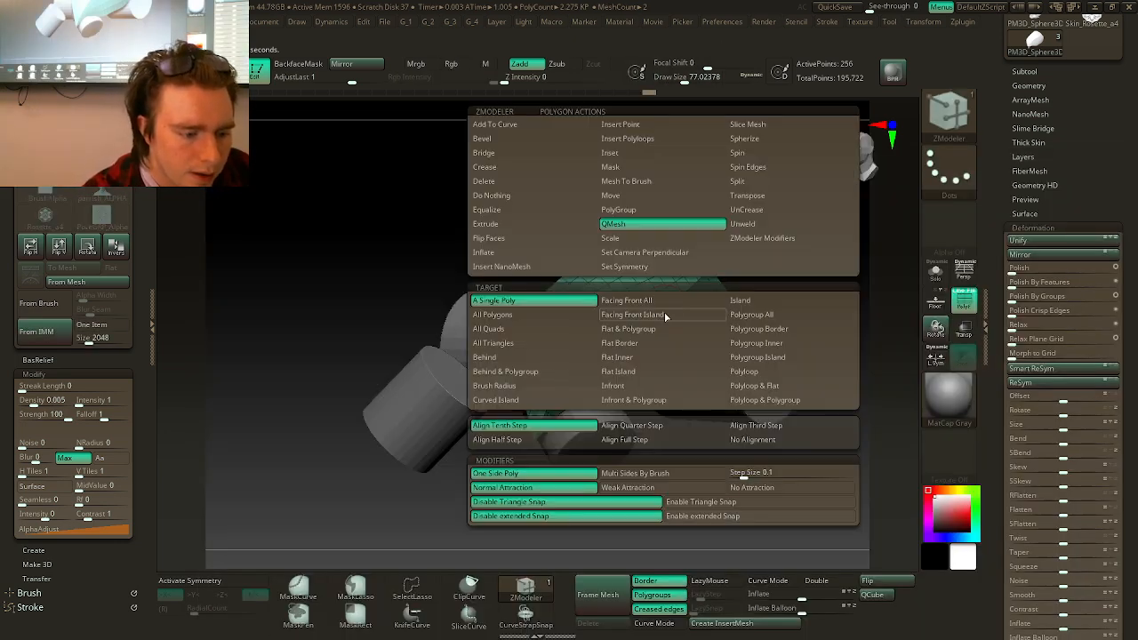
{"action": "left_click", "coordinate": [712, 211]}
{"action": "left_click", "coordinate": [754, 327]}
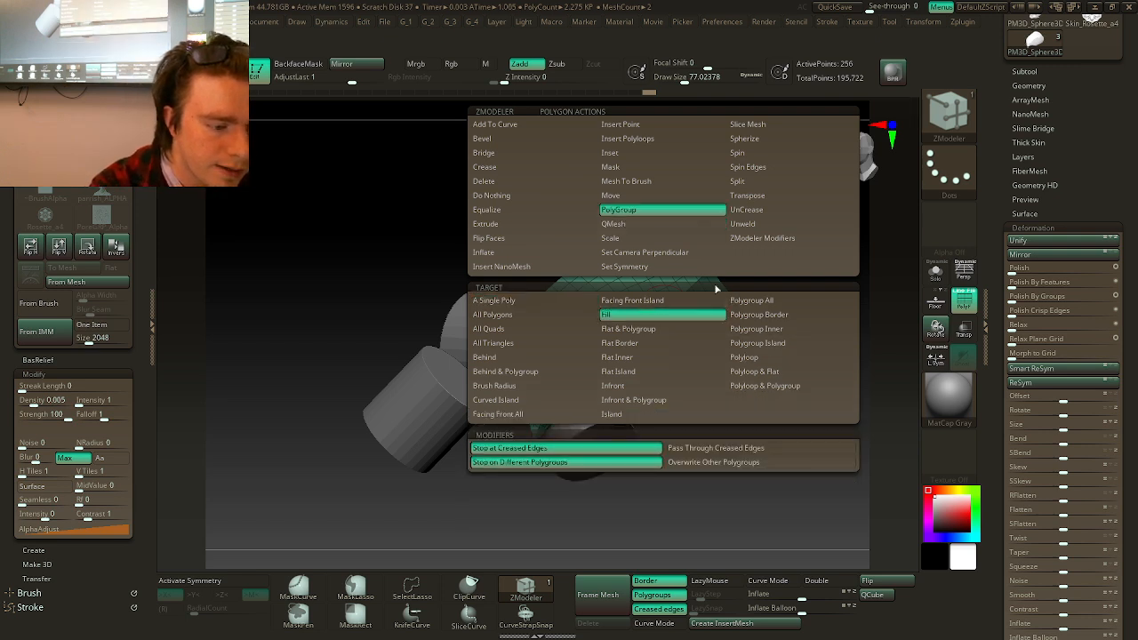
{"action": "left_click", "coordinate": [650, 320]}
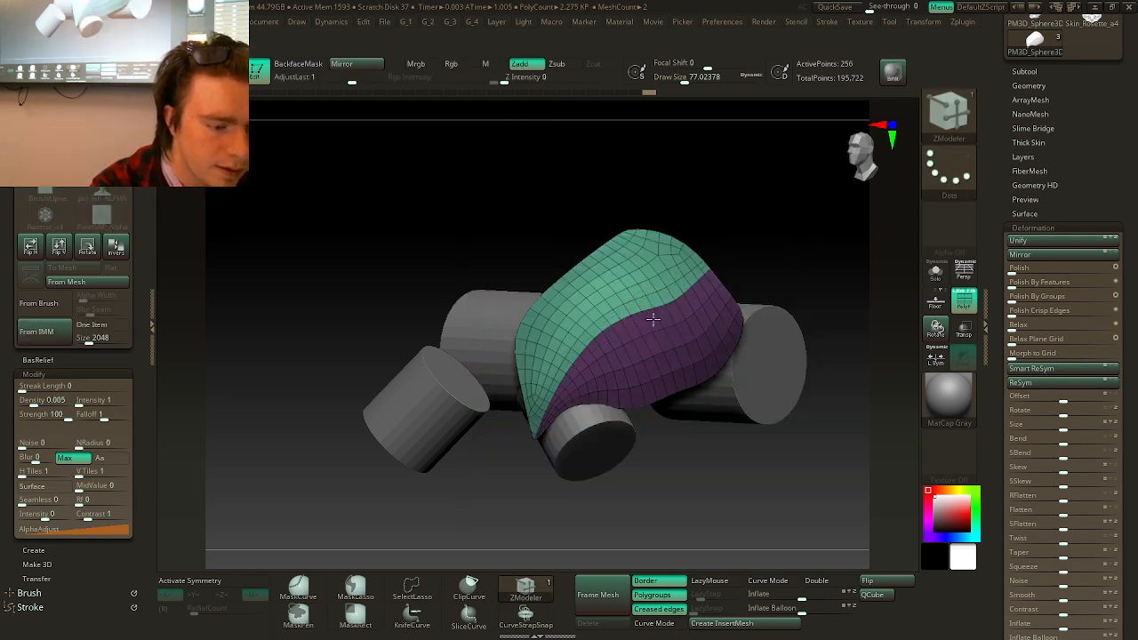
- ZRemesh the panel with KeepGroups and Half enabled, and merge the whole panel into a single polygroup
{"action": "key", "text": "2"}
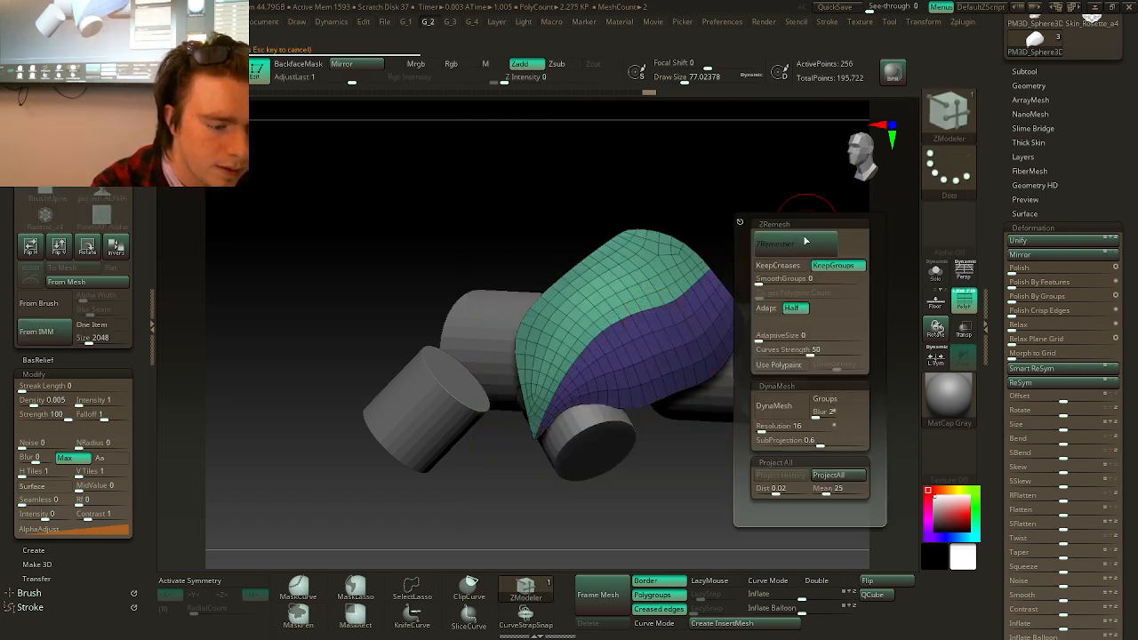
{"action": "left_click", "coordinate": [795, 242]}
{"action": "left_click_drag", "start_coordinate": [858, 257], "coordinate": [852, 230]}
{"action": "mouse_move", "coordinate": [864, 279]}
{"action": "left_mouse_down"}
{"action": "mouse_move", "coordinate": [846, 266]}
{"action": "mouse_move", "coordinate": [856, 264]}
{"action": "left_mouse_up"}
{"action": "key", "text": "ctrl+w"}
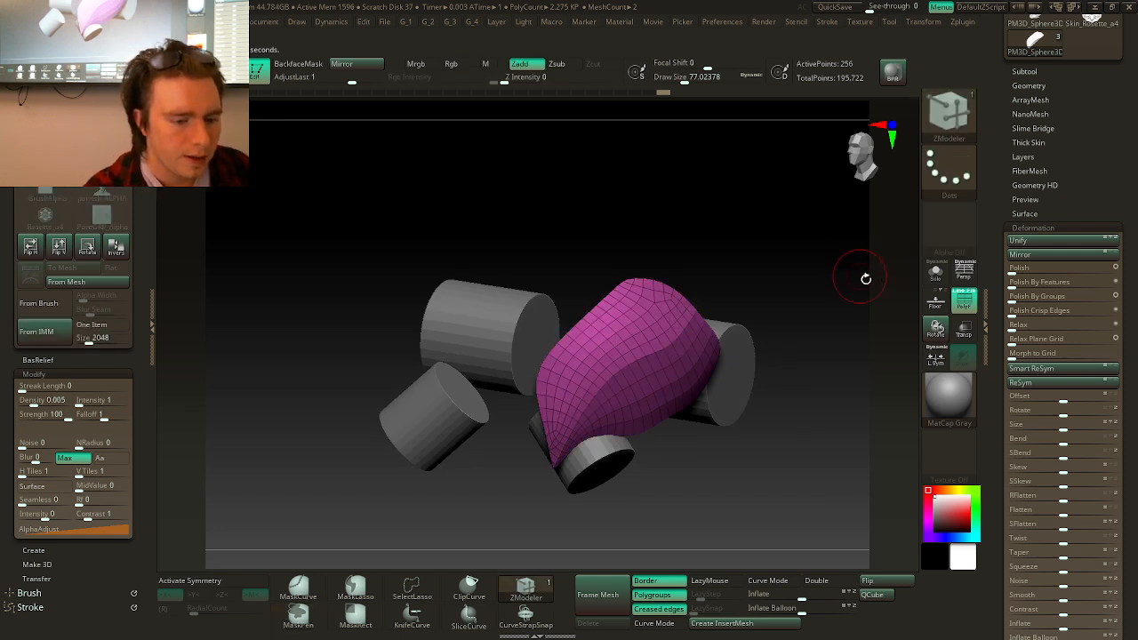
- Turn on double-sided display for the panel and open its Display Properties
{"action": "left_click_drag", "start_coordinate": [863, 335], "coordinate": [877, 358]}
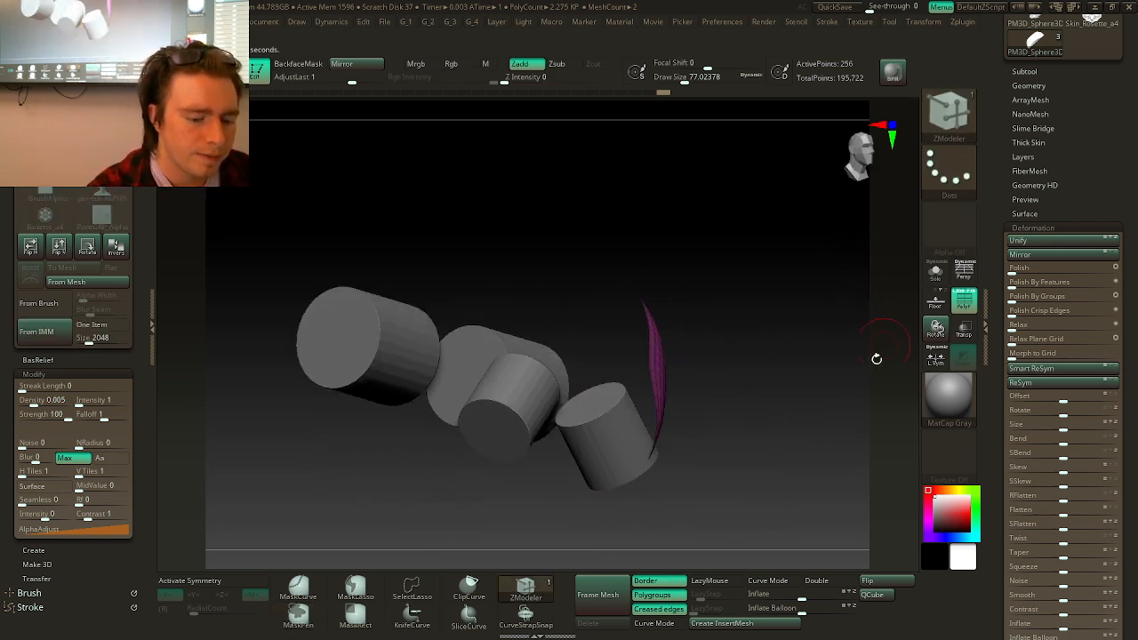
{"action": "left_click", "coordinate": [818, 580]}
{"action": "left_click_drag", "start_coordinate": [1116, 319], "coordinate": [1120, 164]}
{"action": "left_click", "coordinate": [1036, 284]}
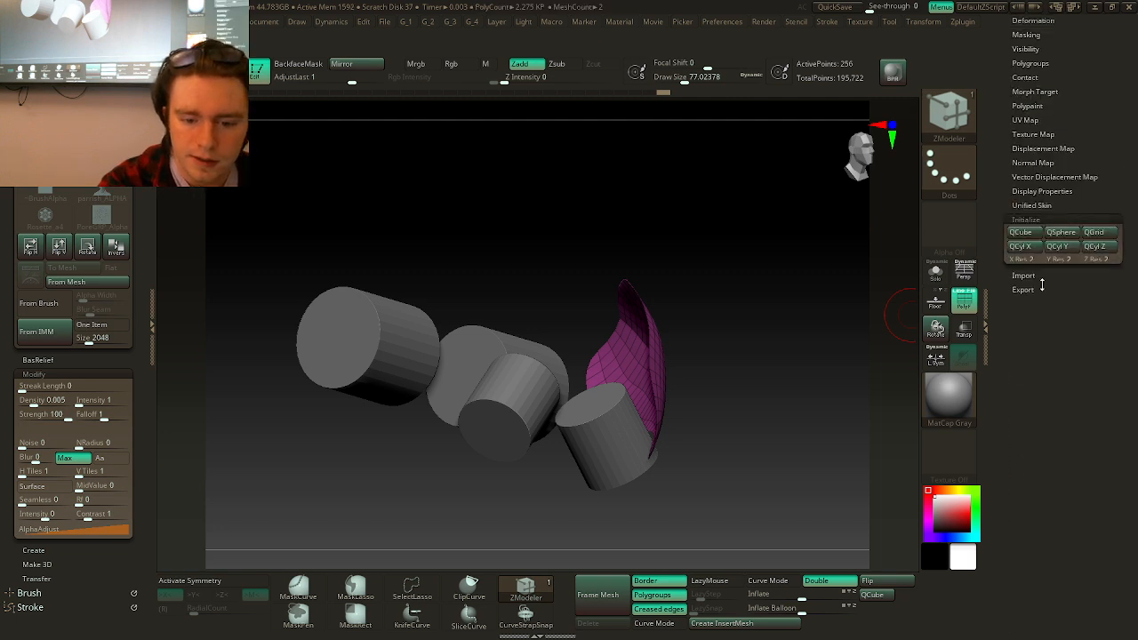
{"action": "left_click", "coordinate": [1054, 190]}
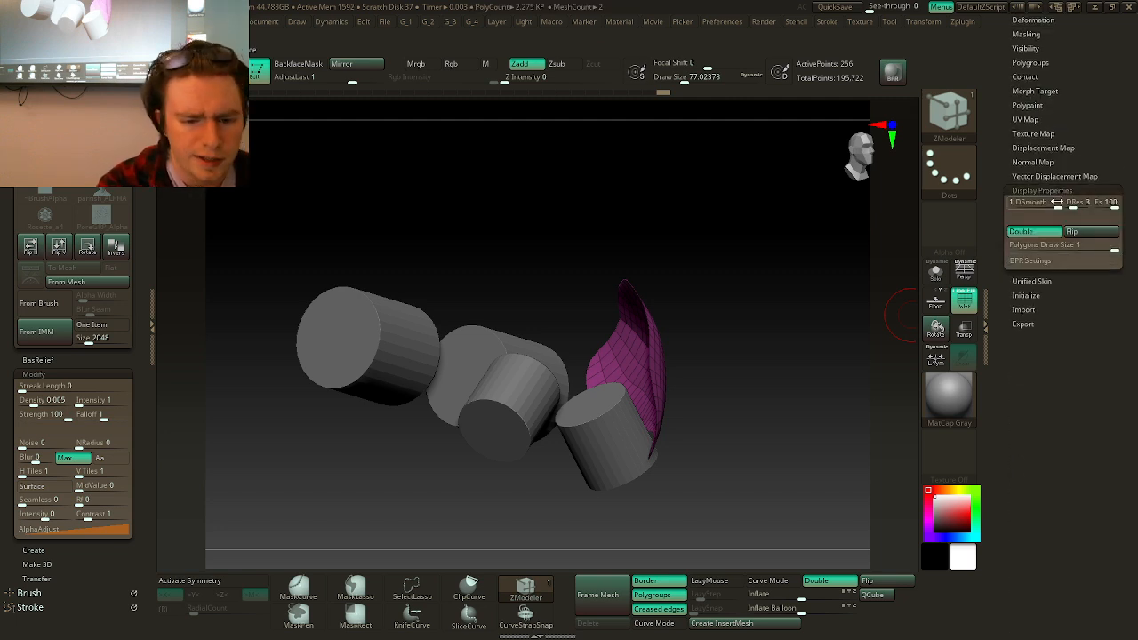
- Examine the panel's inner side, edges and front surface with the ZModeler brush active
{"action": "left_click_drag", "start_coordinate": [827, 344], "coordinate": [698, 400]}
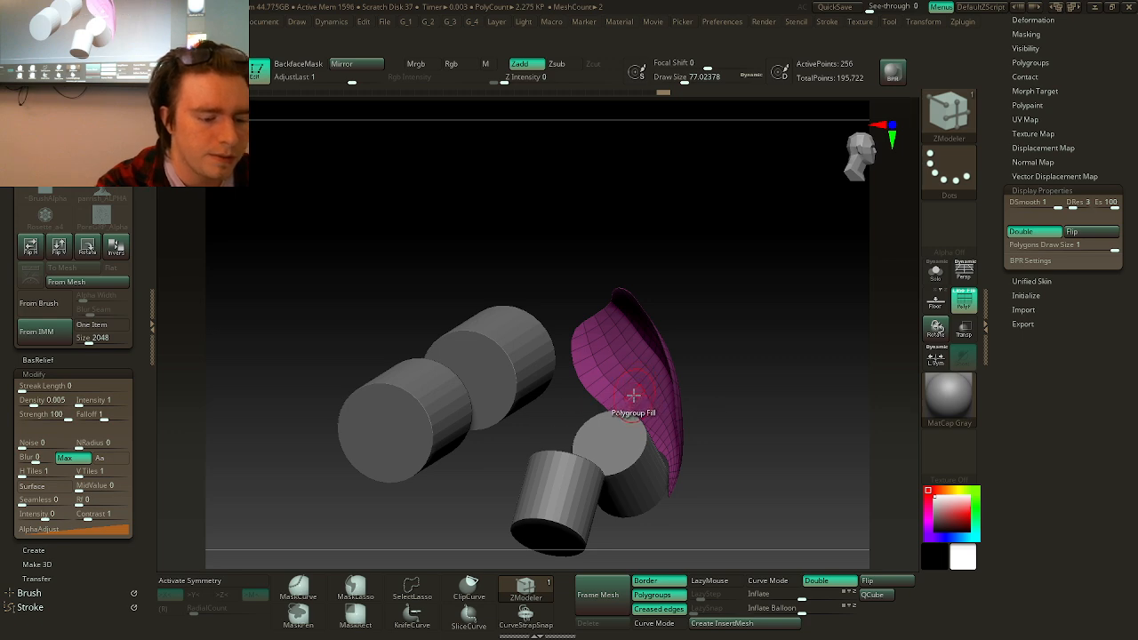
{"action": "key", "text": "b"}
{"action": "key", "text": "z"}
{"action": "key", "text": "m"}
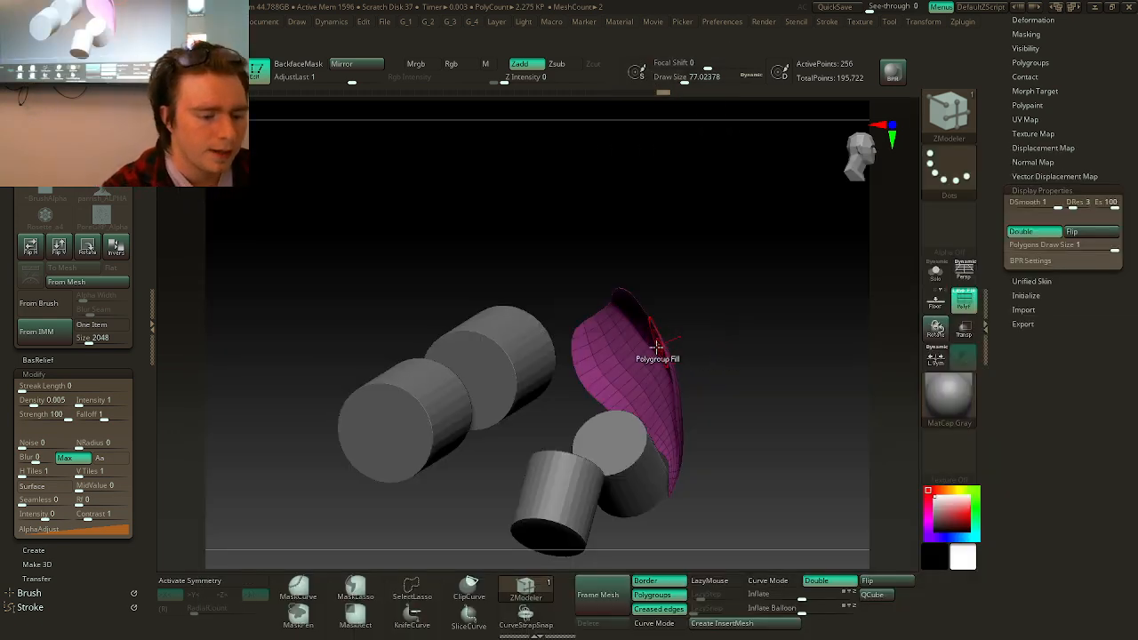
{"action": "left_click_drag", "start_coordinate": [739, 309], "coordinate": [584, 359]}
{"action": "left_click_drag", "start_coordinate": [546, 472], "coordinate": [734, 366]}
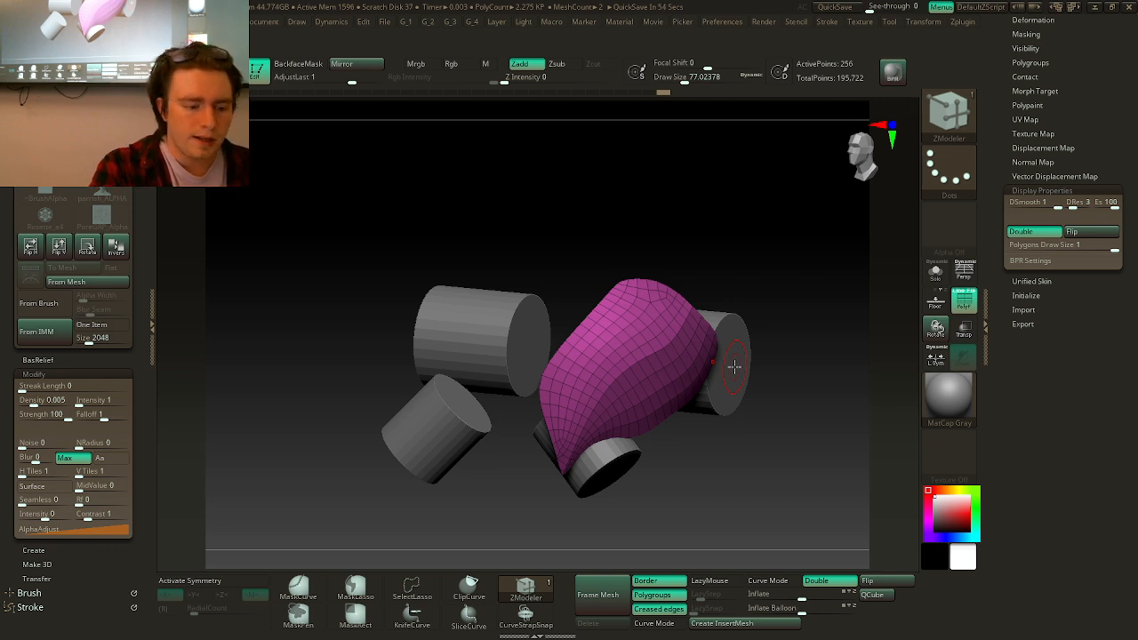
{"action": "mouse_move", "coordinate": [798, 294]}
{"action": "left_mouse_down"}
{"action": "mouse_move", "coordinate": [792, 279]}
{"action": "mouse_move", "coordinate": [794, 312]}
{"action": "left_mouse_up"}
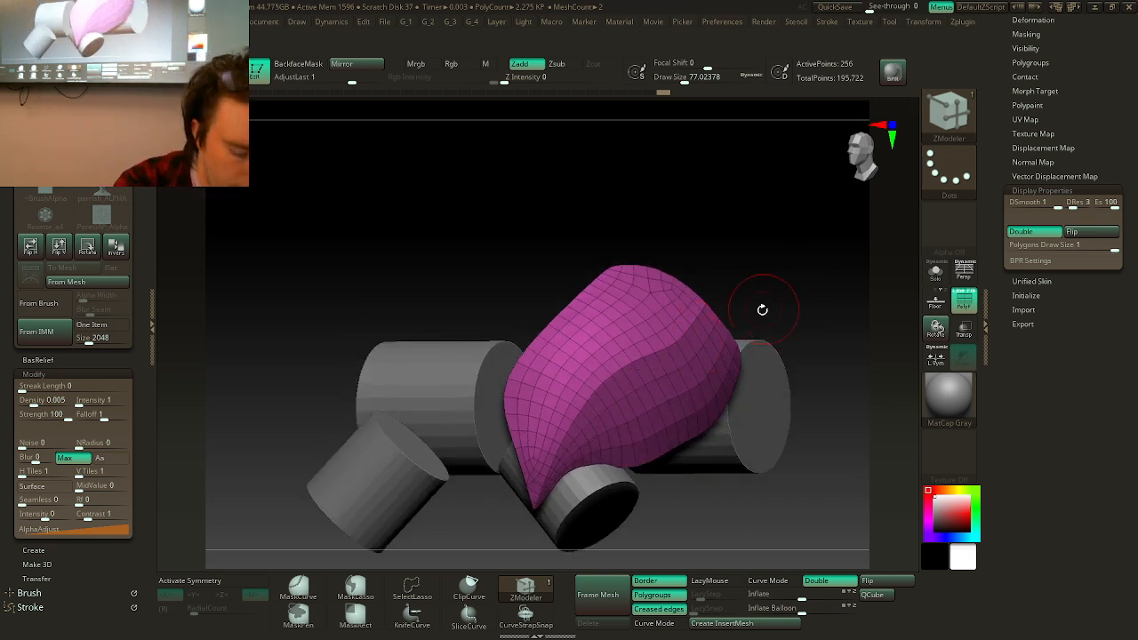
- Try insetting a single polygon on the panel with ZModeler's Inset action and undo it
{"action": "key", "text": "b"}
{"action": "key", "text": "z"}
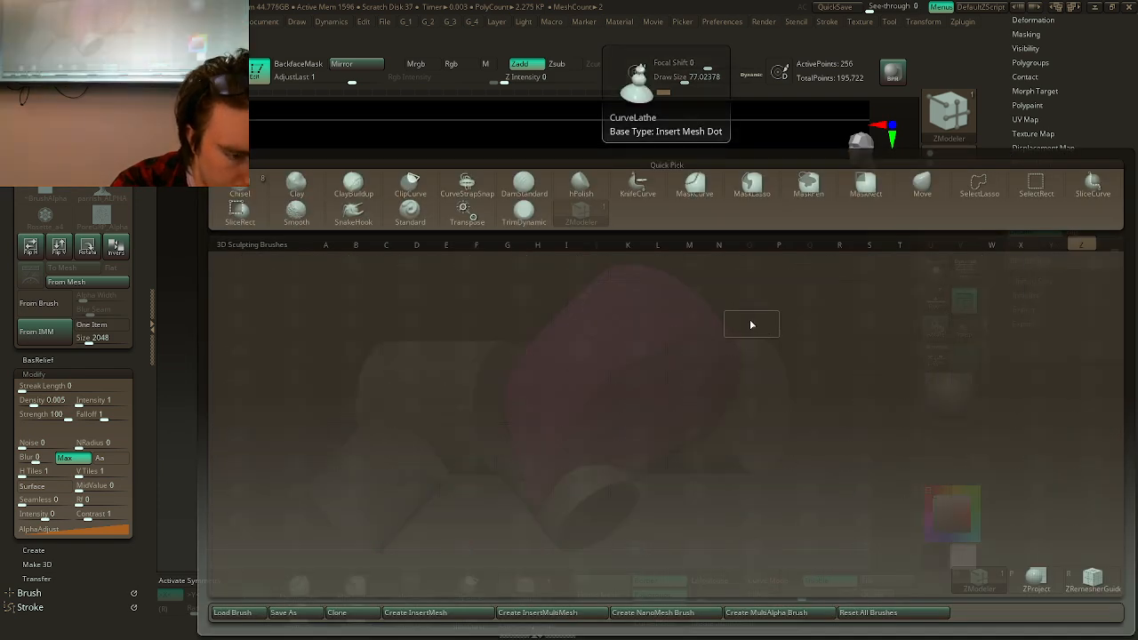
{"action": "key", "text": "m"}
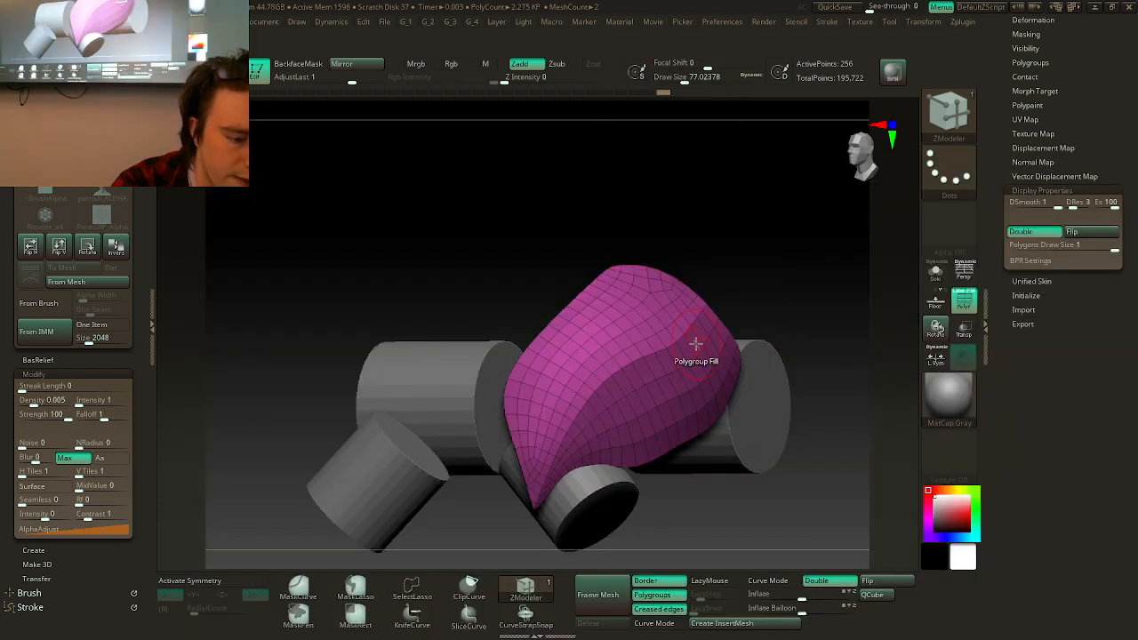
{"action": "key", "text": "space"}
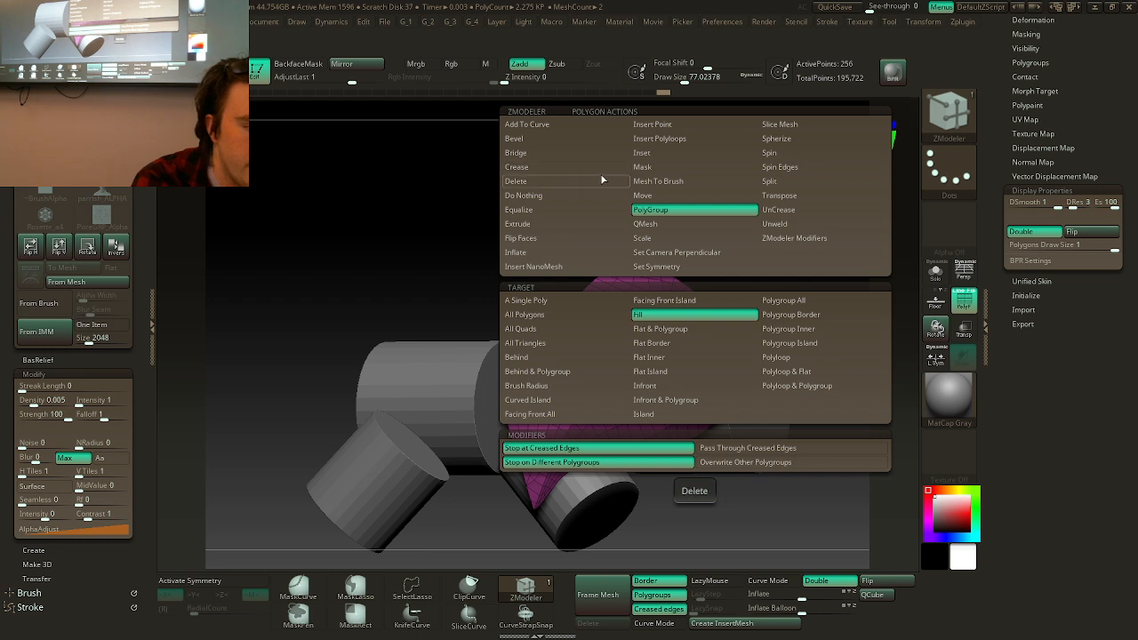
{"action": "left_click", "coordinate": [666, 151]}
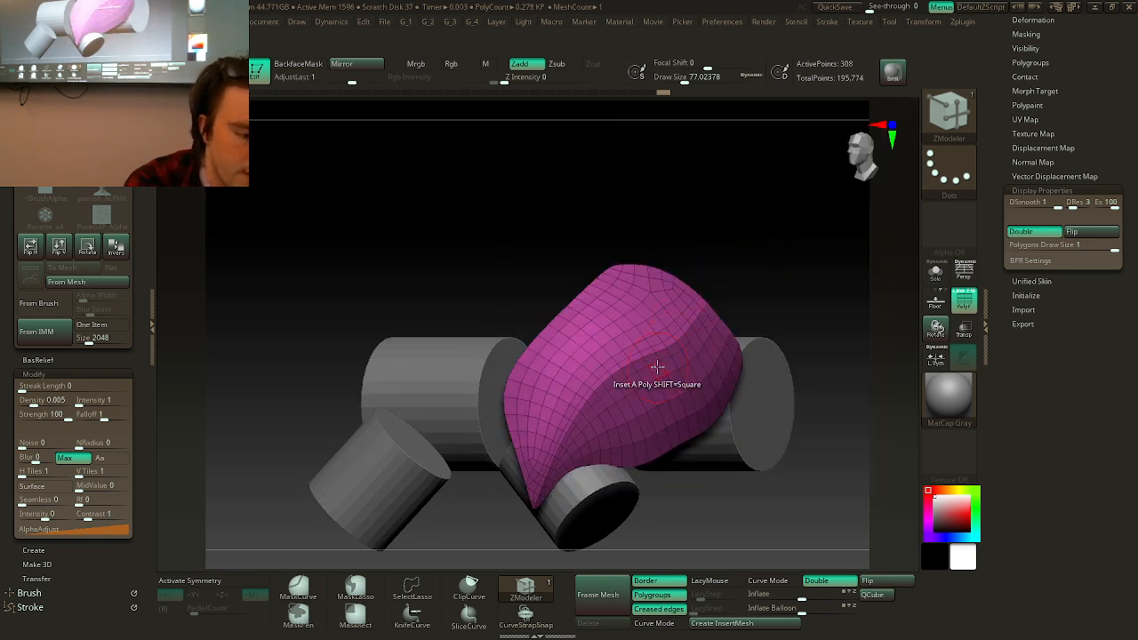
{"action": "left_click_drag", "start_coordinate": [658, 367], "coordinate": [657, 367]}
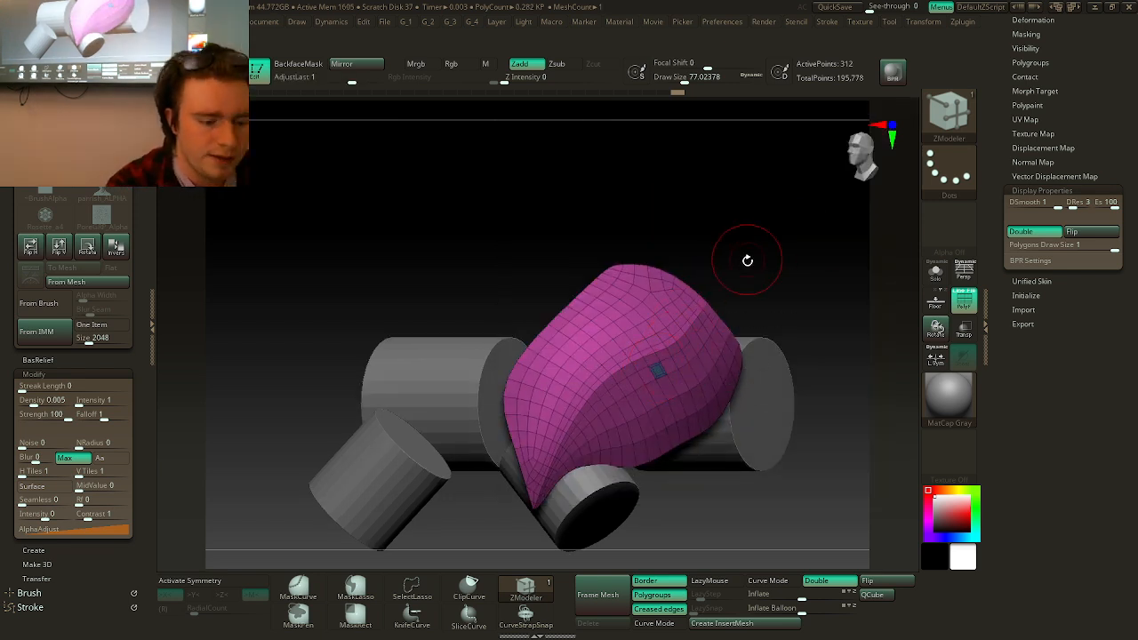
{"action": "key", "text": "ctrl+z"}
{"action": "key", "text": "ctrl+z"}
- Mask polygons on the panel with ZModeler's Mask action, invert the mask and centre the Gizmo on the unmasked area
{"action": "left_click_drag", "start_coordinate": [774, 242], "coordinate": [765, 258]}
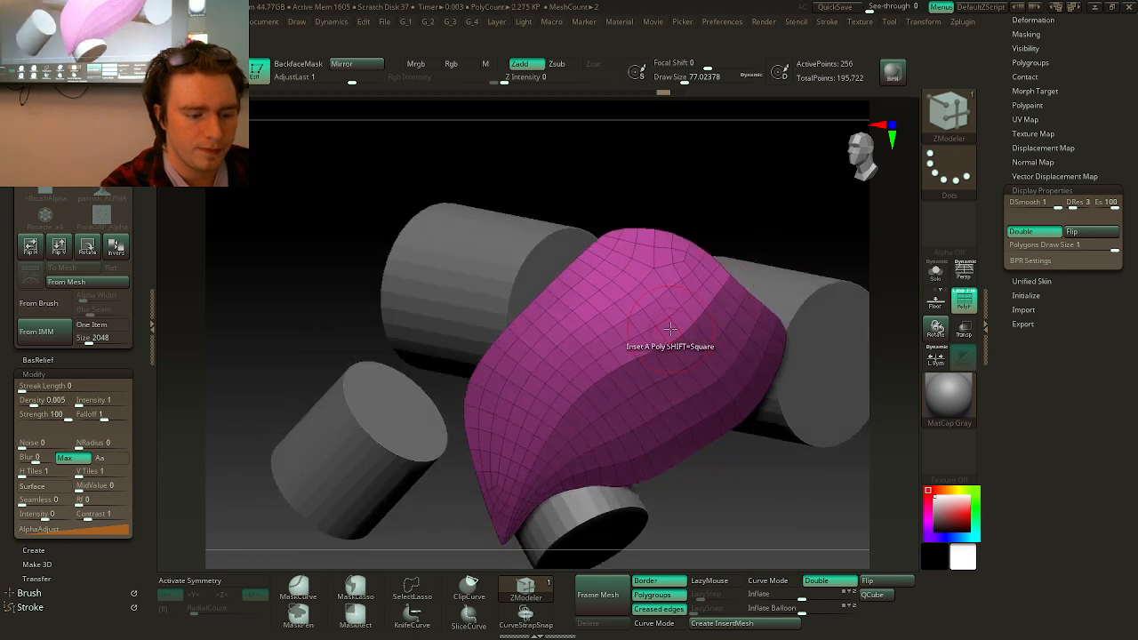
{"action": "key", "text": "space"}
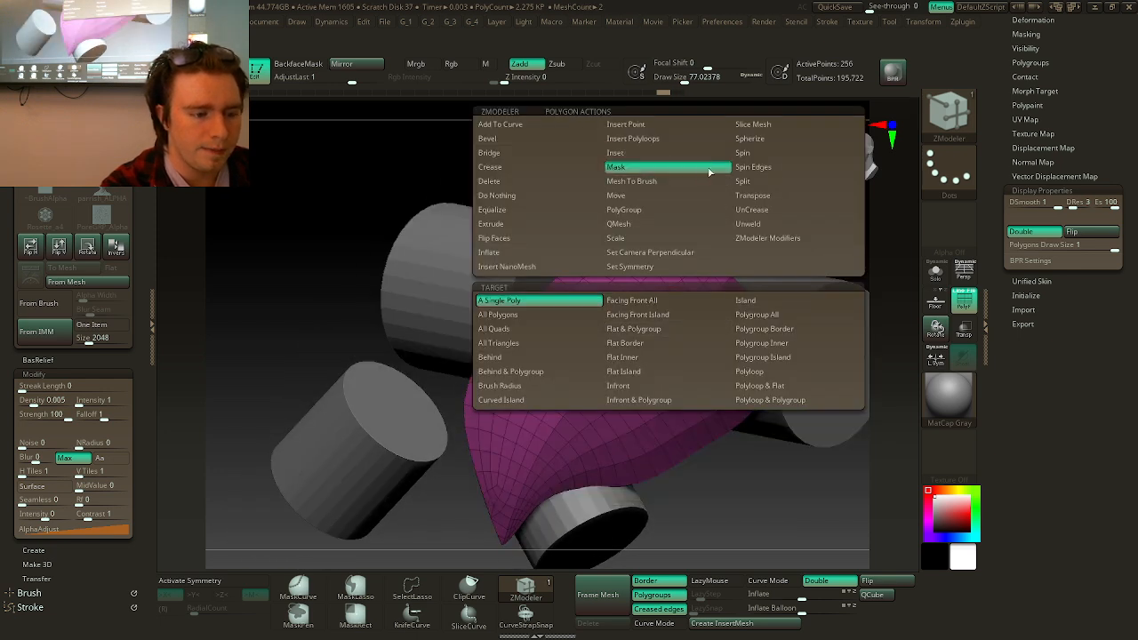
{"action": "left_click", "coordinate": [695, 168]}
{"action": "mouse_move", "coordinate": [791, 230]}
{"action": "left_mouse_down"}
{"action": "mouse_move", "coordinate": [790, 211]}
{"action": "mouse_move", "coordinate": [781, 221]}
{"action": "left_mouse_up"}
{"action": "left_click", "coordinate": [780, 221], "text": "ctrl"}
{"action": "key", "text": "w"}
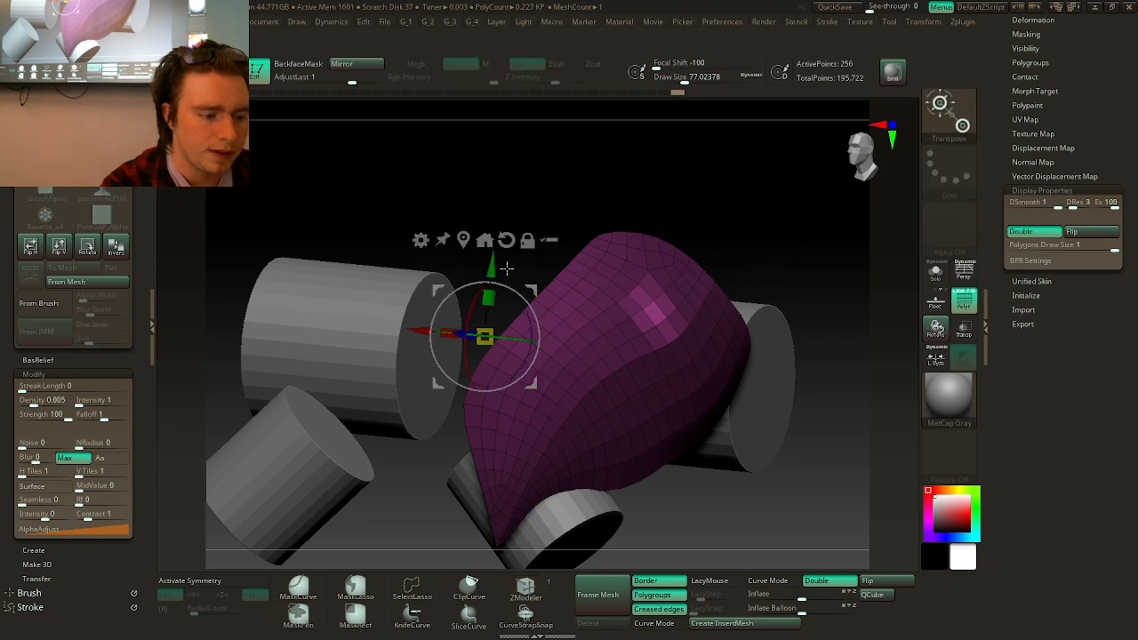
{"action": "left_click", "coordinate": [463, 240]}
- Try moving the unmasked polygons outward with the Gizmo, undo the move and clear the mask
{"action": "left_click_drag", "start_coordinate": [804, 222], "coordinate": [783, 256], "text": "alt"}
{"action": "key", "text": "q"}
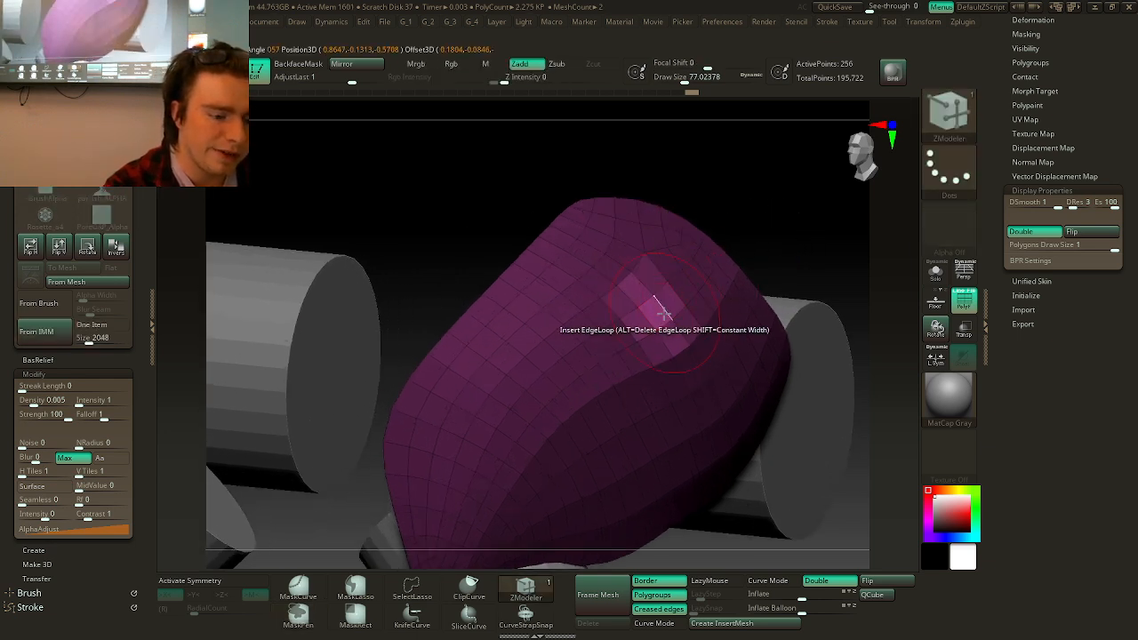
{"action": "key", "text": "w"}
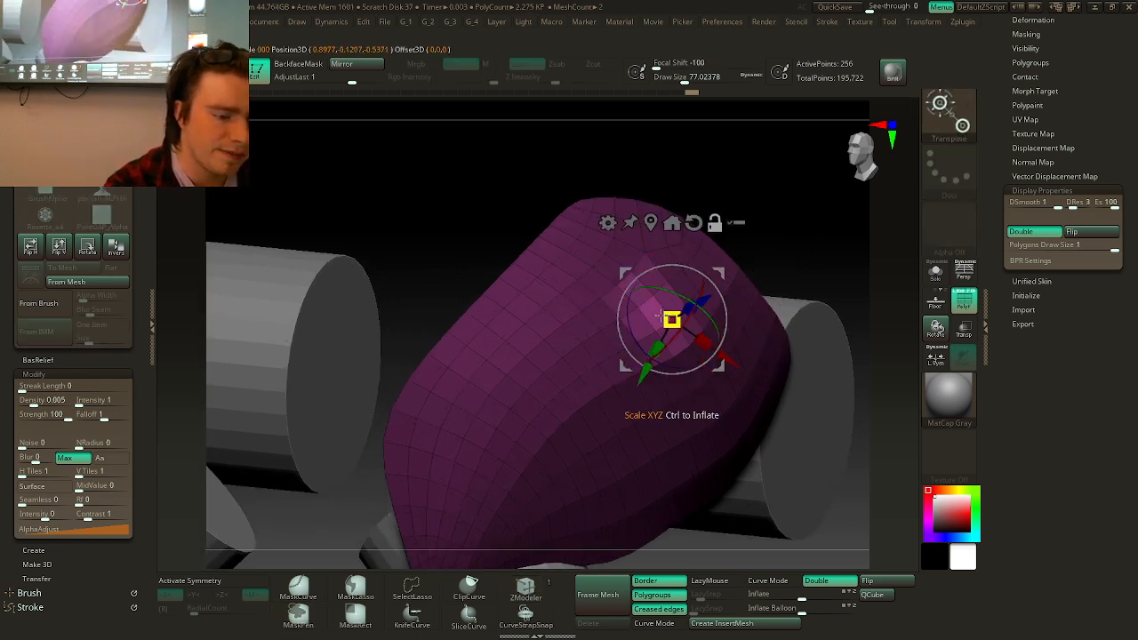
{"action": "left_click_drag", "start_coordinate": [704, 300], "coordinate": [737, 280]}
{"action": "key", "text": "ctrl+z"}
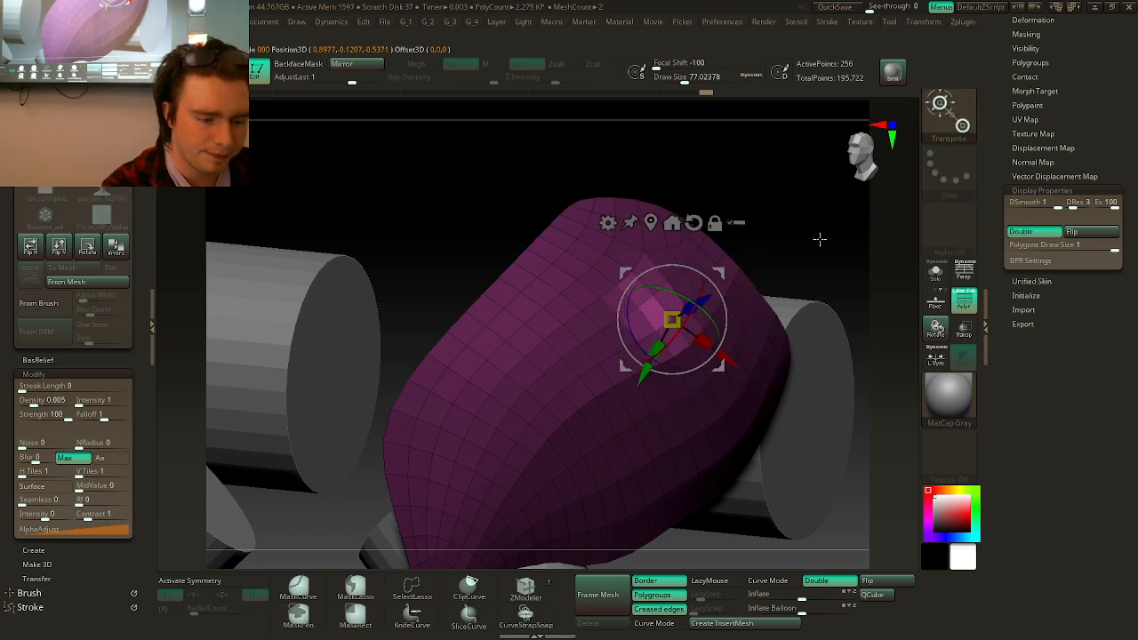
{"action": "key", "text": "q"}
{"action": "left_click_drag", "start_coordinate": [819, 228], "coordinate": [834, 253], "text": "ctrl"}
- Try ZModeler's Move action on a single polygon in the panel's upper area and undo it
{"action": "key", "text": "space"}
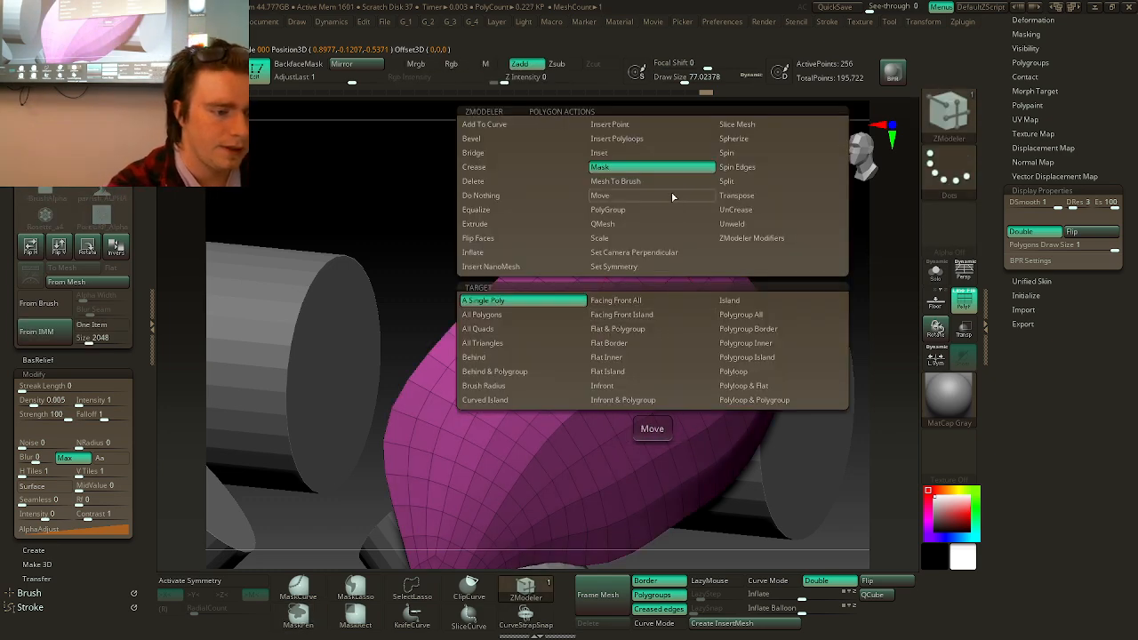
{"action": "left_click", "coordinate": [673, 196]}
{"action": "left_click_drag", "start_coordinate": [636, 289], "coordinate": [732, 223]}
{"action": "key", "text": "ctrl+z"}
- Try ZModeler's PolyGroup action with the Fill target on the panel
{"action": "key", "text": "space"}
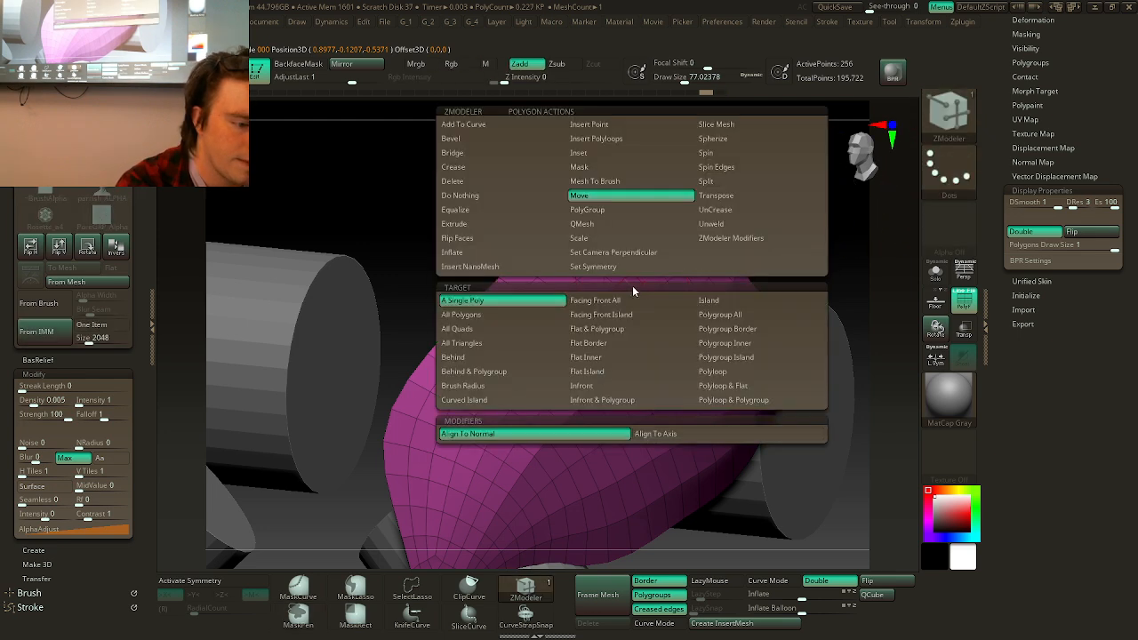
{"action": "left_click", "coordinate": [627, 211]}
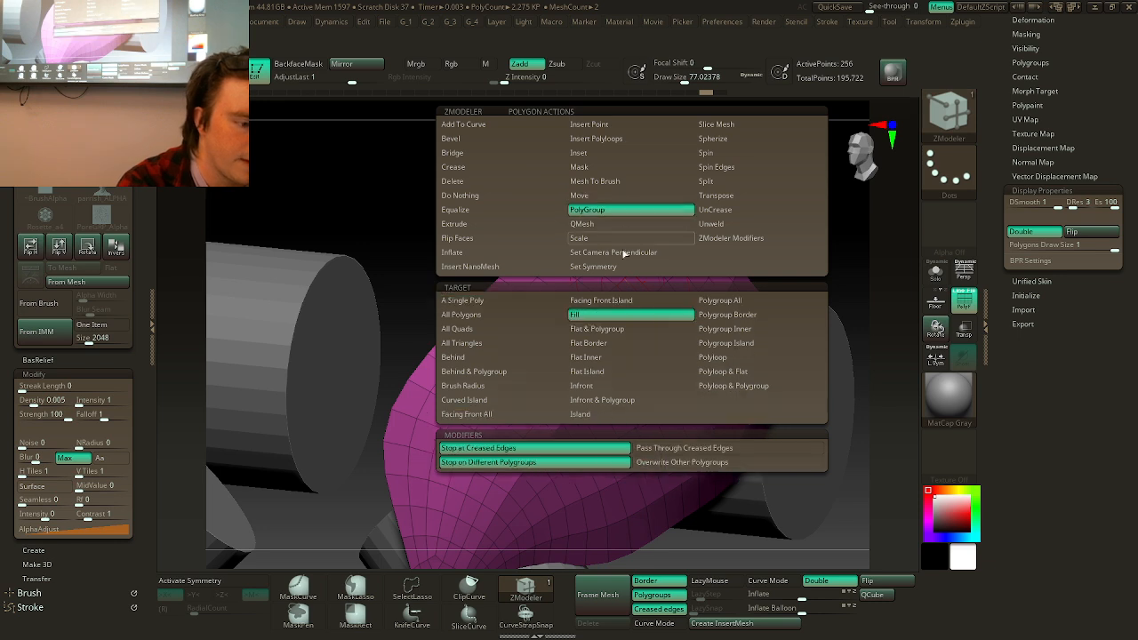
{"action": "left_click", "coordinate": [631, 327]}
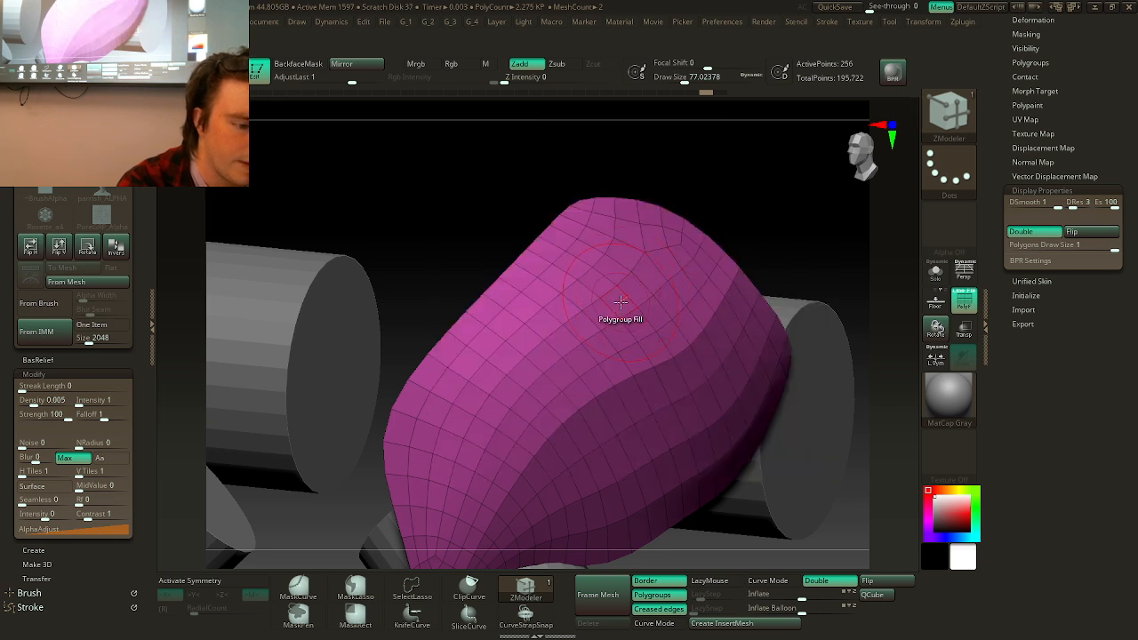
{"action": "left_click", "coordinate": [620, 302]}
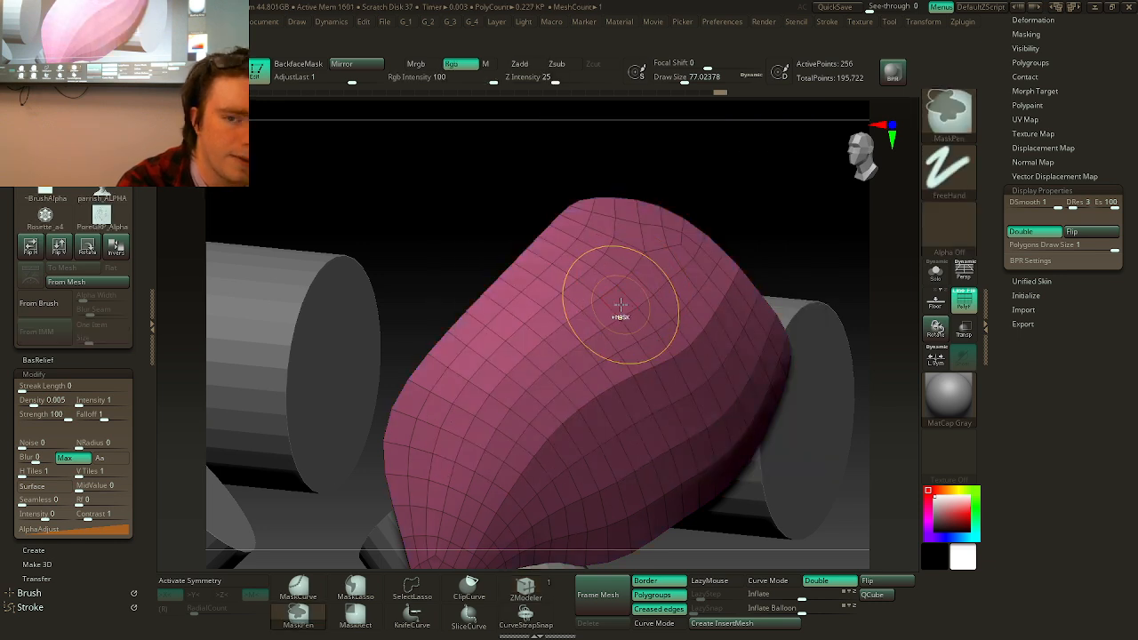
{"action": "left_click", "coordinate": [618, 303]}
{"action": "key", "text": "space"}
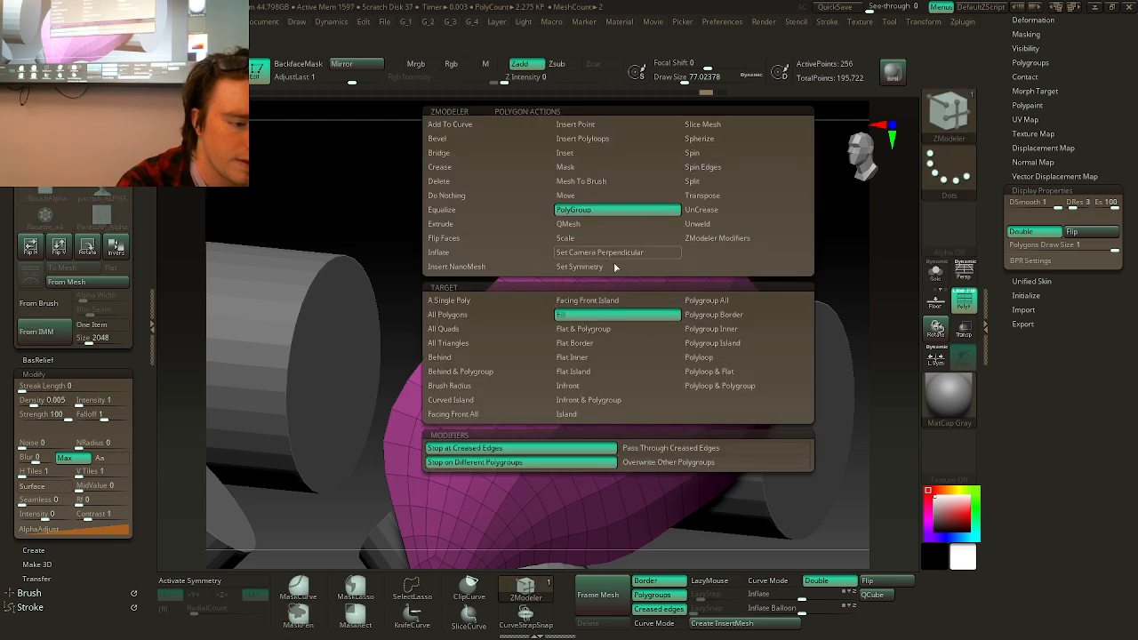
{"action": "left_click", "coordinate": [633, 222]}
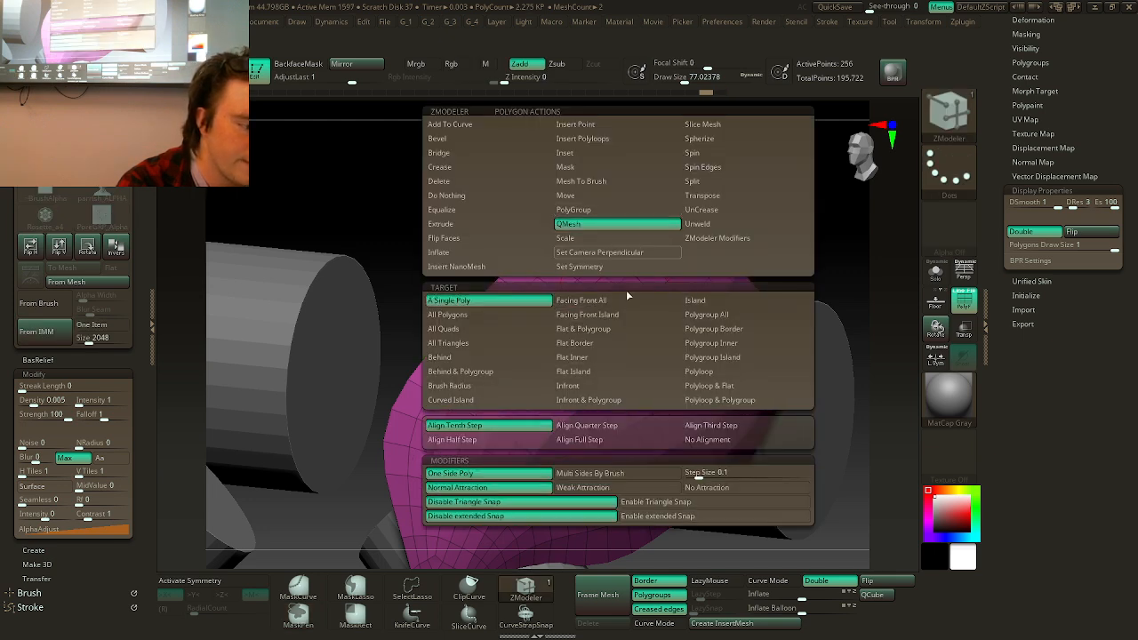
{"action": "left_click", "coordinate": [627, 209]}
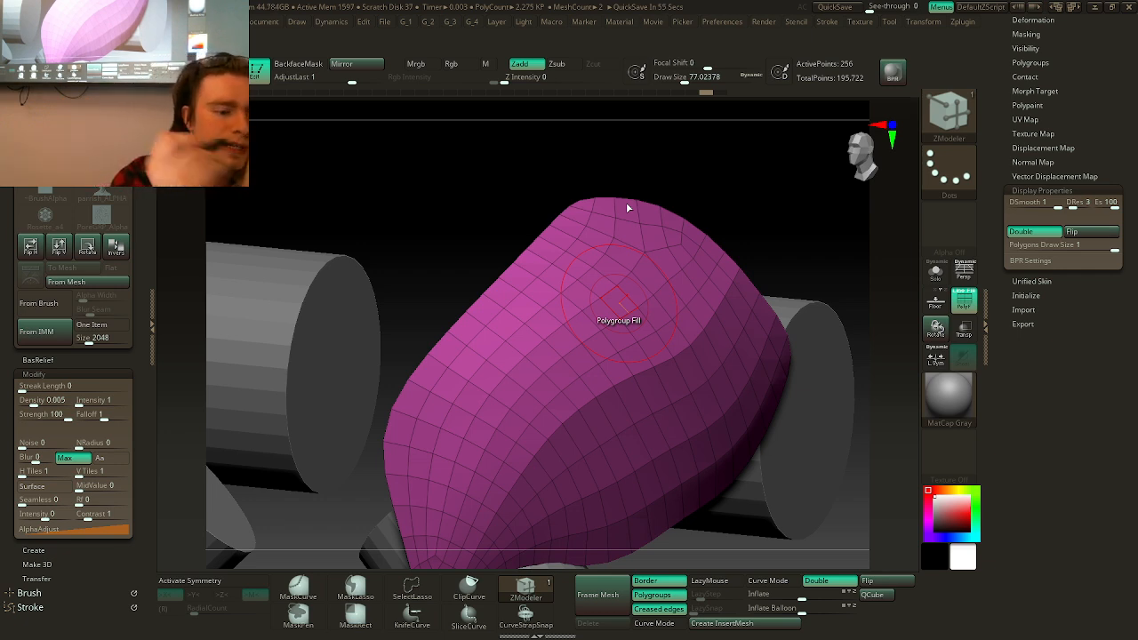
- Switch ZModeler to QMesh with the A Single Poly target, try it on polygons in the panel's upper area and undo it
{"action": "left_click_drag", "start_coordinate": [762, 203], "coordinate": [648, 287]}
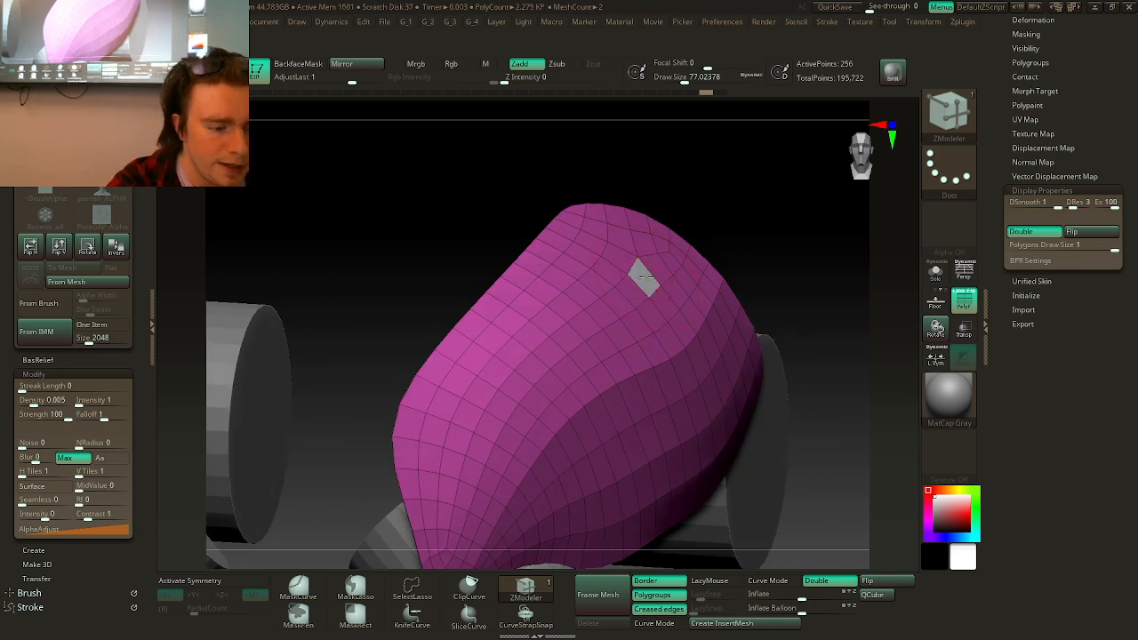
{"action": "right_click", "coordinate": [644, 278]}
{"action": "left_click", "coordinate": [610, 224]}
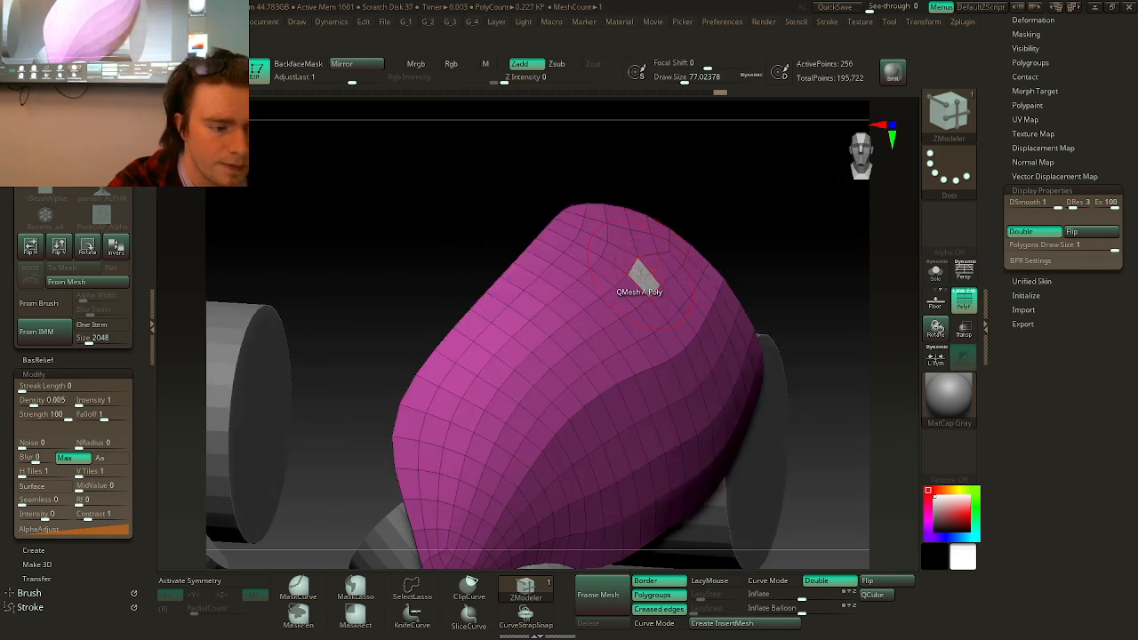
{"action": "left_click", "coordinate": [646, 271]}
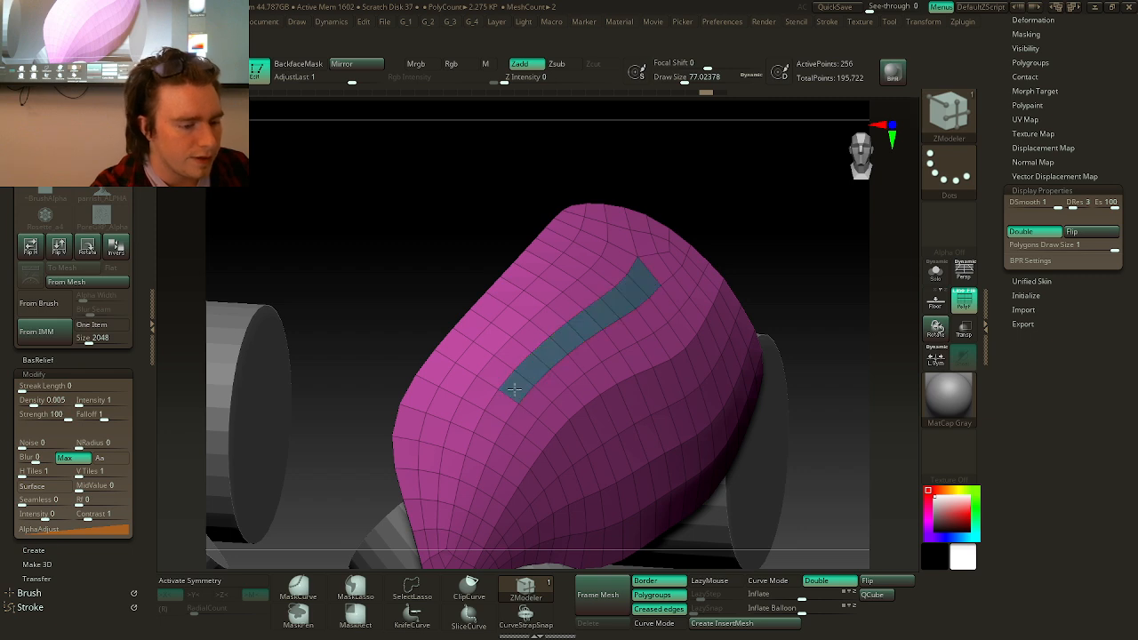
{"action": "key", "text": "ctrl"}
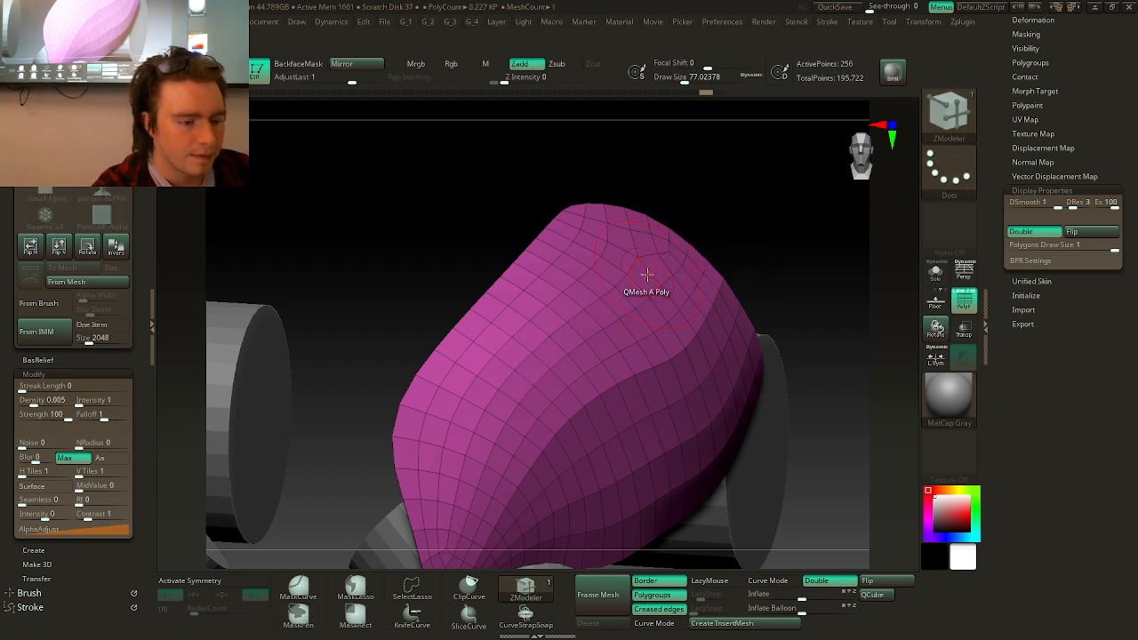
- Mark a strip of polygons in the panel's upper area, raise it with QMesh, try pulling an adjacent polygon and undo that pull
{"action": "left_click_drag", "start_coordinate": [647, 272], "coordinate": [569, 333], "text": "alt"}
{"action": "mouse_move", "coordinate": [719, 229]}
{"action": "left_mouse_down"}
{"action": "mouse_move", "coordinate": [742, 207]}
{"action": "mouse_move", "coordinate": [704, 233]}
{"action": "mouse_move", "coordinate": [735, 233]}
{"action": "left_mouse_up"}
{"action": "mouse_move", "coordinate": [645, 292]}
{"action": "left_mouse_down"}
{"action": "mouse_move", "coordinate": [737, 204]}
{"action": "mouse_move", "coordinate": [639, 304]}
{"action": "mouse_move", "coordinate": [645, 295]}
{"action": "left_mouse_up"}
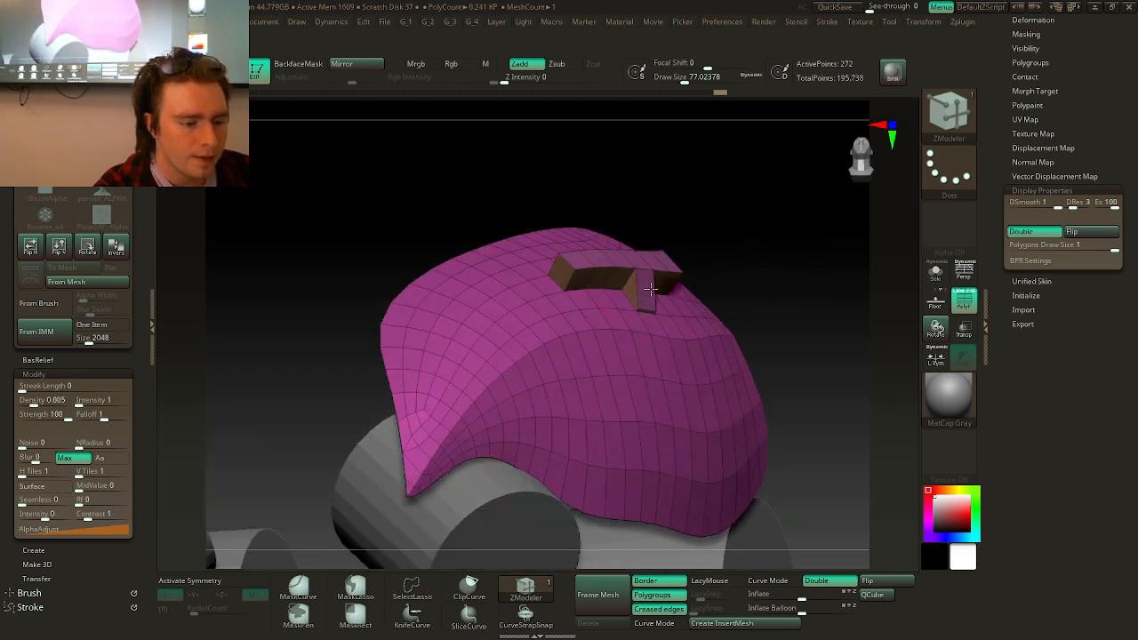
{"action": "mouse_move", "coordinate": [840, 118]}
{"action": "left_mouse_down"}
{"action": "mouse_move", "coordinate": [600, 388]}
{"action": "mouse_move", "coordinate": [788, 202]}
{"action": "left_mouse_up"}
{"action": "key", "text": "ctrl+z"}
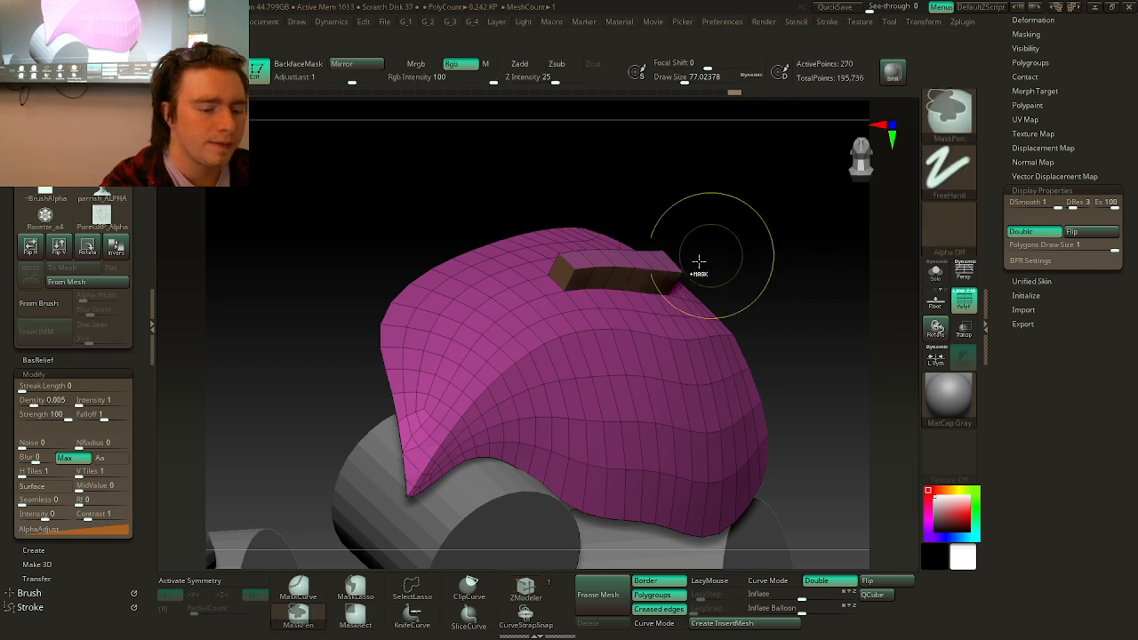
- Try ZModeler's Extrude action on a single polygon beside the raised strip and undo it
{"action": "key", "text": "space"}
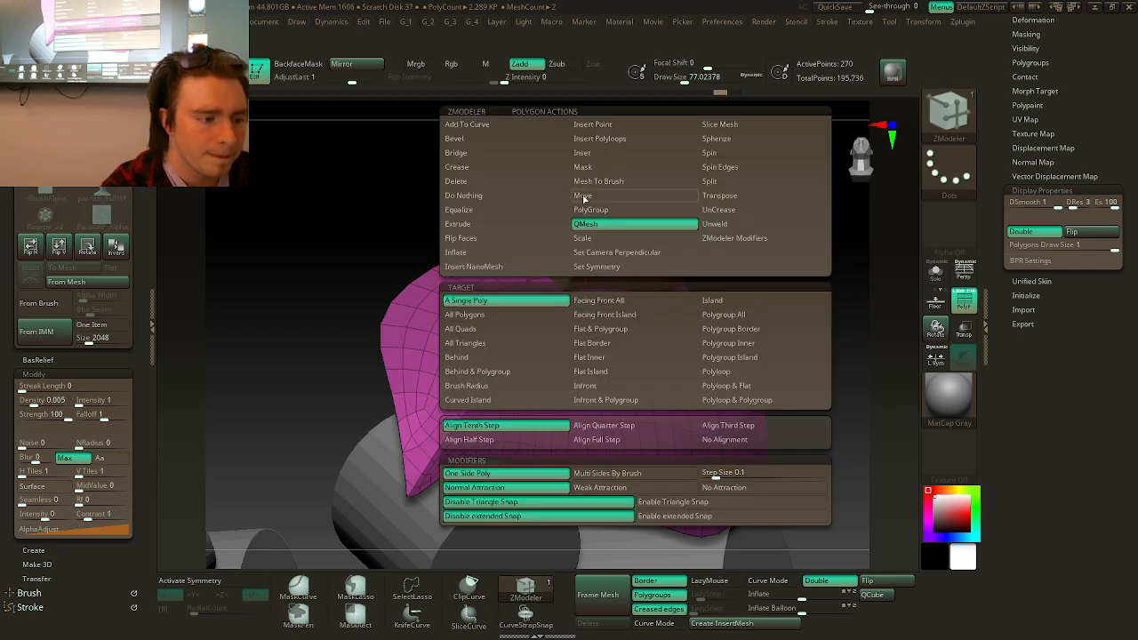
{"action": "left_click", "coordinate": [494, 223]}
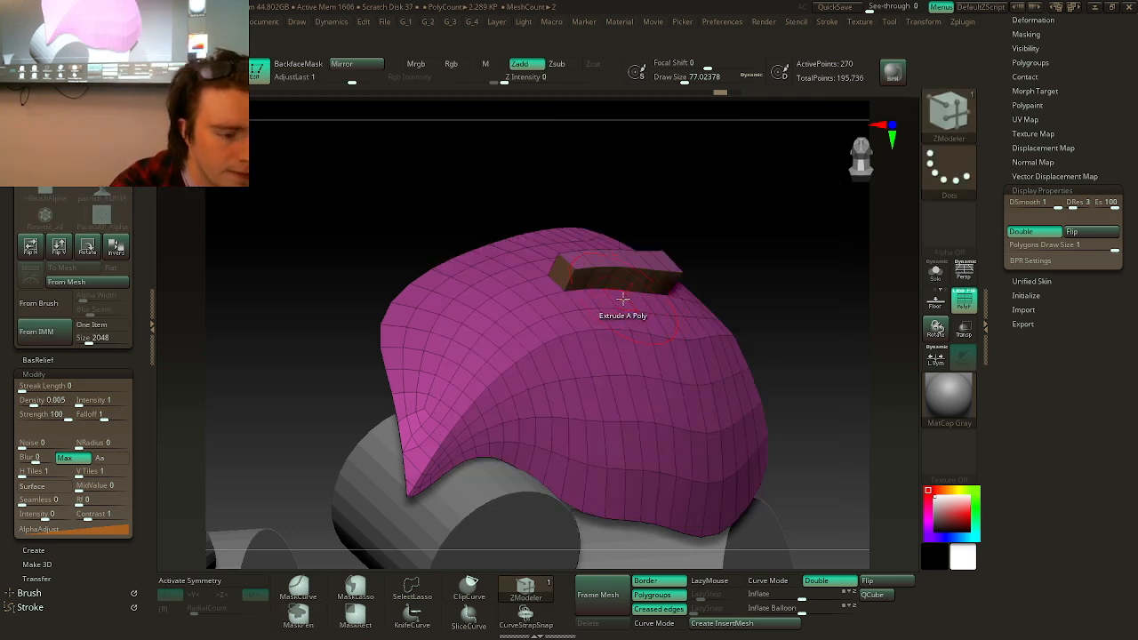
{"action": "left_click_drag", "start_coordinate": [622, 303], "coordinate": [695, 242]}
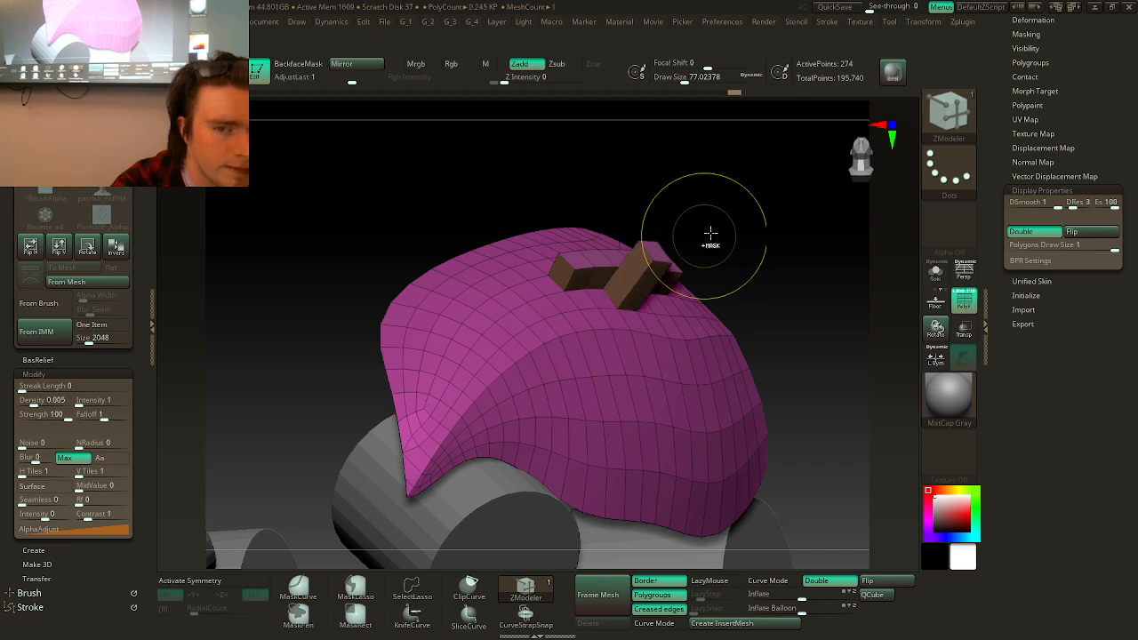
{"action": "key", "text": "ctrl+z"}
- Try ZModeler's Transpose action on the marked strip, undo the Gizmo move, clear the mask and return to Draw mode
{"action": "key", "text": "space"}
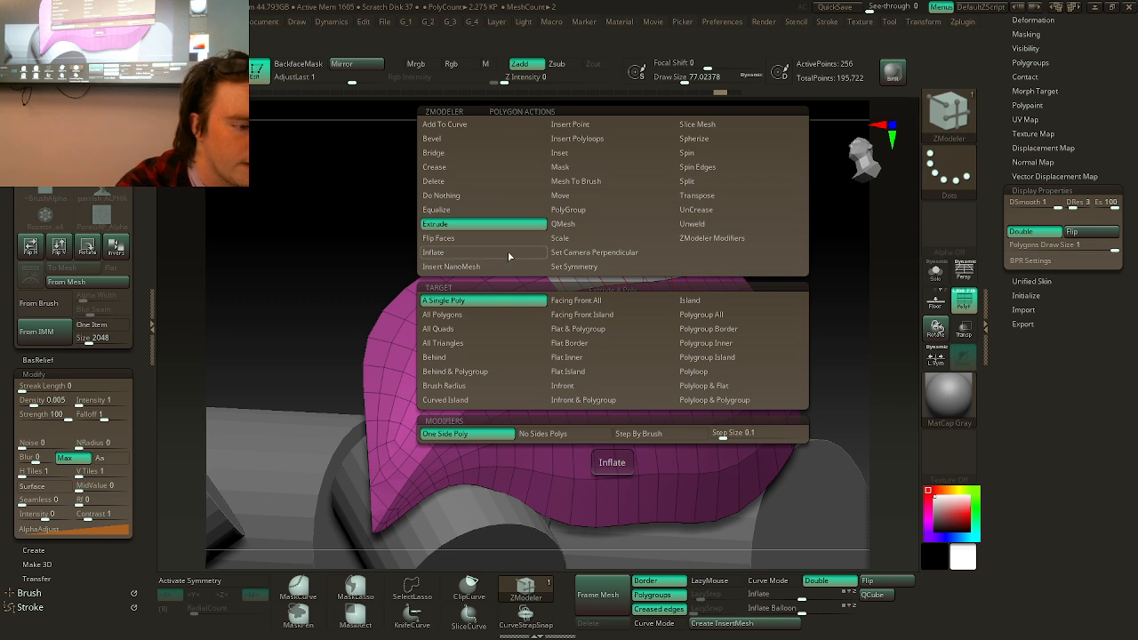
{"action": "left_click", "coordinate": [720, 195]}
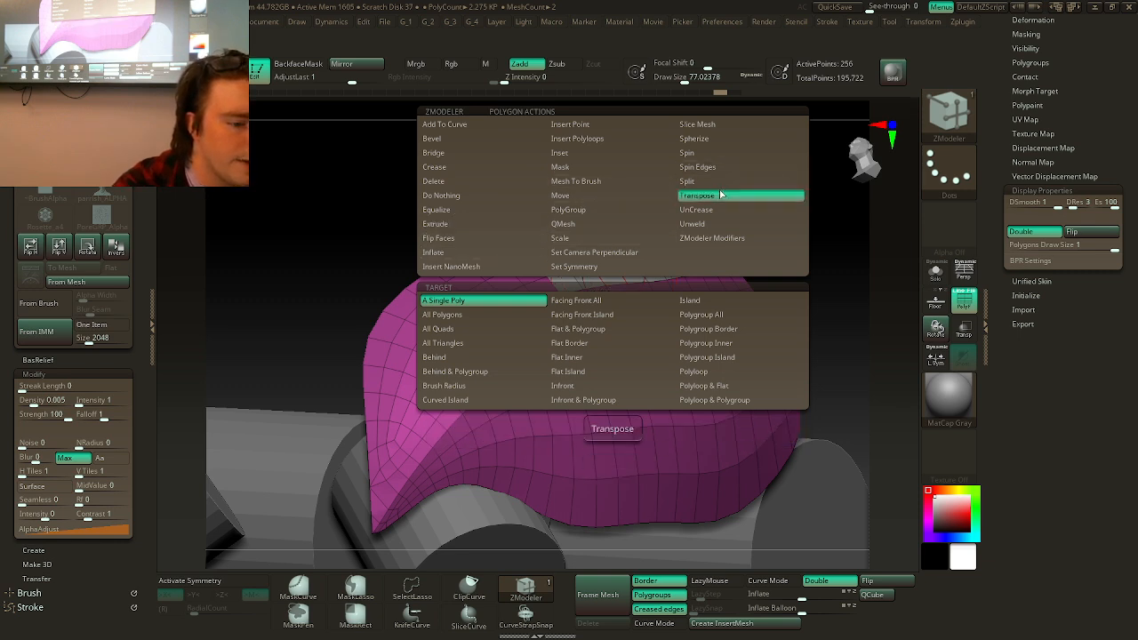
{"action": "left_click", "coordinate": [649, 264]}
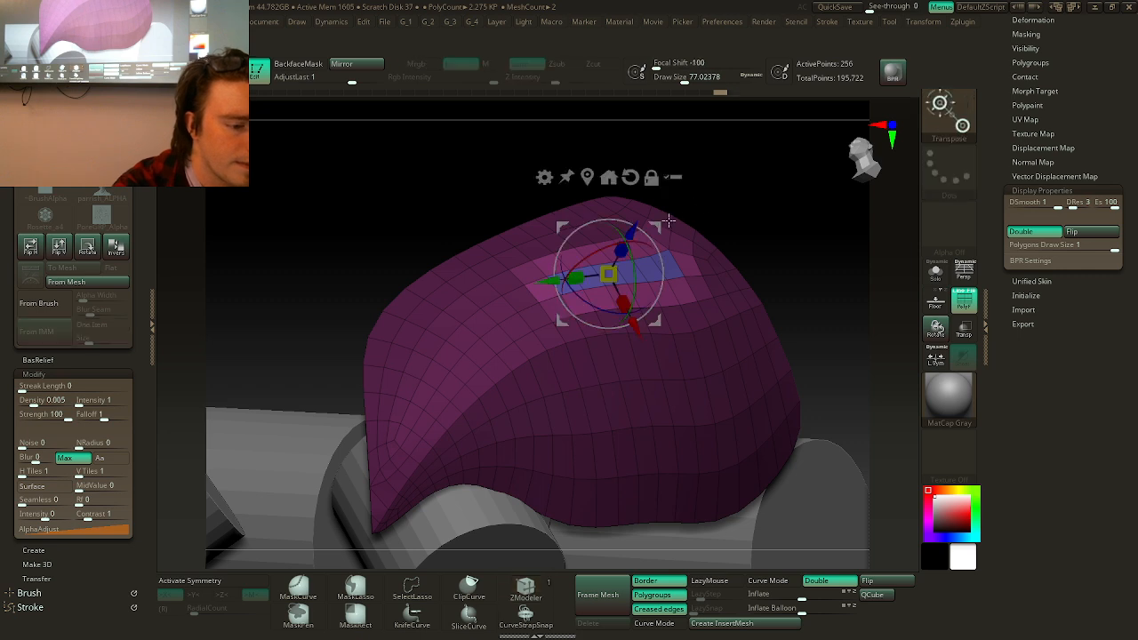
{"action": "left_click_drag", "start_coordinate": [631, 230], "coordinate": [592, 301]}
{"action": "key", "text": "ctrl+z"}
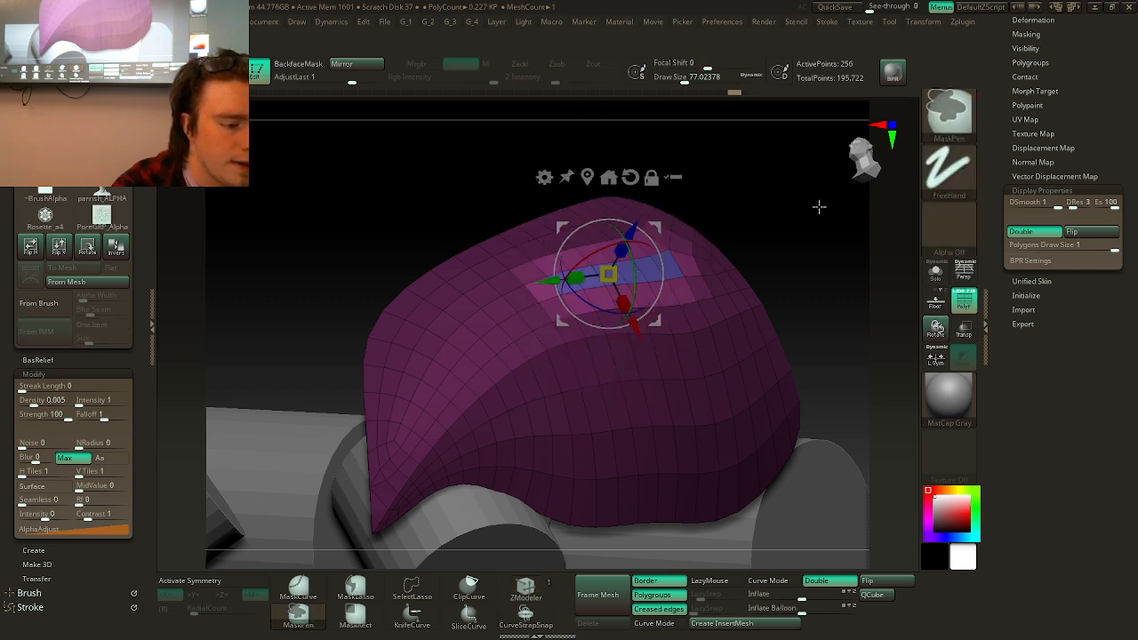
{"action": "left_click_drag", "start_coordinate": [819, 206], "coordinate": [793, 234], "text": "ctrl"}
{"action": "key", "text": "q"}
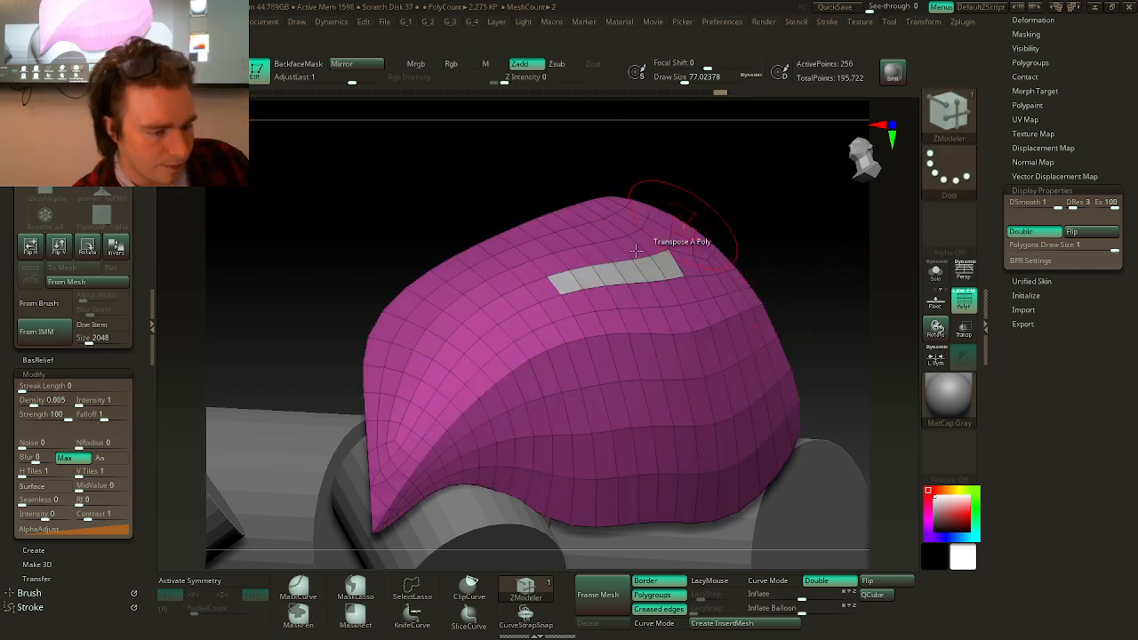
- Try ZModeler's Split point action on a vertex just below the marked strip and undo it
{"action": "key", "text": "space"}
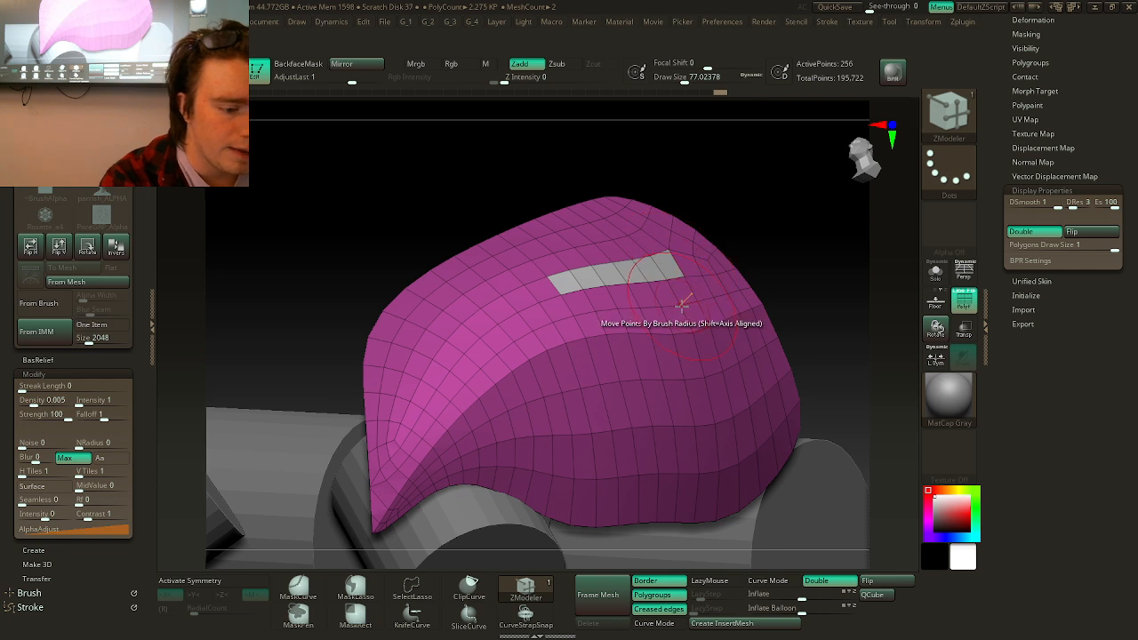
{"action": "key", "text": "space"}
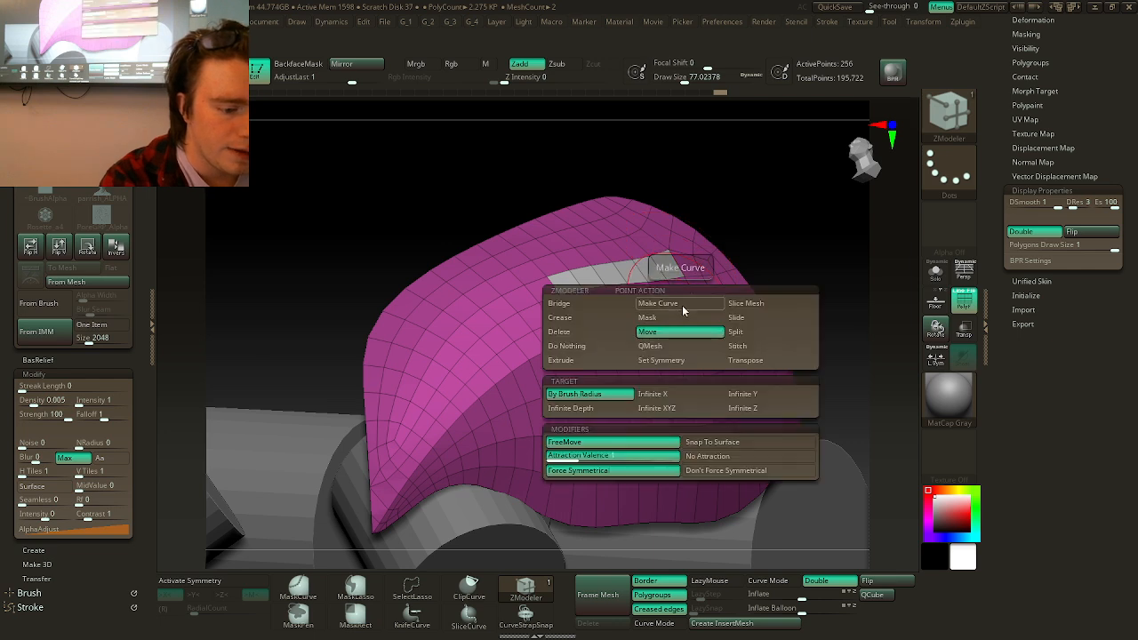
{"action": "left_click", "coordinate": [741, 334]}
{"action": "left_click_drag", "start_coordinate": [828, 233], "coordinate": [776, 228]}
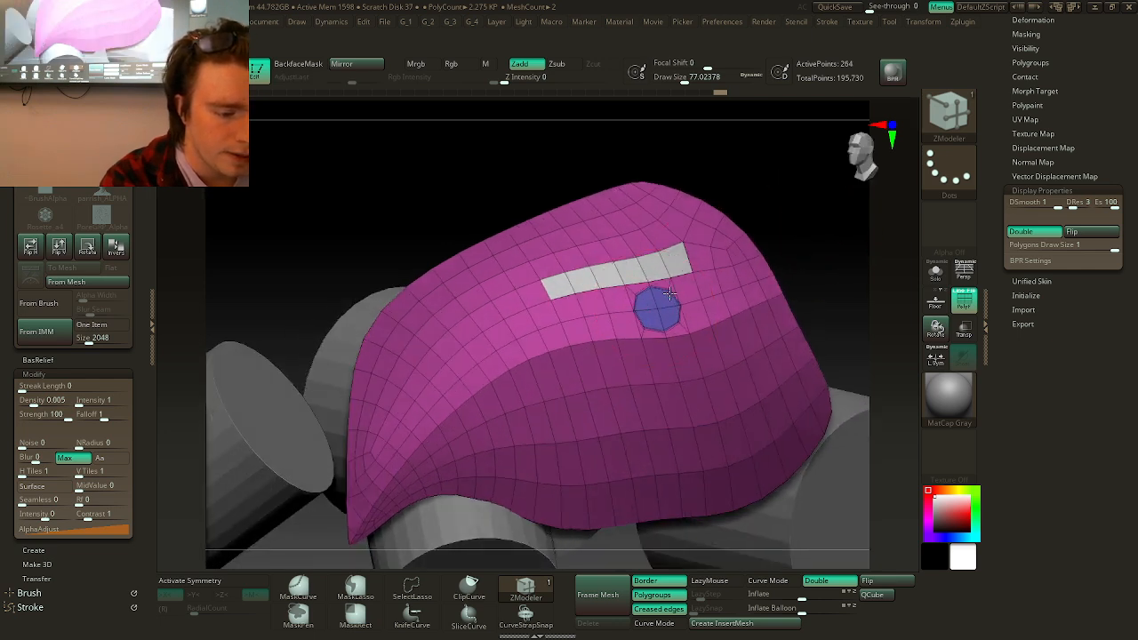
{"action": "left_click", "coordinate": [657, 306]}
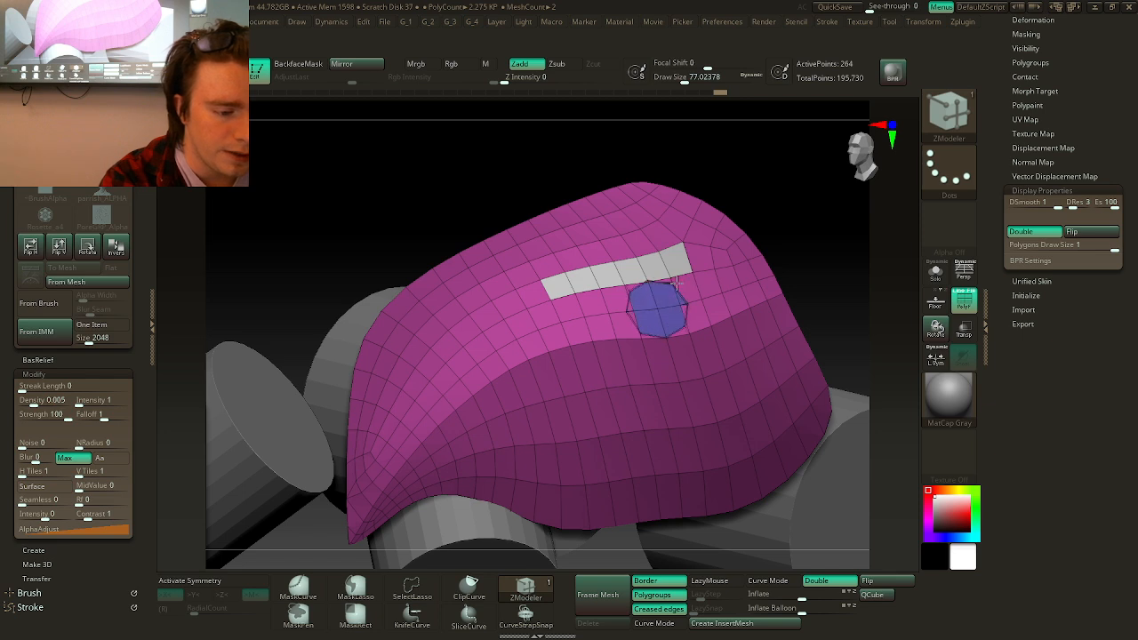
{"action": "key", "text": "ctrl"}
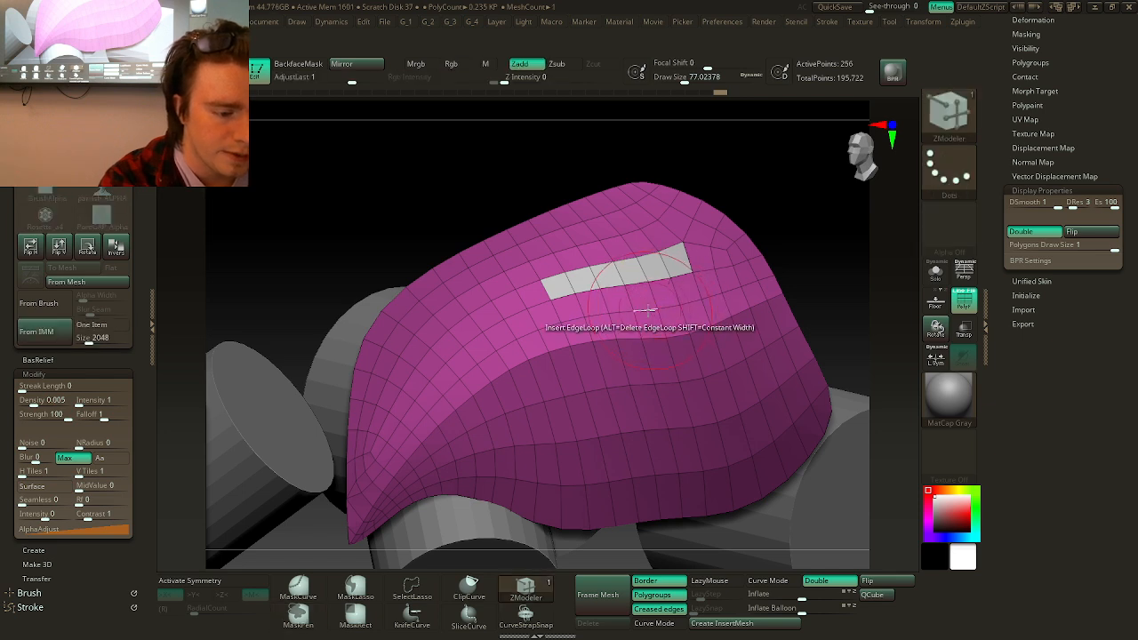
- Give the whole panel thickness with ZModeler's QMesh action targeting the Polygroup Island
{"action": "key", "text": "space"}
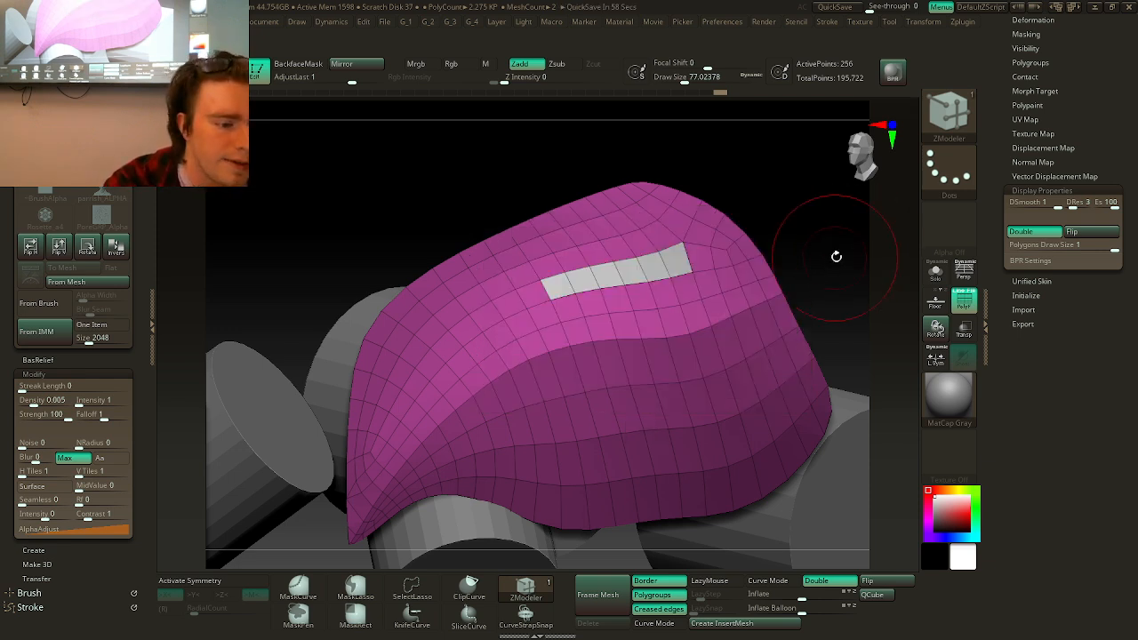
{"action": "left_click_drag", "start_coordinate": [857, 273], "coordinate": [889, 284]}
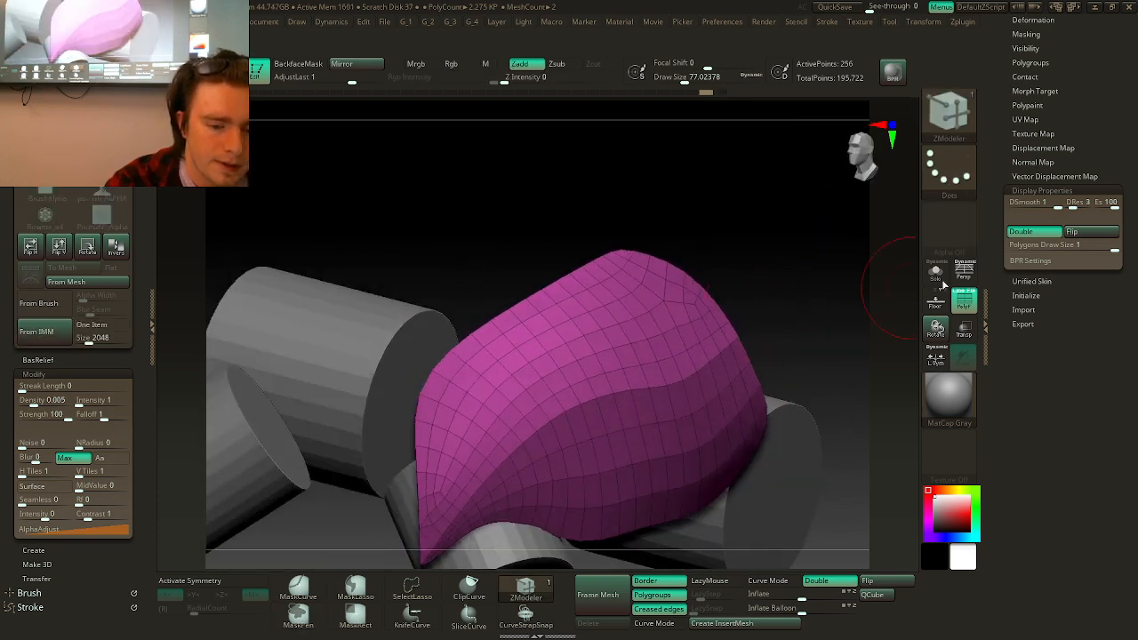
{"action": "mouse_move", "coordinate": [848, 334]}
{"action": "left_mouse_down"}
{"action": "mouse_move", "coordinate": [812, 294]}
{"action": "mouse_move", "coordinate": [854, 333]}
{"action": "left_mouse_up"}
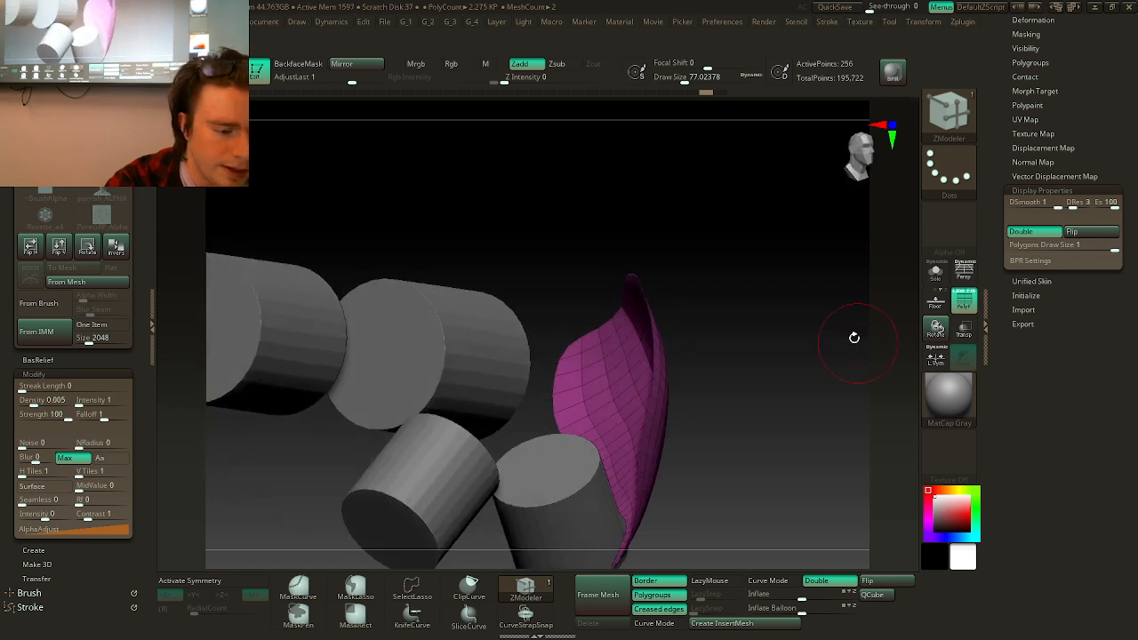
{"action": "left_click_drag", "start_coordinate": [794, 389], "coordinate": [741, 361]}
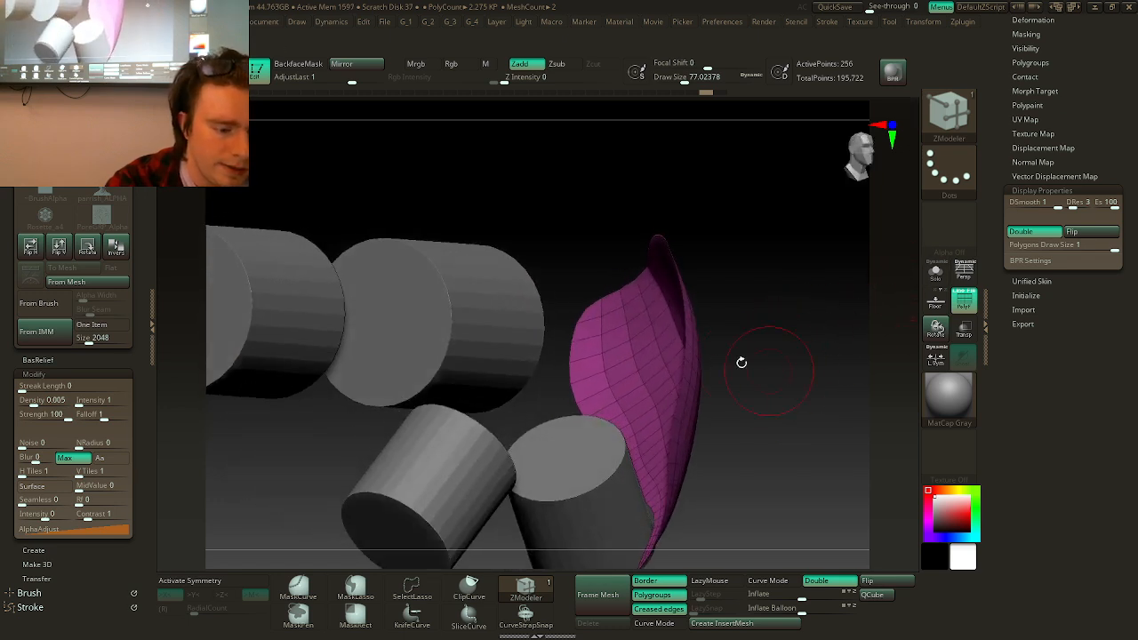
{"action": "right_click", "coordinate": [656, 380]}
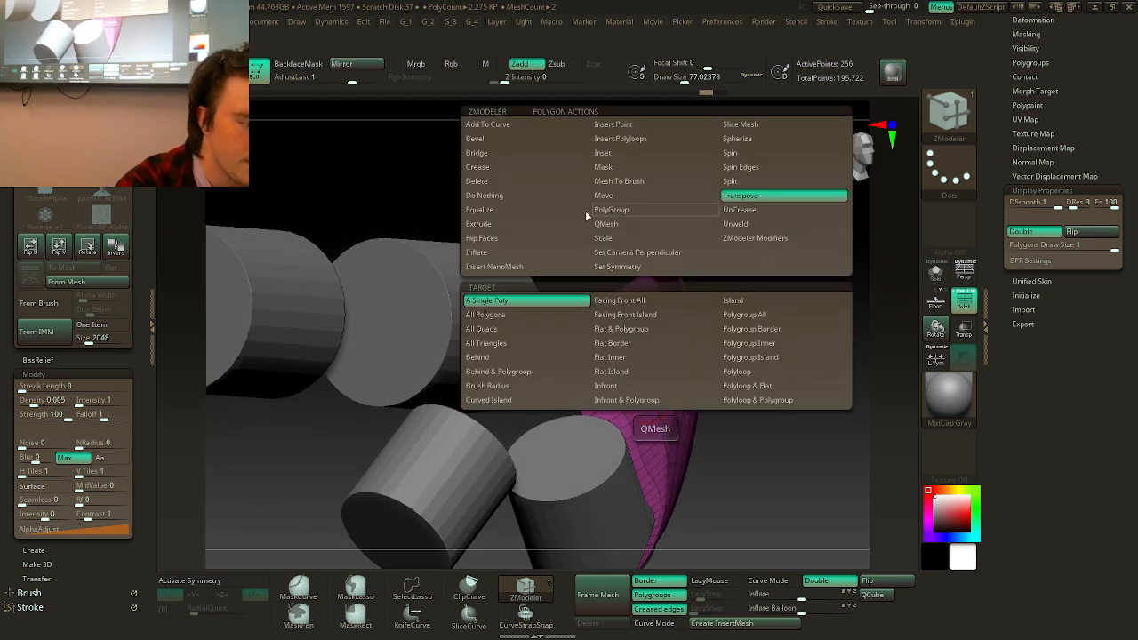
{"action": "left_click", "coordinate": [617, 226]}
{"action": "left_click", "coordinate": [750, 356]}
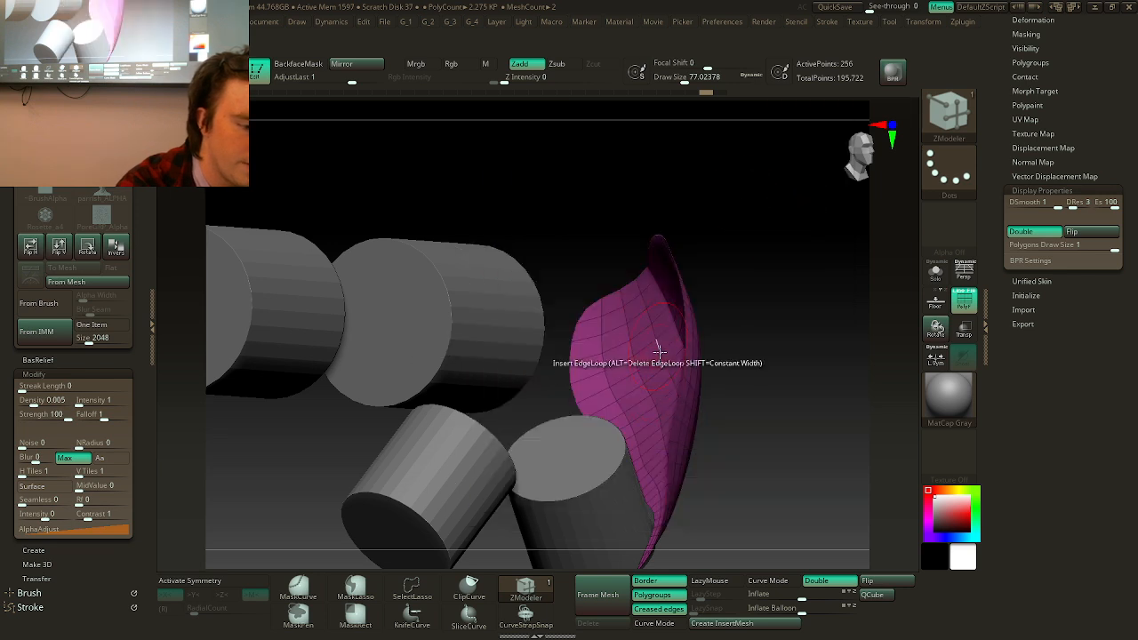
{"action": "left_click_drag", "start_coordinate": [647, 356], "coordinate": [625, 344]}
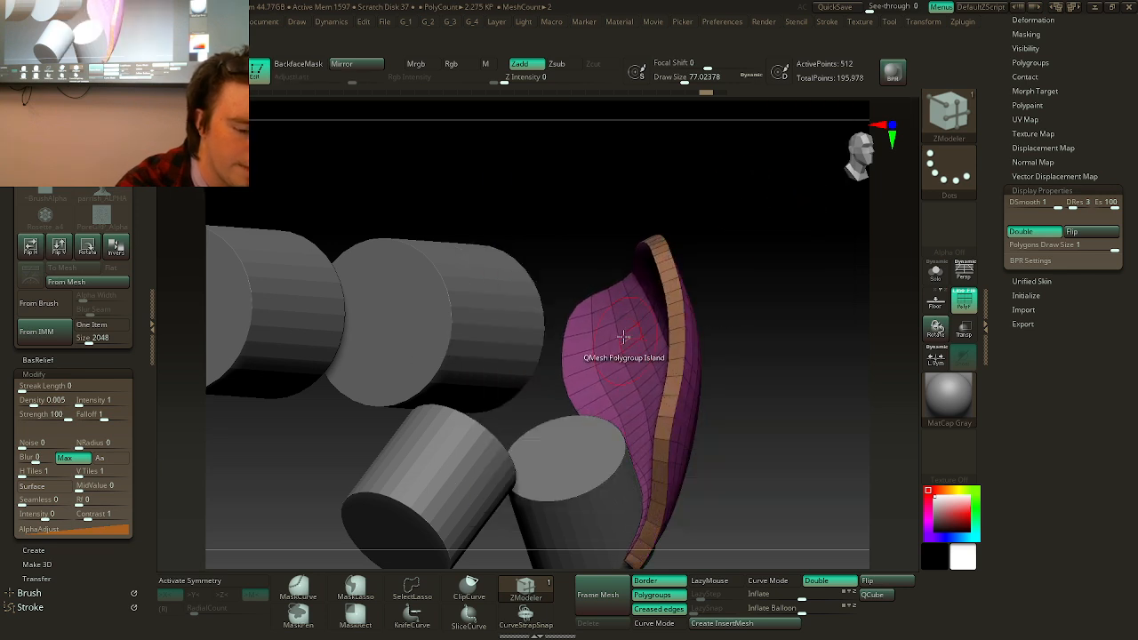
- Turn off double-sided display and flip the thickened panel's normals
{"action": "left_click", "coordinate": [831, 585]}
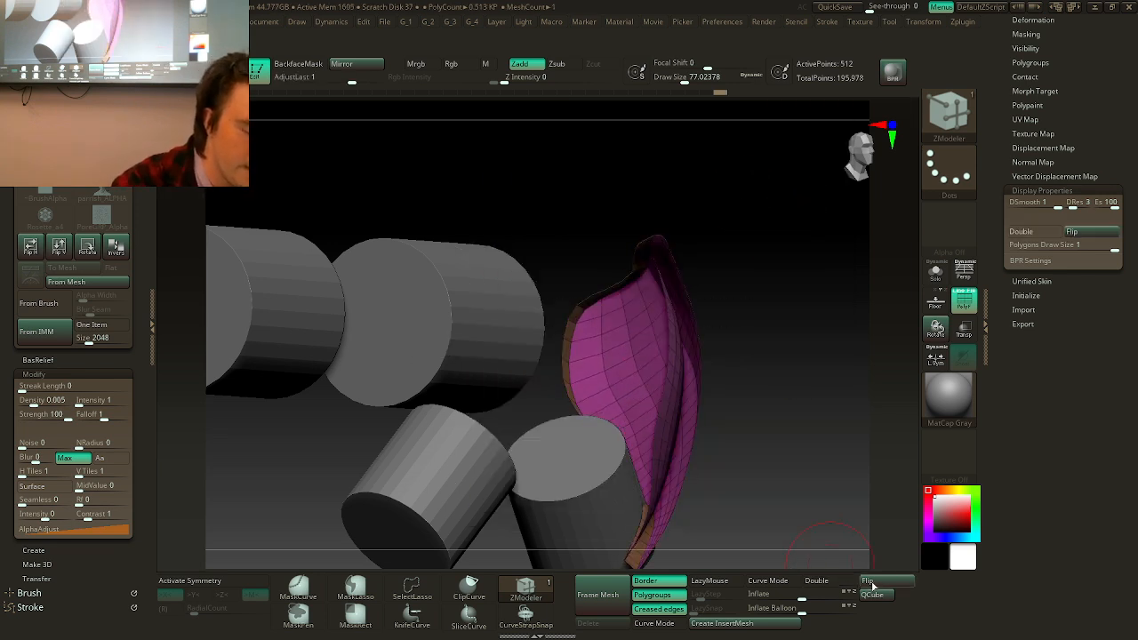
{"action": "left_click", "coordinate": [873, 584]}
{"action": "left_click_drag", "start_coordinate": [833, 477], "coordinate": [937, 302]}
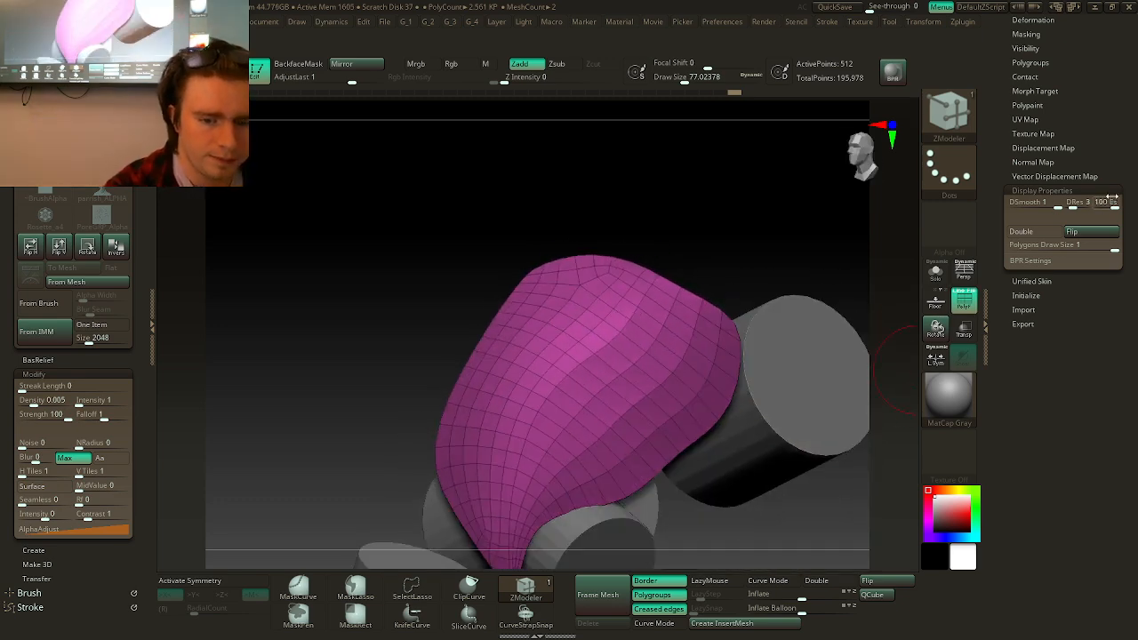
- Unhide the head subtool PM3D_Sphere3D_2 so the panel can be compared against it
{"action": "scroll", "coordinate": [1029, 190], "scroll_direction": "up", "scroll_amount": 5}
{"action": "mouse_move", "coordinate": [889, 263]}
{"action": "left_mouse_down"}
{"action": "mouse_move", "coordinate": [841, 272]}
{"action": "mouse_move", "coordinate": [883, 275]}
{"action": "left_mouse_up"}
{"action": "left_click", "coordinate": [1027, 183]}
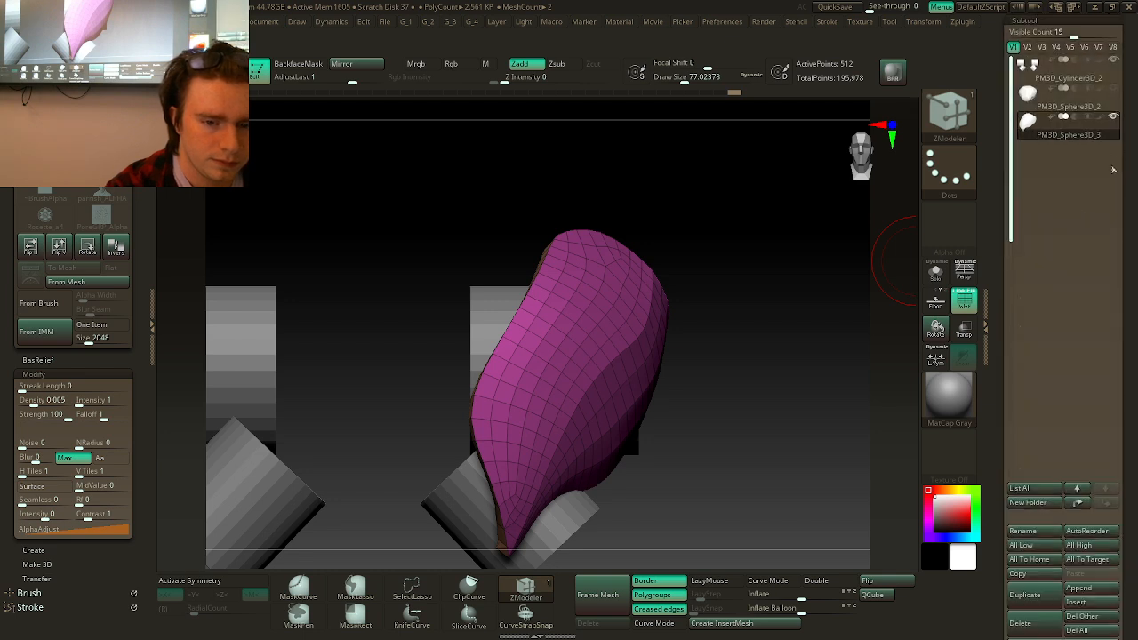
{"action": "left_click", "coordinate": [1114, 91]}
{"action": "mouse_move", "coordinate": [772, 315]}
{"action": "left_mouse_down", "text": "alt"}
{"action": "mouse_move", "coordinate": [772, 274]}
{"action": "mouse_move", "coordinate": [781, 326]}
{"action": "left_mouse_up", "text": "alt"}
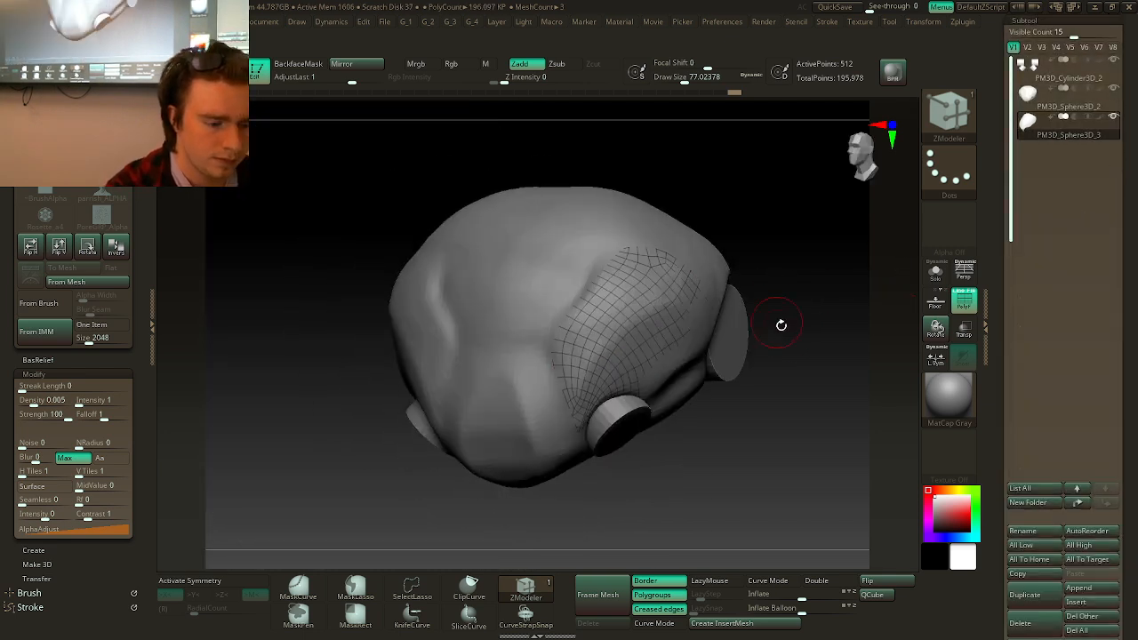
- Isolate the cheek panel, keep only its outer layer visible and delete the hidden polygons
{"action": "left_click", "coordinate": [935, 271]}
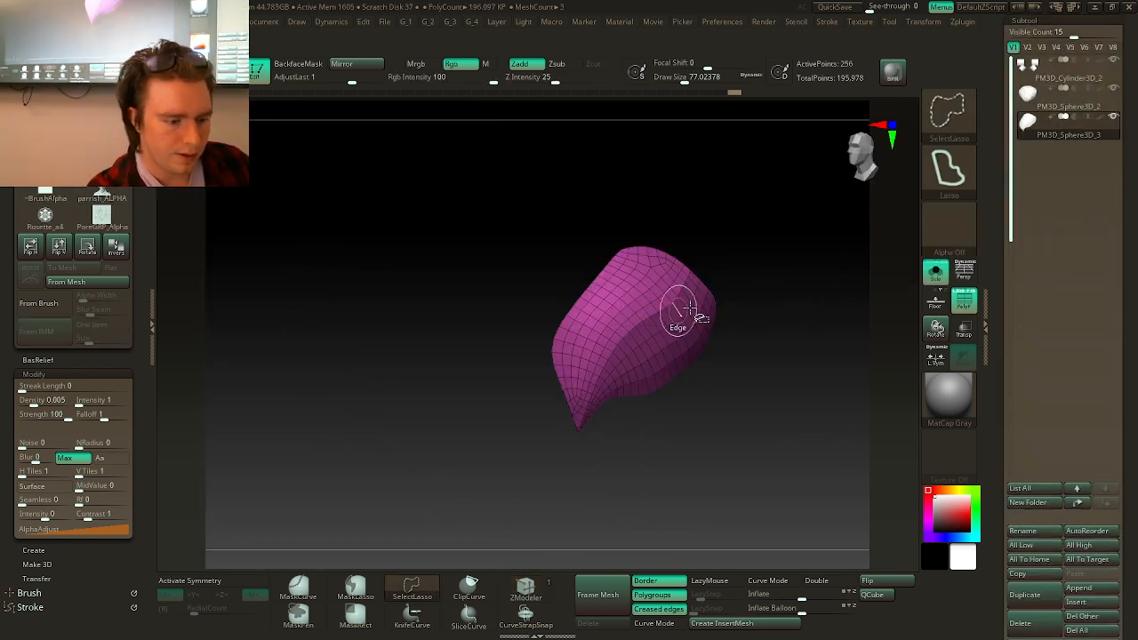
{"action": "left_click_drag", "start_coordinate": [770, 289], "coordinate": [801, 274]}
{"action": "key", "text": "1"}
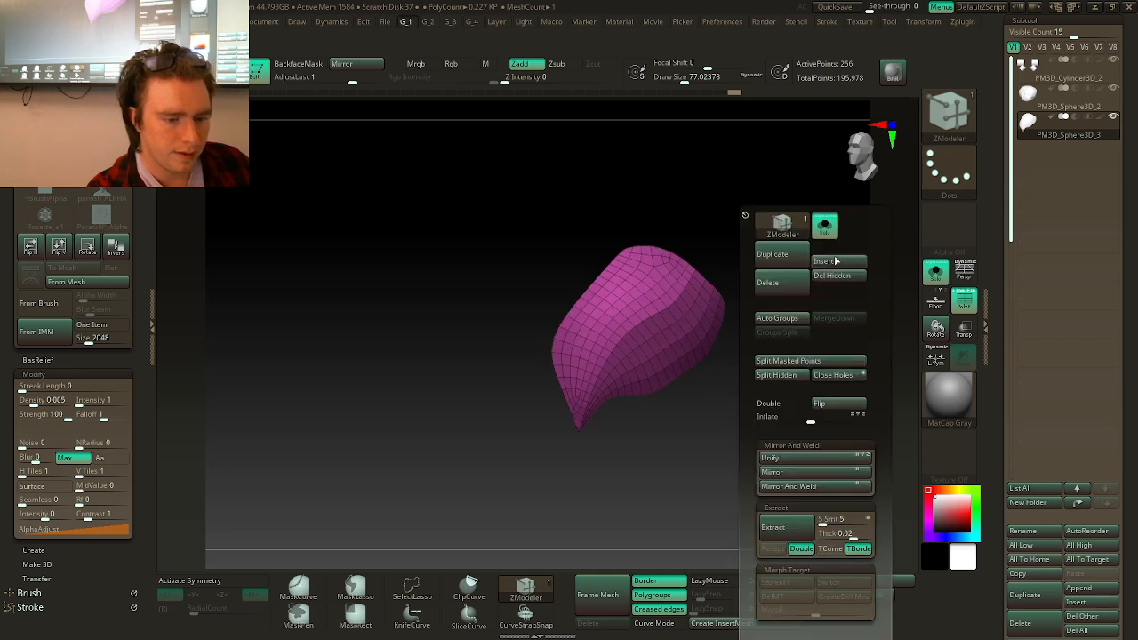
{"action": "left_click", "coordinate": [834, 276]}
- Bring the head back into view and ZRemesh the panel to a lower density
{"action": "left_click", "coordinate": [936, 271]}
{"action": "left_click_drag", "start_coordinate": [866, 293], "coordinate": [788, 419]}
{"action": "key", "text": "2"}
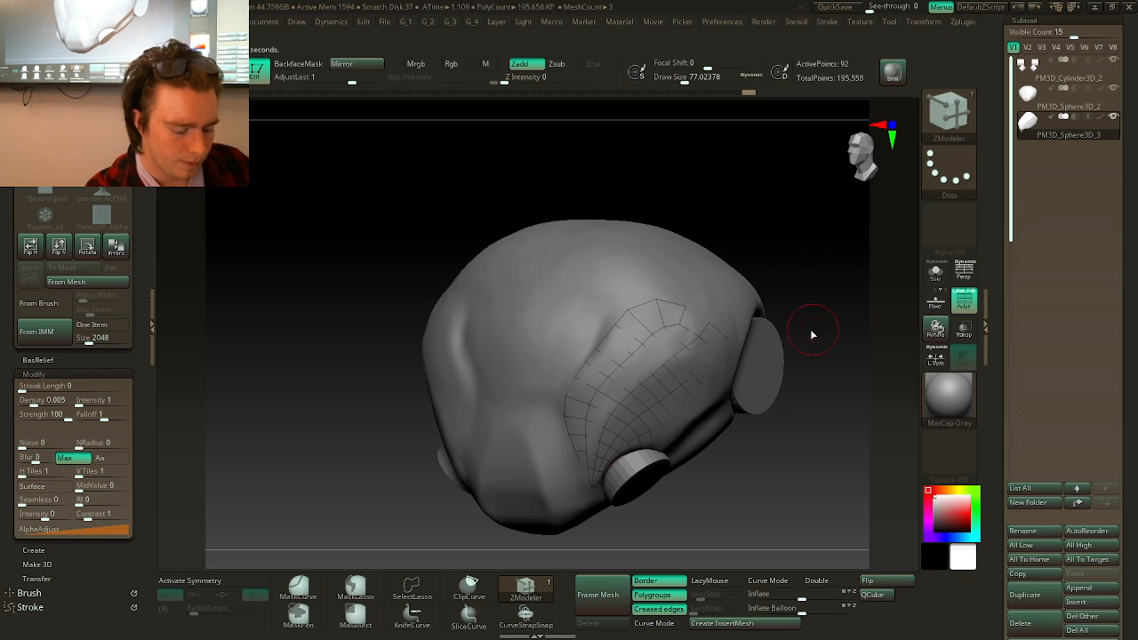
- Pull the panel's upper front edge out of the head surface using the Move brush at draw size about 207
{"action": "key", "text": "b"}
{"action": "key", "text": "m"}
{"action": "key", "text": "v"}
{"action": "key", "text": "space"}
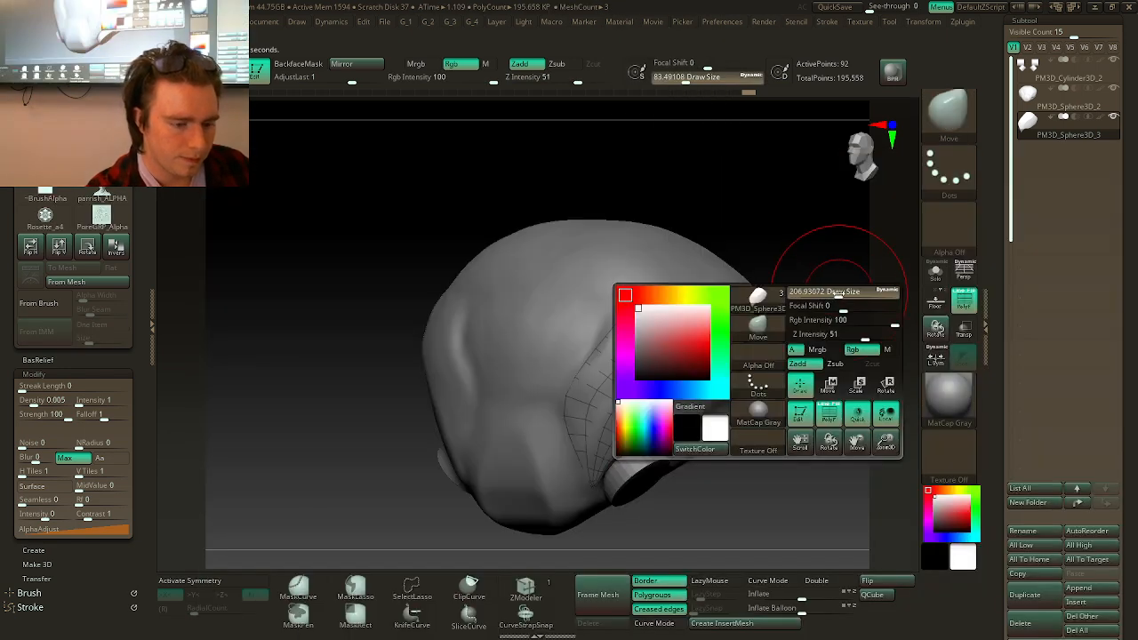
{"action": "mouse_move", "coordinate": [838, 269]}
{"action": "left_mouse_down"}
{"action": "mouse_move", "coordinate": [828, 294]}
{"action": "mouse_move", "coordinate": [785, 262]}
{"action": "mouse_move", "coordinate": [729, 267]}
{"action": "mouse_move", "coordinate": [634, 307]}
{"action": "left_mouse_up"}
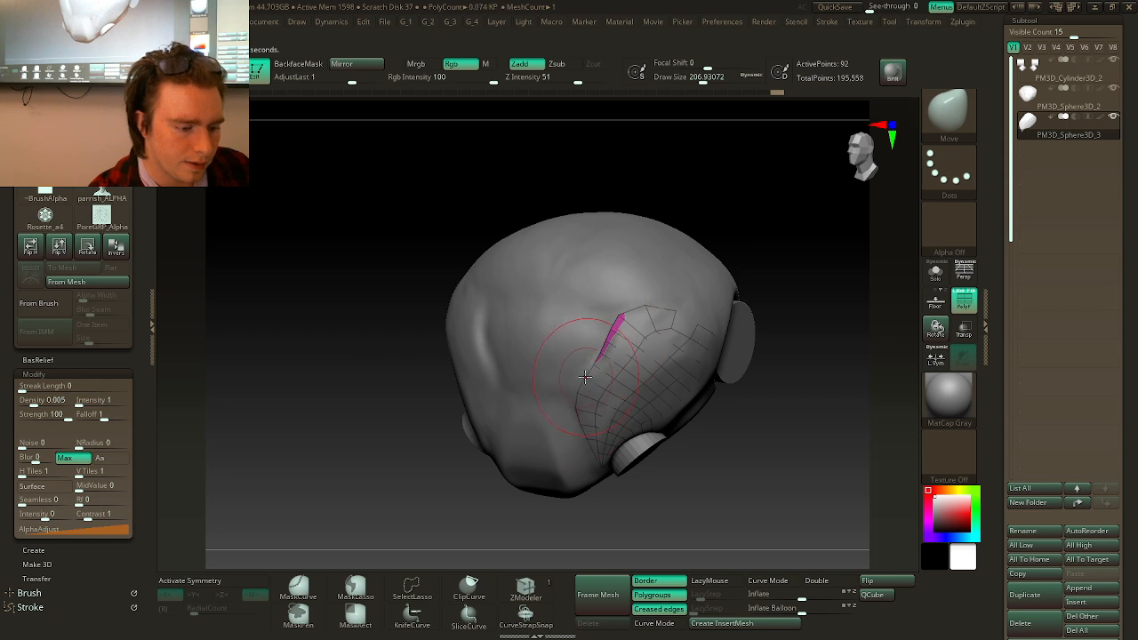
- Refine the panel's front and upper edges with the Move brush at draw size about 167
{"action": "key", "text": "space"}
{"action": "left_click_drag", "start_coordinate": [585, 377], "coordinate": [577, 378]}
{"action": "left_click_drag", "start_coordinate": [736, 233], "coordinate": [792, 229]}
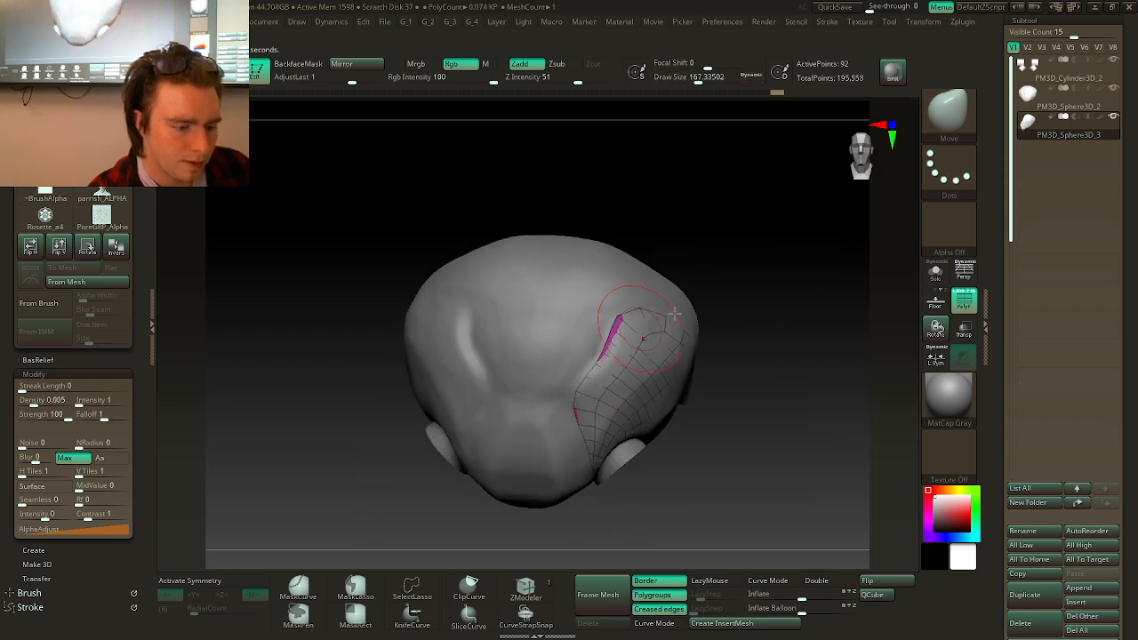
{"action": "left_click_drag", "start_coordinate": [674, 314], "coordinate": [639, 328]}
{"action": "left_click_drag", "start_coordinate": [752, 272], "coordinate": [706, 299]}
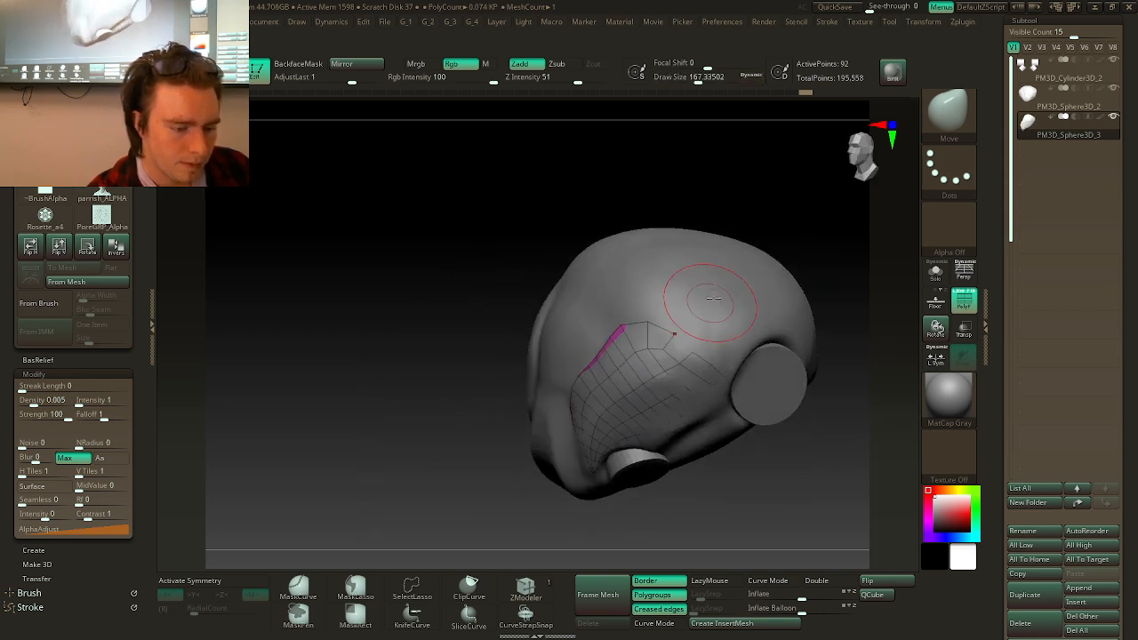
- Reshape the panel's lower rear edge beside the large ear cylinder with the Move brush at draw size about 239
{"action": "mouse_move", "coordinate": [845, 226]}
{"action": "left_mouse_down"}
{"action": "mouse_move", "coordinate": [810, 252]}
{"action": "mouse_move", "coordinate": [819, 251]}
{"action": "left_mouse_up"}
{"action": "key", "text": "space"}
{"action": "mouse_move", "coordinate": [796, 245]}
{"action": "left_mouse_down"}
{"action": "mouse_move", "coordinate": [820, 242]}
{"action": "mouse_move", "coordinate": [835, 277]}
{"action": "mouse_move", "coordinate": [802, 288]}
{"action": "left_mouse_up"}
{"action": "mouse_move", "coordinate": [689, 478]}
{"action": "left_mouse_down"}
{"action": "mouse_move", "coordinate": [718, 453]}
{"action": "mouse_move", "coordinate": [696, 410]}
{"action": "left_mouse_up"}
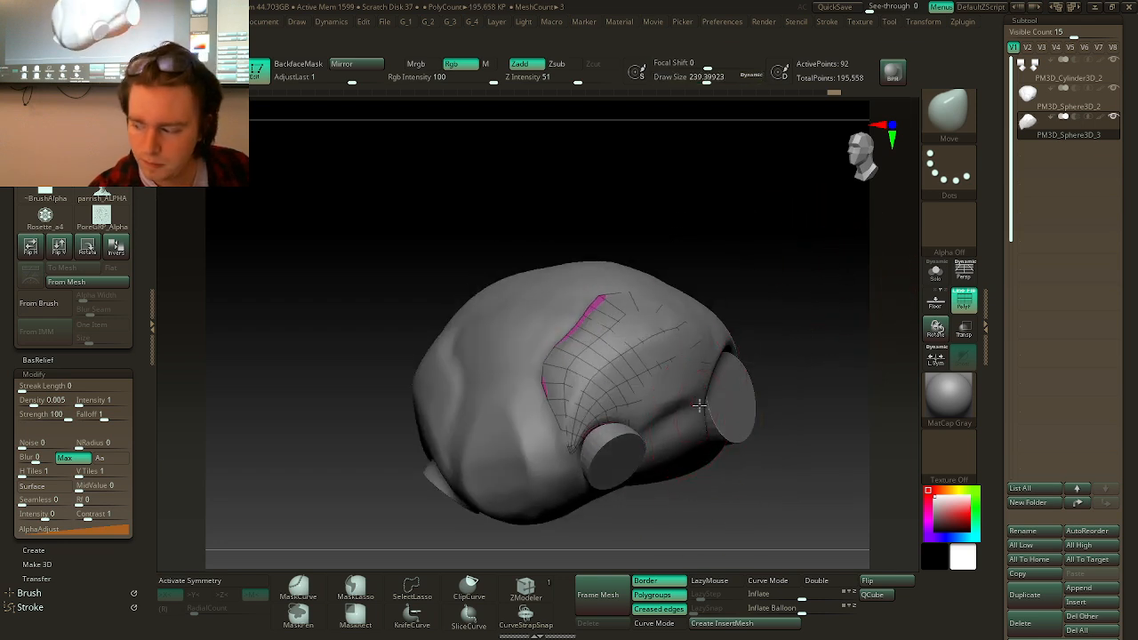
- Adjust the panel's lower front edge and pointed tip near the small cylinder using the Move brush at draw size about 158
{"action": "mouse_move", "coordinate": [797, 299]}
{"action": "left_mouse_down"}
{"action": "mouse_move", "coordinate": [757, 381]}
{"action": "mouse_move", "coordinate": [744, 372]}
{"action": "left_mouse_up"}
{"action": "key", "text": "space"}
{"action": "mouse_move", "coordinate": [742, 391]}
{"action": "left_mouse_down", "text": "alt"}
{"action": "mouse_move", "coordinate": [755, 341]}
{"action": "mouse_move", "coordinate": [706, 396]}
{"action": "left_mouse_up", "text": "alt"}
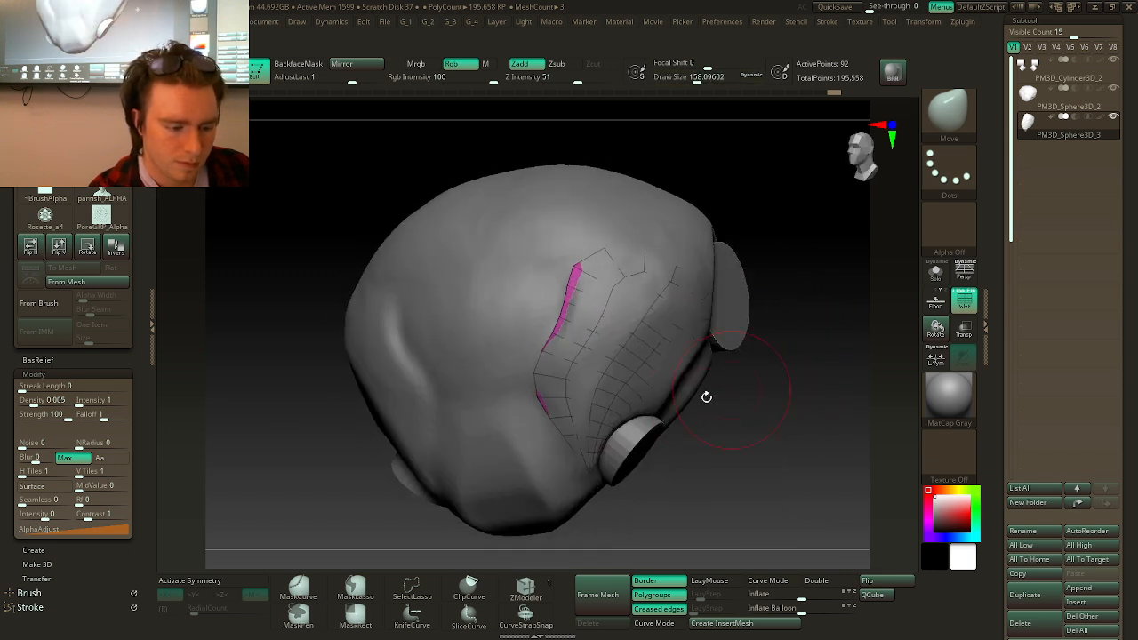
{"action": "left_click_drag", "start_coordinate": [623, 517], "coordinate": [595, 484]}
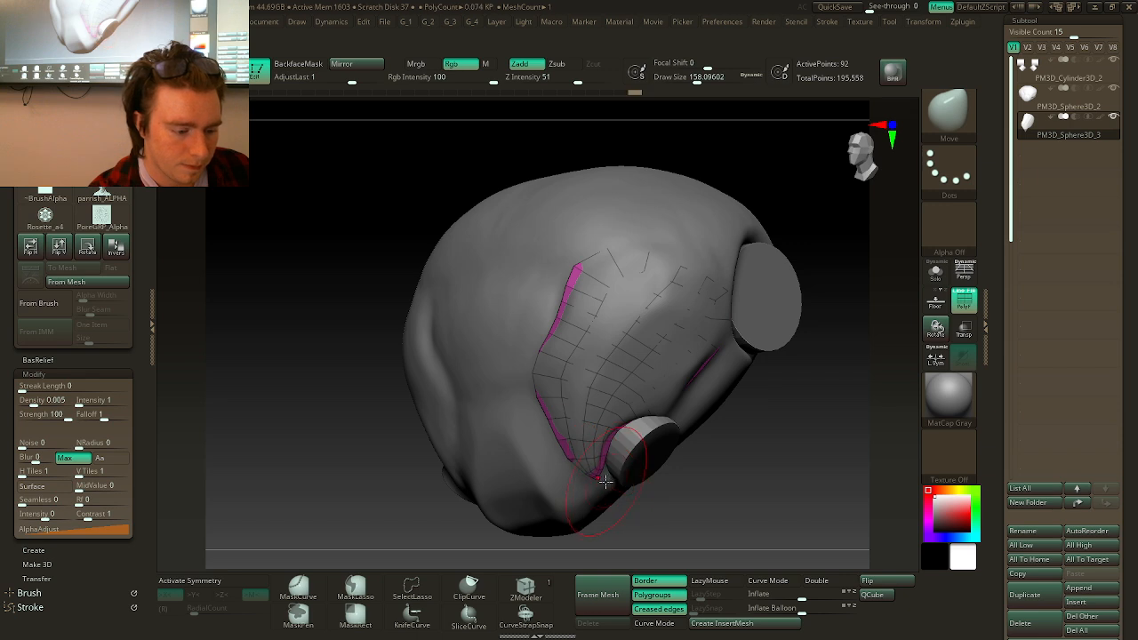
{"action": "left_click_drag", "start_coordinate": [640, 504], "coordinate": [620, 441]}
{"action": "left_click_drag", "start_coordinate": [690, 357], "coordinate": [795, 356]}
{"action": "mouse_move", "coordinate": [860, 307]}
{"action": "left_mouse_down"}
{"action": "mouse_move", "coordinate": [856, 318]}
{"action": "mouse_move", "coordinate": [866, 290]}
{"action": "left_mouse_up"}
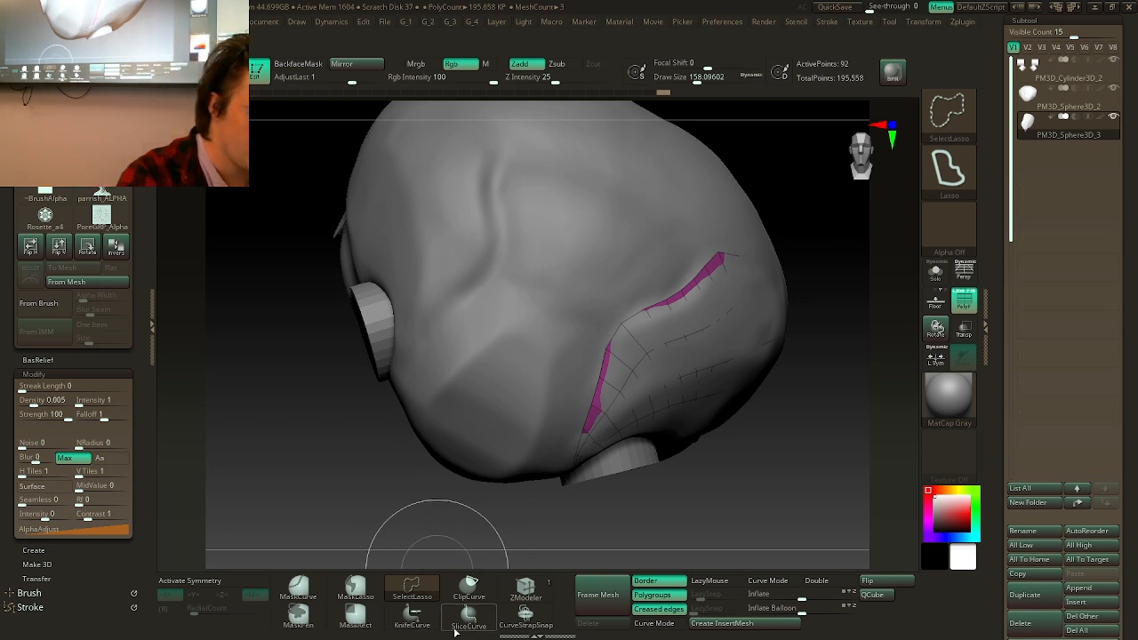
{"action": "left_click", "coordinate": [411, 613]}
{"action": "mouse_move", "coordinate": [795, 382]}
{"action": "left_mouse_down"}
{"action": "mouse_move", "coordinate": [764, 382]}
{"action": "mouse_move", "coordinate": [570, 463]}
{"action": "left_mouse_up"}
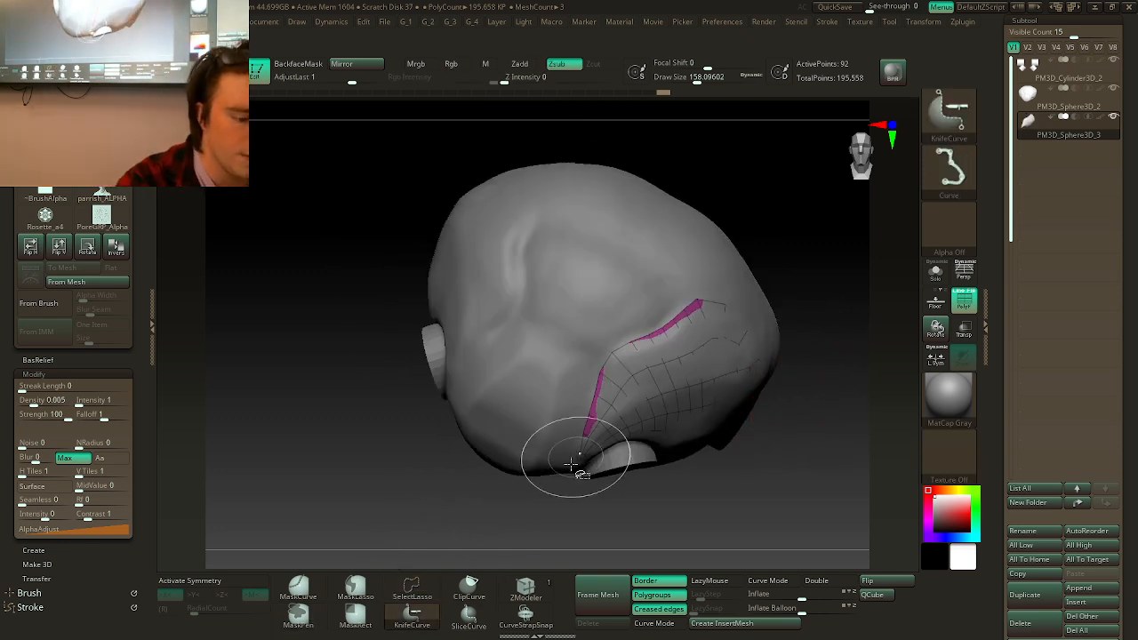
{"action": "left_click_drag", "start_coordinate": [618, 401], "coordinate": [619, 400], "text": "ctrl+shift"}
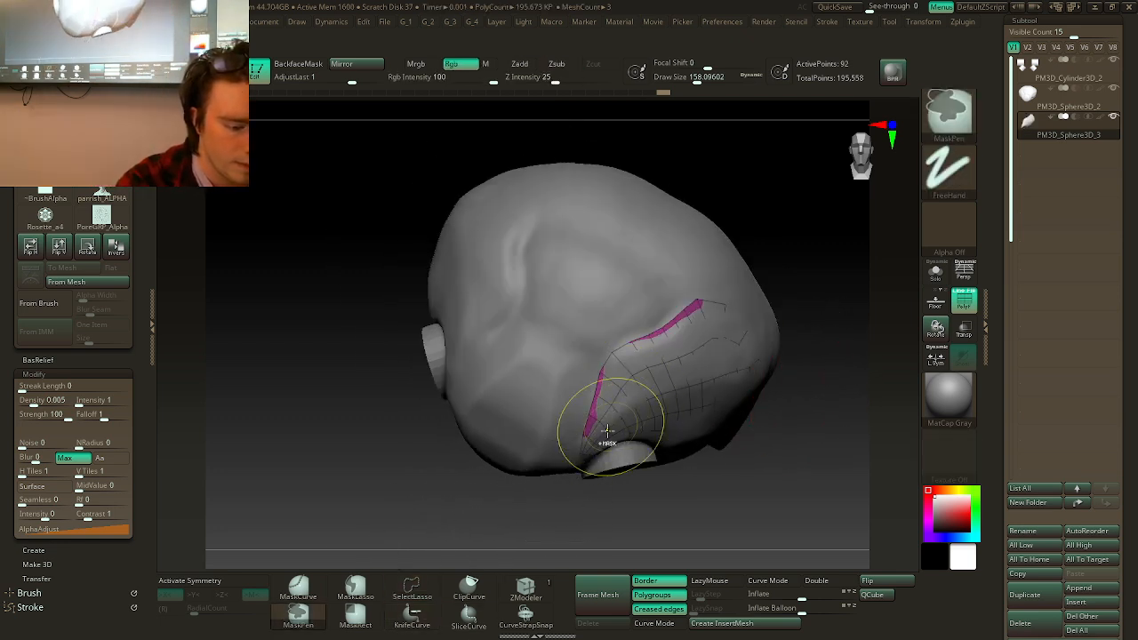
- Split the panel into upper and lower polygroups with a curved SliceCurve cut running from its lower tip to the rear edge
{"action": "left_click", "coordinate": [468, 613], "text": "ctrl+shift"}
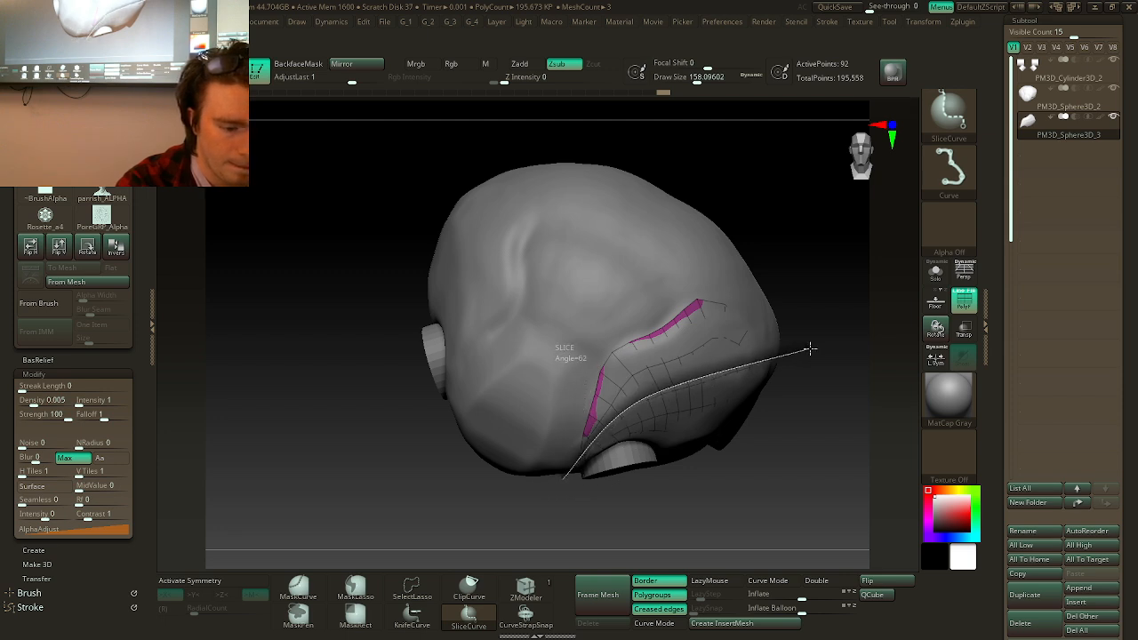
{"action": "left_click_drag", "start_coordinate": [825, 346], "coordinate": [809, 341], "text": "ctrl+shift"}
{"action": "left_click", "coordinate": [718, 376], "text": "ctrl+shift"}
- Apply ZModeler's edge Transpose action to the EdgeLoop at the sliced border and reposition it with the Gizmo
{"action": "key", "text": "b"}
{"action": "key", "text": "z"}
{"action": "key", "text": "m"}
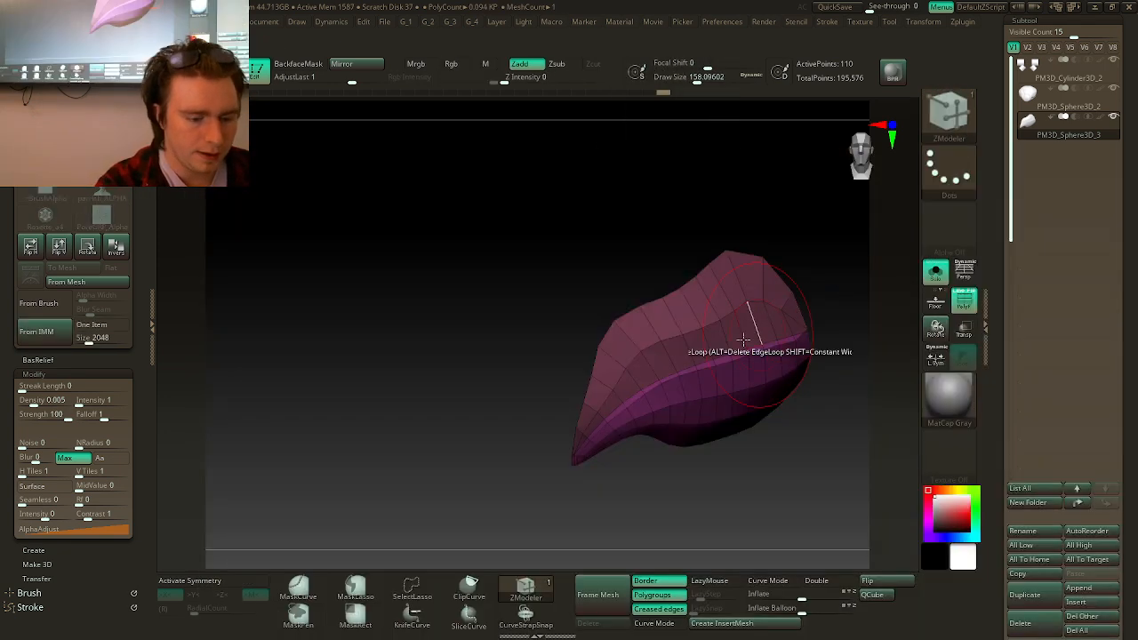
{"action": "key", "text": "space"}
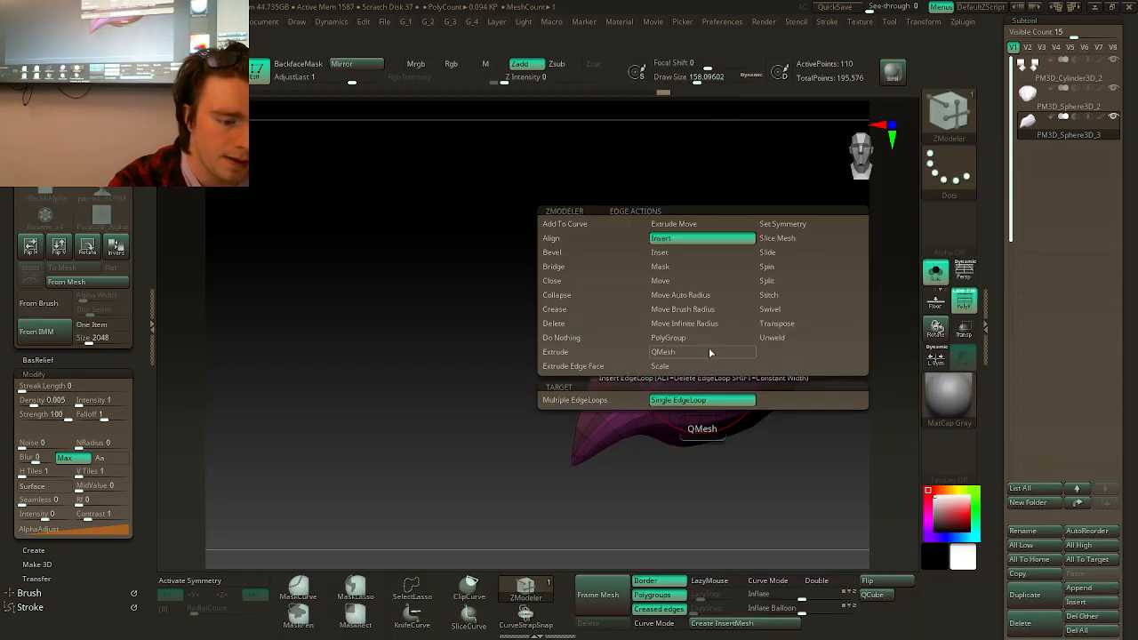
{"action": "left_click", "coordinate": [789, 324]}
{"action": "left_click", "coordinate": [587, 415]}
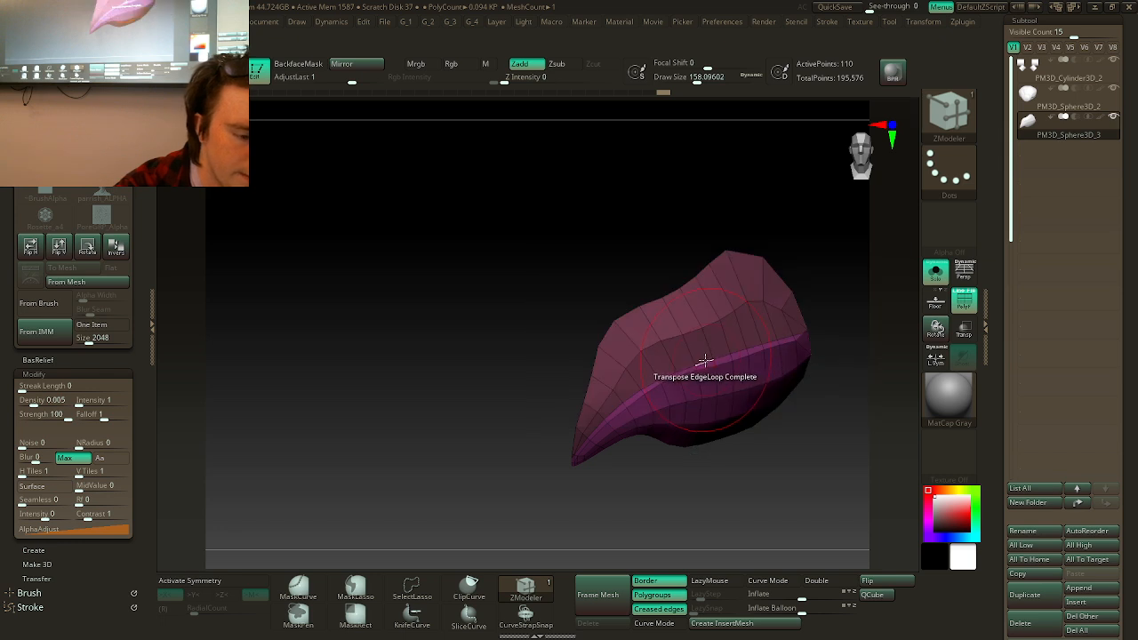
{"action": "left_click", "coordinate": [704, 360]}
{"action": "mouse_move", "coordinate": [751, 374]}
{"action": "left_mouse_down"}
{"action": "mouse_move", "coordinate": [759, 378]}
{"action": "mouse_move", "coordinate": [762, 358]}
{"action": "left_mouse_up"}
- Invert the mask, undo the last change and return to Draw mode with the whole head visible
{"action": "key", "text": "q"}
{"action": "key", "text": "ctrl+i"}
{"action": "key", "text": "w"}
{"action": "key", "text": "ctrl+z"}
{"action": "key", "text": "q"}
{"action": "key", "text": "w"}
{"action": "left_click", "coordinate": [938, 284]}
{"action": "key", "text": "q"}
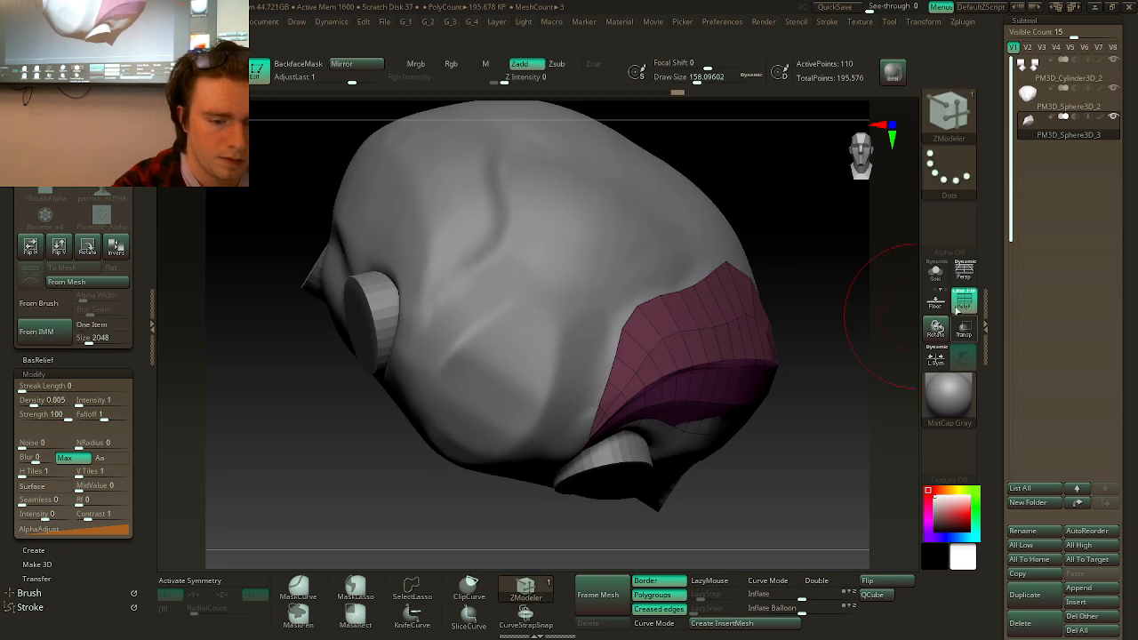
- Turn off PolyFrame and ZRemesh the sliced panel into a cleaner, lower-density mesh
{"action": "left_click", "coordinate": [960, 308]}
{"action": "mouse_move", "coordinate": [854, 313]}
{"action": "left_mouse_down"}
{"action": "mouse_move", "coordinate": [790, 271]}
{"action": "mouse_move", "coordinate": [845, 320]}
{"action": "mouse_move", "coordinate": [825, 343]}
{"action": "mouse_move", "coordinate": [795, 302]}
{"action": "mouse_move", "coordinate": [809, 289]}
{"action": "left_mouse_up"}
{"action": "key", "text": "2"}
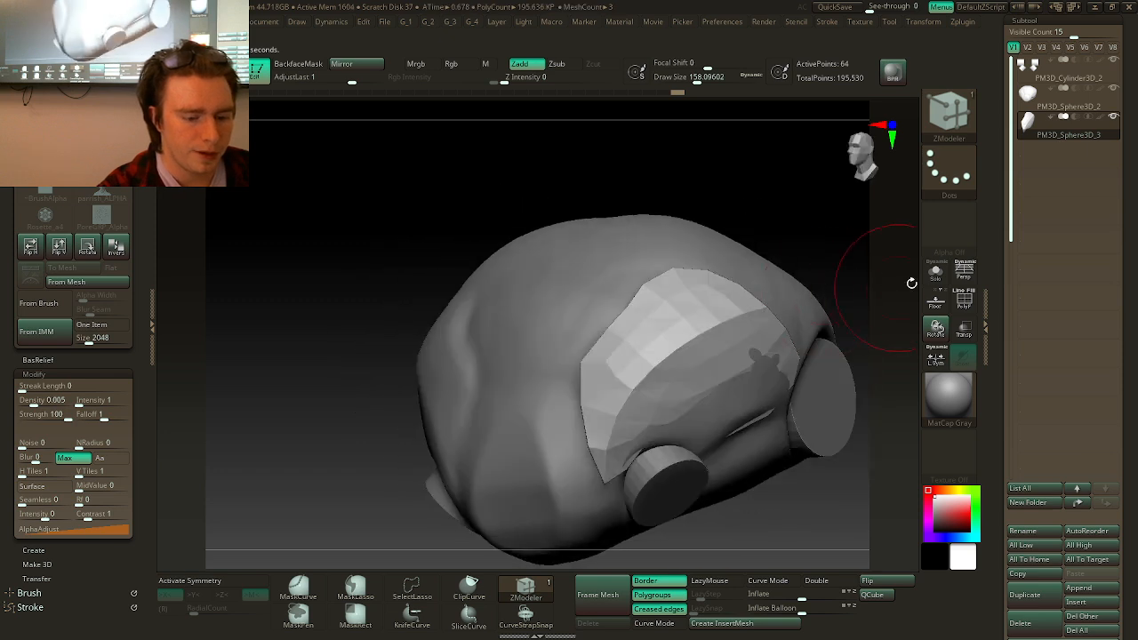
- Examine the remeshed panel's topology and polygroups in isolation with PolyFrame on, and restore the full shaded view
{"action": "left_click", "coordinate": [934, 283]}
{"action": "key", "text": "shift+f"}
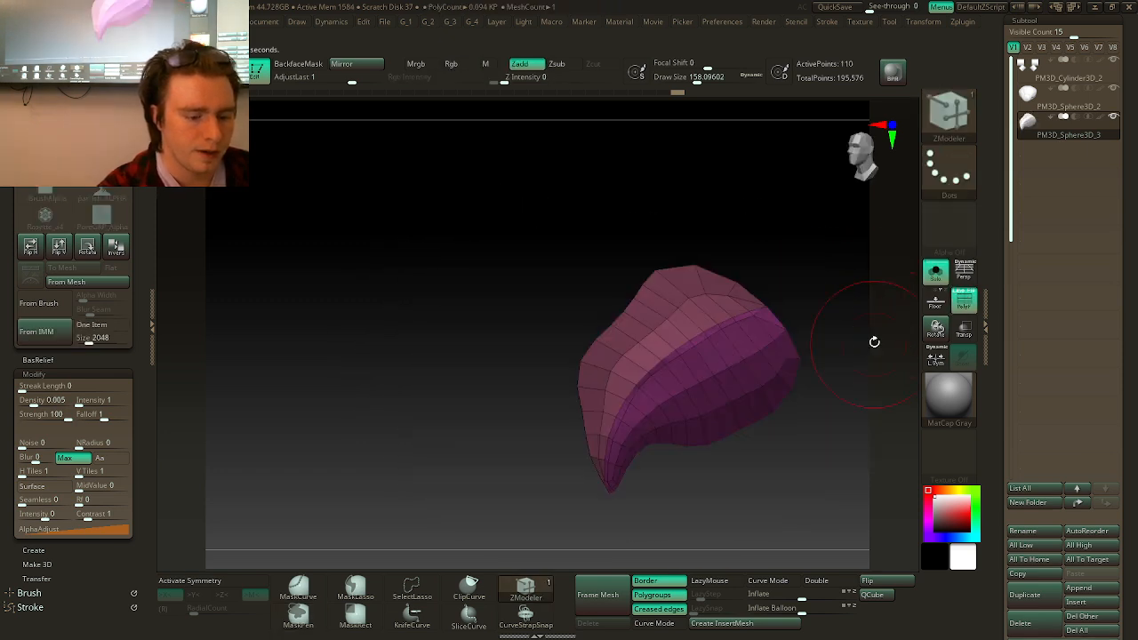
{"action": "key", "text": "ctrl"}
{"action": "key", "text": "b"}
{"action": "key", "text": "z"}
{"action": "key", "text": "m"}
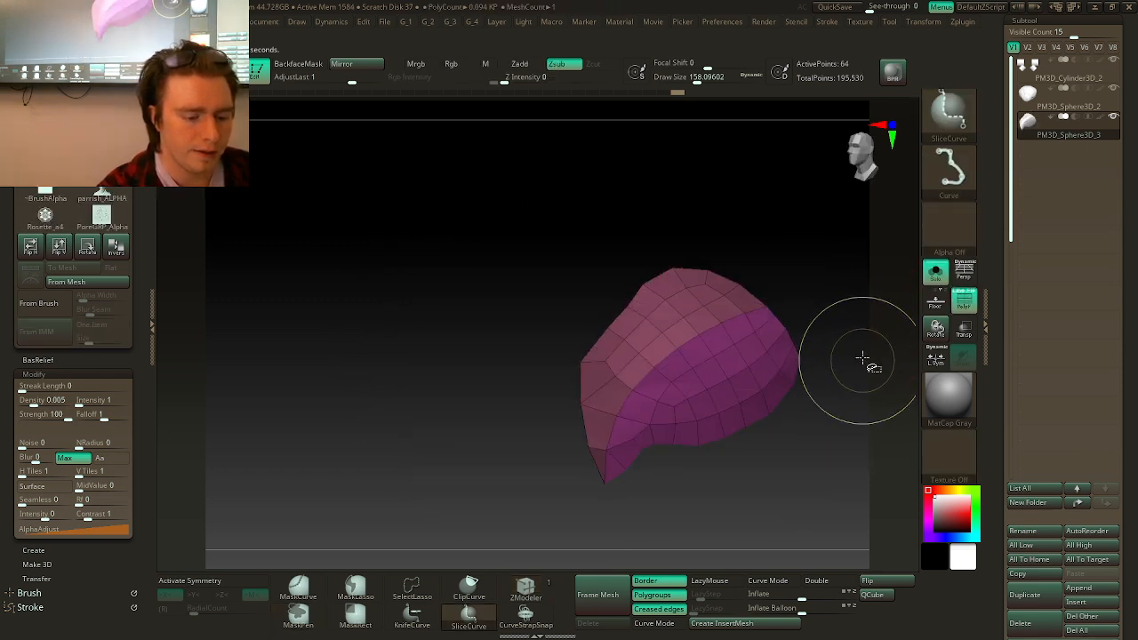
{"action": "left_click", "coordinate": [935, 274]}
{"action": "left_click", "coordinate": [963, 301]}
- Adjust the low-density panel's front edge against the head with the Move brush at draw size about 116
{"action": "mouse_move", "coordinate": [898, 306]}
{"action": "left_mouse_down"}
{"action": "mouse_move", "coordinate": [817, 365]}
{"action": "mouse_move", "coordinate": [794, 341]}
{"action": "mouse_move", "coordinate": [767, 427]}
{"action": "mouse_move", "coordinate": [747, 418]}
{"action": "left_mouse_up"}
{"action": "key", "text": "b"}
{"action": "key", "text": "m"}
{"action": "key", "text": "v"}
{"action": "key", "text": "space"}
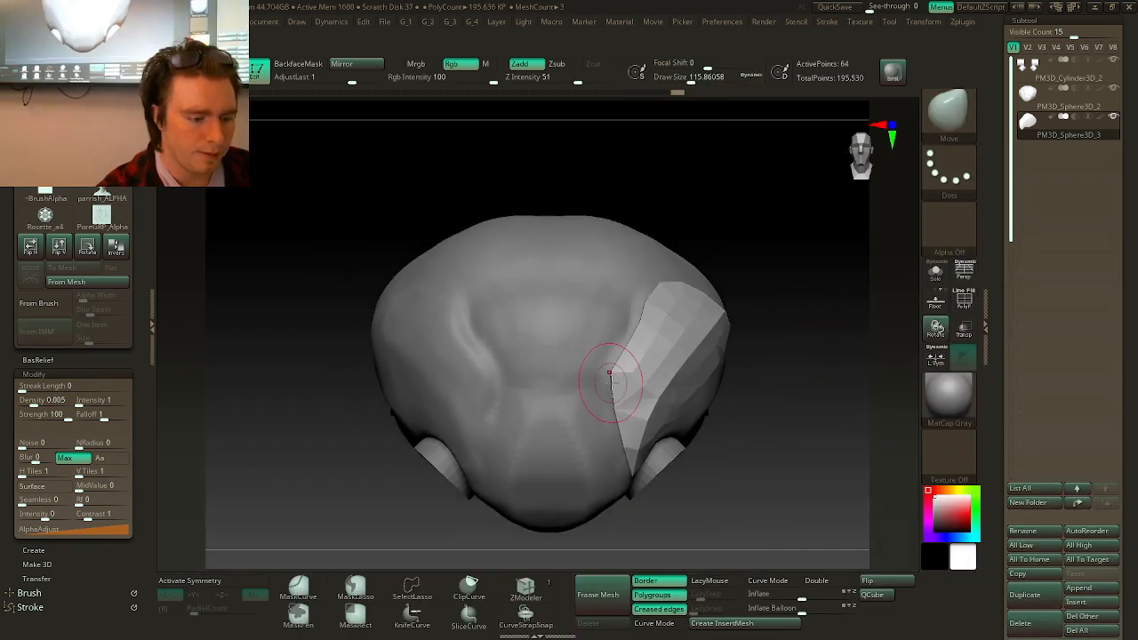
{"action": "left_click_drag", "start_coordinate": [715, 304], "coordinate": [605, 423]}
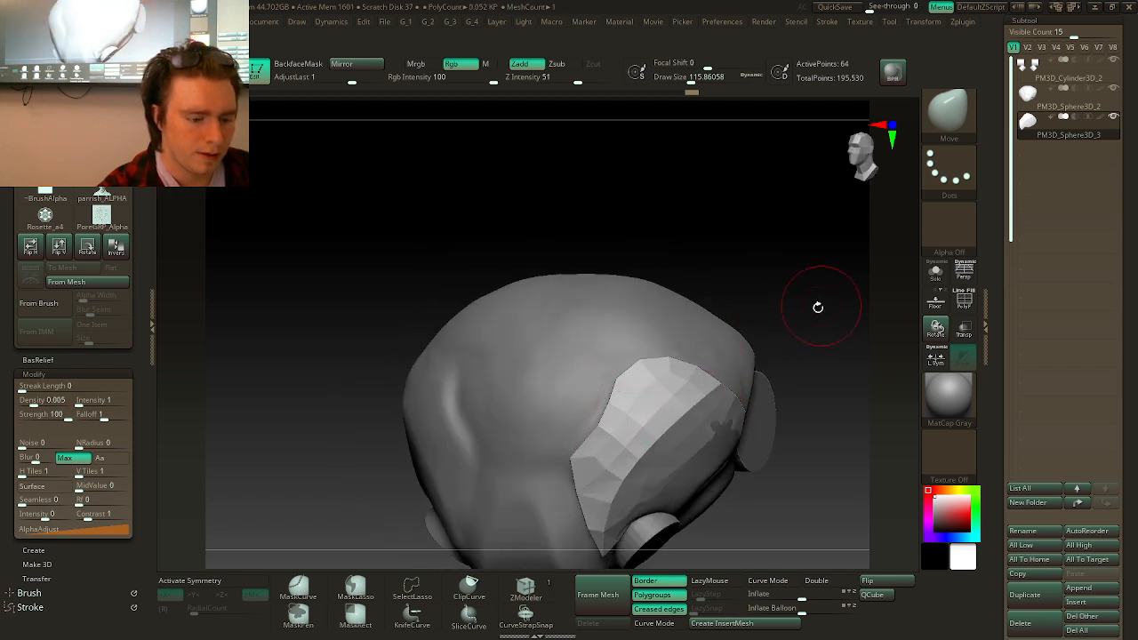
- Reshape the panel's rear edge and pointed lower tip beside the small cylinder with the Move brush
{"action": "left_click_drag", "start_coordinate": [818, 307], "coordinate": [714, 404]}
{"action": "left_click_drag", "start_coordinate": [843, 313], "coordinate": [745, 439]}
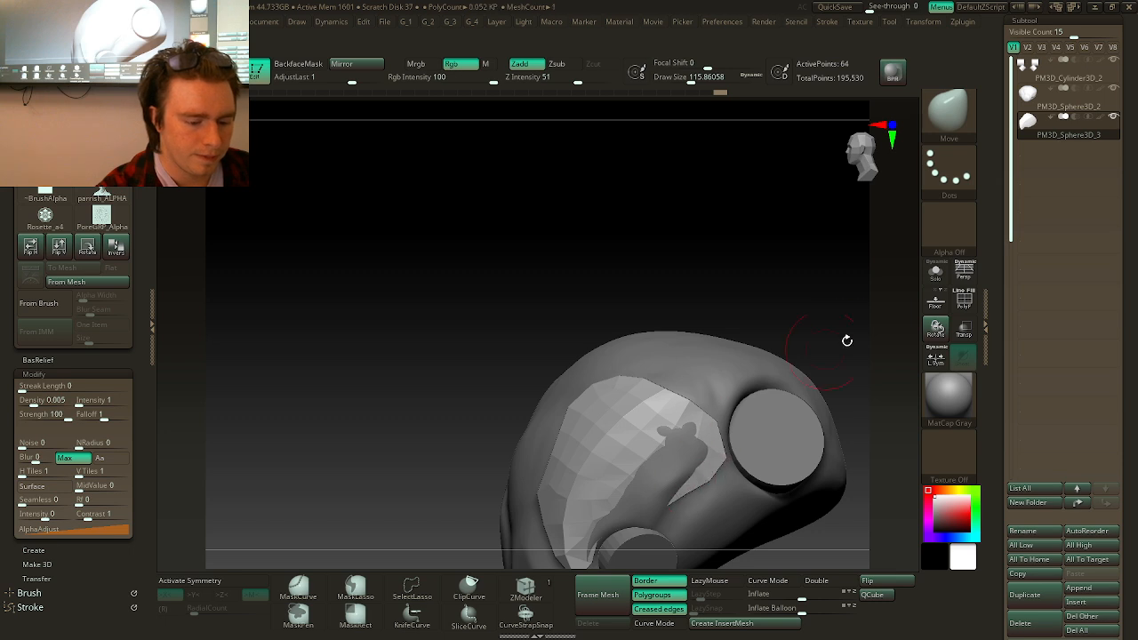
{"action": "left_click_drag", "start_coordinate": [847, 341], "coordinate": [805, 447]}
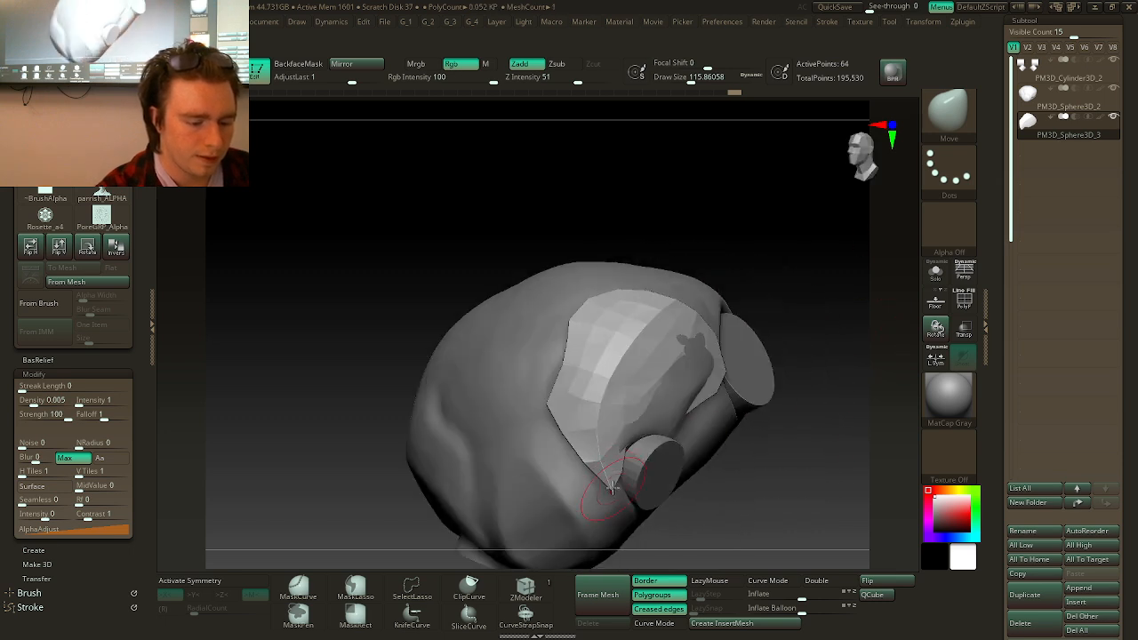
{"action": "left_click_drag", "start_coordinate": [613, 486], "coordinate": [656, 447]}
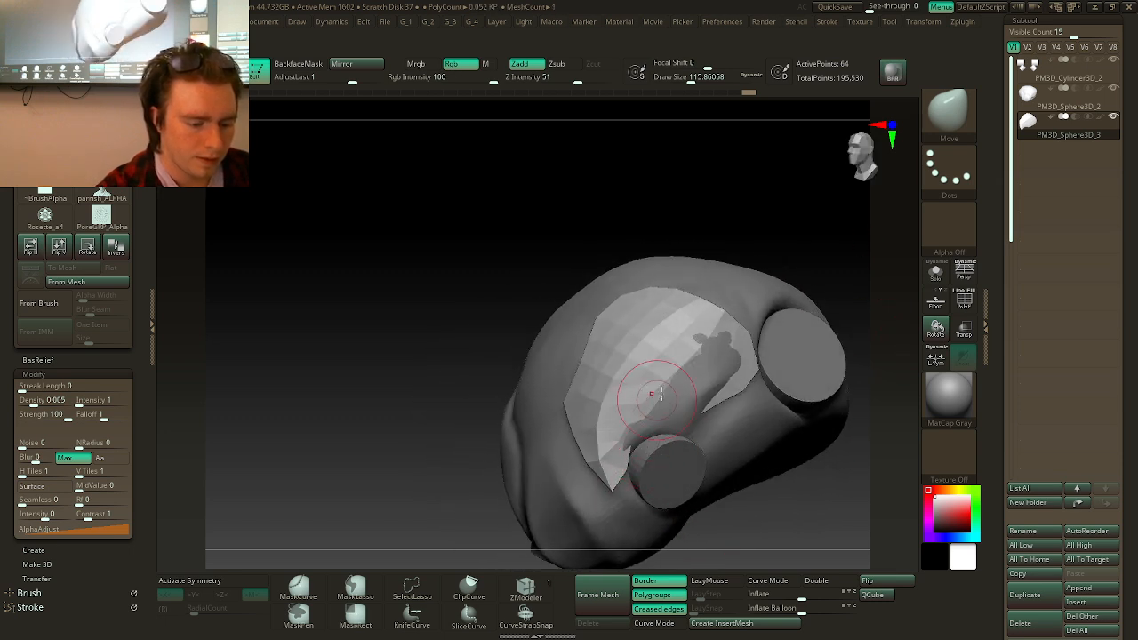
{"action": "left_click_drag", "start_coordinate": [751, 402], "coordinate": [851, 330]}
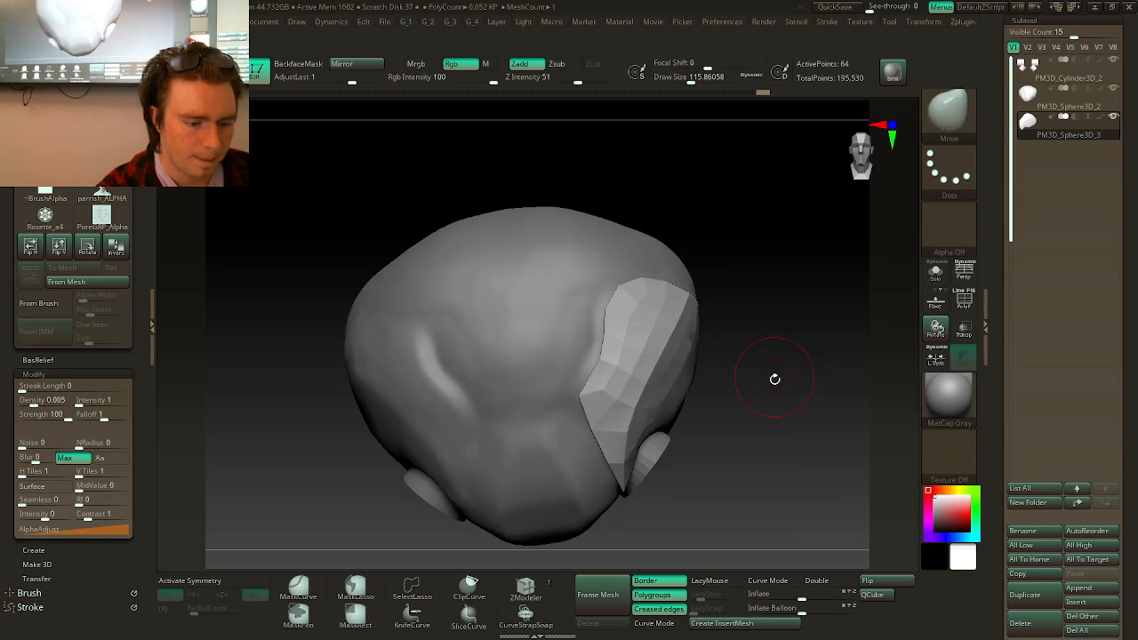
- Select the head subtool and flatten its surface around the lower half of the panel with TrimDynamic at draw size about 158
{"action": "left_click", "coordinate": [638, 382], "text": "alt"}
{"action": "key", "text": "b"}
{"action": "key", "text": "t"}
{"action": "key", "text": "d"}
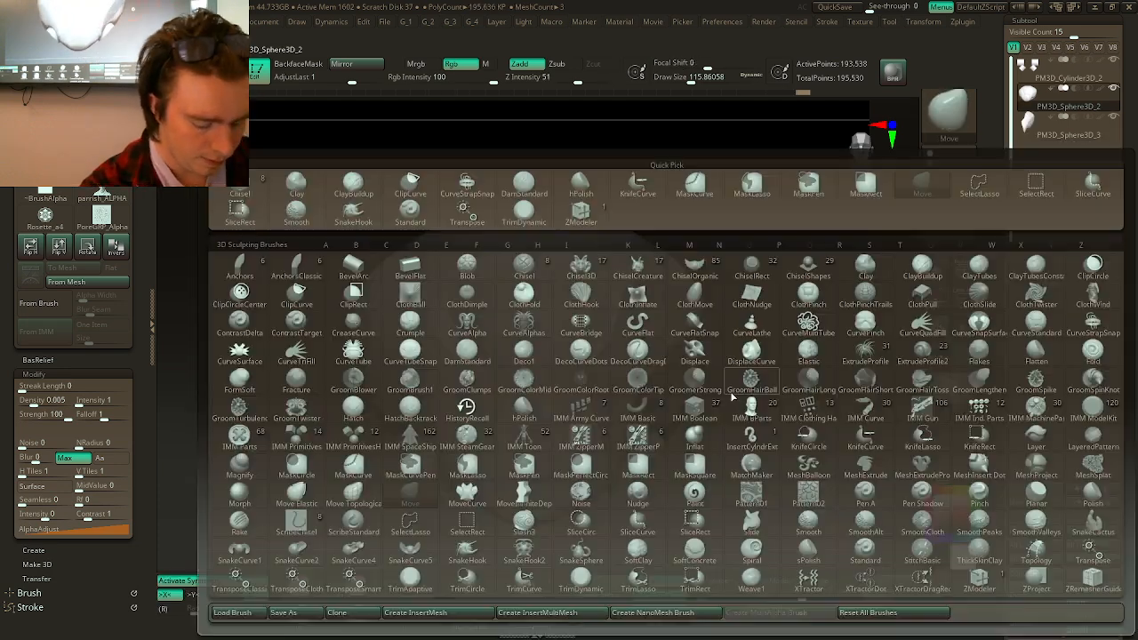
{"action": "key", "text": "space"}
{"action": "mouse_move", "coordinate": [738, 373]}
{"action": "left_mouse_down"}
{"action": "mouse_move", "coordinate": [751, 355]}
{"action": "mouse_move", "coordinate": [710, 392]}
{"action": "left_mouse_up"}
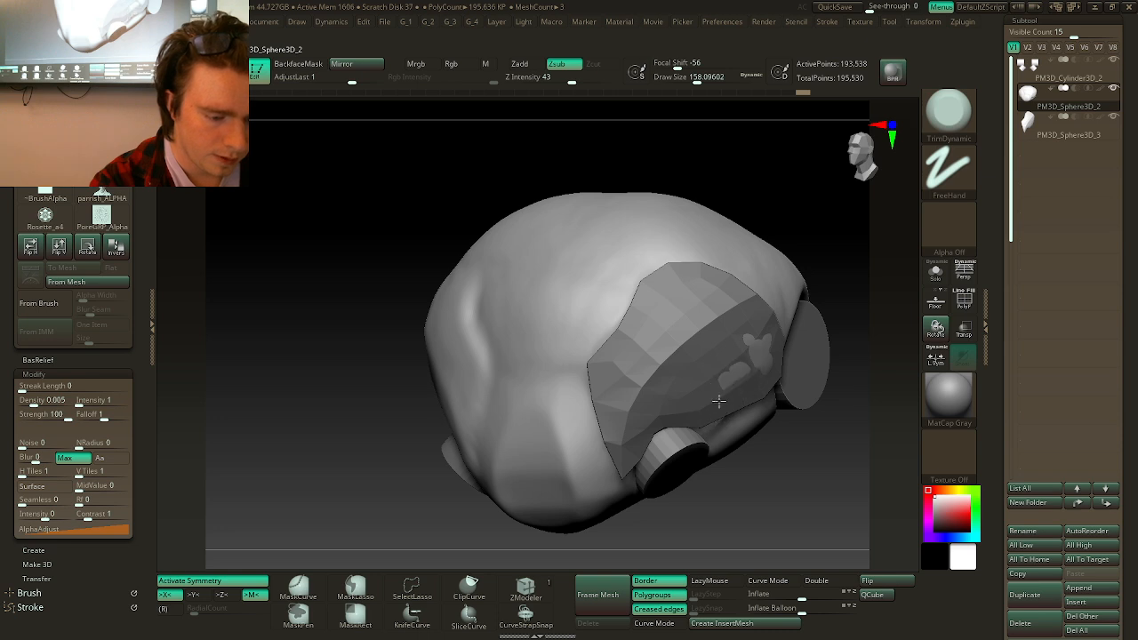
{"action": "left_click_drag", "start_coordinate": [756, 335], "coordinate": [807, 291]}
{"action": "left_click_drag", "start_coordinate": [835, 295], "coordinate": [880, 309]}
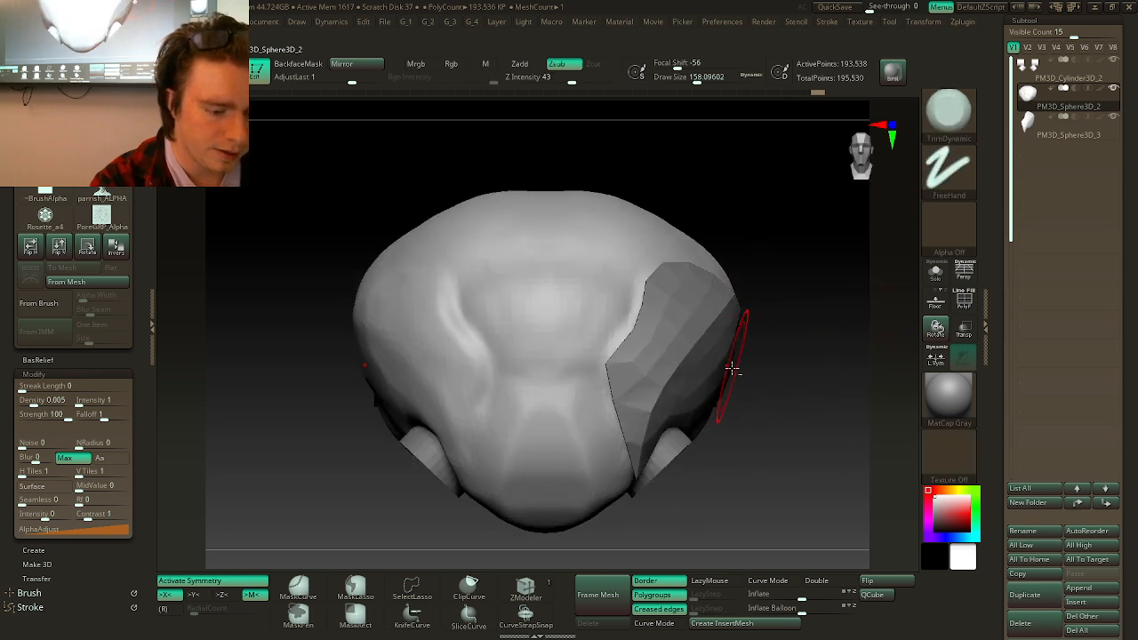
- Reselect the cheek panel, turn on PolyFrame and ZRemesh the panel again
{"action": "left_click", "coordinate": [696, 358], "text": "alt"}
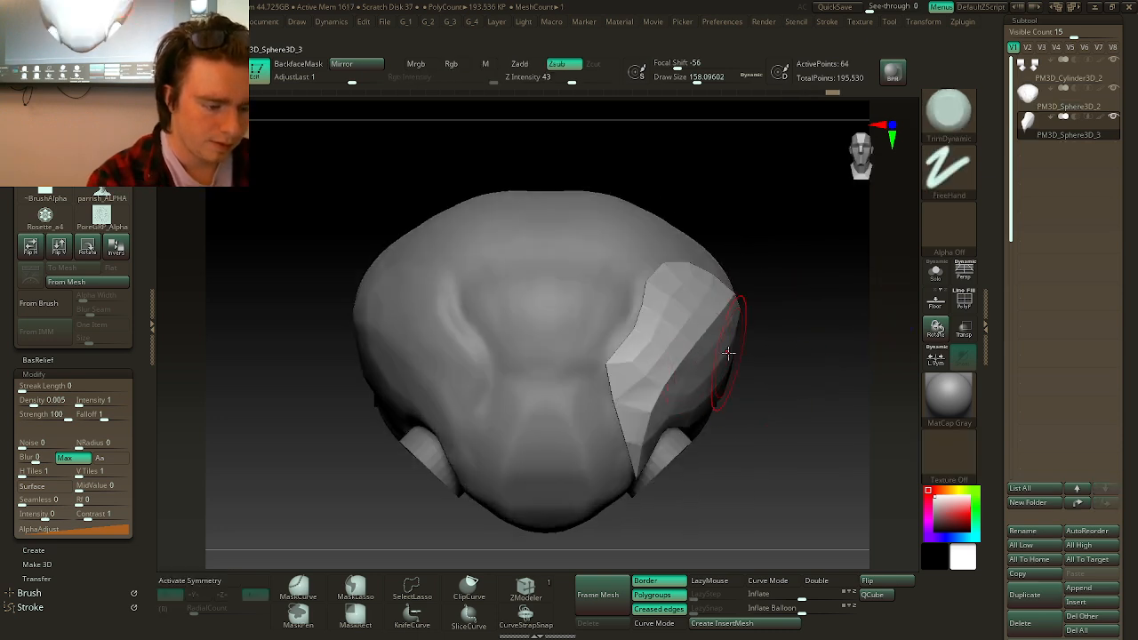
{"action": "left_click", "coordinate": [962, 304]}
{"action": "left_click_drag", "start_coordinate": [792, 358], "coordinate": [791, 287]}
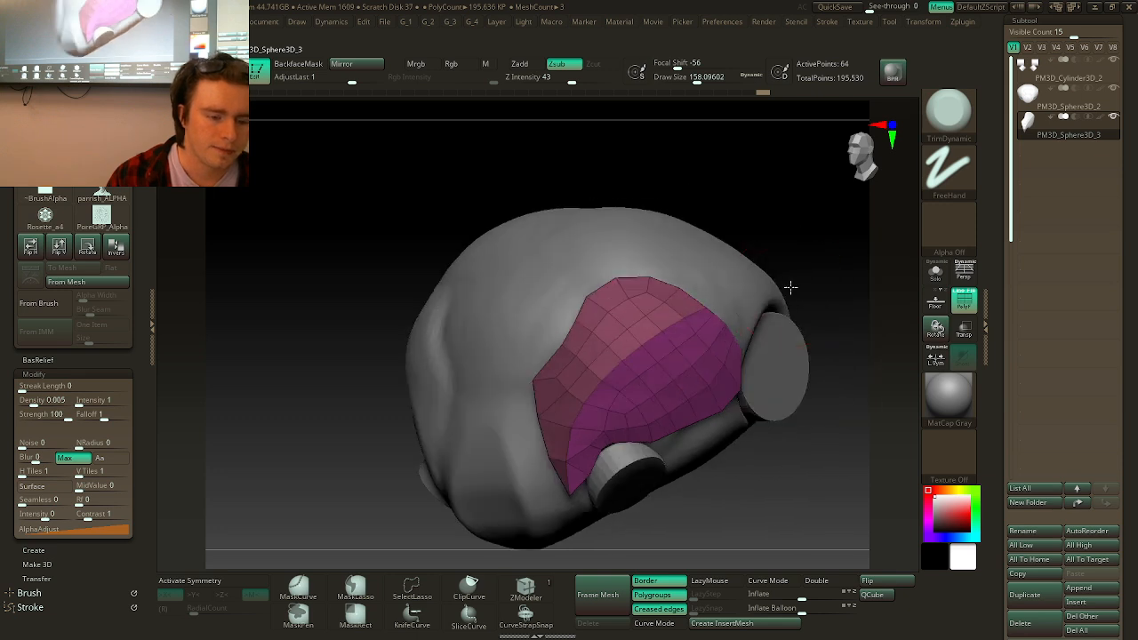
{"action": "key", "text": "2"}
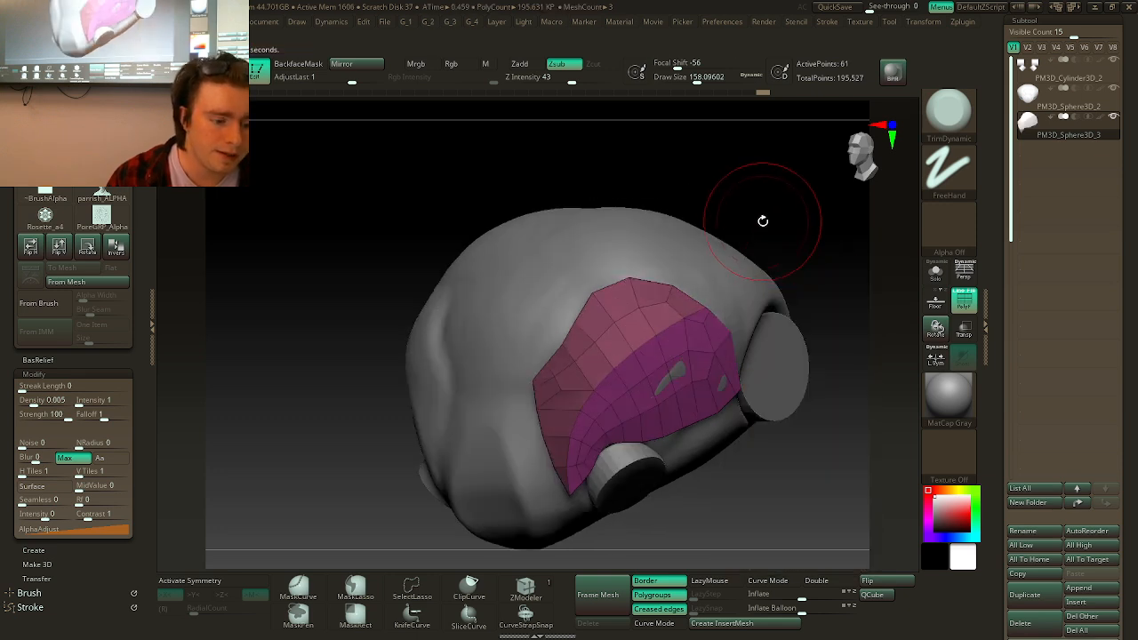
- Step back through the mesh history, choose the ZModeler brush and merge the whole cheek panel into a single polygroup
{"action": "key", "text": "ctrl"}
{"action": "key", "text": "ctrl+shift+z"}
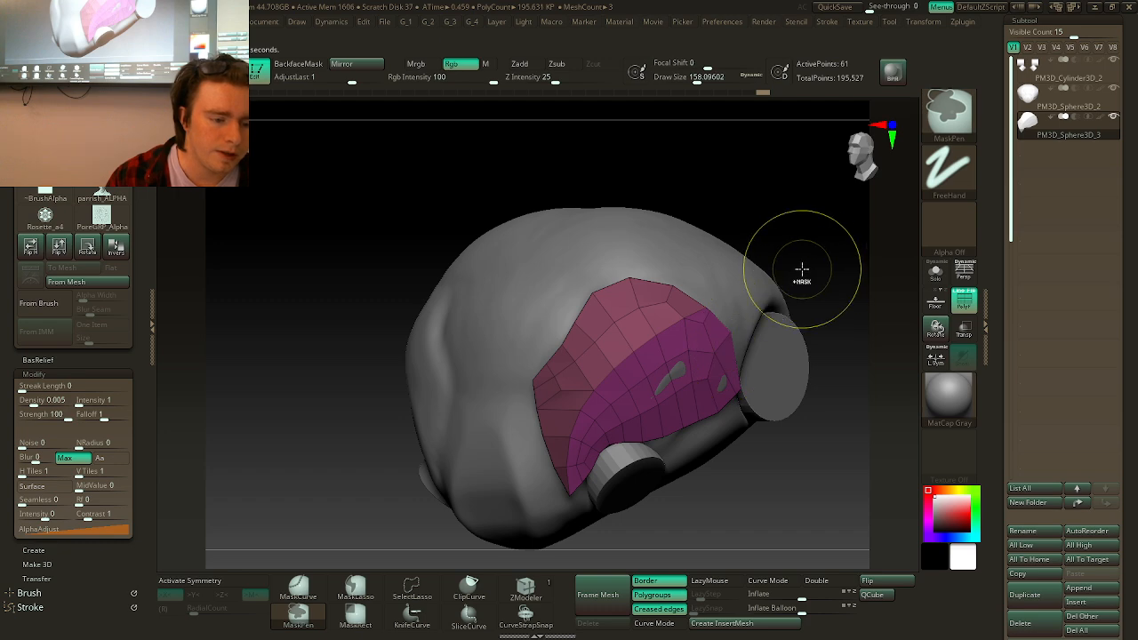
{"action": "key", "text": "ctrl+z"}
{"action": "key", "text": "b"}
{"action": "key", "text": "z"}
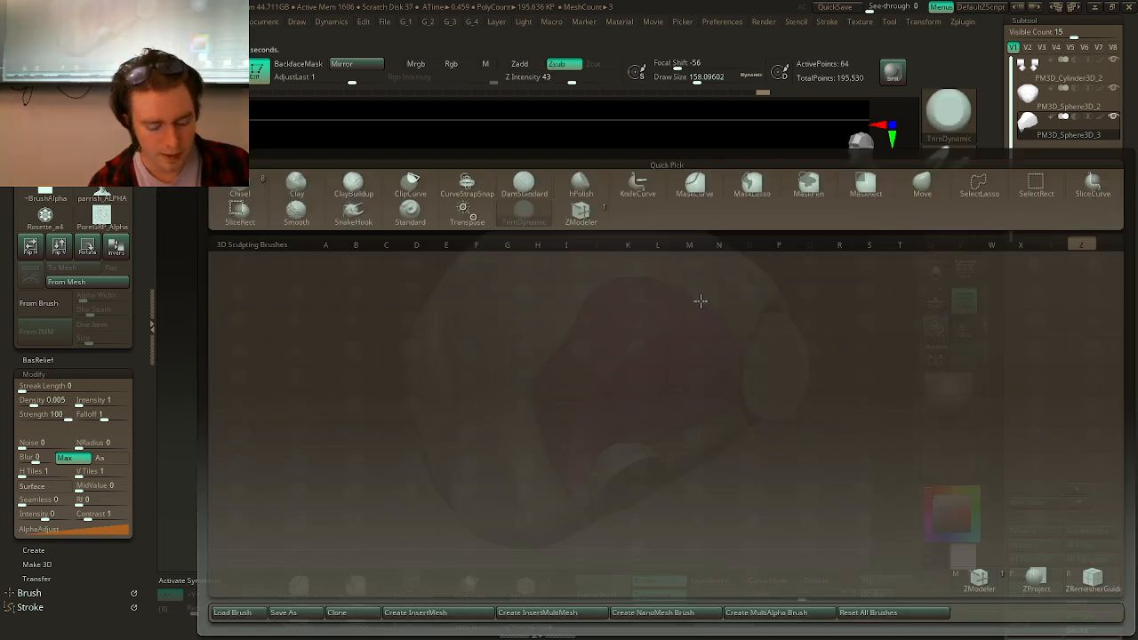
{"action": "key", "text": "m"}
{"action": "key", "text": "ctrl+w"}
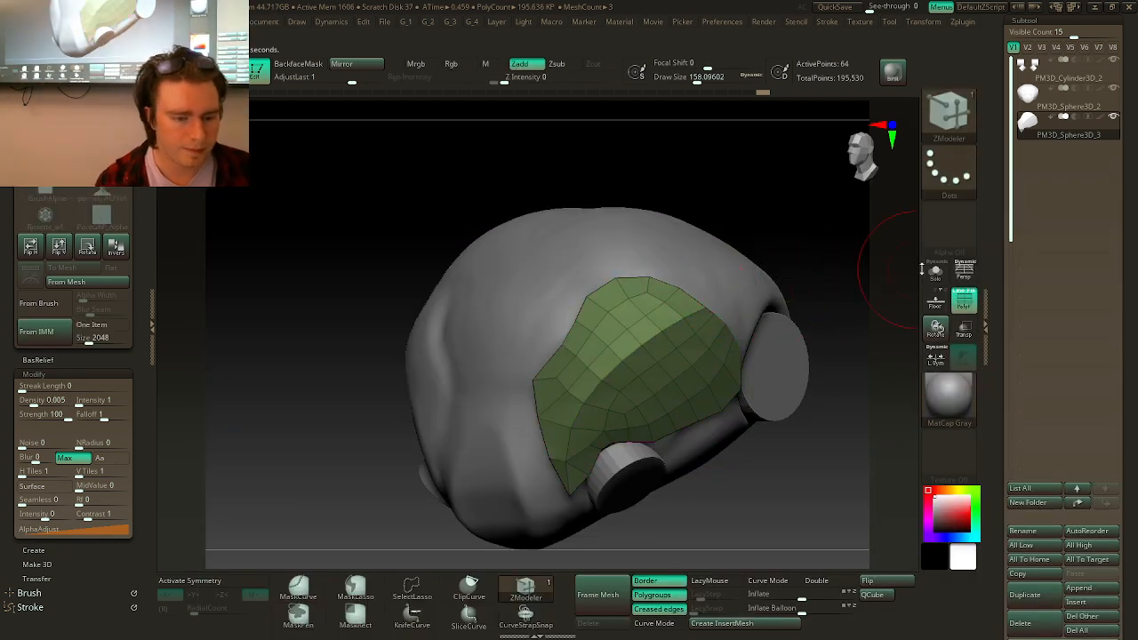
- Isolate the cheek panel, give it thickness with ZModeler and turn on double-sided display
{"action": "left_click", "coordinate": [936, 272]}
{"action": "mouse_move", "coordinate": [816, 287]}
{"action": "left_mouse_down"}
{"action": "mouse_move", "coordinate": [810, 312]}
{"action": "mouse_move", "coordinate": [829, 319]}
{"action": "mouse_move", "coordinate": [676, 232]}
{"action": "mouse_move", "coordinate": [789, 536]}
{"action": "left_mouse_up"}
{"action": "left_click", "coordinate": [813, 582]}
{"action": "left_click_drag", "start_coordinate": [452, 255], "coordinate": [528, 272]}
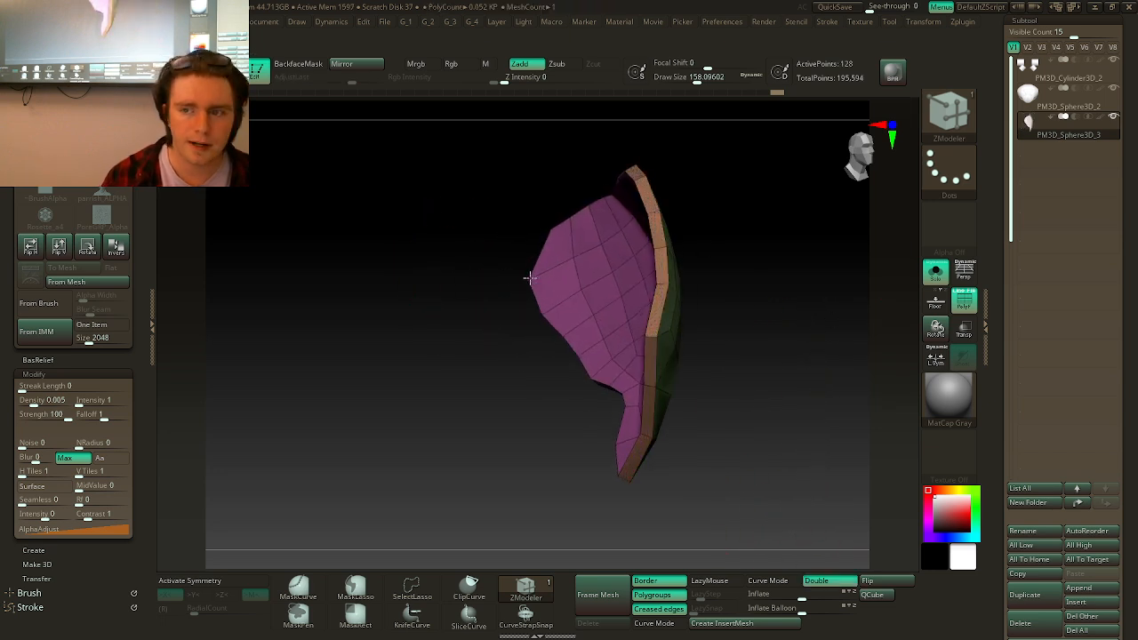
- Turn off double-sided display, show the other subtools again and check the thickened panel against the head
{"action": "left_click", "coordinate": [814, 584]}
{"action": "left_click", "coordinate": [865, 582]}
{"action": "left_click_drag", "start_coordinate": [757, 402], "coordinate": [658, 340]}
{"action": "left_click_drag", "start_coordinate": [614, 307], "coordinate": [527, 306], "text": "alt"}
{"action": "left_click", "coordinate": [936, 271]}
{"action": "left_click_drag", "start_coordinate": [702, 294], "coordinate": [851, 306]}
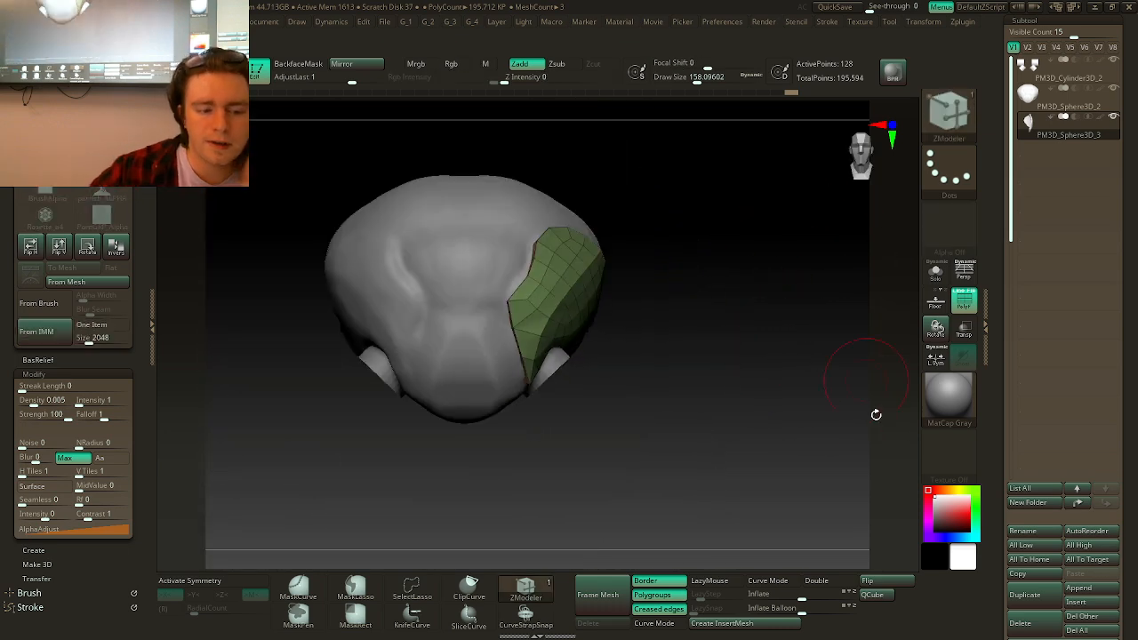
{"action": "left_click_drag", "start_coordinate": [1134, 450], "coordinate": [1120, 331]}
{"action": "left_click_drag", "start_coordinate": [735, 385], "coordinate": [742, 388]}
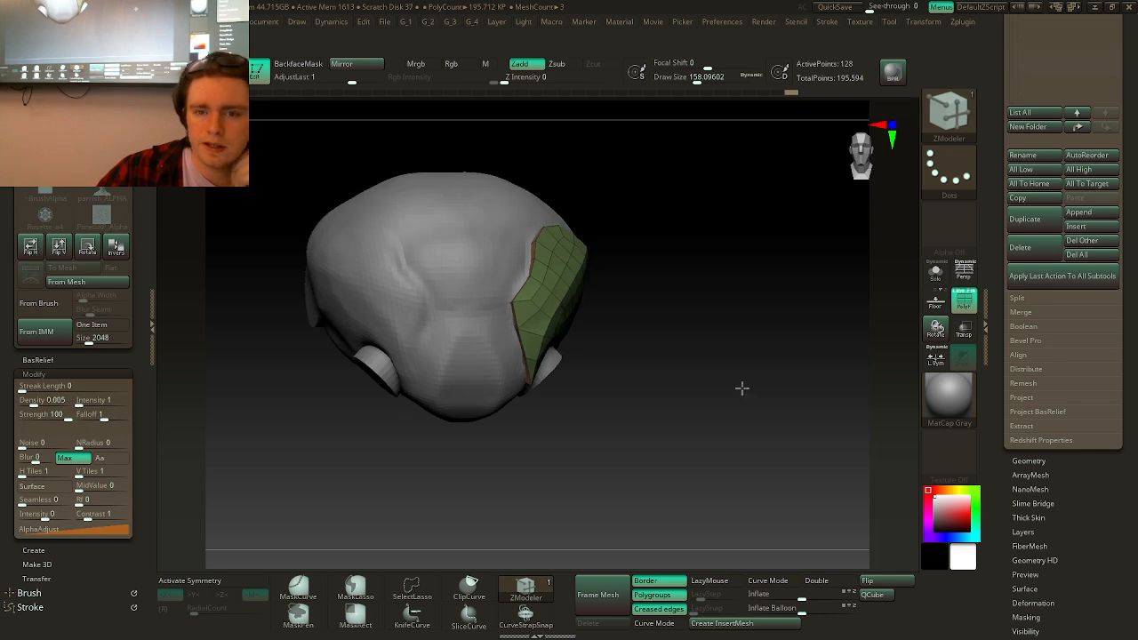
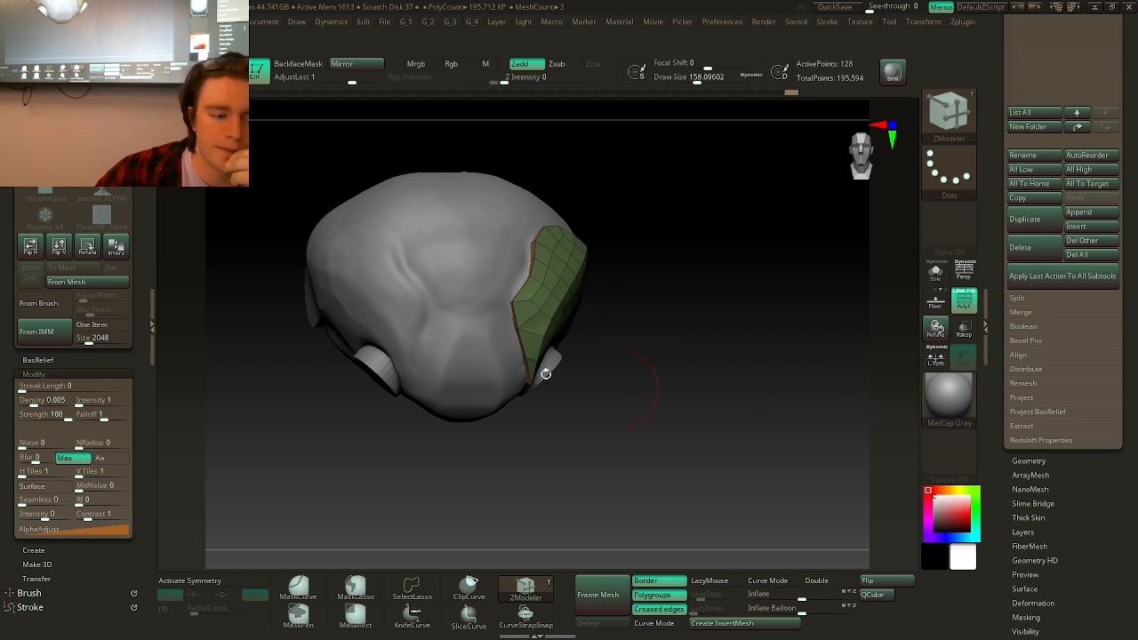
- Isolate the panel and give the faces along its front rim their own polygroup with ZModeler
{"action": "right_click_drag", "start_coordinate": [513, 303], "coordinate": [651, 330], "text": "ctrl"}
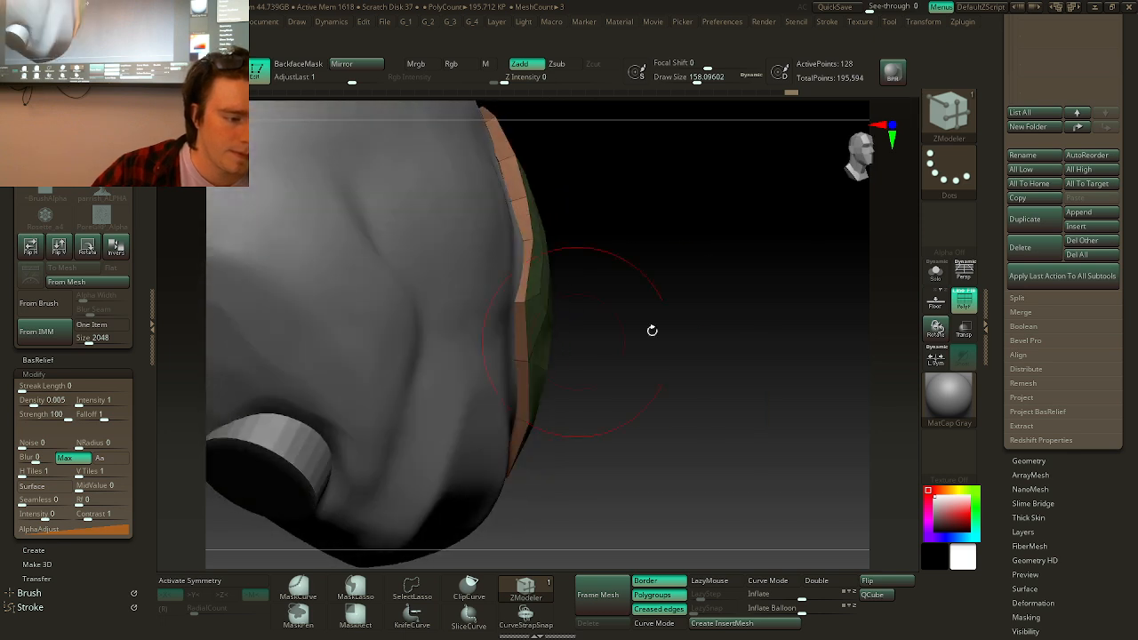
{"action": "left_click", "coordinate": [937, 277]}
{"action": "left_click_drag", "start_coordinate": [1051, 489], "coordinate": [1049, 441]}
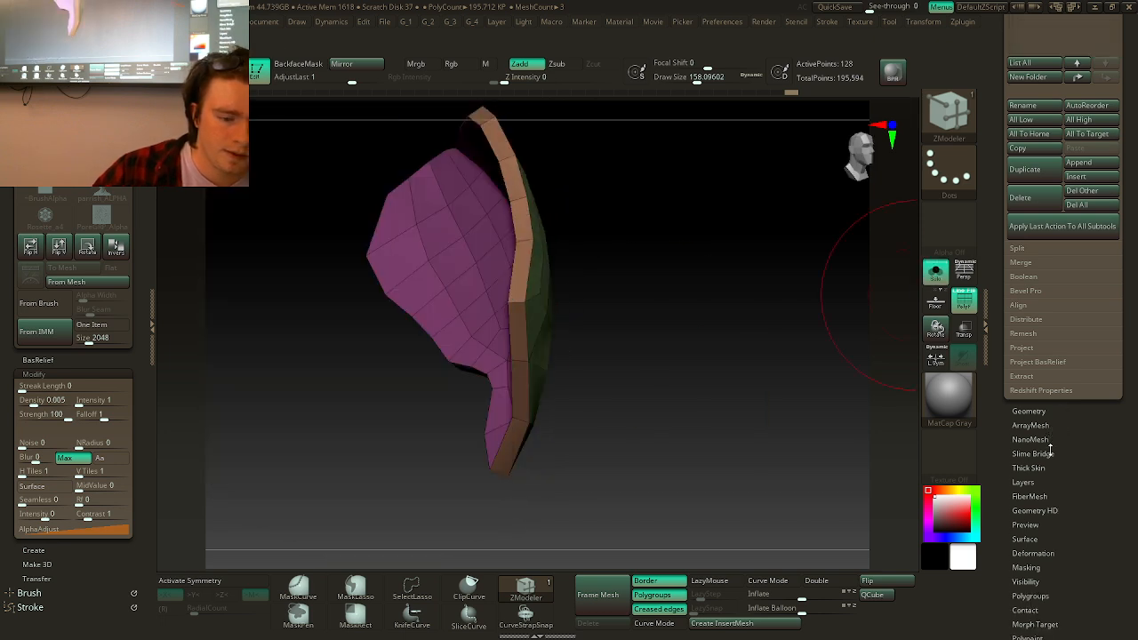
{"action": "right_click_drag", "start_coordinate": [611, 342], "coordinate": [702, 457], "text": "alt"}
{"action": "right_click_drag", "start_coordinate": [569, 366], "coordinate": [680, 412]}
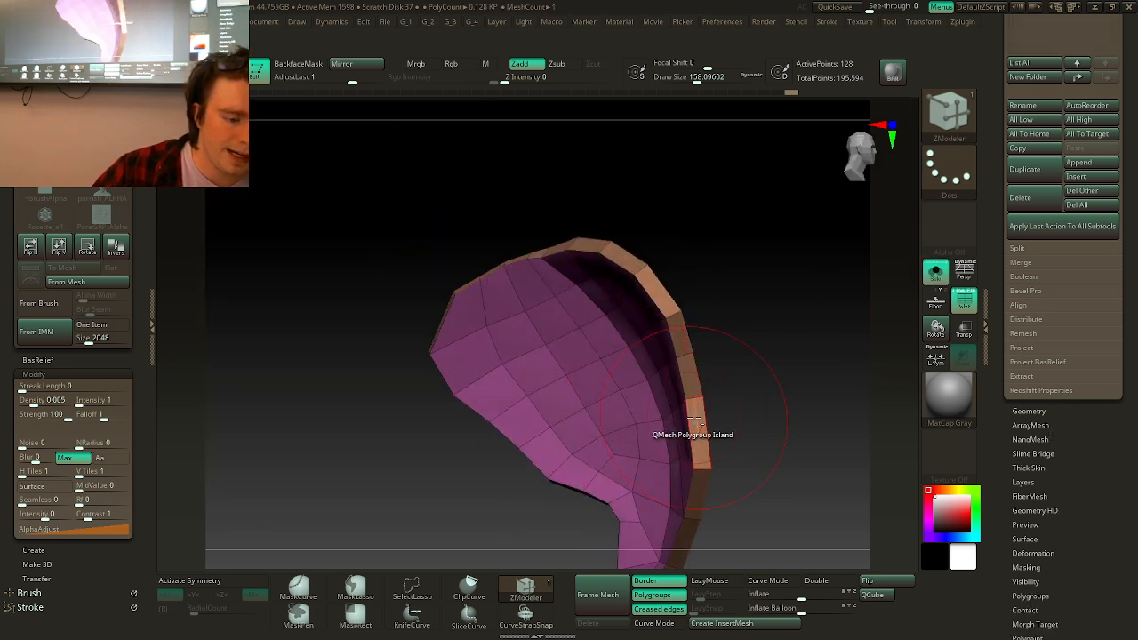
{"action": "mouse_move", "coordinate": [683, 351]}
{"action": "right_mouse_down"}
{"action": "mouse_move", "coordinate": [666, 386]}
{"action": "mouse_move", "coordinate": [625, 392]}
{"action": "mouse_move", "coordinate": [673, 411]}
{"action": "mouse_move", "coordinate": [605, 386]}
{"action": "mouse_move", "coordinate": [655, 376]}
{"action": "mouse_move", "coordinate": [667, 355]}
{"action": "right_mouse_up"}
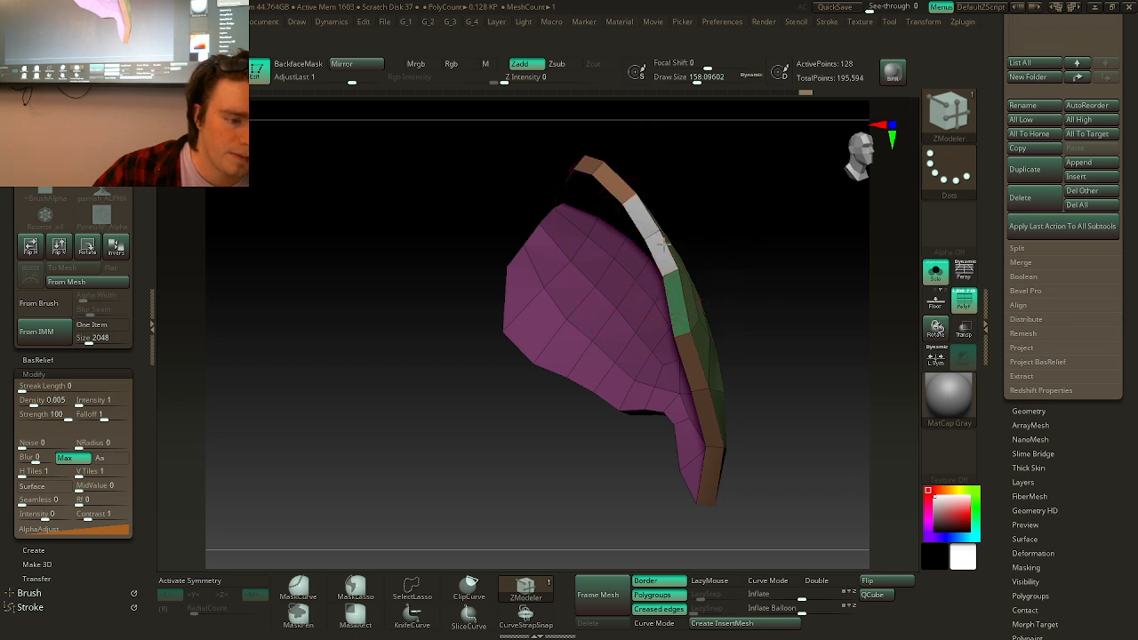
{"action": "right_click_drag", "start_coordinate": [665, 247], "coordinate": [725, 344]}
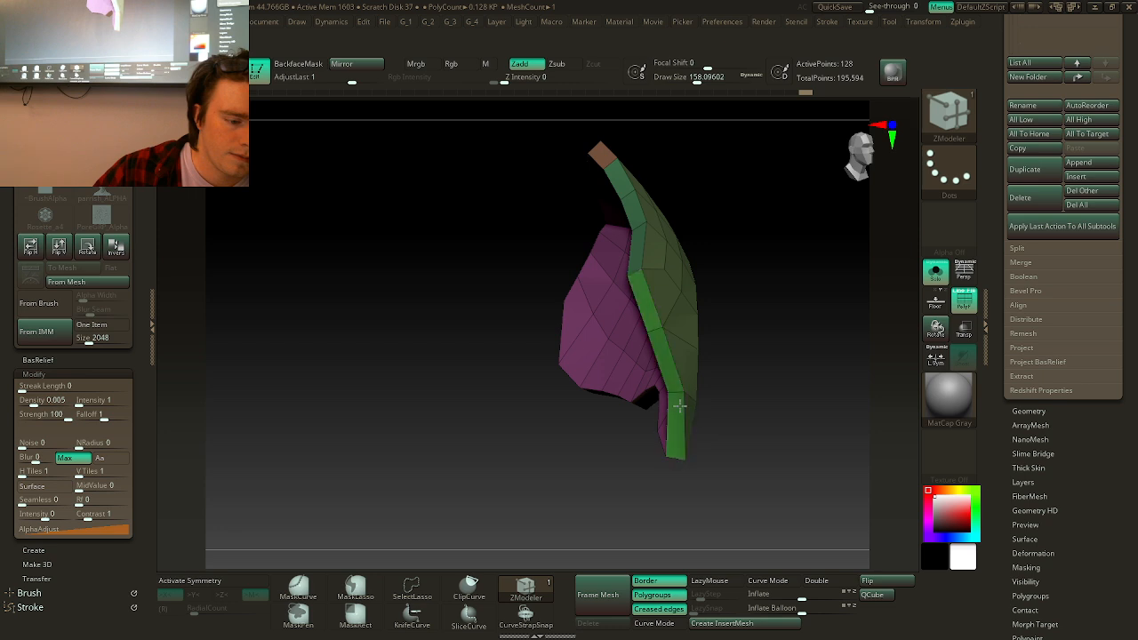
- Regroup the faces along the panel's lower rim and around its pointed tip with ZModeler
{"action": "right_click_drag", "start_coordinate": [678, 382], "coordinate": [542, 360]}
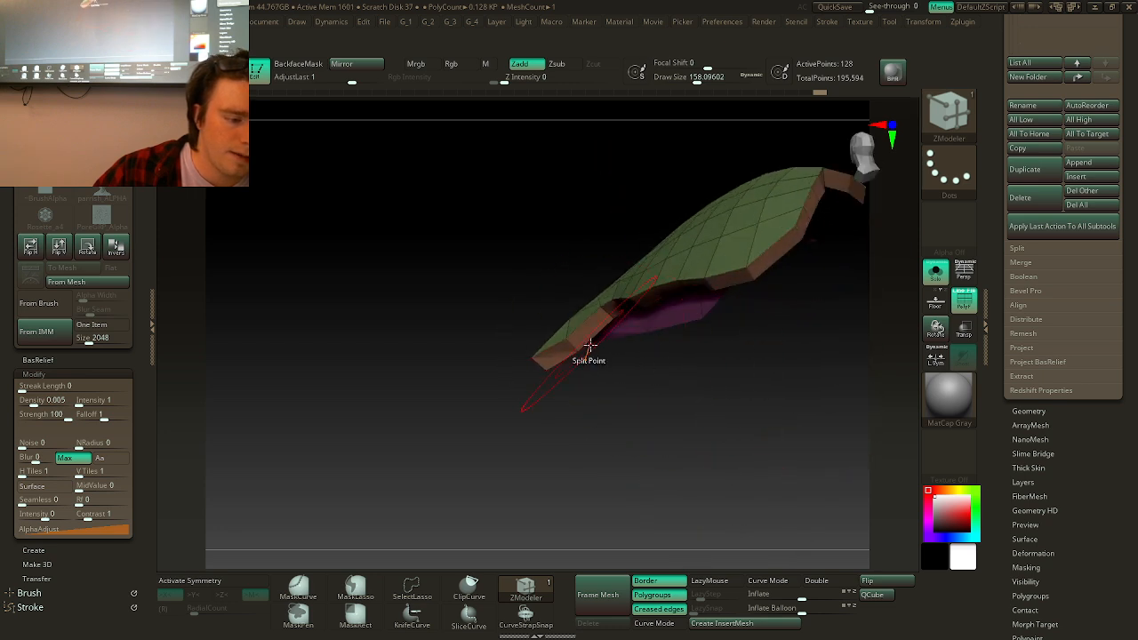
{"action": "right_click_drag", "start_coordinate": [603, 333], "coordinate": [616, 308]}
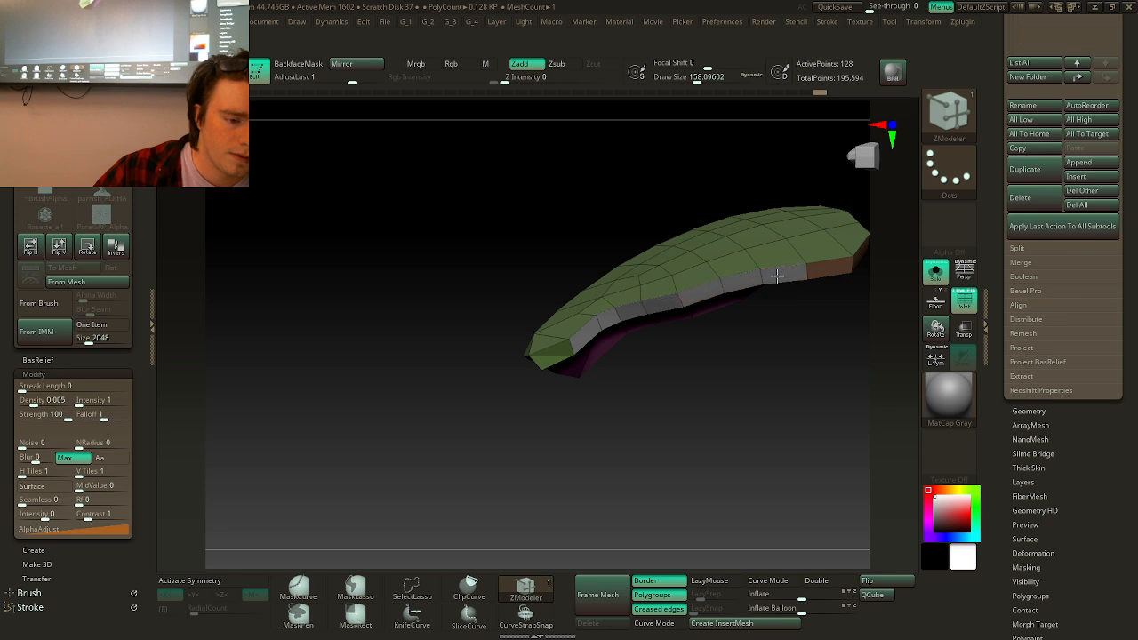
{"action": "left_click", "coordinate": [845, 268]}
{"action": "mouse_move", "coordinate": [794, 299]}
{"action": "right_mouse_down"}
{"action": "mouse_move", "coordinate": [627, 389]}
{"action": "mouse_move", "coordinate": [596, 392]}
{"action": "mouse_move", "coordinate": [623, 372]}
{"action": "right_mouse_up"}
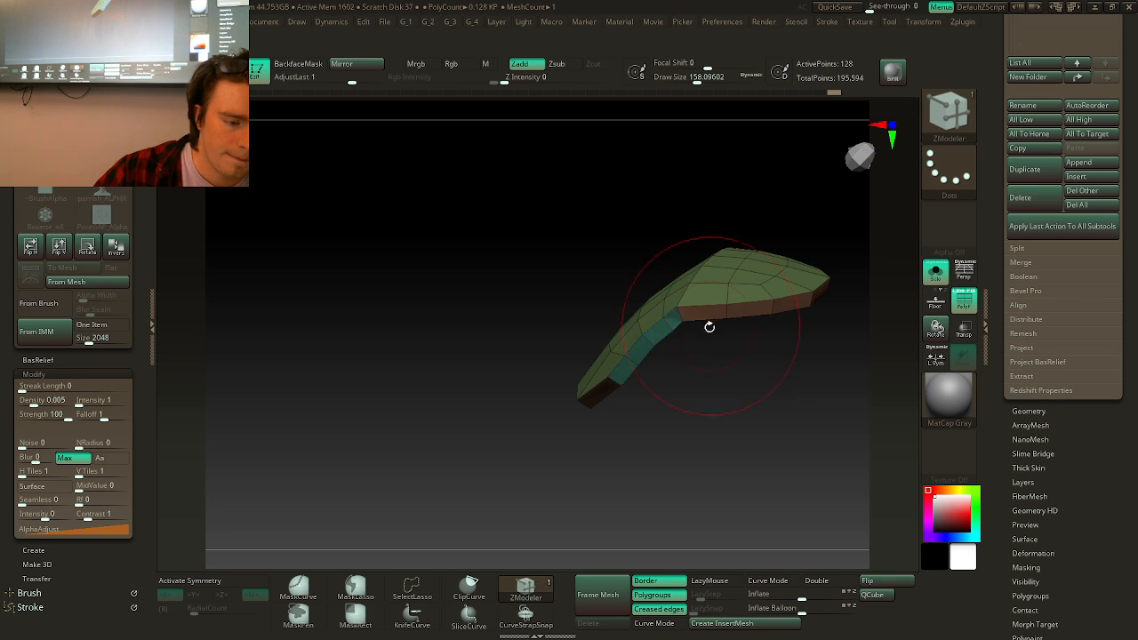
{"action": "mouse_move", "coordinate": [709, 327]}
{"action": "right_mouse_down"}
{"action": "mouse_move", "coordinate": [582, 453]}
{"action": "mouse_move", "coordinate": [648, 421]}
{"action": "mouse_move", "coordinate": [641, 398]}
{"action": "mouse_move", "coordinate": [762, 399]}
{"action": "mouse_move", "coordinate": [744, 414]}
{"action": "mouse_move", "coordinate": [775, 343]}
{"action": "right_mouse_up"}
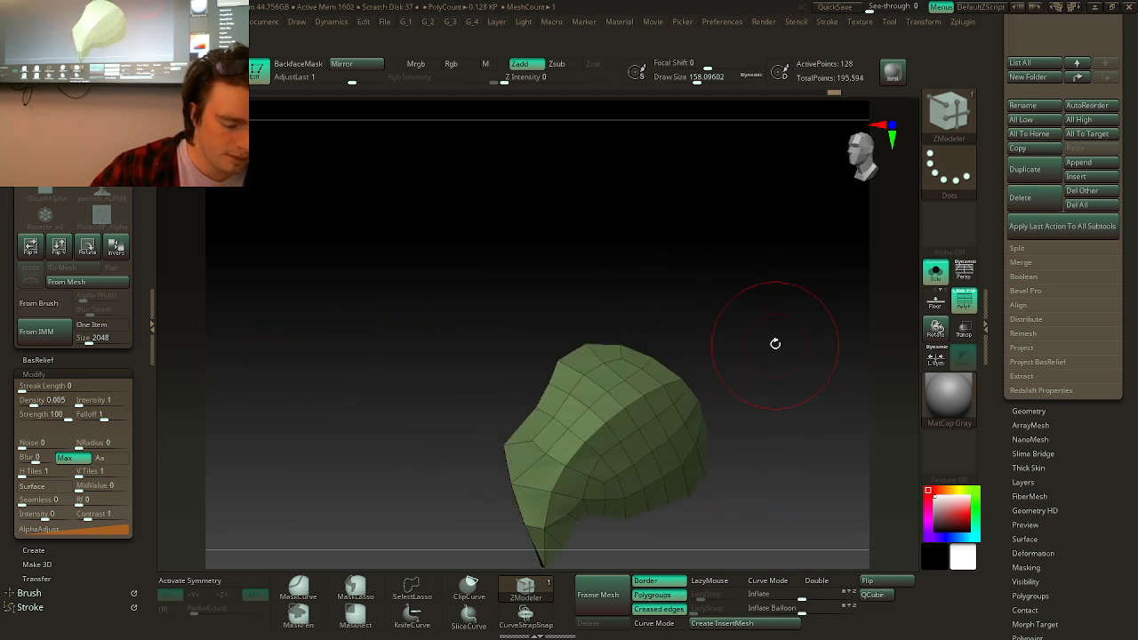
- Open the geometry crease settings and crease the complete edge loop along the panel's central ridge with ZModeler
{"action": "key", "text": "space"}
{"action": "scroll", "coordinate": [1046, 404], "scroll_direction": "down", "scroll_amount": 2}
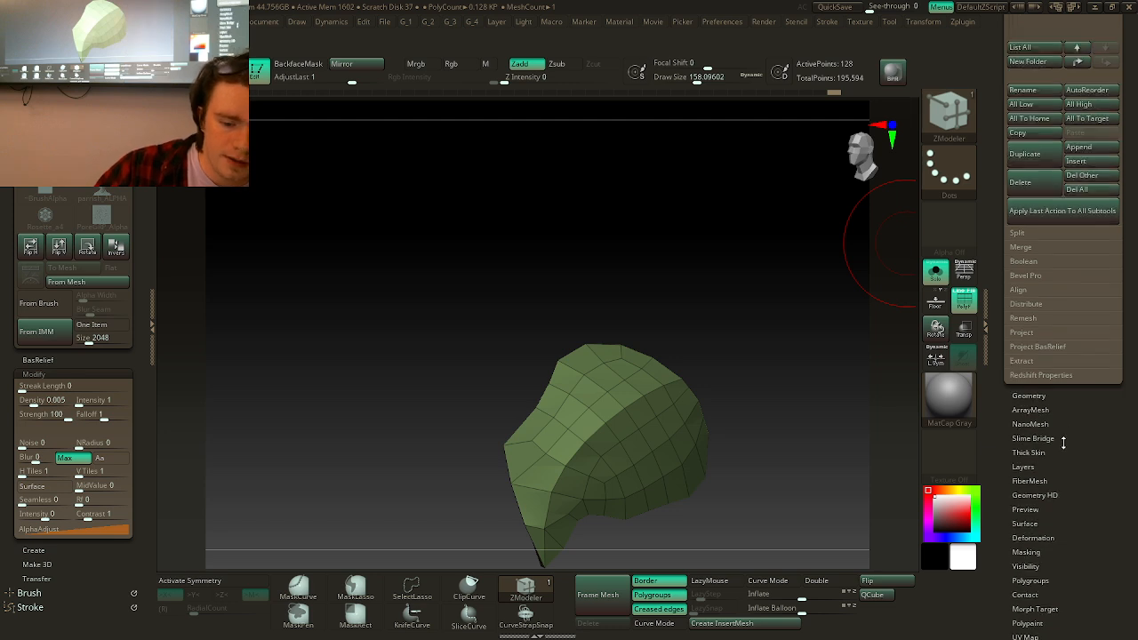
{"action": "left_click", "coordinate": [1031, 389]}
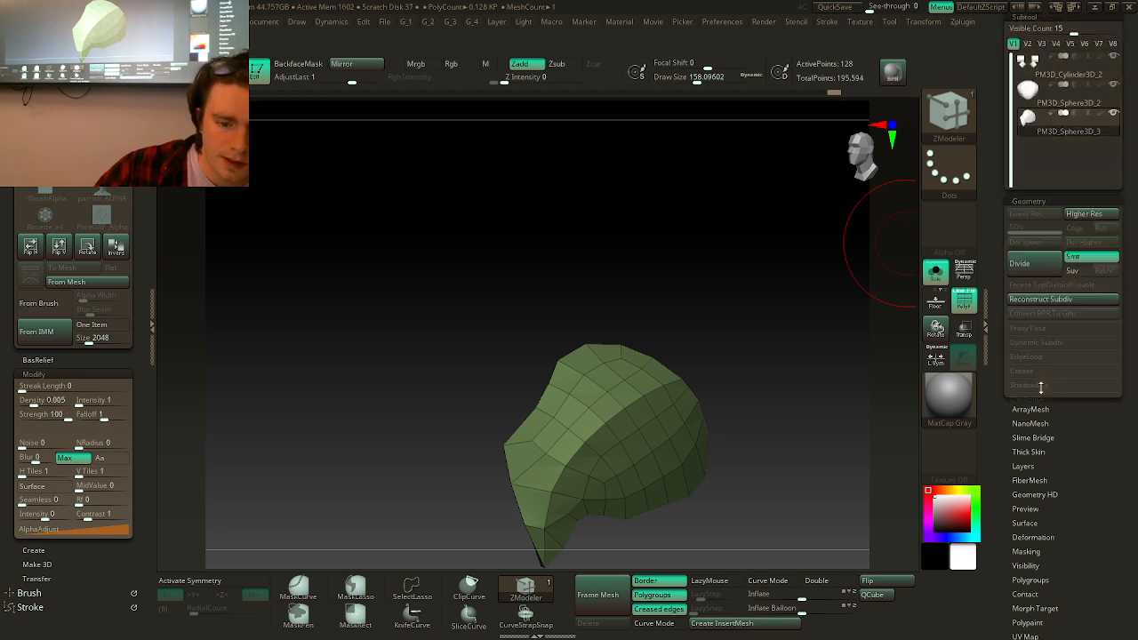
{"action": "left_click", "coordinate": [1023, 201]}
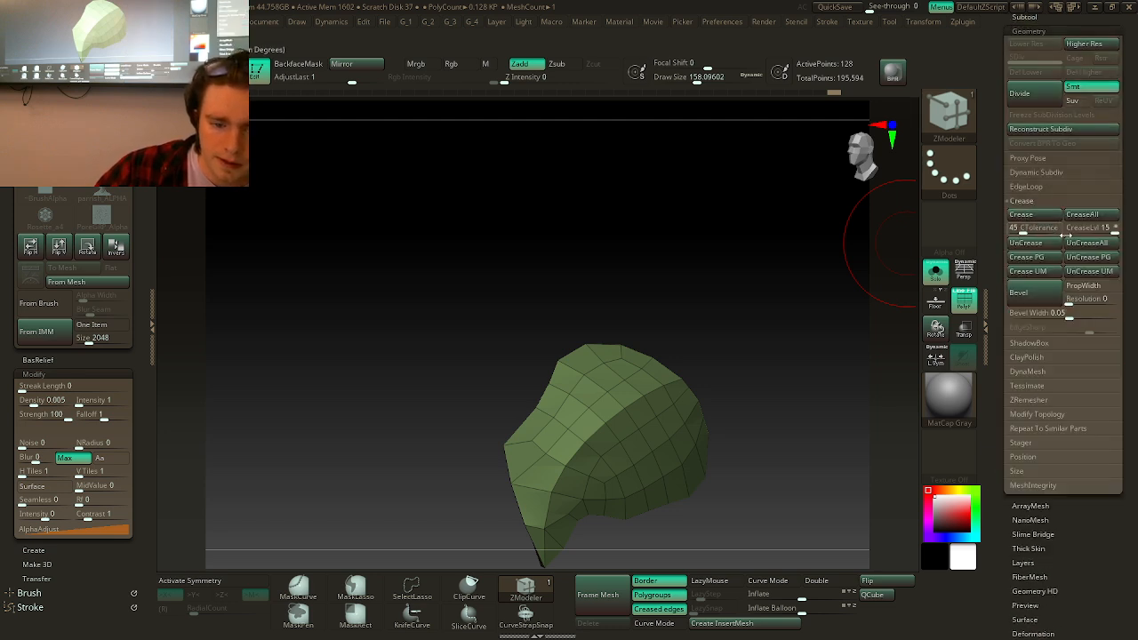
{"action": "left_click_drag", "start_coordinate": [742, 426], "coordinate": [688, 437]}
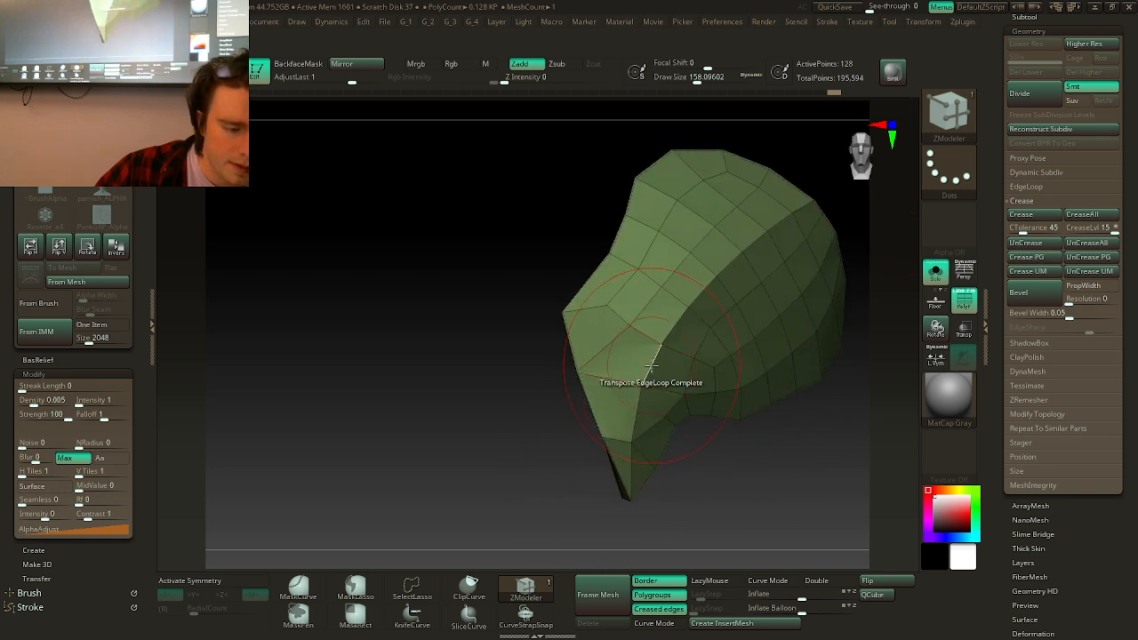
{"action": "right_click", "coordinate": [652, 360]}
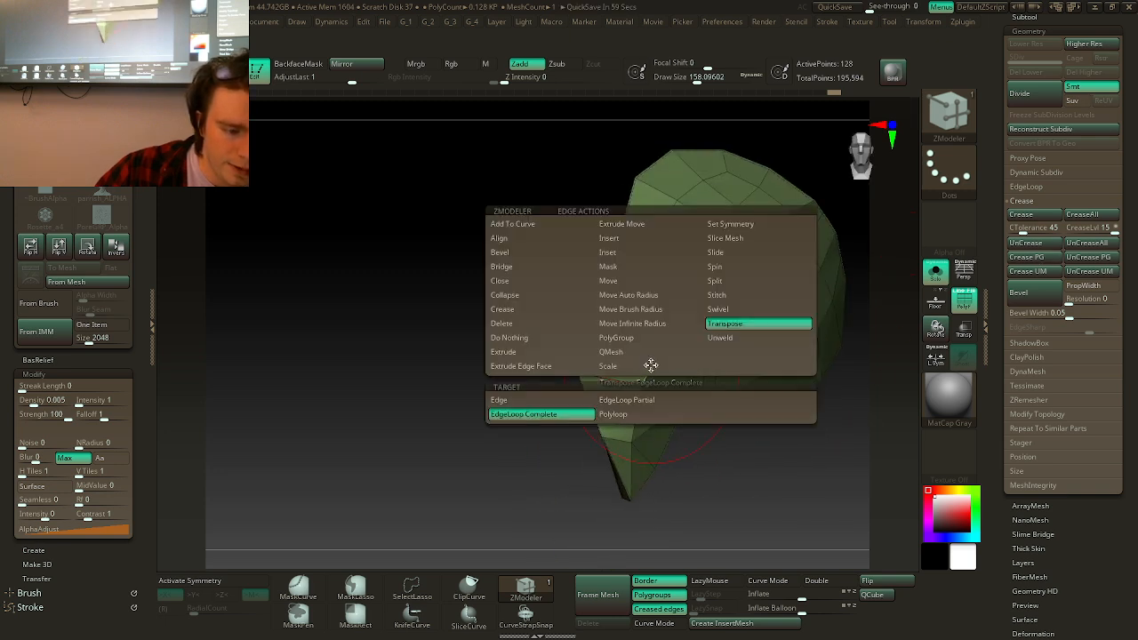
{"action": "left_click", "coordinate": [530, 308]}
{"action": "left_click", "coordinate": [550, 402]}
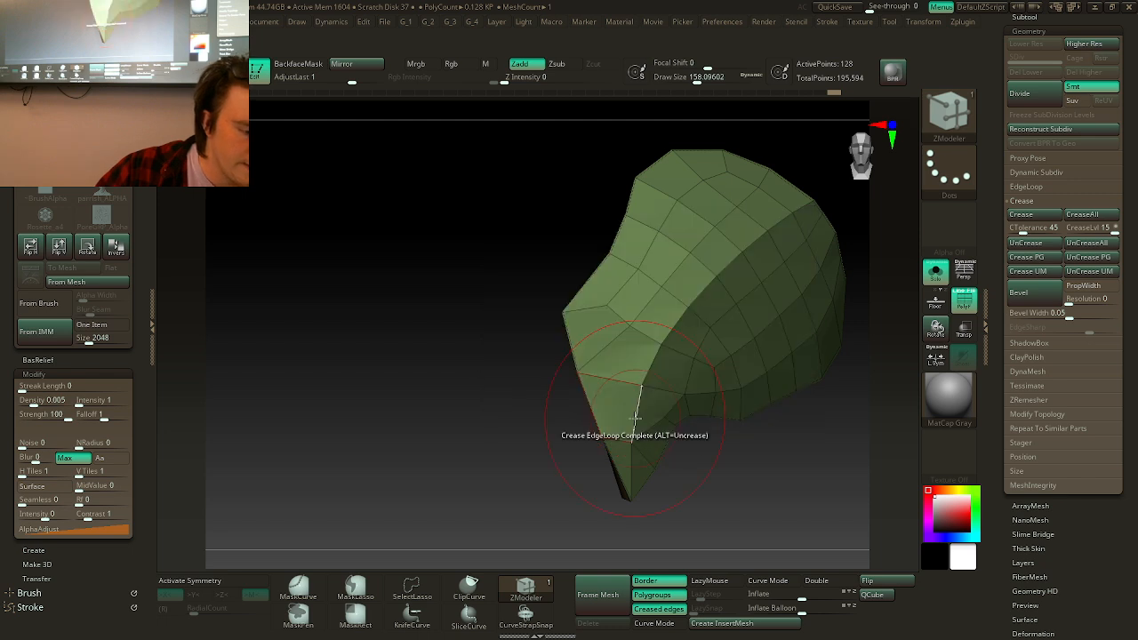
{"action": "mouse_move", "coordinate": [635, 417]}
{"action": "right_mouse_down"}
{"action": "mouse_move", "coordinate": [664, 450]}
{"action": "mouse_move", "coordinate": [732, 468]}
{"action": "mouse_move", "coordinate": [635, 449]}
{"action": "right_mouse_up"}
- Subdivide the creased panel to level 5, show the other subtools again and turn off PolyFrame
{"action": "key", "text": "ctrl+d"}
{"action": "key", "text": "ctrl+d"}
{"action": "key", "text": "ctrl+d"}
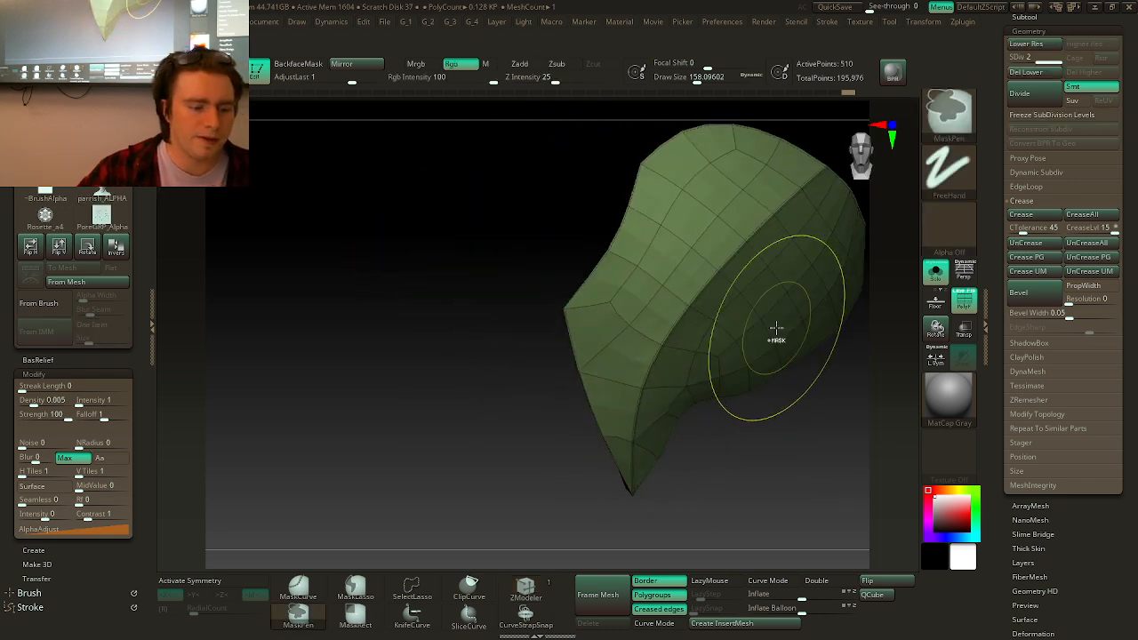
{"action": "left_click", "coordinate": [935, 272]}
{"action": "left_click", "coordinate": [964, 300]}
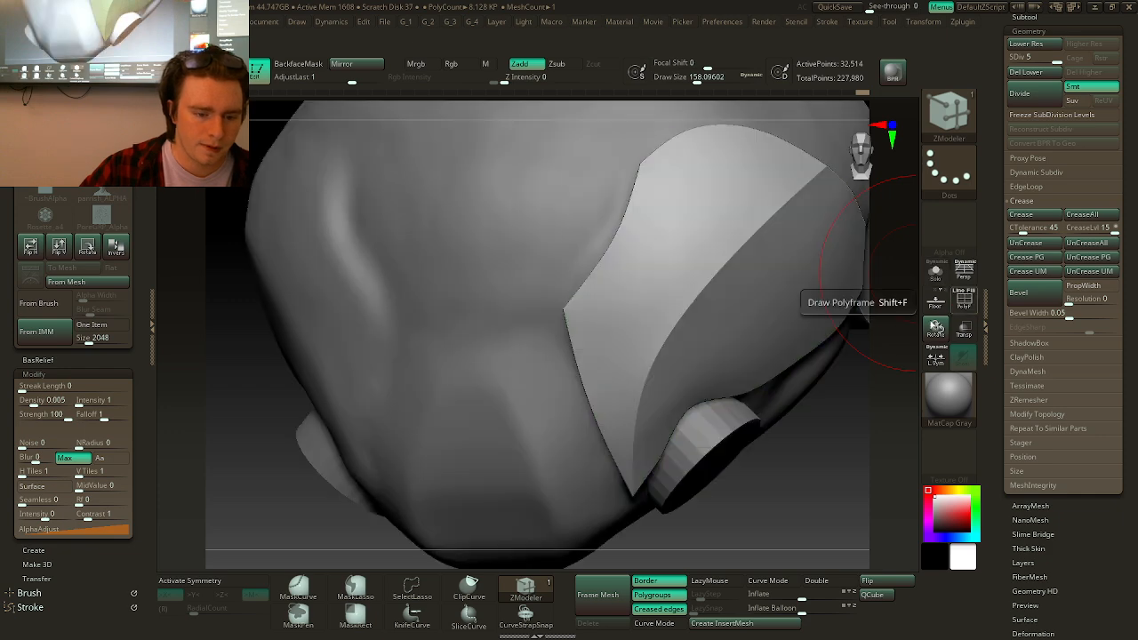
- Choose ClayBuildup, subdivide the panel to level 6 and smooth its front edge at draw size about 217
{"action": "mouse_move", "coordinate": [791, 391]}
{"action": "right_mouse_down", "text": "ctrl"}
{"action": "mouse_move", "coordinate": [793, 370]}
{"action": "mouse_move", "coordinate": [780, 364]}
{"action": "mouse_move", "coordinate": [810, 383]}
{"action": "mouse_move", "coordinate": [792, 279]}
{"action": "mouse_move", "coordinate": [798, 323]}
{"action": "mouse_move", "coordinate": [782, 349]}
{"action": "right_mouse_up", "text": "ctrl"}
{"action": "key", "text": "b"}
{"action": "key", "text": "c"}
{"action": "key", "text": "b"}
{"action": "mouse_move", "coordinate": [669, 436]}
{"action": "right_mouse_down"}
{"action": "mouse_move", "coordinate": [673, 330]}
{"action": "mouse_move", "coordinate": [610, 338]}
{"action": "mouse_move", "coordinate": [700, 370]}
{"action": "mouse_move", "coordinate": [673, 369]}
{"action": "mouse_move", "coordinate": [770, 325]}
{"action": "mouse_move", "coordinate": [743, 375]}
{"action": "mouse_move", "coordinate": [711, 323]}
{"action": "mouse_move", "coordinate": [685, 401]}
{"action": "right_mouse_up"}
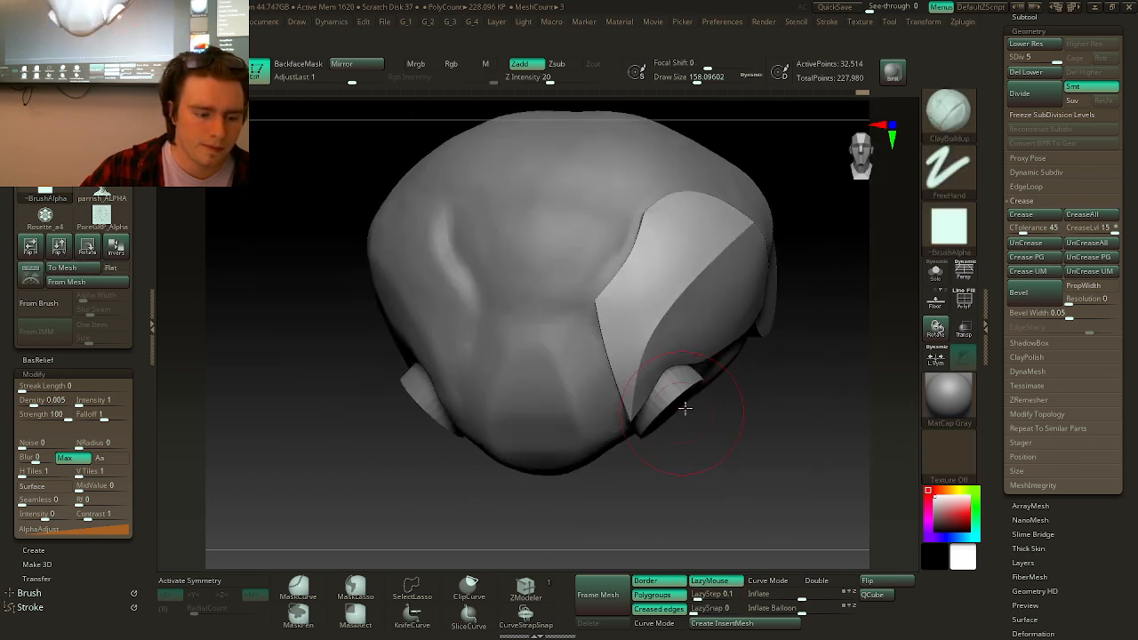
{"action": "key", "text": "ctrl"}
{"action": "key", "text": "ctrl+d"}
{"action": "right_click", "coordinate": [656, 256]}
{"action": "right_click_drag", "start_coordinate": [656, 256], "coordinate": [688, 253]}
{"action": "left_click_drag", "start_coordinate": [634, 224], "coordinate": [622, 280], "text": "shift"}
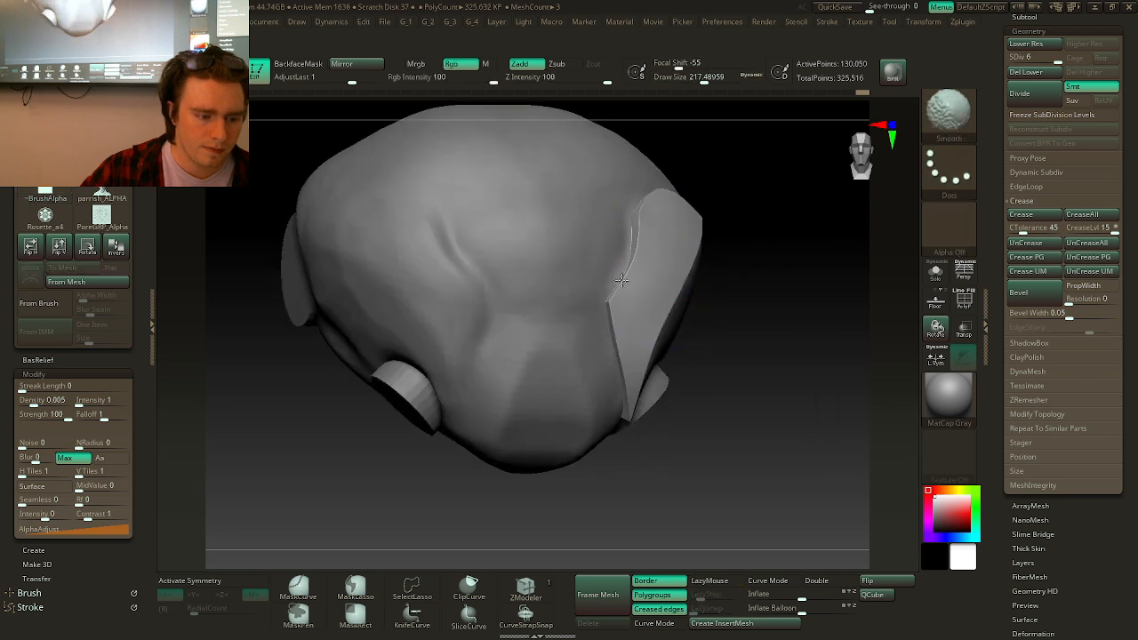
- Subdivide the panel to level 7 and smooth its lower, rear and upper edges
{"action": "key", "text": "ctrl"}
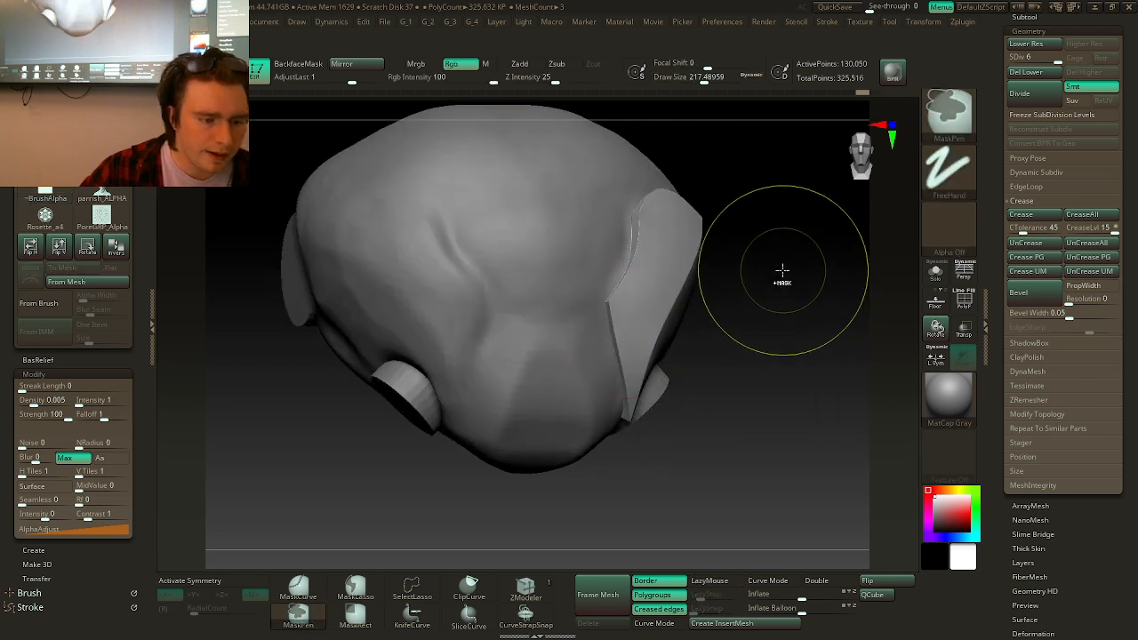
{"action": "key", "text": "ctrl+d"}
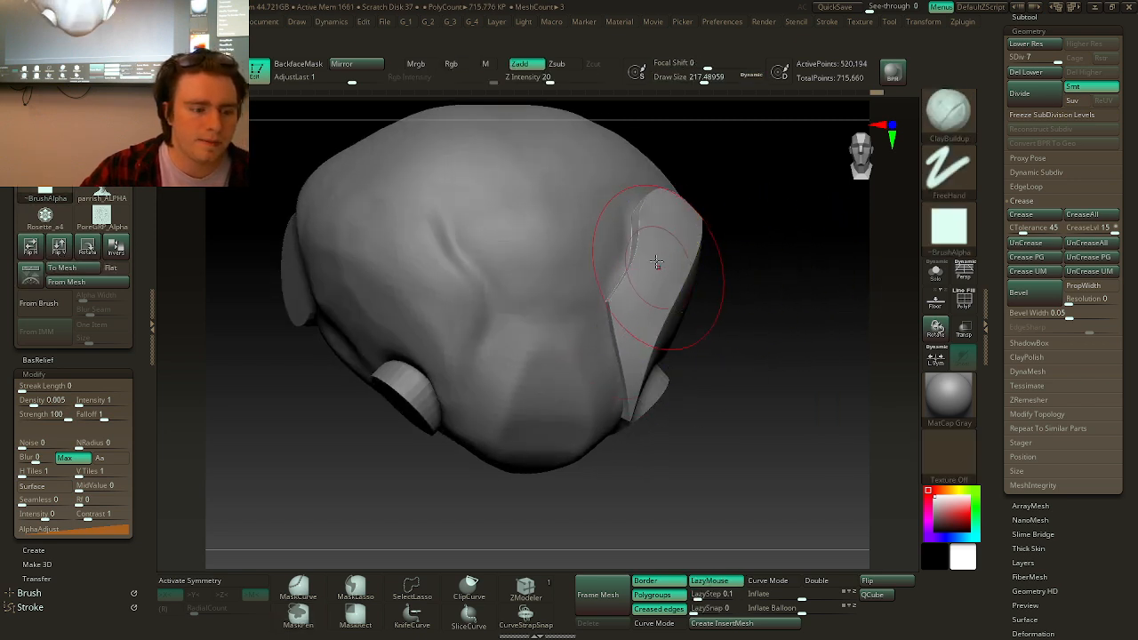
{"action": "right_click_drag", "start_coordinate": [638, 294], "coordinate": [619, 387]}
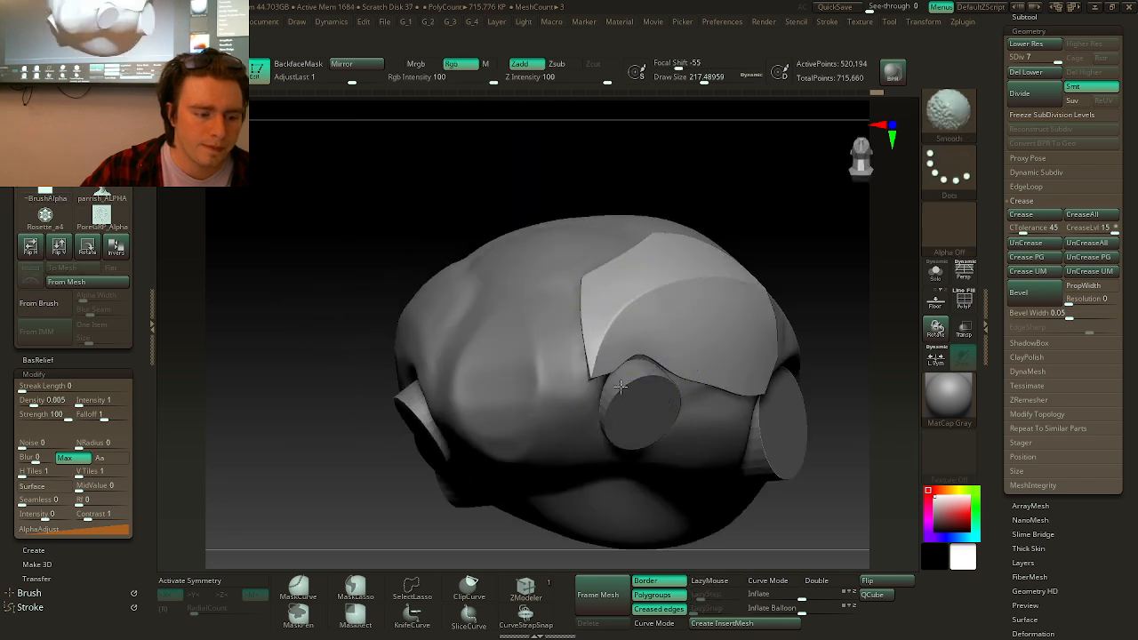
{"action": "right_click_drag", "start_coordinate": [719, 402], "coordinate": [707, 407]}
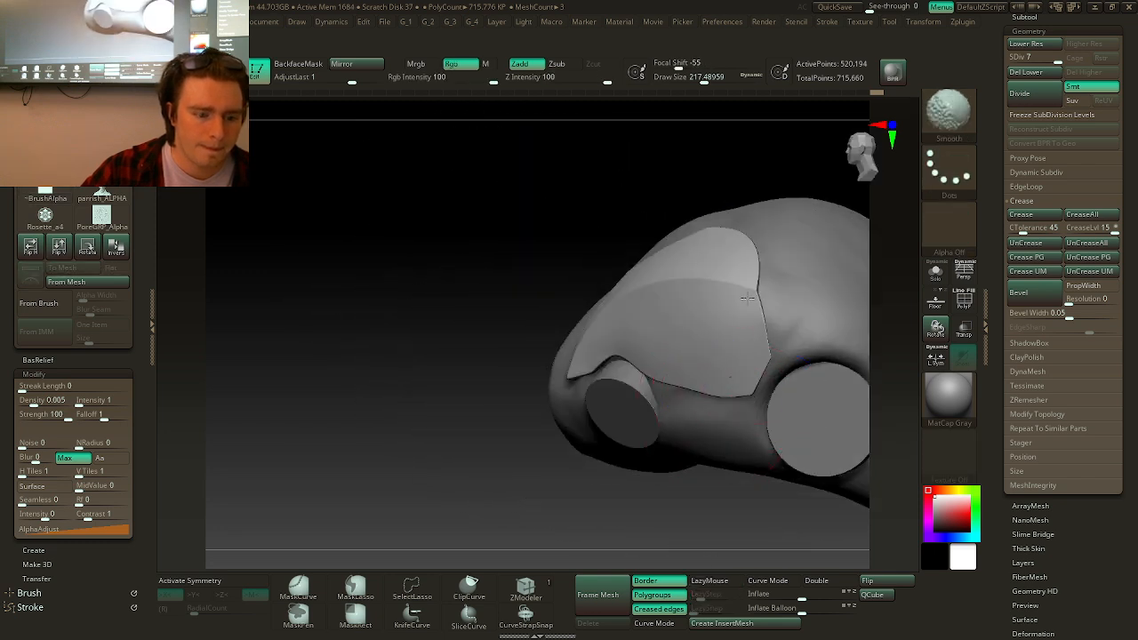
{"action": "right_click_drag", "start_coordinate": [764, 326], "coordinate": [702, 251]}
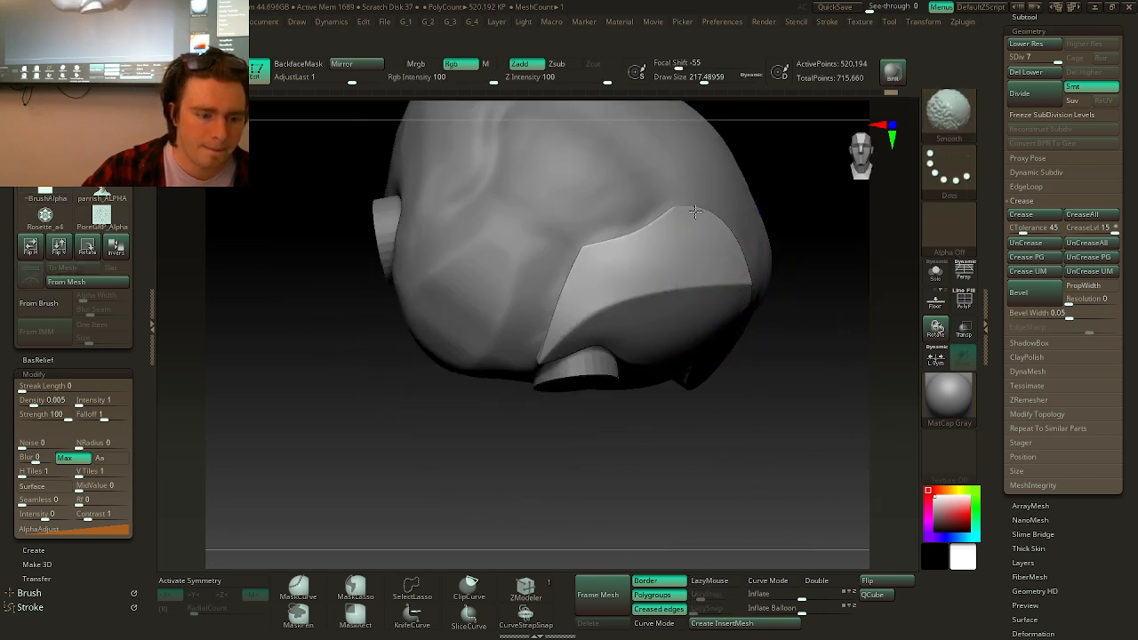
{"action": "mouse_move", "coordinate": [696, 211]}
{"action": "right_mouse_down"}
{"action": "mouse_move", "coordinate": [711, 338]}
{"action": "mouse_move", "coordinate": [703, 385]}
{"action": "right_mouse_up"}
{"action": "mouse_move", "coordinate": [751, 414]}
{"action": "right_mouse_down"}
{"action": "mouse_move", "coordinate": [648, 420]}
{"action": "mouse_move", "coordinate": [678, 379]}
{"action": "mouse_move", "coordinate": [637, 392]}
{"action": "mouse_move", "coordinate": [702, 428]}
{"action": "mouse_move", "coordinate": [709, 394]}
{"action": "mouse_move", "coordinate": [752, 381]}
{"action": "mouse_move", "coordinate": [778, 389]}
{"action": "mouse_move", "coordinate": [752, 364]}
{"action": "right_mouse_up"}
- Select the cylinder subtool, choose ZModeler, isolate the cylinders with PolyFrame on and give each cylinder its own polygroup
{"action": "left_click", "coordinate": [635, 394], "text": "alt"}
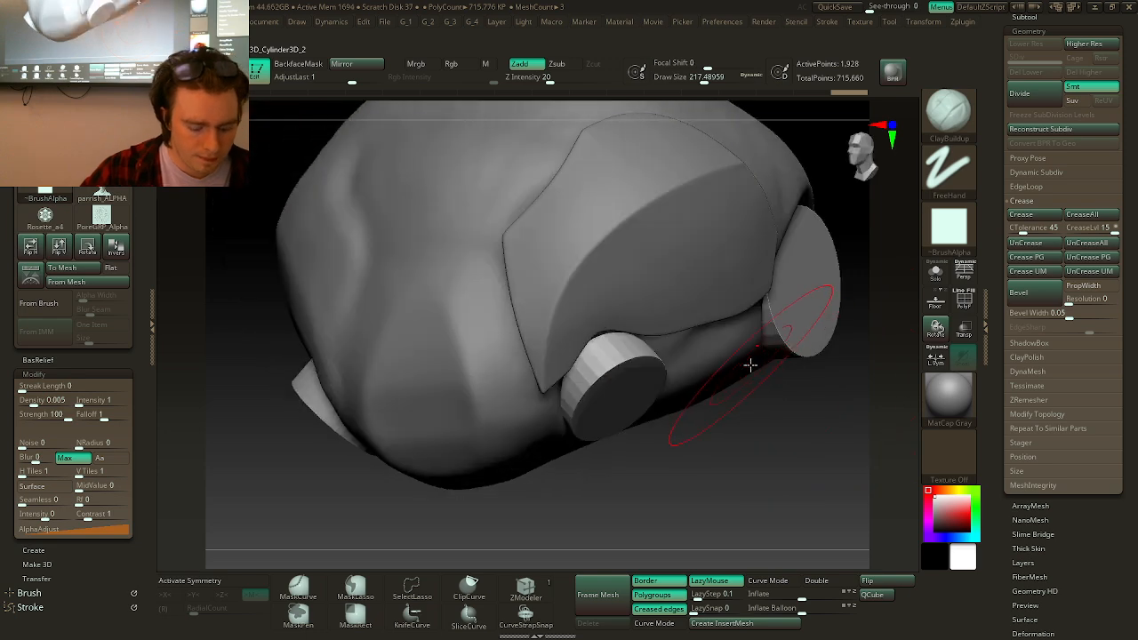
{"action": "key", "text": "b"}
{"action": "key", "text": "z"}
{"action": "key", "text": "m"}
{"action": "left_click", "coordinate": [935, 273]}
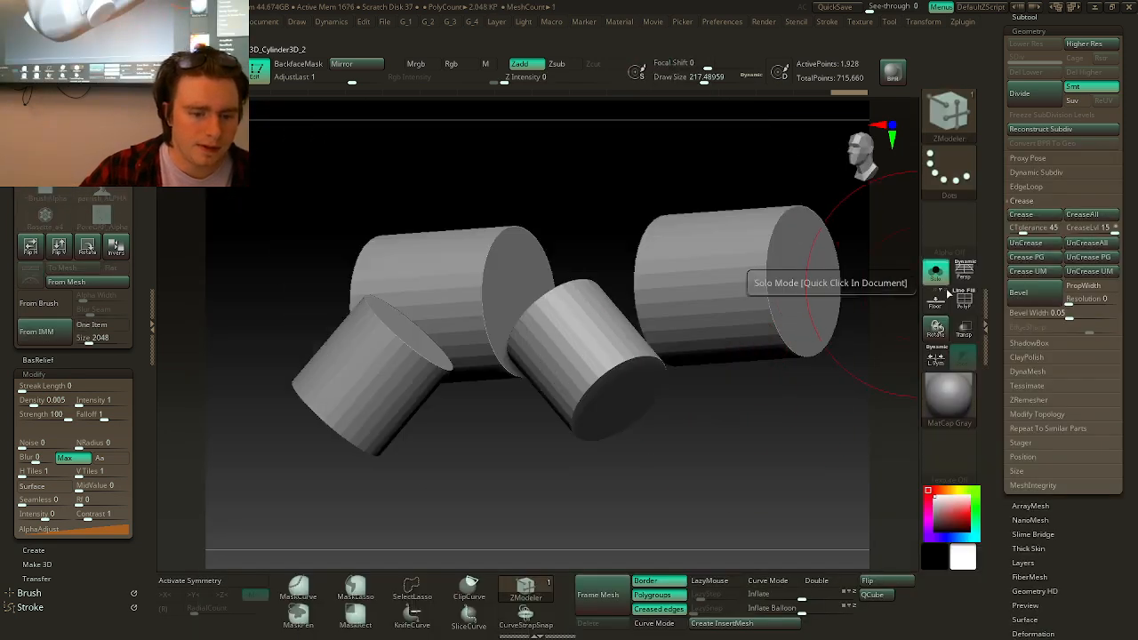
{"action": "key", "text": "shift+f"}
{"action": "right_click_drag", "start_coordinate": [808, 315], "coordinate": [668, 329], "text": "ctrl"}
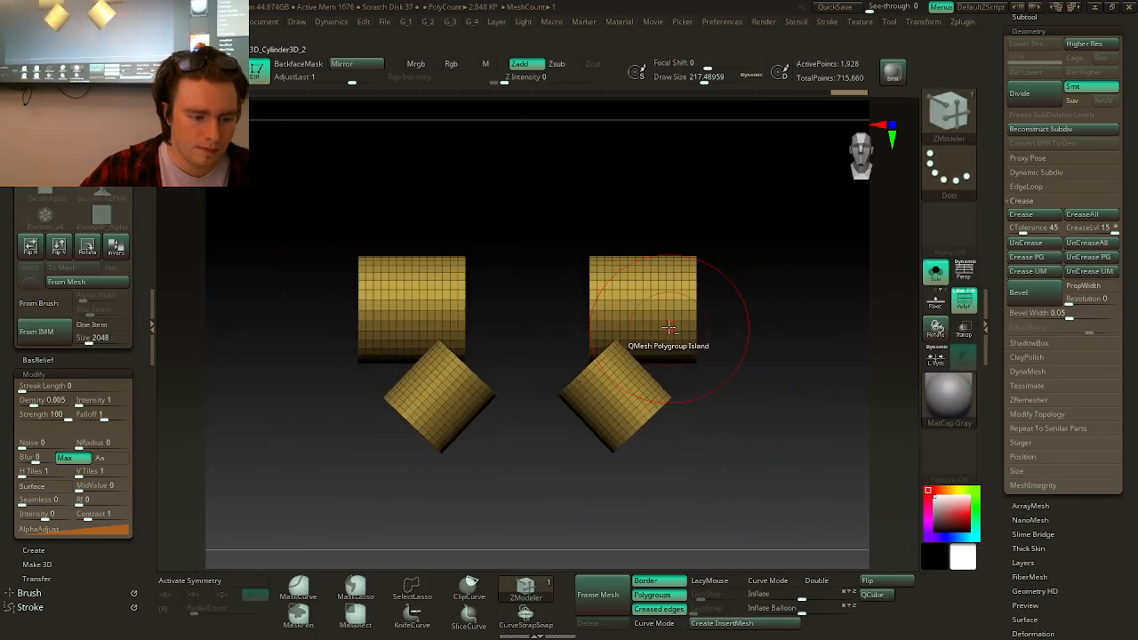
{"action": "key", "text": "3"}
{"action": "left_click", "coordinate": [673, 382]}
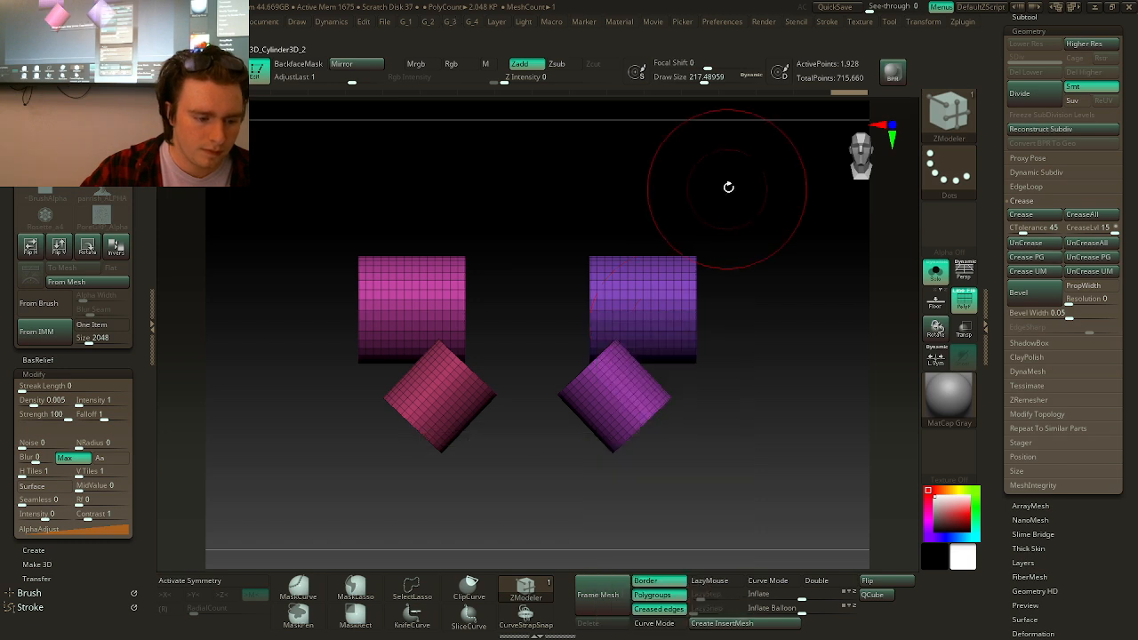
- Turn on X symmetry, set the ZModeler edge action to Insert and delete the intermediate cross loops on the lower tilted cylinders
{"action": "right_click_drag", "start_coordinate": [573, 387], "coordinate": [658, 383], "text": "shift"}
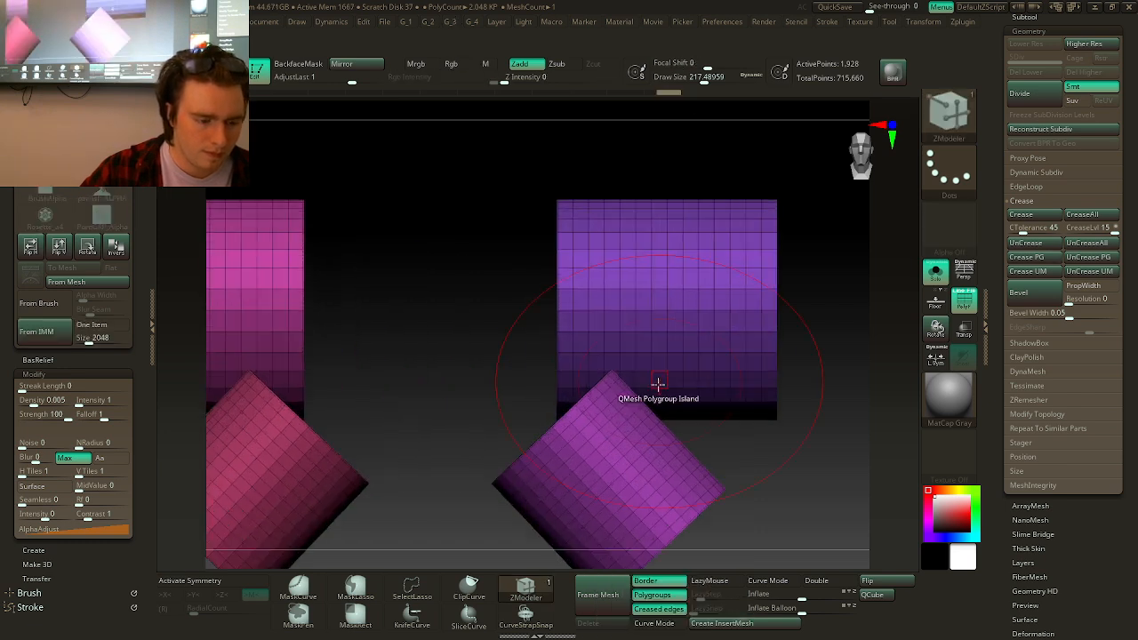
{"action": "key", "text": "x"}
{"action": "right_click_drag", "start_coordinate": [607, 422], "coordinate": [620, 354], "text": "alt"}
{"action": "key", "text": "space"}
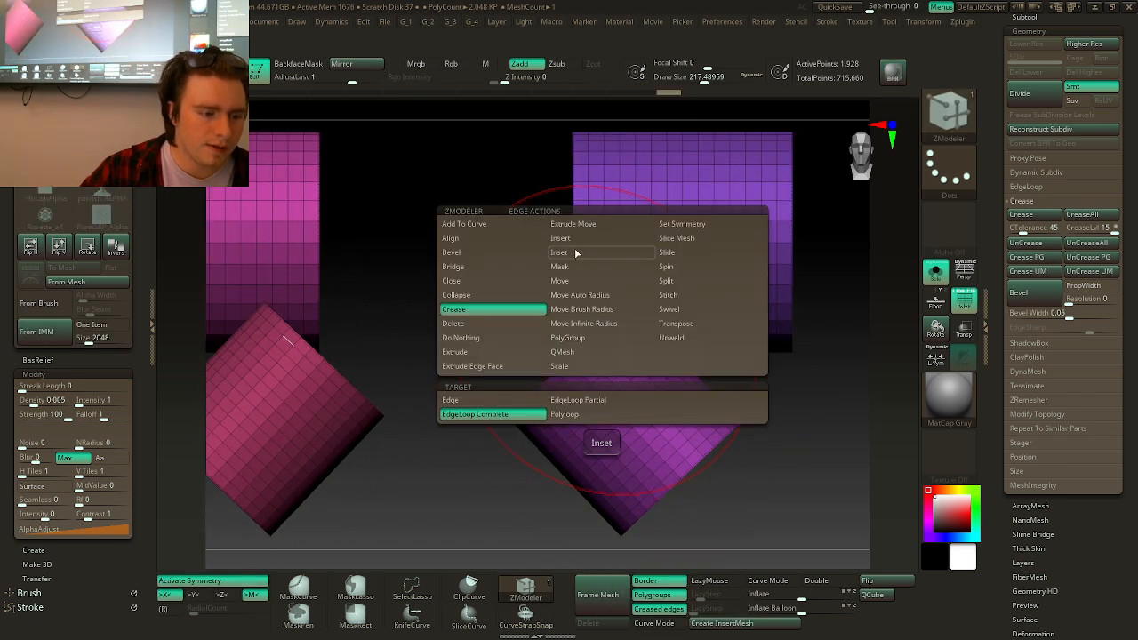
{"action": "left_click", "coordinate": [575, 237]}
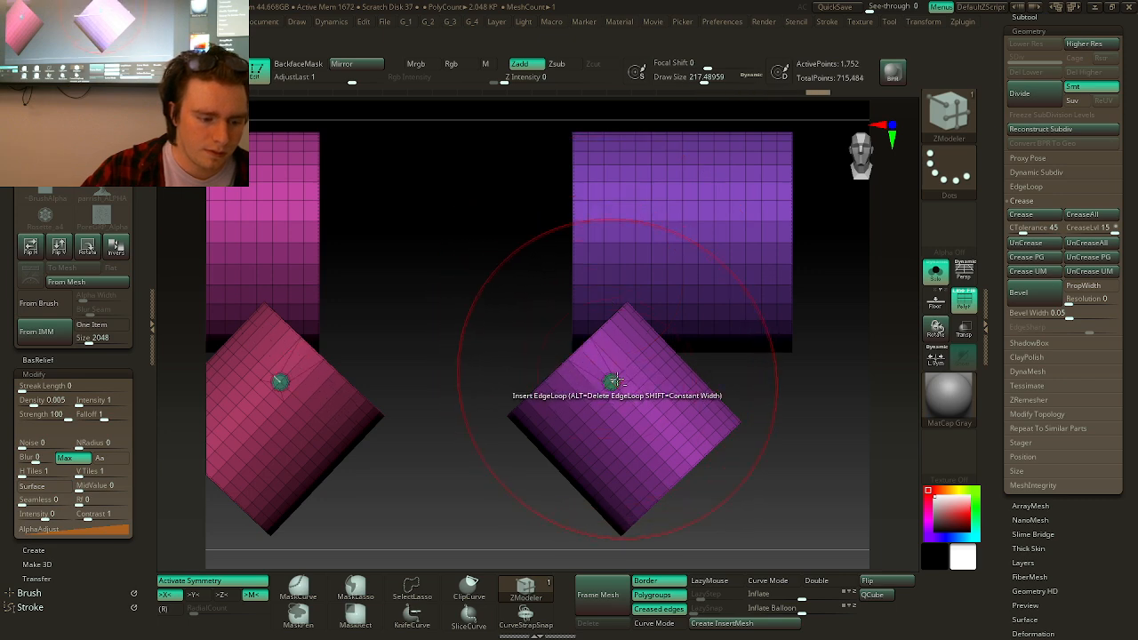
{"action": "left_click", "coordinate": [620, 374]}
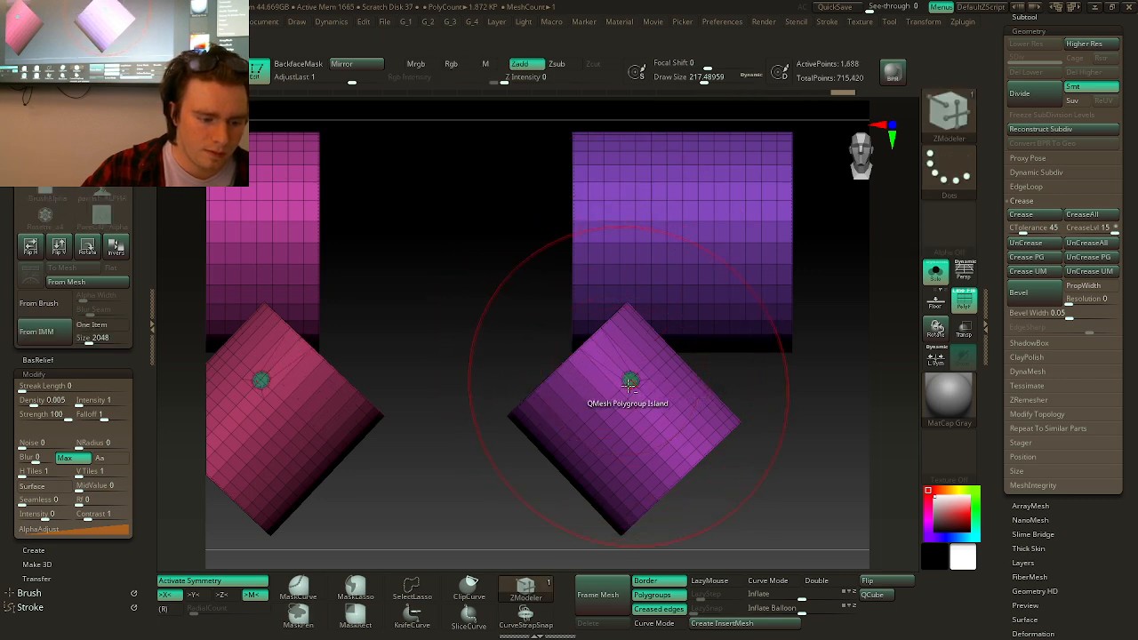
{"action": "key", "text": "ctrl+z"}
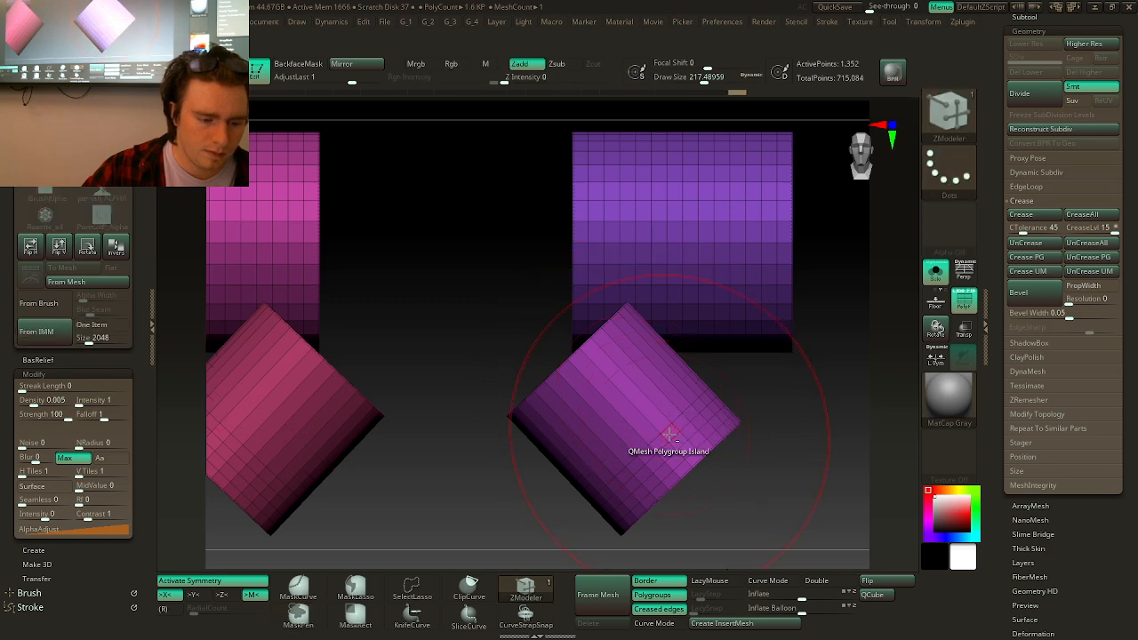
{"action": "left_click", "coordinate": [668, 429], "text": "alt"}
{"action": "left_click", "coordinate": [674, 437], "text": "alt"}
{"action": "left_click", "coordinate": [682, 446], "text": "alt"}
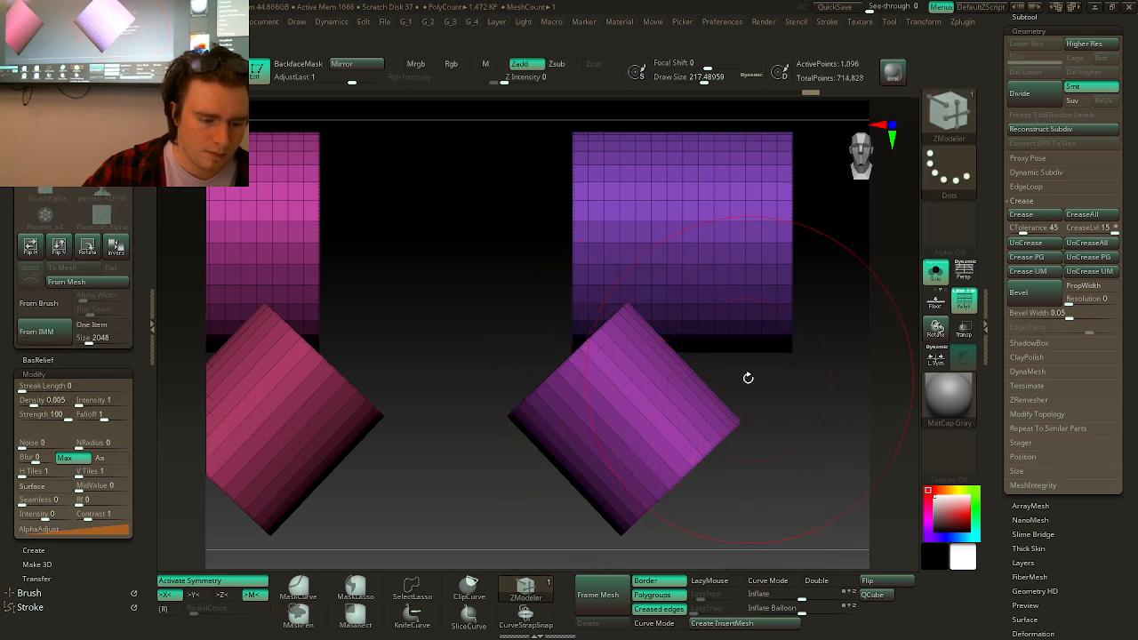
- Delete all intermediate cross edge loops along the two upper cylinders, keeping only their lengthwise edges
{"action": "left_click_drag", "start_coordinate": [747, 378], "coordinate": [582, 375]}
{"action": "left_click", "coordinate": [581, 355], "text": "alt"}
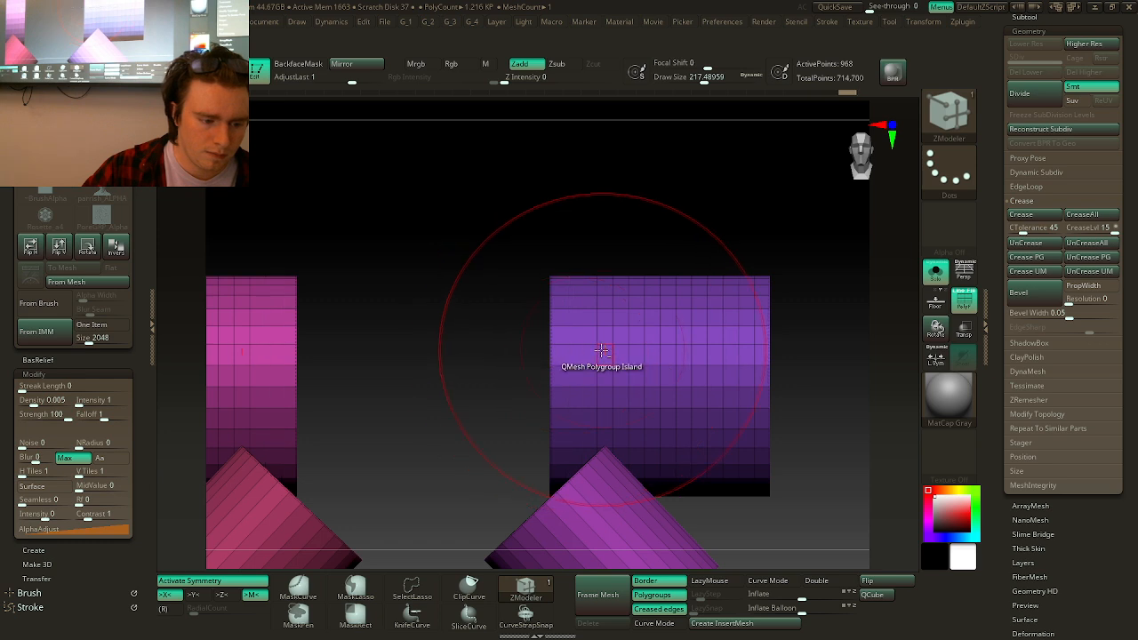
{"action": "left_click", "coordinate": [598, 354], "text": "alt"}
{"action": "left_click", "coordinate": [612, 355], "text": "alt"}
{"action": "left_click", "coordinate": [628, 355], "text": "alt"}
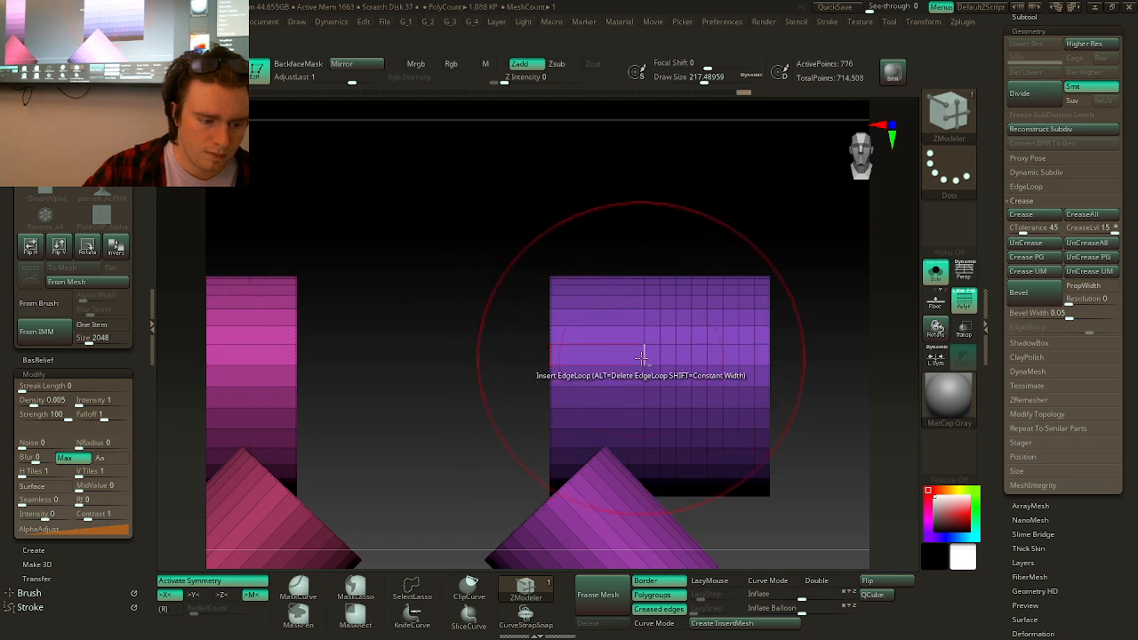
{"action": "left_click", "coordinate": [644, 357], "text": "alt"}
{"action": "left_click", "coordinate": [659, 355], "text": "alt"}
{"action": "left_click", "coordinate": [677, 354], "text": "alt"}
{"action": "left_click", "coordinate": [691, 355], "text": "alt"}
{"action": "left_click", "coordinate": [708, 355], "text": "alt"}
{"action": "left_click", "coordinate": [723, 354], "text": "alt"}
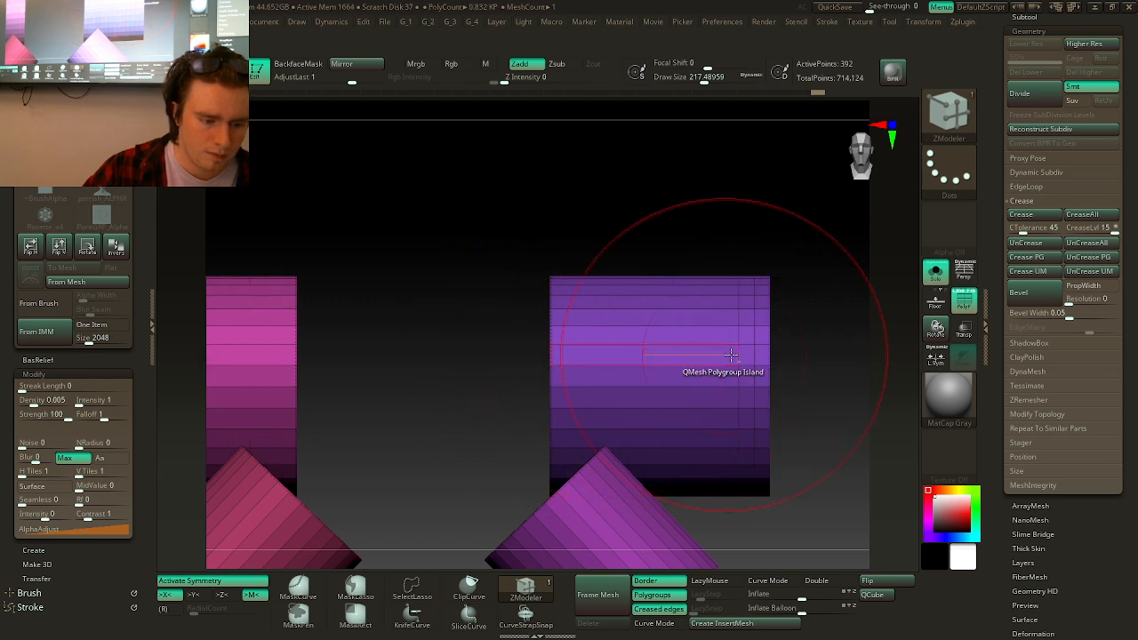
{"action": "left_click", "coordinate": [738, 355], "text": "alt"}
{"action": "left_click", "coordinate": [746, 354], "text": "alt"}
{"action": "key", "text": "ctrl+z"}
{"action": "left_click", "coordinate": [755, 354], "text": "alt"}
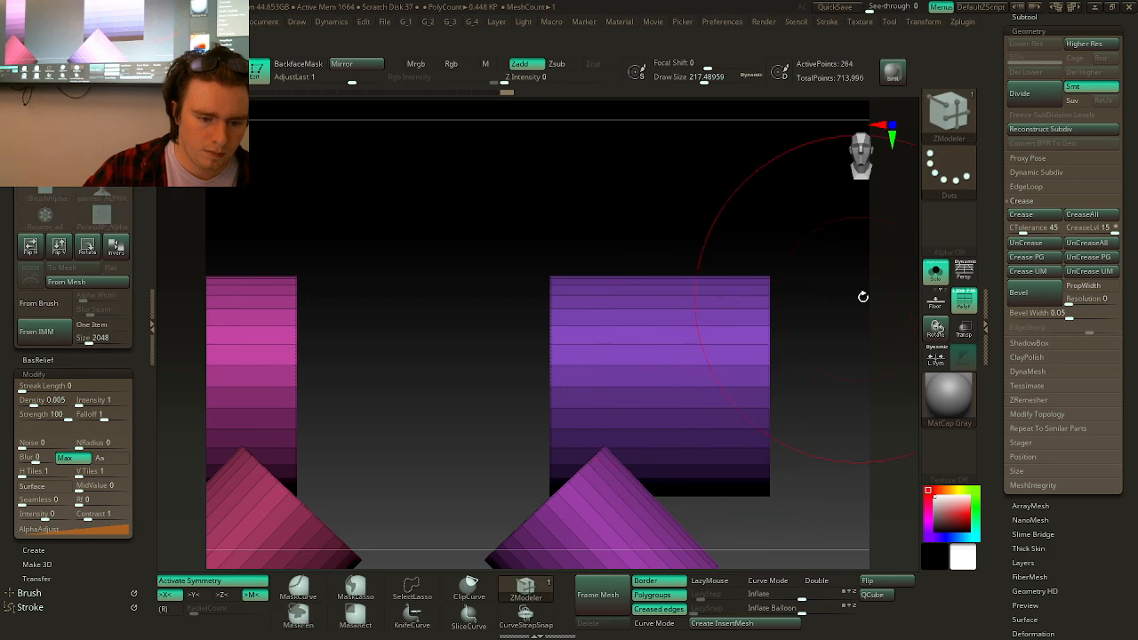
- Inset the outer end cap of the tilted cylinder with the Polygroup Island target, leaving a narrow rim
{"action": "left_click", "coordinate": [932, 283]}
{"action": "right_click_drag", "start_coordinate": [840, 391], "coordinate": [752, 453], "text": "ctrl"}
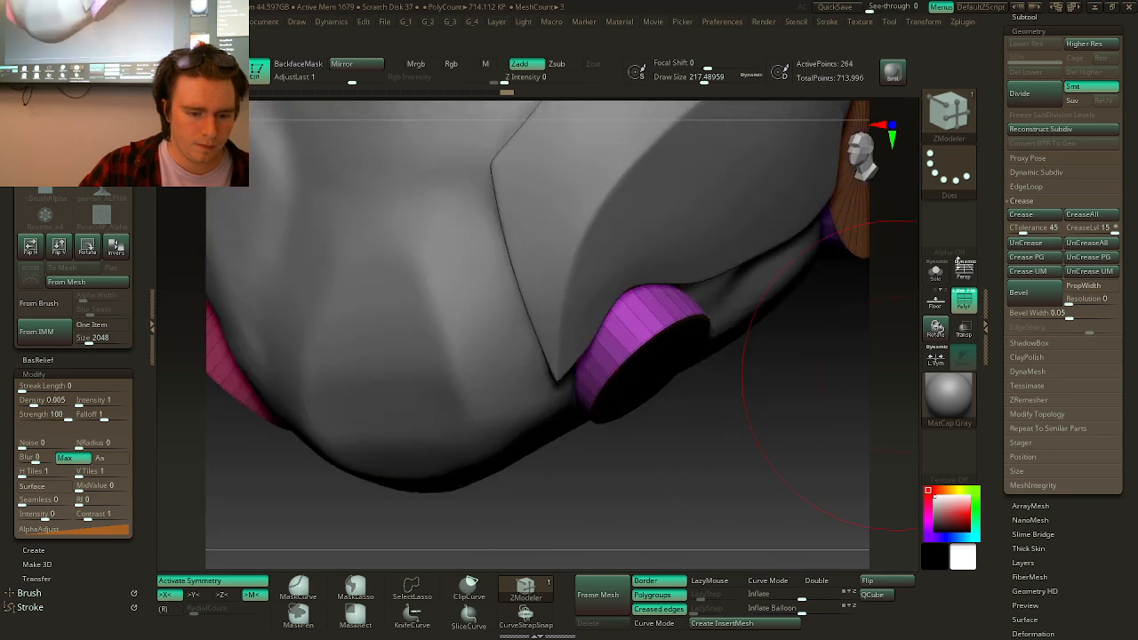
{"action": "left_click", "coordinate": [935, 272]}
{"action": "right_click_drag", "start_coordinate": [818, 336], "coordinate": [717, 278]}
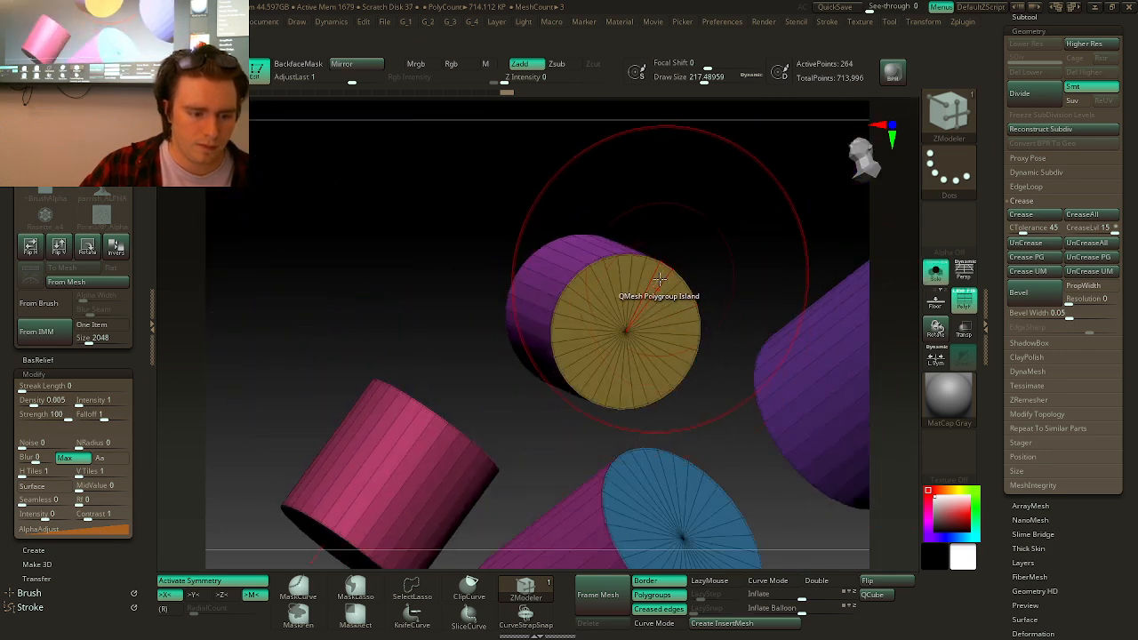
{"action": "key", "text": "space"}
{"action": "left_click", "coordinate": [638, 155]}
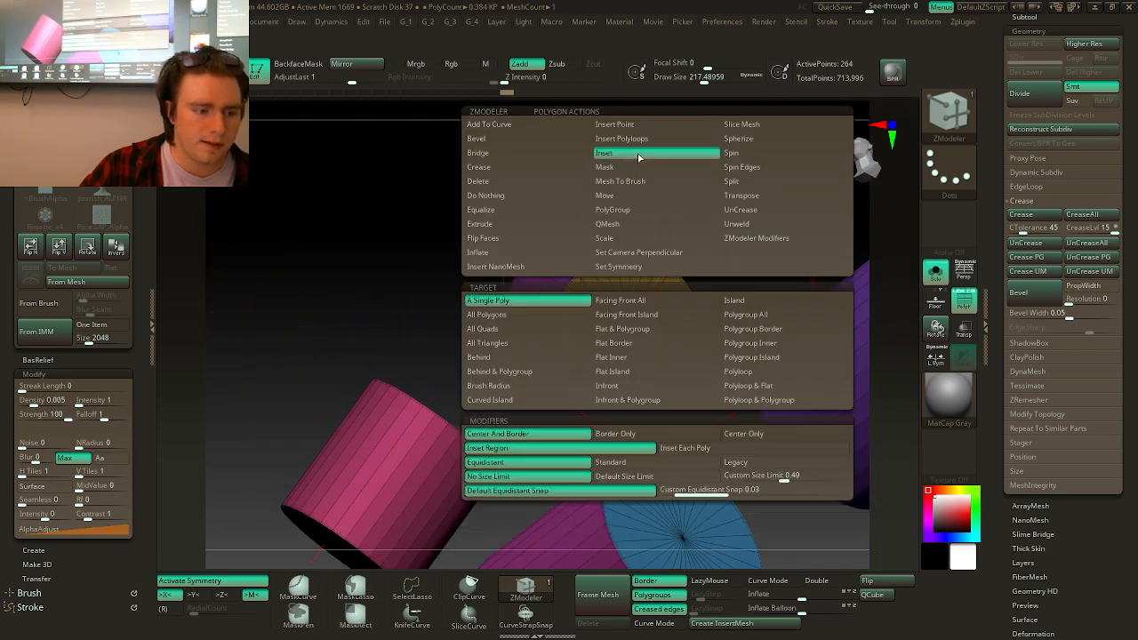
{"action": "left_click", "coordinate": [765, 359]}
{"action": "left_click_drag", "start_coordinate": [673, 277], "coordinate": [662, 295]}
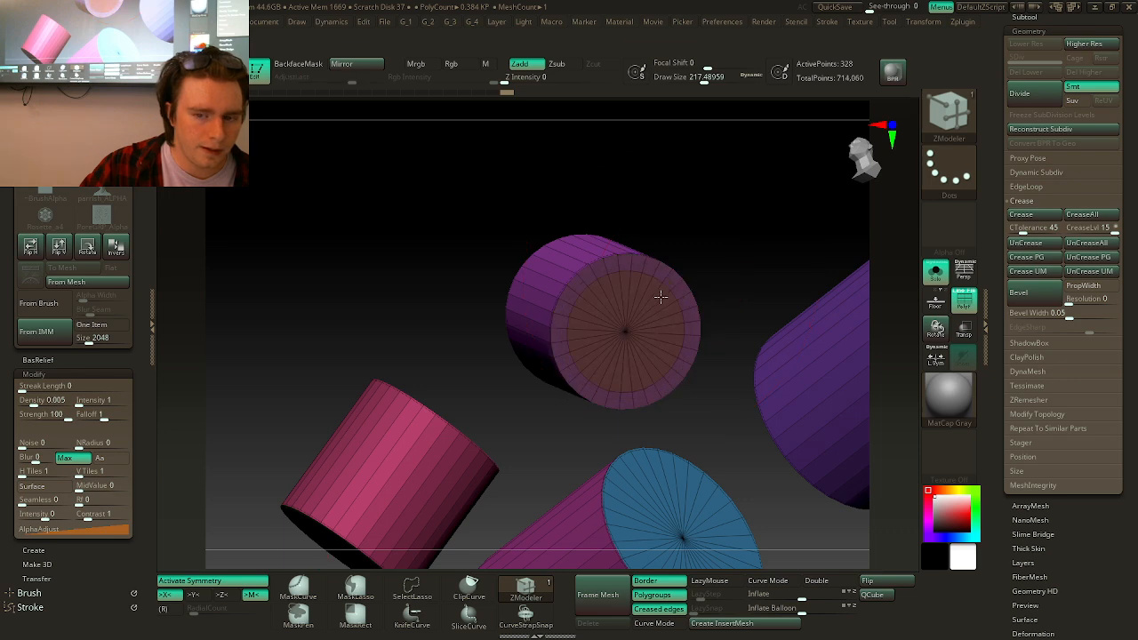
- QMesh the inset cap as a Polygroup Island into the cylinder to form a shallow recess
{"action": "mouse_move", "coordinate": [658, 298]}
{"action": "right_mouse_down", "text": "ctrl"}
{"action": "mouse_move", "coordinate": [634, 344]}
{"action": "mouse_move", "coordinate": [649, 302]}
{"action": "right_mouse_up", "text": "ctrl"}
{"action": "key", "text": "space"}
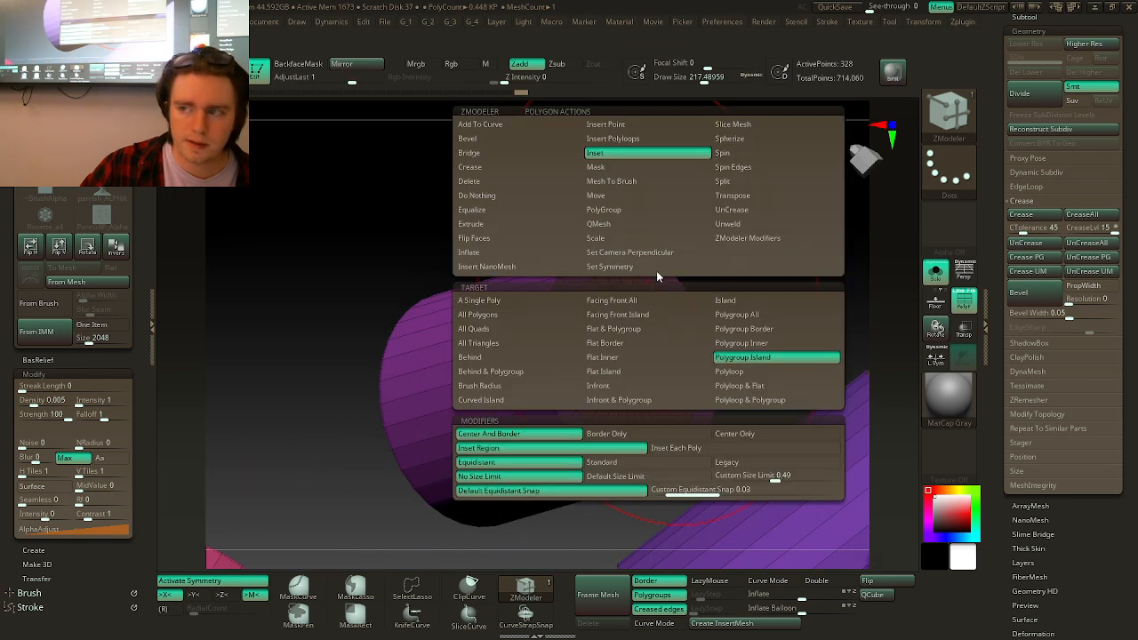
{"action": "left_click", "coordinate": [626, 224]}
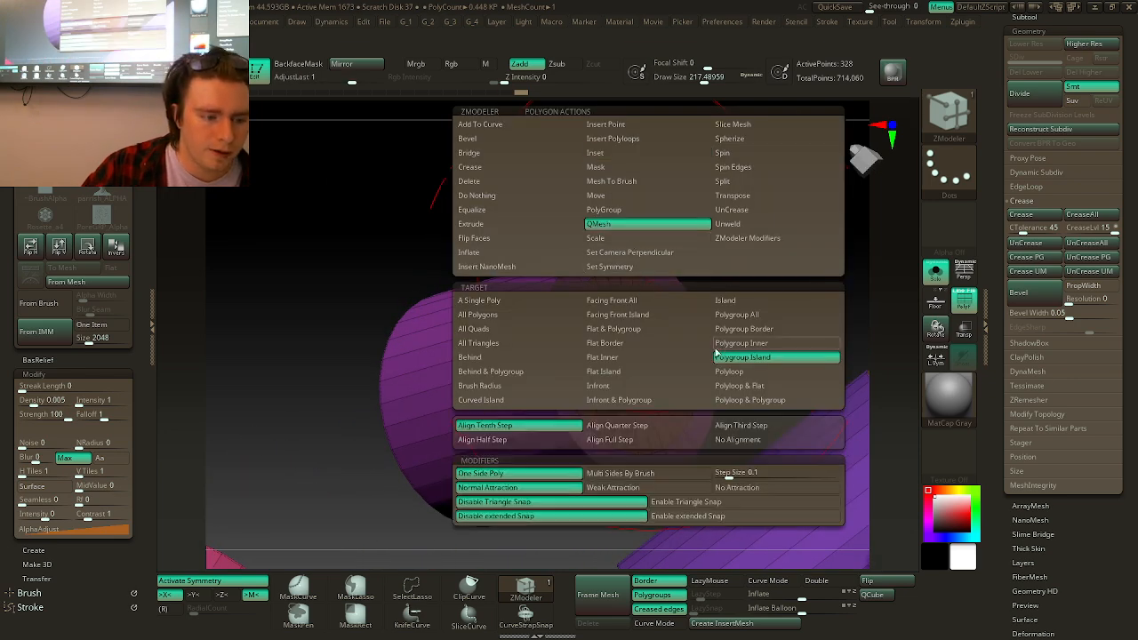
{"action": "left_click", "coordinate": [776, 356]}
{"action": "left_click_drag", "start_coordinate": [678, 328], "coordinate": [656, 340]}
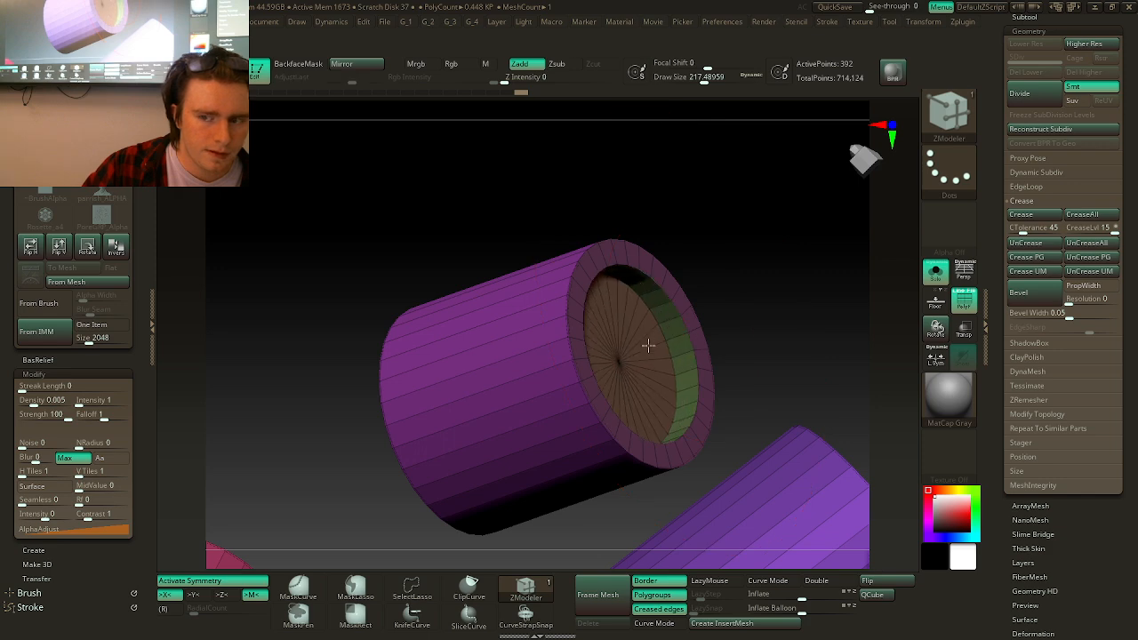
- Show the other subtools and insert an edge loop around the tilted cylinder beside the cheek panel
{"action": "right_click_drag", "start_coordinate": [648, 345], "coordinate": [666, 393], "text": "ctrl"}
{"action": "left_click", "coordinate": [935, 273]}
{"action": "left_click", "coordinate": [563, 344]}
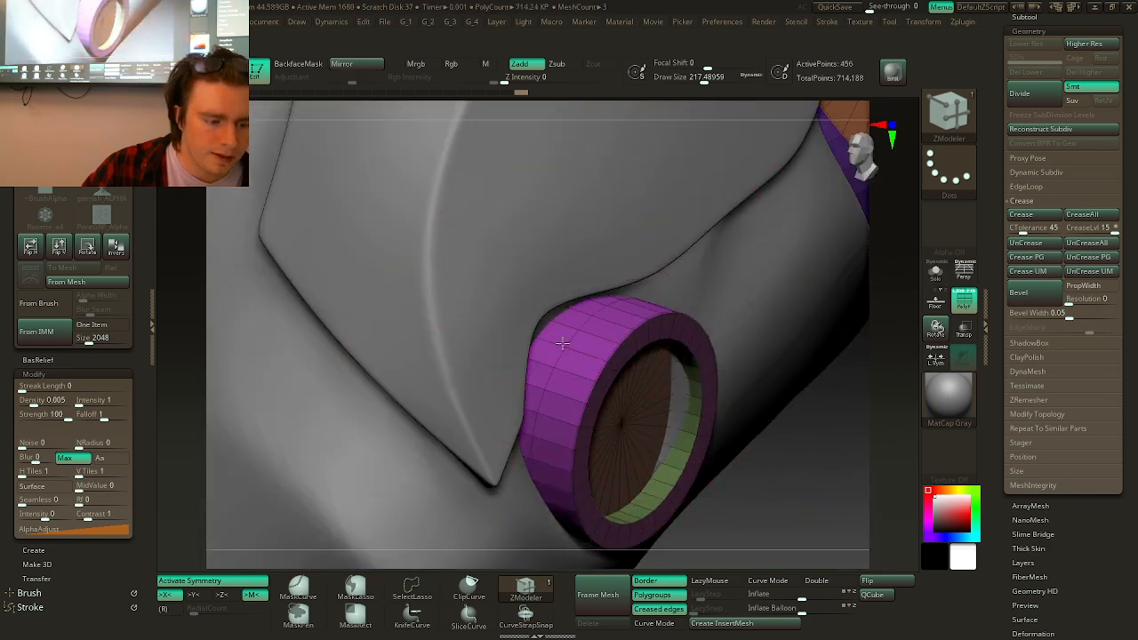
- Set the polygon action to PolyGroup with the Polyloop target and give the cylinder's wall behind the new loop its own polygroup
{"action": "key", "text": "space"}
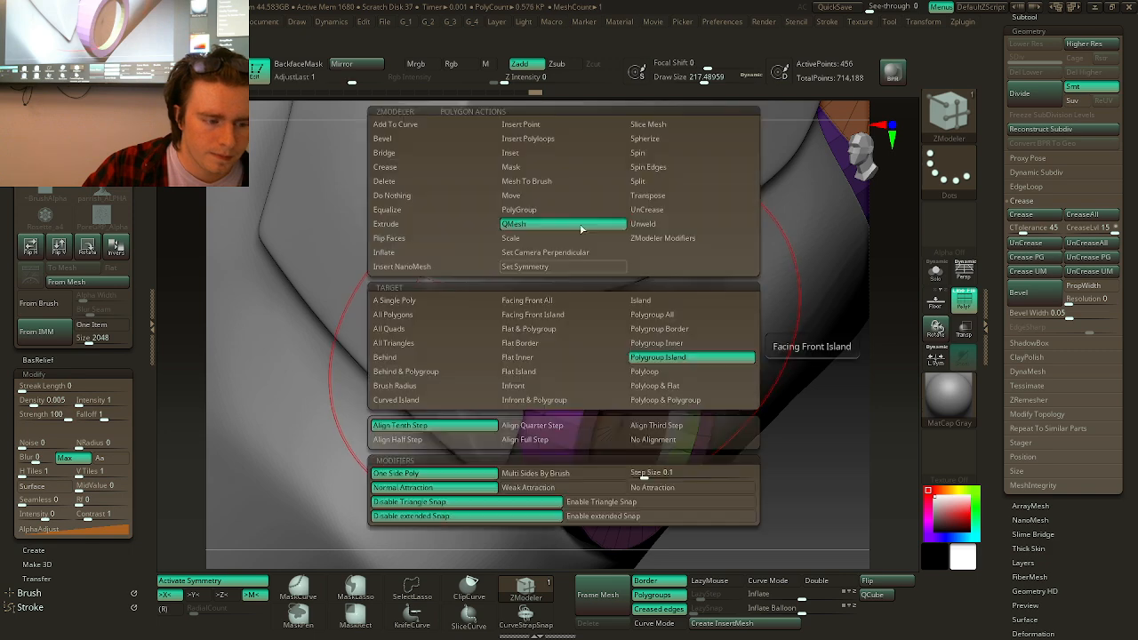
{"action": "left_click", "coordinate": [557, 209]}
{"action": "left_click", "coordinate": [690, 357]}
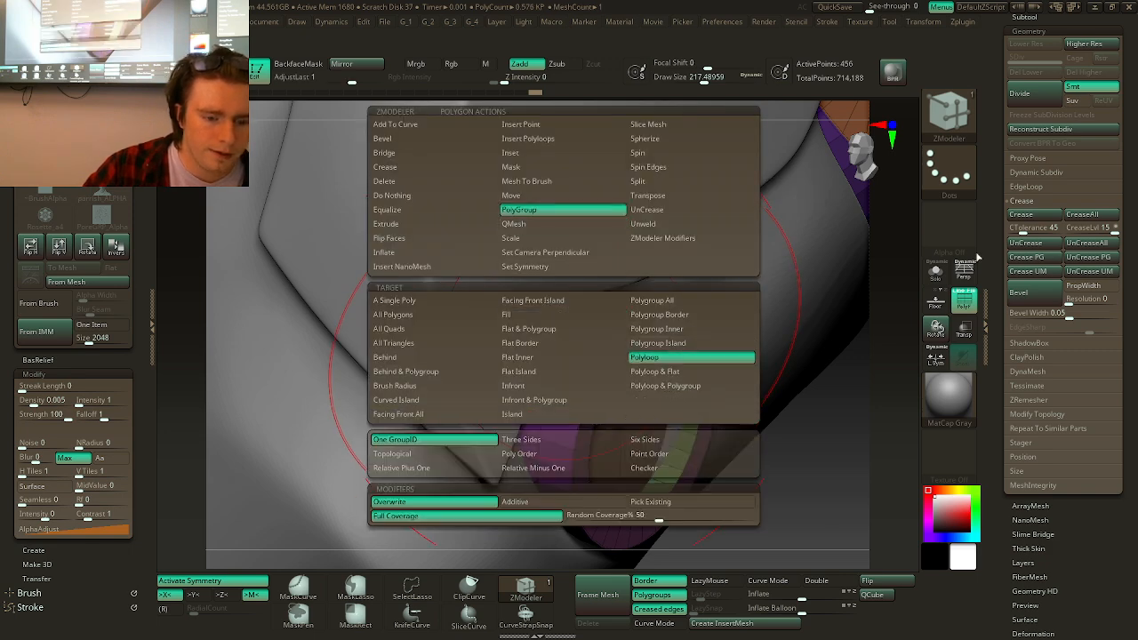
{"action": "right_click_drag", "start_coordinate": [564, 342], "coordinate": [676, 329]}
{"action": "left_click", "coordinate": [936, 273]}
{"action": "right_click_drag", "start_coordinate": [688, 437], "coordinate": [628, 315]}
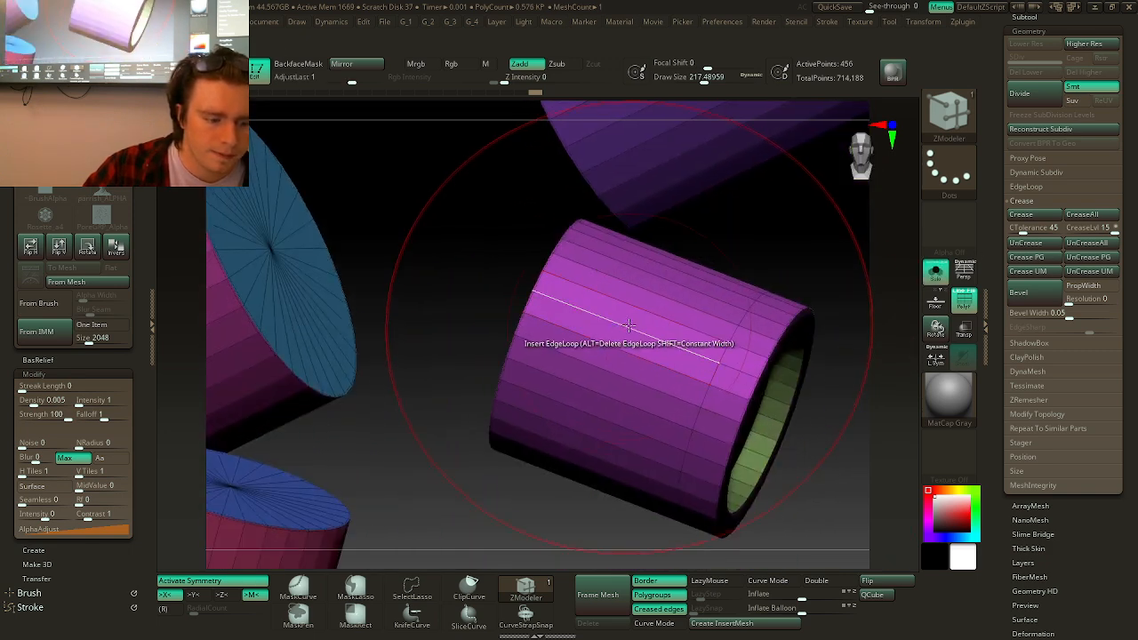
{"action": "left_click", "coordinate": [630, 317]}
{"action": "left_click", "coordinate": [935, 273]}
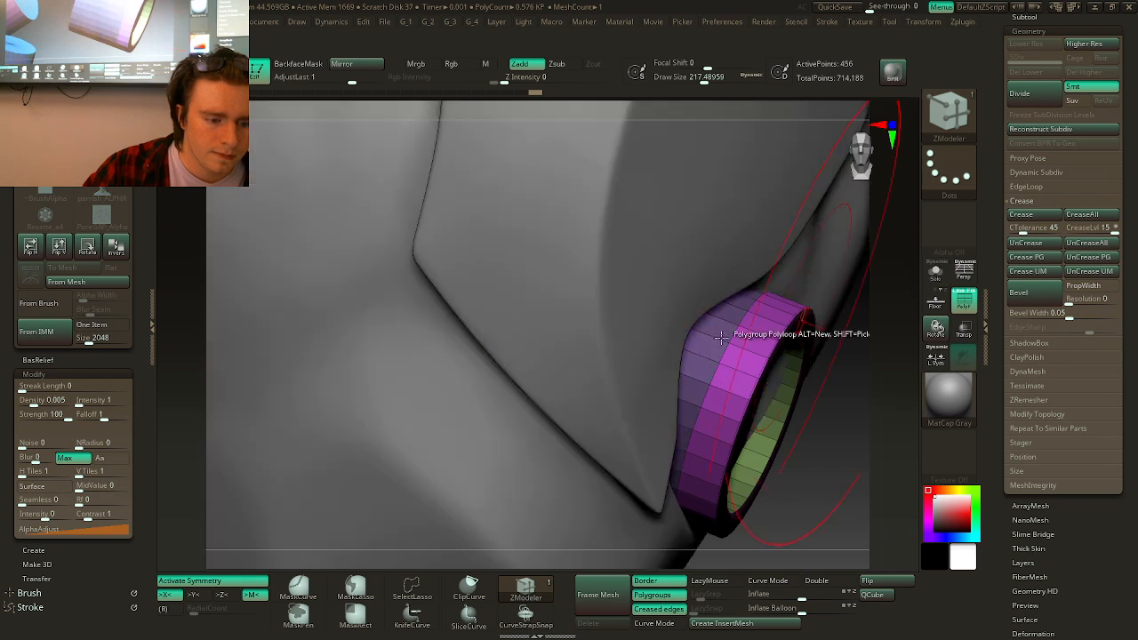
- QMesh the rear section of the tilted cylinder outward into a wider stepped collar
{"action": "right_click_drag", "start_coordinate": [762, 330], "coordinate": [711, 343]}
{"action": "key", "text": "space"}
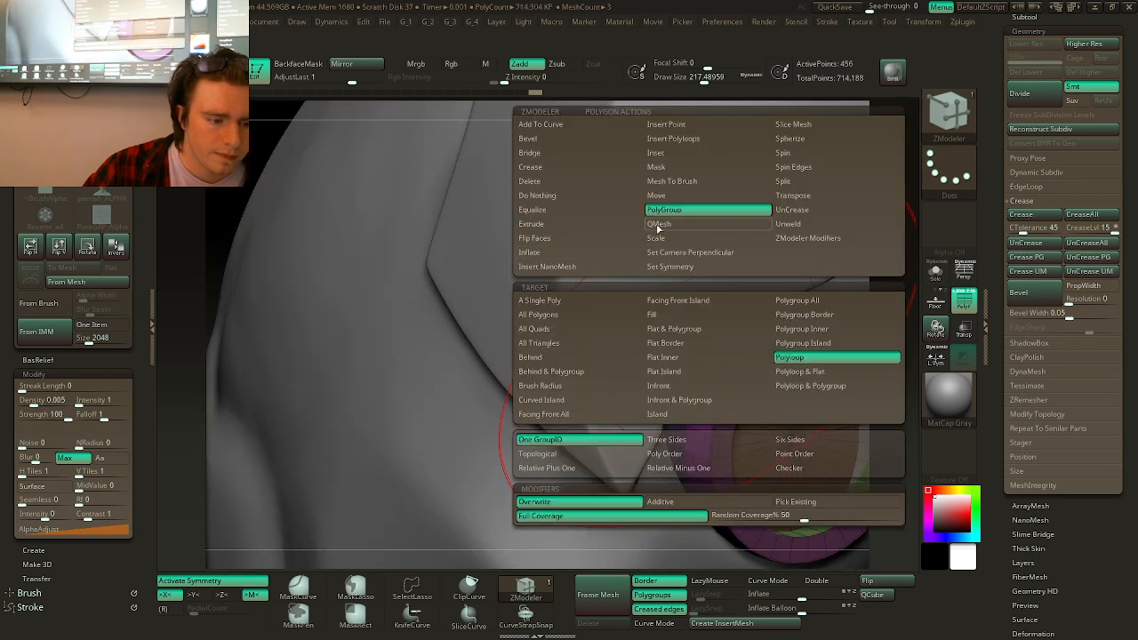
{"action": "left_click", "coordinate": [658, 224]}
{"action": "right_click_drag", "start_coordinate": [676, 266], "coordinate": [604, 369]}
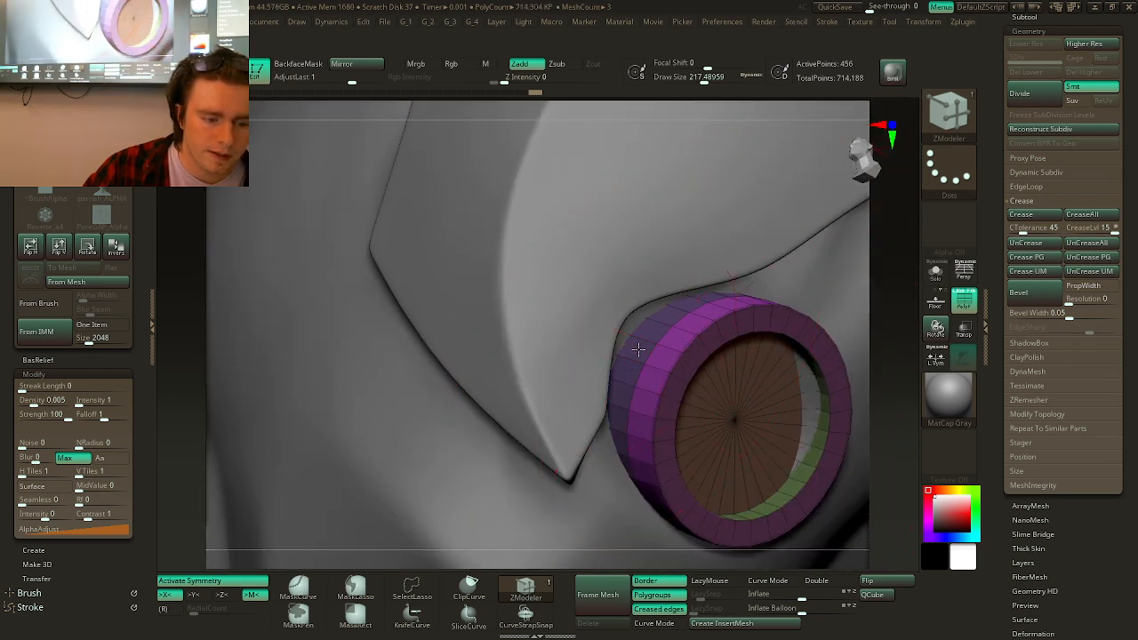
{"action": "left_click_drag", "start_coordinate": [637, 350], "coordinate": [624, 334]}
{"action": "right_click_drag", "start_coordinate": [628, 332], "coordinate": [524, 317]}
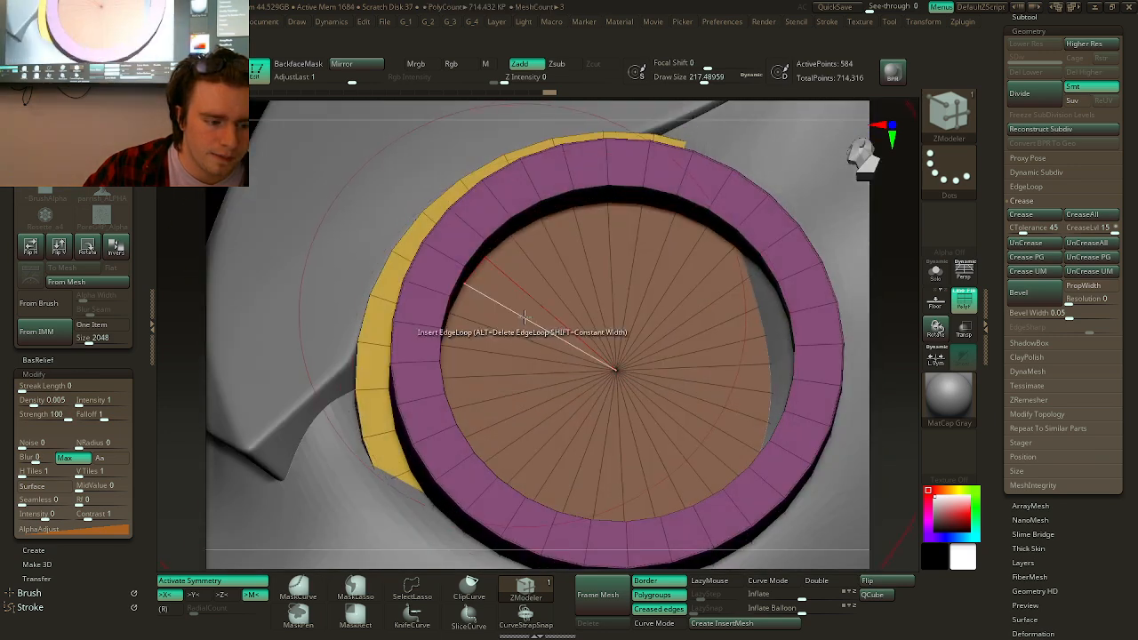
- Inset the recessed cap and QMesh its inner disc outward past the rim as a round plug
{"action": "key", "text": "space"}
{"action": "left_click", "coordinate": [470, 153]}
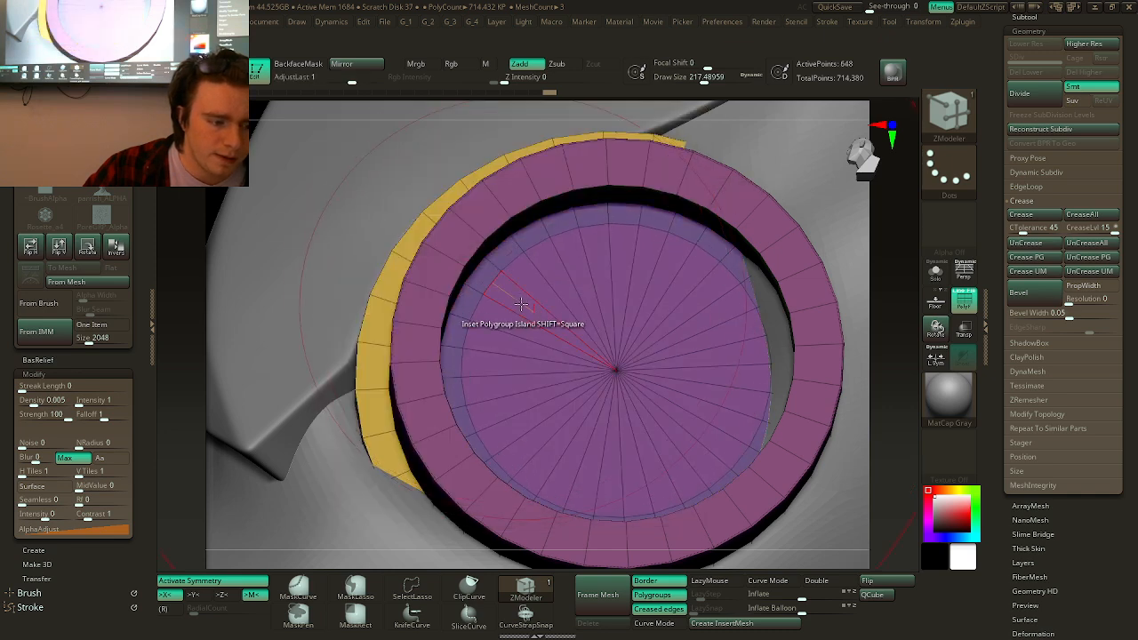
{"action": "key", "text": "space"}
{"action": "left_click", "coordinate": [578, 373]}
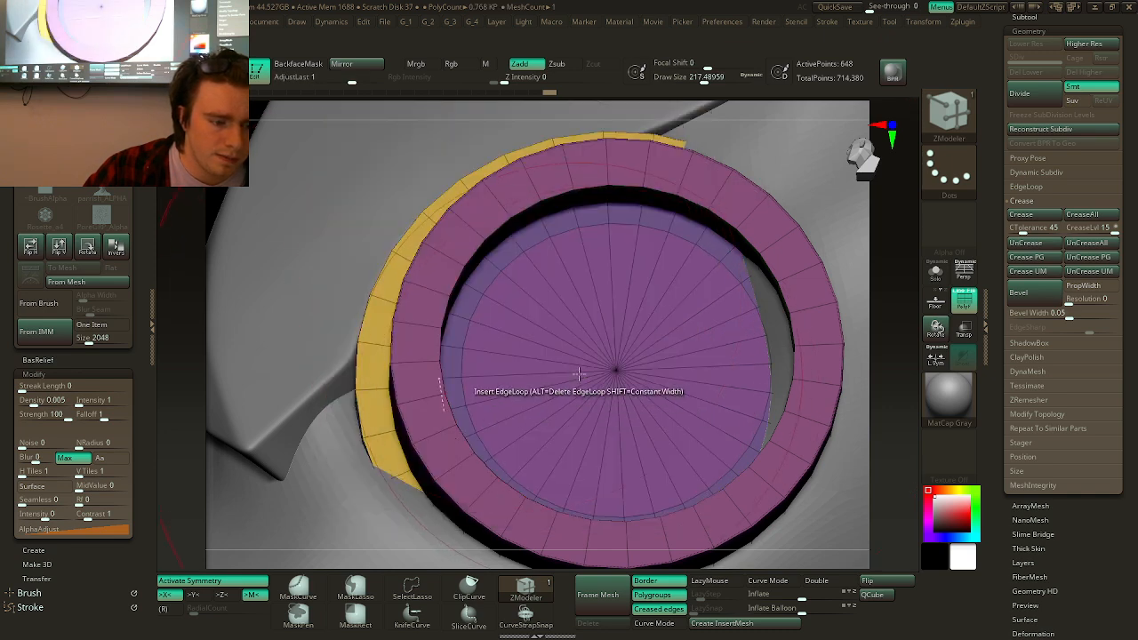
{"action": "right_click_drag", "start_coordinate": [579, 374], "coordinate": [614, 372]}
{"action": "left_click_drag", "start_coordinate": [501, 320], "coordinate": [794, 290]}
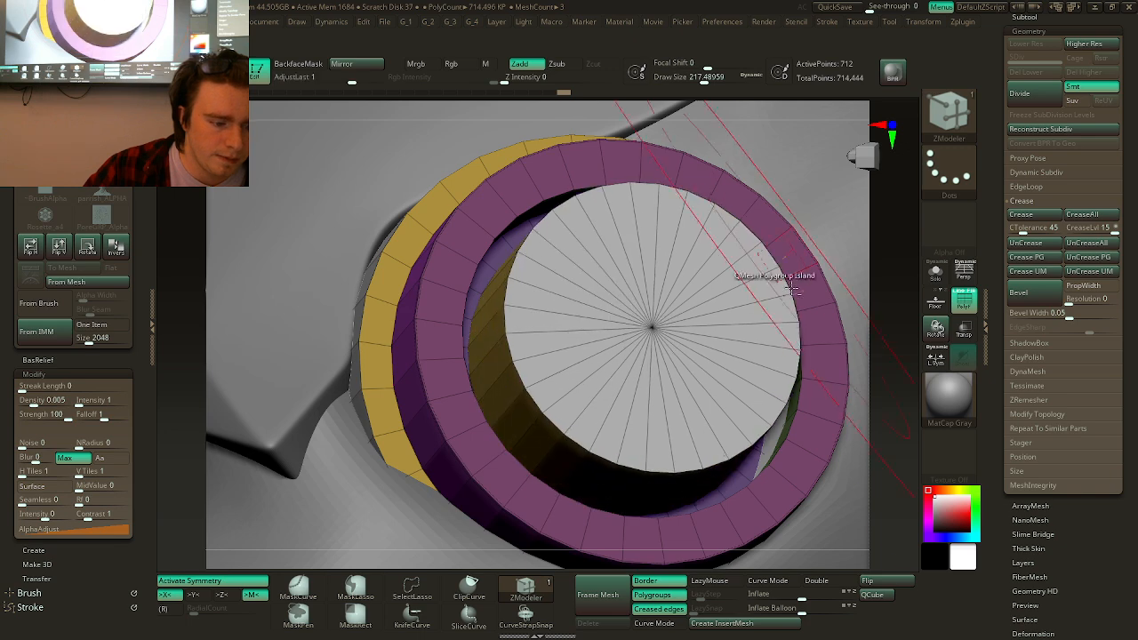
- Inspect how the stepped cylinder sits against the head and cheek panel from several angles, with and without PolyFrame
{"action": "right_click_drag", "start_coordinate": [794, 290], "coordinate": [836, 307]}
{"action": "left_click", "coordinate": [938, 281]}
{"action": "left_click", "coordinate": [937, 272]}
{"action": "mouse_move", "coordinate": [852, 351]}
{"action": "right_mouse_down"}
{"action": "mouse_move", "coordinate": [750, 365]}
{"action": "mouse_move", "coordinate": [752, 312]}
{"action": "mouse_move", "coordinate": [750, 373]}
{"action": "mouse_move", "coordinate": [808, 409]}
{"action": "mouse_move", "coordinate": [755, 437]}
{"action": "mouse_move", "coordinate": [912, 307]}
{"action": "right_mouse_up"}
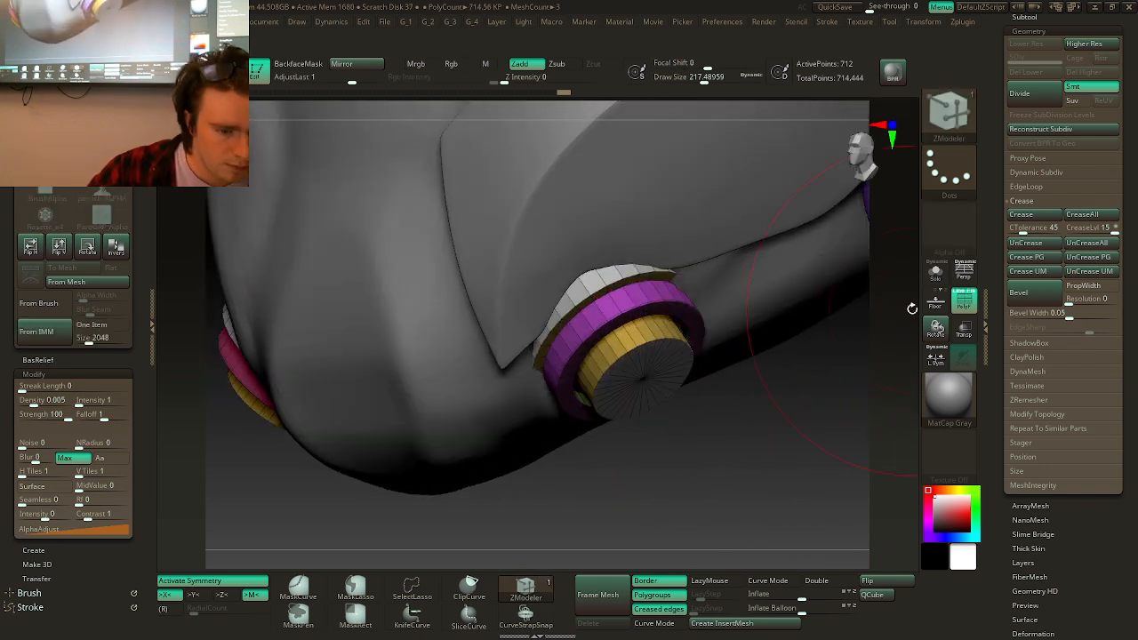
{"action": "right_click_drag", "start_coordinate": [856, 350], "coordinate": [828, 320]}
{"action": "key", "text": "shift+f"}
{"action": "right_click_drag", "start_coordinate": [779, 389], "coordinate": [711, 352]}
{"action": "right_click_drag", "start_coordinate": [711, 351], "coordinate": [752, 394], "text": "ctrl"}
{"action": "right_click_drag", "start_coordinate": [783, 338], "coordinate": [787, 391]}
{"action": "left_click", "coordinate": [966, 306]}
- Isolate the cylinders and bevel the plug's outer rim with a complete edge loop, single row and linear edge
{"action": "left_click", "coordinate": [936, 271]}
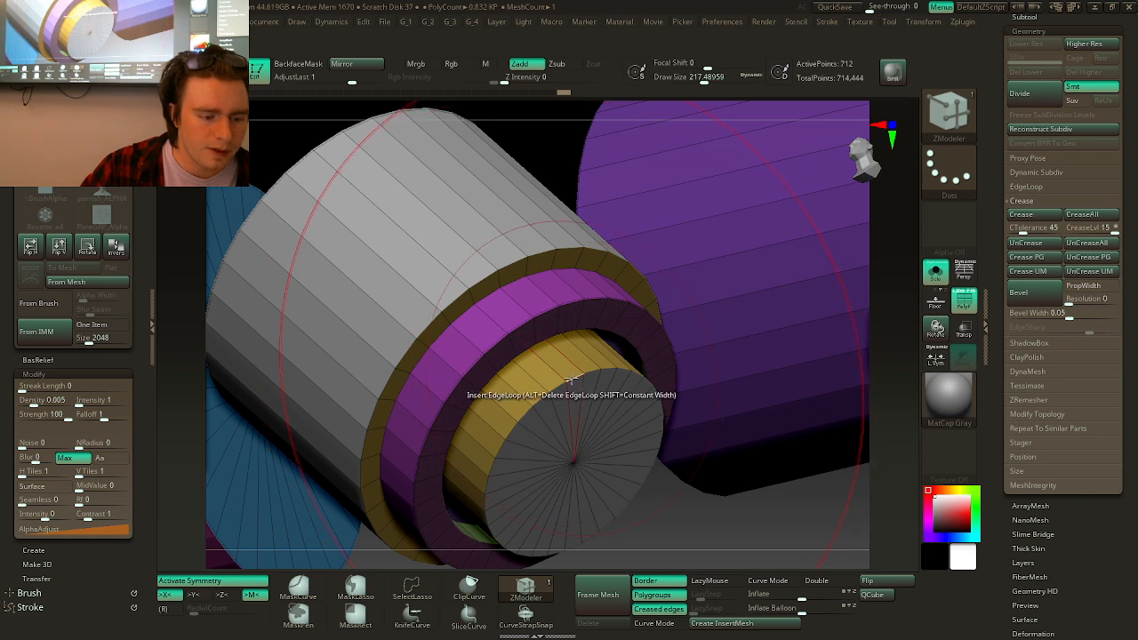
{"action": "key", "text": "space"}
{"action": "left_click", "coordinate": [463, 254]}
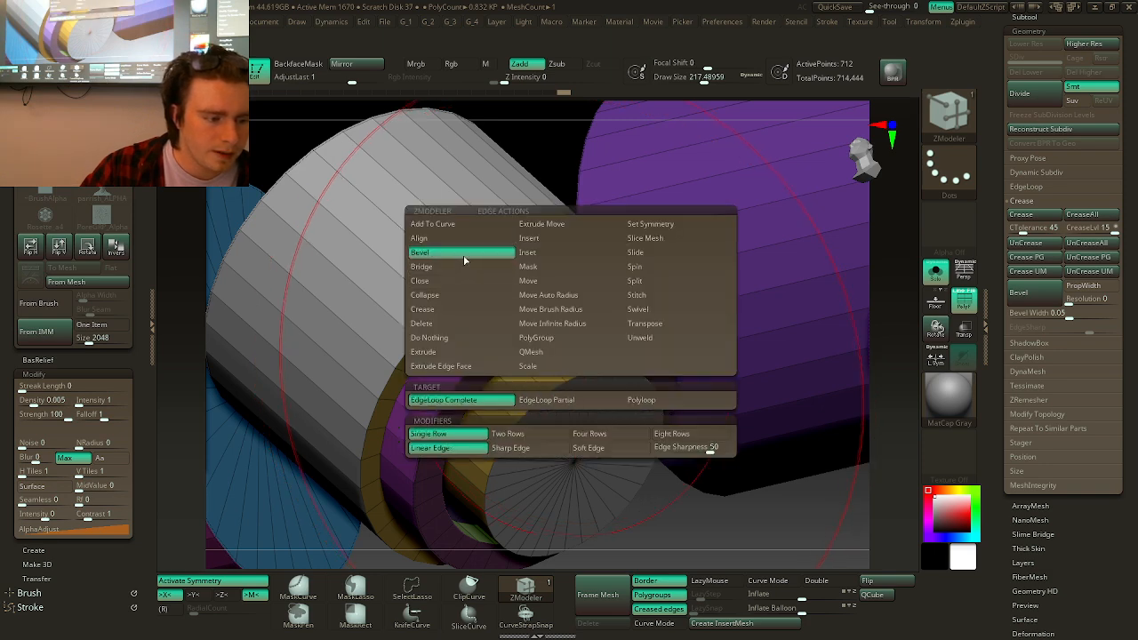
{"action": "left_click_drag", "start_coordinate": [537, 395], "coordinate": [548, 416]}
{"action": "right_click_drag", "start_coordinate": [548, 416], "coordinate": [586, 384], "text": "ctrl"}
{"action": "left_click_drag", "start_coordinate": [683, 425], "coordinate": [894, 301], "text": "shift"}
{"action": "key", "text": "f"}
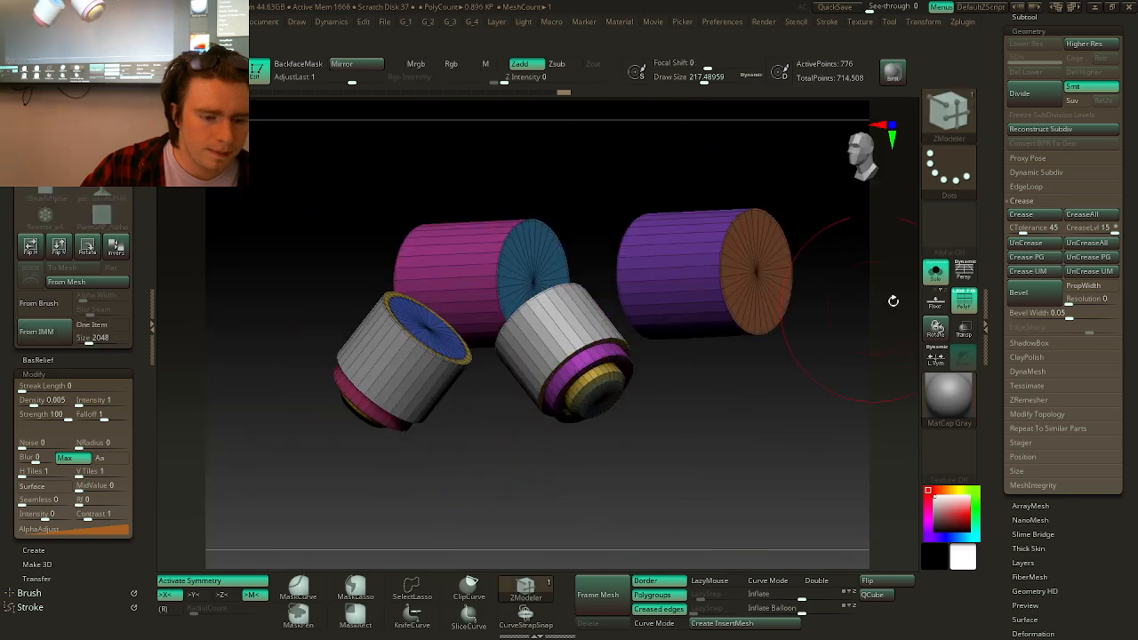
- Show all subtools, choose ClayBuildup with draw size about 293 and turn off PolyFrame
{"action": "key", "text": "3"}
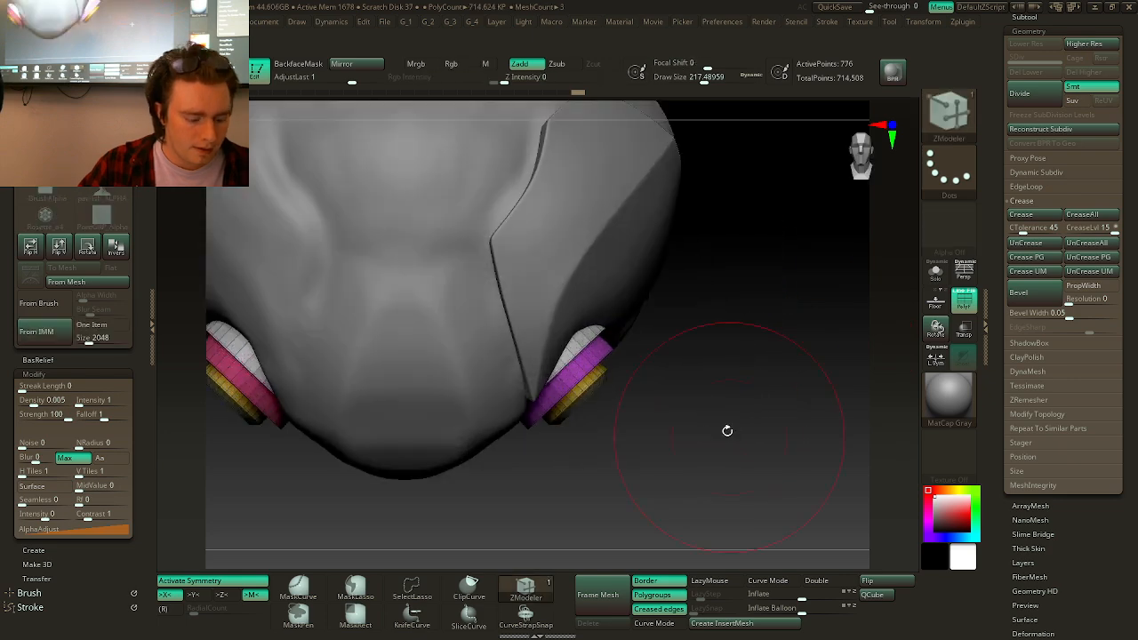
{"action": "key", "text": "b"}
{"action": "key", "text": "c"}
{"action": "key", "text": "b"}
{"action": "key", "text": "shift+f"}
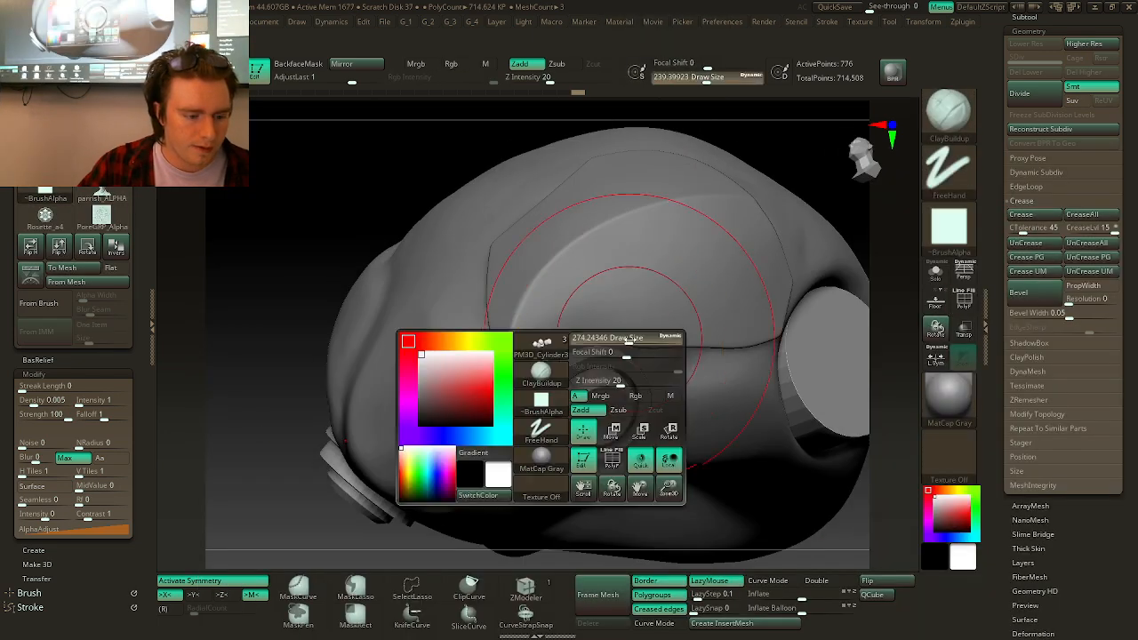
- Subdivide the cylinder subtool to level 3
{"action": "key", "text": "ctrl"}
{"action": "key", "text": "ctrl+d"}
{"action": "key", "text": "ctrl+d"}
{"action": "key", "text": "ctrl+d"}
{"action": "key", "text": "ctrl+d"}
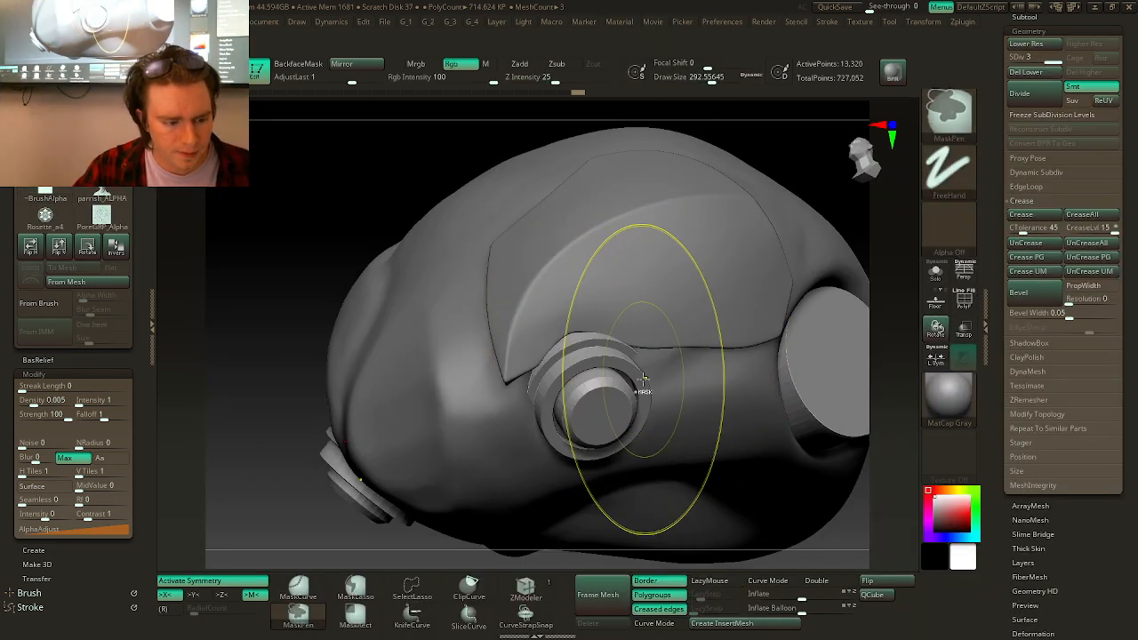
- Subdivide the cylinder subtool to level 6 and choose the ClayBuildup brush
{"action": "key", "text": "ctrl+d"}
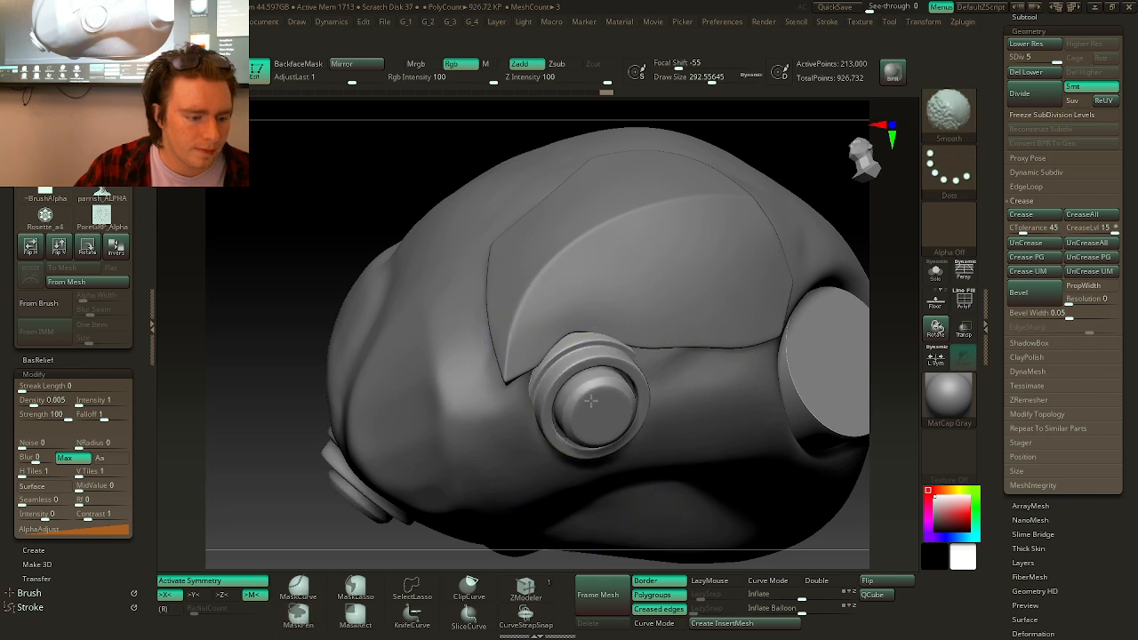
{"action": "key", "text": "b"}
{"action": "key", "text": "c"}
{"action": "key", "text": "b"}
{"action": "mouse_move", "coordinate": [594, 405]}
{"action": "left_mouse_down", "text": "shift"}
{"action": "mouse_move", "coordinate": [561, 407]}
{"action": "mouse_move", "coordinate": [597, 406]}
{"action": "left_mouse_up", "text": "shift"}
{"action": "mouse_move", "coordinate": [597, 407]}
{"action": "right_mouse_down"}
{"action": "mouse_move", "coordinate": [635, 396]}
{"action": "mouse_move", "coordinate": [635, 441]}
{"action": "mouse_move", "coordinate": [658, 434]}
{"action": "mouse_move", "coordinate": [640, 480]}
{"action": "mouse_move", "coordinate": [617, 389]}
{"action": "right_mouse_up"}
{"action": "left_click_drag", "start_coordinate": [617, 388], "coordinate": [623, 356], "text": "shift"}
{"action": "right_click_drag", "start_coordinate": [622, 356], "coordinate": [663, 373]}
{"action": "mouse_move", "coordinate": [663, 374]}
{"action": "right_mouse_down", "text": "ctrl"}
{"action": "mouse_move", "coordinate": [668, 330]}
{"action": "mouse_move", "coordinate": [683, 403]}
{"action": "mouse_move", "coordinate": [671, 483]}
{"action": "right_mouse_up", "text": "ctrl"}
{"action": "right_click_drag", "start_coordinate": [671, 484], "coordinate": [689, 529], "text": "ctrl"}
- Append a Sphere3D to the model as a new subtool
{"action": "left_click_drag", "start_coordinate": [1132, 169], "coordinate": [1122, 369]}
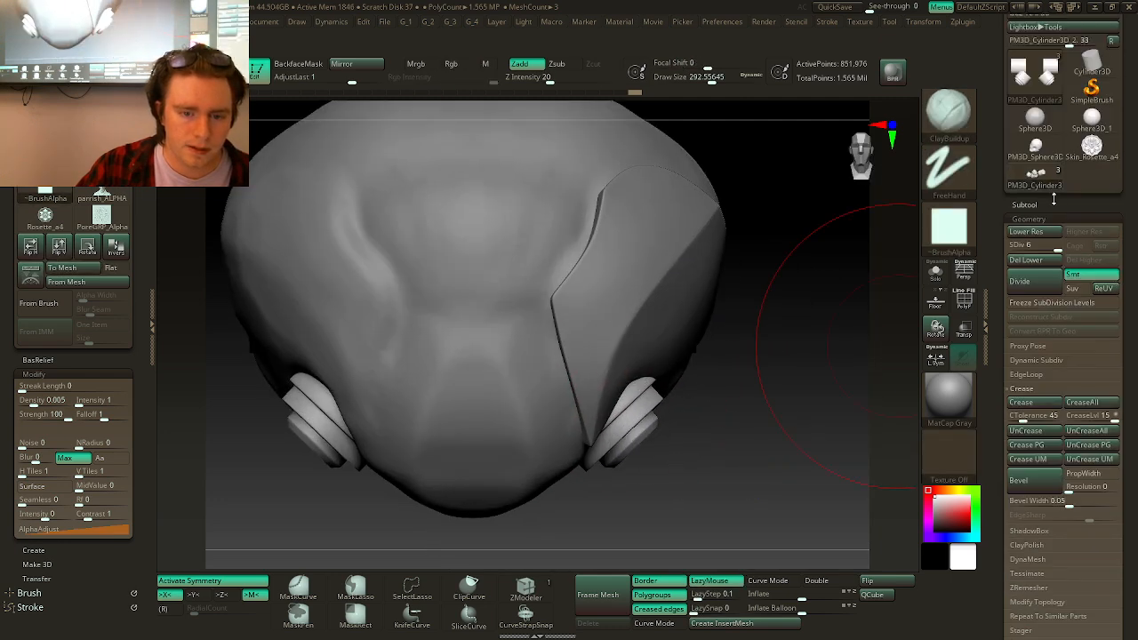
{"action": "left_click", "coordinate": [1047, 205]}
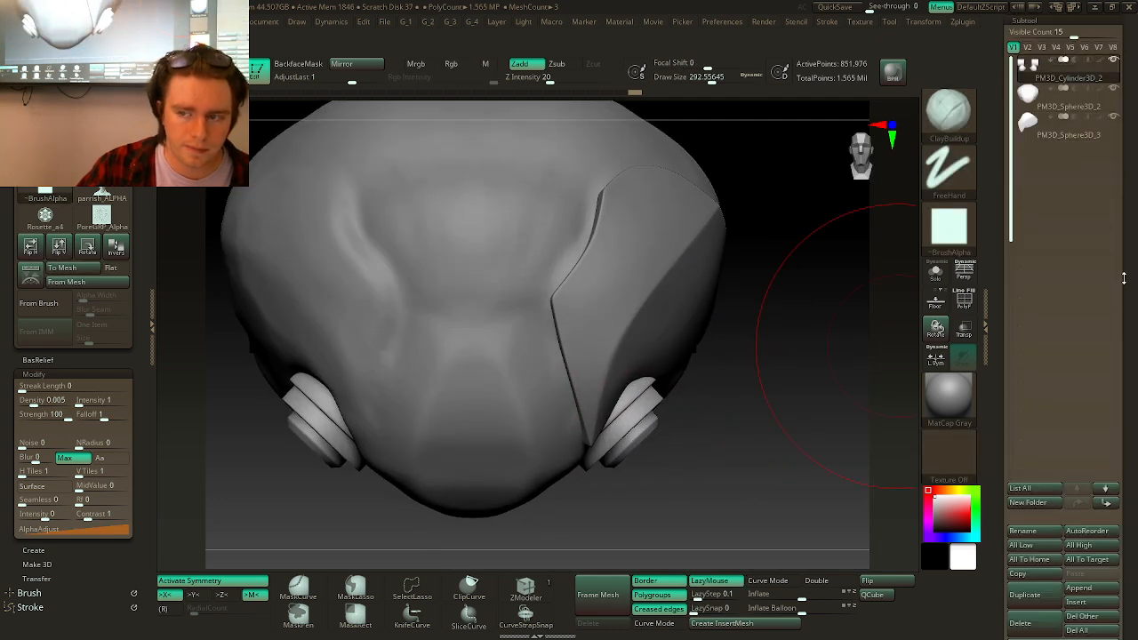
{"action": "scroll", "coordinate": [1102, 293], "scroll_direction": "down", "scroll_amount": 5}
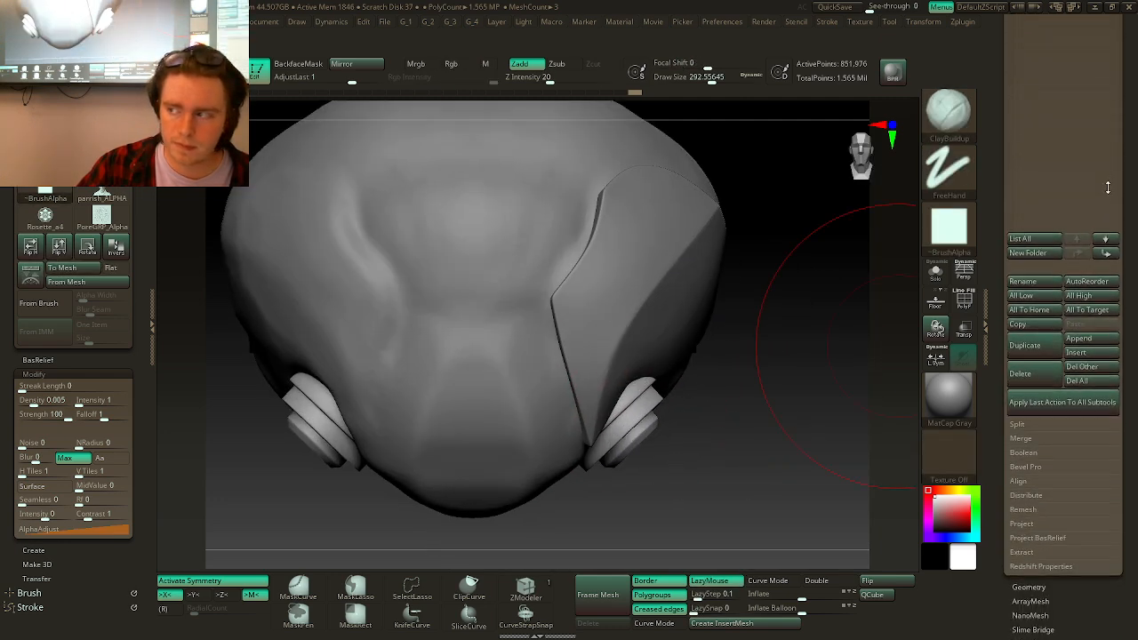
{"action": "left_click", "coordinate": [1081, 345]}
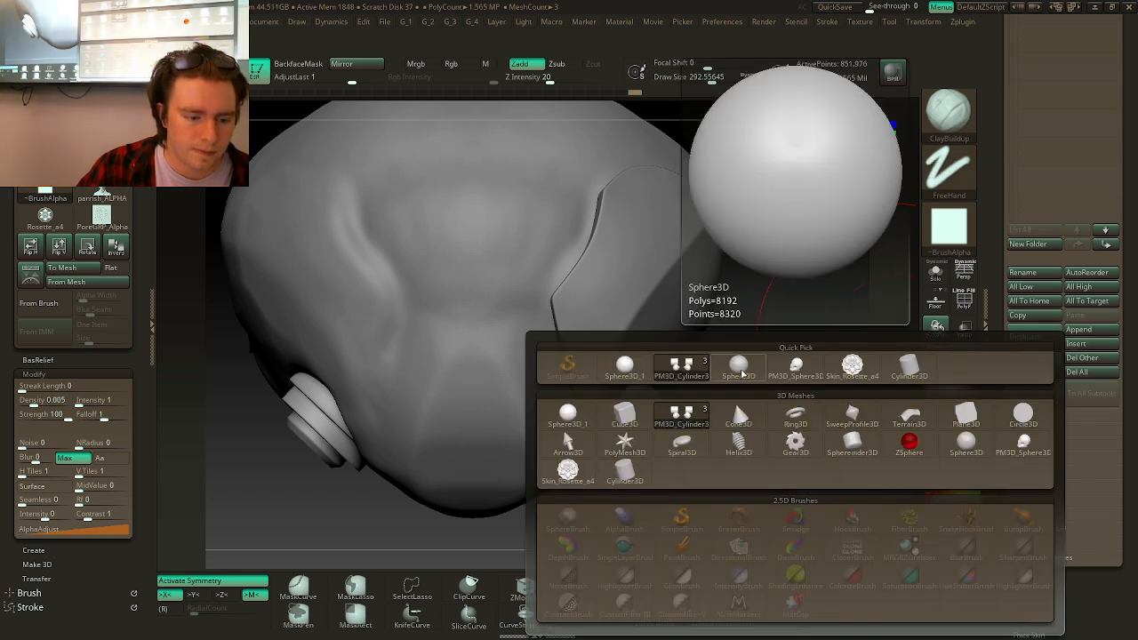
{"action": "left_click", "coordinate": [749, 378]}
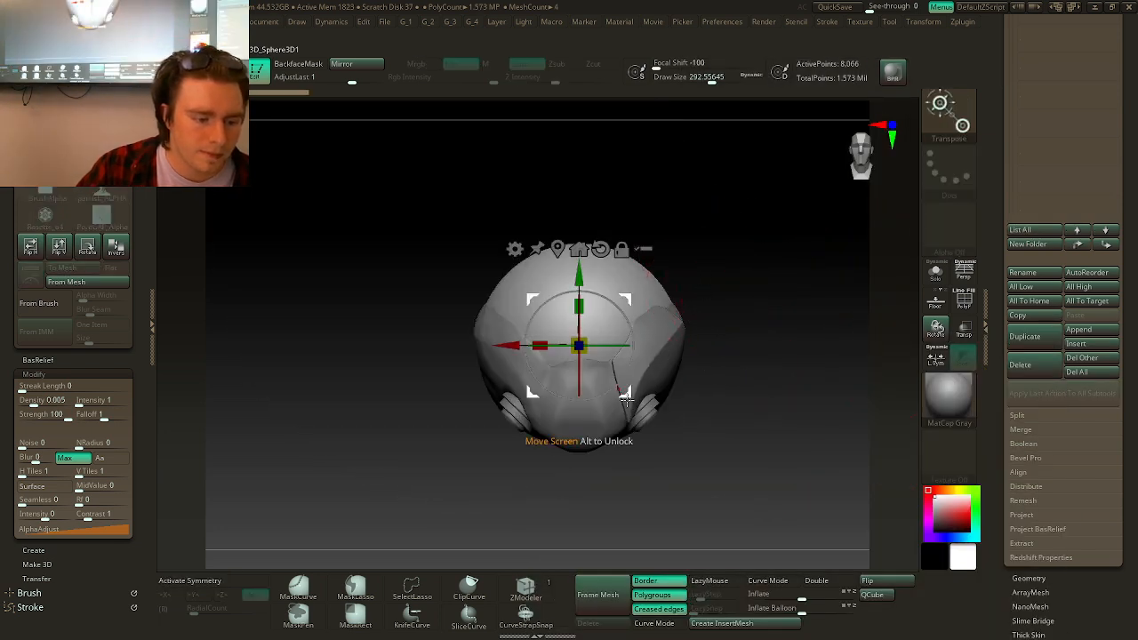
- Scale down the appended sphere and move it over the stepped cylinder beside the cheek panel
{"action": "left_click_drag", "start_coordinate": [627, 400], "coordinate": [698, 458]}
{"action": "key", "text": "f"}
{"action": "left_click_drag", "start_coordinate": [590, 352], "coordinate": [579, 523]}
{"action": "left_click_drag", "start_coordinate": [711, 485], "coordinate": [628, 444]}
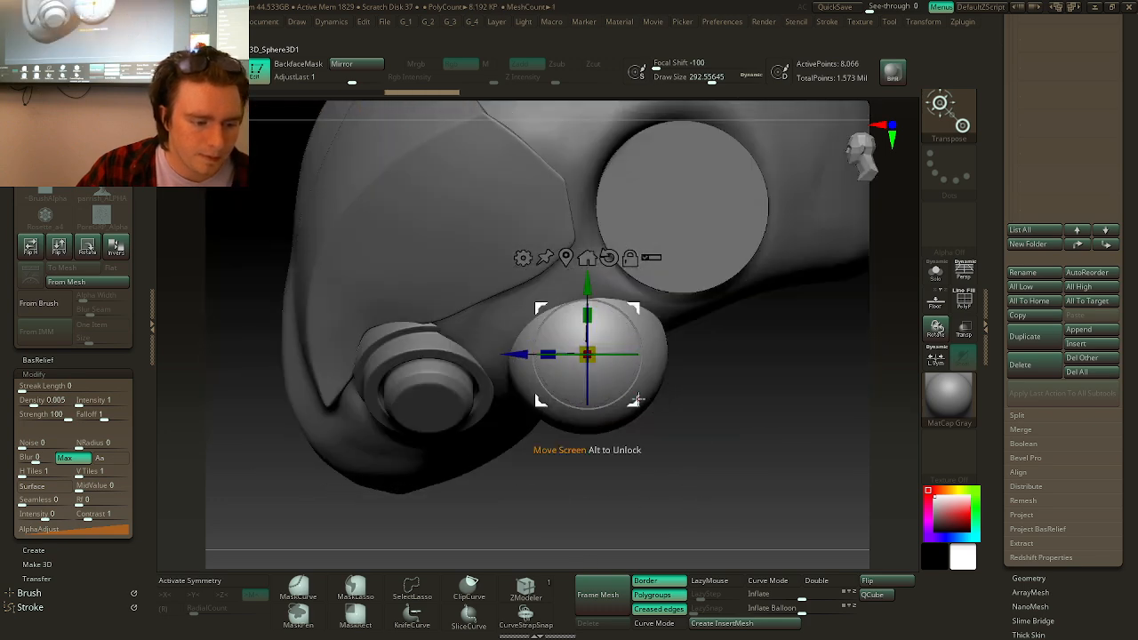
{"action": "left_click_drag", "start_coordinate": [638, 400], "coordinate": [474, 430]}
{"action": "left_click_drag", "start_coordinate": [503, 453], "coordinate": [667, 360], "text": "shift"}
{"action": "left_click_drag", "start_coordinate": [628, 398], "coordinate": [547, 427]}
{"action": "left_click_drag", "start_coordinate": [627, 436], "coordinate": [653, 403]}
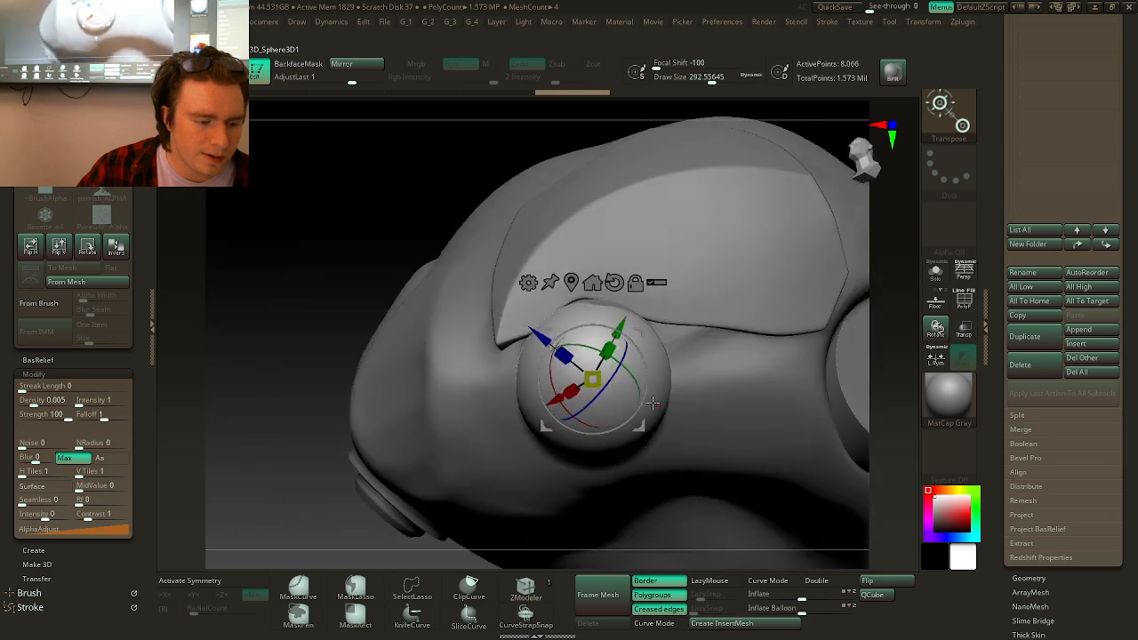
- Rotate and slightly enlarge the sphere around the cylinder, and push it inward into the head
{"action": "left_click_drag", "start_coordinate": [592, 378], "coordinate": [608, 404]}
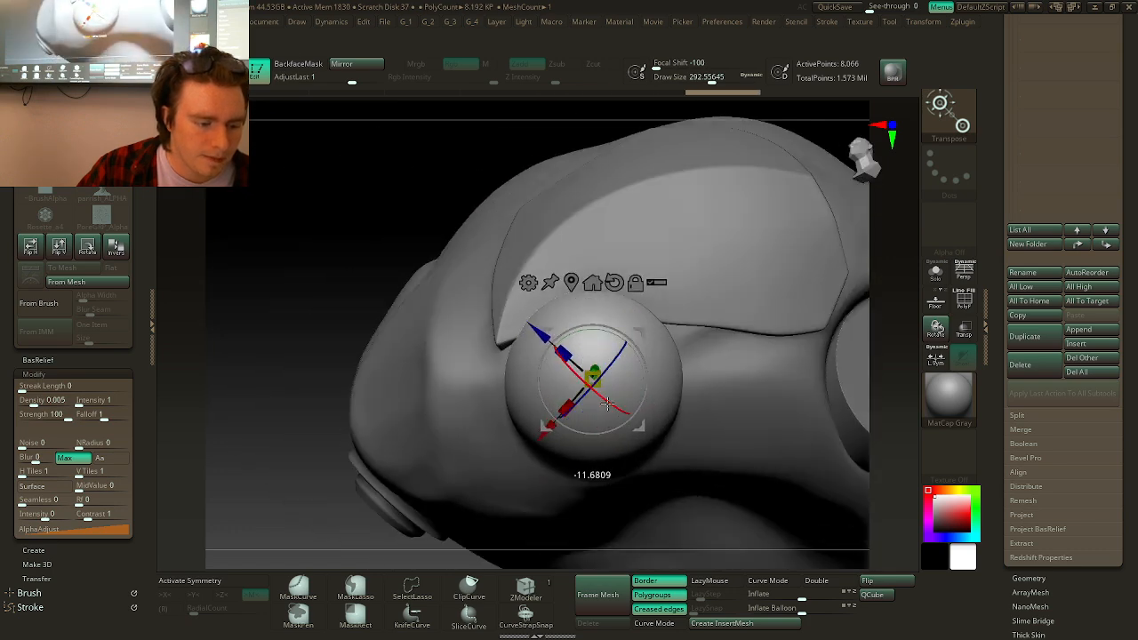
{"action": "right_click_drag", "start_coordinate": [608, 395], "coordinate": [564, 419]}
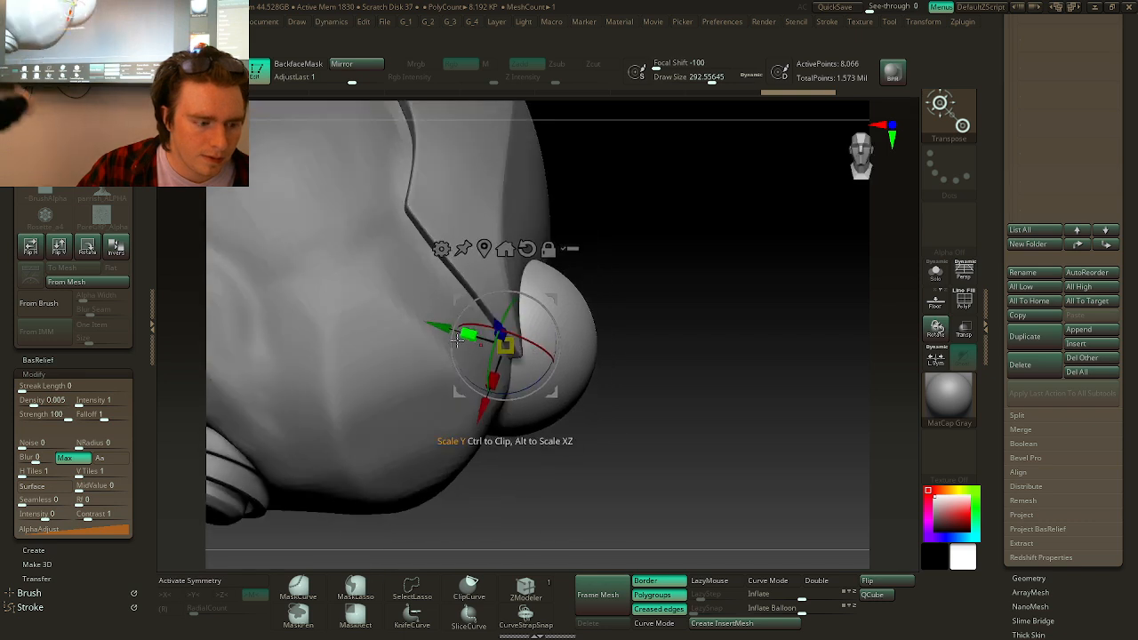
{"action": "left_click_drag", "start_coordinate": [442, 325], "coordinate": [430, 321]}
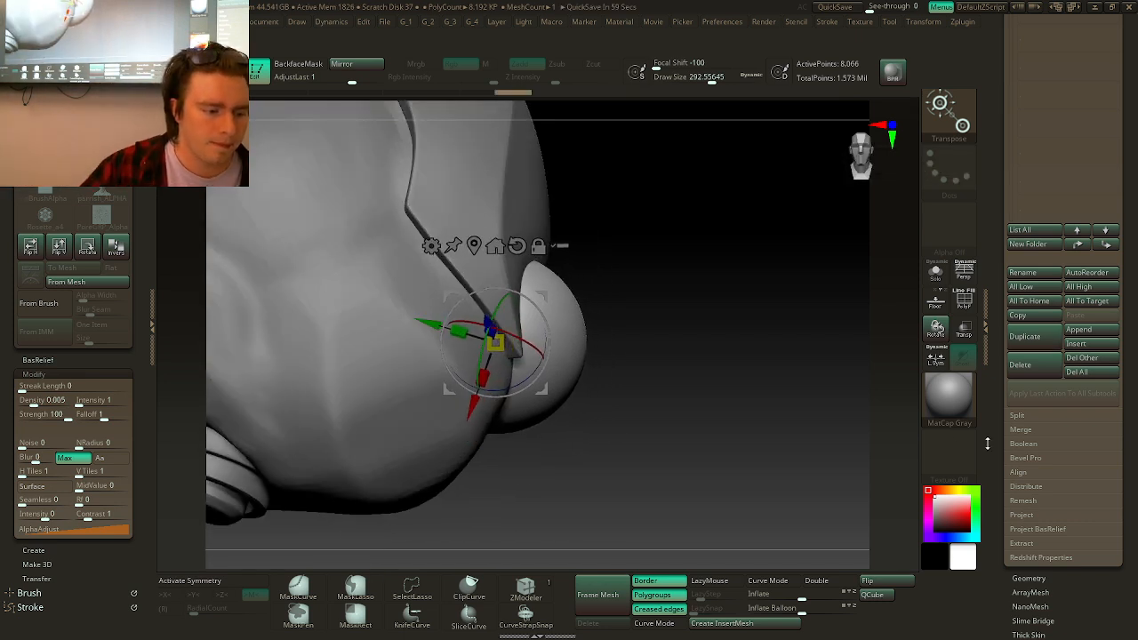
{"action": "left_click_drag", "start_coordinate": [816, 388], "coordinate": [703, 367]}
- Carve the sphere open around the cylinder with ClayBuildup at draw size about 136, leaving a collar
{"action": "key", "text": "q"}
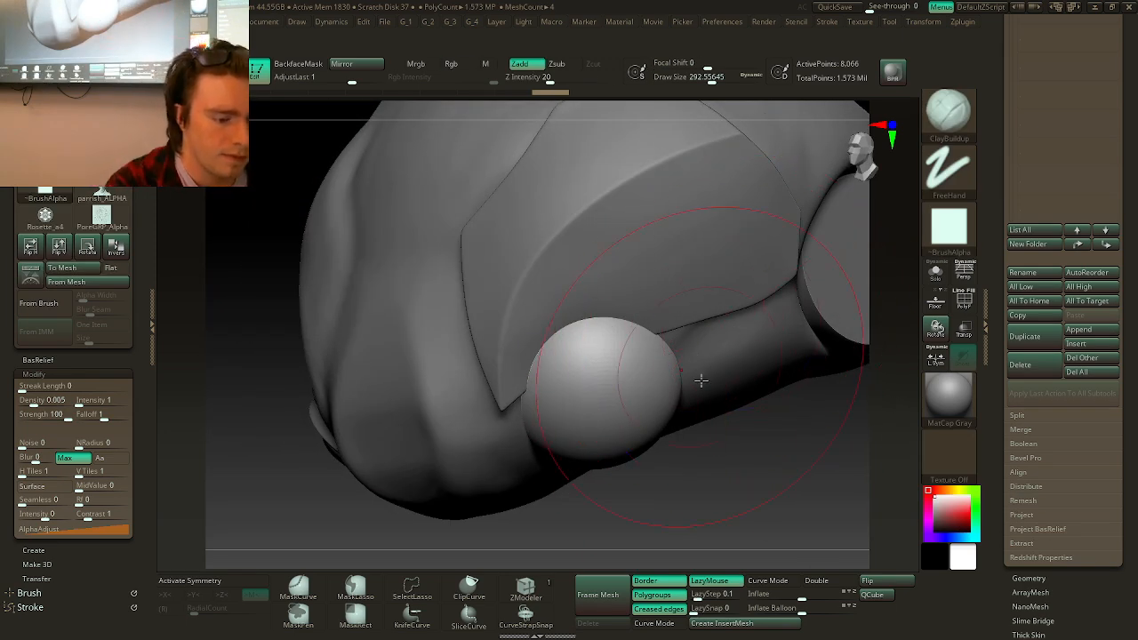
{"action": "mouse_move", "coordinate": [710, 447]}
{"action": "left_mouse_down"}
{"action": "mouse_move", "coordinate": [708, 393]}
{"action": "mouse_move", "coordinate": [689, 388]}
{"action": "left_mouse_up"}
{"action": "key", "text": "space"}
{"action": "left_click_drag", "start_coordinate": [619, 394], "coordinate": [618, 394], "text": "alt"}
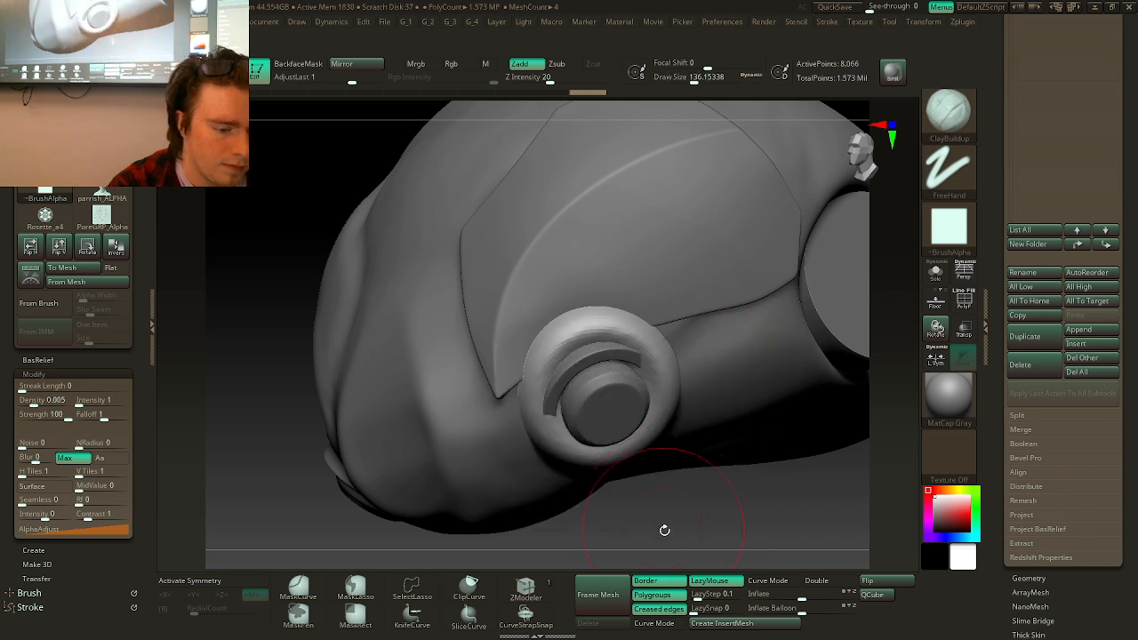
{"action": "mouse_move", "coordinate": [663, 528]}
{"action": "left_mouse_down"}
{"action": "mouse_move", "coordinate": [578, 458]}
{"action": "mouse_move", "coordinate": [642, 455]}
{"action": "mouse_move", "coordinate": [633, 406]}
{"action": "left_mouse_up"}
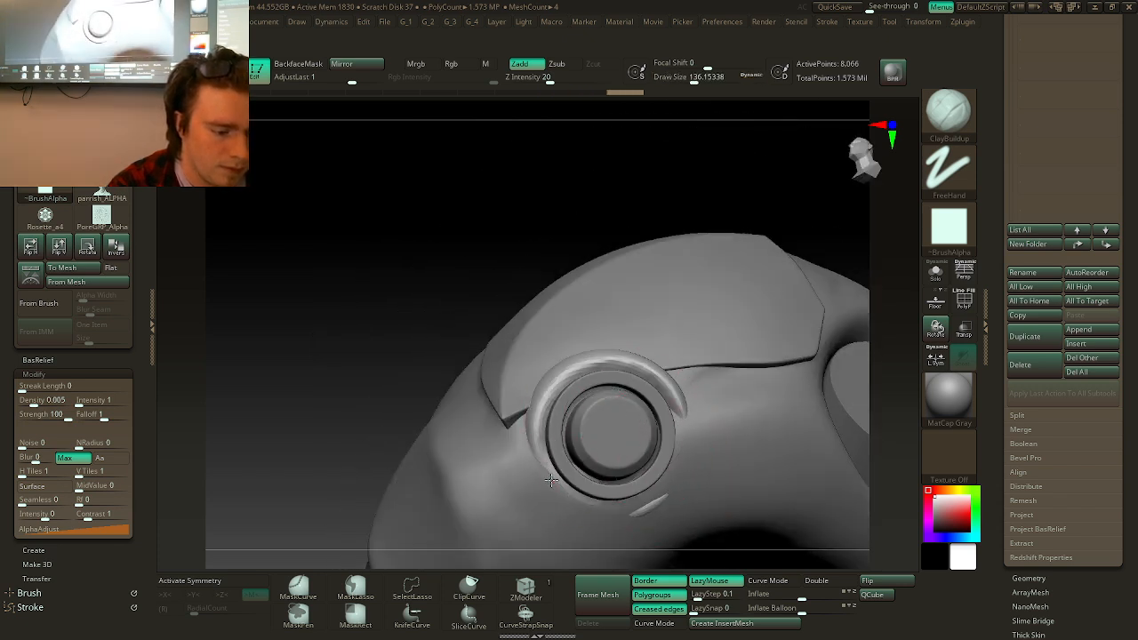
{"action": "left_click_drag", "start_coordinate": [551, 480], "coordinate": [654, 503]}
{"action": "left_click_drag", "start_coordinate": [682, 431], "coordinate": [658, 473]}
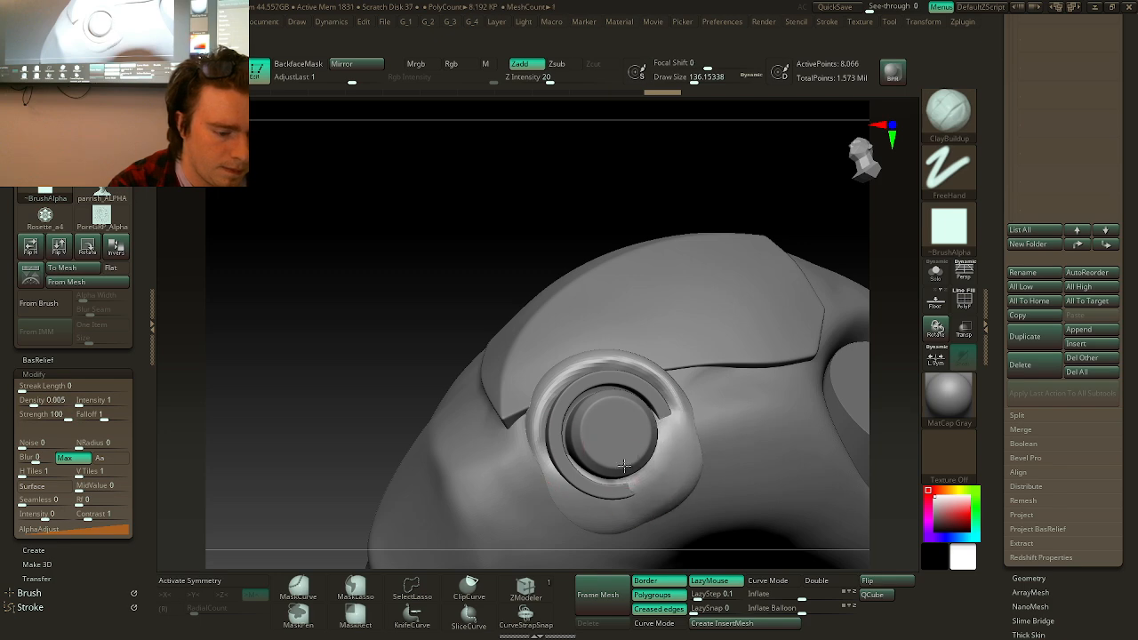
- Clean up the collar's inner opening around the cylinder, reducing the ClayBuildup draw size to about 94
{"action": "left_click", "coordinate": [540, 458], "text": "alt"}
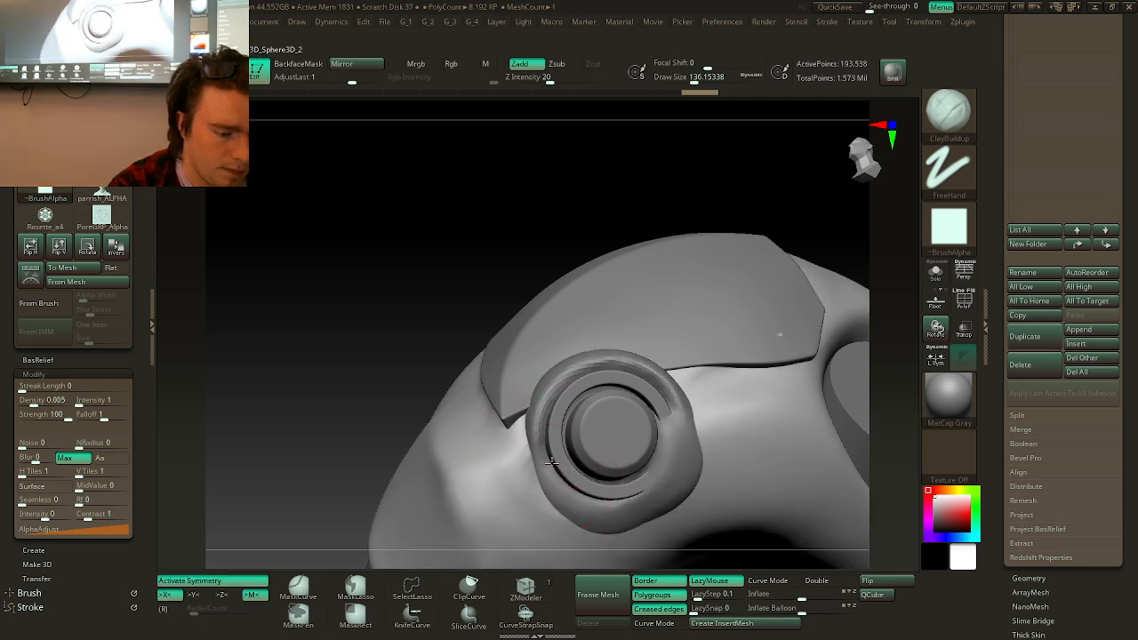
{"action": "mouse_move", "coordinate": [863, 234]}
{"action": "left_mouse_down"}
{"action": "mouse_move", "coordinate": [871, 287]}
{"action": "mouse_move", "coordinate": [840, 320]}
{"action": "mouse_move", "coordinate": [691, 368]}
{"action": "left_mouse_up"}
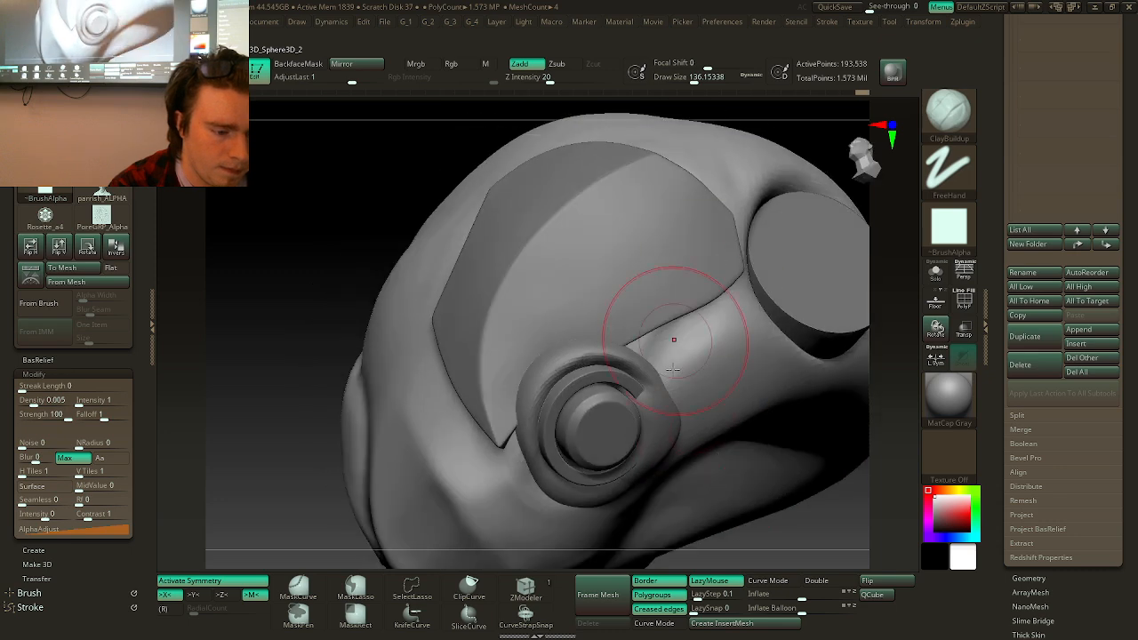
{"action": "left_click", "coordinate": [654, 466], "text": "alt"}
{"action": "left_click_drag", "start_coordinate": [875, 363], "coordinate": [865, 292]}
{"action": "key", "text": "space"}
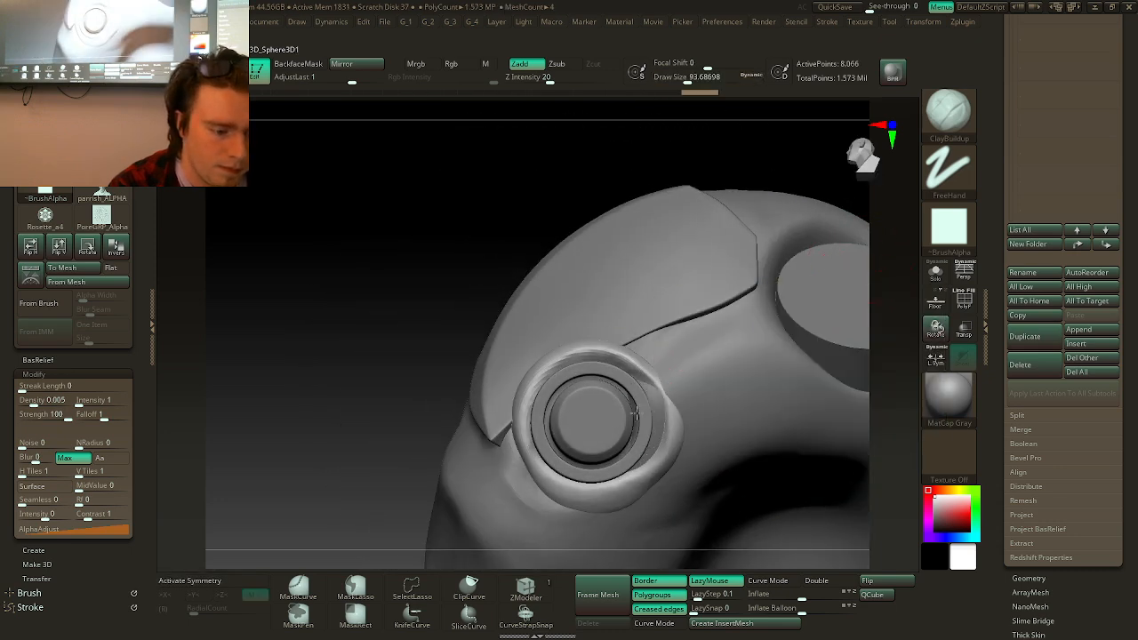
{"action": "left_click", "coordinate": [635, 394], "text": "alt"}
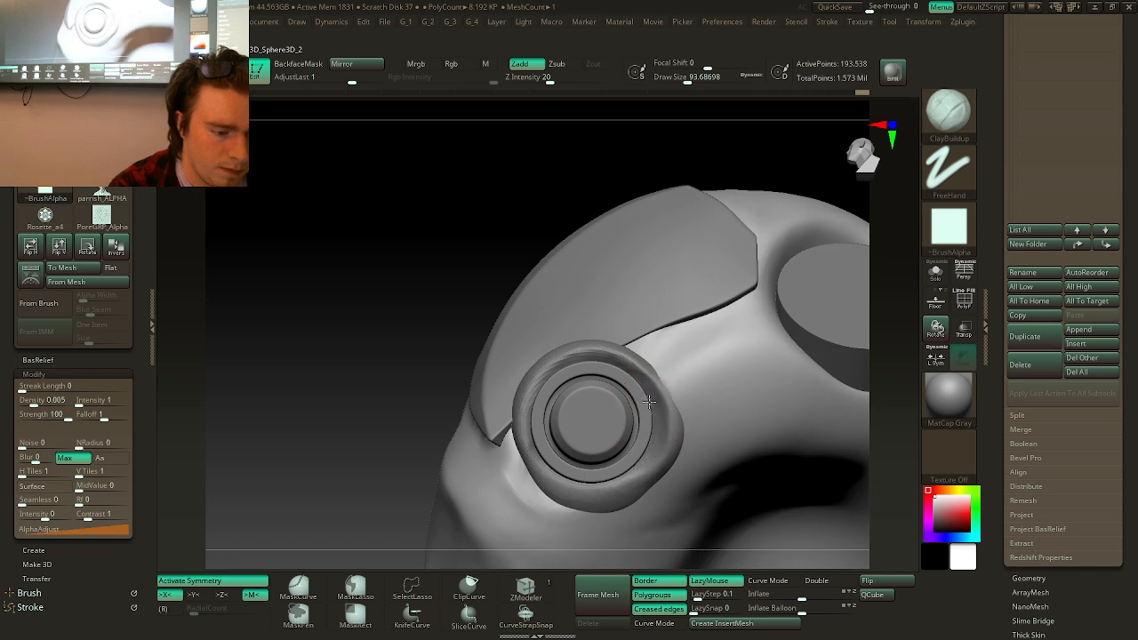
{"action": "left_click", "coordinate": [663, 420], "text": "alt"}
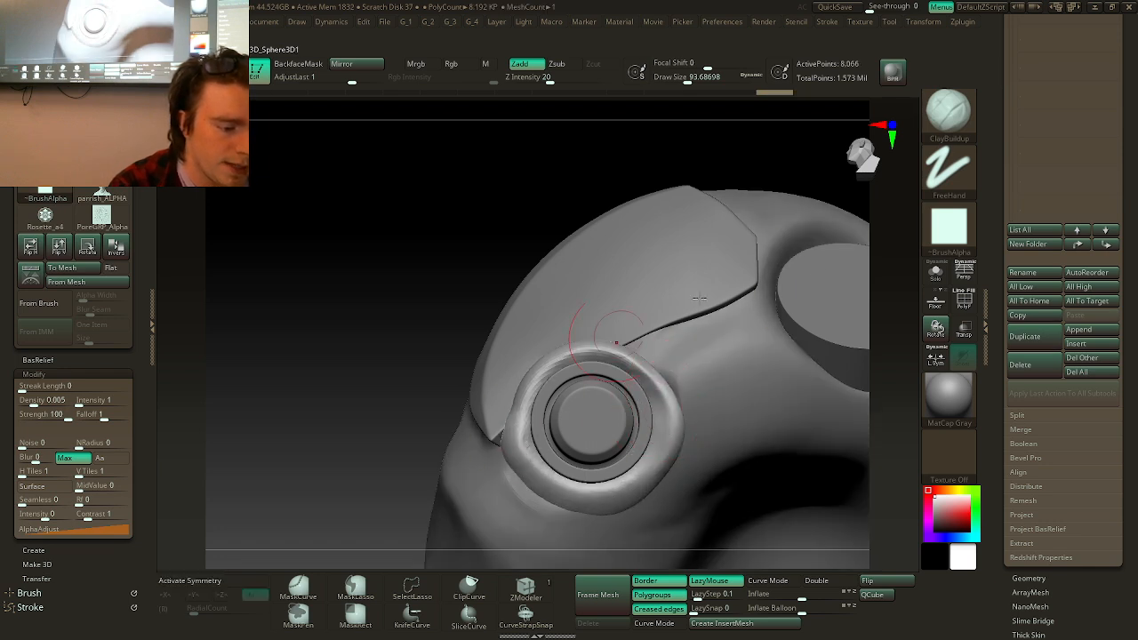
- Build up a thick, rounded rim on the collar around the cylinder with ClayBuildup at draw size about 77
{"action": "mouse_move", "coordinate": [875, 293]}
{"action": "left_mouse_down"}
{"action": "mouse_move", "coordinate": [891, 313]}
{"action": "mouse_move", "coordinate": [833, 293]}
{"action": "mouse_move", "coordinate": [809, 302]}
{"action": "left_mouse_up"}
{"action": "right_click", "coordinate": [893, 306]}
{"action": "left_click", "coordinate": [870, 290]}
{"action": "right_click", "coordinate": [809, 302]}
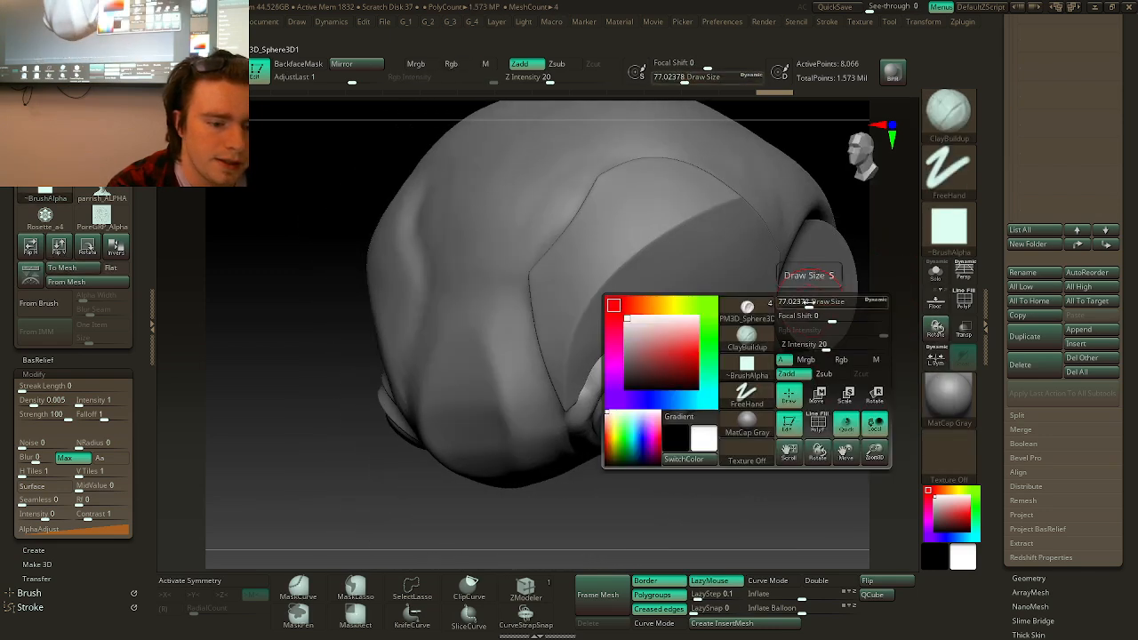
{"action": "mouse_move", "coordinate": [780, 384]}
{"action": "left_mouse_down"}
{"action": "mouse_move", "coordinate": [792, 435]}
{"action": "mouse_move", "coordinate": [755, 442]}
{"action": "mouse_move", "coordinate": [615, 375]}
{"action": "left_mouse_up"}
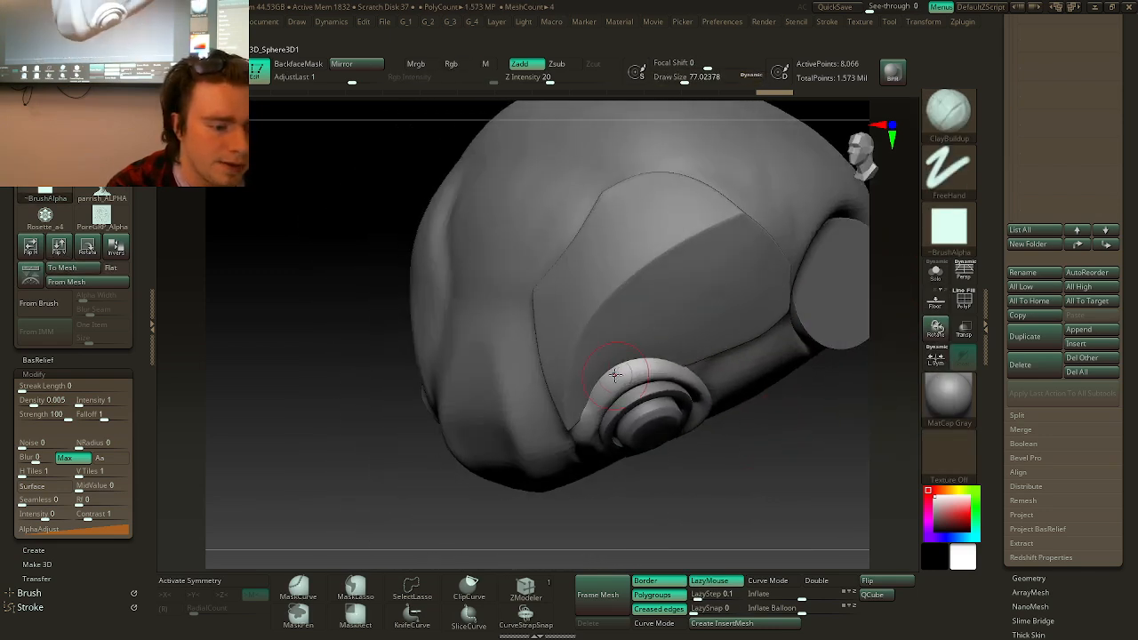
{"action": "mouse_move", "coordinate": [686, 496]}
{"action": "left_mouse_down"}
{"action": "mouse_move", "coordinate": [637, 498]}
{"action": "mouse_move", "coordinate": [617, 411]}
{"action": "left_mouse_up"}
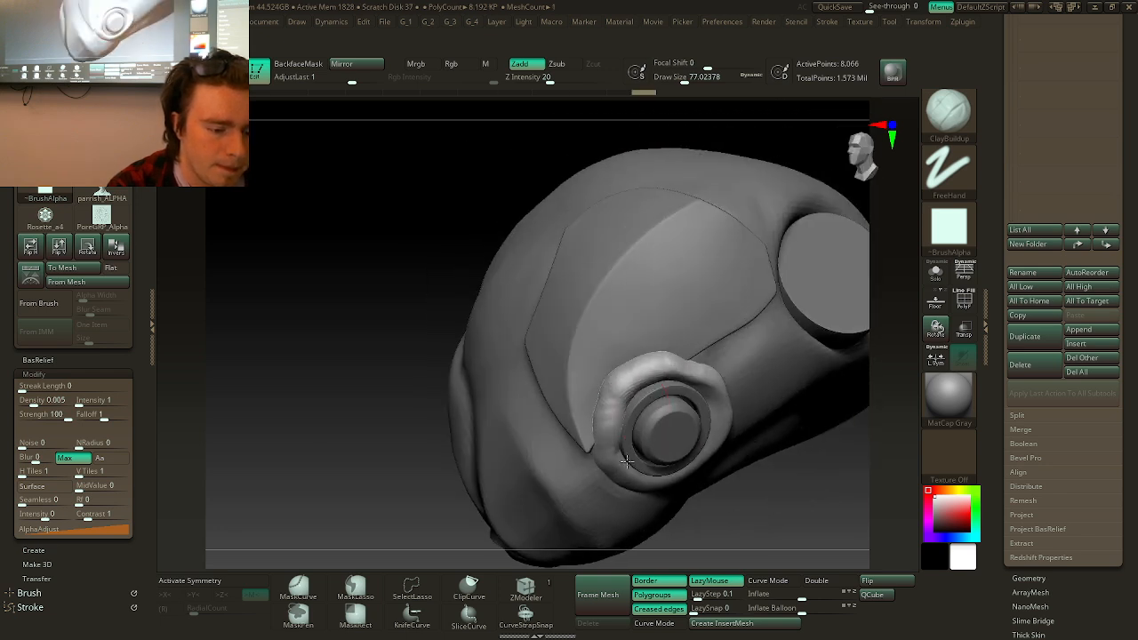
{"action": "left_click_drag", "start_coordinate": [708, 504], "coordinate": [685, 472]}
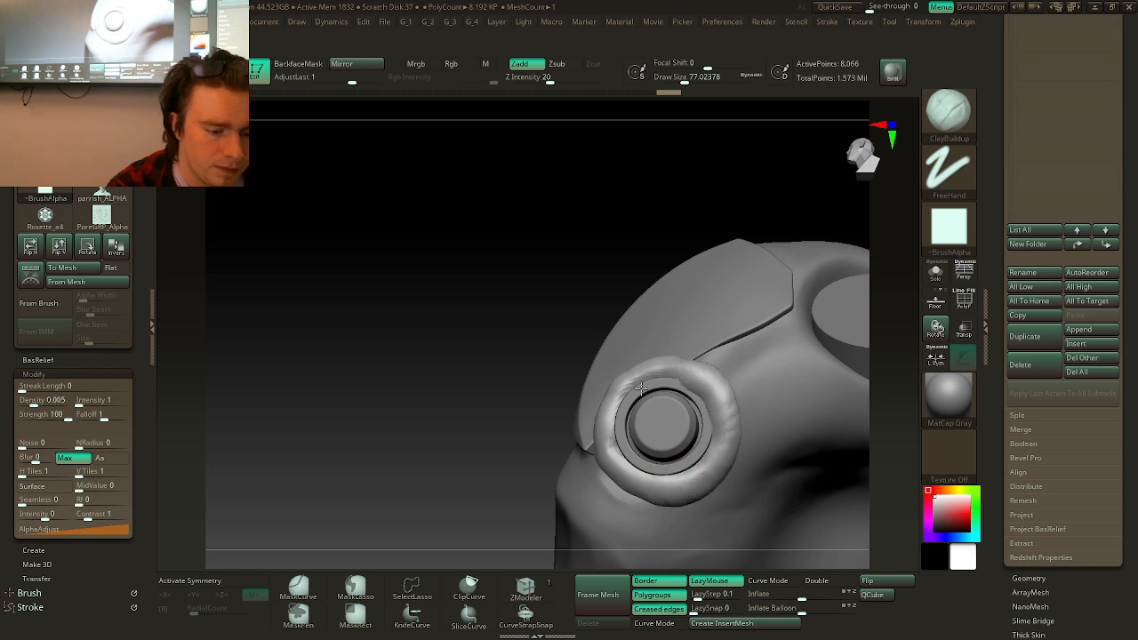
- Mirror the sculpted collar and the cheek panel to the opposite side of the head
{"action": "left_click_drag", "start_coordinate": [771, 192], "coordinate": [794, 277]}
{"action": "key", "text": "1"}
{"action": "left_click", "coordinate": [826, 487]}
{"action": "left_click_drag", "start_coordinate": [701, 389], "coordinate": [813, 356]}
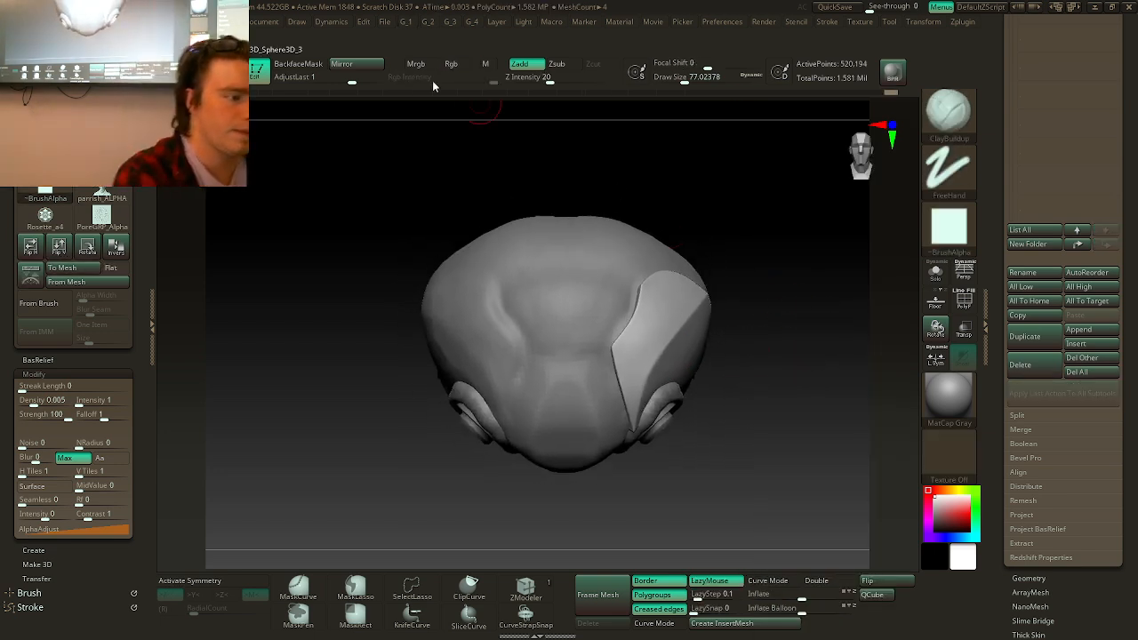
{"action": "left_click", "coordinate": [356, 63]}
{"action": "left_click", "coordinate": [503, 302]}
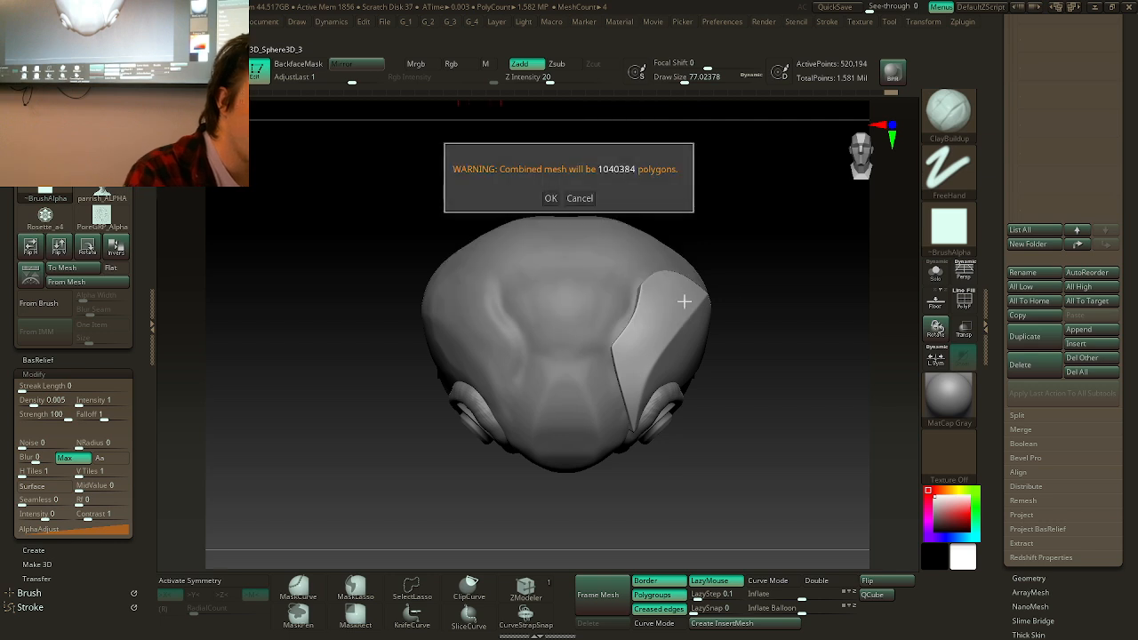
{"action": "left_click", "coordinate": [551, 196]}
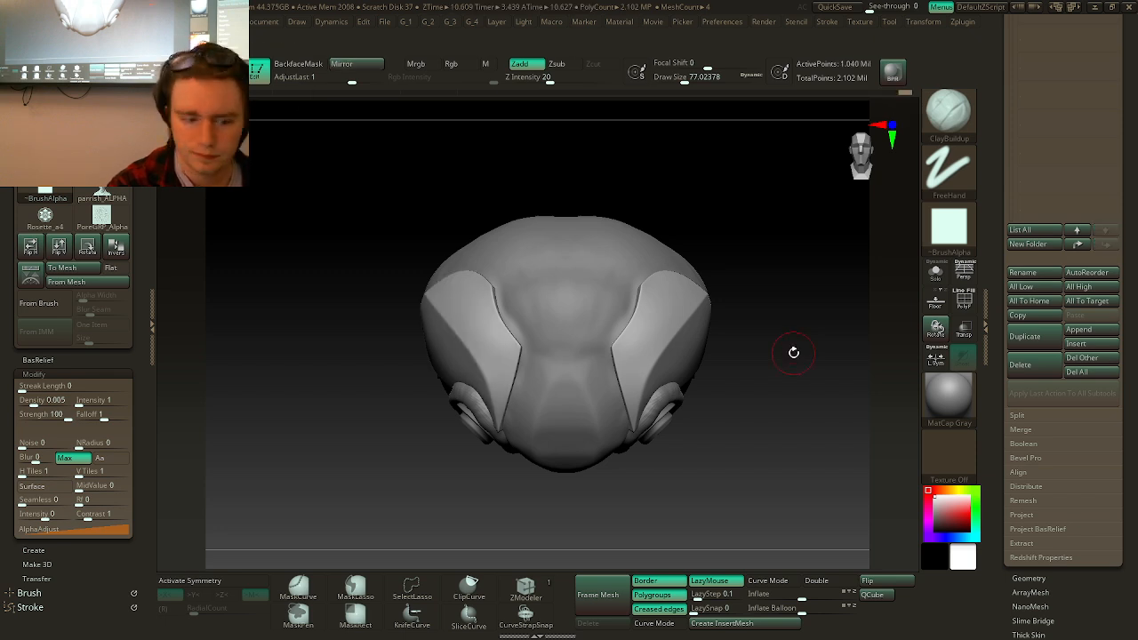
- Duplicate the main head subtool and hide the original head
{"action": "left_click_drag", "start_coordinate": [783, 308], "coordinate": [777, 318], "text": "alt"}
{"action": "left_click", "coordinate": [589, 405], "text": "alt"}
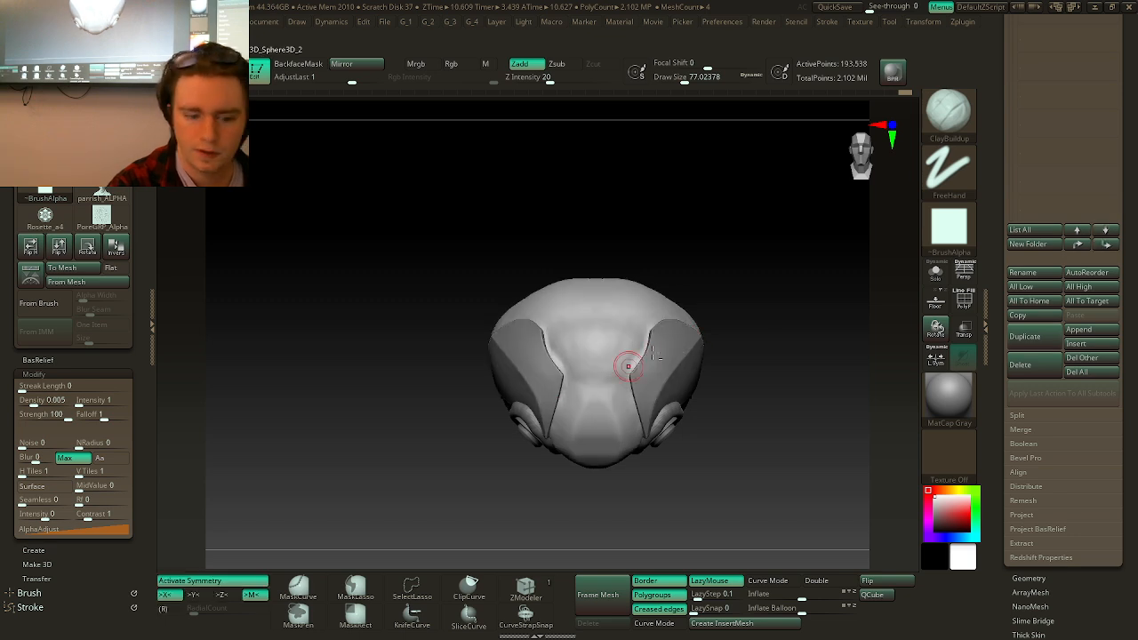
{"action": "left_click_drag", "start_coordinate": [764, 370], "coordinate": [758, 342]}
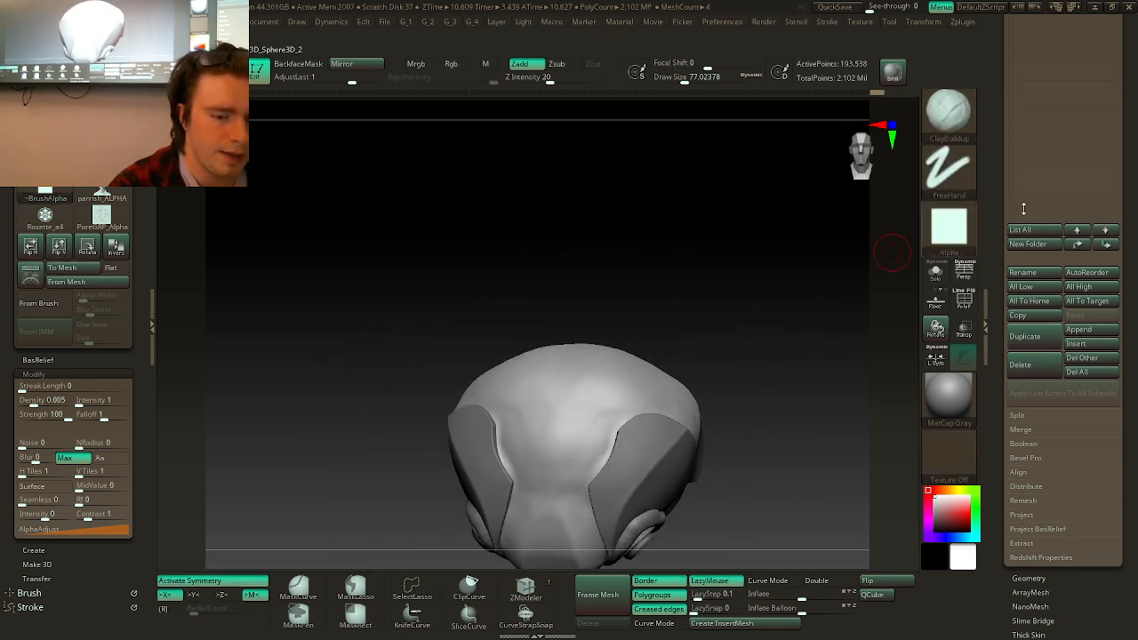
{"action": "left_click_drag", "start_coordinate": [1124, 263], "coordinate": [1066, 307]}
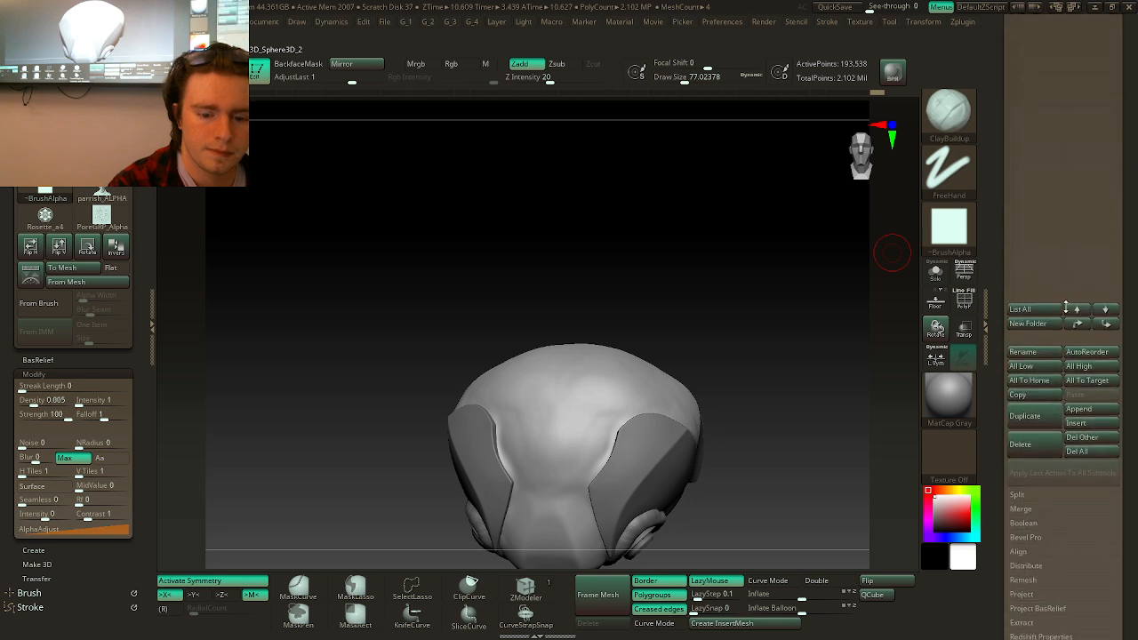
{"action": "left_click_drag", "start_coordinate": [1129, 274], "coordinate": [1090, 322]}
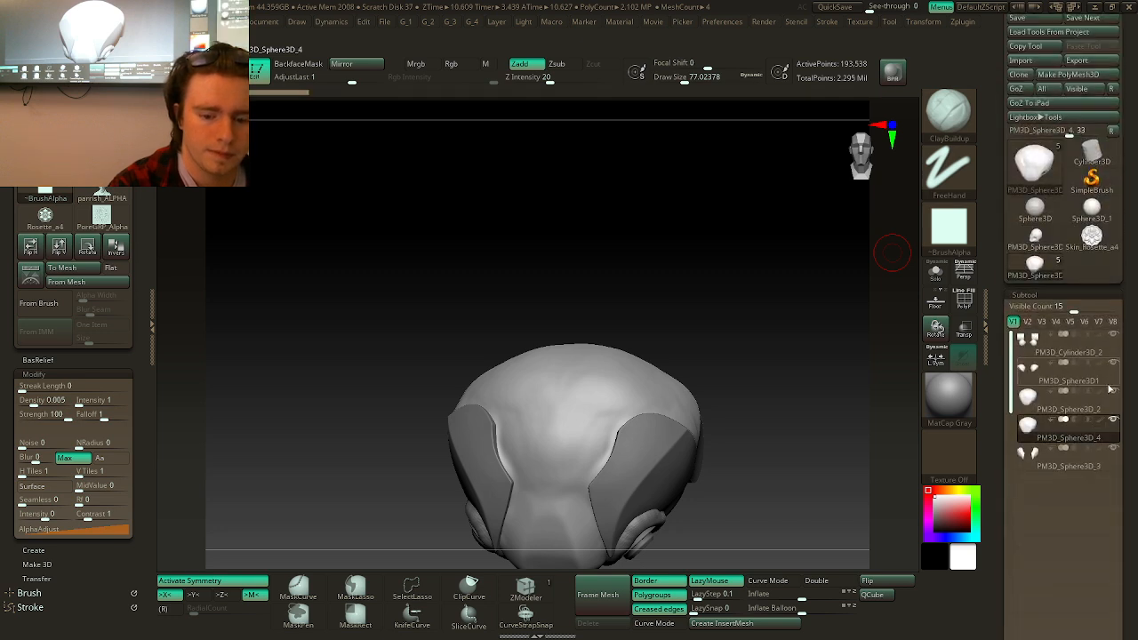
{"action": "left_click_drag", "start_coordinate": [1133, 372], "coordinate": [1125, 199]}
{"action": "left_click_drag", "start_coordinate": [876, 270], "coordinate": [738, 290], "text": "shift"}
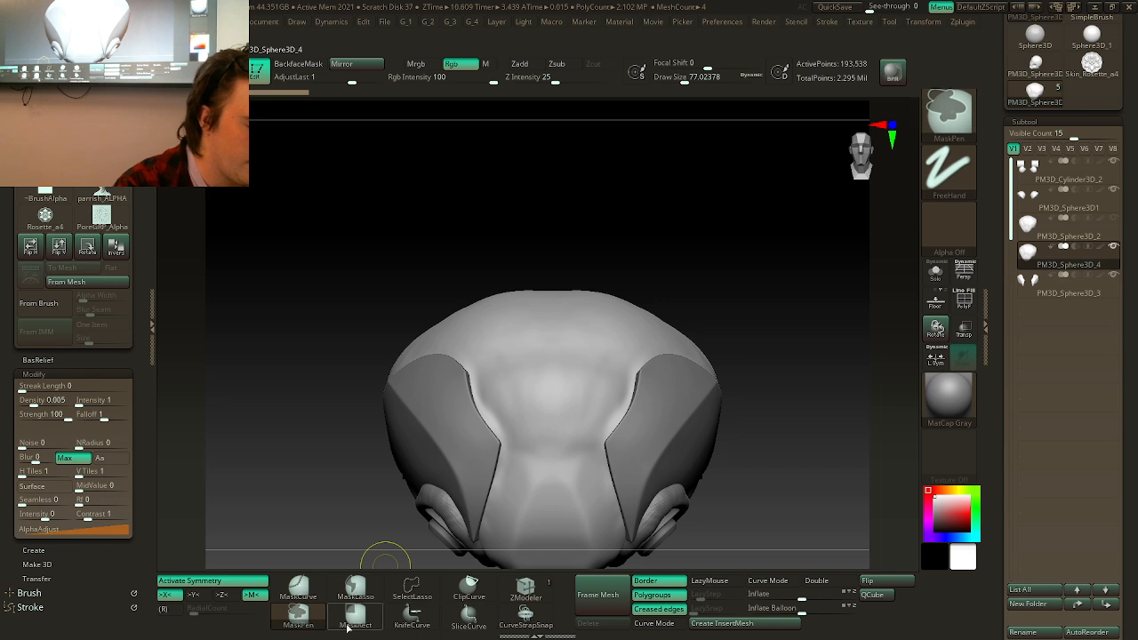
- Sculpt a raised ridge around the lower forehead between the cheek panels with ClayBuildup, reaching draw size about 97
{"action": "key", "text": "ctrl"}
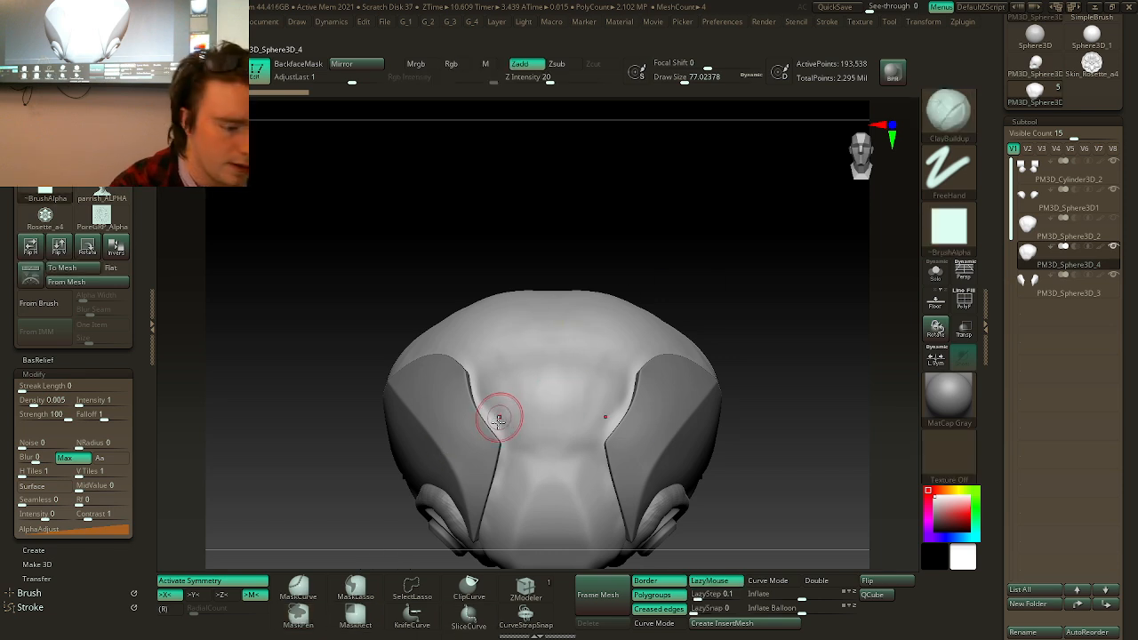
{"action": "left_click_drag", "start_coordinate": [515, 431], "coordinate": [534, 439]}
{"action": "right_click", "coordinate": [494, 449]}
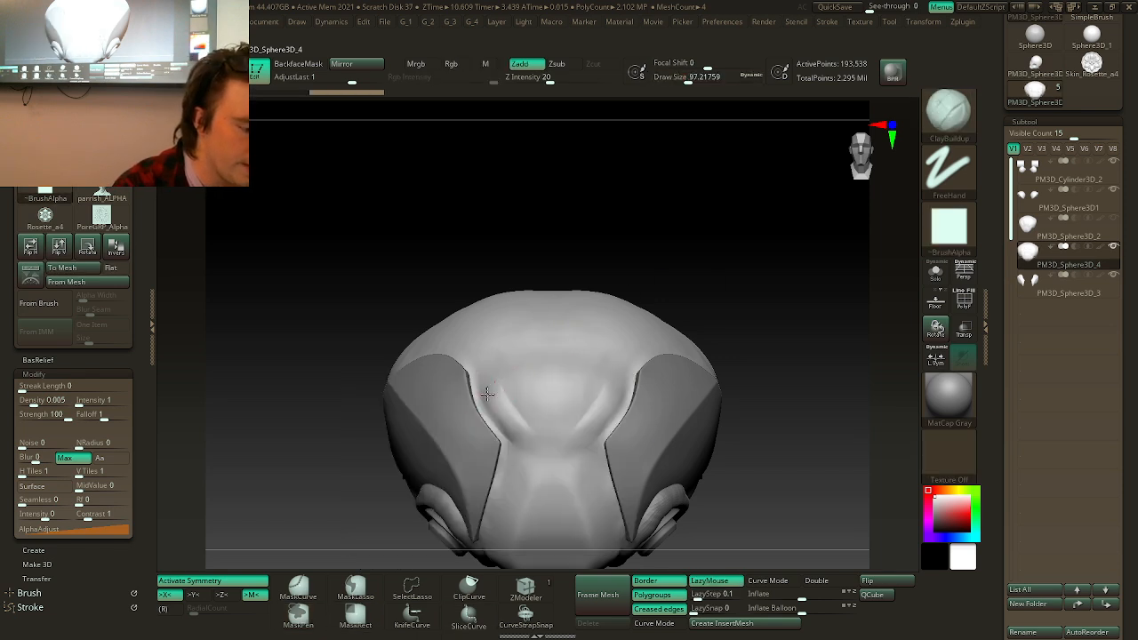
{"action": "mouse_move", "coordinate": [498, 394]}
{"action": "left_mouse_down"}
{"action": "mouse_move", "coordinate": [509, 387]}
{"action": "mouse_move", "coordinate": [519, 425]}
{"action": "left_mouse_up"}
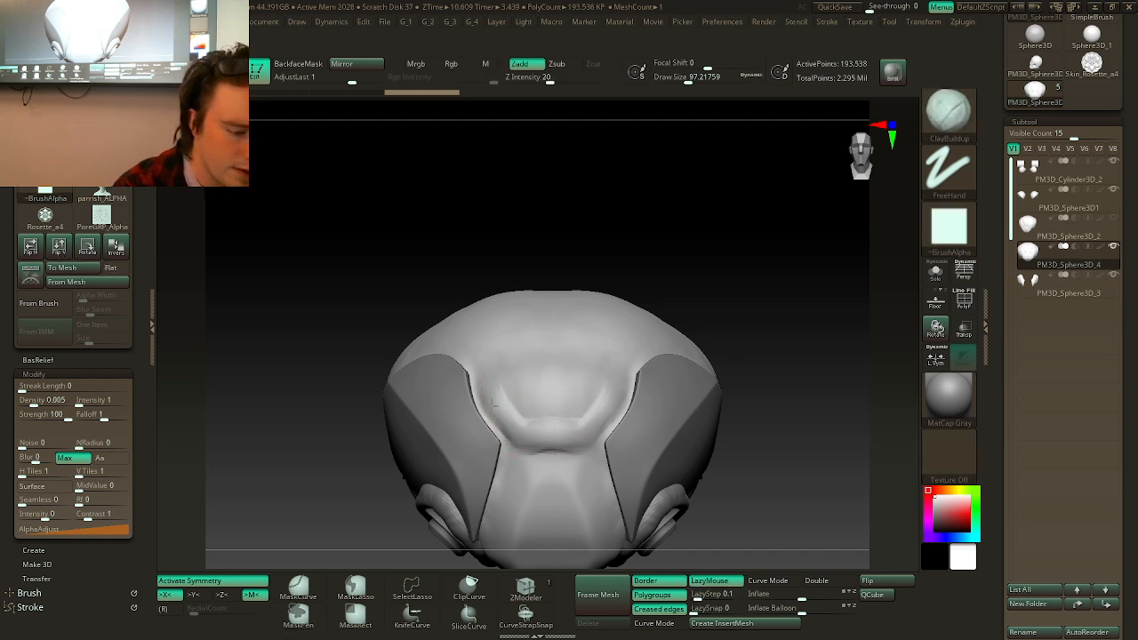
{"action": "left_click_drag", "start_coordinate": [497, 392], "coordinate": [582, 386]}
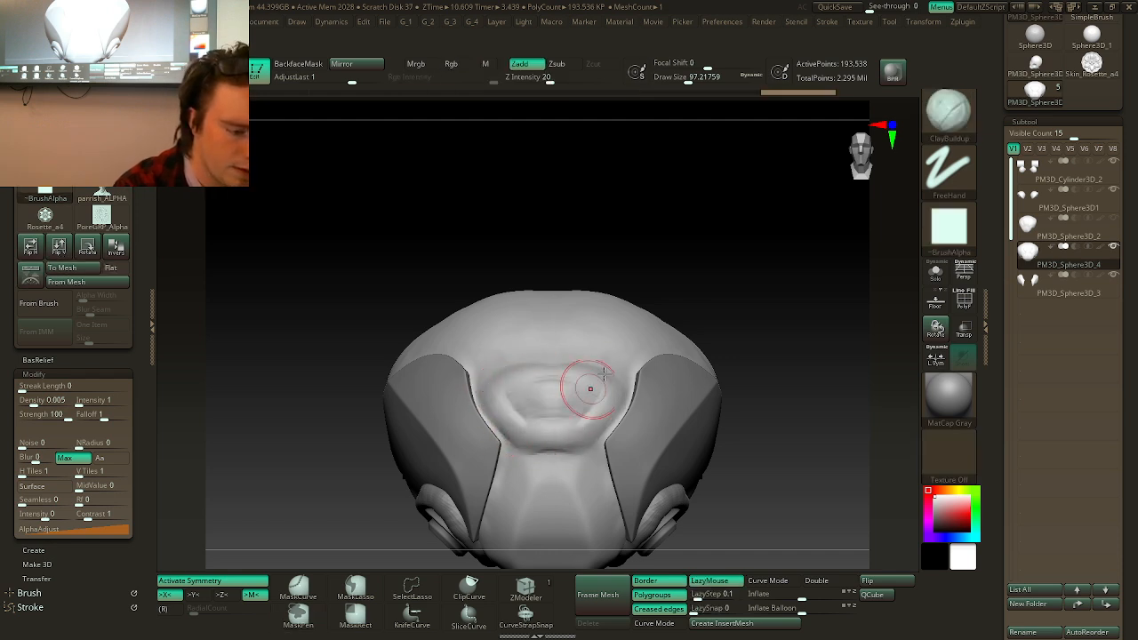
- Build up the temples beside the cheek panels at draw size about 136, and define the forehead ridge at about 80
{"action": "mouse_move", "coordinate": [689, 298]}
{"action": "left_mouse_down"}
{"action": "mouse_move", "coordinate": [745, 259]}
{"action": "mouse_move", "coordinate": [589, 326]}
{"action": "left_mouse_up"}
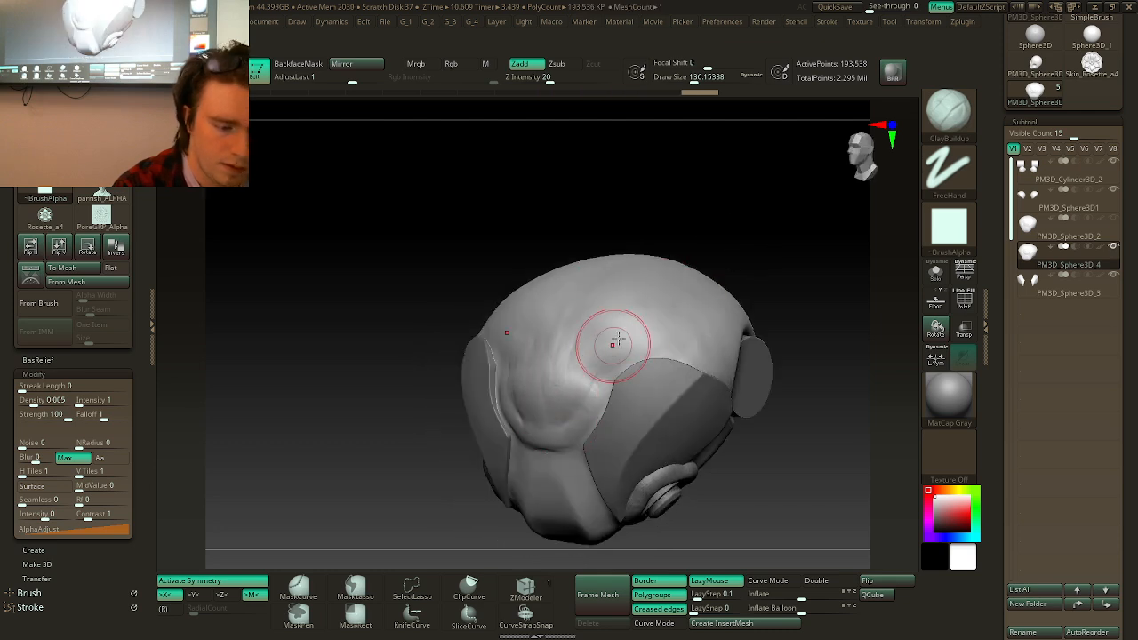
{"action": "left_click_drag", "start_coordinate": [756, 245], "coordinate": [737, 282]}
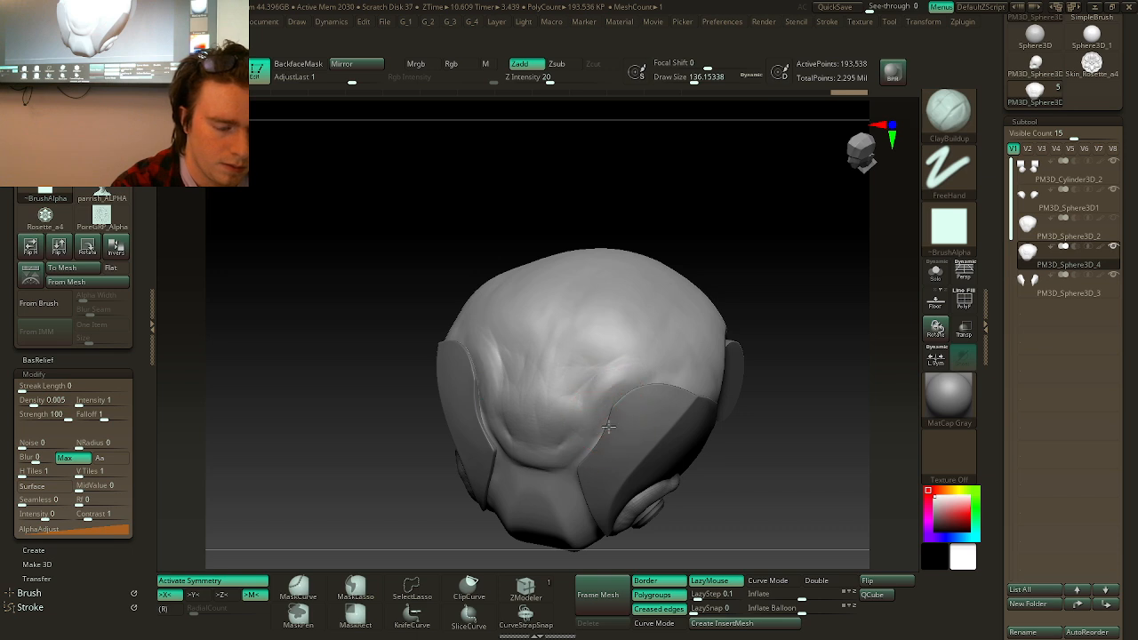
{"action": "left_click_drag", "start_coordinate": [800, 287], "coordinate": [764, 305]}
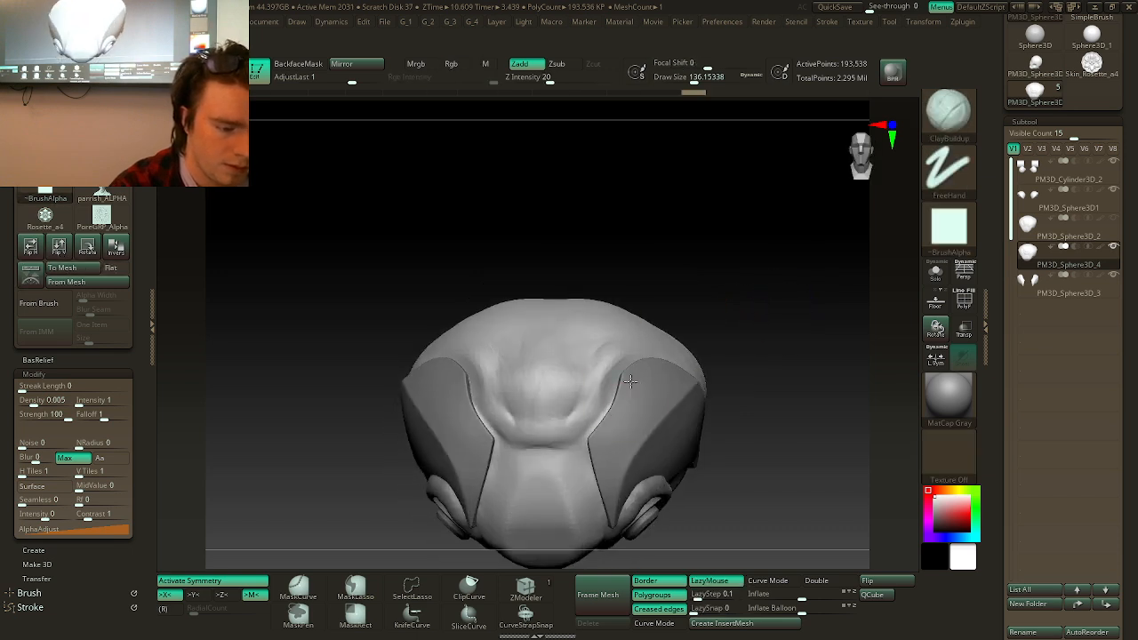
{"action": "key", "text": "space"}
{"action": "left_click_drag", "start_coordinate": [637, 383], "coordinate": [594, 438]}
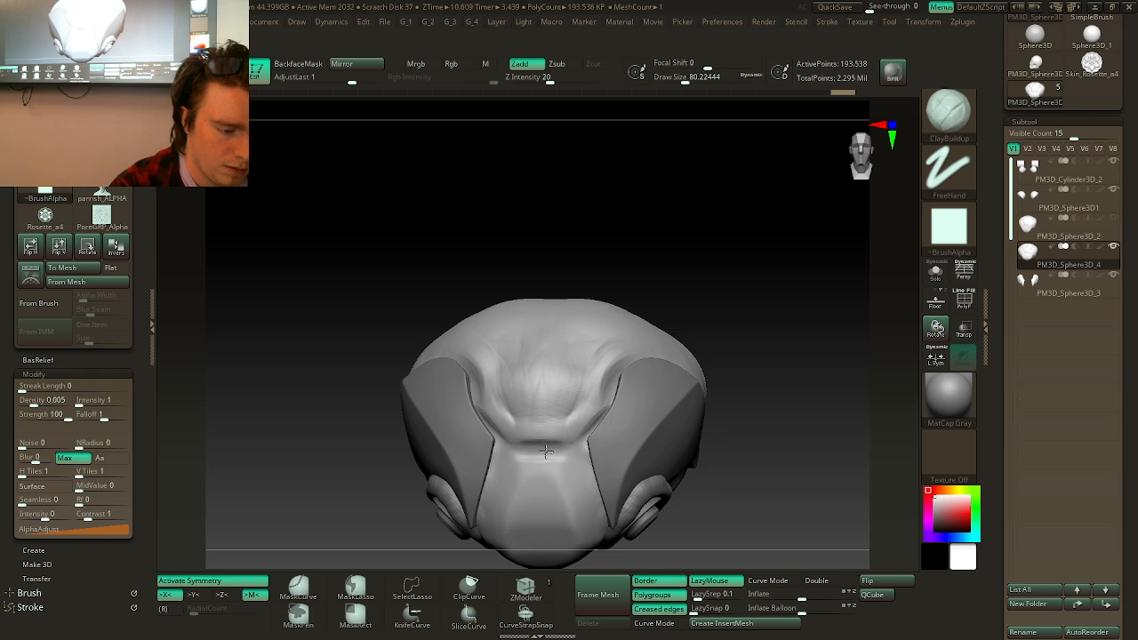
- Fill out the crown and sides of the skull with broad ClayBuildup strokes at draw sizes between about 145 and 182
{"action": "mouse_move", "coordinate": [747, 314]}
{"action": "left_mouse_down"}
{"action": "mouse_move", "coordinate": [729, 326]}
{"action": "mouse_move", "coordinate": [724, 353]}
{"action": "mouse_move", "coordinate": [750, 272]}
{"action": "mouse_move", "coordinate": [736, 302]}
{"action": "mouse_move", "coordinate": [645, 325]}
{"action": "left_mouse_up"}
{"action": "key", "text": "space"}
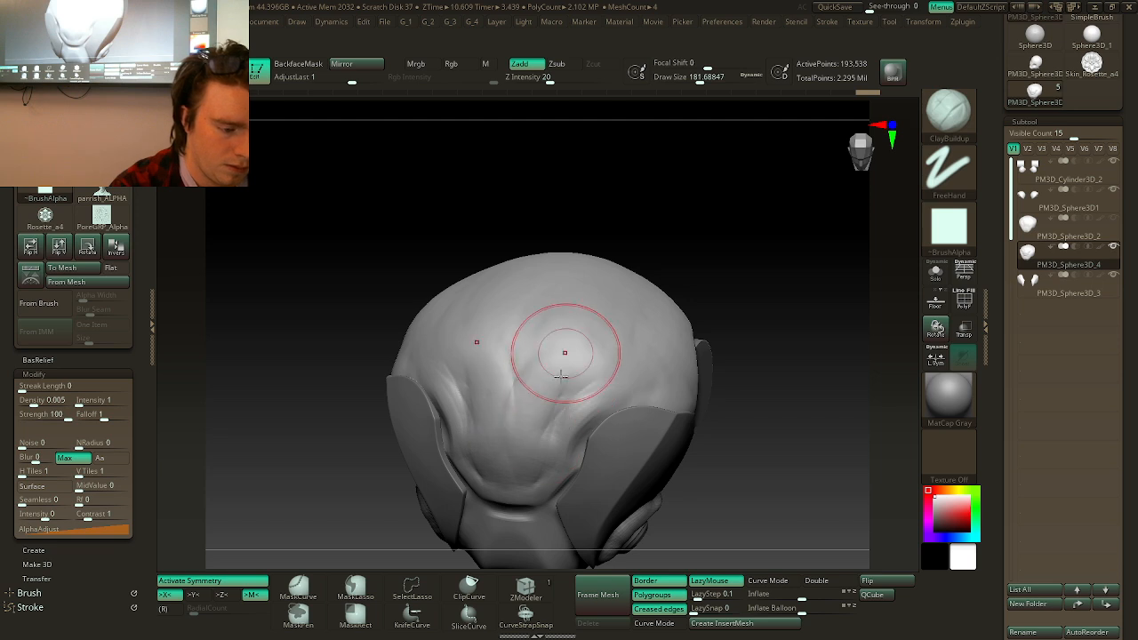
{"action": "mouse_move", "coordinate": [752, 330]}
{"action": "left_mouse_down", "text": "shift"}
{"action": "mouse_move", "coordinate": [719, 252]}
{"action": "mouse_move", "coordinate": [666, 299]}
{"action": "mouse_move", "coordinate": [719, 297]}
{"action": "mouse_move", "coordinate": [704, 333]}
{"action": "left_mouse_up", "text": "shift"}
{"action": "key", "text": "space"}
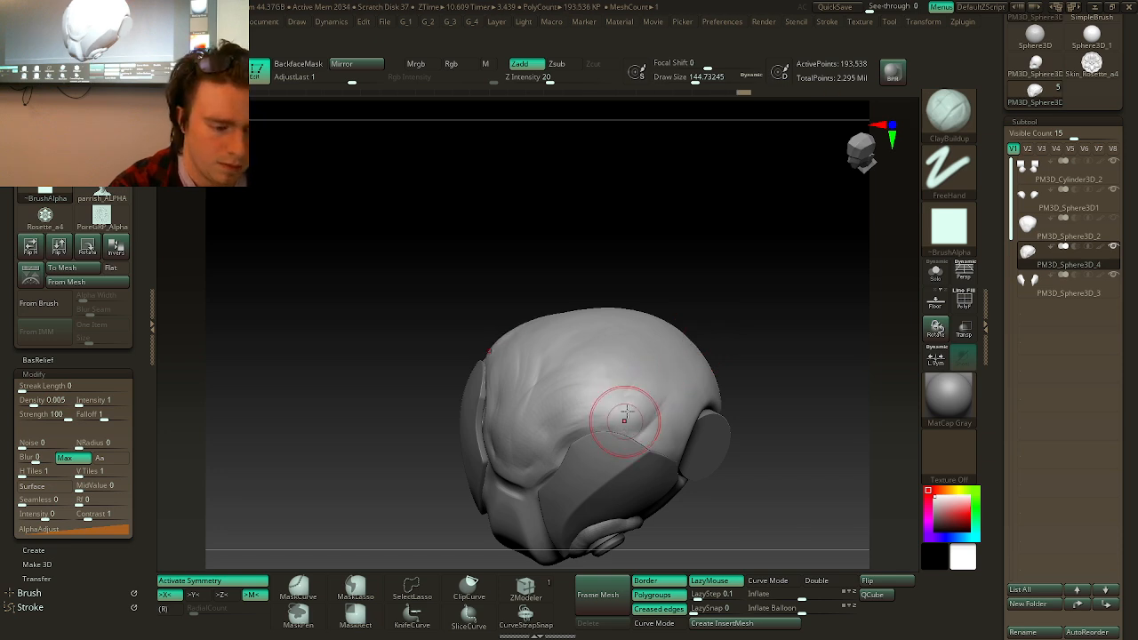
{"action": "mouse_move", "coordinate": [702, 302]}
{"action": "left_mouse_down"}
{"action": "mouse_move", "coordinate": [693, 318]}
{"action": "mouse_move", "coordinate": [717, 318]}
{"action": "mouse_move", "coordinate": [622, 329]}
{"action": "left_mouse_up"}
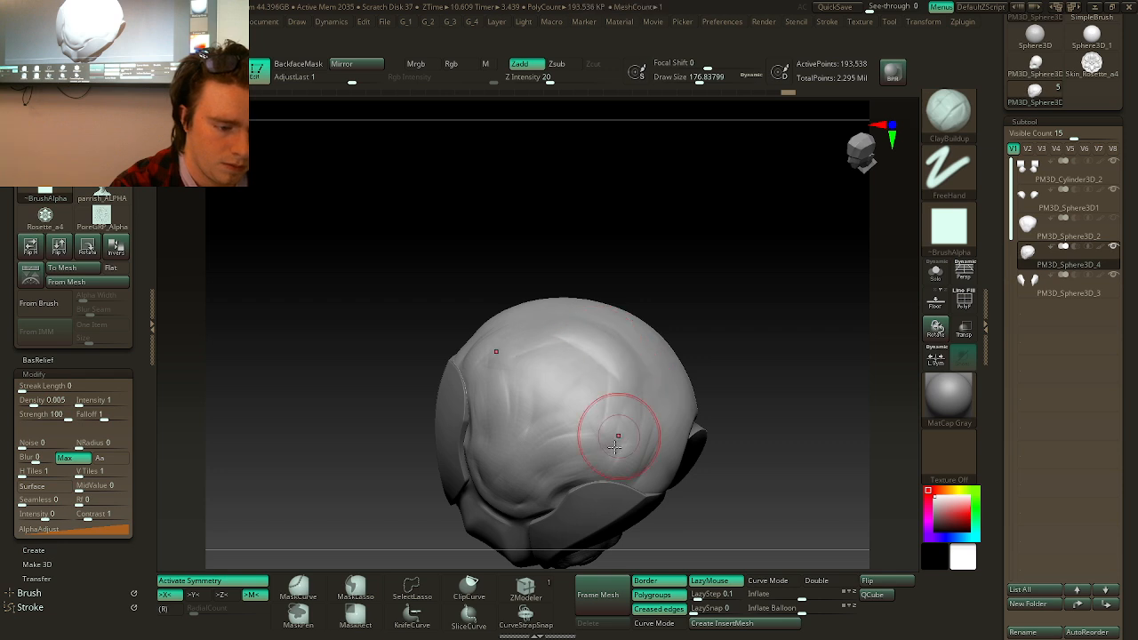
{"action": "mouse_move", "coordinate": [705, 293]}
{"action": "left_mouse_down", "text": "shift"}
{"action": "mouse_move", "coordinate": [709, 302]}
{"action": "mouse_move", "coordinate": [714, 282]}
{"action": "mouse_move", "coordinate": [693, 282]}
{"action": "mouse_move", "coordinate": [708, 282]}
{"action": "left_mouse_up", "text": "shift"}
- Mask the lower forehead and a band following the cheek panels' upper edges with MaskPen at draw size about 74
{"action": "key", "text": "s"}
{"action": "key", "text": "ctrl"}
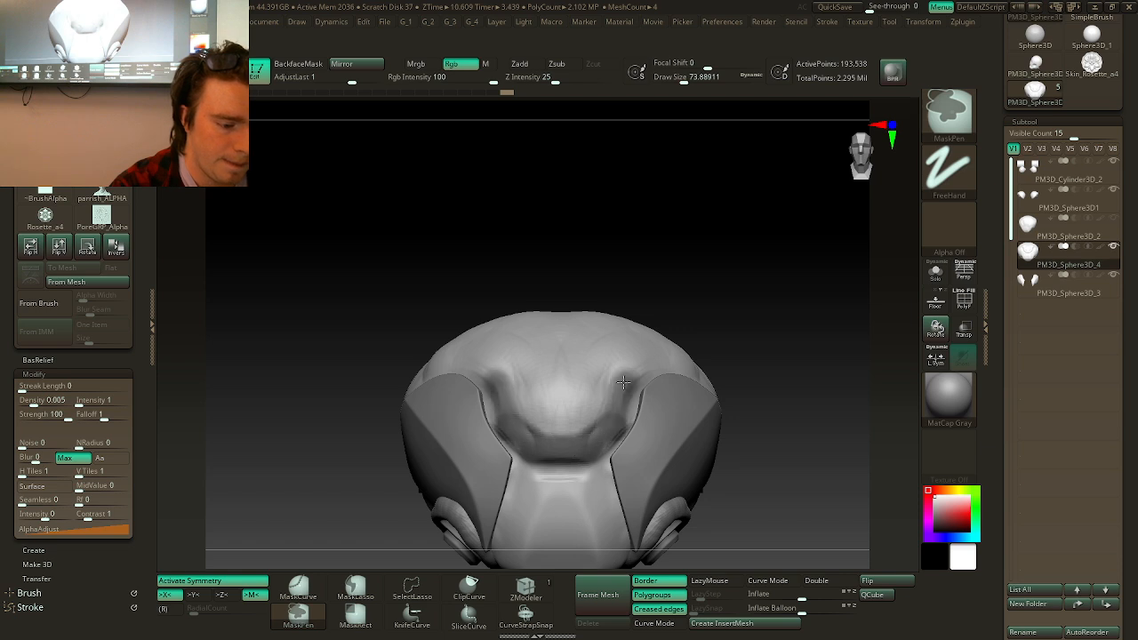
{"action": "mouse_move", "coordinate": [734, 293]}
{"action": "left_mouse_down"}
{"action": "mouse_move", "coordinate": [755, 264]}
{"action": "mouse_move", "coordinate": [562, 435]}
{"action": "left_mouse_up"}
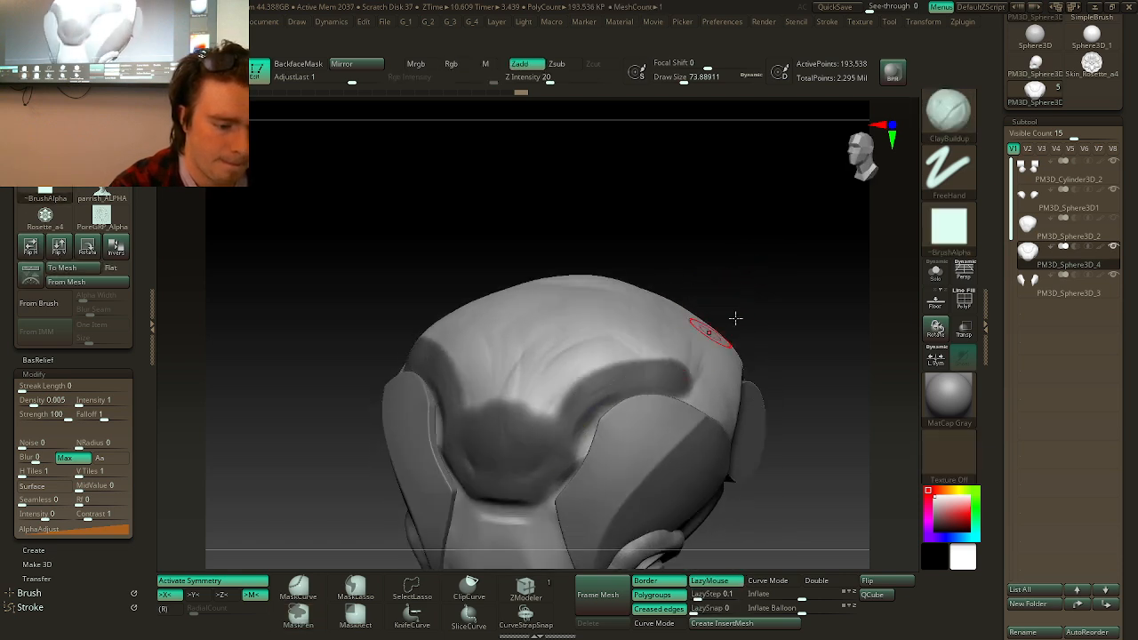
{"action": "left_click_drag", "start_coordinate": [734, 320], "coordinate": [610, 430]}
{"action": "left_click", "coordinate": [676, 409], "text": "ctrl"}
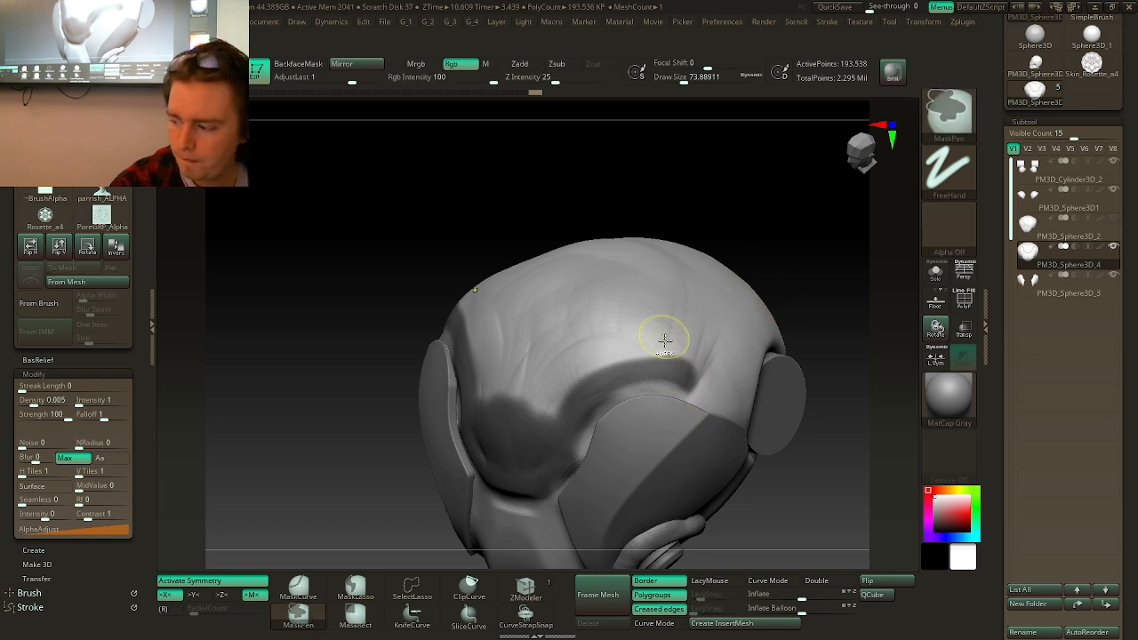
- Extend the mask over the whole crown and down the back of the head, using draw size about 149
{"action": "mouse_move", "coordinate": [851, 311]}
{"action": "left_mouse_down"}
{"action": "mouse_move", "coordinate": [813, 345]}
{"action": "mouse_move", "coordinate": [806, 321]}
{"action": "mouse_move", "coordinate": [737, 376]}
{"action": "mouse_move", "coordinate": [795, 338]}
{"action": "mouse_move", "coordinate": [768, 301]}
{"action": "mouse_move", "coordinate": [744, 314]}
{"action": "mouse_move", "coordinate": [762, 322]}
{"action": "mouse_move", "coordinate": [694, 356]}
{"action": "left_mouse_up"}
{"action": "mouse_move", "coordinate": [500, 475]}
{"action": "left_mouse_down", "text": "ctrl"}
{"action": "mouse_move", "coordinate": [602, 425]}
{"action": "mouse_move", "coordinate": [656, 446]}
{"action": "left_mouse_up", "text": "ctrl"}
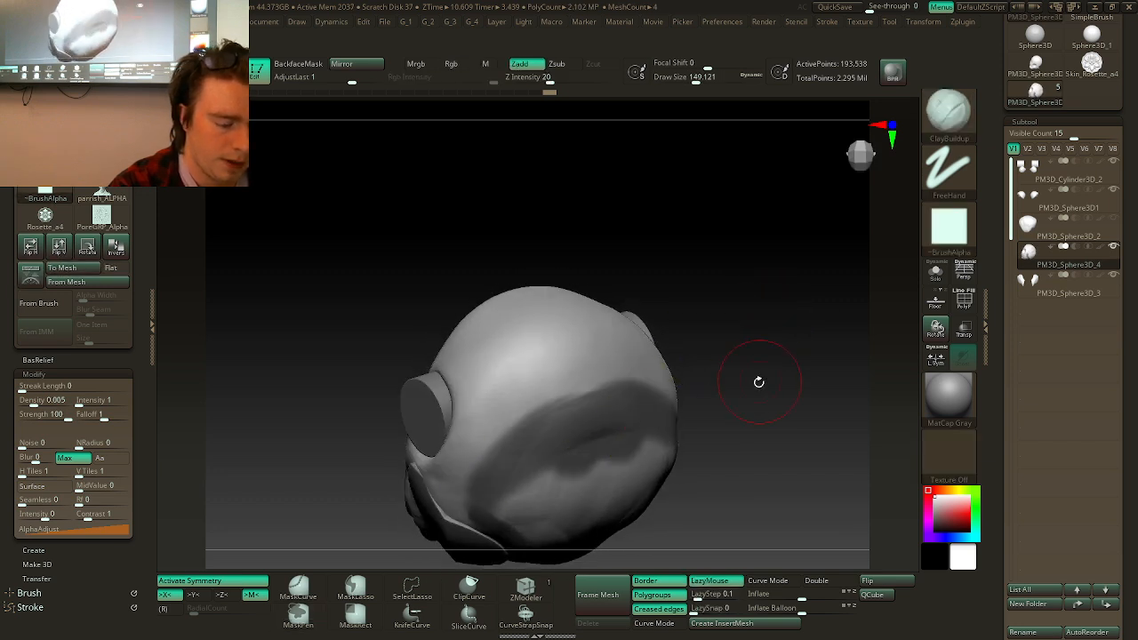
{"action": "left_click_drag", "start_coordinate": [757, 382], "coordinate": [729, 324]}
{"action": "mouse_move", "coordinate": [552, 405]}
{"action": "left_mouse_down", "text": "ctrl"}
{"action": "mouse_move", "coordinate": [622, 444]}
{"action": "mouse_move", "coordinate": [551, 451]}
{"action": "mouse_move", "coordinate": [596, 497]}
{"action": "mouse_move", "coordinate": [558, 534]}
{"action": "left_mouse_up", "text": "ctrl"}
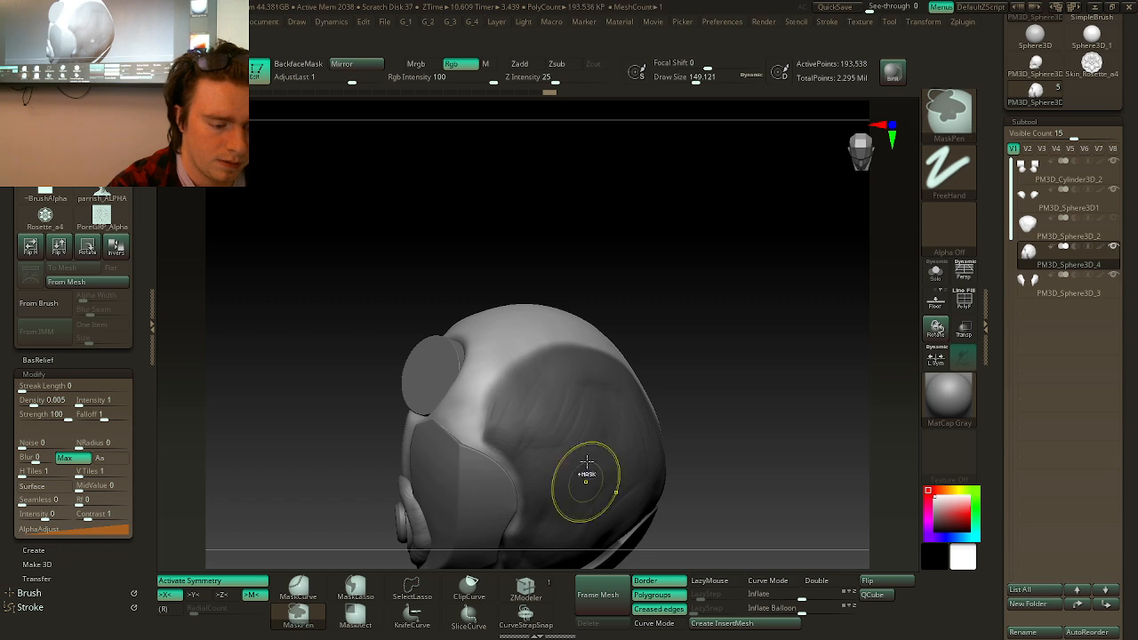
{"action": "mouse_move", "coordinate": [675, 355]}
{"action": "left_mouse_down"}
{"action": "mouse_move", "coordinate": [731, 287]}
{"action": "mouse_move", "coordinate": [759, 279]}
{"action": "mouse_move", "coordinate": [737, 295]}
{"action": "mouse_move", "coordinate": [751, 305]}
{"action": "mouse_move", "coordinate": [712, 330]}
{"action": "left_mouse_up"}
{"action": "key", "text": "ctrl"}
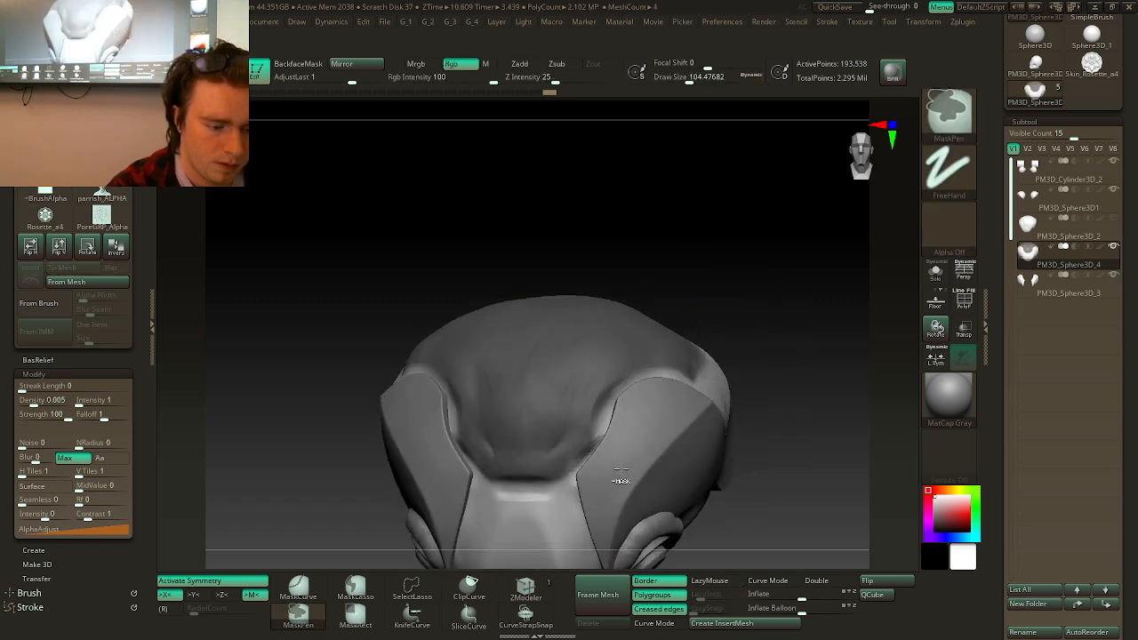
- Turn the masked crown area into its own polygroup and isolate it from the rest of the duplicated head
{"action": "left_click", "coordinate": [796, 315], "text": "ctrl"}
{"action": "left_click", "coordinate": [791, 313], "text": "ctrl"}
{"action": "left_click_drag", "start_coordinate": [808, 288], "coordinate": [745, 365], "text": "shift"}
{"action": "key", "text": "ctrl+w"}
{"action": "left_click", "coordinate": [565, 406], "text": "ctrl+shift"}
- Delete the hidden remainder of the duplicated head, keeping only the crown panel
{"action": "key", "text": "1"}
{"action": "left_click", "coordinate": [792, 279]}
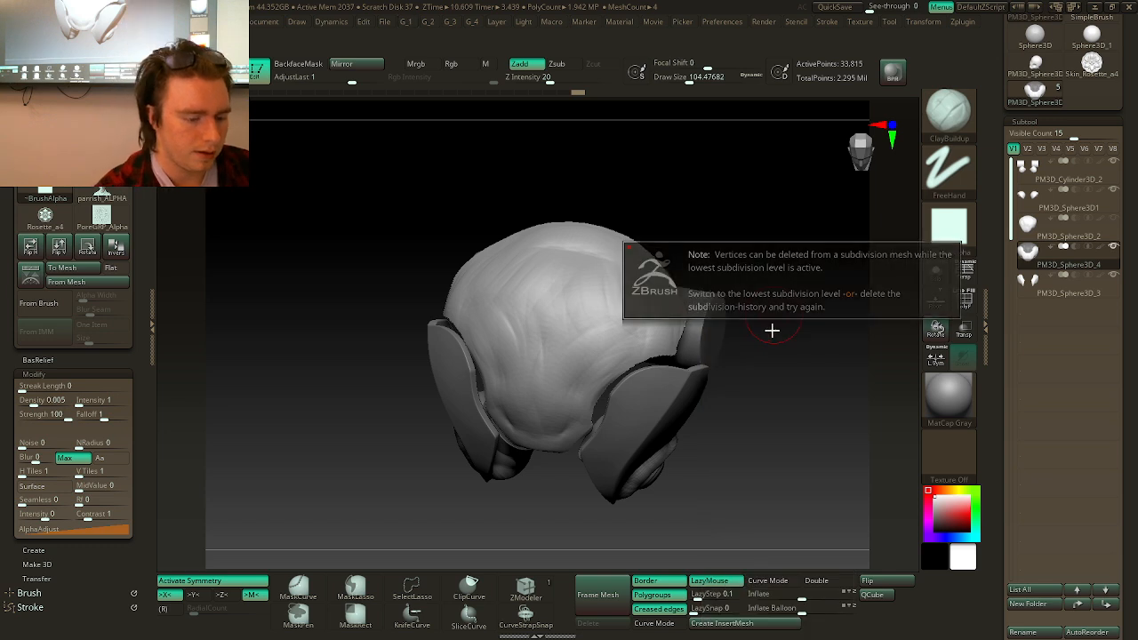
{"action": "key", "text": "1"}
{"action": "key", "text": "space"}
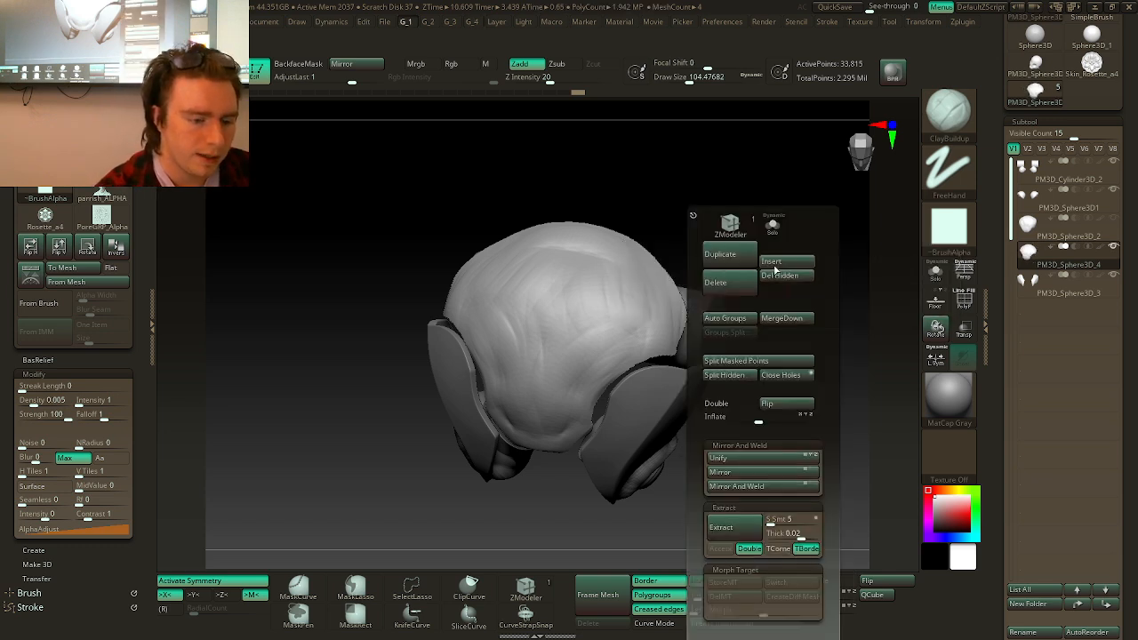
{"action": "left_click", "coordinate": [730, 374]}
- Smooth the crown panel's outline with Polish By Groups
{"action": "left_click_drag", "start_coordinate": [810, 249], "coordinate": [804, 265], "text": "shift"}
{"action": "key", "text": "space"}
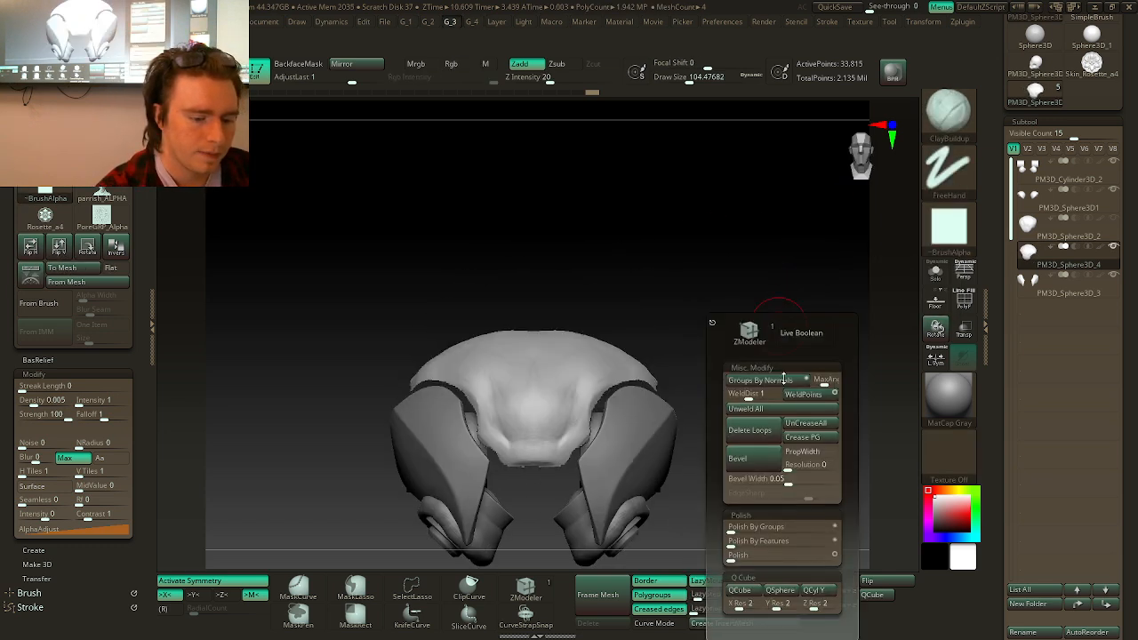
{"action": "left_click_drag", "start_coordinate": [731, 531], "coordinate": [745, 530]}
- ZRemesh the crown panel with Half and KeepGroups enabled, and display its polyframe
{"action": "left_click_drag", "start_coordinate": [792, 249], "coordinate": [777, 268]}
{"action": "key", "text": "space"}
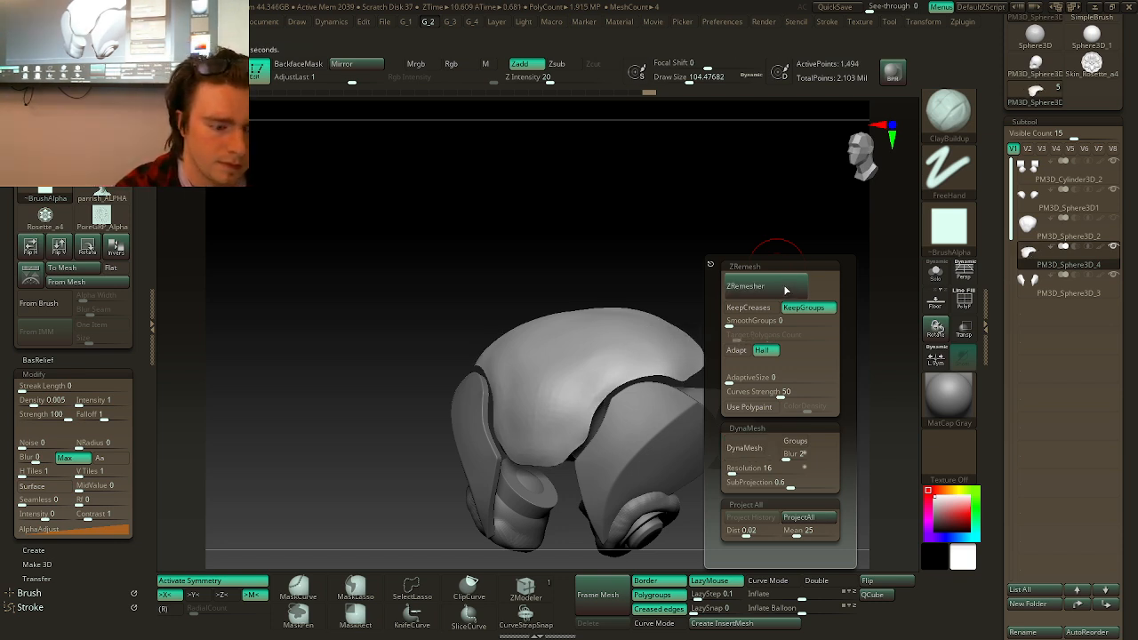
{"action": "left_click", "coordinate": [966, 302]}
{"action": "left_click_drag", "start_coordinate": [806, 300], "coordinate": [792, 303], "text": "shift"}
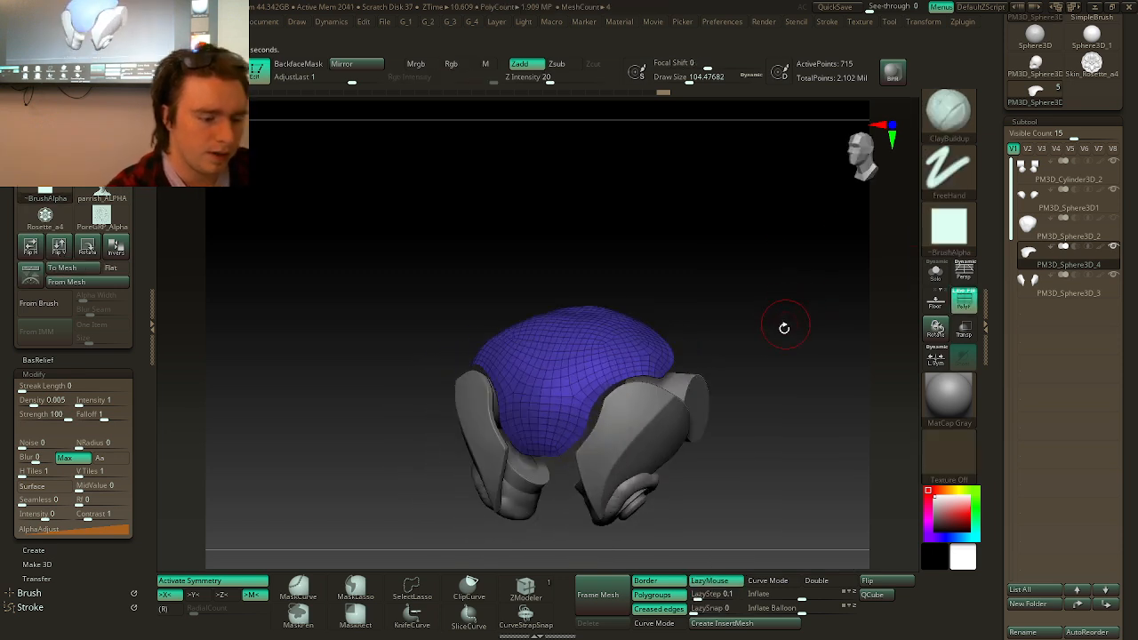
{"action": "key", "text": "2"}
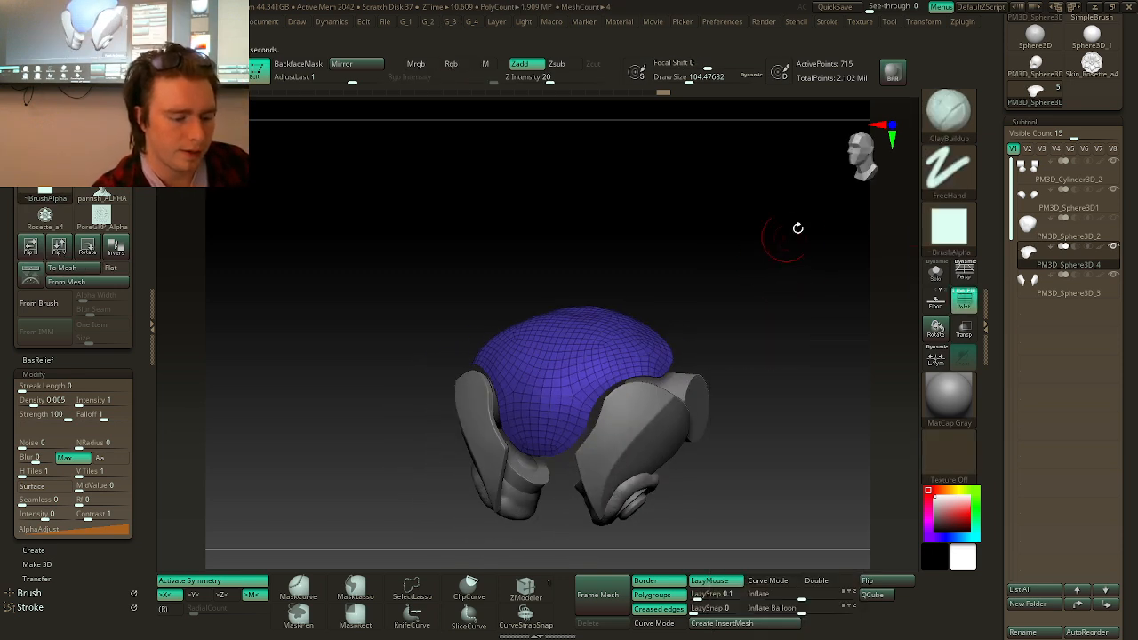
- Pull the crown panel's front border into a narrower point between the cheek panels with the Move brush
{"action": "left_click_drag", "start_coordinate": [797, 229], "coordinate": [755, 361]}
{"action": "key", "text": "b"}
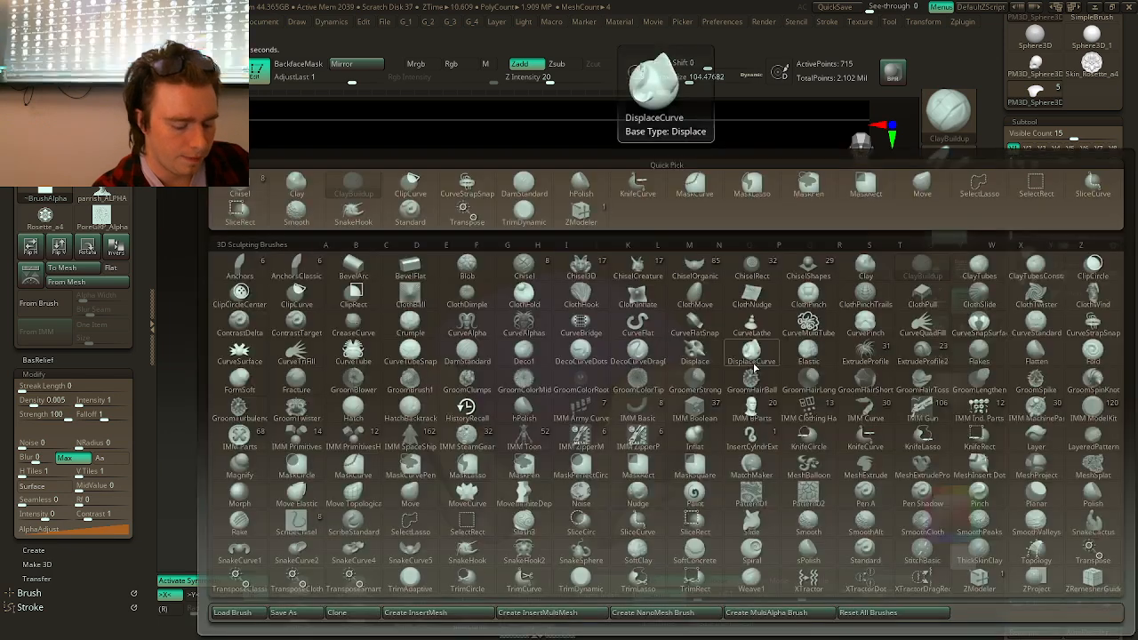
{"action": "key", "text": "m"}
{"action": "key", "text": "v"}
{"action": "left_click", "coordinate": [1115, 218]}
{"action": "mouse_move", "coordinate": [827, 272]}
{"action": "left_mouse_down", "text": "alt"}
{"action": "mouse_move", "coordinate": [790, 317]}
{"action": "mouse_move", "coordinate": [813, 317]}
{"action": "mouse_move", "coordinate": [805, 336]}
{"action": "mouse_move", "coordinate": [825, 318]}
{"action": "left_mouse_up", "text": "alt"}
{"action": "key", "text": "s"}
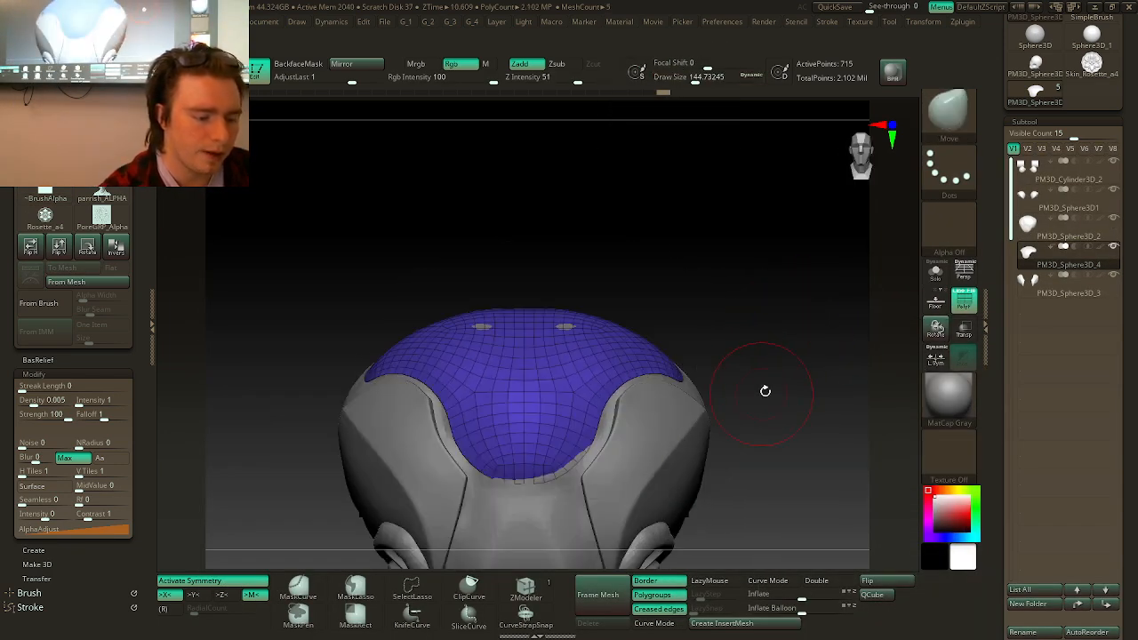
{"action": "left_click_drag", "start_coordinate": [597, 470], "coordinate": [602, 436]}
{"action": "key", "text": "space"}
{"action": "left_click_drag", "start_coordinate": [598, 431], "coordinate": [588, 431]}
{"action": "left_click_drag", "start_coordinate": [772, 356], "coordinate": [777, 283]}
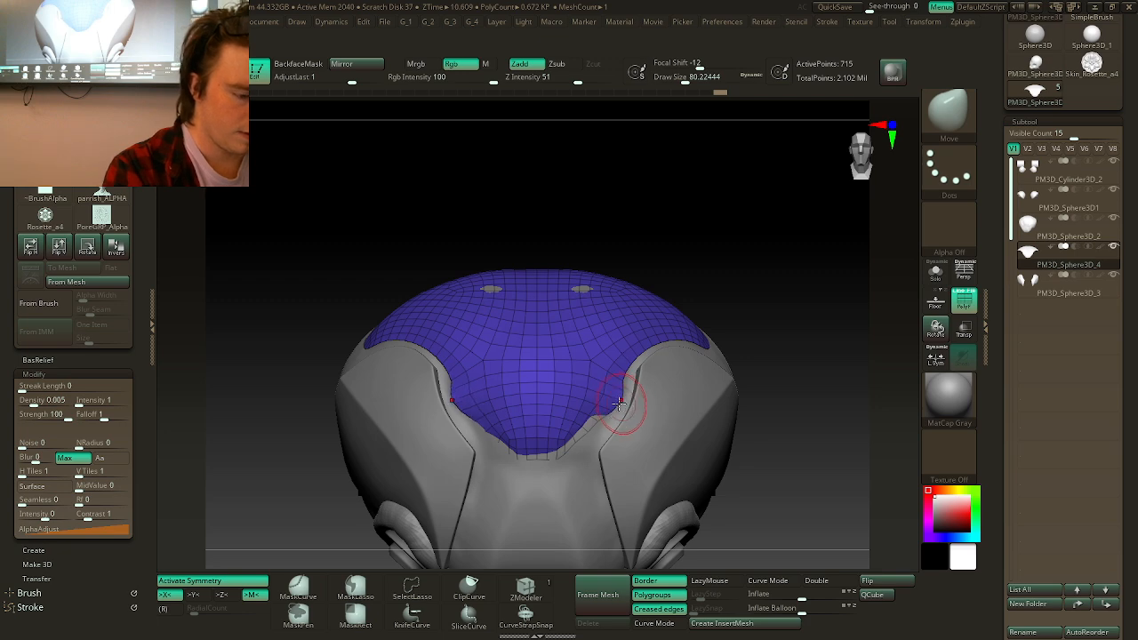
- Fit the crown panel's side borders to the cheek panels' upper edges with Move, starting at draw size about 108
{"action": "key", "text": "space"}
{"action": "left_click_drag", "start_coordinate": [764, 322], "coordinate": [716, 342]}
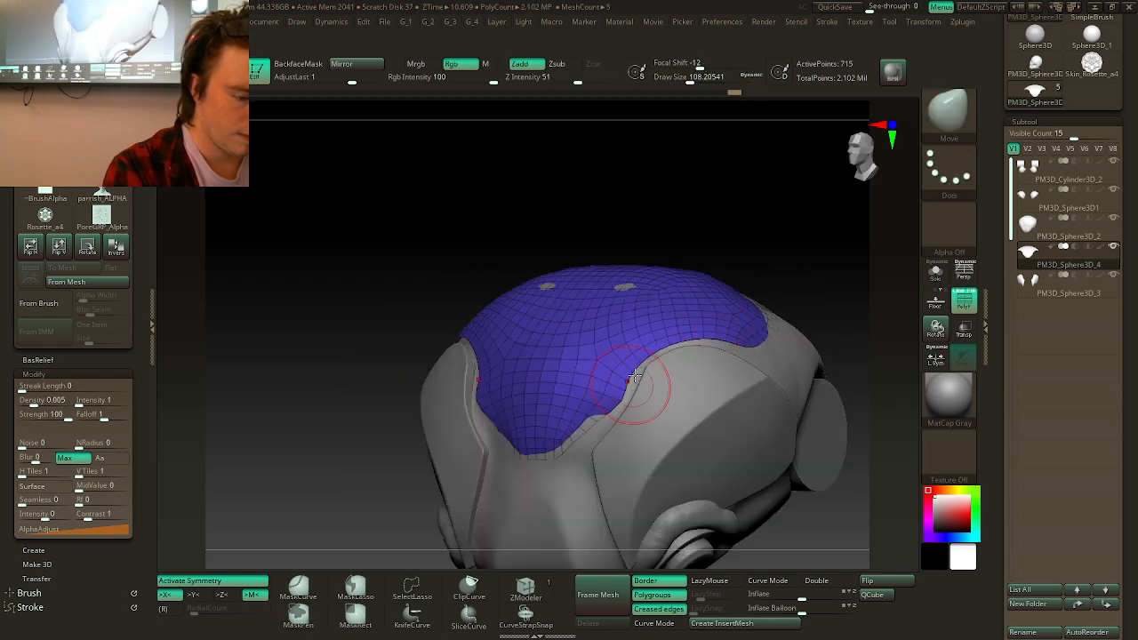
{"action": "mouse_move", "coordinate": [818, 338]}
{"action": "left_mouse_down"}
{"action": "mouse_move", "coordinate": [833, 297]}
{"action": "mouse_move", "coordinate": [785, 312]}
{"action": "mouse_move", "coordinate": [777, 340]}
{"action": "mouse_move", "coordinate": [788, 373]}
{"action": "mouse_move", "coordinate": [774, 348]}
{"action": "left_mouse_up"}
{"action": "left_click_drag", "start_coordinate": [687, 389], "coordinate": [688, 393]}
{"action": "mouse_move", "coordinate": [803, 333]}
{"action": "left_mouse_down"}
{"action": "mouse_move", "coordinate": [808, 358]}
{"action": "mouse_move", "coordinate": [790, 344]}
{"action": "mouse_move", "coordinate": [796, 369]}
{"action": "mouse_move", "coordinate": [833, 333]}
{"action": "mouse_move", "coordinate": [810, 346]}
{"action": "mouse_move", "coordinate": [809, 328]}
{"action": "mouse_move", "coordinate": [796, 389]}
{"action": "left_mouse_up"}
{"action": "key", "text": "space"}
{"action": "mouse_move", "coordinate": [714, 383]}
{"action": "left_mouse_down"}
{"action": "mouse_move", "coordinate": [772, 360]}
{"action": "mouse_move", "coordinate": [712, 365]}
{"action": "left_mouse_up"}
{"action": "key", "text": "space"}
{"action": "left_click_drag", "start_coordinate": [817, 328], "coordinate": [808, 288]}
- ZRemesh the crown panel to a coarser topology and realign its borders with Move at draw sizes about 77 and 97
{"action": "key", "text": "2"}
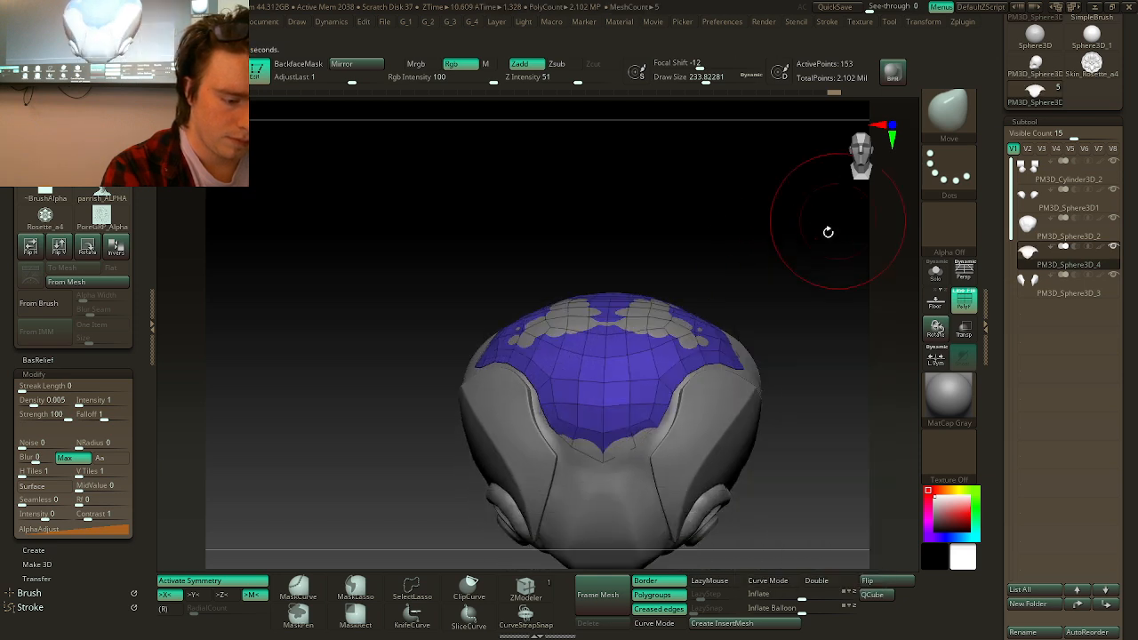
{"action": "mouse_move", "coordinate": [817, 303]}
{"action": "left_mouse_down", "text": "shift"}
{"action": "mouse_move", "coordinate": [816, 336]}
{"action": "mouse_move", "coordinate": [787, 333]}
{"action": "mouse_move", "coordinate": [841, 347]}
{"action": "mouse_move", "coordinate": [831, 340]}
{"action": "mouse_move", "coordinate": [737, 396]}
{"action": "left_mouse_up", "text": "shift"}
{"action": "key", "text": "space"}
{"action": "key", "text": "space"}
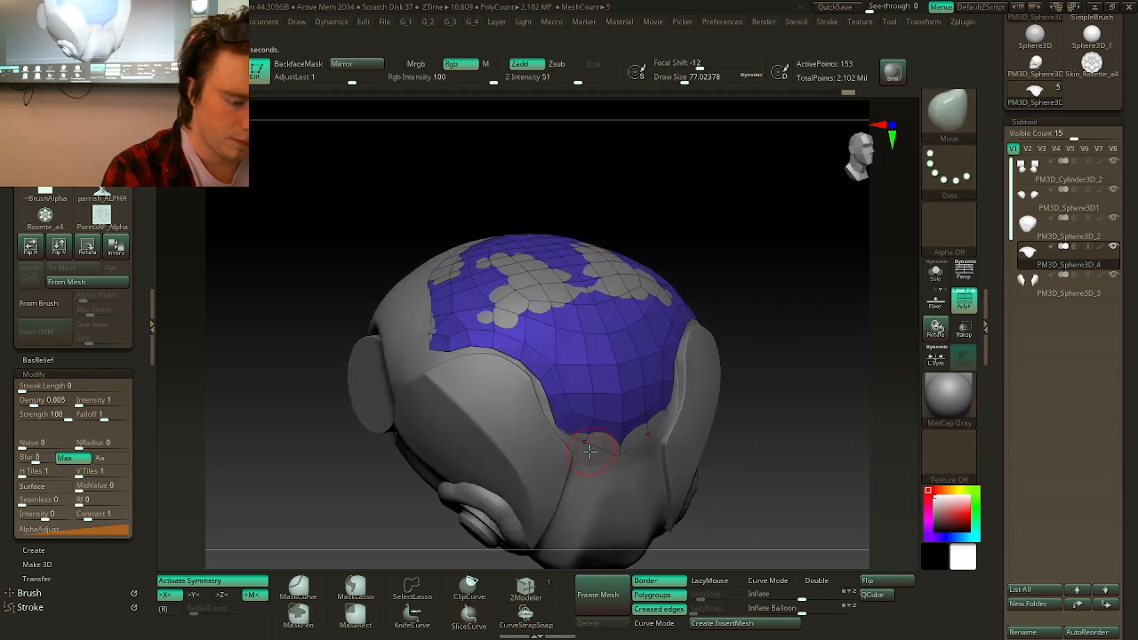
{"action": "key", "text": "space"}
{"action": "mouse_move", "coordinate": [793, 373]}
{"action": "left_mouse_down"}
{"action": "mouse_move", "coordinate": [801, 354]}
{"action": "mouse_move", "coordinate": [715, 383]}
{"action": "left_mouse_up"}
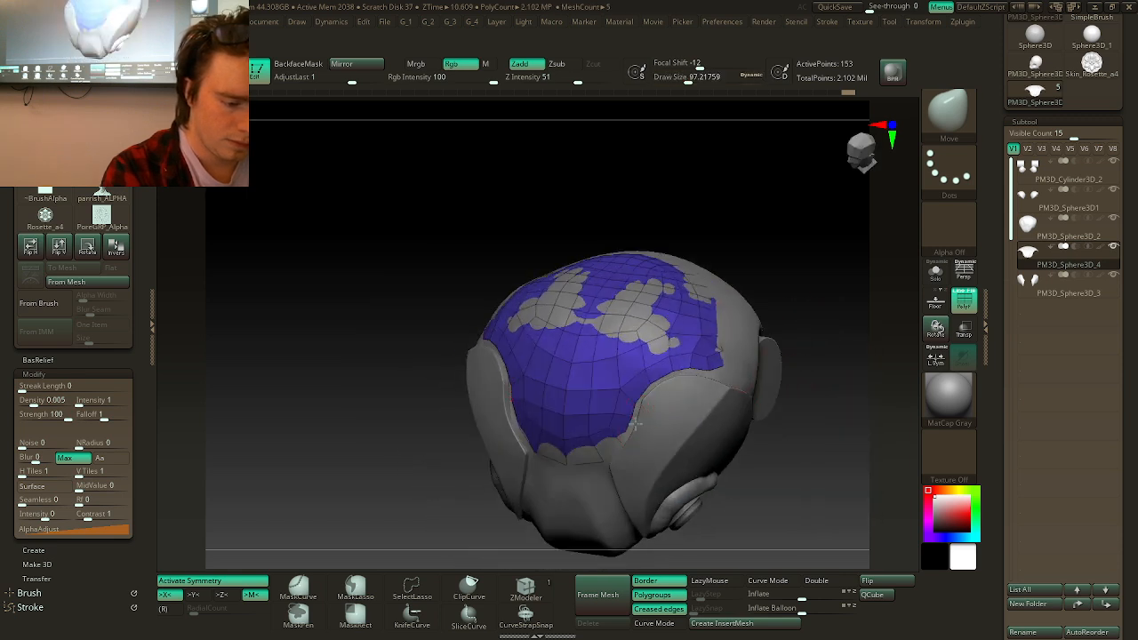
{"action": "left_click_drag", "start_coordinate": [708, 380], "coordinate": [733, 377]}
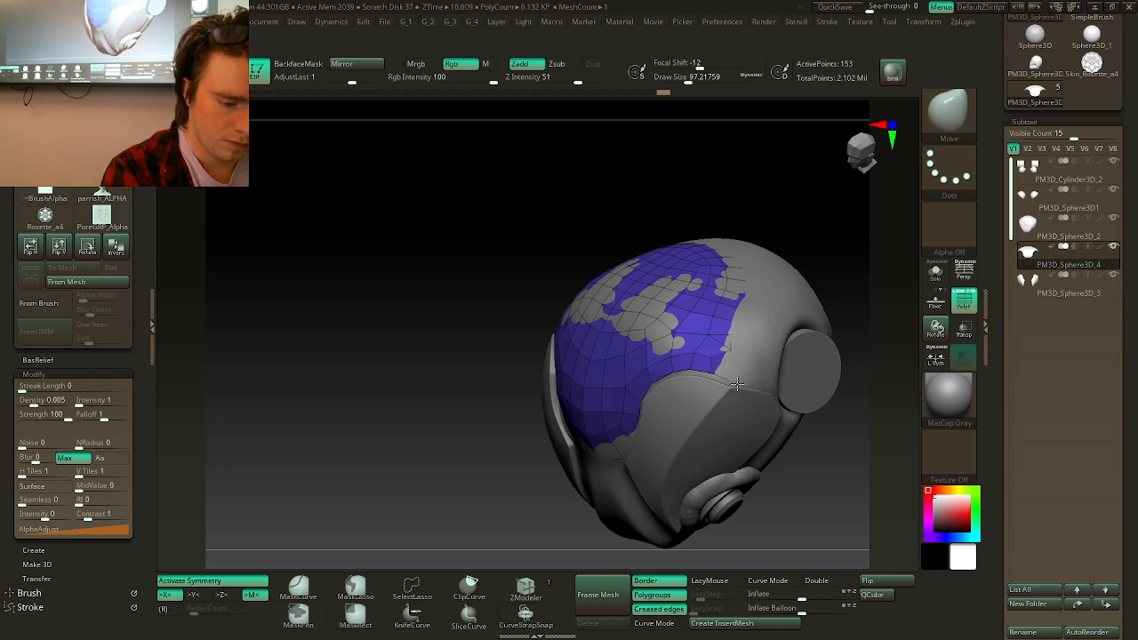
{"action": "left_click_drag", "start_coordinate": [775, 338], "coordinate": [841, 330], "text": "shift"}
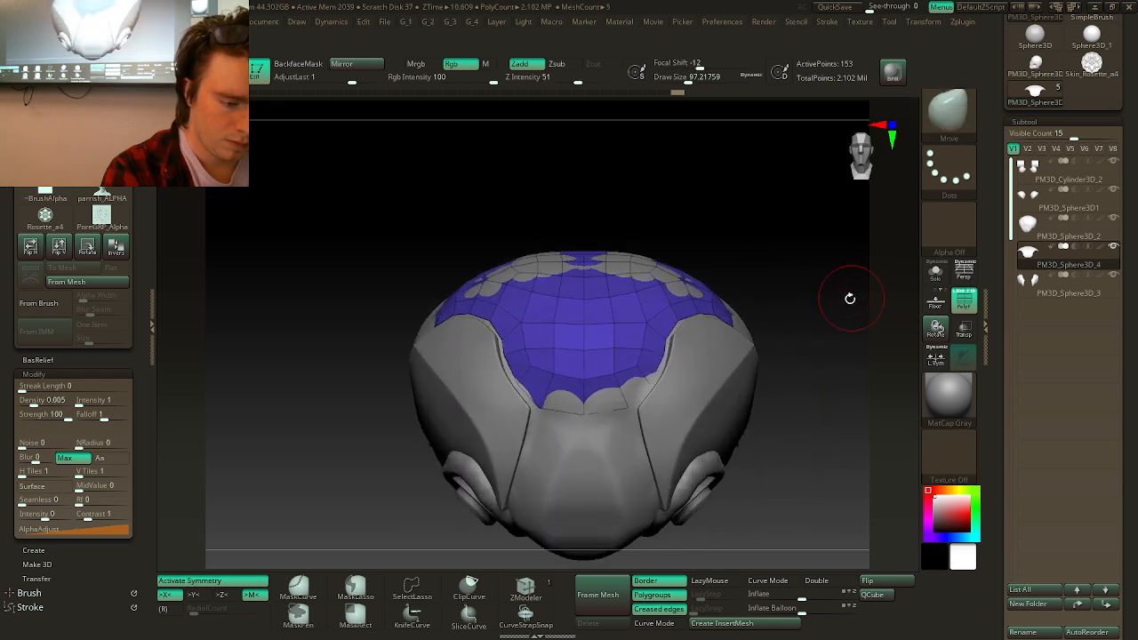
{"action": "key", "text": "2"}
{"action": "left_click", "coordinate": [846, 310]}
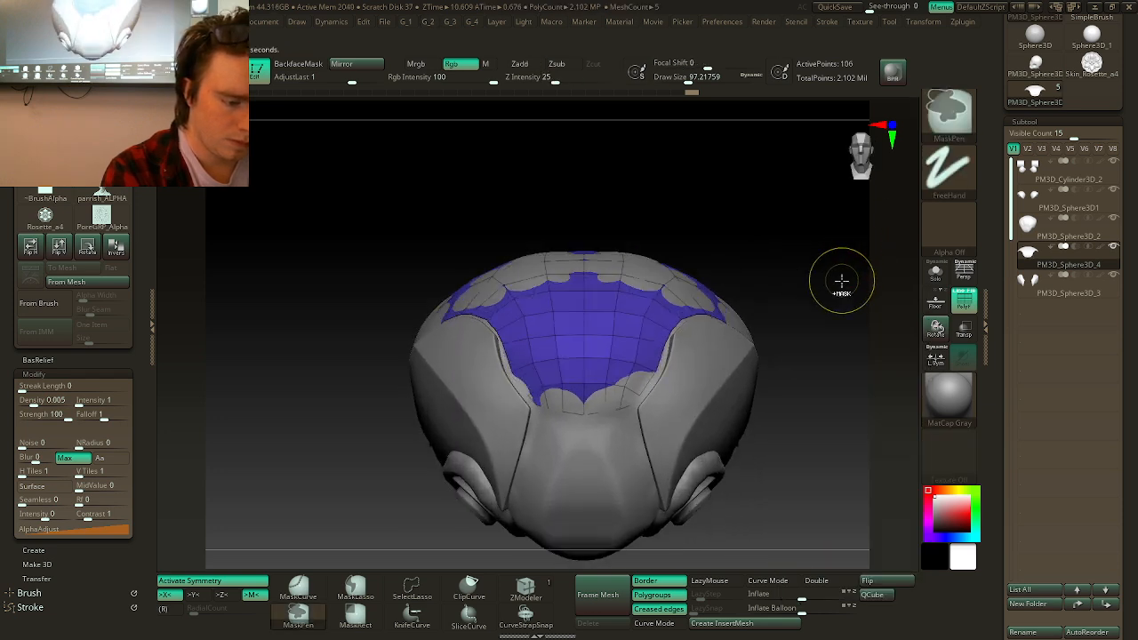
{"action": "mouse_move", "coordinate": [846, 275]}
{"action": "left_mouse_down"}
{"action": "mouse_move", "coordinate": [825, 342]}
{"action": "mouse_move", "coordinate": [872, 288]}
{"action": "mouse_move", "coordinate": [828, 297]}
{"action": "mouse_move", "coordinate": [781, 283]}
{"action": "mouse_move", "coordinate": [812, 284]}
{"action": "left_mouse_up"}
{"action": "key", "text": "ctrl+z"}
- Extrude the whole crown panel with the ZModeler brush to give it thickness
{"action": "key", "text": "b"}
{"action": "key", "text": "z"}
{"action": "key", "text": "m"}
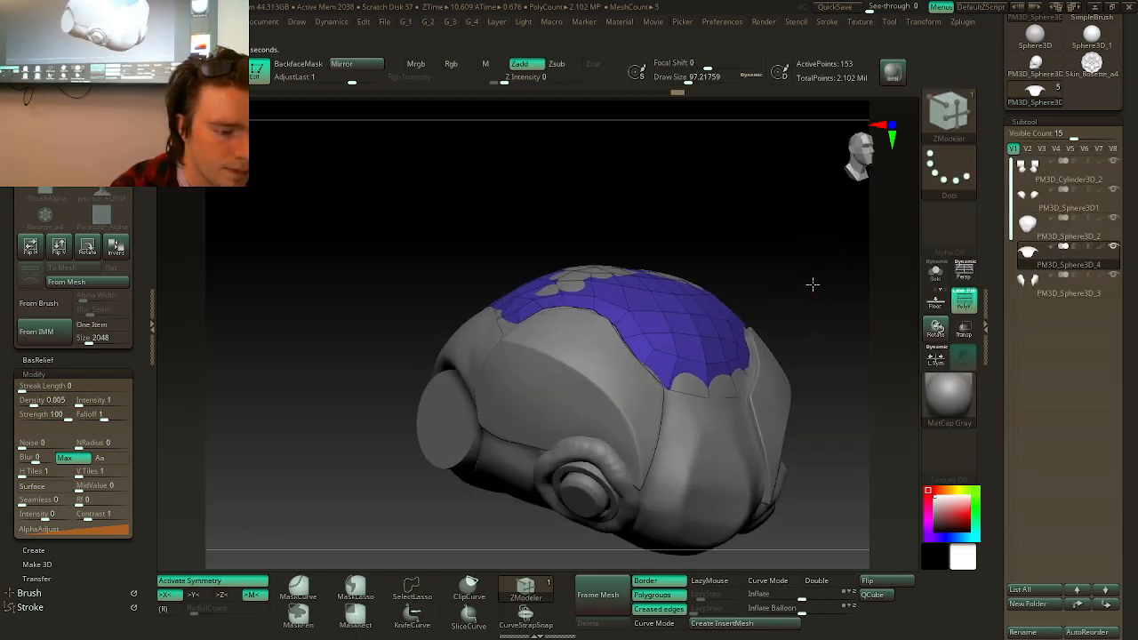
{"action": "left_click", "coordinate": [729, 347]}
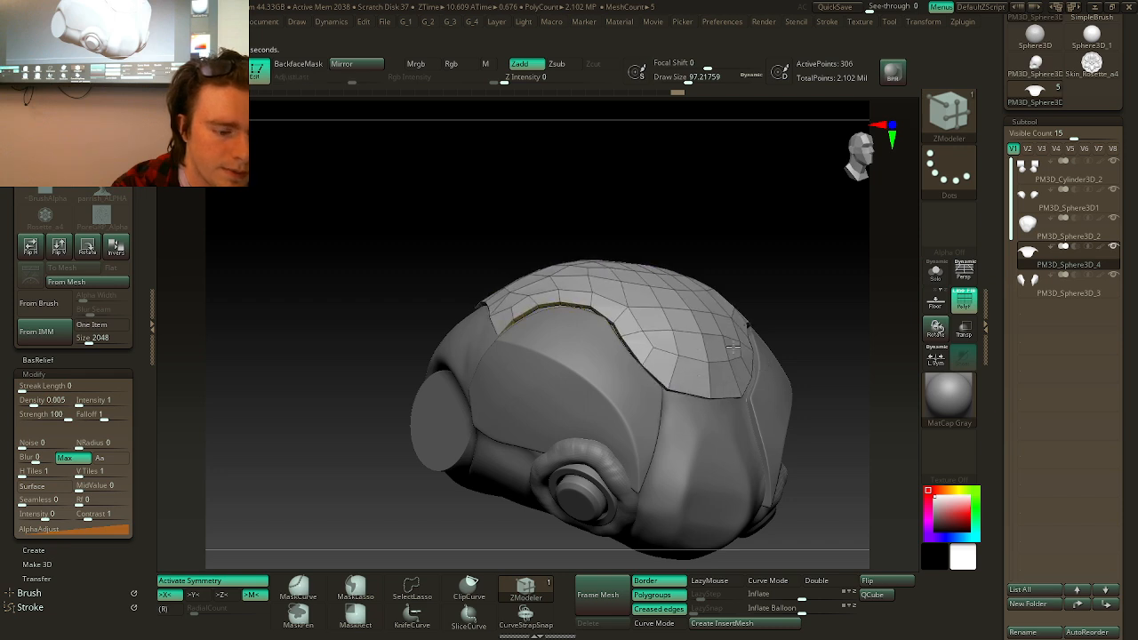
- Isolate the crown panel and try adding an edge loop around its thickness with ZModeler
{"action": "left_click", "coordinate": [932, 273]}
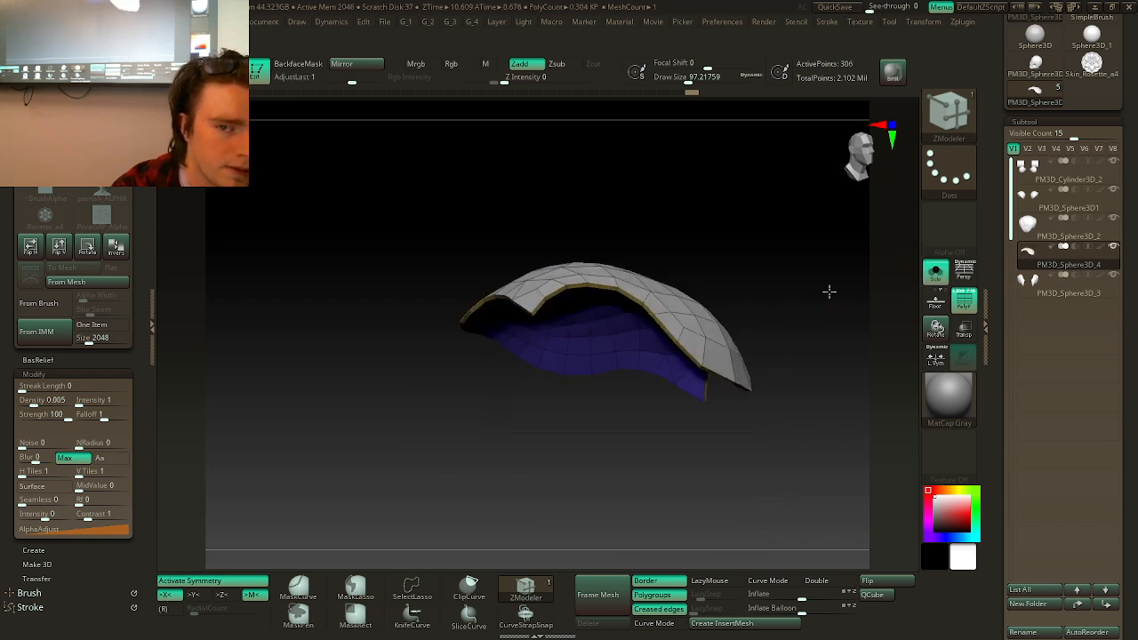
{"action": "left_click", "coordinate": [672, 366]}
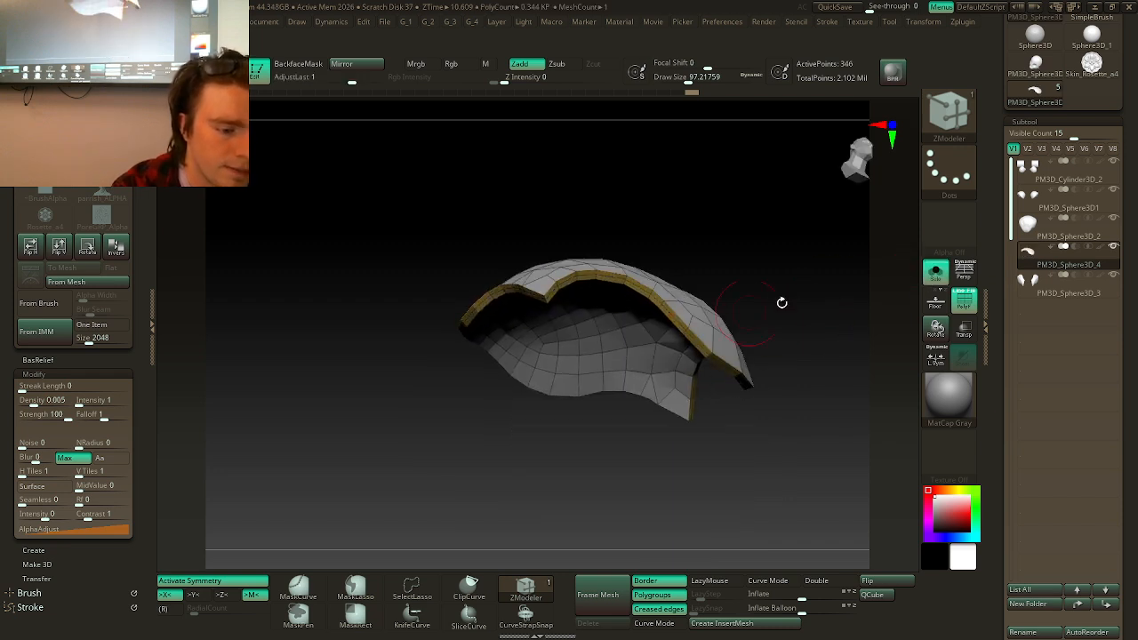
{"action": "left_click_drag", "start_coordinate": [778, 280], "coordinate": [763, 336], "text": "alt"}
{"action": "key", "text": "space"}
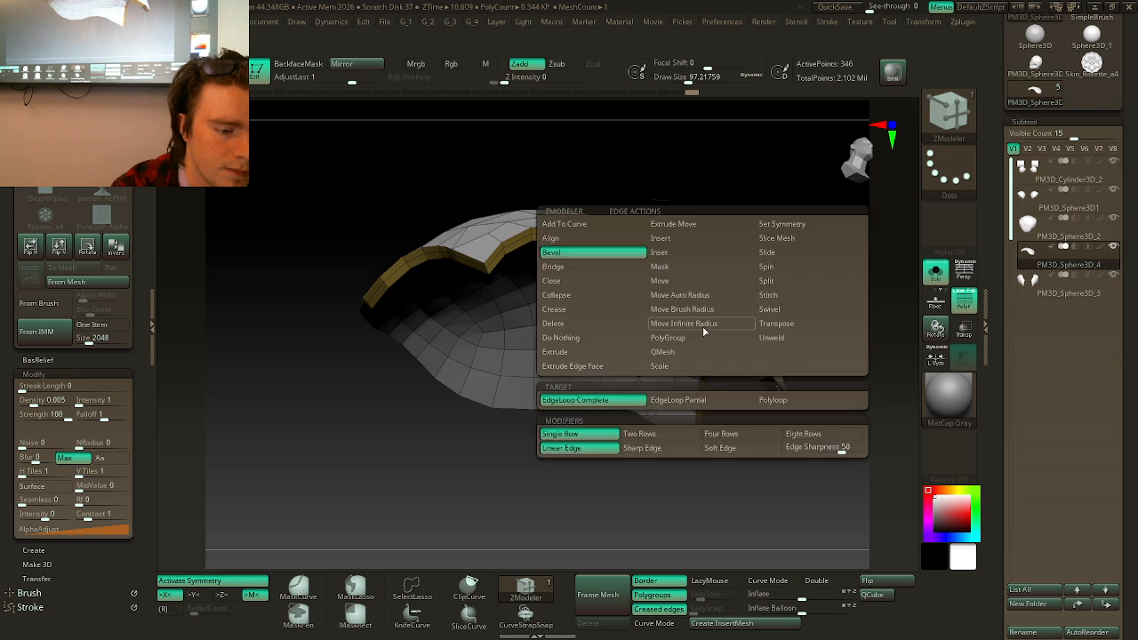
{"action": "left_click", "coordinate": [713, 236]}
{"action": "key", "text": "ctrl"}
{"action": "key", "text": "ctrl"}
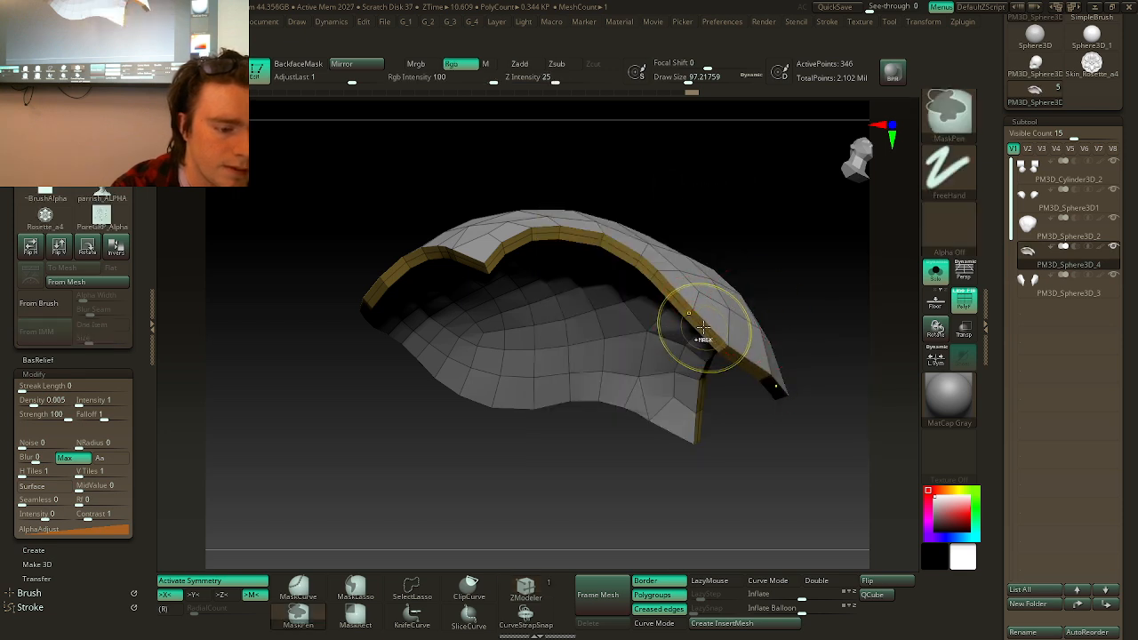
{"action": "key", "text": "ctrl+z"}
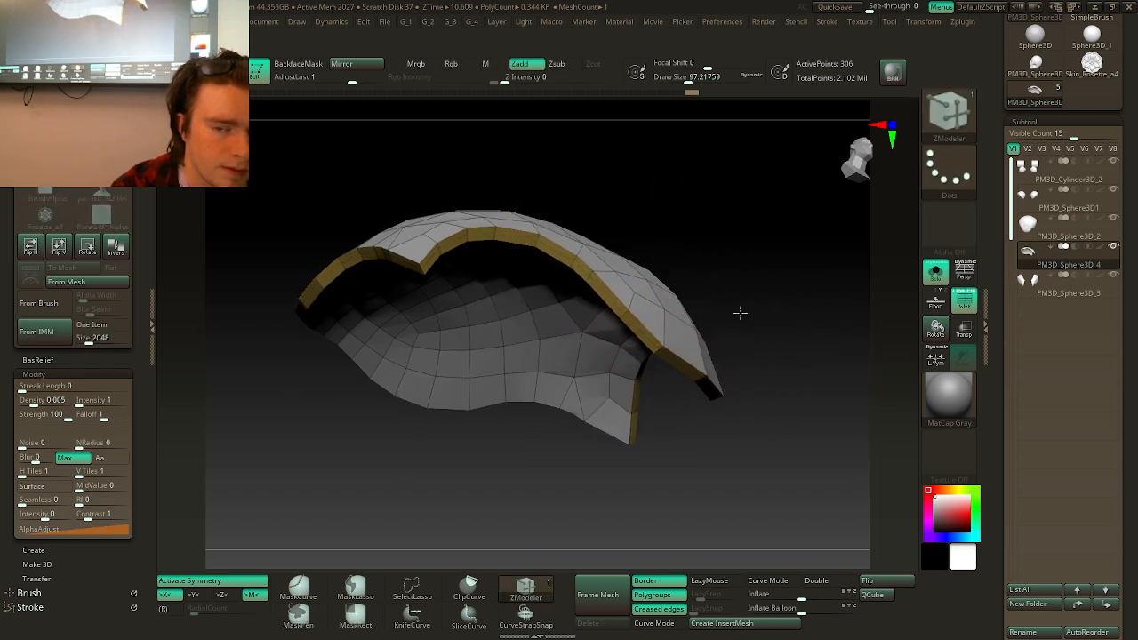
- Group the crown panel's faces by normals and crease its polygroup borders, previewing the panel smoothed on the whole head
{"action": "mouse_move", "coordinate": [739, 312]}
{"action": "left_mouse_down"}
{"action": "mouse_move", "coordinate": [866, 293]}
{"action": "mouse_move", "coordinate": [737, 363]}
{"action": "mouse_move", "coordinate": [774, 373]}
{"action": "mouse_move", "coordinate": [776, 388]}
{"action": "mouse_move", "coordinate": [721, 363]}
{"action": "mouse_move", "coordinate": [724, 350]}
{"action": "left_mouse_up"}
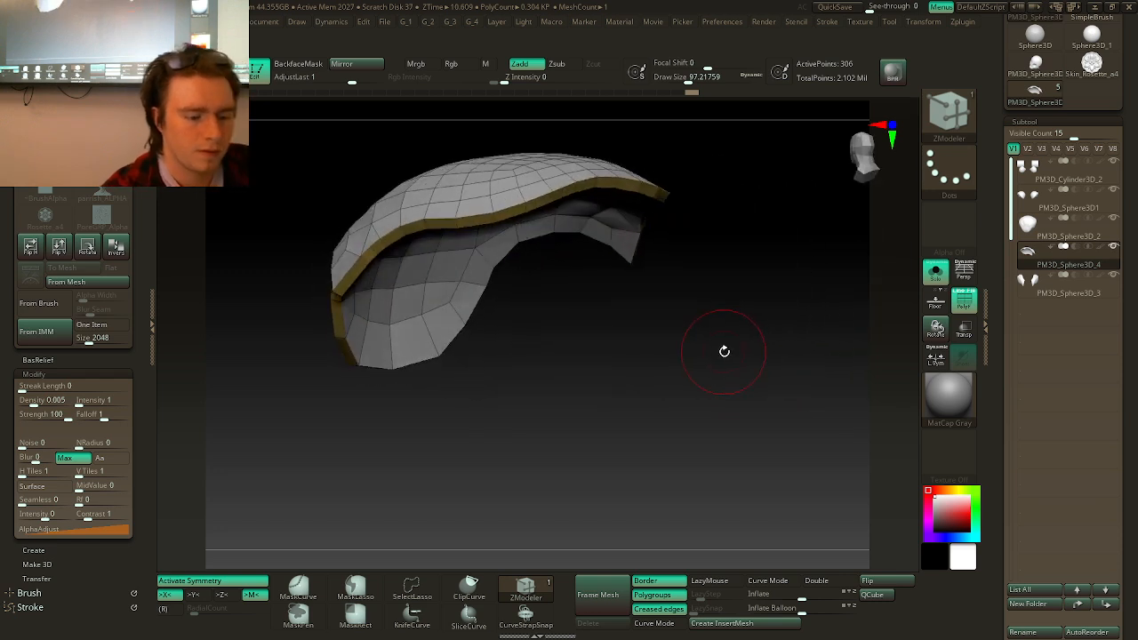
{"action": "key", "text": "space"}
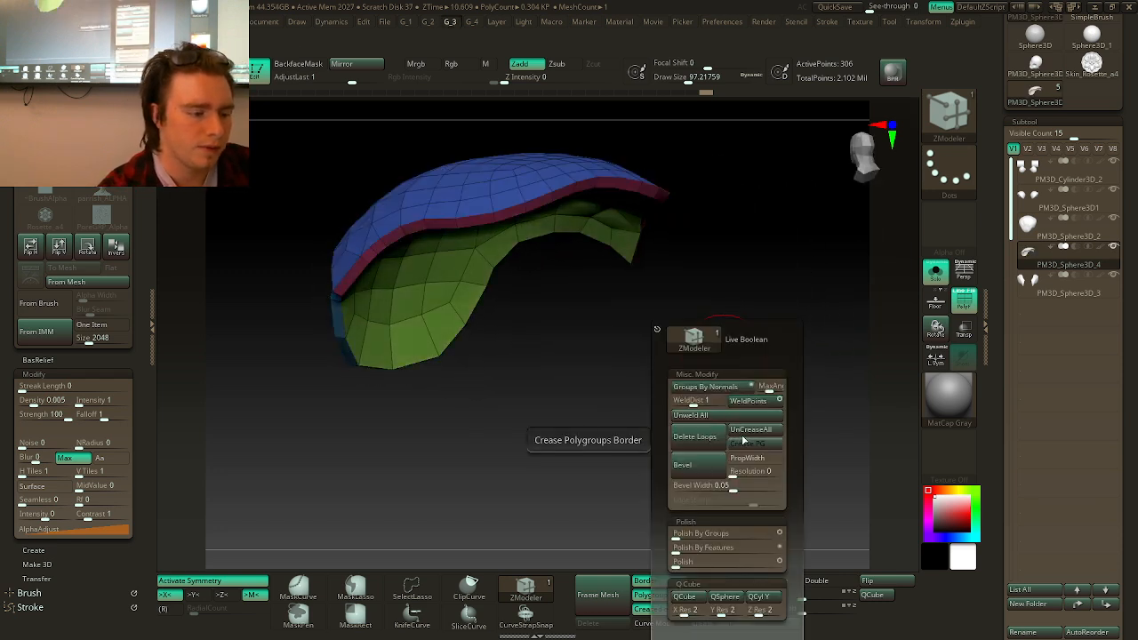
{"action": "left_click", "coordinate": [743, 439]}
{"action": "left_click_drag", "start_coordinate": [773, 249], "coordinate": [841, 289]}
{"action": "key", "text": "ctrl"}
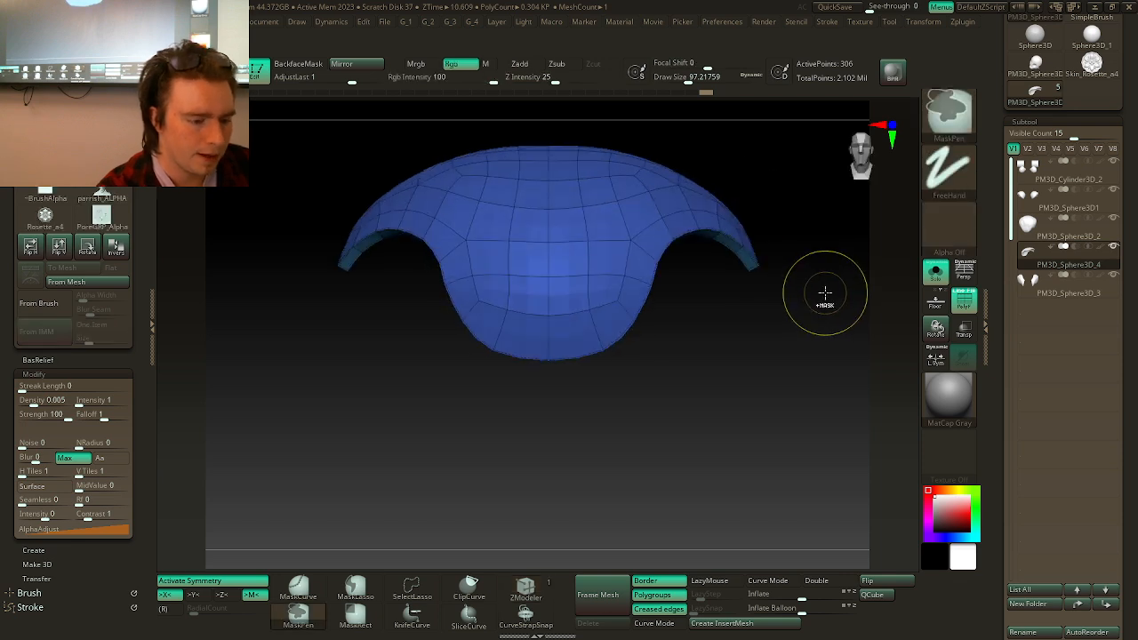
{"action": "left_click", "coordinate": [935, 272]}
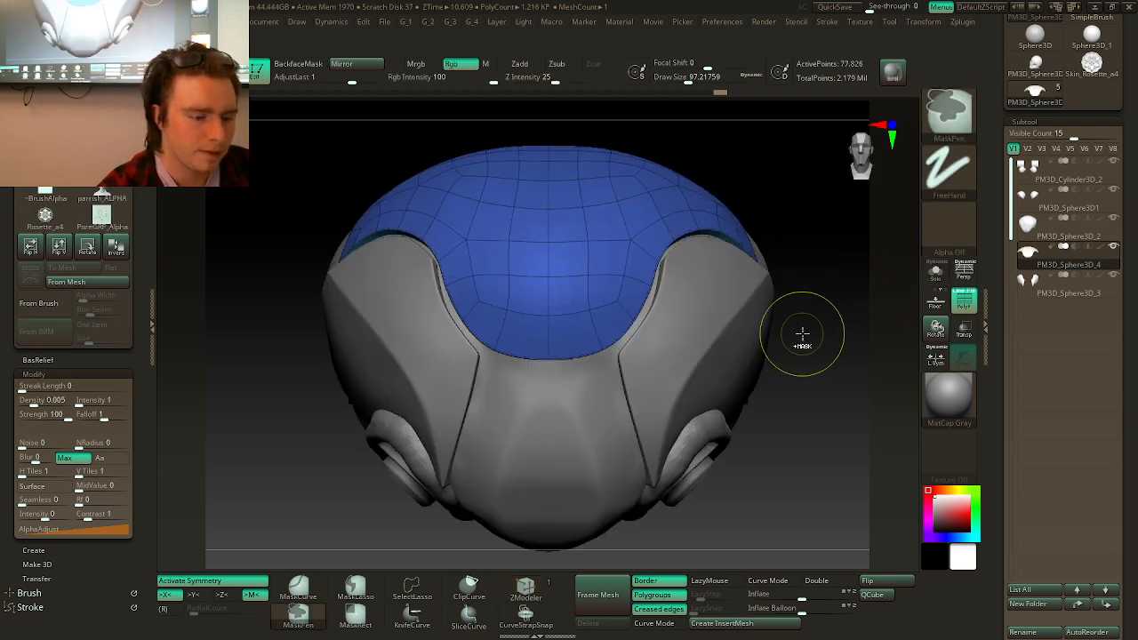
{"action": "key", "text": "shift+d"}
- Straighten the crown panel's front border between the cheek panels with the Move brush at draw size about 62
{"action": "mouse_move", "coordinate": [836, 318]}
{"action": "left_mouse_down"}
{"action": "mouse_move", "coordinate": [859, 257]}
{"action": "mouse_move", "coordinate": [786, 308]}
{"action": "left_mouse_up"}
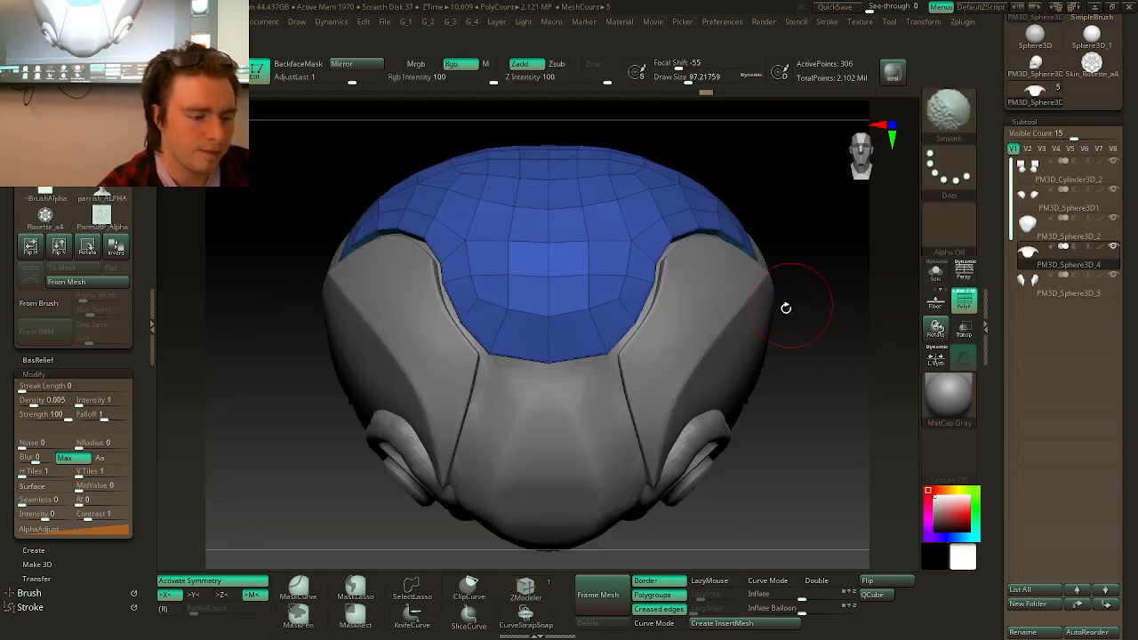
{"action": "key", "text": "b"}
{"action": "key", "text": "m"}
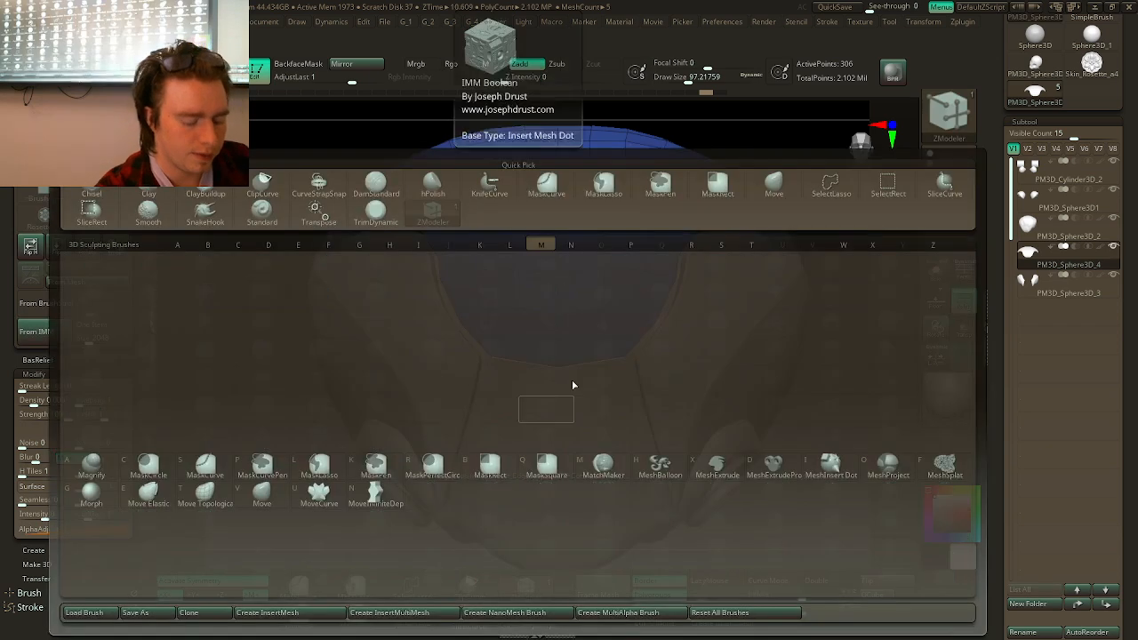
{"action": "key", "text": "v"}
{"action": "key", "text": "space"}
{"action": "left_click", "coordinate": [590, 345]}
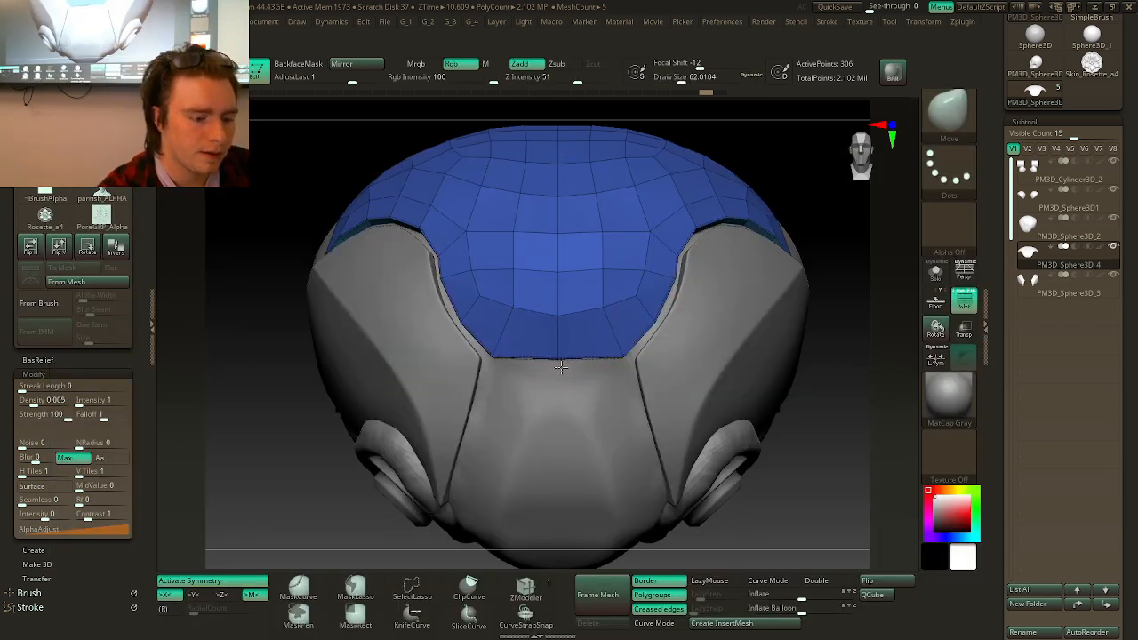
- Clear the crown panel's creases and crease its polygroup borders again
{"action": "key", "text": "b"}
{"action": "key", "text": "z"}
{"action": "key", "text": "m"}
{"action": "key", "text": "space"}
{"action": "left_click", "coordinate": [860, 434]}
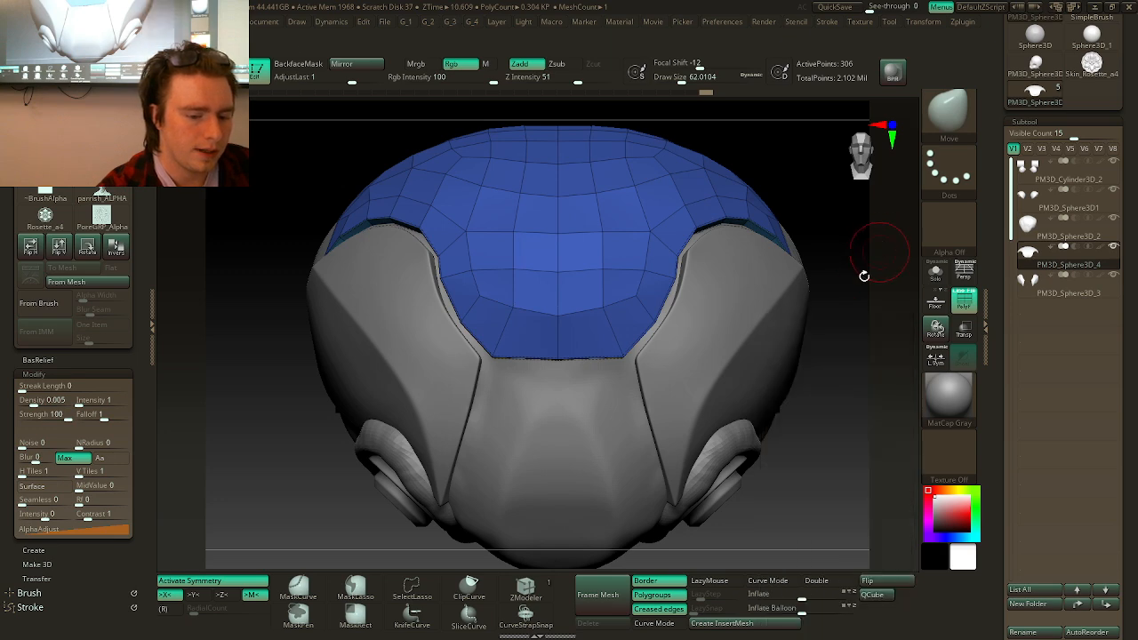
{"action": "key", "text": "space"}
{"action": "left_click", "coordinate": [859, 448]}
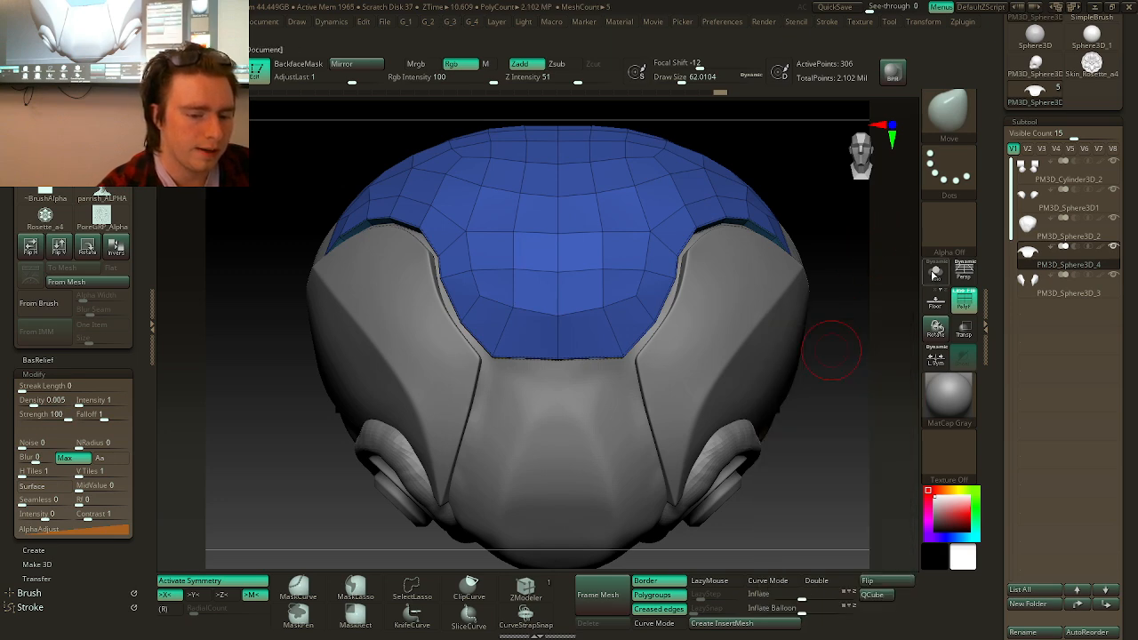
- Isolate the crown panel and give the faces along its straight front edge their own creased polygroup with ZModeler
{"action": "mouse_move", "coordinate": [836, 348]}
{"action": "left_mouse_down"}
{"action": "mouse_move", "coordinate": [846, 216]}
{"action": "mouse_move", "coordinate": [820, 267]}
{"action": "left_mouse_up"}
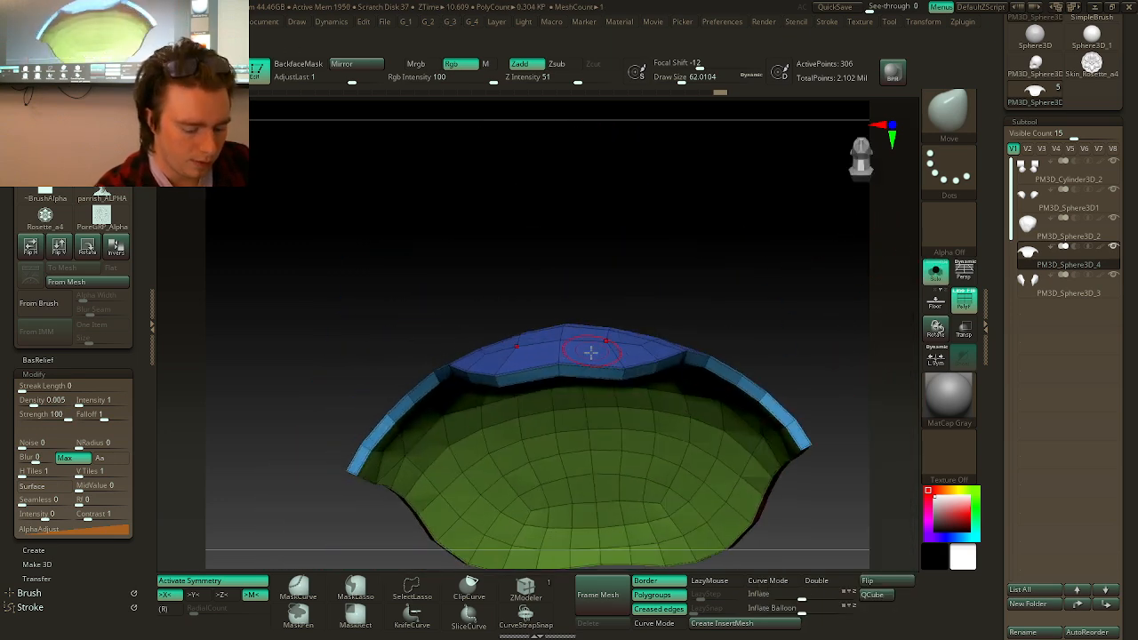
{"action": "key", "text": "b"}
{"action": "key", "text": "m"}
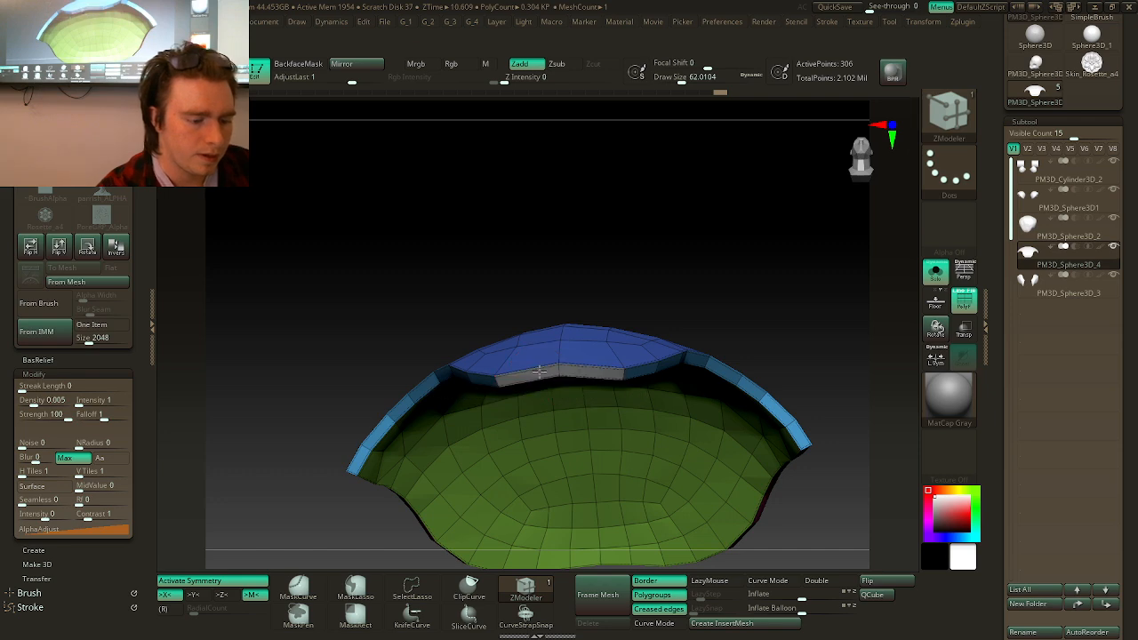
{"action": "left_click_drag", "start_coordinate": [698, 296], "coordinate": [749, 325]}
{"action": "key", "text": "space"}
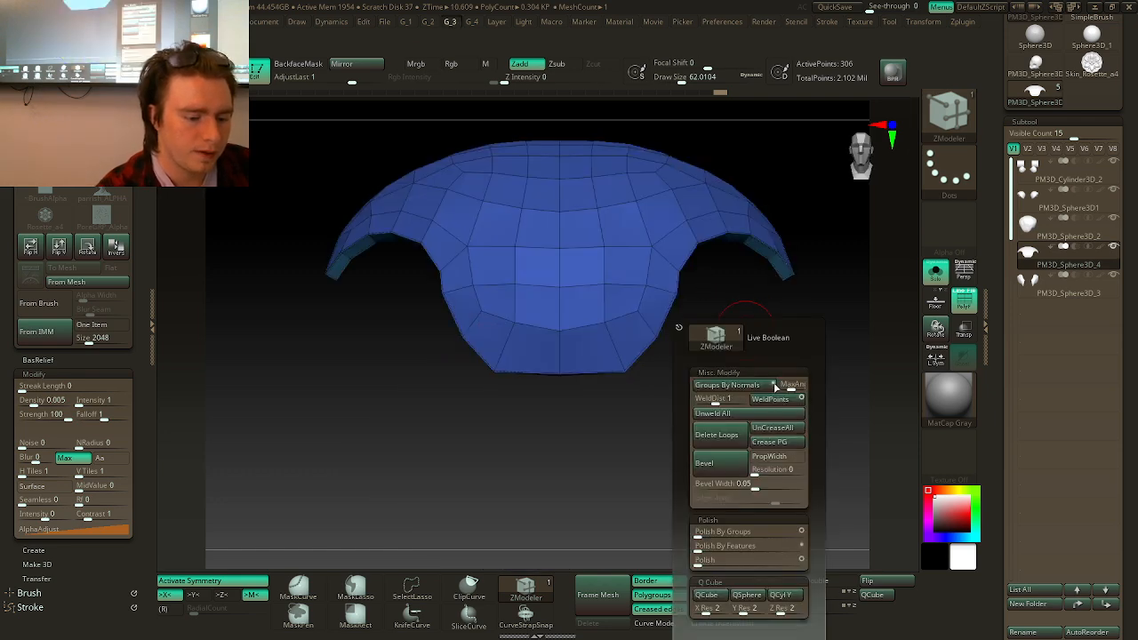
- Subdivide the crown panel four times
{"action": "key", "text": "ctrl+d"}
{"action": "key", "text": "ctrl+d"}
{"action": "key", "text": "ctrl+d"}
{"action": "key", "text": "ctrl+d"}
{"action": "left_click_drag", "start_coordinate": [832, 351], "coordinate": [823, 380], "text": "alt"}
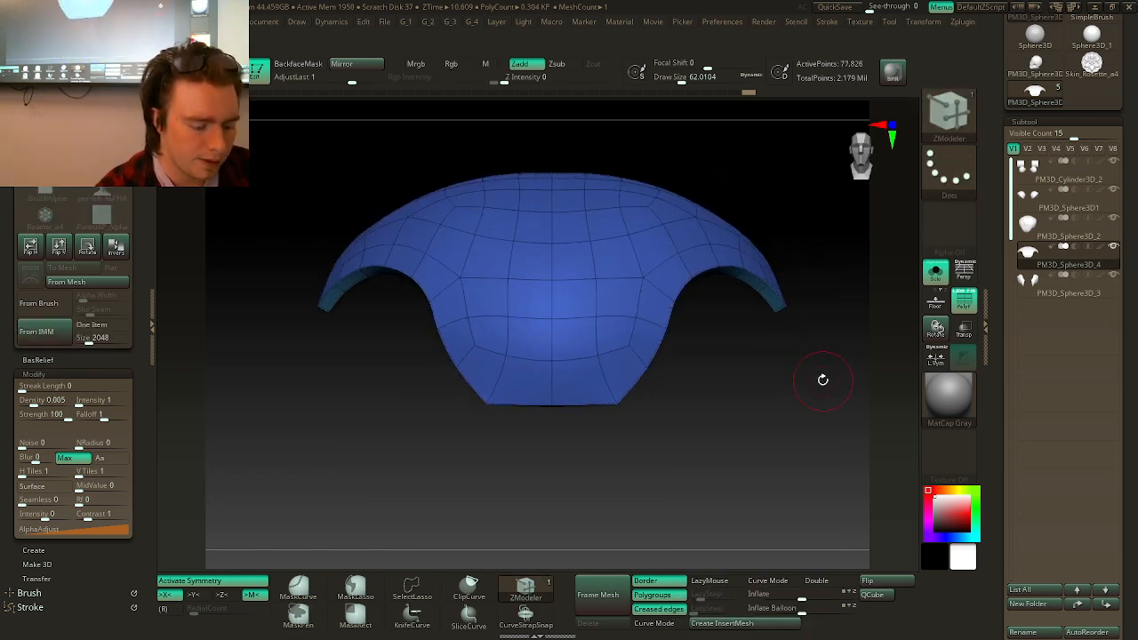
- Show the whole head without wireframe and smooth the crown panel at draw size about 172
{"action": "key", "text": "b"}
{"action": "key", "text": "c"}
{"action": "key", "text": "b"}
{"action": "left_click", "coordinate": [935, 271]}
{"action": "key", "text": "shift+f"}
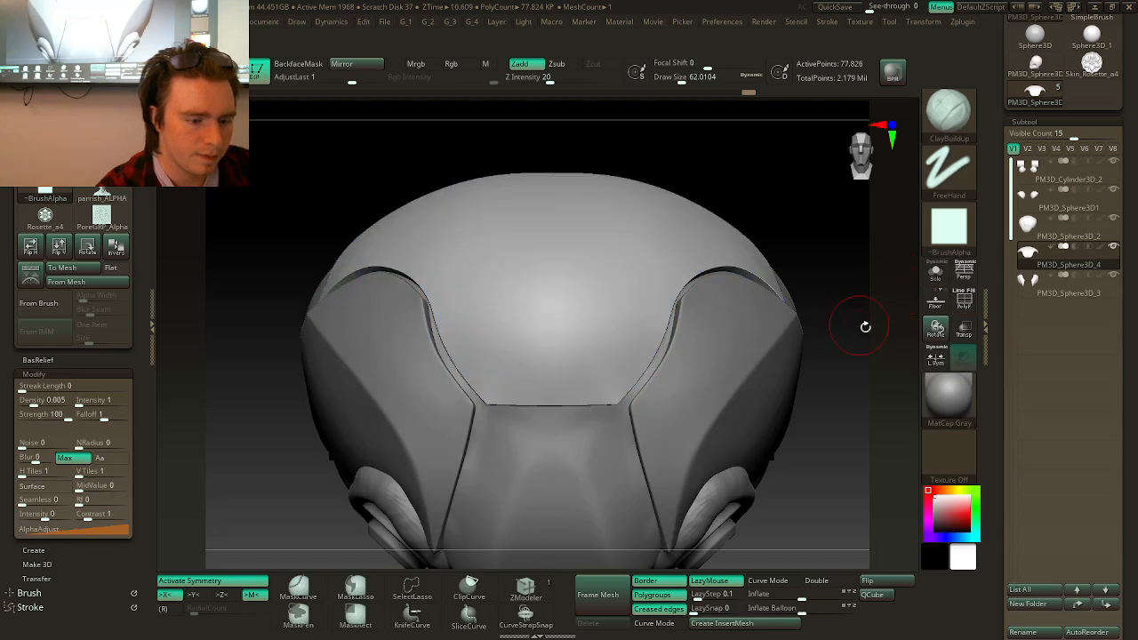
{"action": "mouse_move", "coordinate": [865, 326]}
{"action": "left_mouse_down"}
{"action": "mouse_move", "coordinate": [818, 279]}
{"action": "mouse_move", "coordinate": [813, 255]}
{"action": "mouse_move", "coordinate": [708, 364]}
{"action": "left_mouse_up"}
{"action": "key", "text": "]"}
{"action": "key", "text": "shift"}
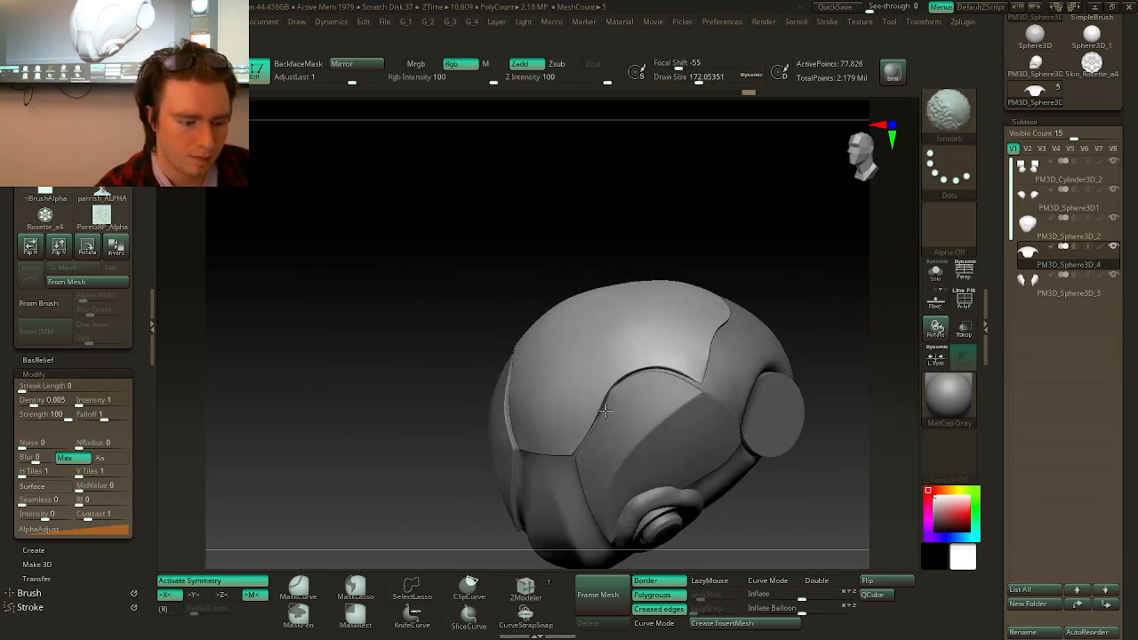
{"action": "left_click_drag", "start_coordinate": [741, 299], "coordinate": [616, 407]}
{"action": "mouse_move", "coordinate": [593, 342]}
{"action": "left_mouse_down"}
{"action": "mouse_move", "coordinate": [762, 270]}
{"action": "mouse_move", "coordinate": [774, 300]}
{"action": "mouse_move", "coordinate": [756, 283]}
{"action": "mouse_move", "coordinate": [771, 282]}
{"action": "left_mouse_up"}
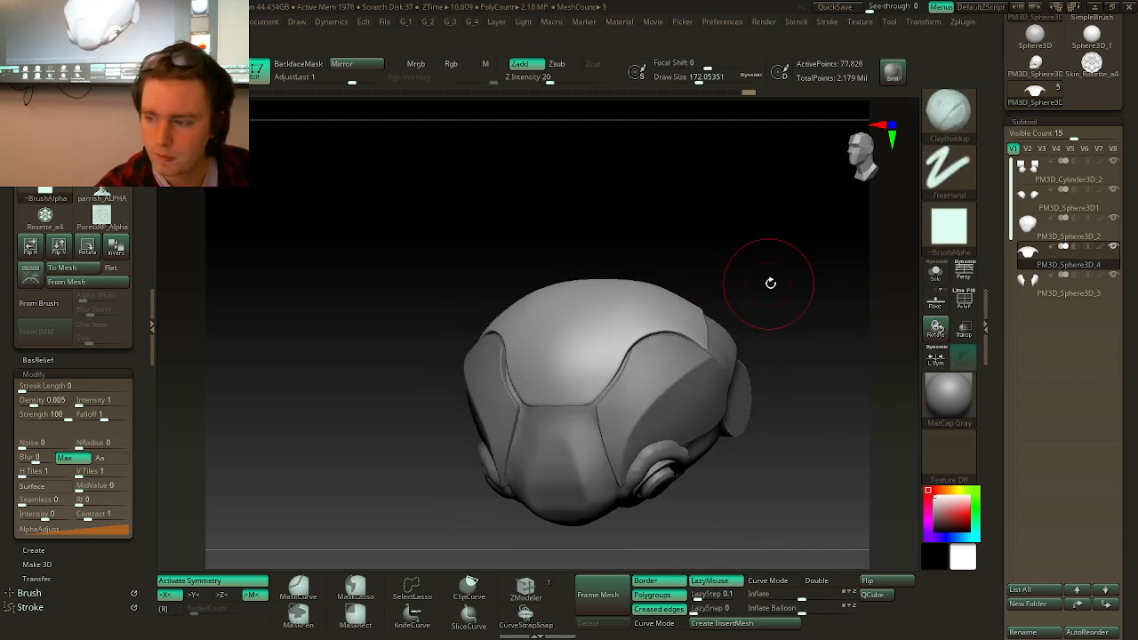
- Make the cheek panels active and set up ClayBuildup at draw size about 77 with X symmetry
{"action": "mouse_move", "coordinate": [771, 328]}
{"action": "left_mouse_down"}
{"action": "mouse_move", "coordinate": [788, 338]}
{"action": "mouse_move", "coordinate": [762, 317]}
{"action": "mouse_move", "coordinate": [777, 281]}
{"action": "mouse_move", "coordinate": [765, 277]}
{"action": "mouse_move", "coordinate": [740, 305]}
{"action": "mouse_move", "coordinate": [817, 284]}
{"action": "left_mouse_up"}
{"action": "left_click", "coordinate": [725, 316], "text": "alt"}
{"action": "key", "text": "b"}
{"action": "key", "text": "c"}
{"action": "key", "text": "b"}
{"action": "key", "text": "s"}
{"action": "key", "text": "space"}
{"action": "left_click_drag", "start_coordinate": [817, 290], "coordinate": [825, 294]}
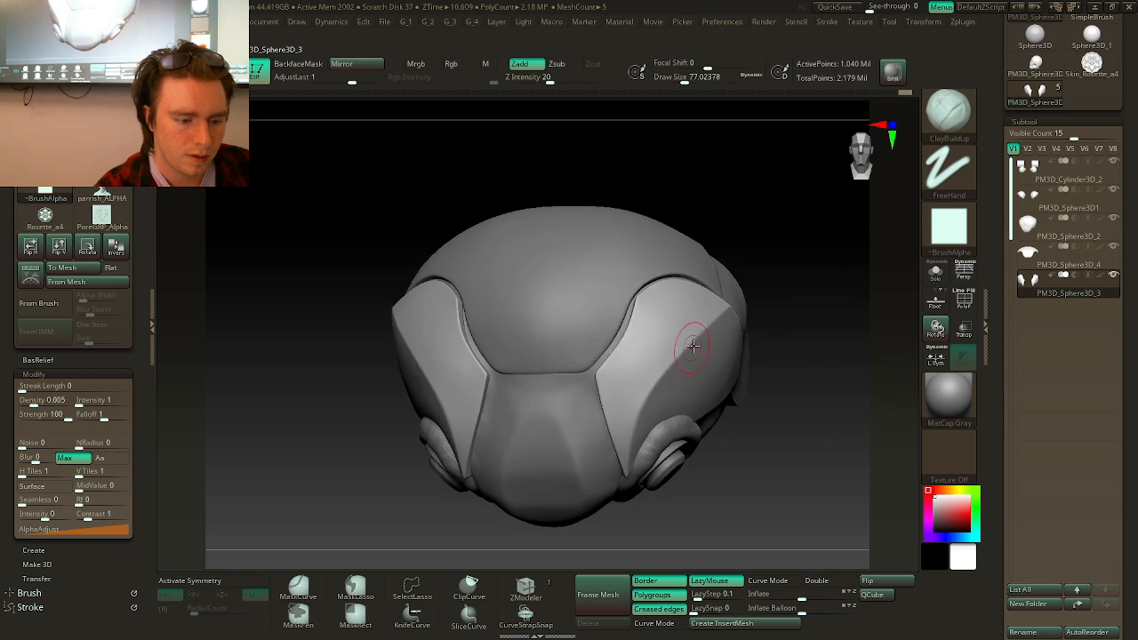
{"action": "key", "text": "x"}
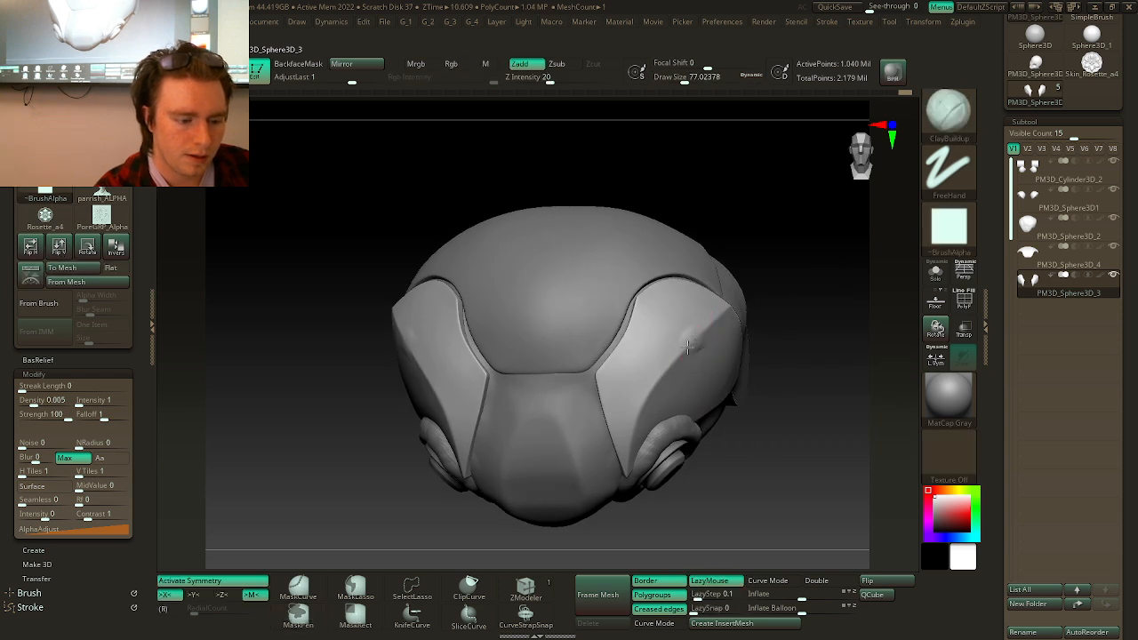
- Try to sculpt a smoothed raised bump on the upper part of the cheek panels
{"action": "left_click_drag", "start_coordinate": [767, 312], "coordinate": [731, 322]}
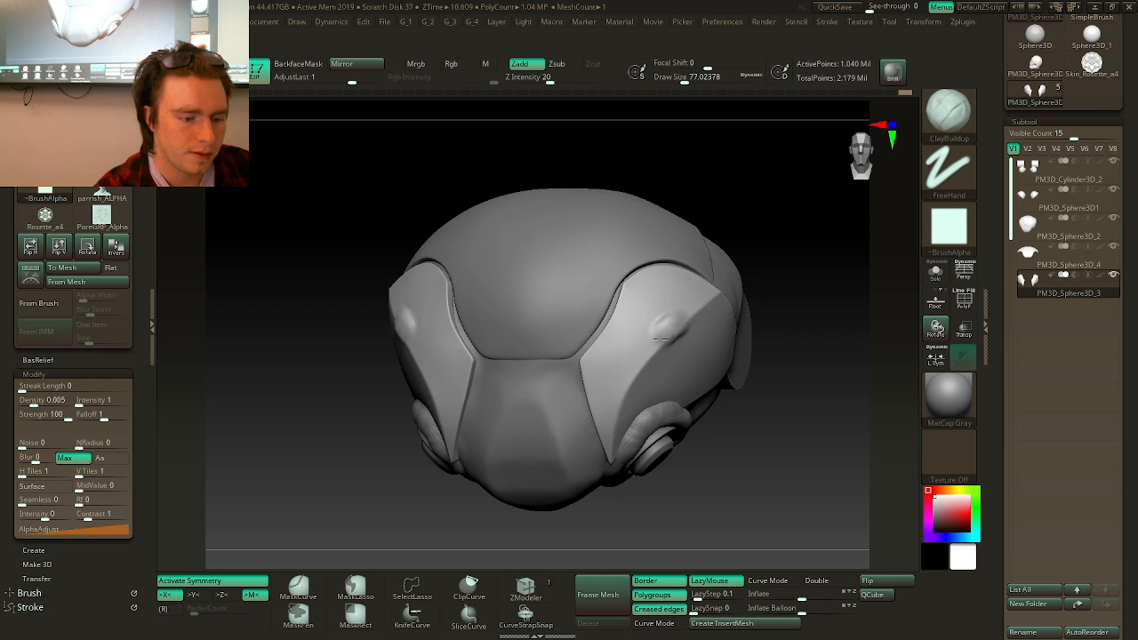
{"action": "mouse_move", "coordinate": [660, 336]}
{"action": "left_mouse_down", "text": "shift"}
{"action": "mouse_move", "coordinate": [673, 330]}
{"action": "mouse_move", "coordinate": [671, 342]}
{"action": "left_mouse_up", "text": "shift"}
{"action": "left_click_drag", "start_coordinate": [822, 303], "coordinate": [679, 353]}
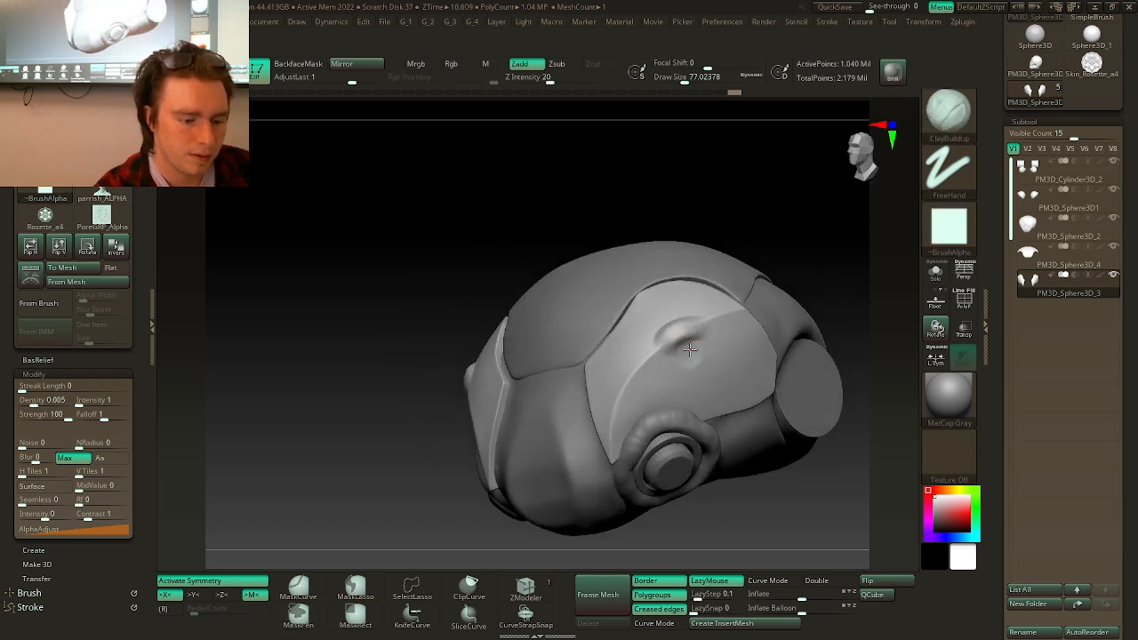
{"action": "mouse_move", "coordinate": [844, 256]}
{"action": "left_mouse_down", "text": "shift"}
{"action": "mouse_move", "coordinate": [843, 278]}
{"action": "mouse_move", "coordinate": [818, 303]}
{"action": "mouse_move", "coordinate": [686, 341]}
{"action": "mouse_move", "coordinate": [805, 259]}
{"action": "mouse_move", "coordinate": [796, 271]}
{"action": "left_mouse_up", "text": "shift"}
- Undo the bump and carve a clean round recess into each cheek panel at draw size about 56
{"action": "key", "text": "space"}
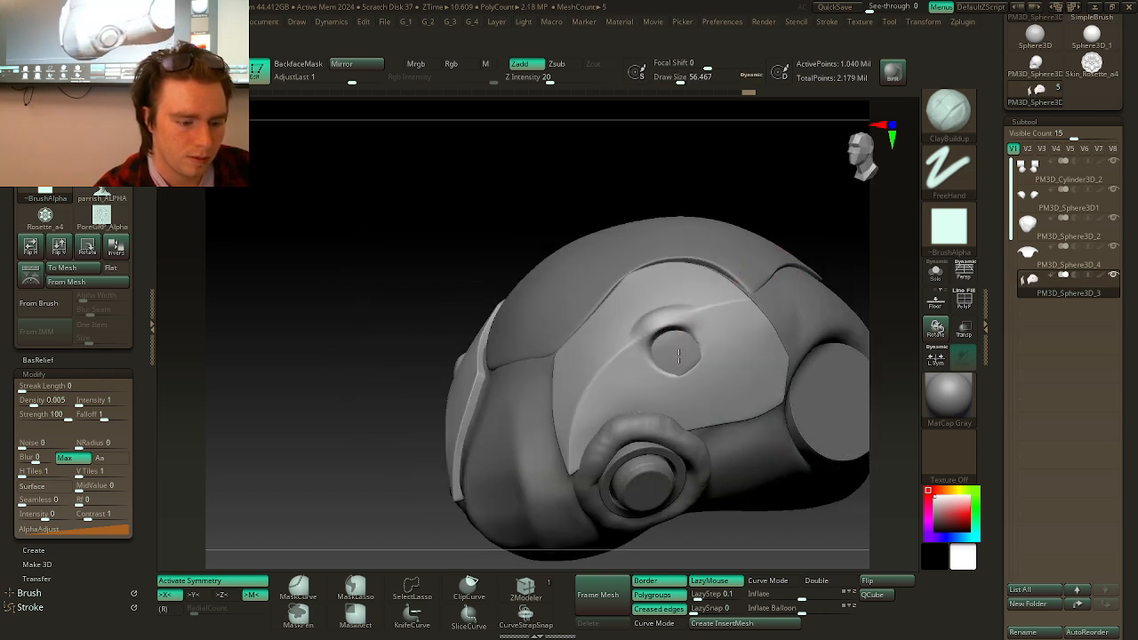
{"action": "key", "text": "ctrl+z"}
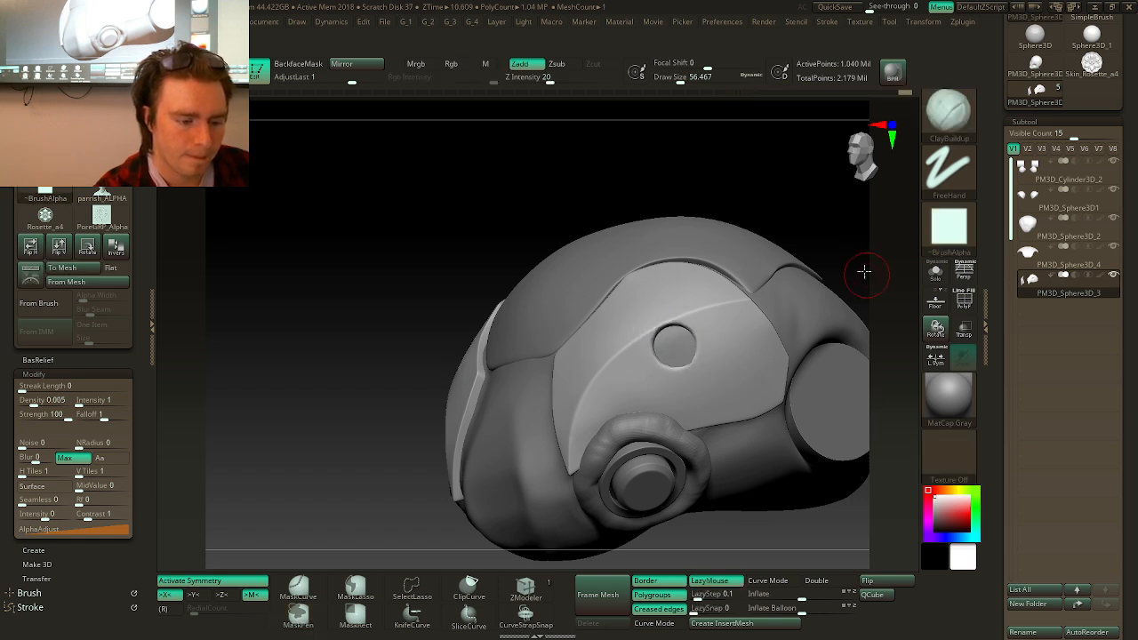
{"action": "mouse_move", "coordinate": [864, 271]}
{"action": "left_mouse_down", "text": "shift"}
{"action": "mouse_move", "coordinate": [845, 264]}
{"action": "mouse_move", "coordinate": [785, 295]}
{"action": "left_mouse_up", "text": "shift"}
- Carve a smaller round recess in front of the large one on each cheek panel, using draw sizes about 25 and 37
{"action": "key", "text": "space"}
{"action": "left_click_drag", "start_coordinate": [825, 296], "coordinate": [770, 308]}
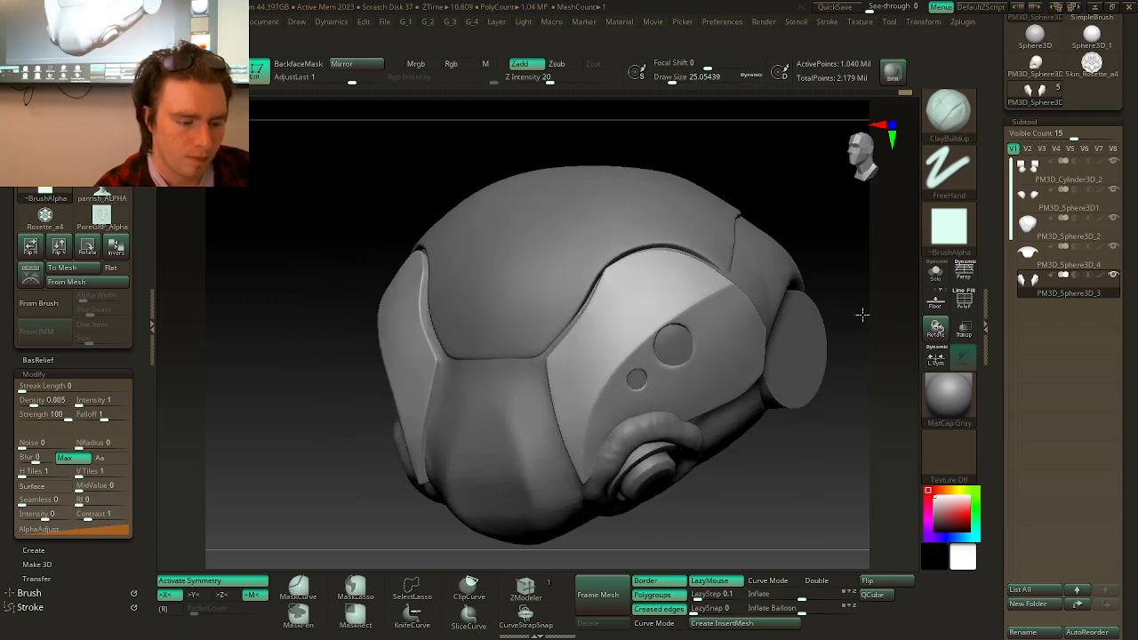
{"action": "mouse_move", "coordinate": [863, 315]}
{"action": "left_mouse_down"}
{"action": "mouse_move", "coordinate": [813, 282]}
{"action": "mouse_move", "coordinate": [820, 274]}
{"action": "mouse_move", "coordinate": [808, 279]}
{"action": "left_mouse_up"}
{"action": "key", "text": "ctrl+z"}
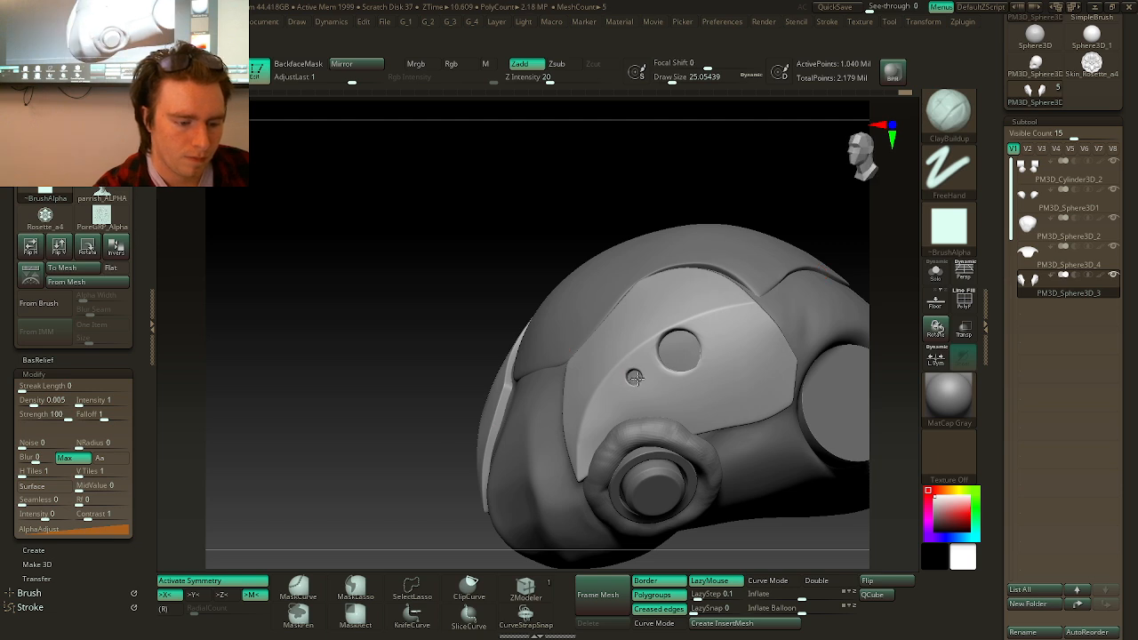
{"action": "mouse_move", "coordinate": [881, 262]}
{"action": "left_mouse_down"}
{"action": "mouse_move", "coordinate": [869, 272]}
{"action": "mouse_move", "coordinate": [782, 272]}
{"action": "mouse_move", "coordinate": [782, 317]}
{"action": "mouse_move", "coordinate": [800, 311]}
{"action": "mouse_move", "coordinate": [727, 339]}
{"action": "left_mouse_up"}
{"action": "key", "text": "space"}
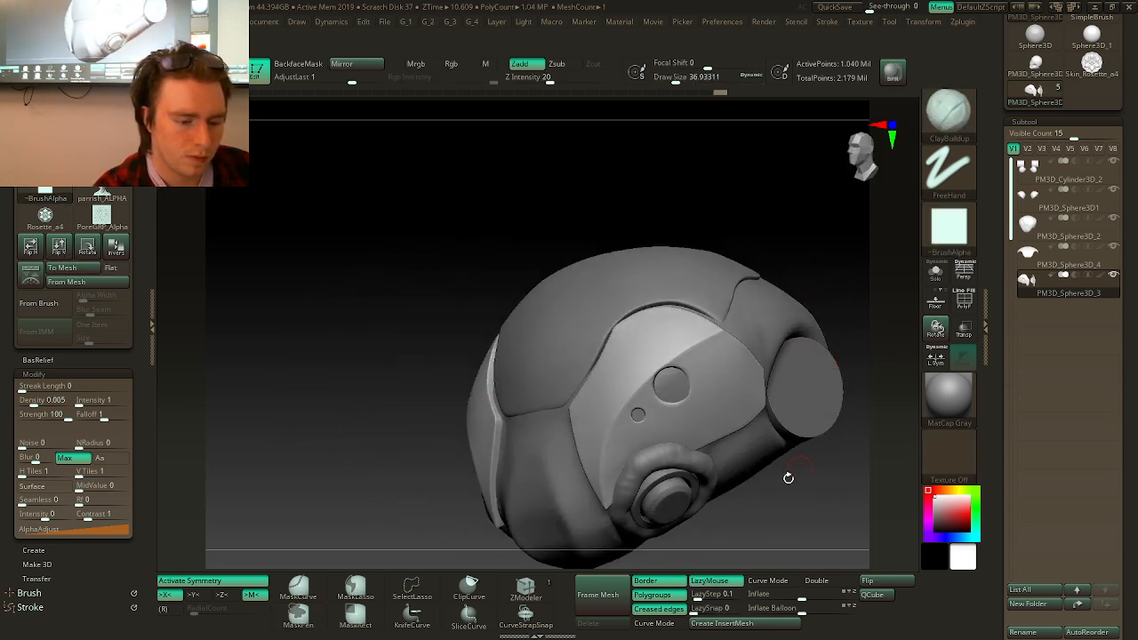
- Add tiny rivet holes near the cheek panels' inner front corners and rear edges at draw sizes about 8 and 12
{"action": "mouse_move", "coordinate": [761, 267]}
{"action": "left_mouse_down"}
{"action": "mouse_move", "coordinate": [859, 219]}
{"action": "mouse_move", "coordinate": [824, 275]}
{"action": "mouse_move", "coordinate": [807, 279]}
{"action": "mouse_move", "coordinate": [813, 296]}
{"action": "mouse_move", "coordinate": [786, 275]}
{"action": "left_mouse_up"}
{"action": "key", "text": "space"}
{"action": "mouse_move", "coordinate": [791, 274]}
{"action": "left_mouse_down", "text": "alt"}
{"action": "mouse_move", "coordinate": [820, 292]}
{"action": "mouse_move", "coordinate": [806, 295]}
{"action": "left_mouse_up", "text": "alt"}
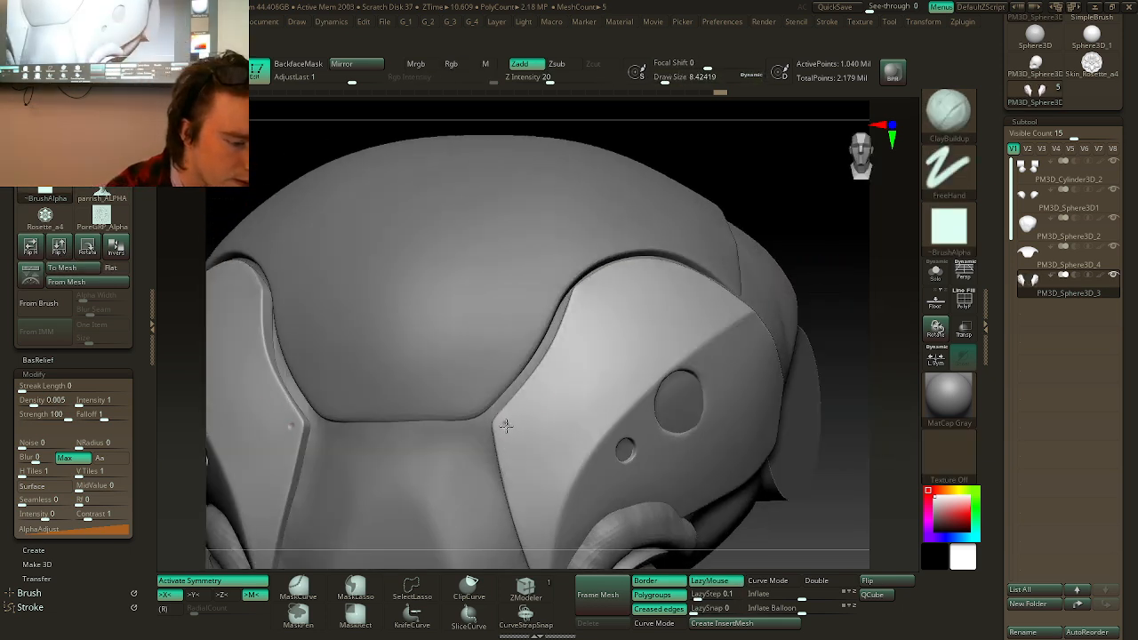
{"action": "mouse_move", "coordinate": [846, 315]}
{"action": "left_mouse_down", "text": "alt"}
{"action": "mouse_move", "coordinate": [791, 285]}
{"action": "mouse_move", "coordinate": [762, 317]}
{"action": "mouse_move", "coordinate": [853, 308]}
{"action": "left_mouse_up", "text": "alt"}
{"action": "left_click_drag", "start_coordinate": [772, 315], "coordinate": [717, 335]}
{"action": "left_click_drag", "start_coordinate": [836, 290], "coordinate": [714, 344]}
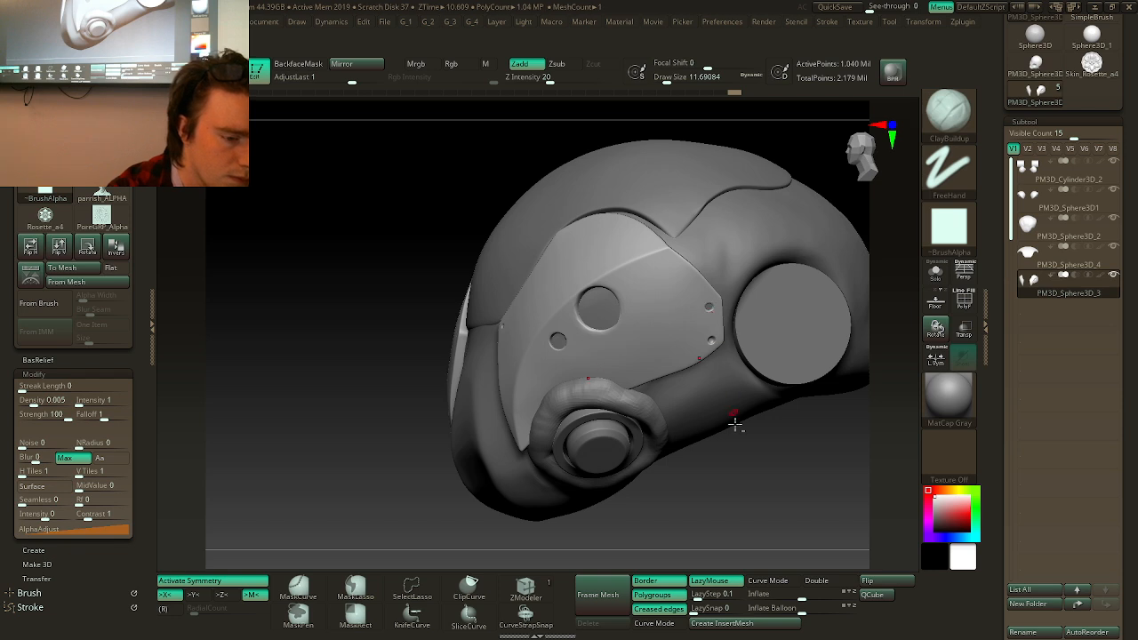
{"action": "left_click_drag", "start_coordinate": [742, 462], "coordinate": [780, 346], "text": "alt"}
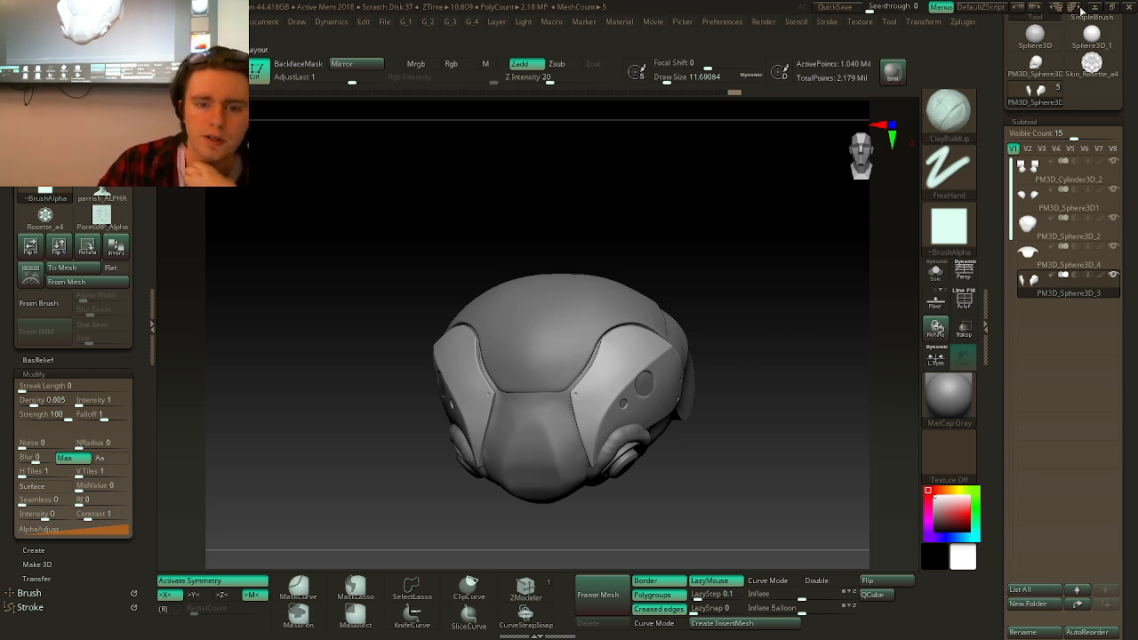
- Minimize the sculpting window to reveal the desktop
{"action": "mouse_move", "coordinate": [1091, 35]}
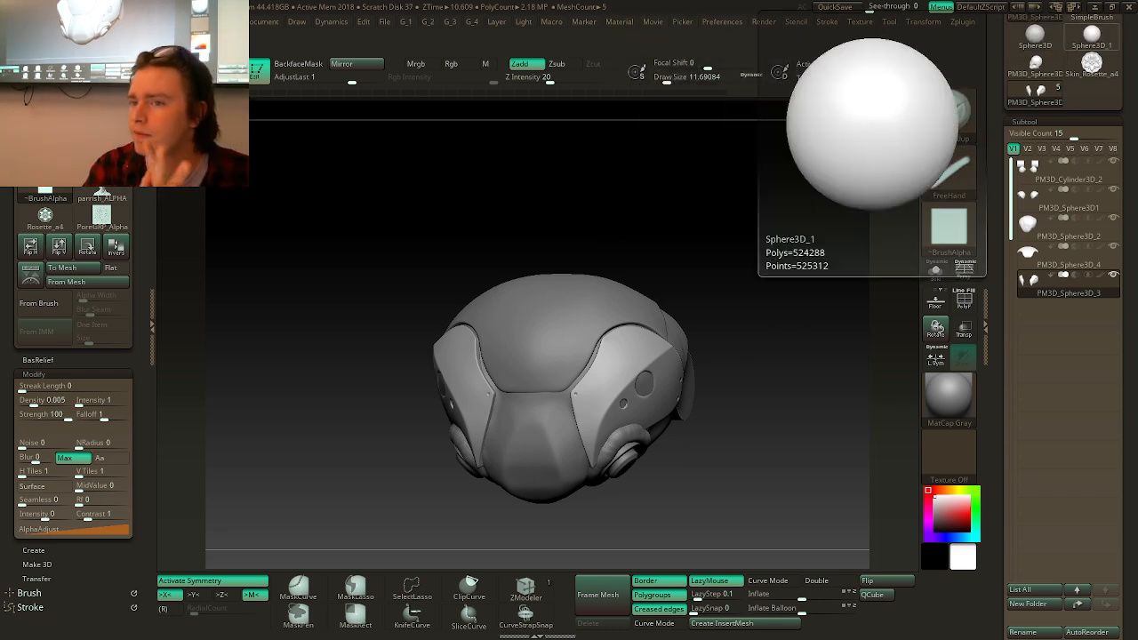
{"action": "left_click", "coordinate": [1101, 6]}
{"action": "mouse_move", "coordinate": [303, 630]}
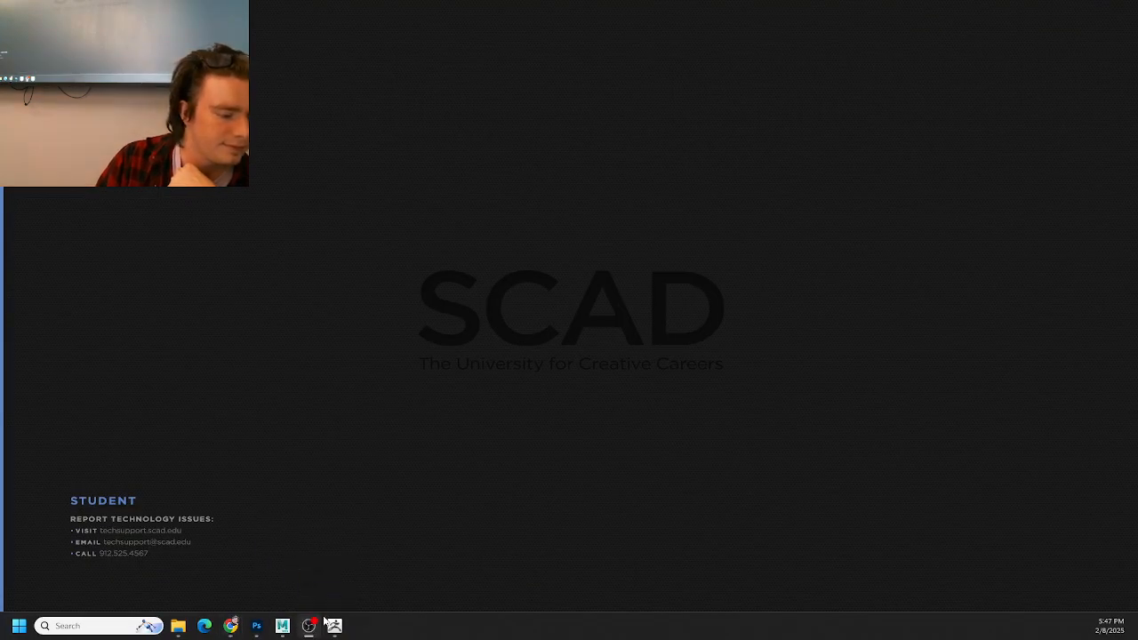